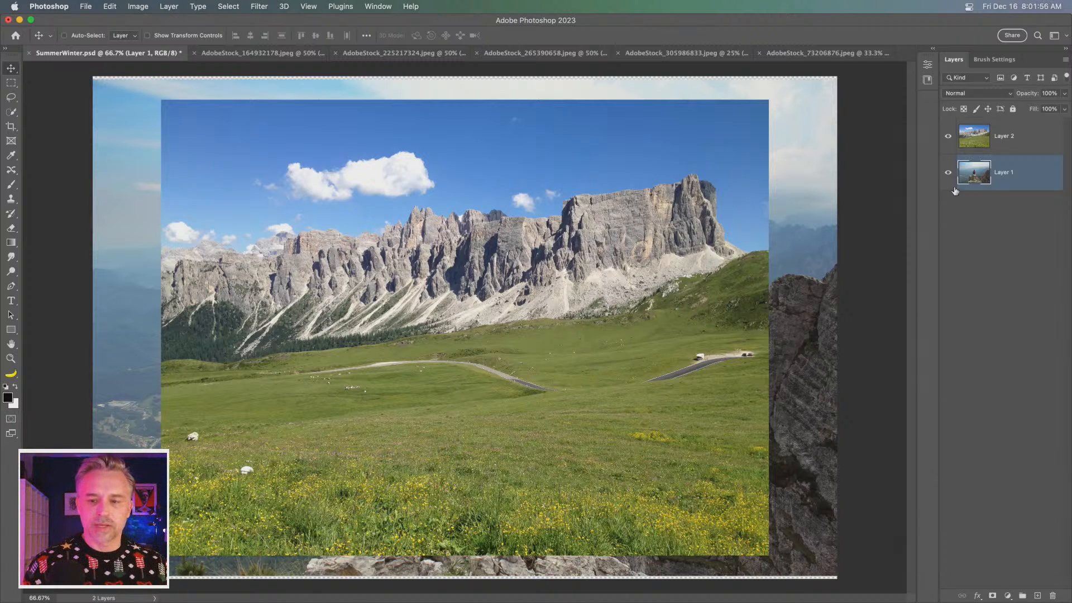
Step: Convert Layer 2 to a smart object named "landscape" and hide Layer 1
{"action": "left_click", "coordinate": [1008, 136]}
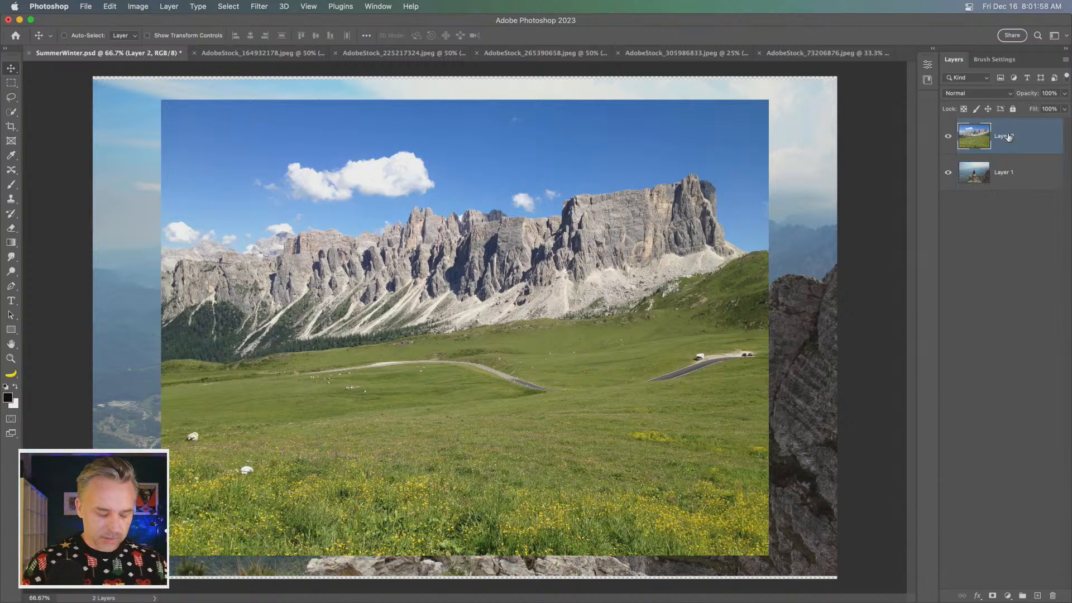
{"action": "key", "text": "super+shift+s"}
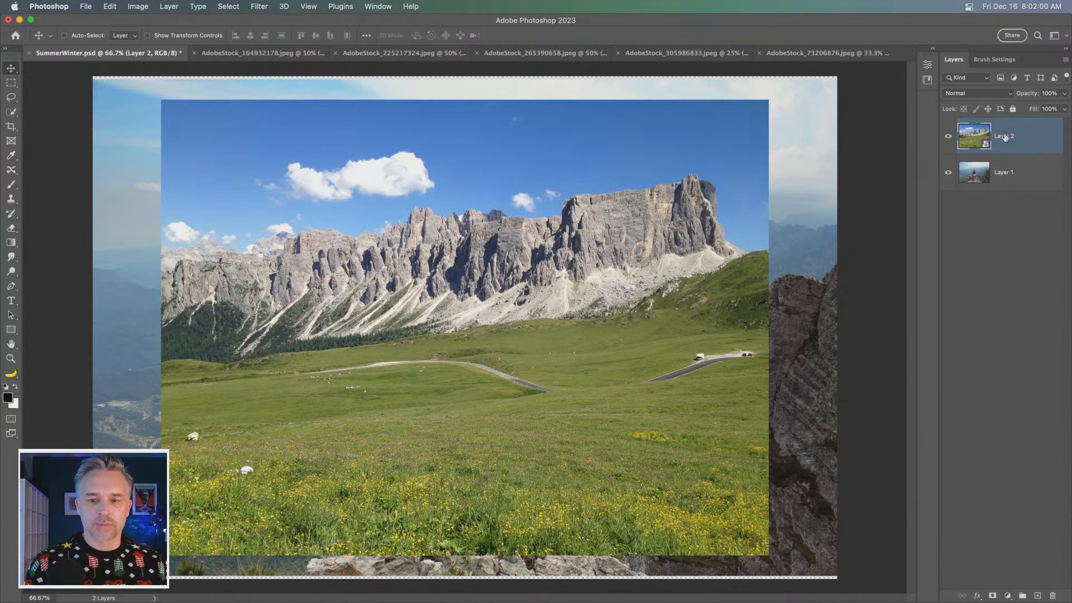
{"action": "type", "text": "lands"}
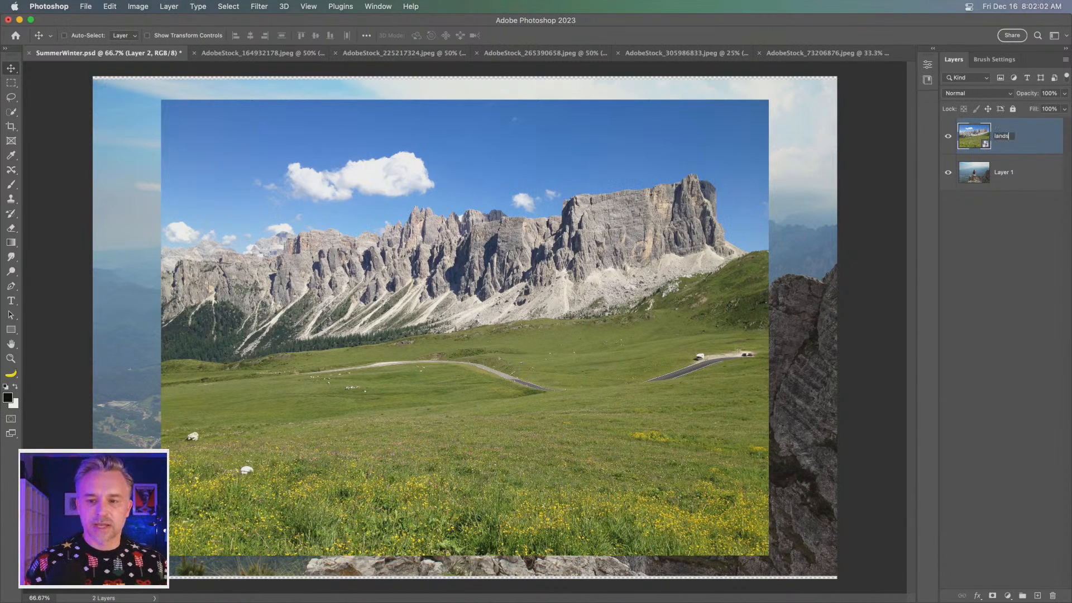
{"action": "type", "text": "cape"}
{"action": "key", "text": "Return"}
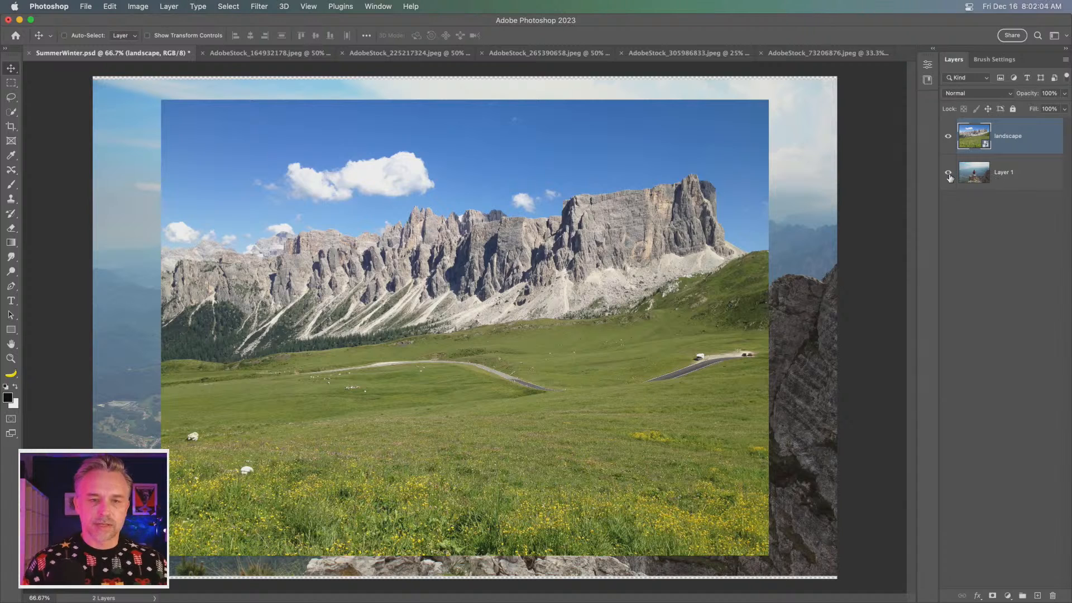
{"action": "key", "text": "super+1"}
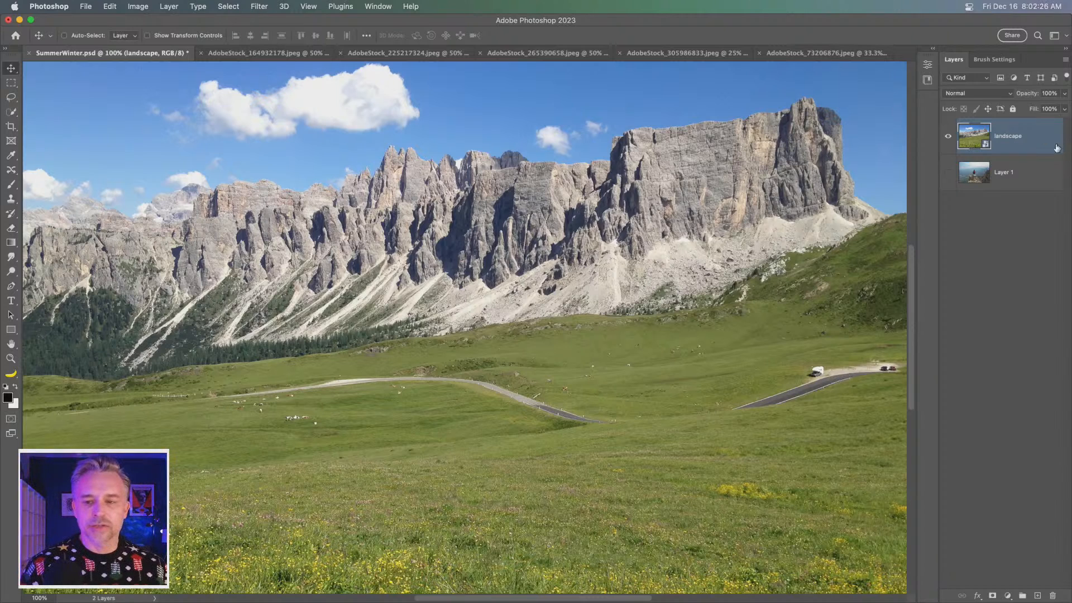
Step: Add a Hue/Saturation adjustment layer above the landscape layer and set the Blues saturation to +68
{"action": "left_click", "coordinate": [1008, 596]}
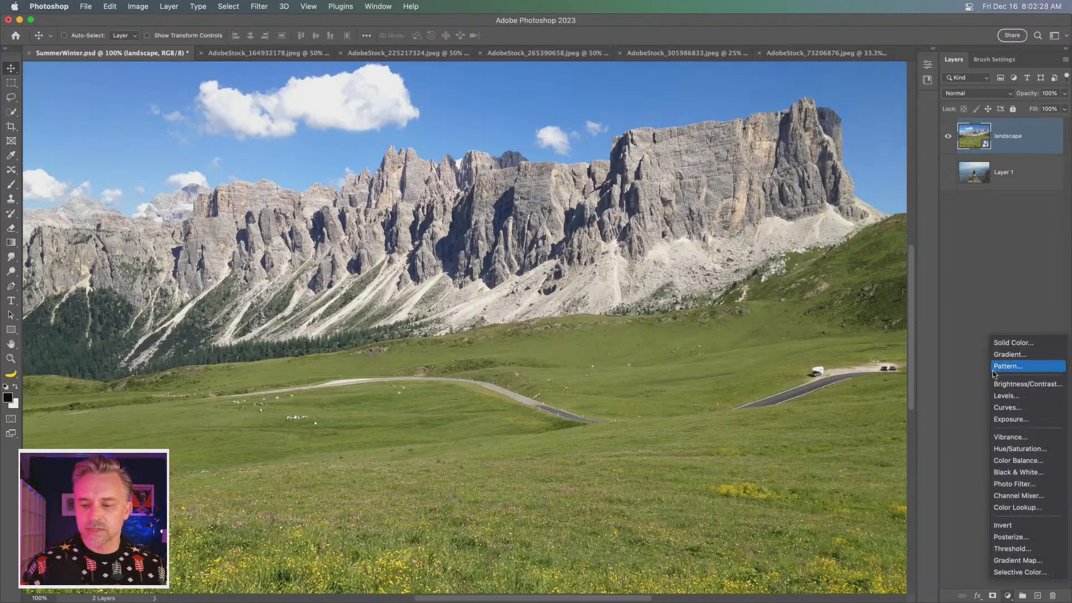
{"action": "left_click", "coordinate": [1038, 450]}
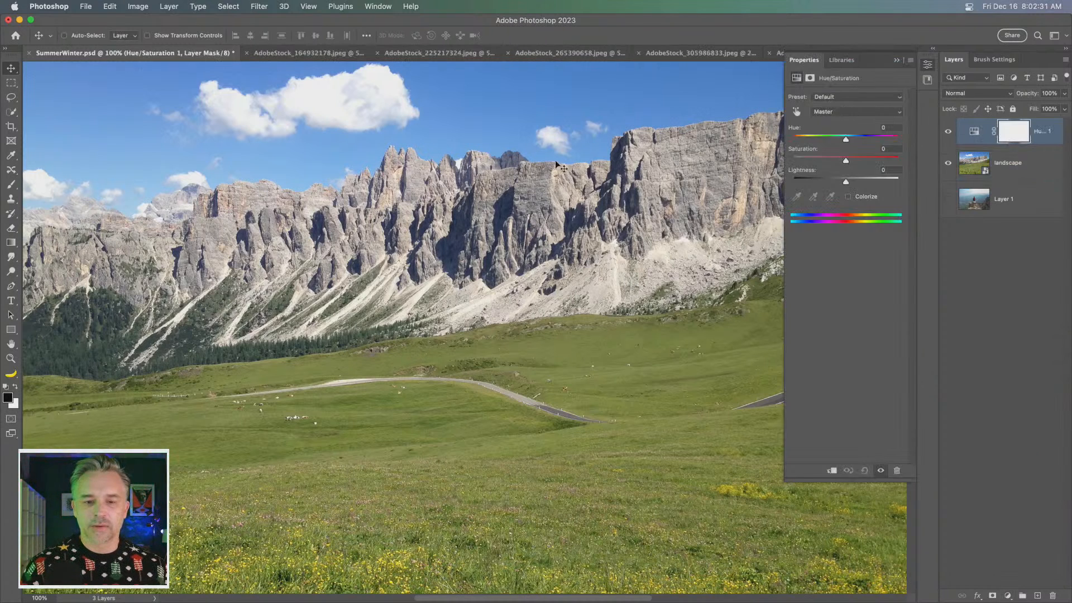
{"action": "left_click", "coordinate": [832, 112]}
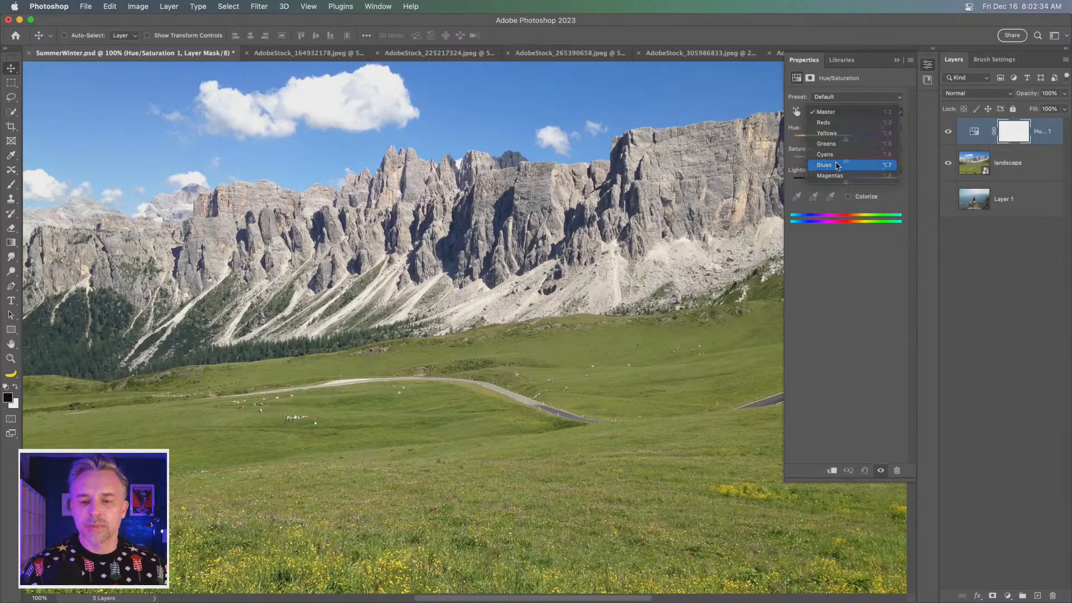
{"action": "left_click", "coordinate": [859, 166]}
{"action": "left_click", "coordinate": [883, 159]}
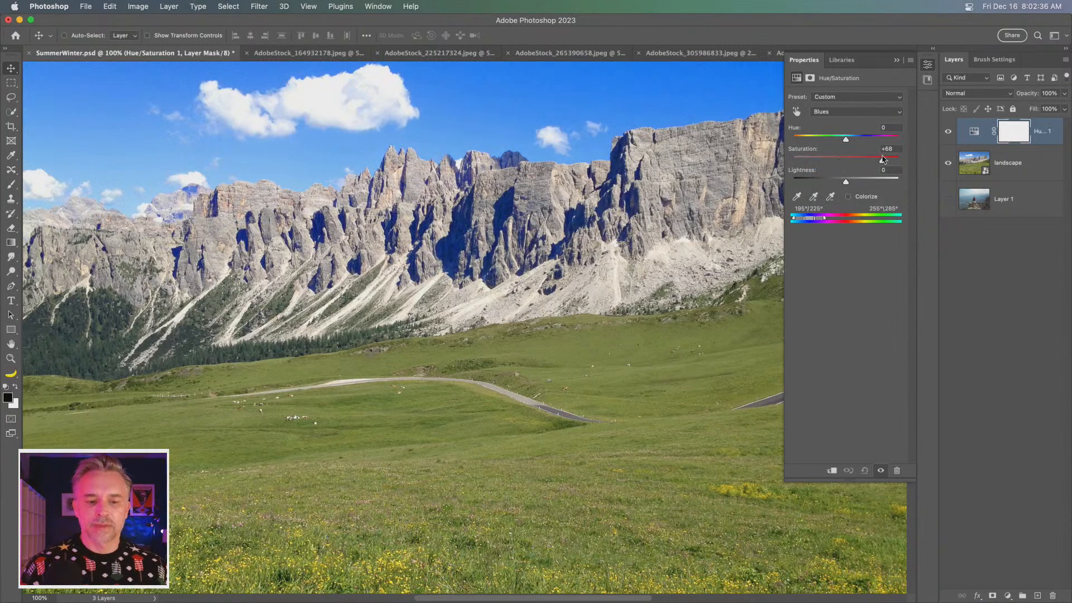
Step: Set the Greens saturation to -27 and widen the affected color range toward the reds and magentas
{"action": "left_click", "coordinate": [843, 113]}
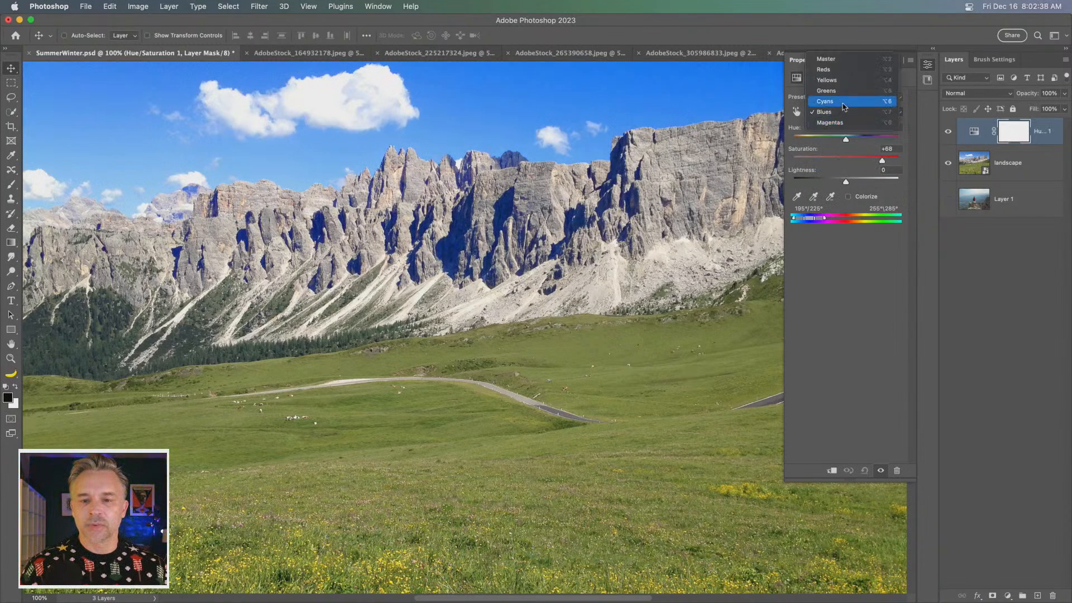
{"action": "left_click", "coordinate": [834, 91]}
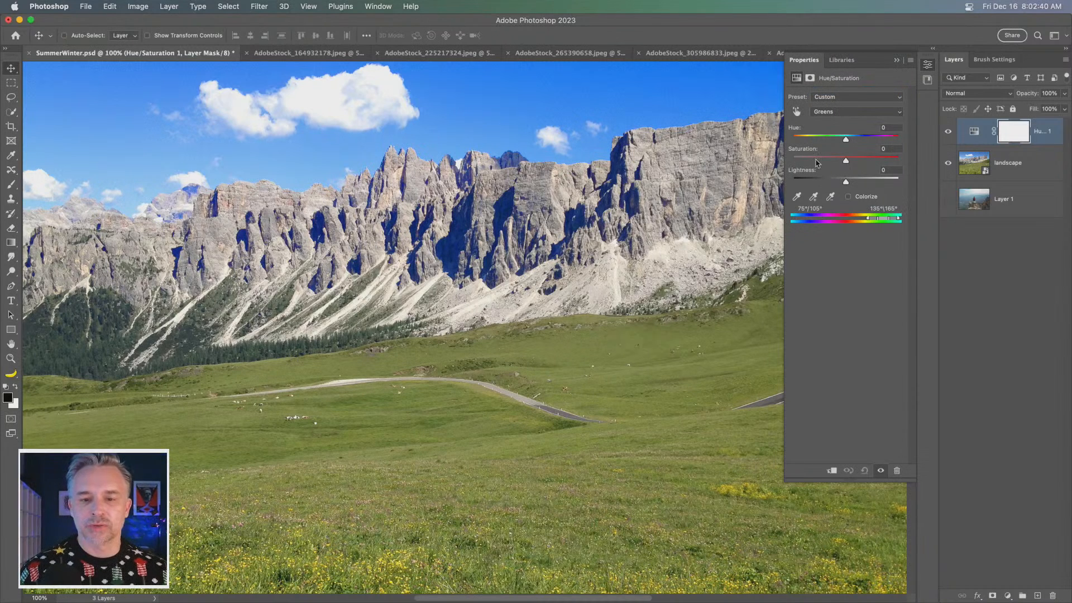
{"action": "mouse_move", "coordinate": [818, 161]}
{"action": "left_mouse_down"}
{"action": "mouse_move", "coordinate": [802, 162]}
{"action": "mouse_move", "coordinate": [831, 162]}
{"action": "left_mouse_up"}
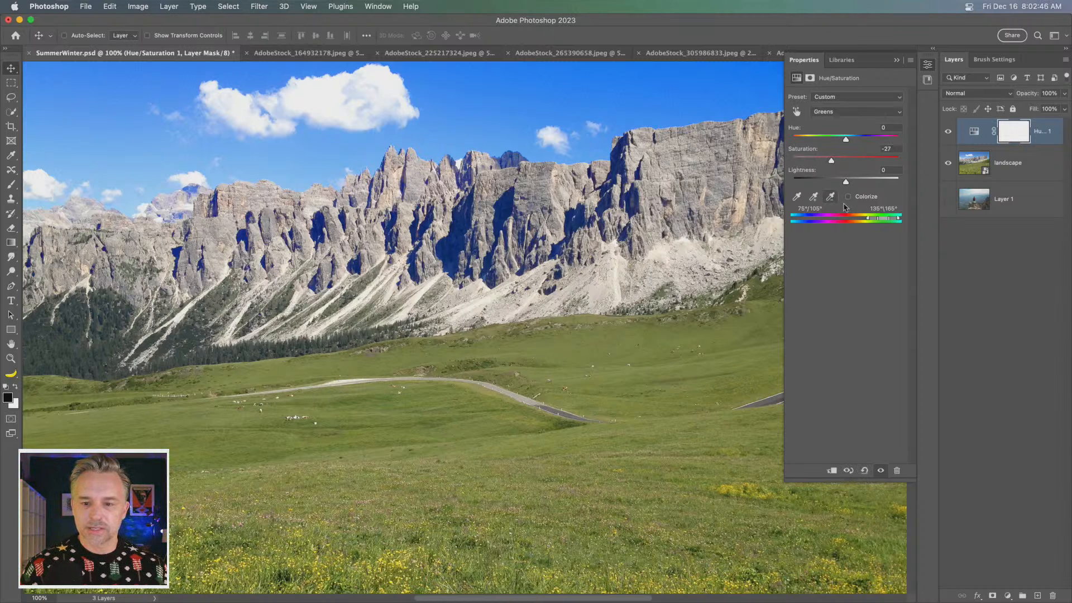
{"action": "left_click_drag", "start_coordinate": [867, 218], "coordinate": [832, 208]}
Step: Reset the Hue/Saturation adjustment to the Default preset and strongly increase the Greens saturation
{"action": "left_click", "coordinate": [821, 98]}
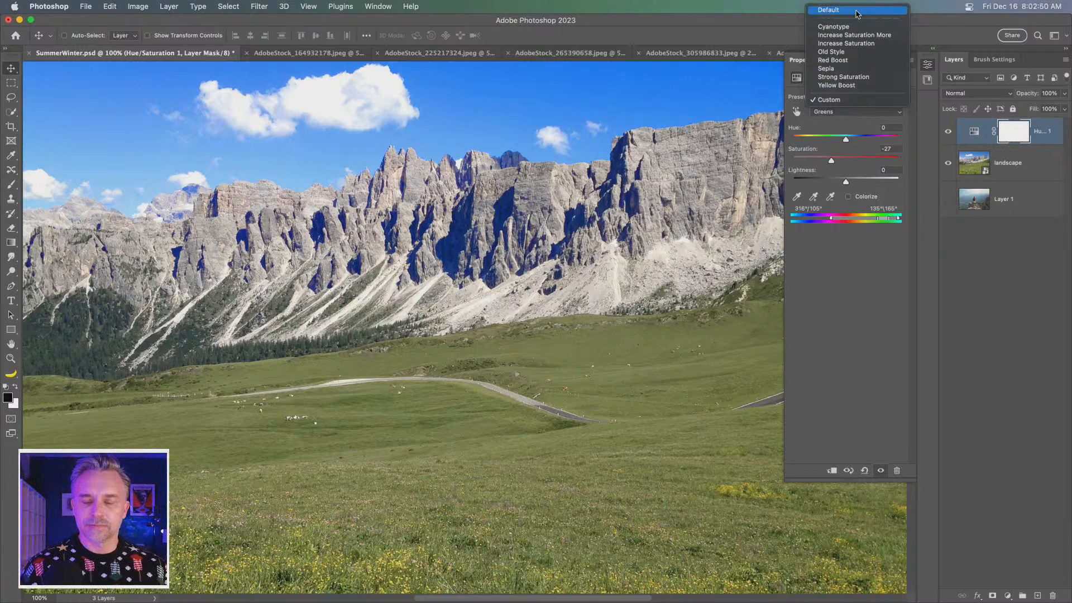
{"action": "left_click", "coordinate": [858, 11]}
{"action": "mouse_move", "coordinate": [831, 163]}
{"action": "left_mouse_down"}
{"action": "mouse_move", "coordinate": [885, 162]}
{"action": "mouse_move", "coordinate": [816, 160]}
{"action": "left_mouse_up"}
{"action": "left_click", "coordinate": [872, 161]}
Step: Set the Master hue to +131 and the Master saturation to +21 in the Hue/Saturation adjustment
{"action": "left_click", "coordinate": [826, 111]}
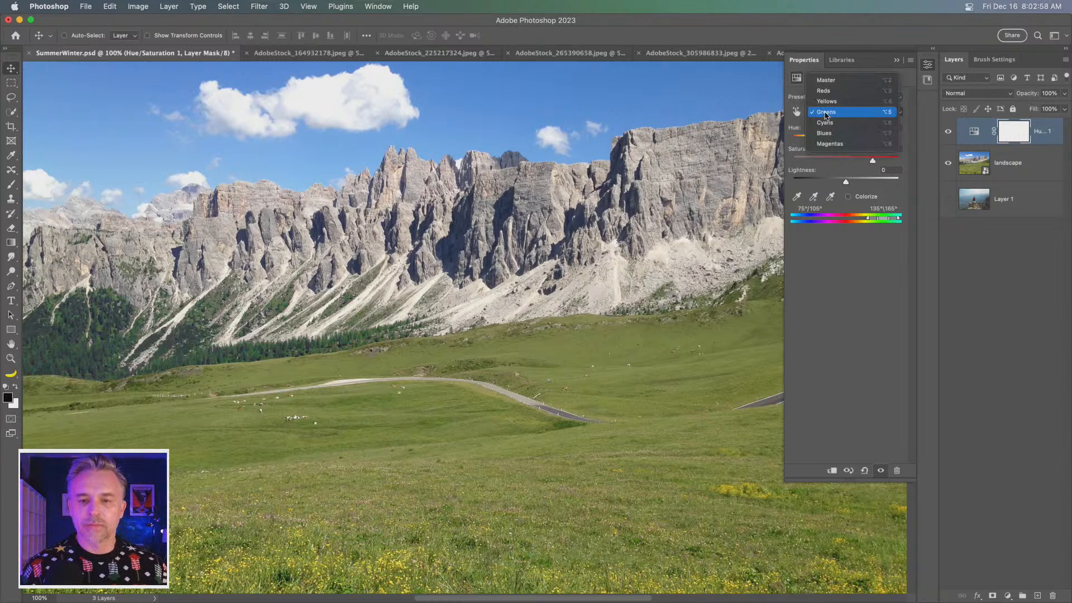
{"action": "left_click", "coordinate": [826, 80]}
{"action": "left_click_drag", "start_coordinate": [825, 160], "coordinate": [888, 142]}
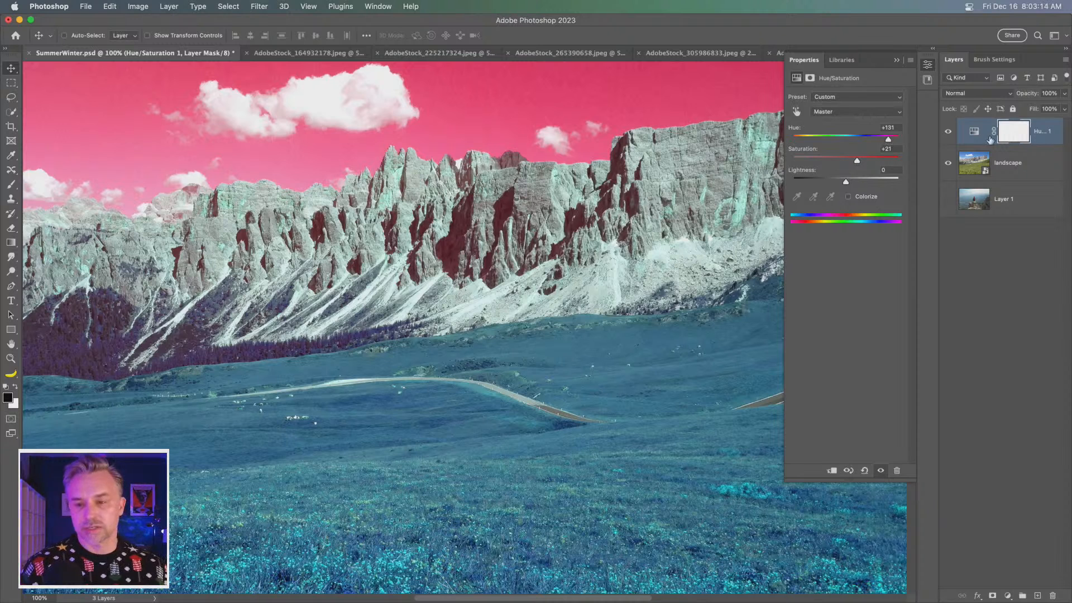
Step: Hide the Hue/Saturation adjustment layer and duplicate the landscape smart object layer
{"action": "left_click", "coordinate": [999, 163]}
{"action": "left_click", "coordinate": [948, 131]}
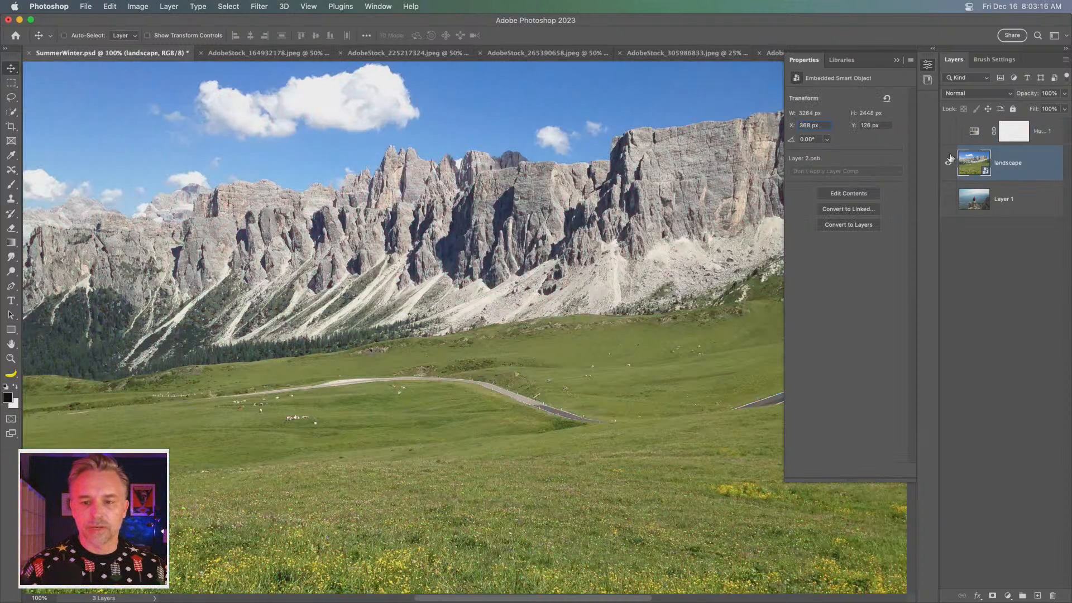
{"action": "key", "text": "super+j"}
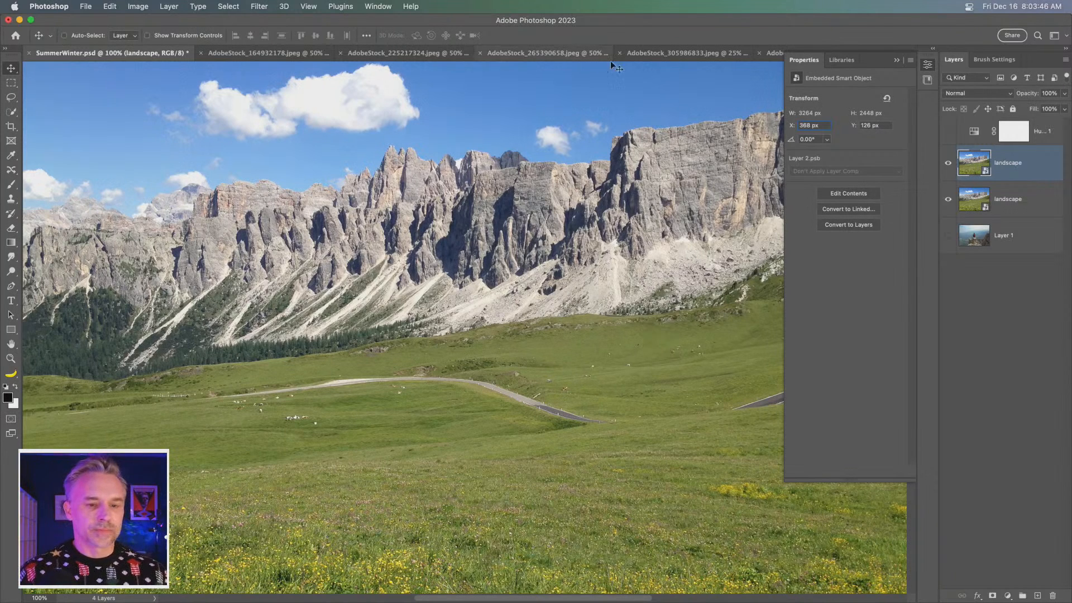
Step: Enable the Landscape Mixer neural filter on the duplicated landscape layer and set its Winter strength to 100
{"action": "left_click", "coordinate": [260, 6]}
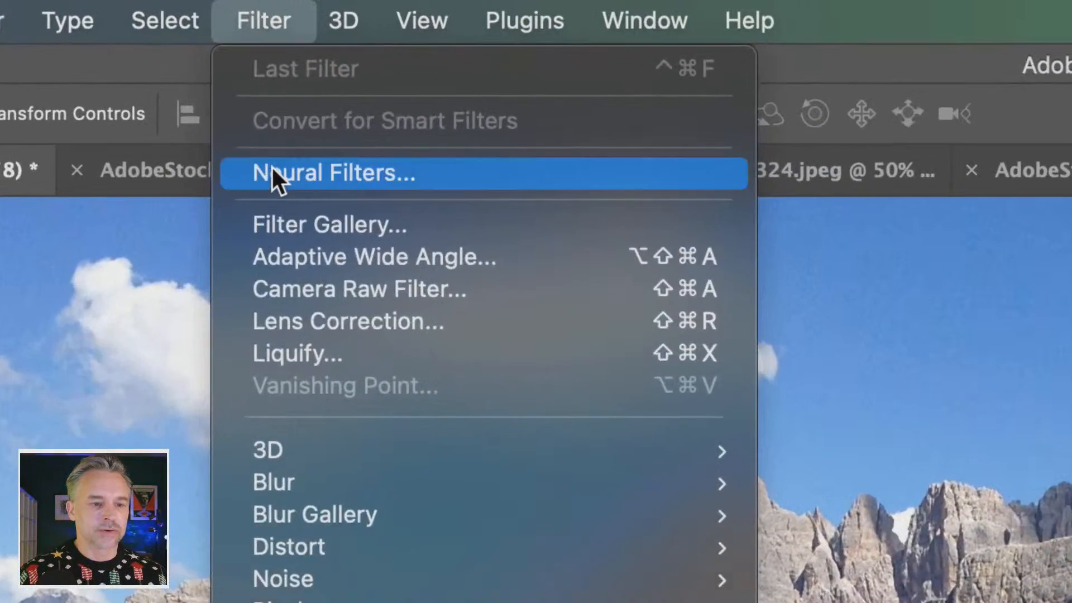
{"action": "left_click", "coordinate": [262, 53]}
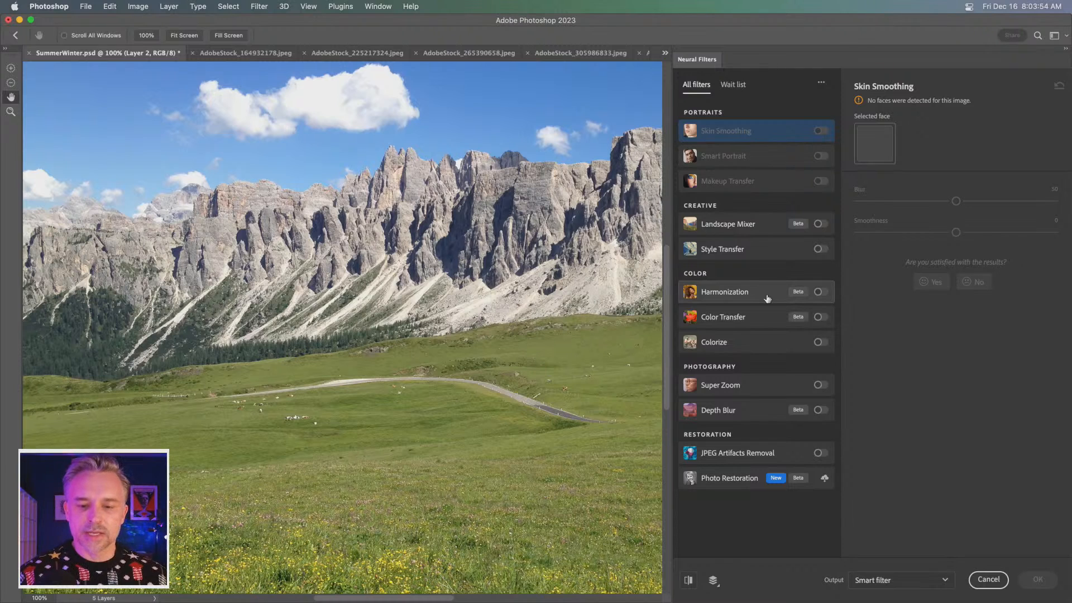
{"action": "mouse_move", "coordinate": [767, 297]}
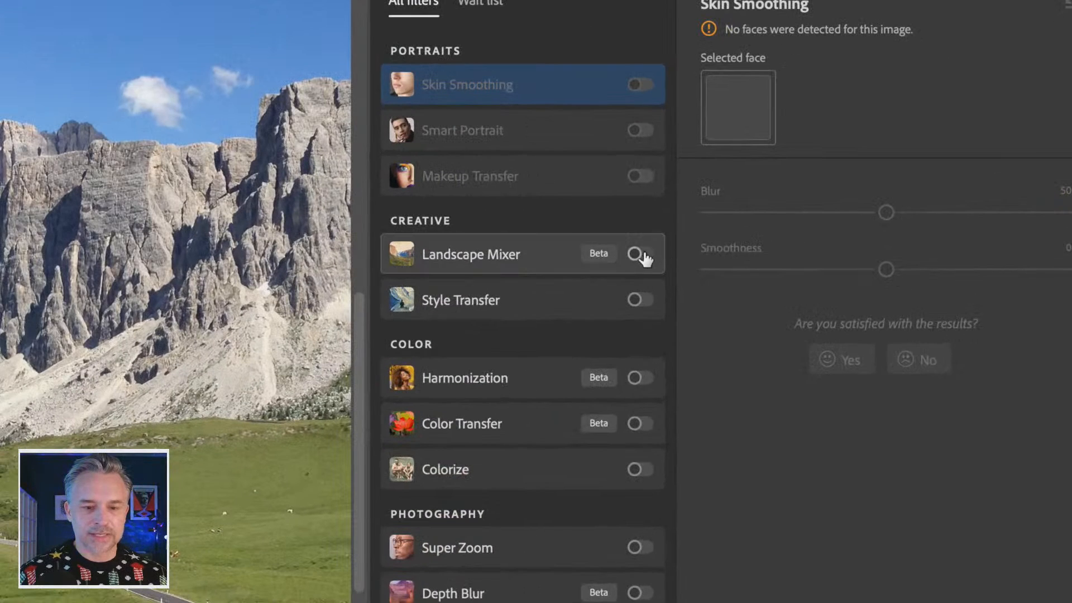
{"action": "left_click", "coordinate": [641, 255]}
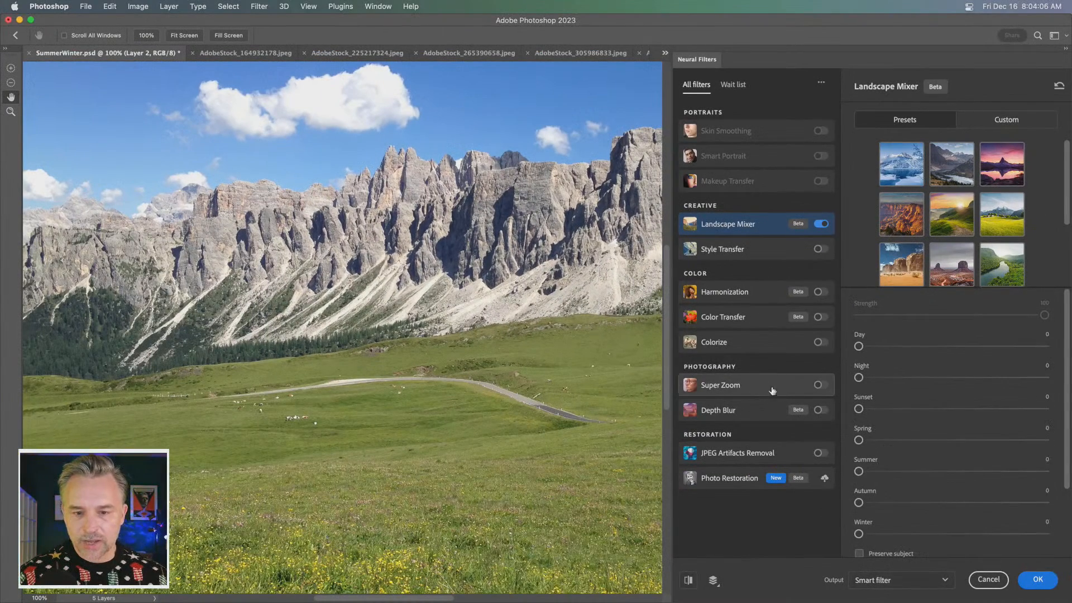
{"action": "mouse_move", "coordinate": [755, 296]}
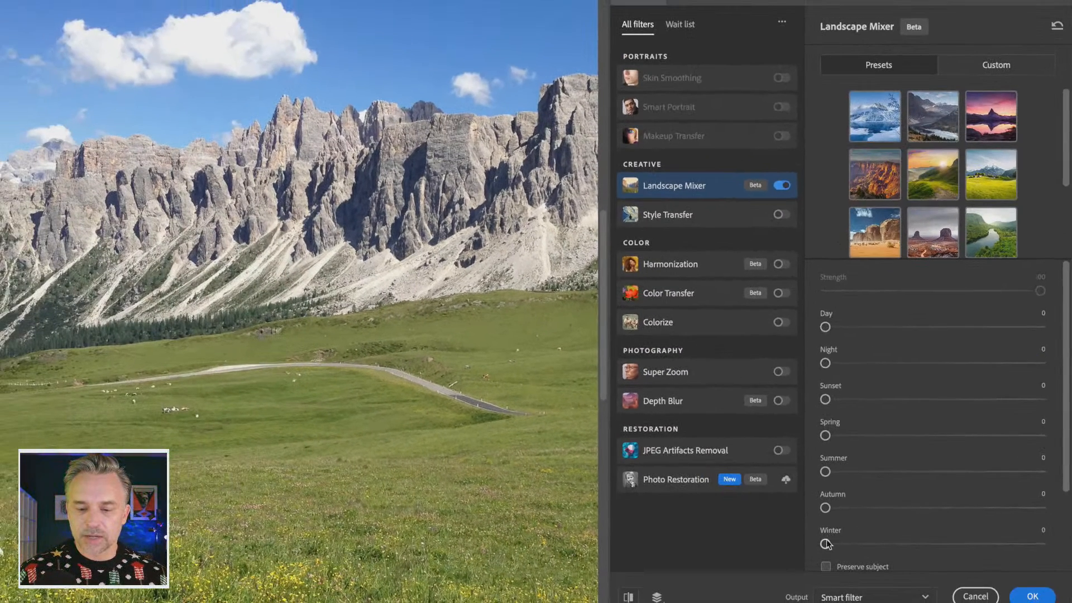
{"action": "left_click_drag", "start_coordinate": [825, 544], "coordinate": [1049, 544]}
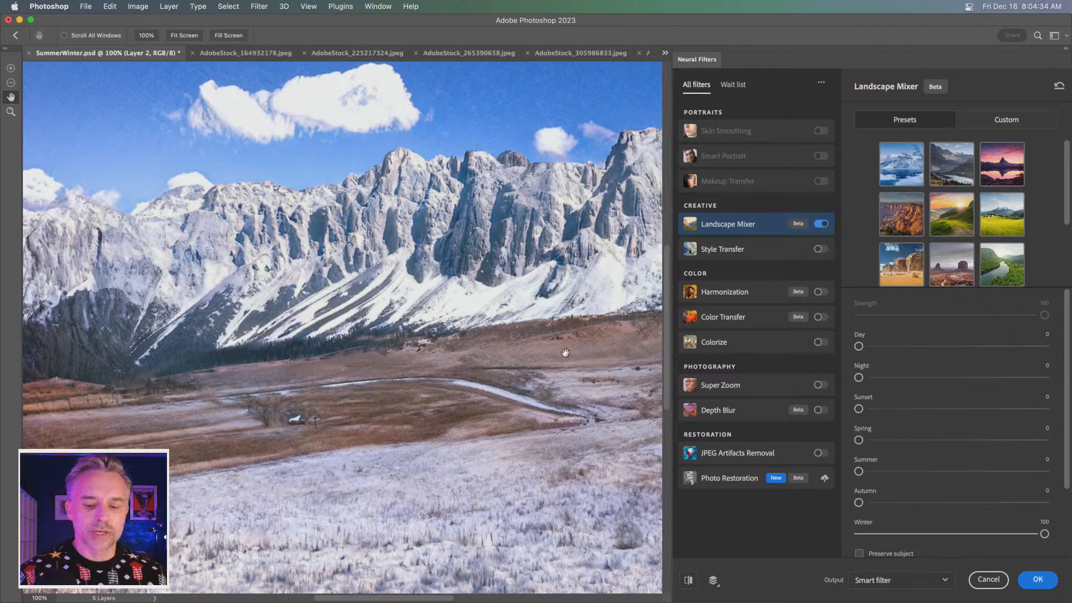
Step: Compare the original summer landscape with the winter version by repeatedly toggling the filter preview
{"action": "left_click", "coordinate": [689, 582]}
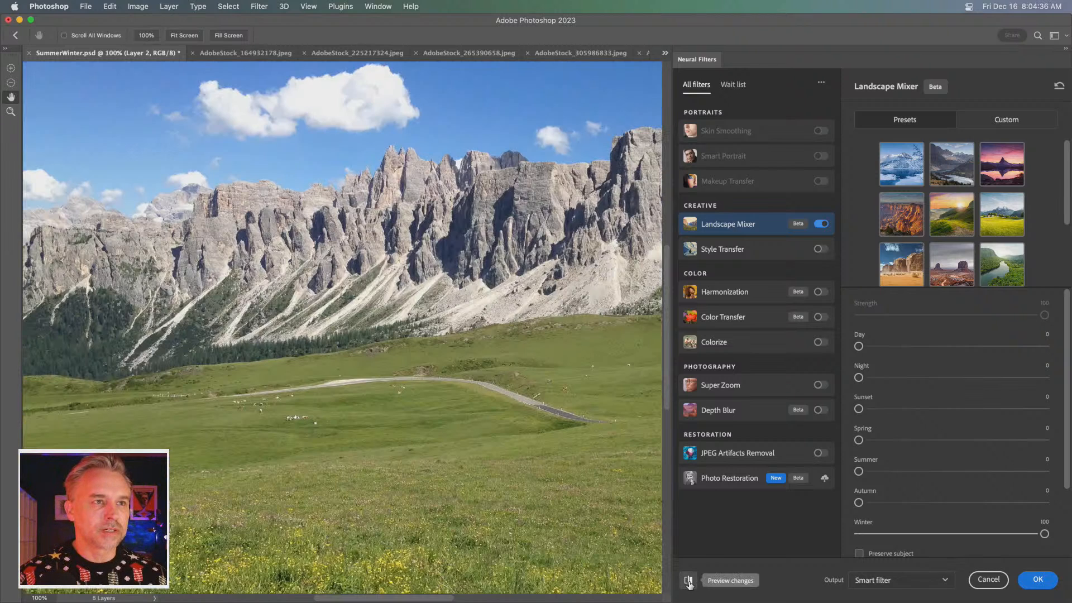
{"action": "left_click", "coordinate": [689, 582]}
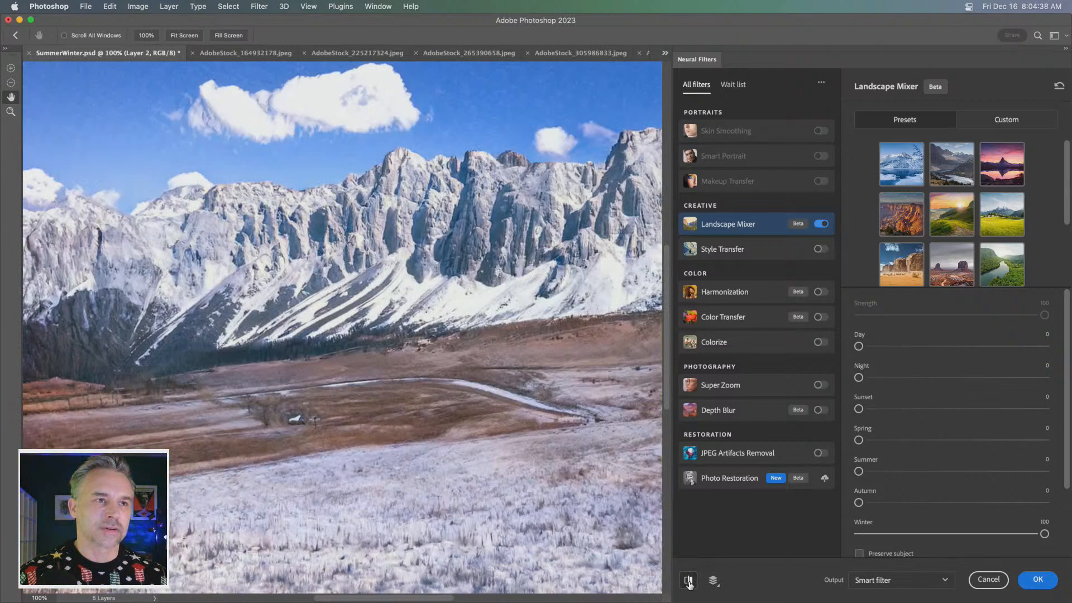
{"action": "left_click", "coordinate": [689, 583]}
{"action": "left_click", "coordinate": [690, 582]}
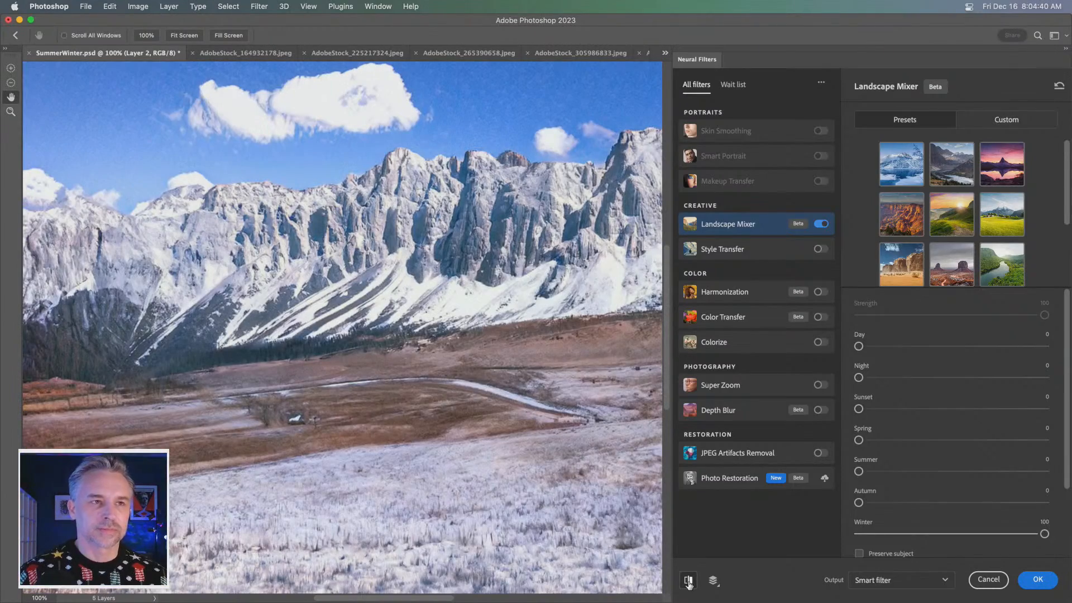
{"action": "left_click", "coordinate": [689, 582]}
{"action": "left_click", "coordinate": [689, 582]}
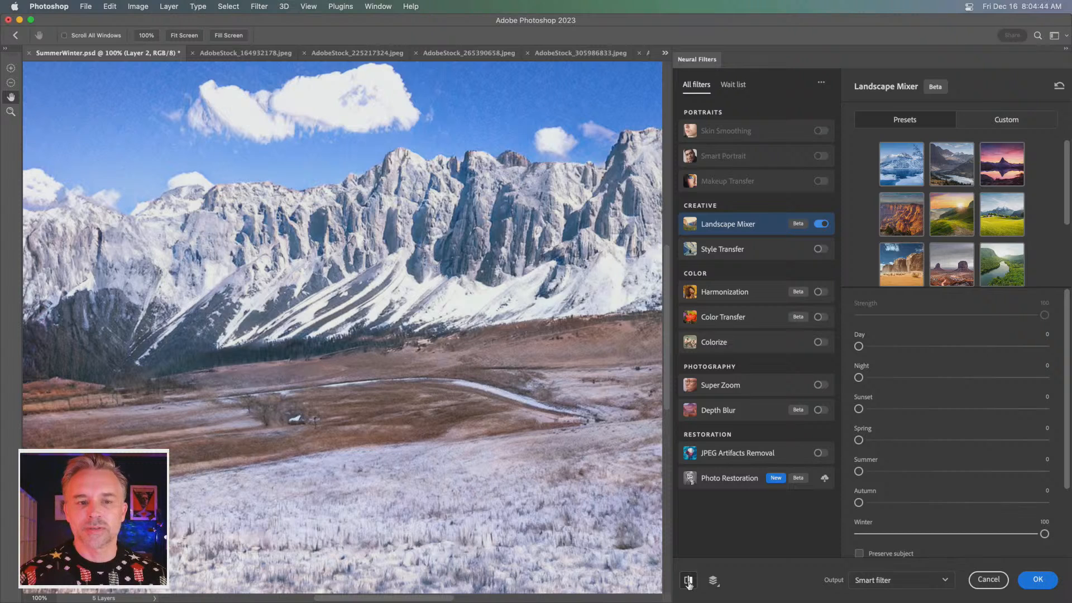
{"action": "left_click", "coordinate": [689, 582]}
{"action": "left_click", "coordinate": [689, 582]}
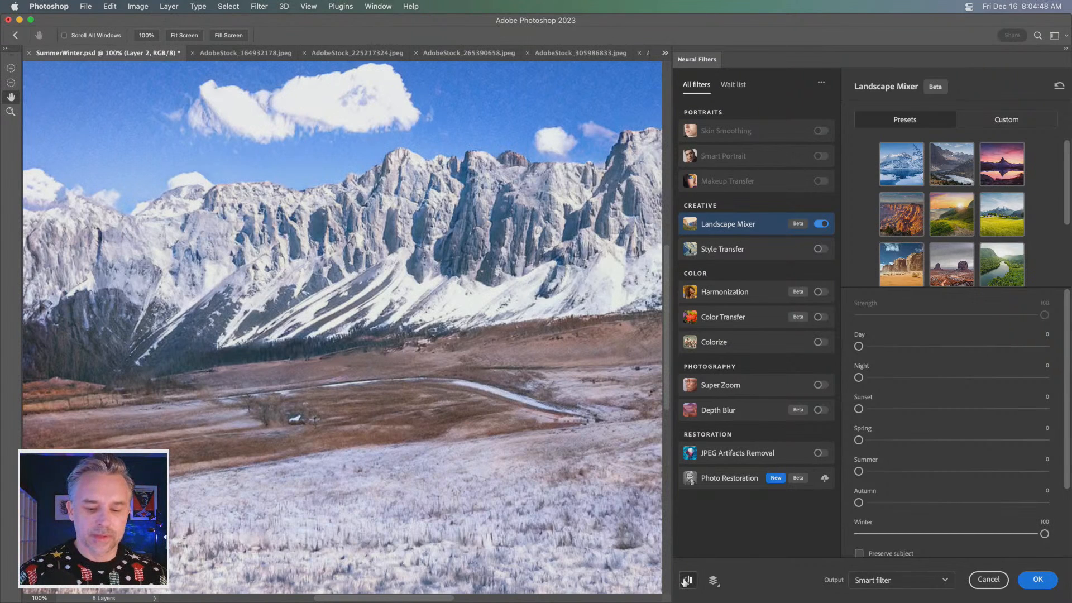
{"action": "left_click", "coordinate": [689, 582]}
{"action": "left_click", "coordinate": [688, 581]}
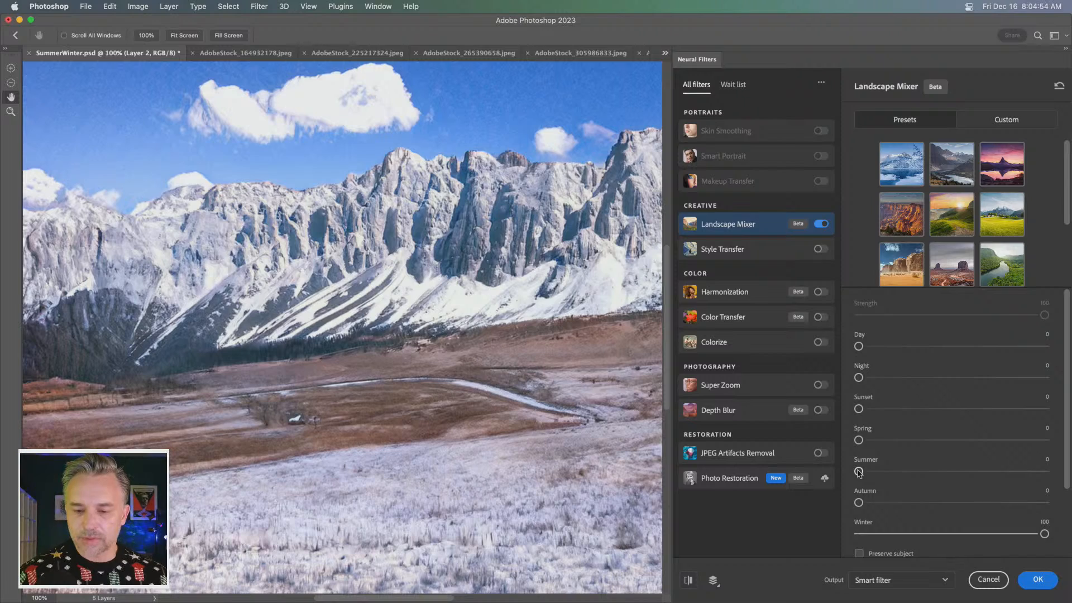
Step: Try the Landscape Mixer's Summer strength at 100 alongside Winter and return Summer to 0
{"action": "left_click_drag", "start_coordinate": [859, 471], "coordinate": [1055, 470]}
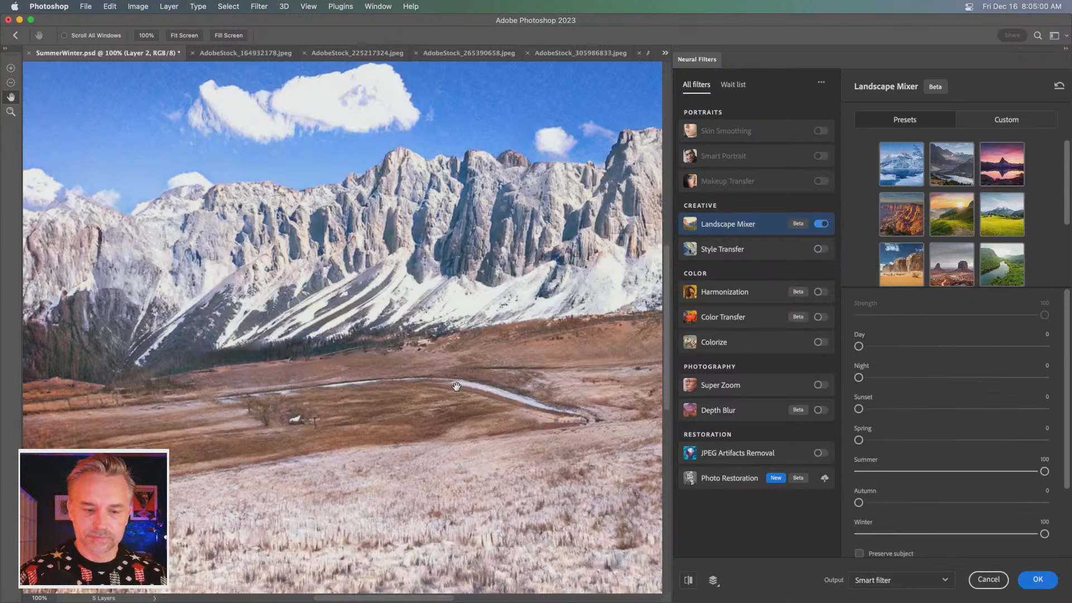
{"action": "left_click_drag", "start_coordinate": [857, 473], "coordinate": [1065, 474]}
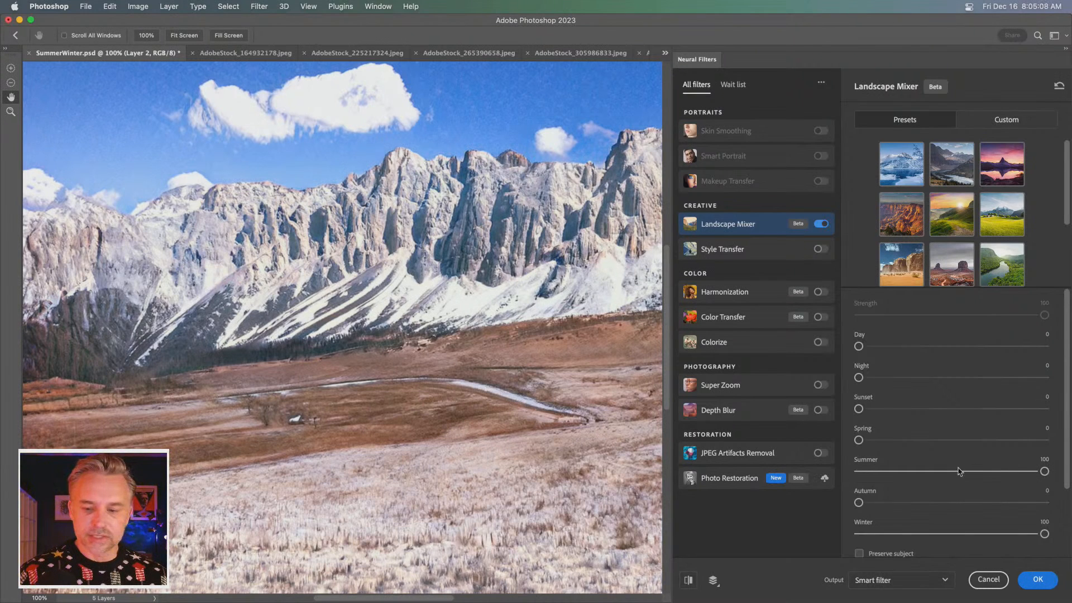
{"action": "left_click_drag", "start_coordinate": [974, 473], "coordinate": [858, 473]}
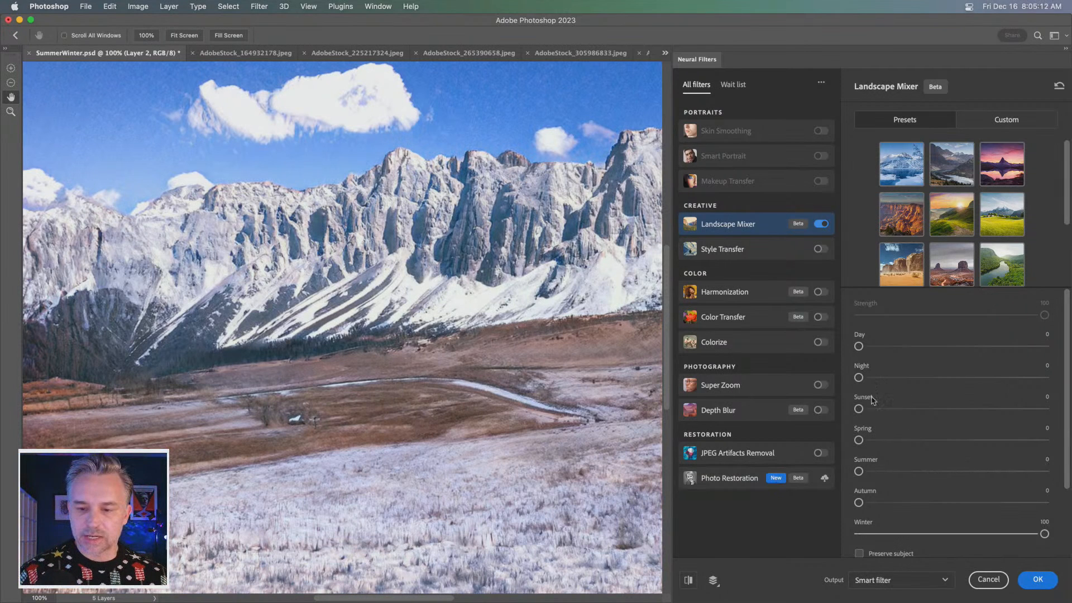
Step: Try the Landscape Mixer's Night strength at 100 and 51, and return Night to 0
{"action": "left_click_drag", "start_coordinate": [908, 376], "coordinate": [1061, 376]}
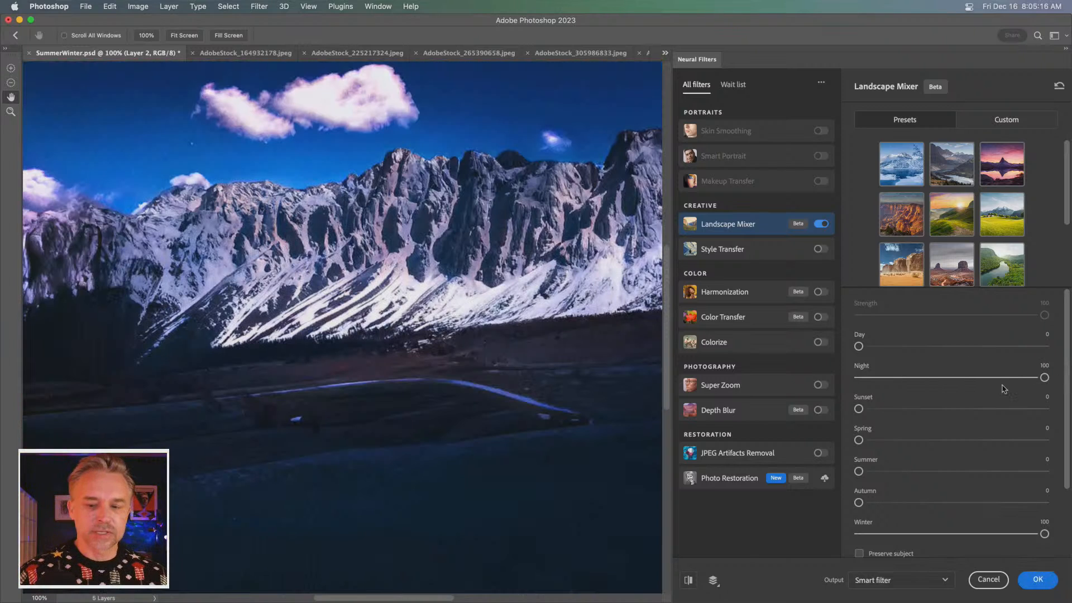
{"action": "left_click", "coordinate": [955, 380]}
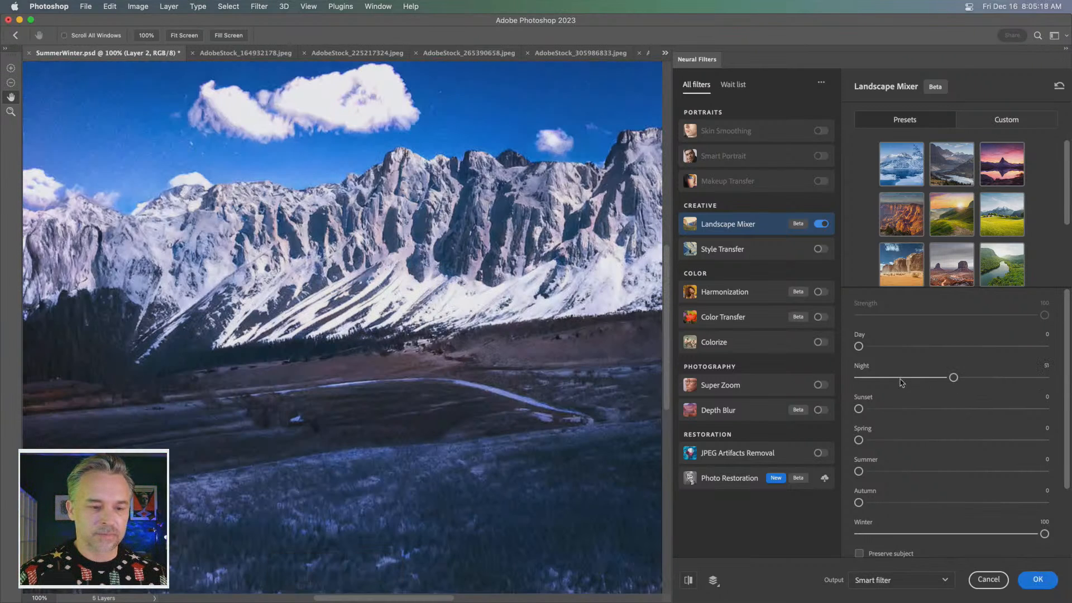
{"action": "left_click", "coordinate": [901, 383]}
{"action": "left_click_drag", "start_coordinate": [901, 382], "coordinate": [798, 386]}
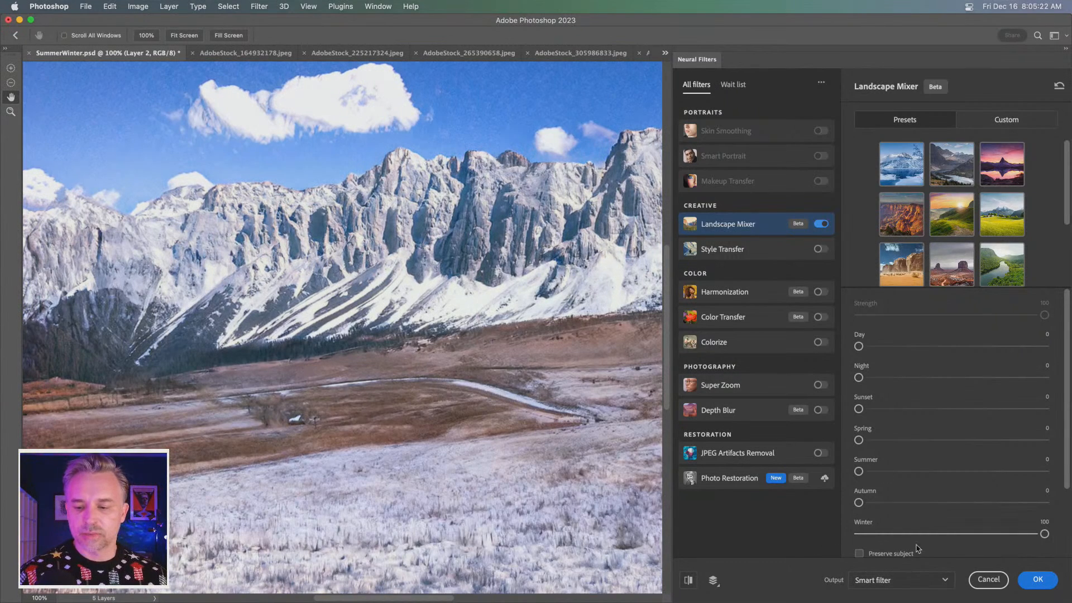
Step: Apply the Landscape Mixer with Winter at 100 to the landscape layer as a smart filter
{"action": "scroll", "coordinate": [917, 549], "scroll_direction": "down", "scroll_amount": 3}
{"action": "scroll", "coordinate": [1069, 441], "scroll_direction": "up", "scroll_amount": 3}
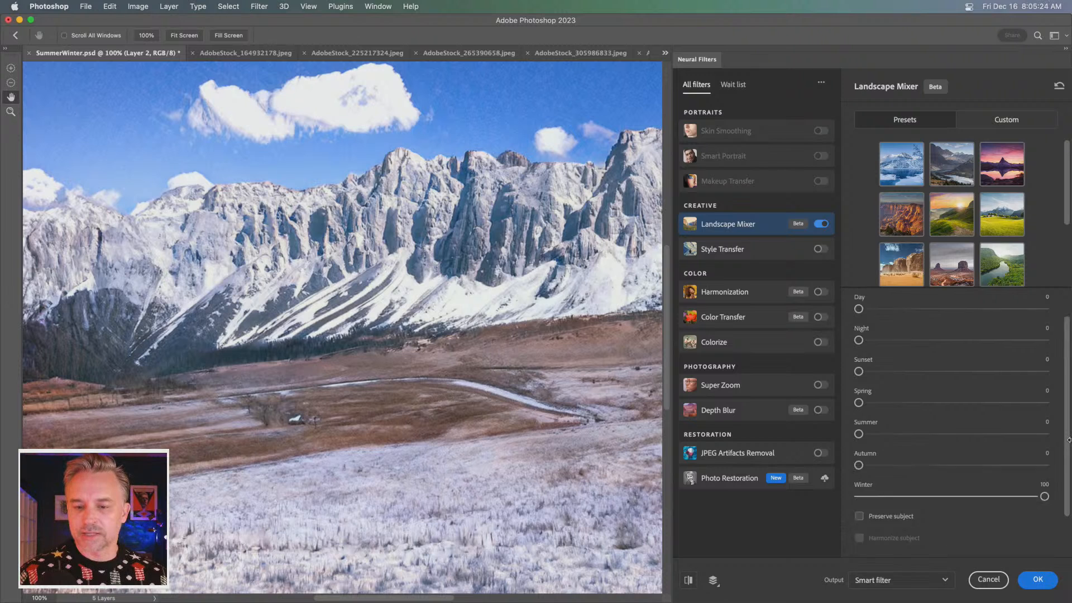
{"action": "scroll", "coordinate": [1068, 440], "scroll_direction": "down", "scroll_amount": 3}
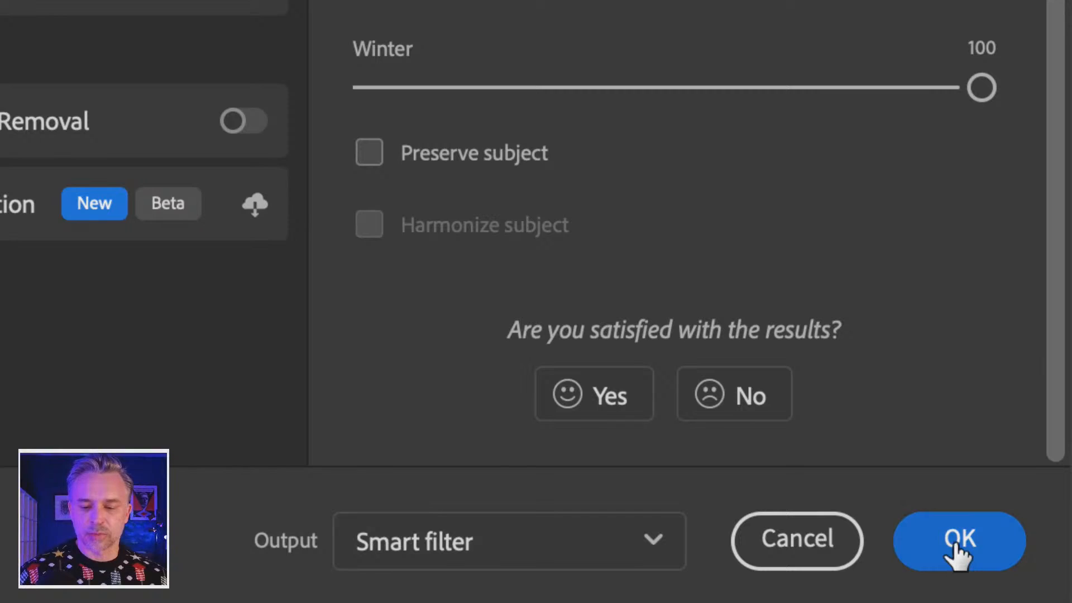
{"action": "left_click", "coordinate": [955, 552]}
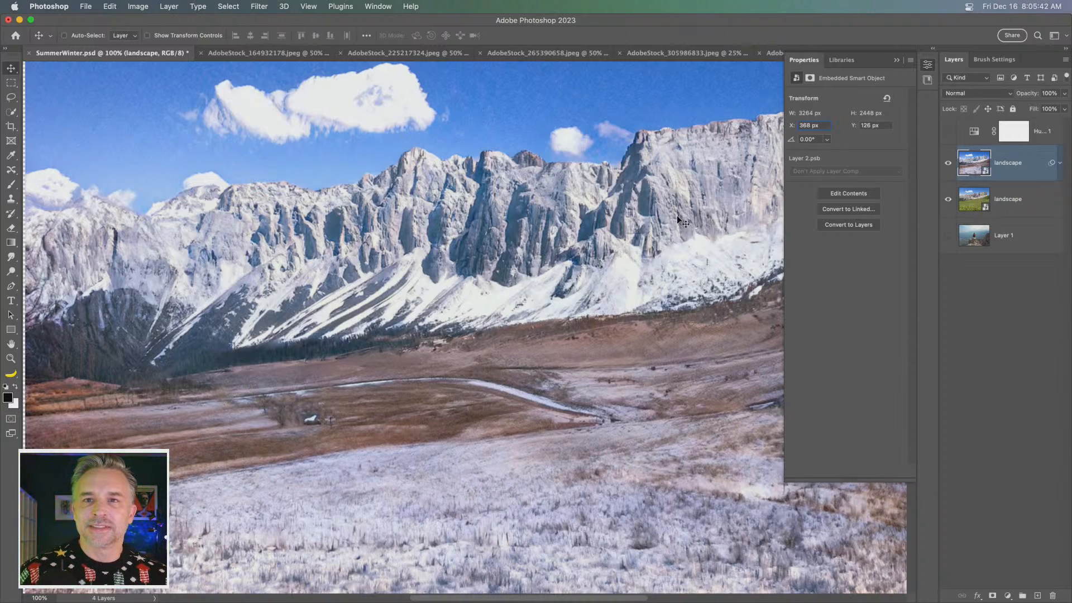
Step: Duplicate the winter landscape layer and reopen the copy's Neural Filters smart filter for editing
{"action": "left_click_drag", "start_coordinate": [1019, 174], "coordinate": [1037, 597]}
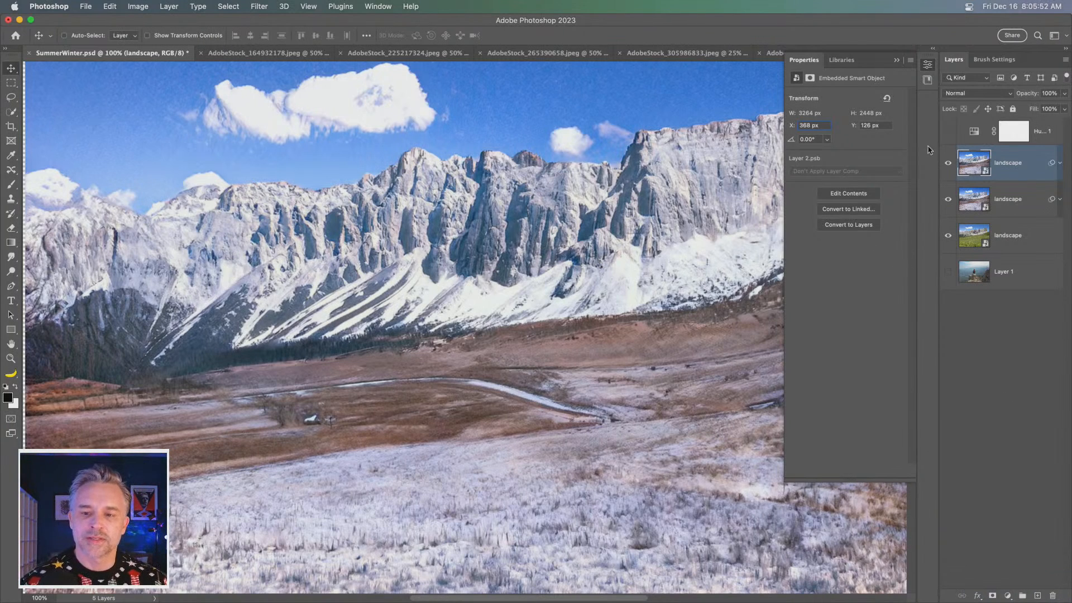
{"action": "left_click_drag", "start_coordinate": [933, 144], "coordinate": [921, 144]}
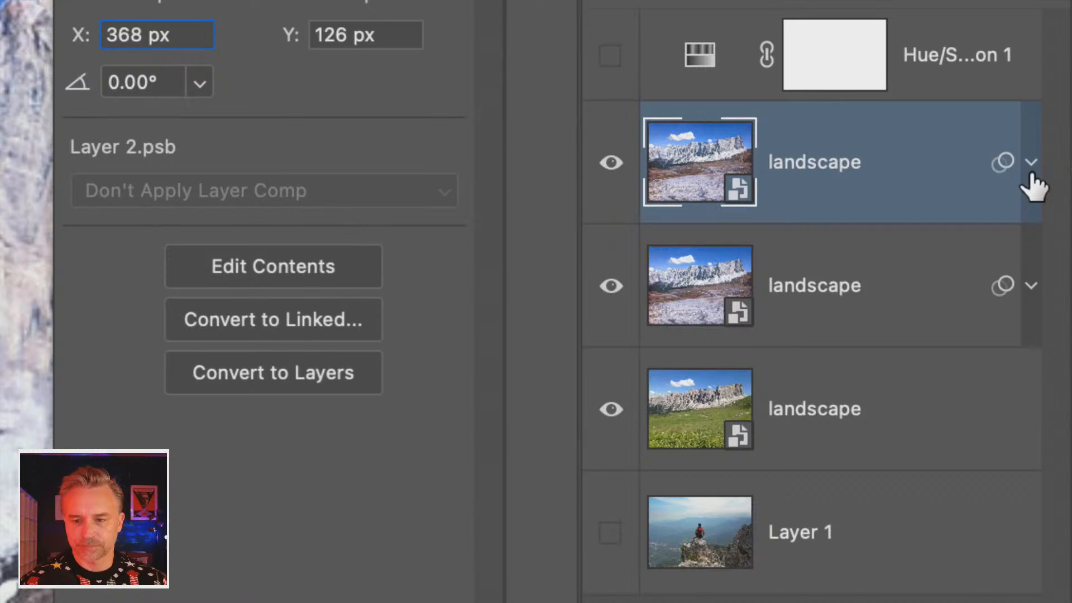
{"action": "left_click", "coordinate": [1059, 164]}
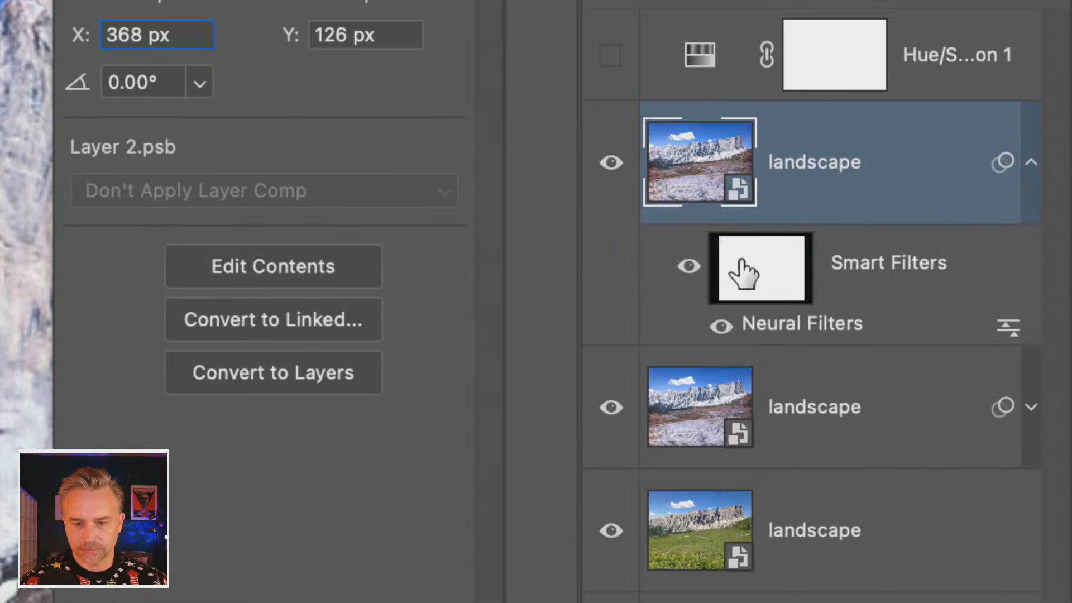
{"action": "double_click", "coordinate": [777, 332]}
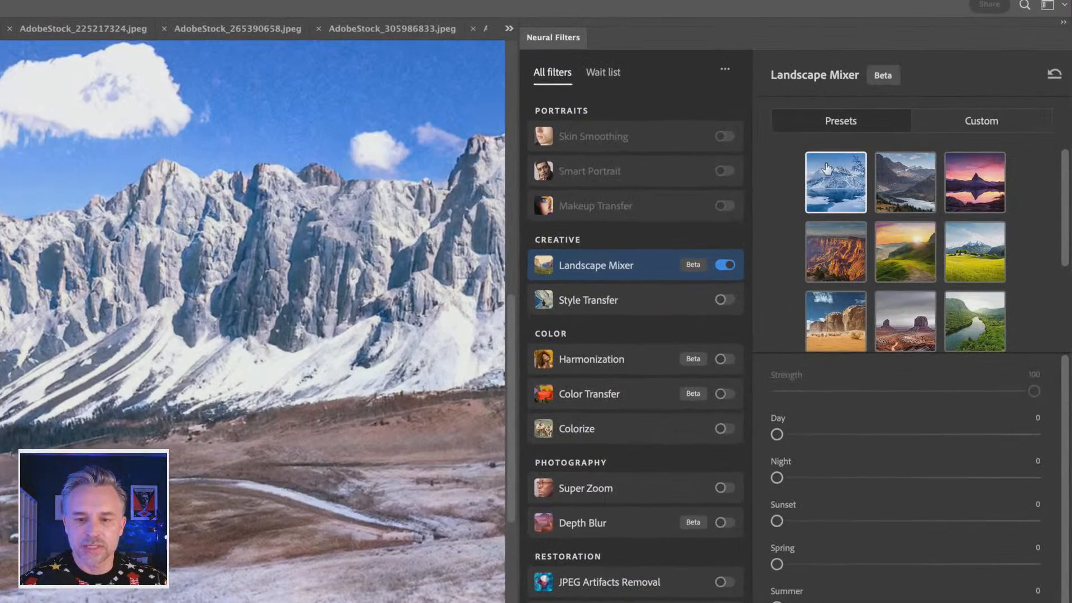
Step: Compare the Landscape Mixer's snowy lake preset with its snowy peak preset on the landscape, keeping Winter at 100
{"action": "left_click", "coordinate": [847, 175]}
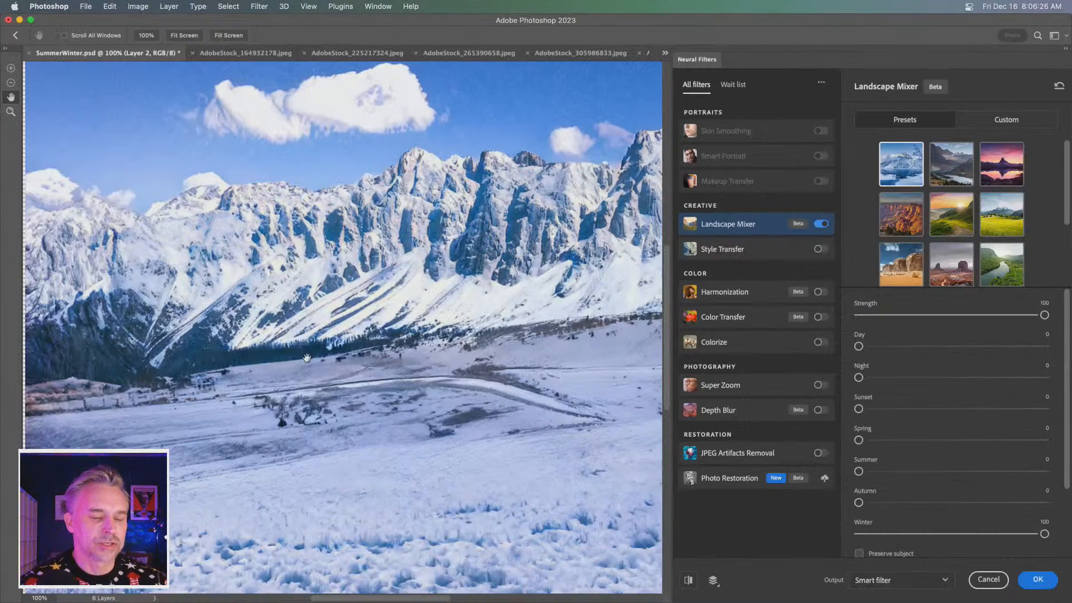
{"action": "scroll", "coordinate": [893, 245], "scroll_direction": "down", "scroll_amount": 3}
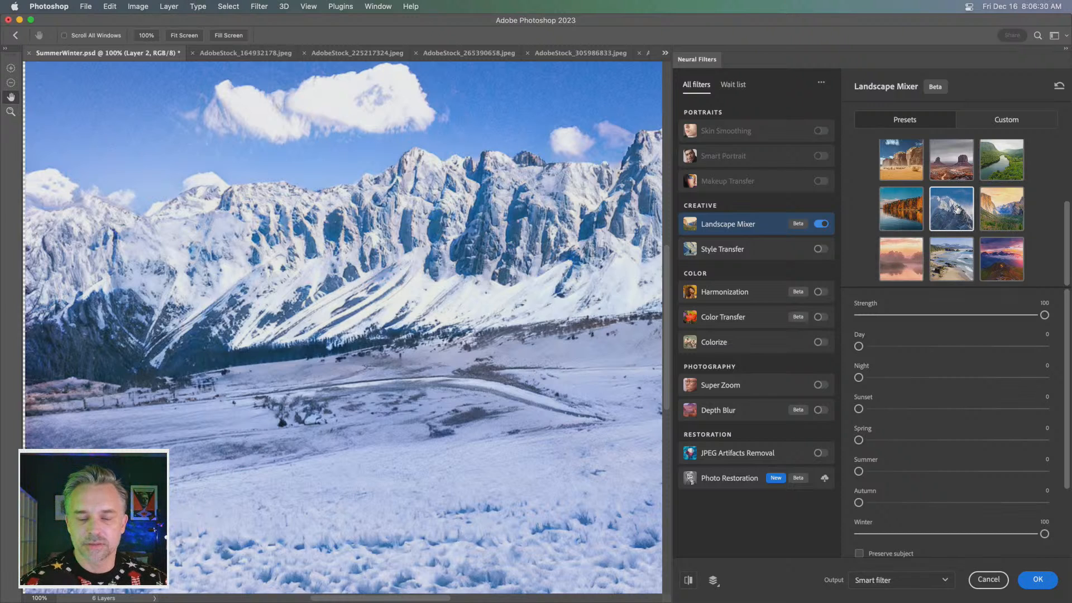
{"action": "left_click", "coordinate": [951, 210]}
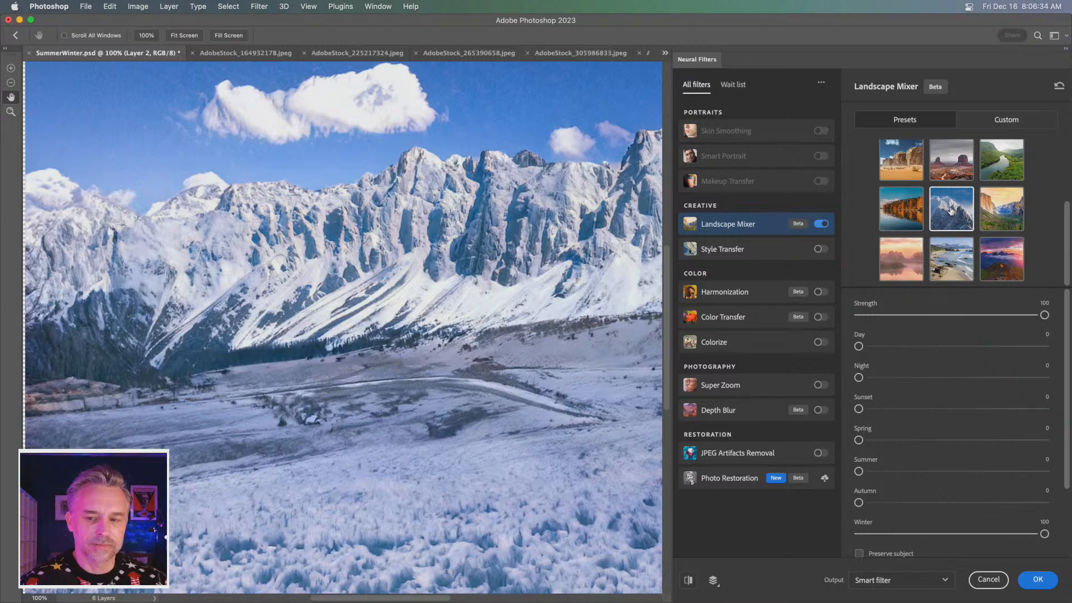
{"action": "scroll", "coordinate": [951, 210], "scroll_direction": "up", "scroll_amount": 3}
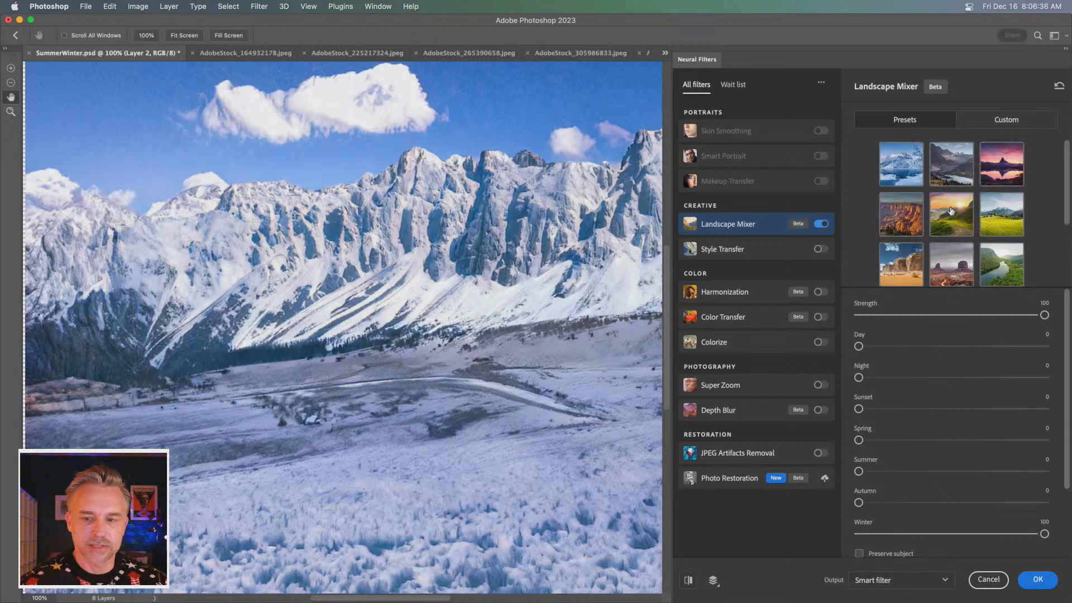
{"action": "left_click", "coordinate": [896, 174]}
{"action": "scroll", "coordinate": [937, 212], "scroll_direction": "down", "scroll_amount": 3}
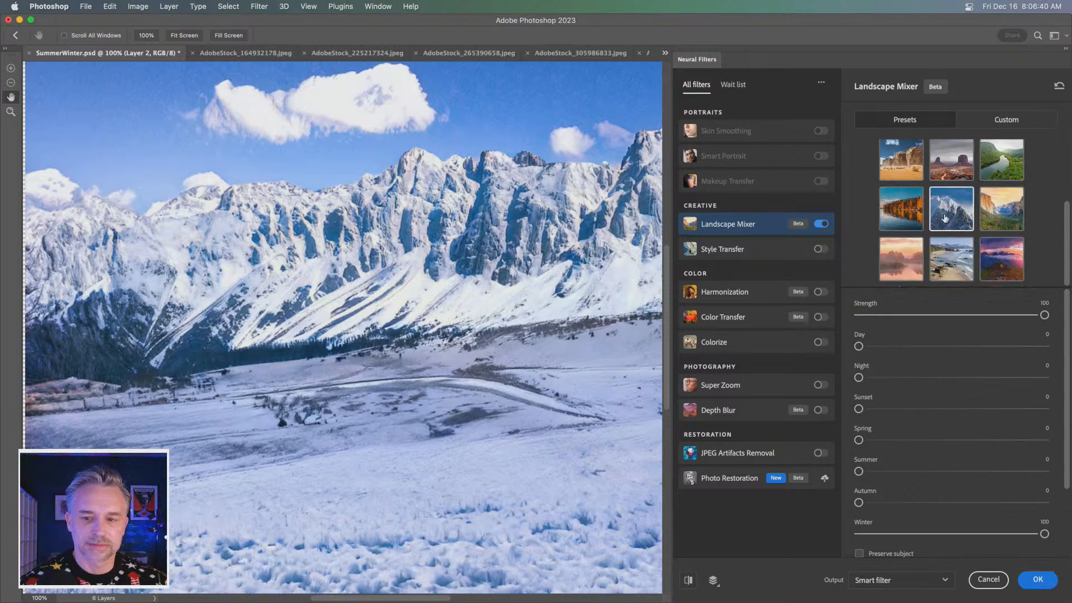
{"action": "left_click", "coordinate": [946, 216]}
Step: Choose the snowy lake preset in the Landscape Mixer and apply it to the landscape copy as a smart filter
{"action": "scroll", "coordinate": [938, 212], "scroll_direction": "up", "scroll_amount": 3}
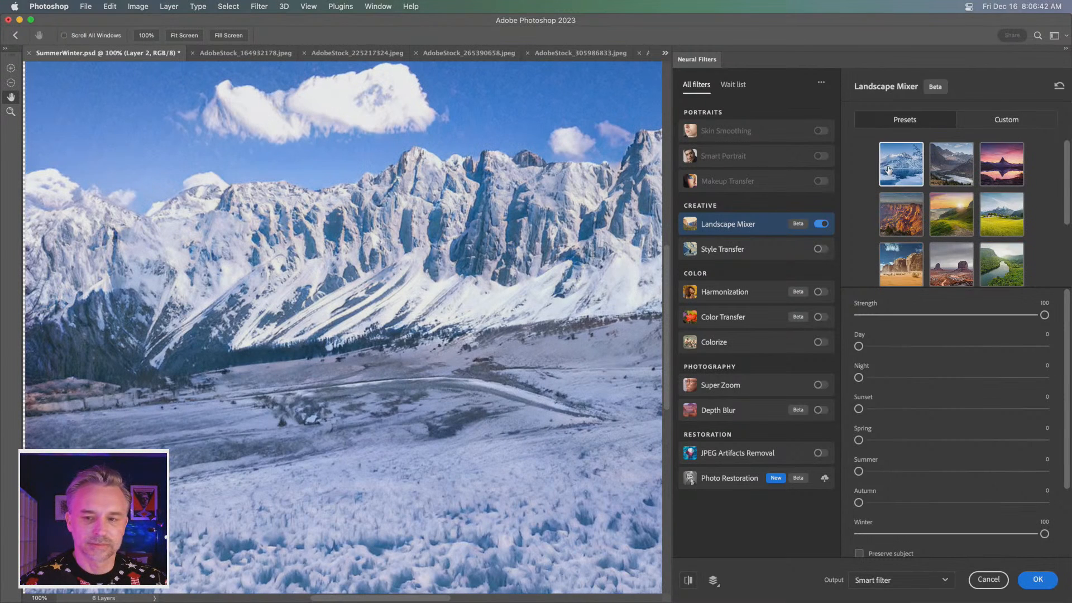
{"action": "left_click", "coordinate": [888, 169]}
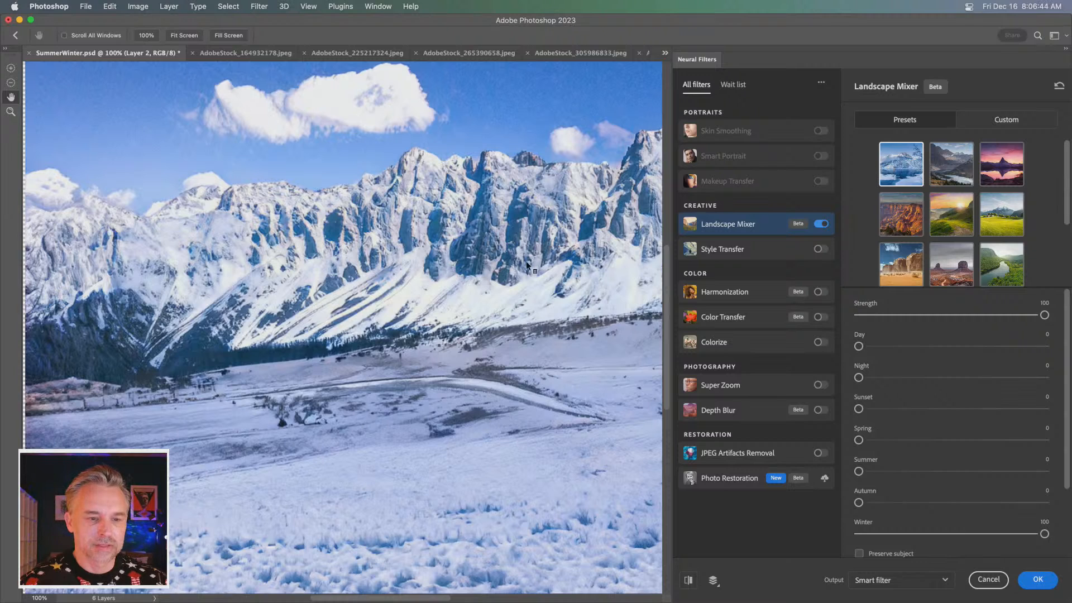
{"action": "left_click", "coordinate": [1037, 579]}
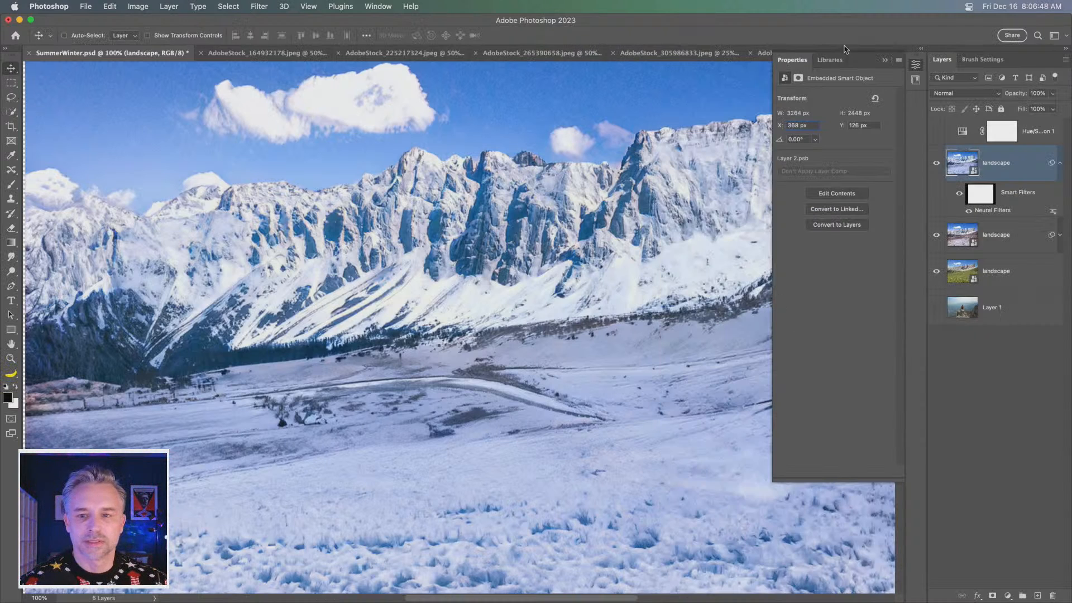
Step: Show the hiker photo on Layer 1 and move it above all the landscape layers
{"action": "left_click", "coordinate": [885, 60]}
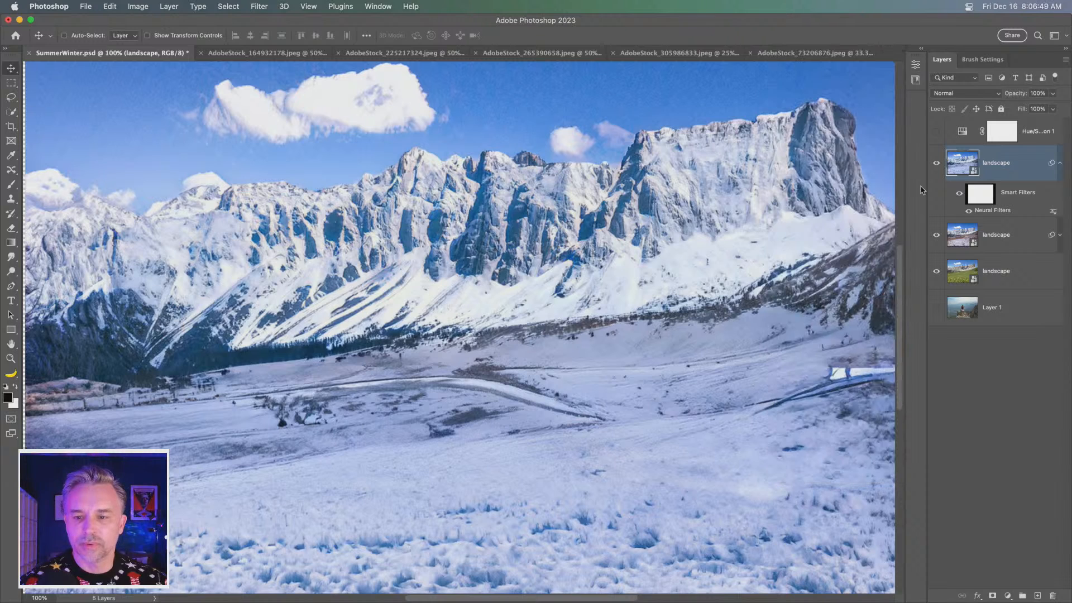
{"action": "left_click", "coordinate": [1010, 282]}
{"action": "left_click", "coordinate": [997, 310]}
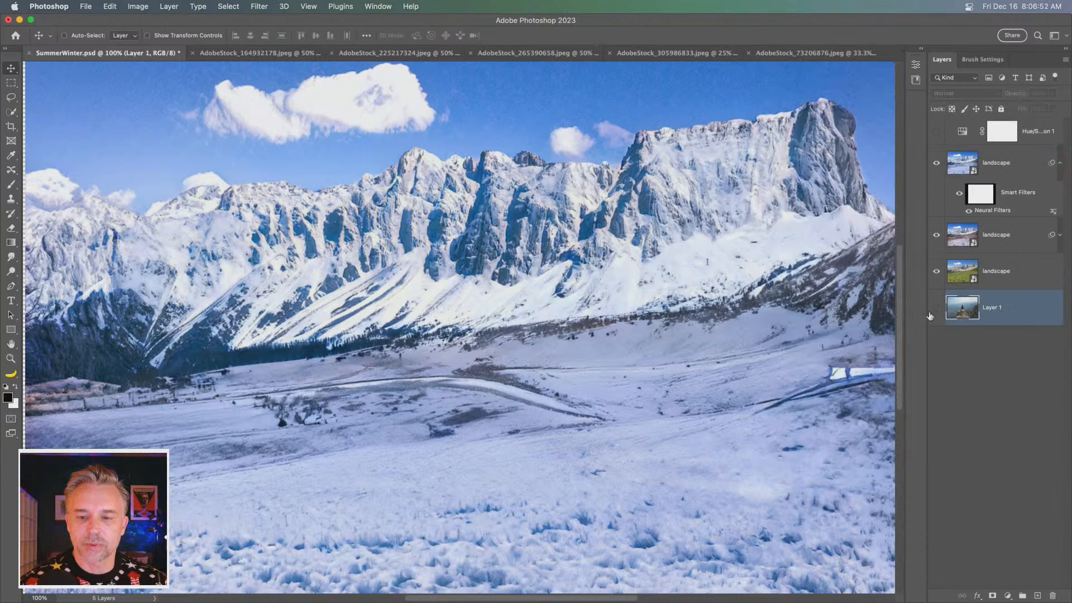
{"action": "left_click", "coordinate": [936, 308]}
{"action": "left_click_drag", "start_coordinate": [1005, 316], "coordinate": [985, 159]}
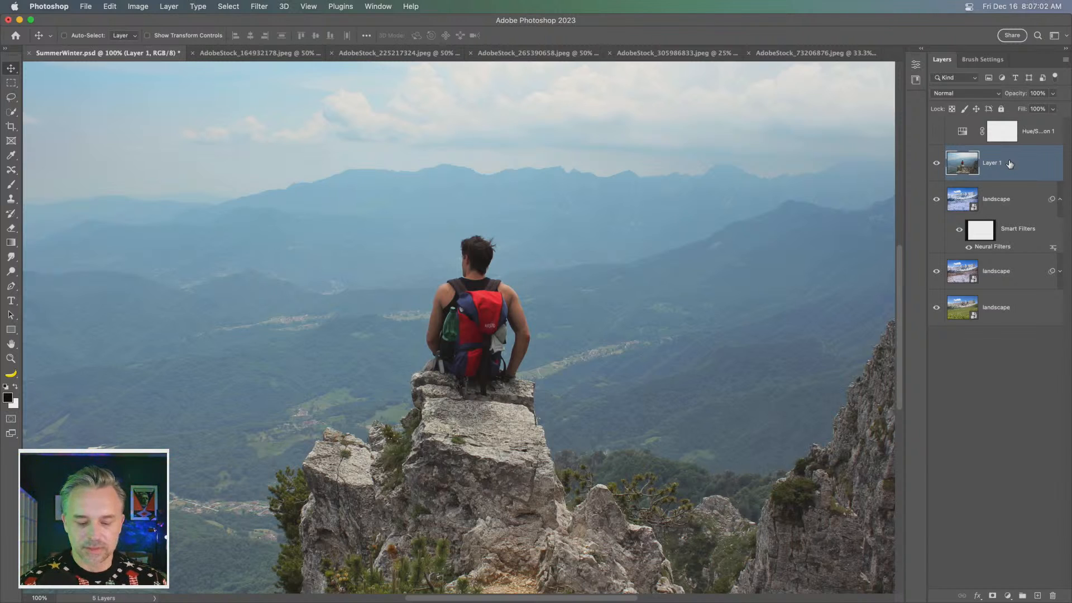
Step: Duplicate the hiker layer as a smart object and open Neural Filters on the copy
{"action": "key", "text": "super+j"}
{"action": "key", "text": "super+shift+o"}
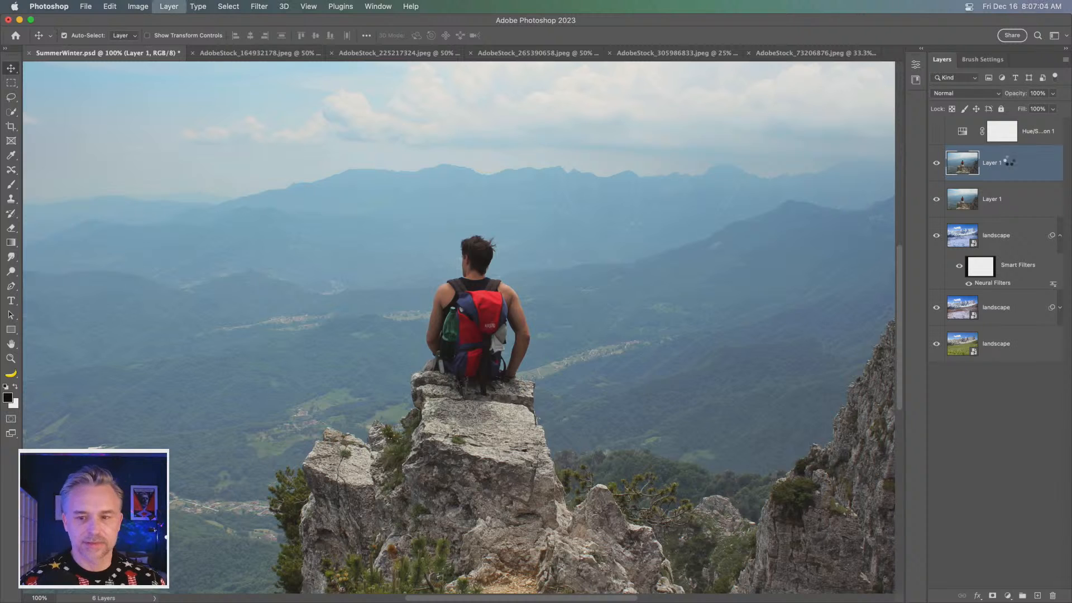
{"action": "left_click", "coordinate": [258, 7]}
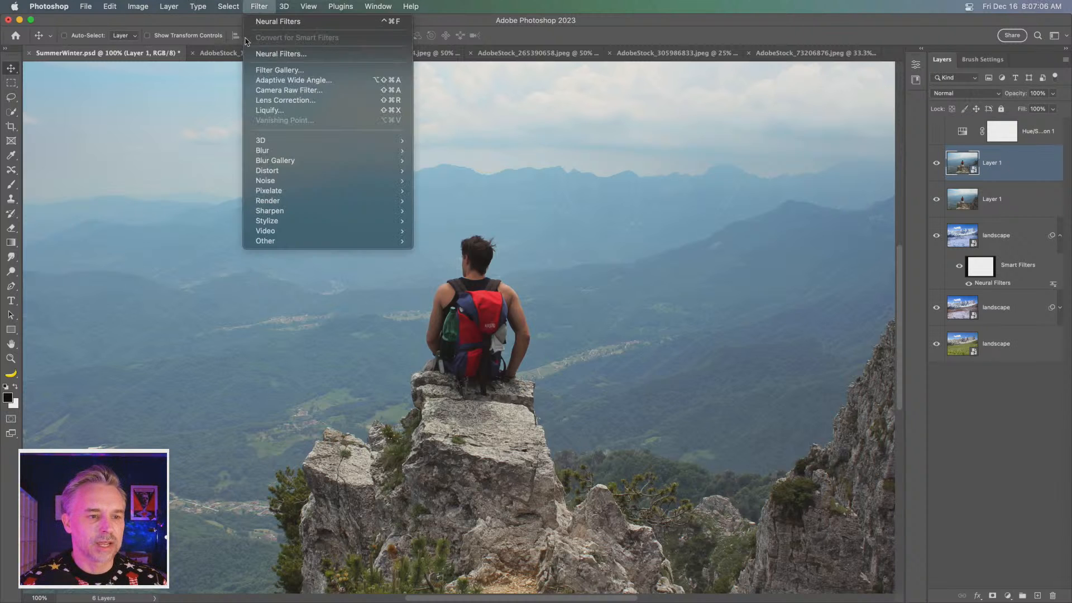
{"action": "left_click", "coordinate": [263, 52]}
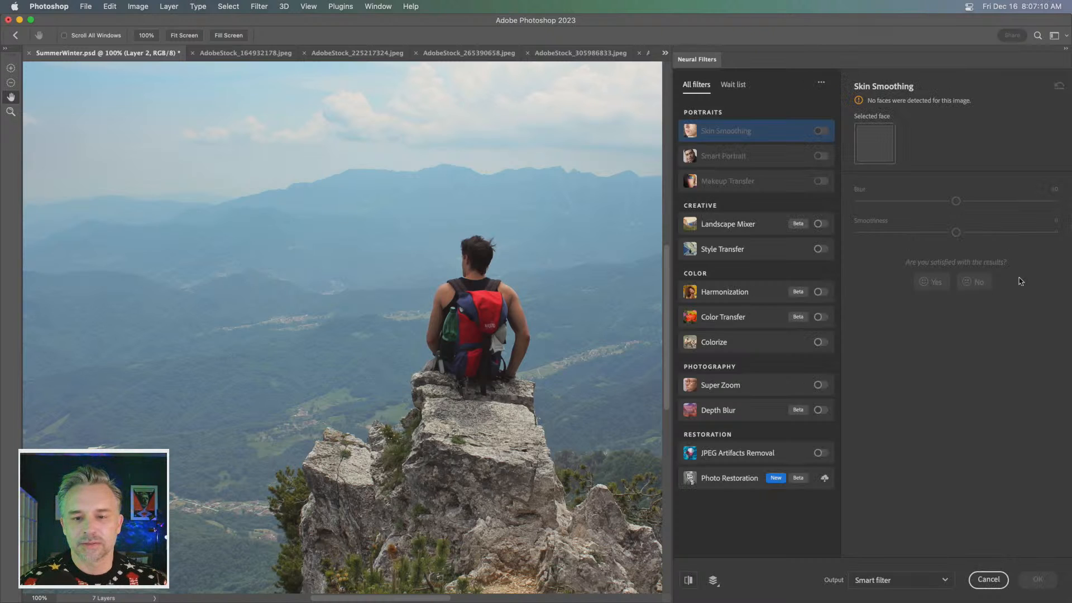
Step: Enable the Landscape Mixer on the hiker copy with the snowy lake preset and set Winter to 100
{"action": "left_click", "coordinate": [816, 224]}
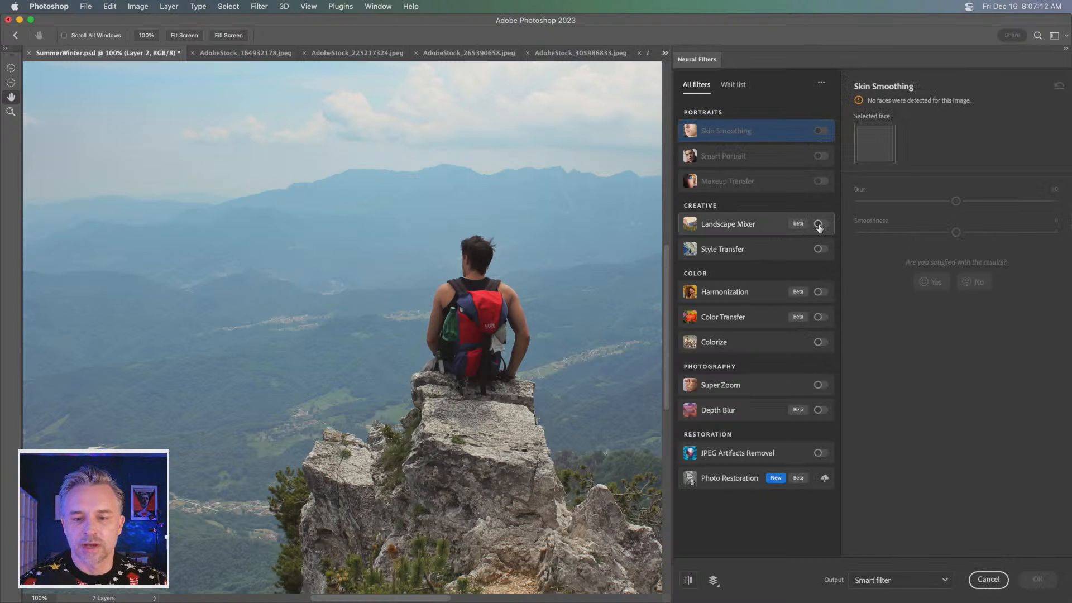
{"action": "left_click", "coordinate": [905, 161]}
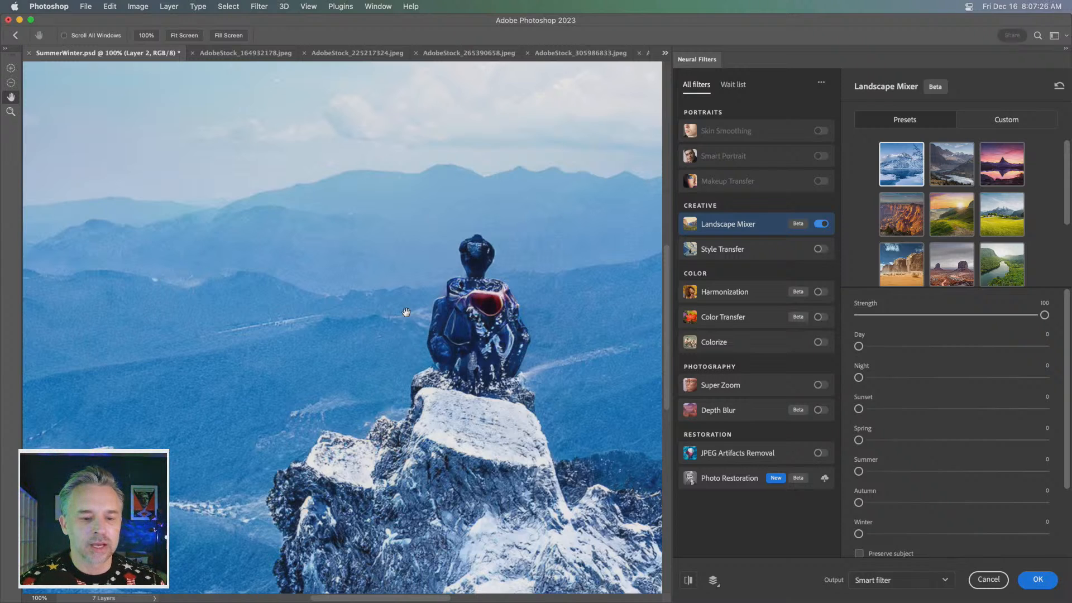
{"action": "left_click_drag", "start_coordinate": [441, 334], "coordinate": [383, 322]}
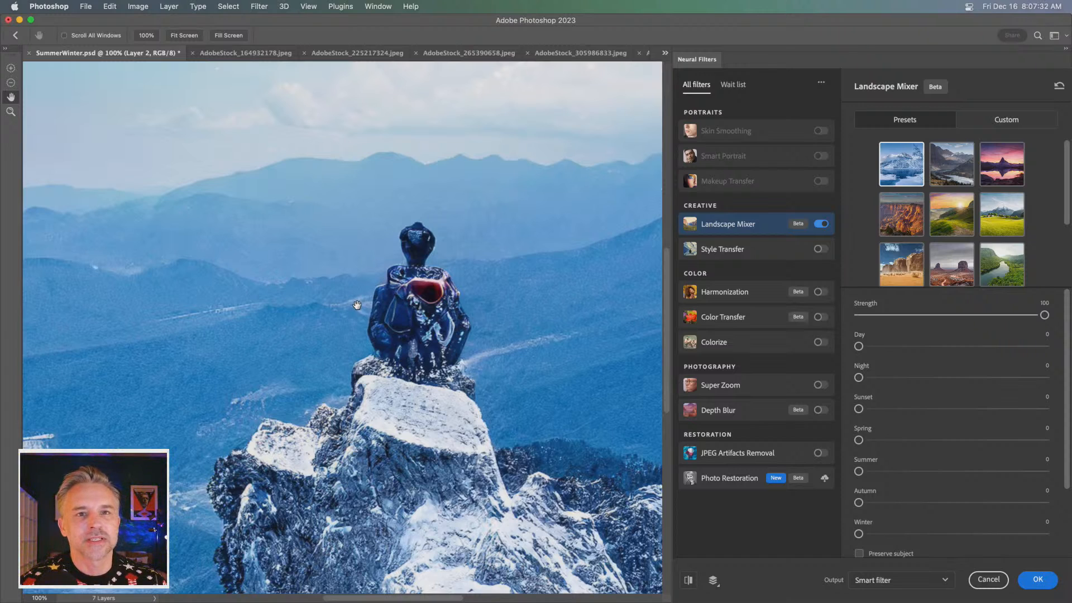
{"action": "left_click_drag", "start_coordinate": [995, 534], "coordinate": [1054, 536]}
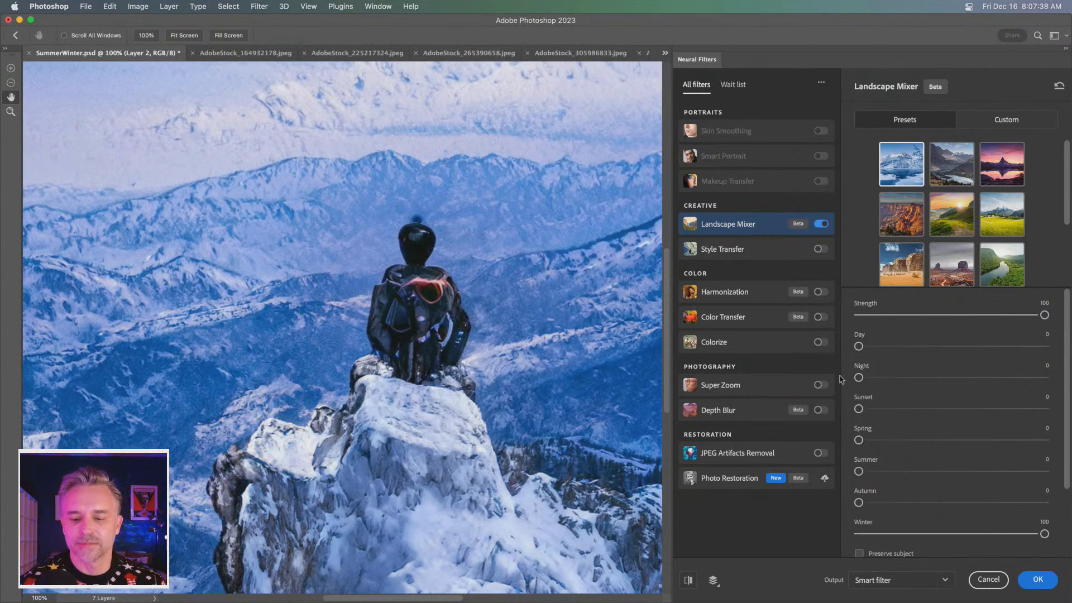
Step: Turn on Preserve subject for the hiker image, switching it off and on again to reprocess the filter
{"action": "scroll", "coordinate": [897, 434], "scroll_direction": "down", "scroll_amount": 3}
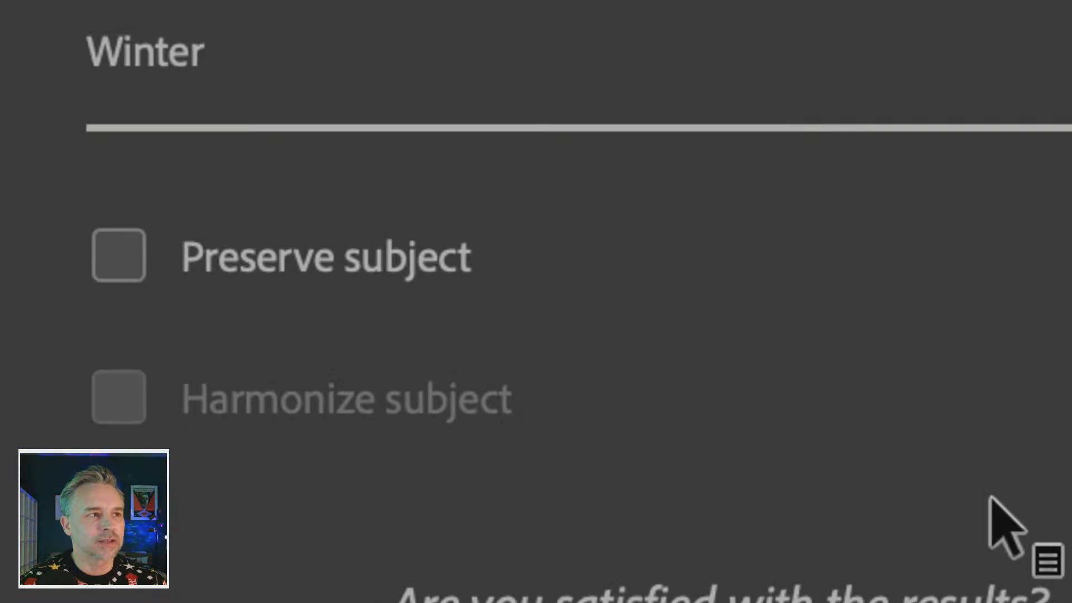
{"action": "left_click", "coordinate": [124, 259]}
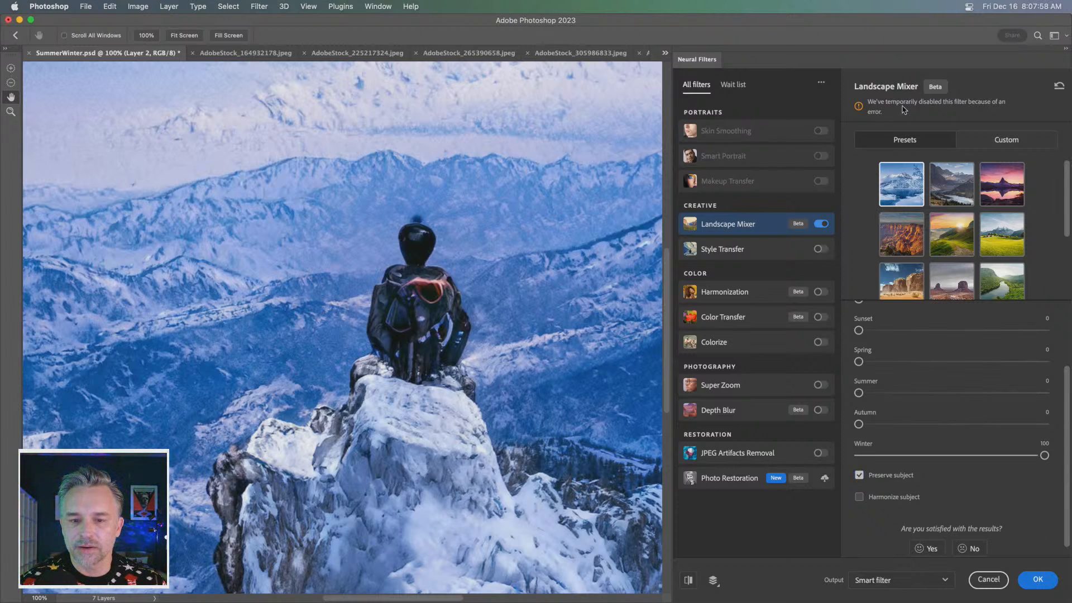
{"action": "left_click", "coordinate": [859, 475]}
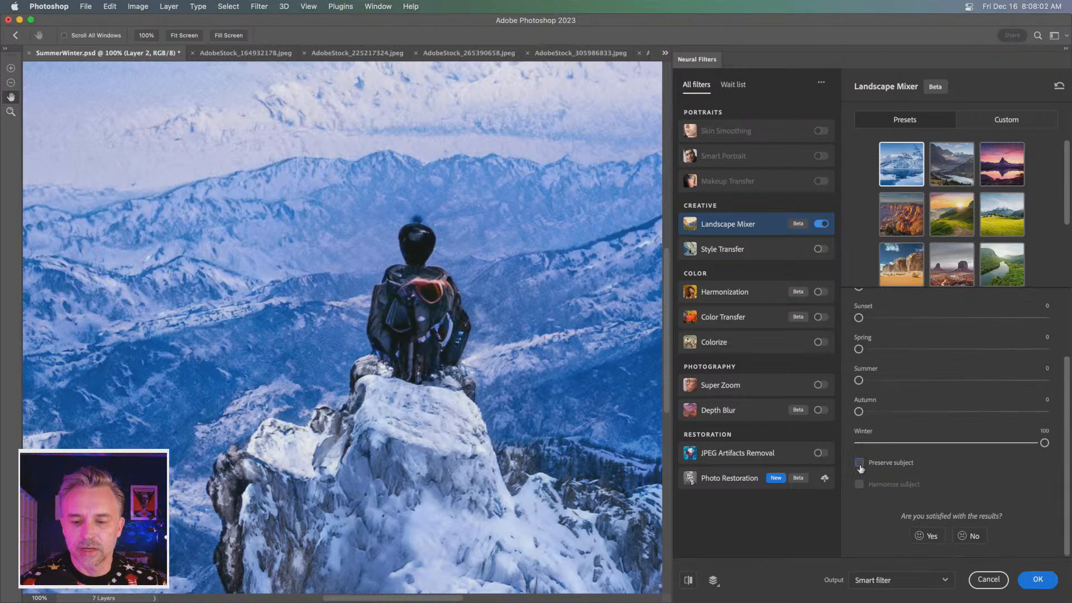
{"action": "left_click", "coordinate": [859, 464]}
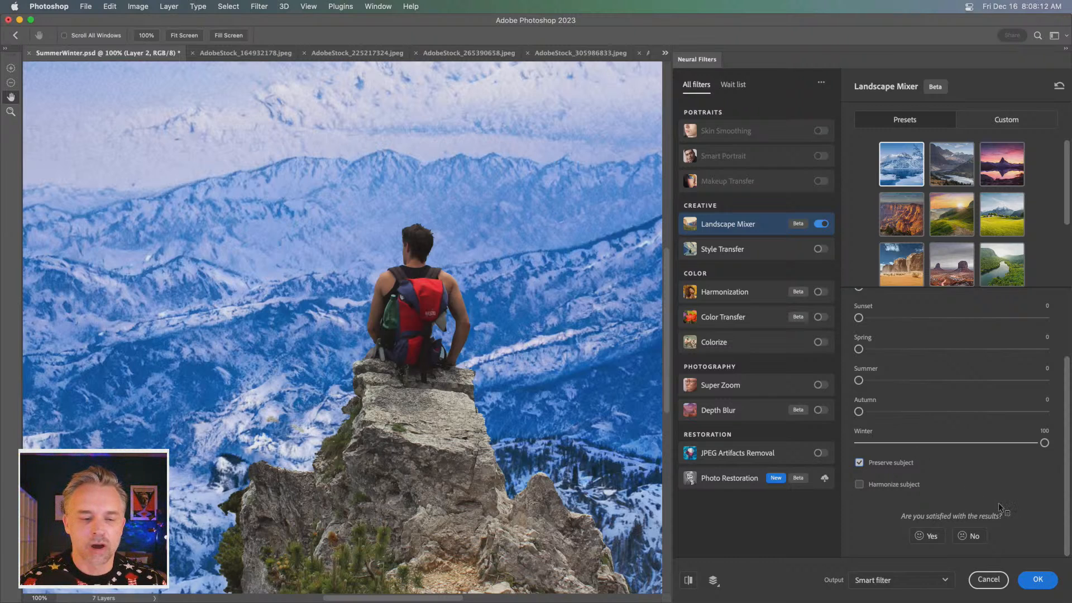
Step: Turn on Harmonize subject, retrying it off and on, and apply the Landscape Mixer to the hiker copy as a smart filter
{"action": "left_click", "coordinate": [859, 484]}
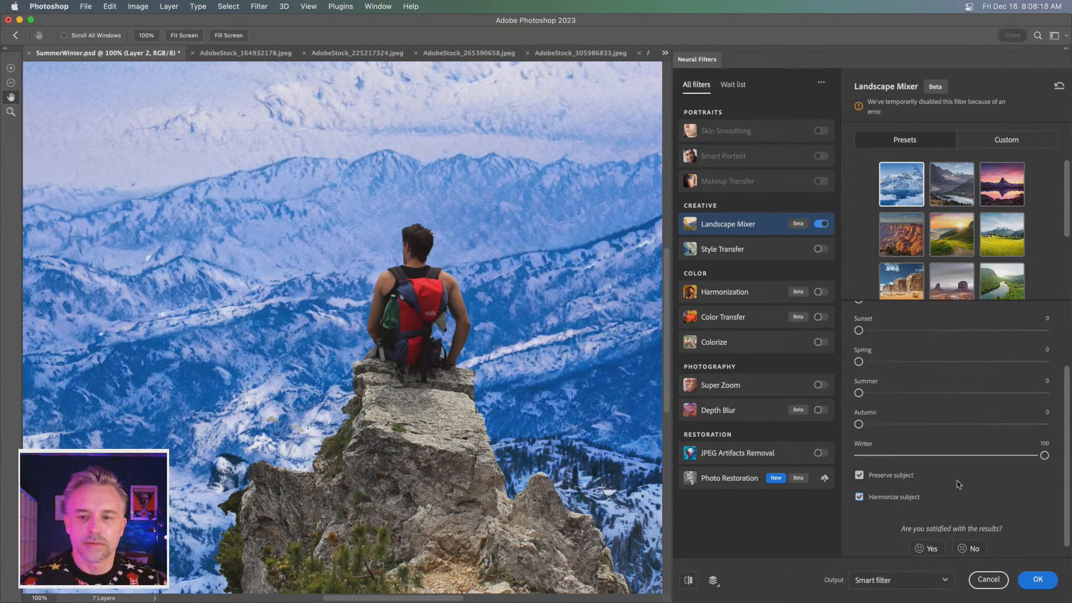
{"action": "left_click", "coordinate": [859, 496]}
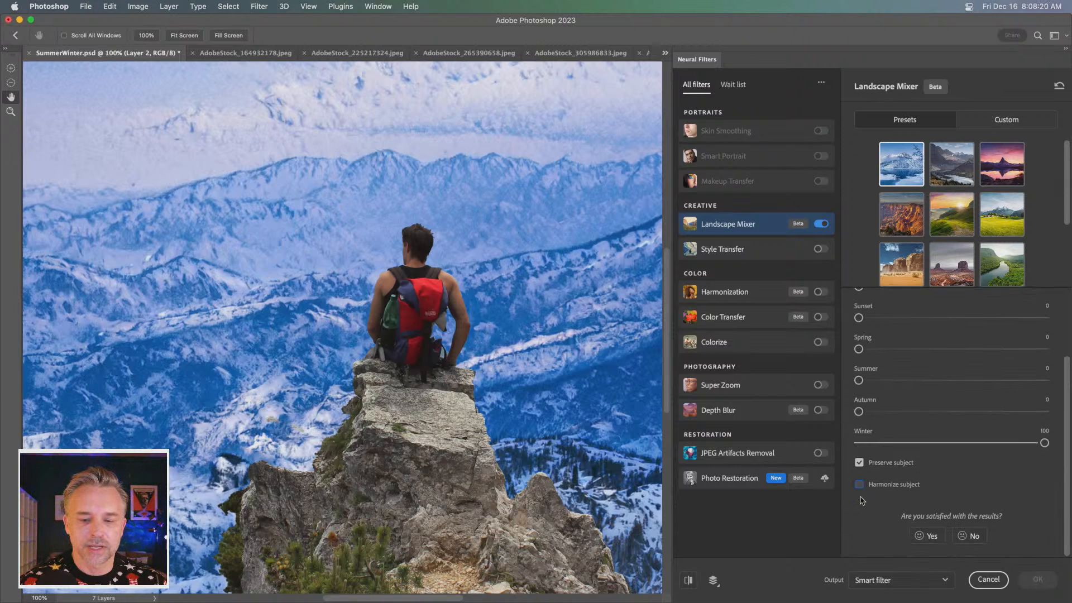
{"action": "left_click", "coordinate": [859, 485]}
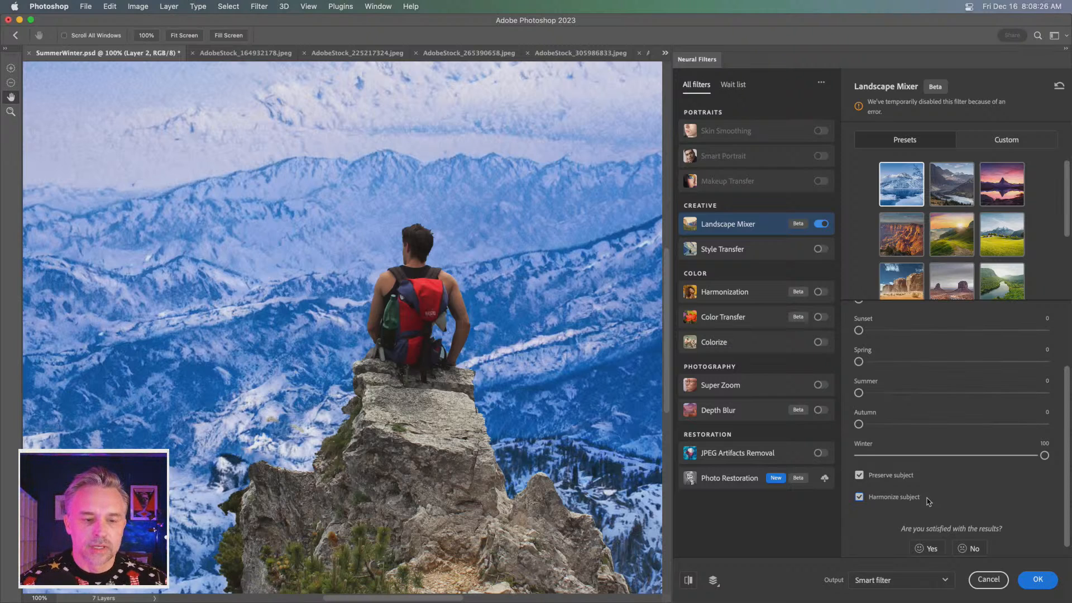
{"action": "left_click", "coordinate": [860, 497]}
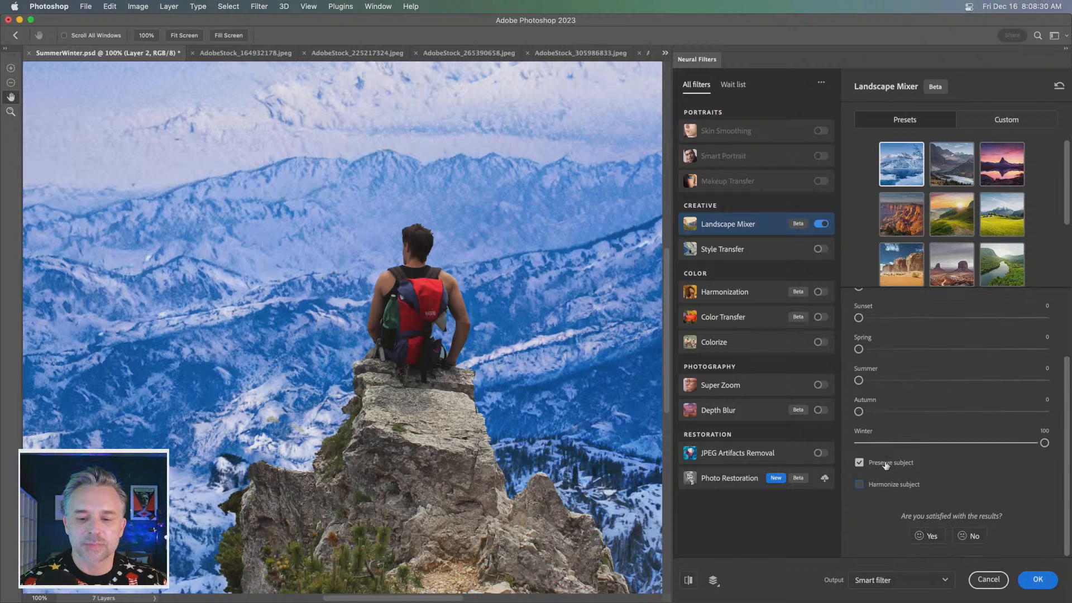
{"action": "left_click", "coordinate": [858, 485]}
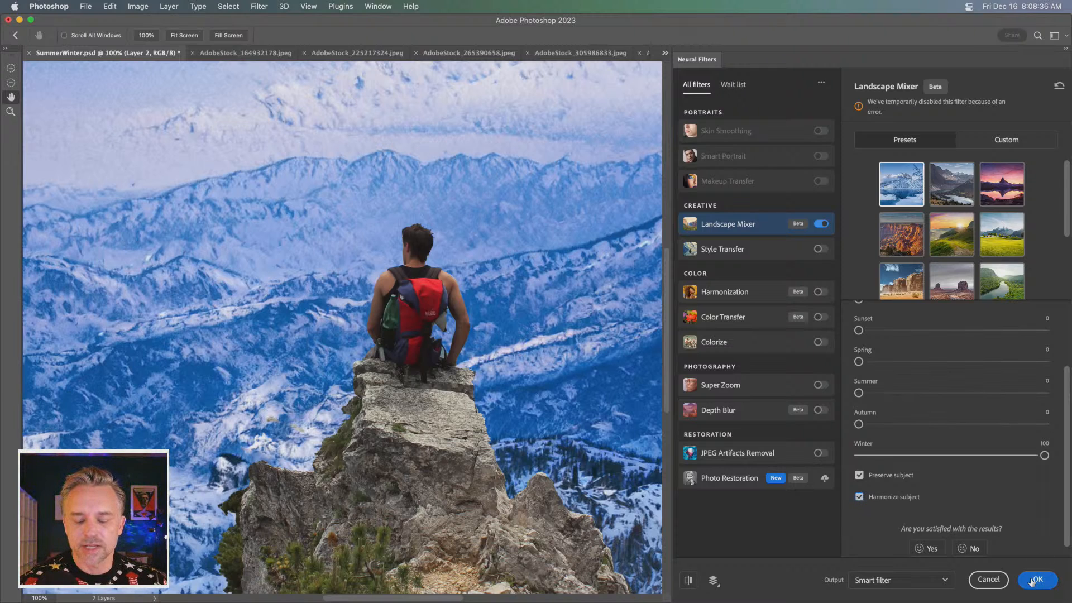
{"action": "left_click", "coordinate": [1032, 580]}
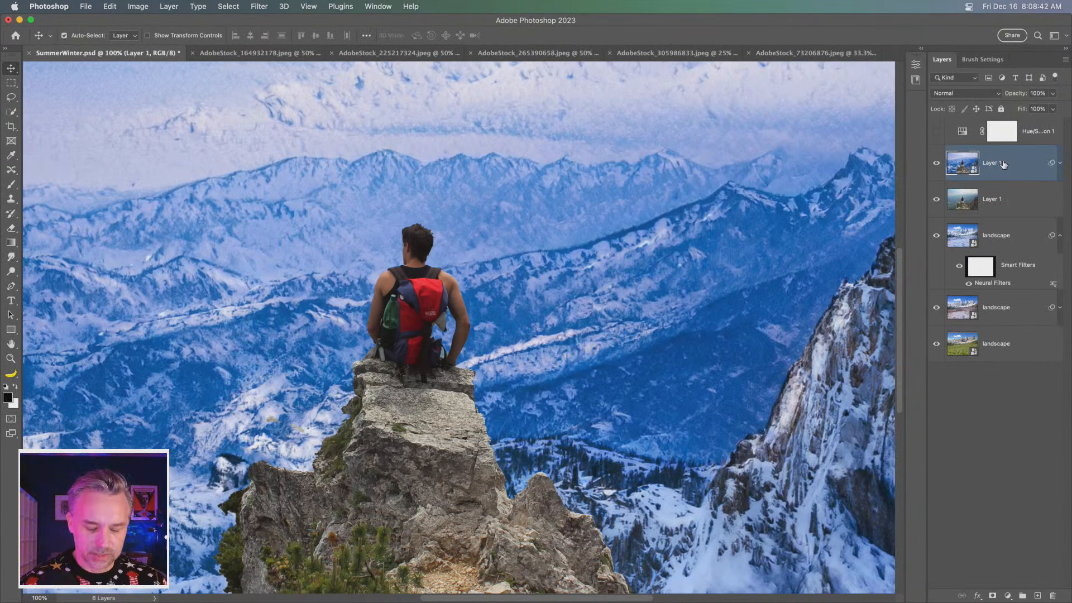
Step: Duplicate the winter hiker layer and delete the Neural Filters smart filter from the copy
{"action": "key", "text": "super+j"}
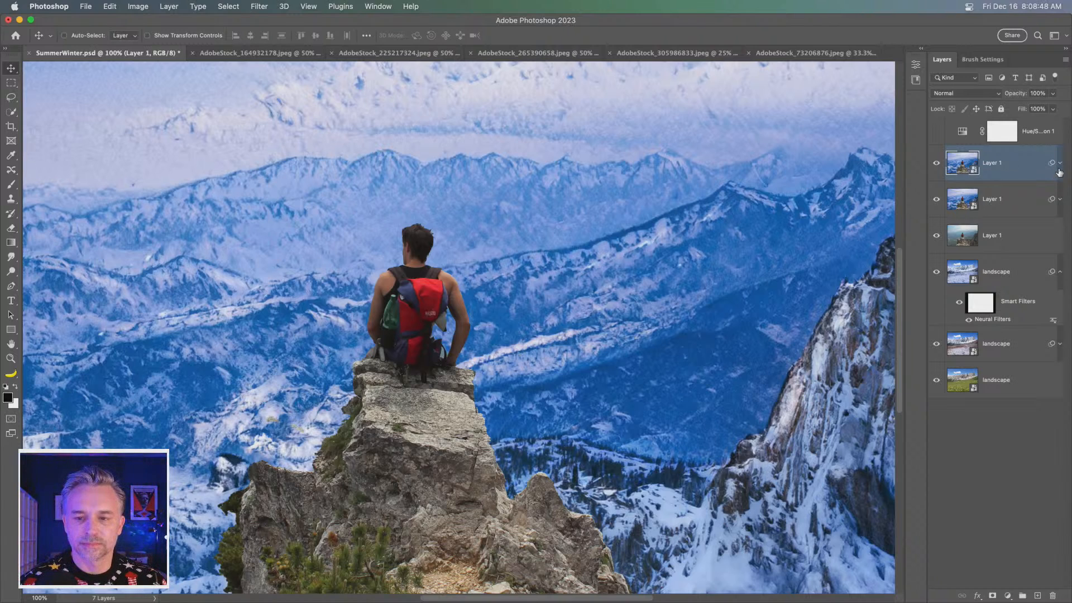
{"action": "left_click", "coordinate": [1058, 169]}
{"action": "right_click", "coordinate": [985, 214]}
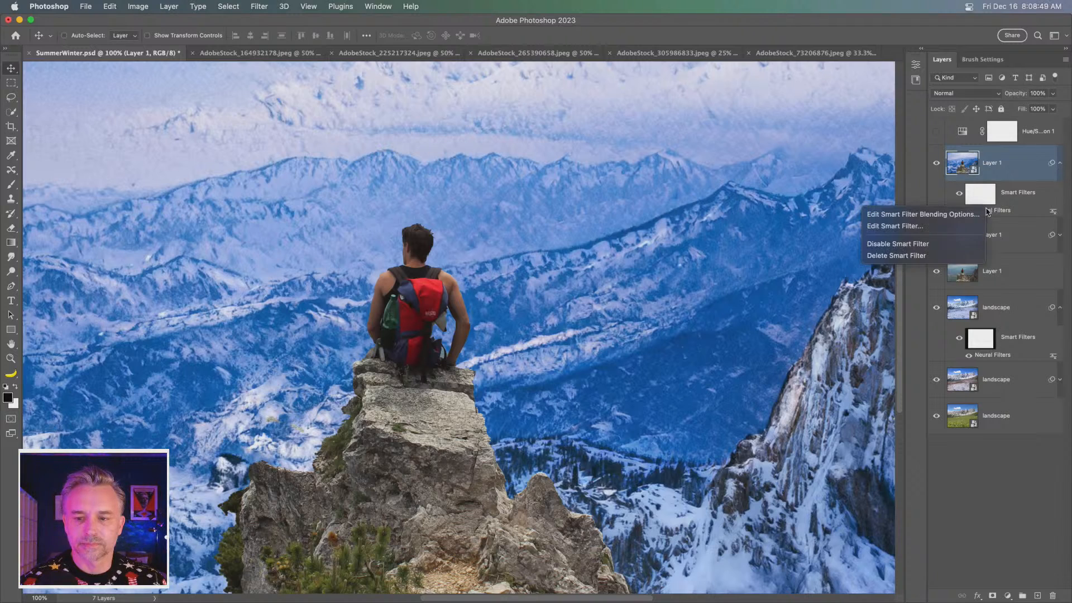
{"action": "left_click", "coordinate": [905, 256]}
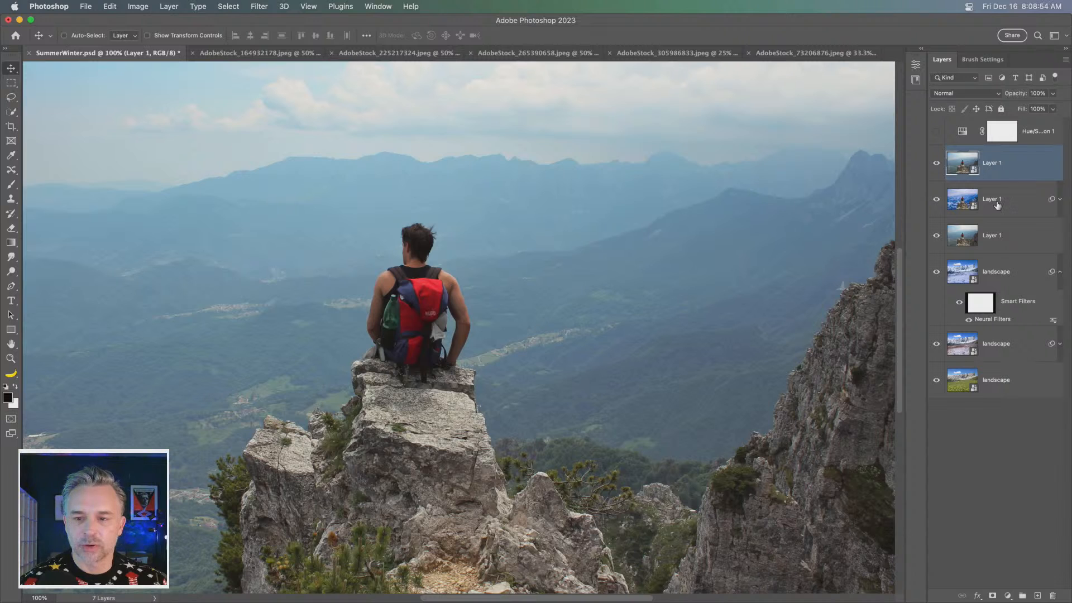
Step: Rename the filtered winter hiker layer as guy on cliff
{"action": "left_click", "coordinate": [998, 203]}
{"action": "double_click", "coordinate": [991, 200]}
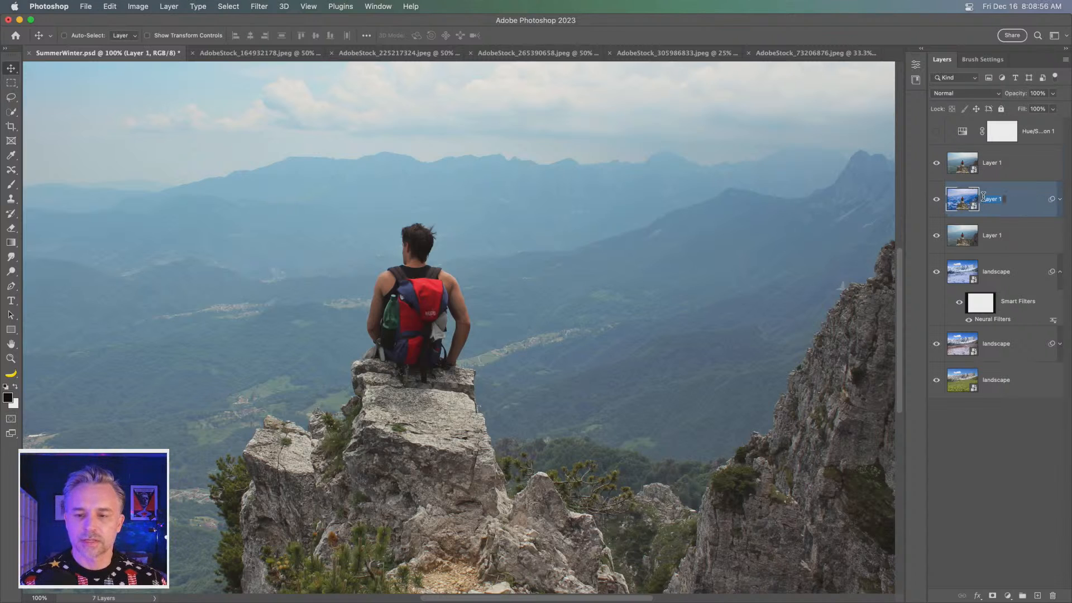
{"action": "type", "text": "guy on cliff"}
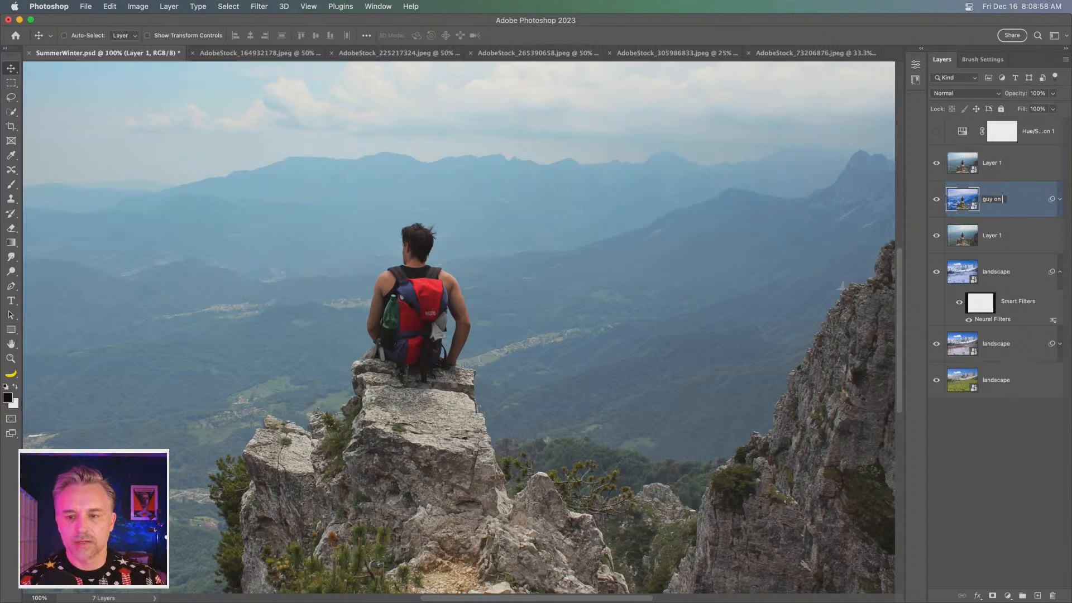
{"action": "key", "text": "Return"}
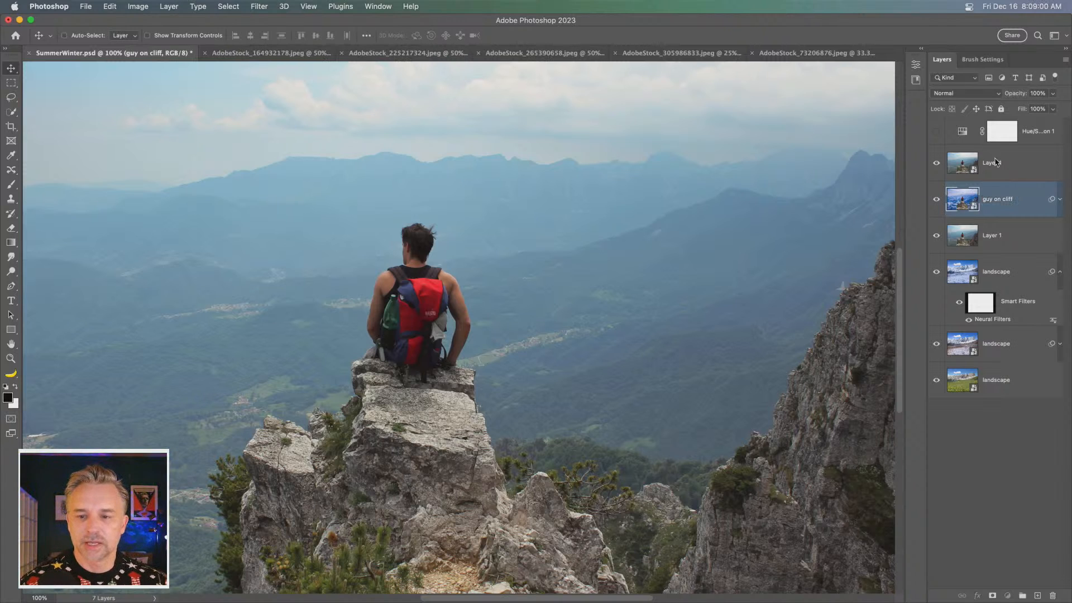
{"action": "left_click", "coordinate": [977, 173]}
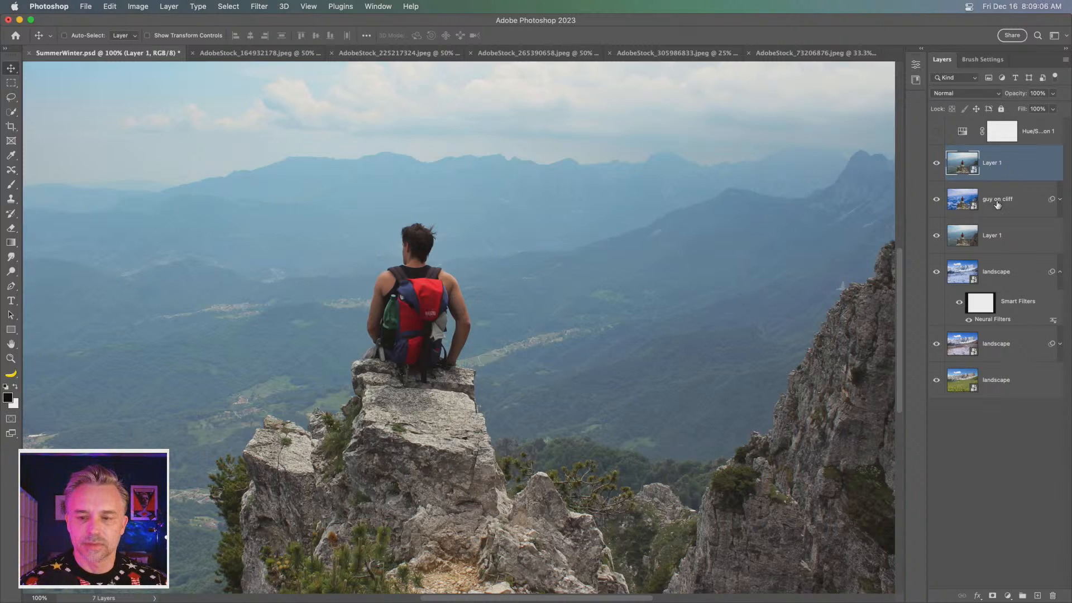
{"action": "left_click", "coordinate": [1056, 202]}
{"action": "left_click", "coordinate": [1057, 201]}
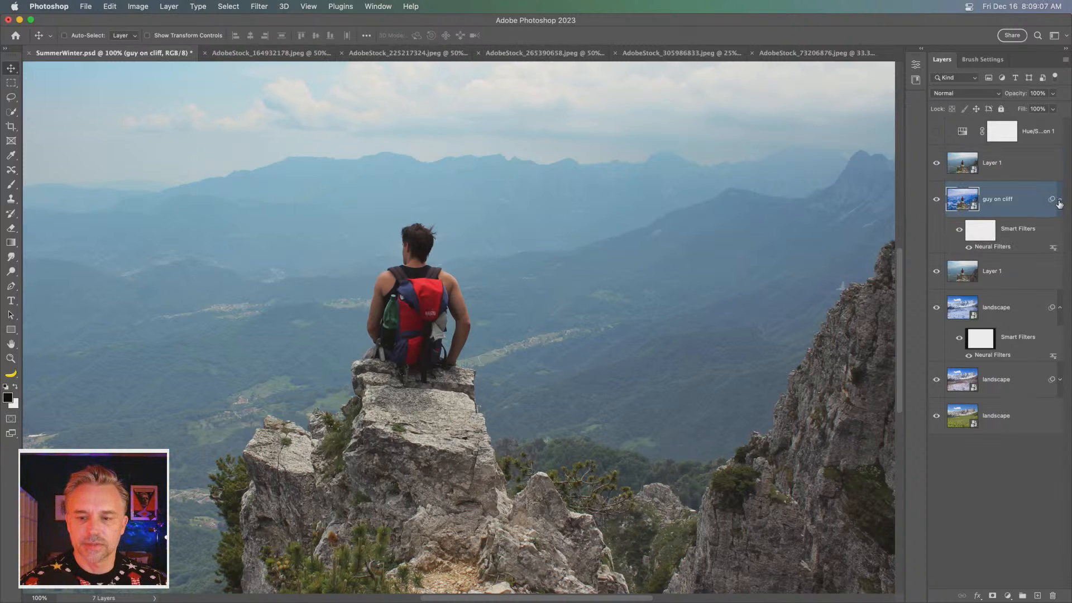
{"action": "double_click", "coordinate": [987, 248]}
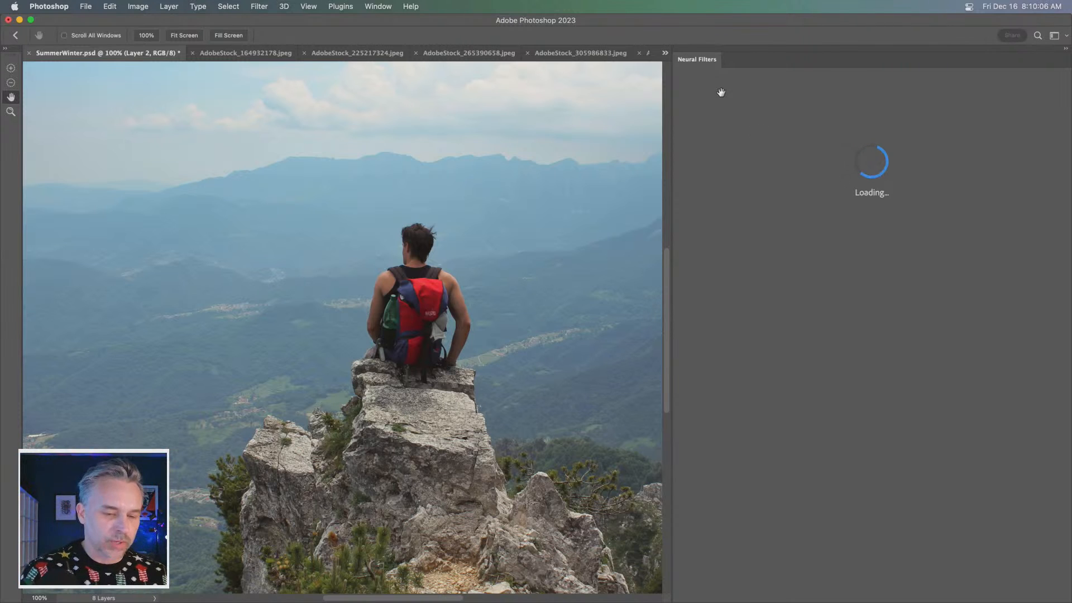
{"action": "key", "text": "Escape"}
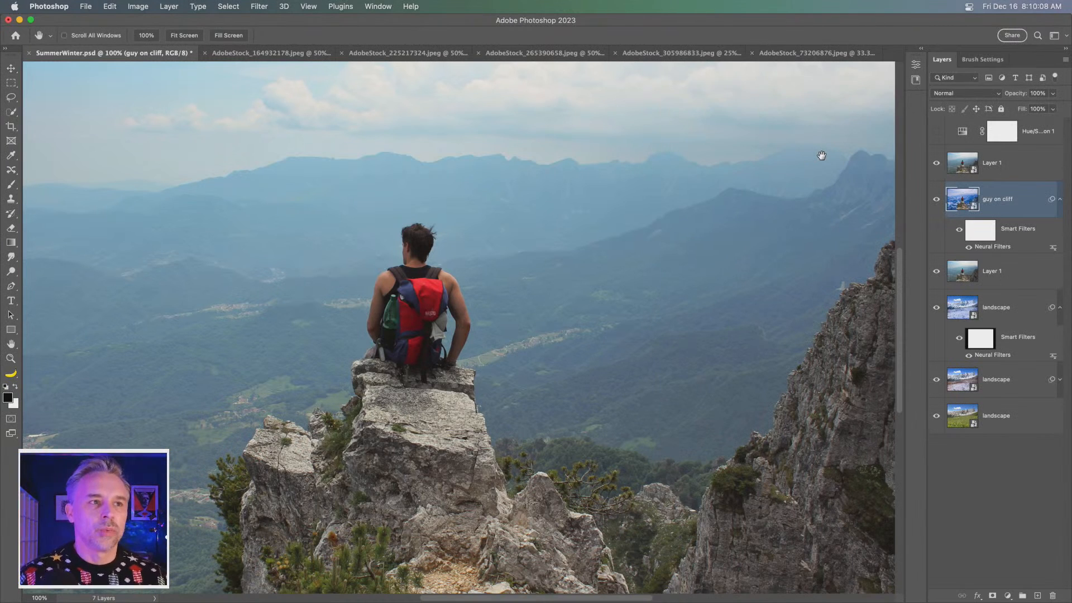
Step: Tile all open documents and hide the three hiker layers in SummerWinter.psd so the snowy landscape shows
{"action": "left_click", "coordinate": [998, 166]}
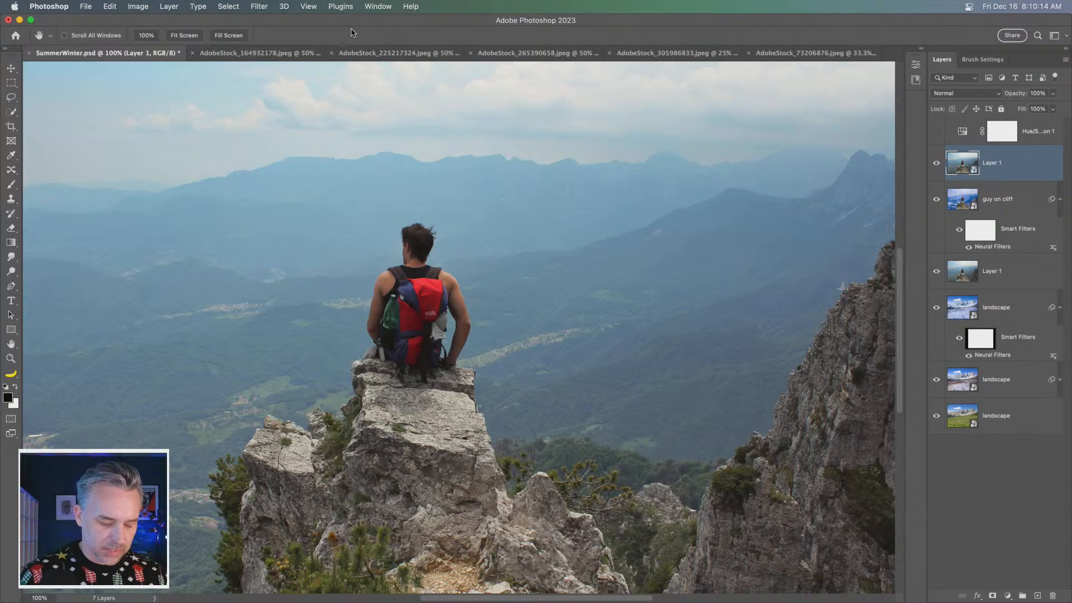
{"action": "key", "text": "ctrl+super+t"}
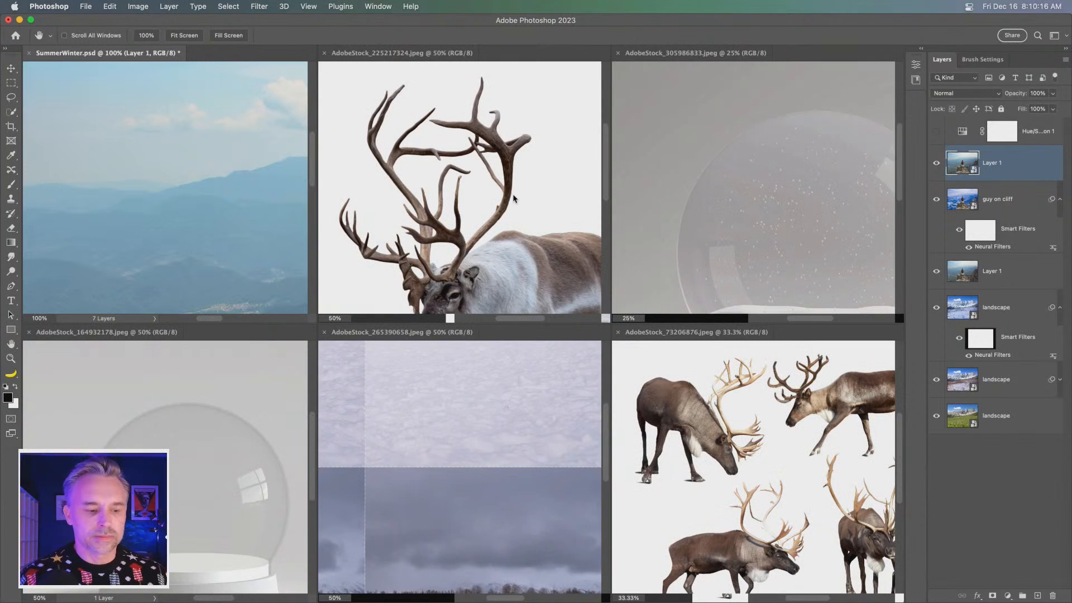
{"action": "left_click_drag", "start_coordinate": [170, 243], "coordinate": [89, 141]}
{"action": "left_click", "coordinate": [937, 166]}
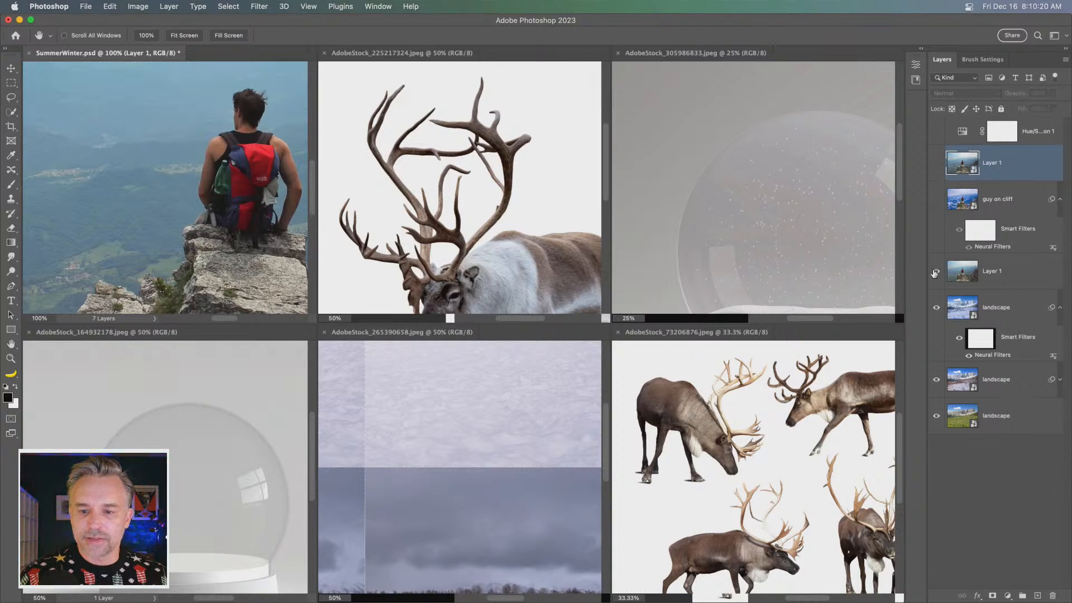
{"action": "left_click", "coordinate": [936, 198]}
{"action": "left_click", "coordinate": [936, 272]}
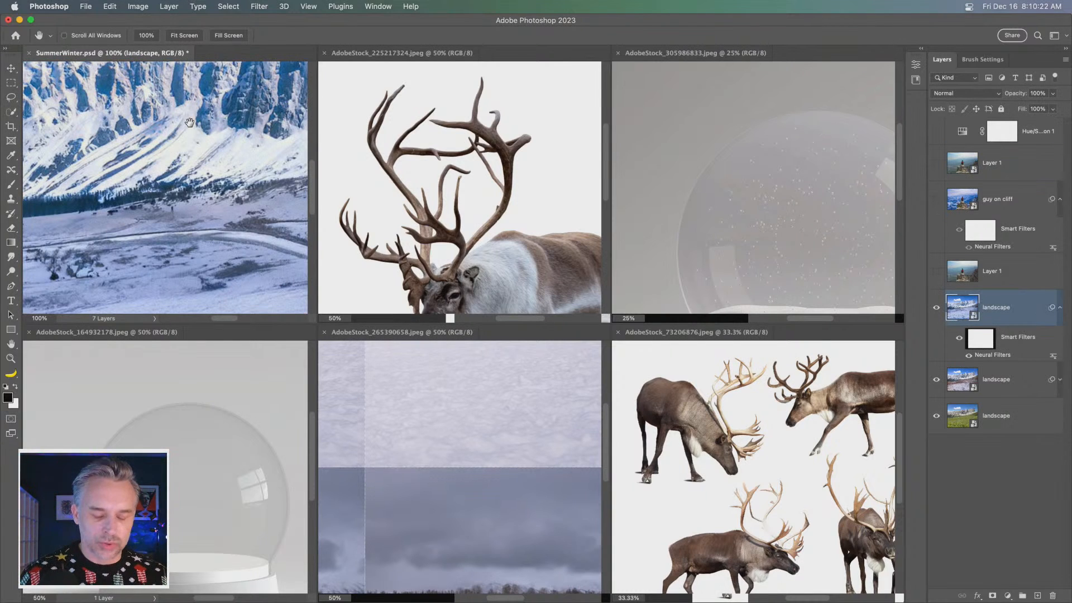
Step: Copy the single reindeer image AdobeStock_225217324 and the reindeer group image AdobeStock_73206876 into SummerWinter.psd as new layers
{"action": "left_click", "coordinate": [422, 159]}
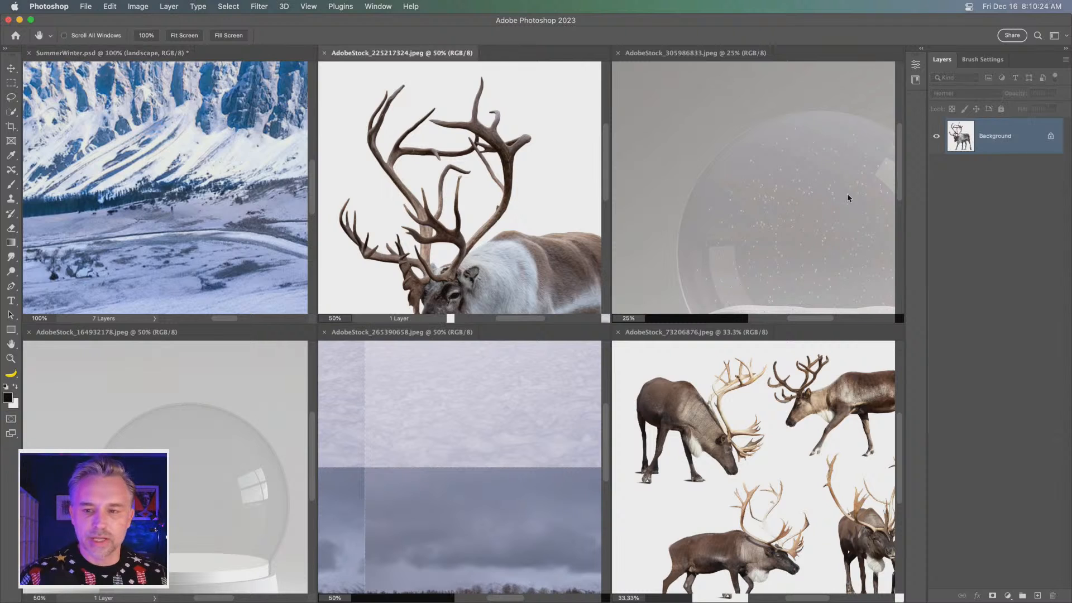
{"action": "left_click_drag", "start_coordinate": [998, 144], "coordinate": [170, 196]}
{"action": "left_click", "coordinate": [719, 435]}
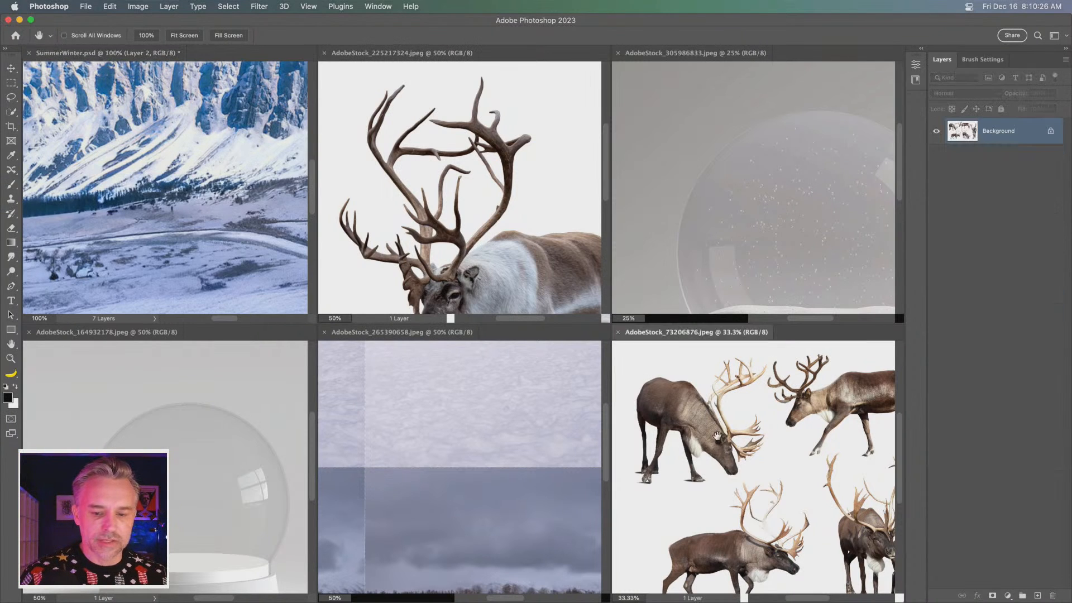
{"action": "left_click_drag", "start_coordinate": [749, 434], "coordinate": [203, 208]}
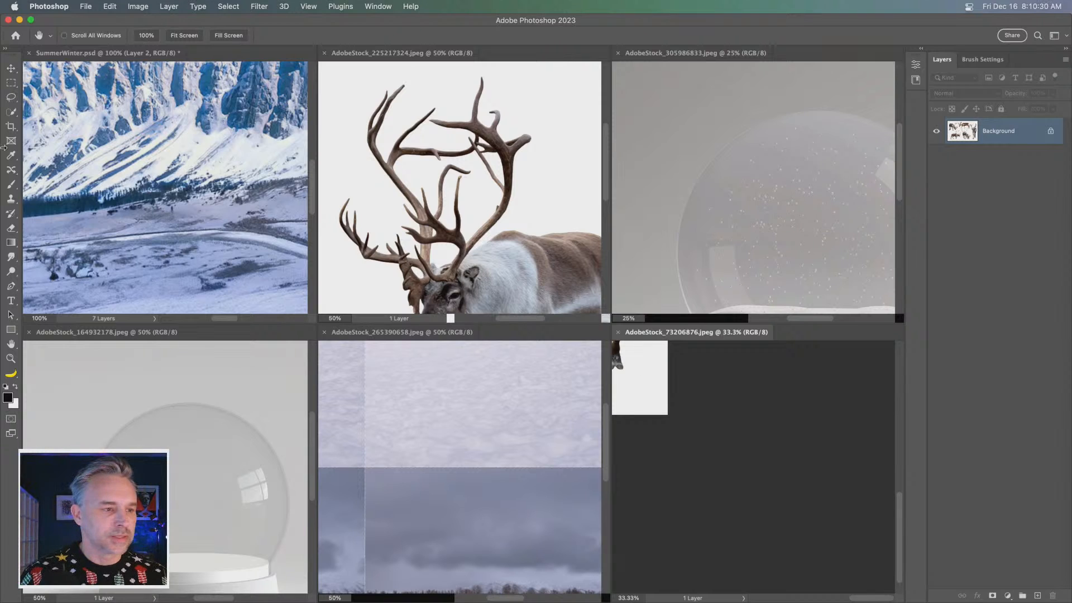
{"action": "left_click", "coordinate": [10, 67]}
{"action": "left_click_drag", "start_coordinate": [369, 278], "coordinate": [122, 213]}
Step: Copy the single reindeer image AdobeStock_225217324 again and the snow globe image AdobeStock_305986833 into SummerWinter.psd
{"action": "left_click", "coordinate": [441, 210]}
{"action": "left_click_drag", "start_coordinate": [460, 186], "coordinate": [244, 187]}
{"action": "left_click", "coordinate": [747, 180]}
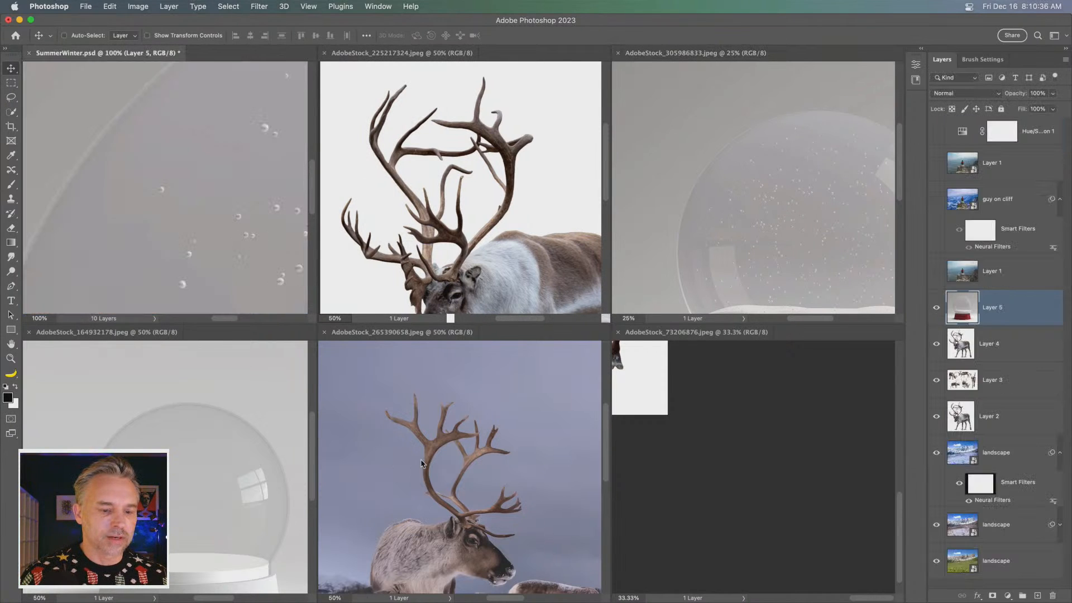
Step: Copy the reindeer in snow image AdobeStock_265390658 and the empty glass globe image AdobeStock_164932178 into SummerWinter.psd
{"action": "left_click", "coordinate": [468, 485]}
{"action": "left_click_drag", "start_coordinate": [165, 192], "coordinate": [165, 193]}
{"action": "left_click", "coordinate": [233, 392]}
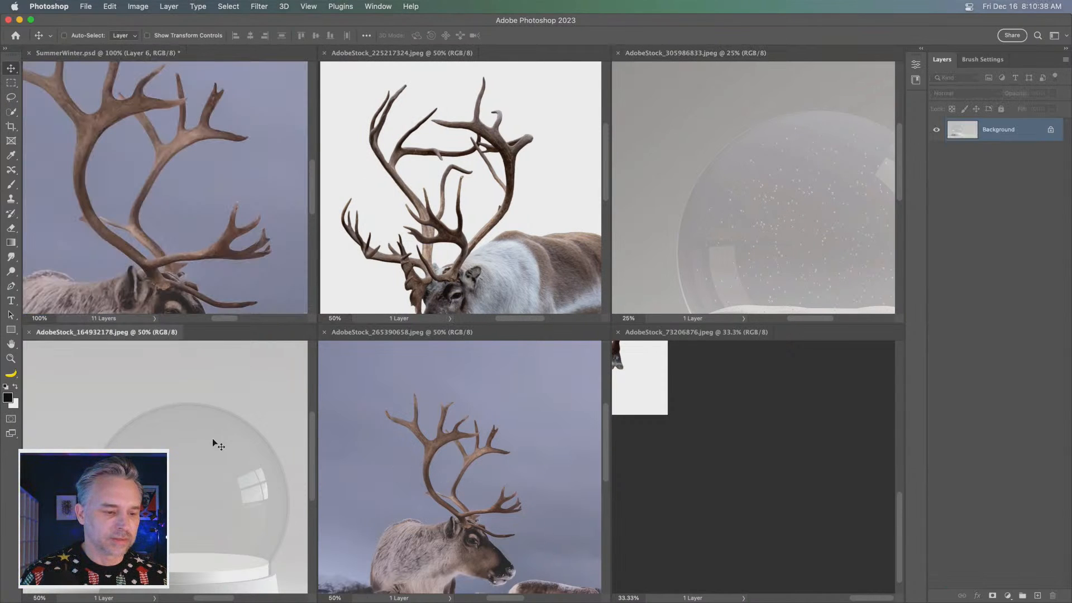
{"action": "left_click_drag", "start_coordinate": [212, 438], "coordinate": [170, 205]}
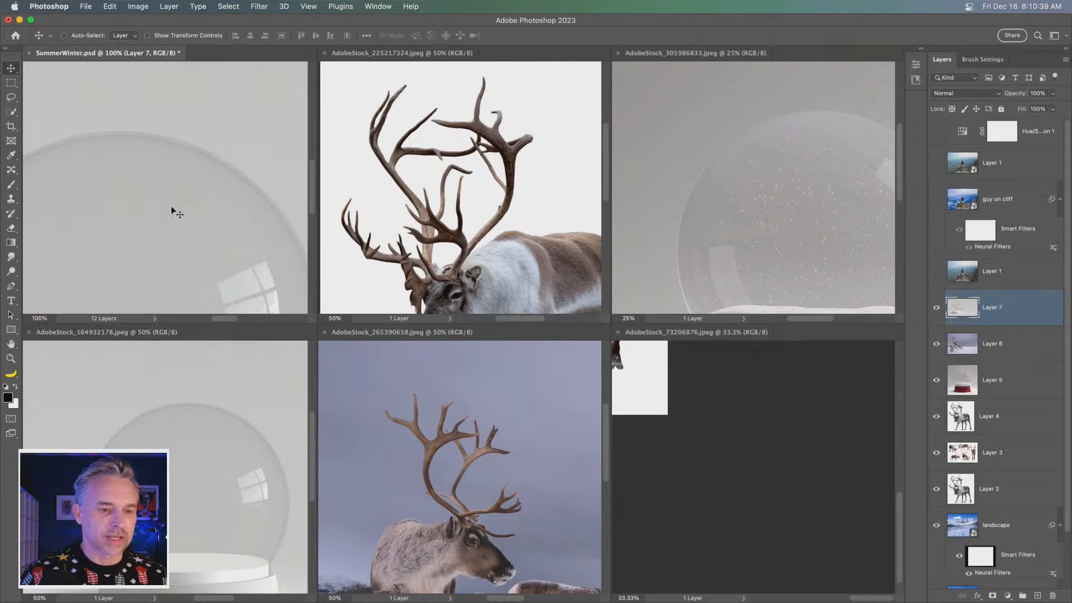
Step: Close the five AdobeStock source images, keeping only SummerWinter.psd open
{"action": "left_click", "coordinate": [324, 52]}
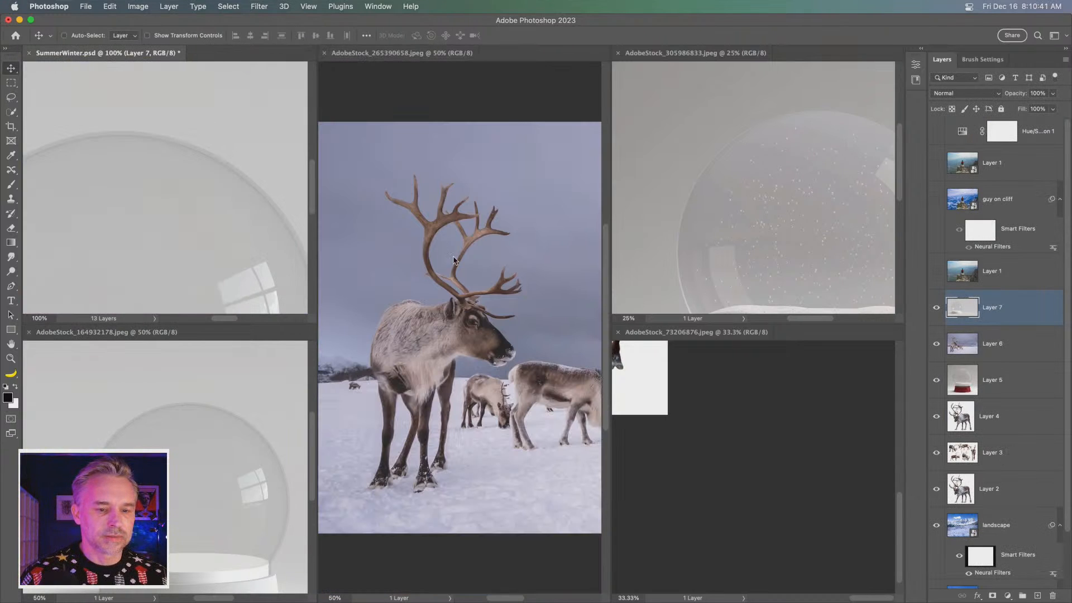
{"action": "left_click", "coordinate": [324, 52]}
{"action": "left_click", "coordinate": [471, 52]}
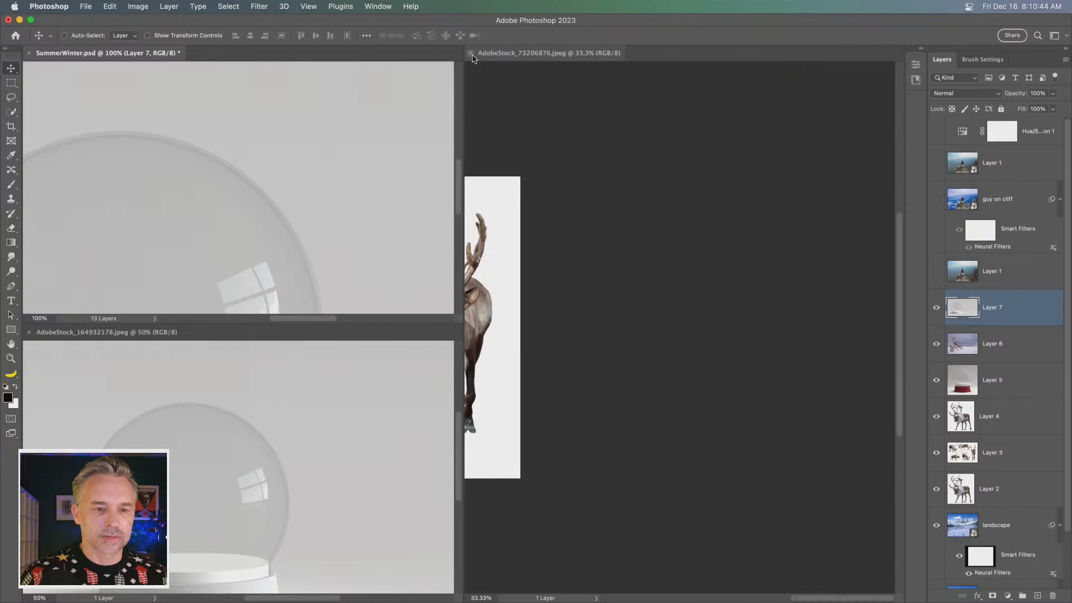
{"action": "left_click", "coordinate": [467, 52]}
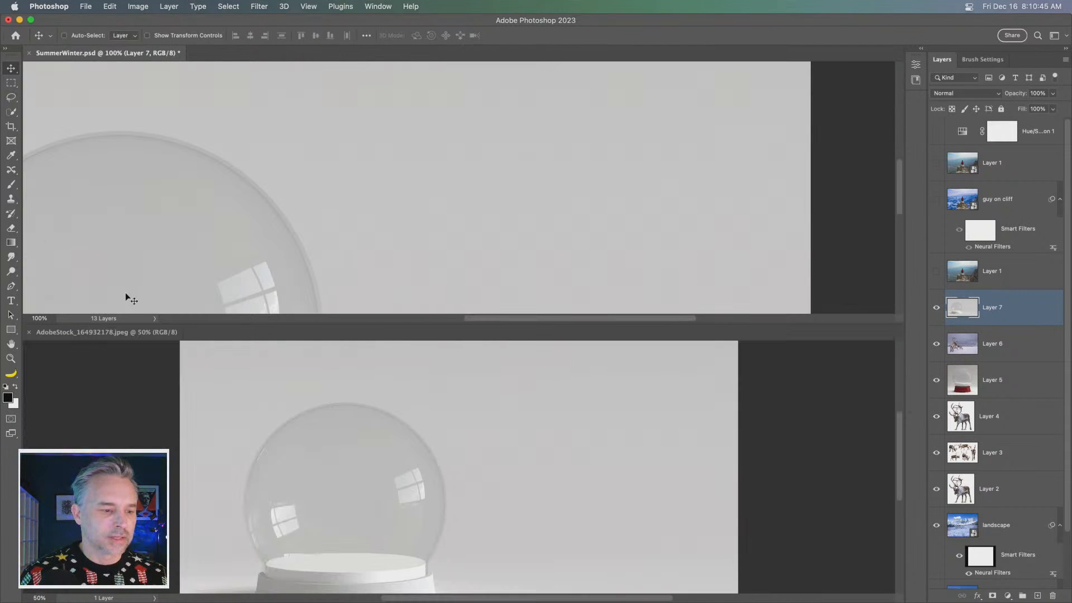
{"action": "left_click", "coordinate": [29, 331]}
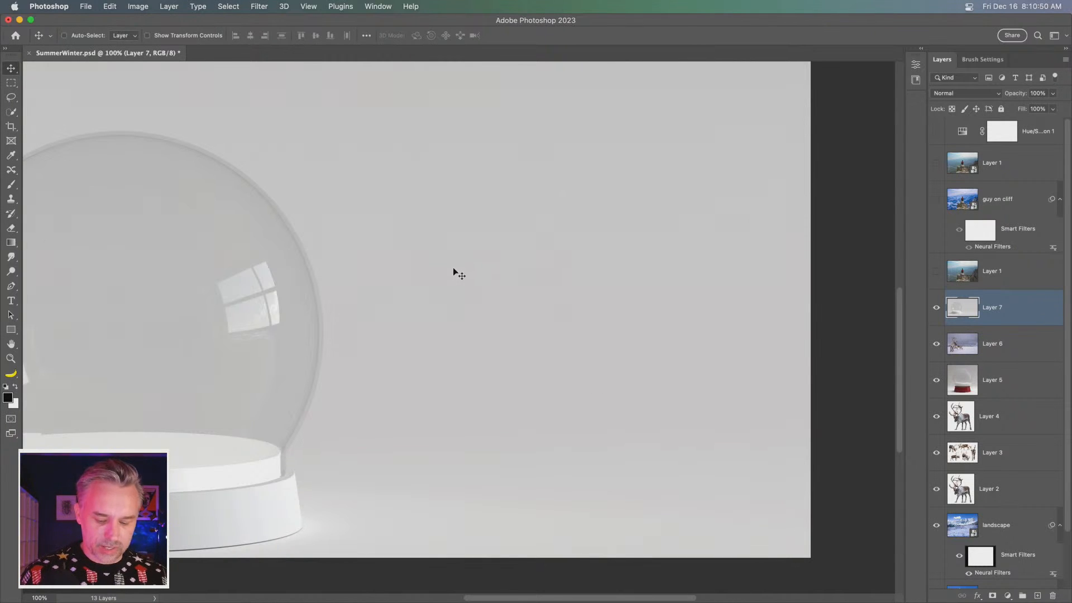
Step: Align the six imported layers, Layer 7 through Layer 2, by their horizontal and vertical centers and shift them together up and right
{"action": "key", "text": "super+0"}
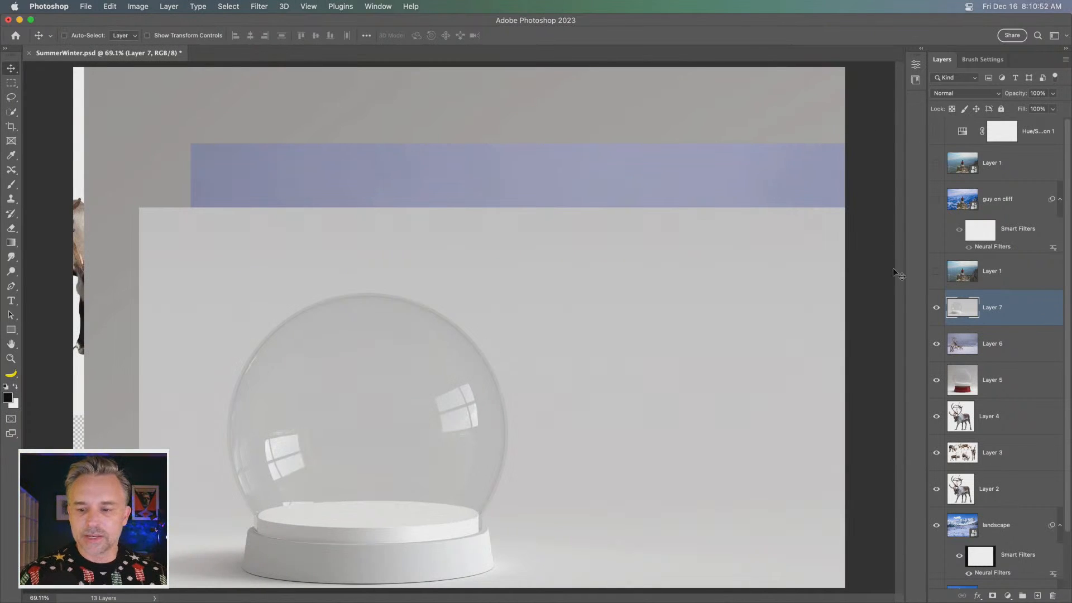
{"action": "left_click", "coordinate": [991, 491], "text": "shift"}
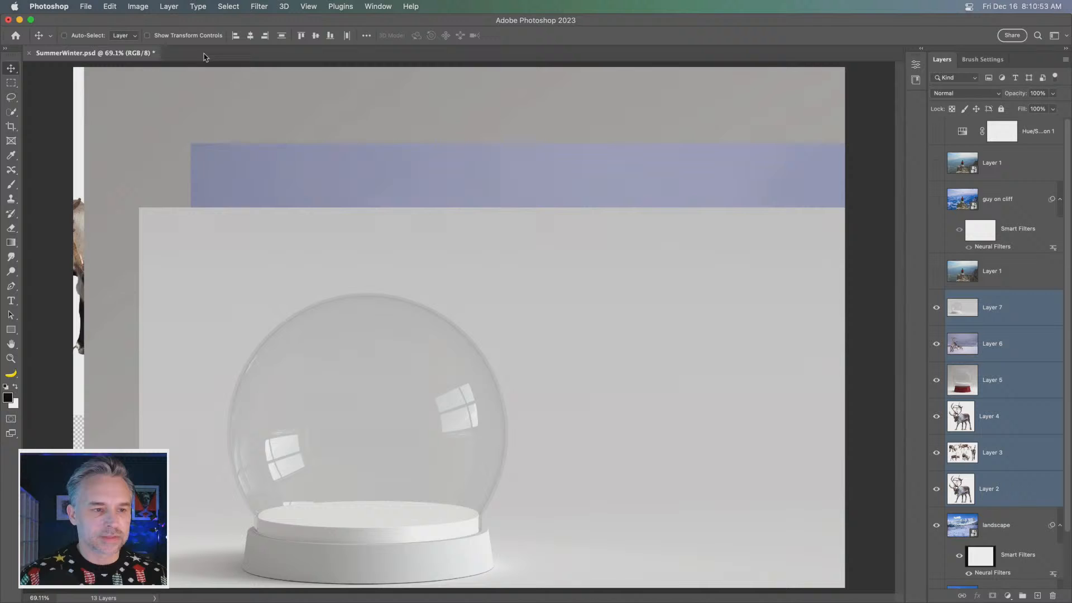
{"action": "left_click", "coordinate": [250, 36]}
{"action": "left_click", "coordinate": [315, 35]}
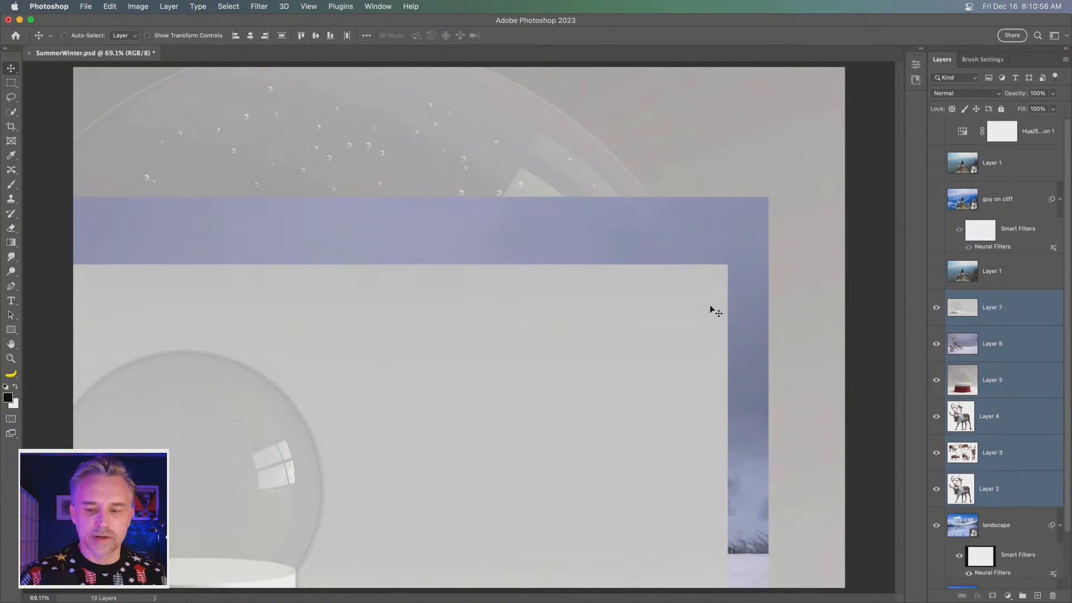
{"action": "key", "text": "super"}
{"action": "key", "text": "super+minus"}
{"action": "key", "text": "super+minus"}
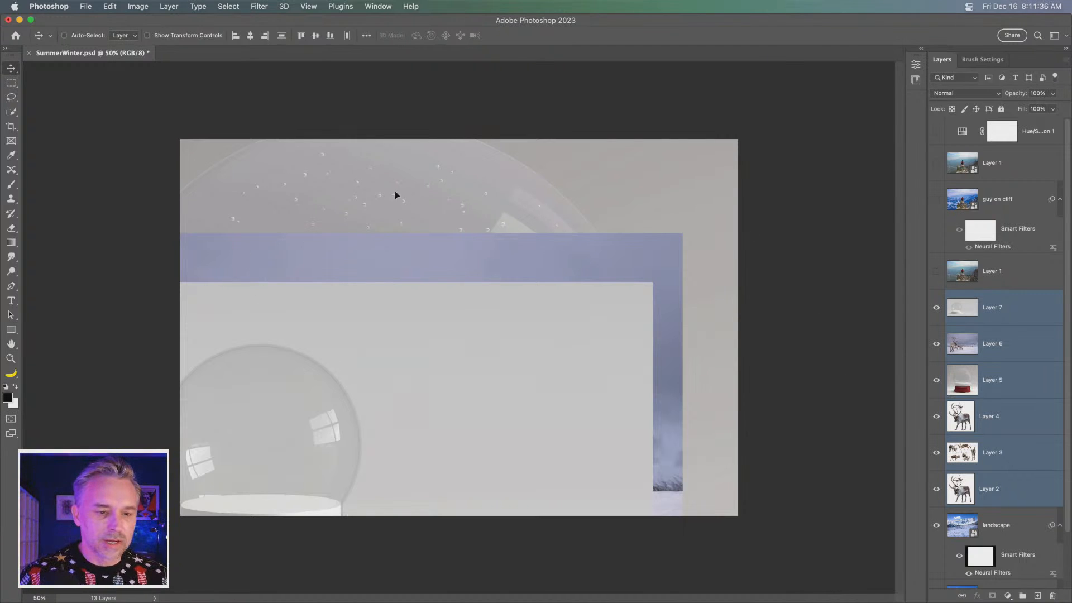
{"action": "mouse_move", "coordinate": [394, 190]}
{"action": "left_mouse_down"}
{"action": "mouse_move", "coordinate": [423, 200]}
{"action": "mouse_move", "coordinate": [402, 196]}
{"action": "mouse_move", "coordinate": [413, 193]}
{"action": "left_mouse_up"}
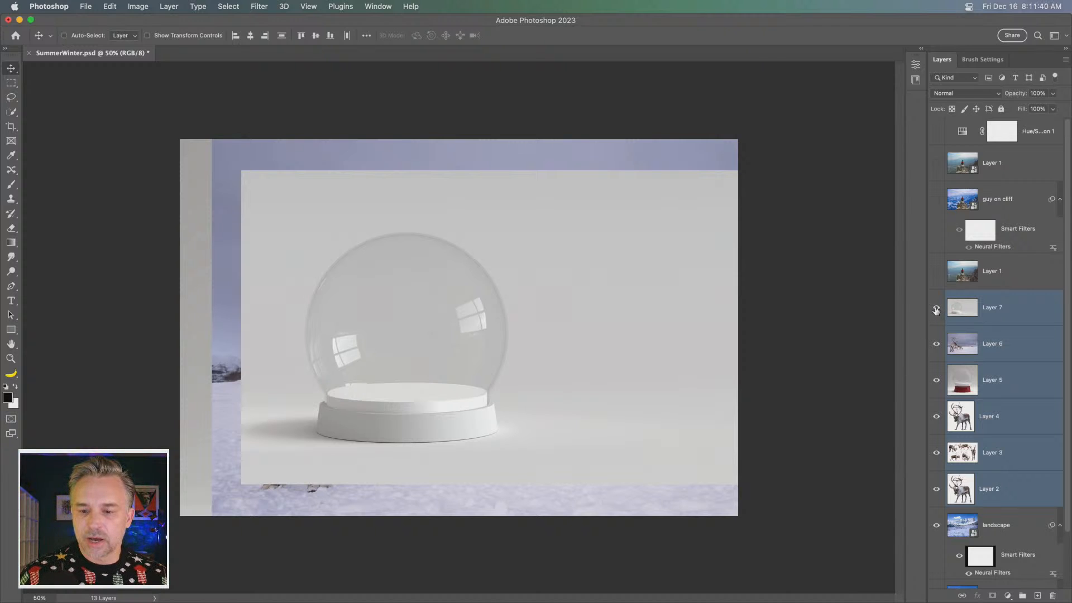
Step: Hide all imported layers except Layer 4 and move its reindeer up and right over the snowy landscape
{"action": "left_click_drag", "start_coordinate": [936, 310], "coordinate": [938, 392]}
{"action": "left_click", "coordinate": [986, 422]}
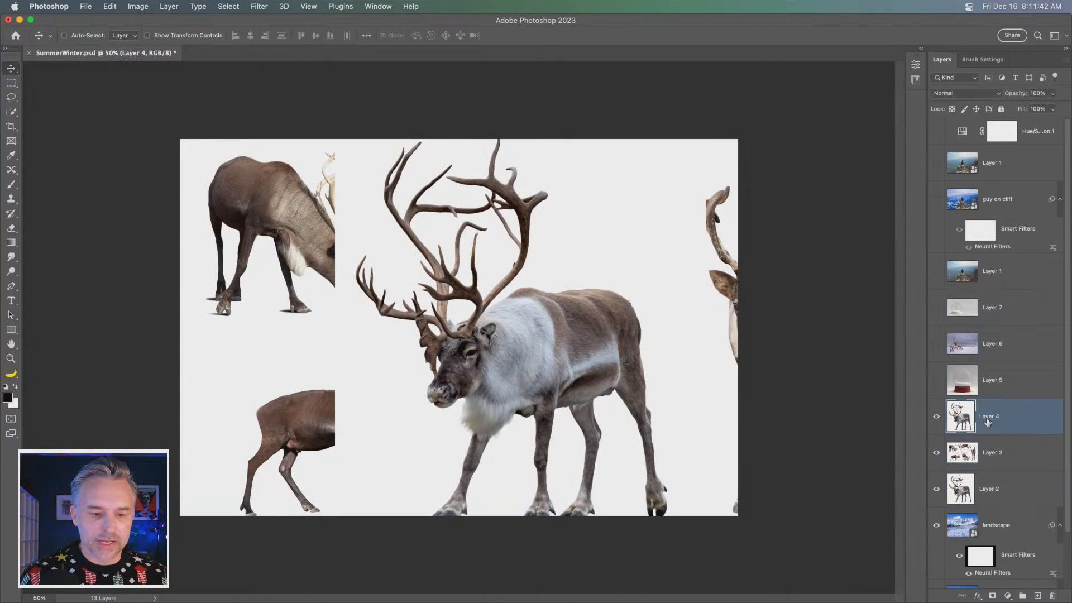
{"action": "left_click_drag", "start_coordinate": [936, 452], "coordinate": [937, 492]}
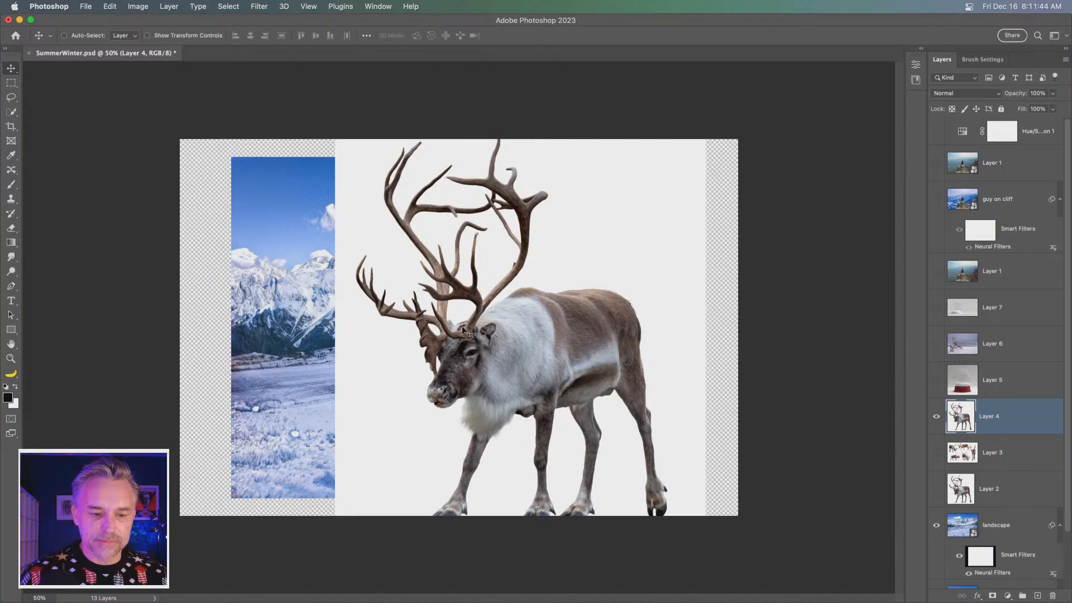
{"action": "left_click_drag", "start_coordinate": [424, 322], "coordinate": [434, 361]}
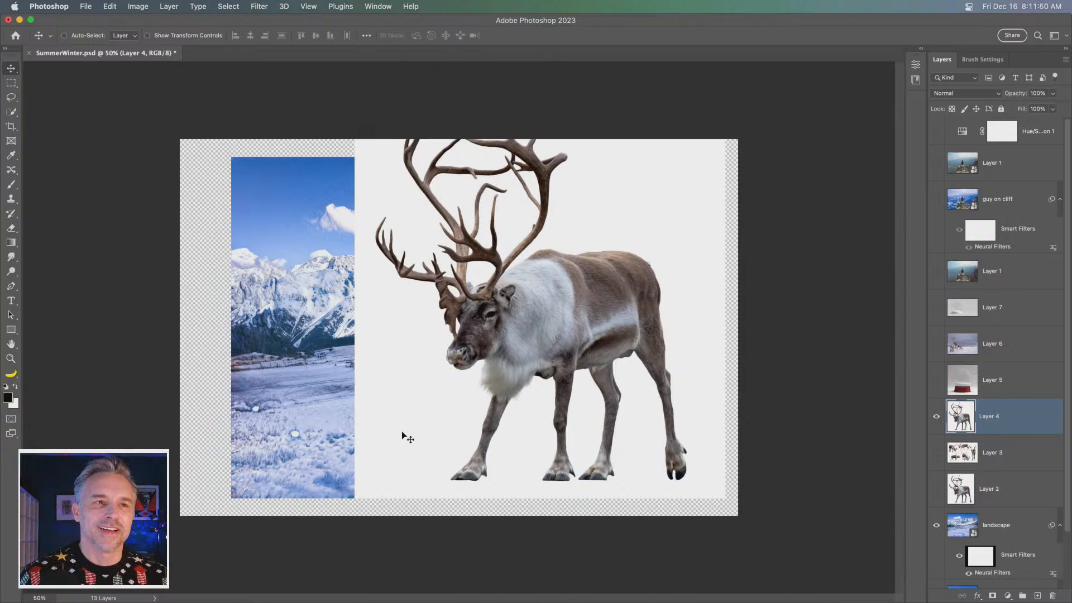
{"action": "left_click_drag", "start_coordinate": [414, 421], "coordinate": [441, 392]}
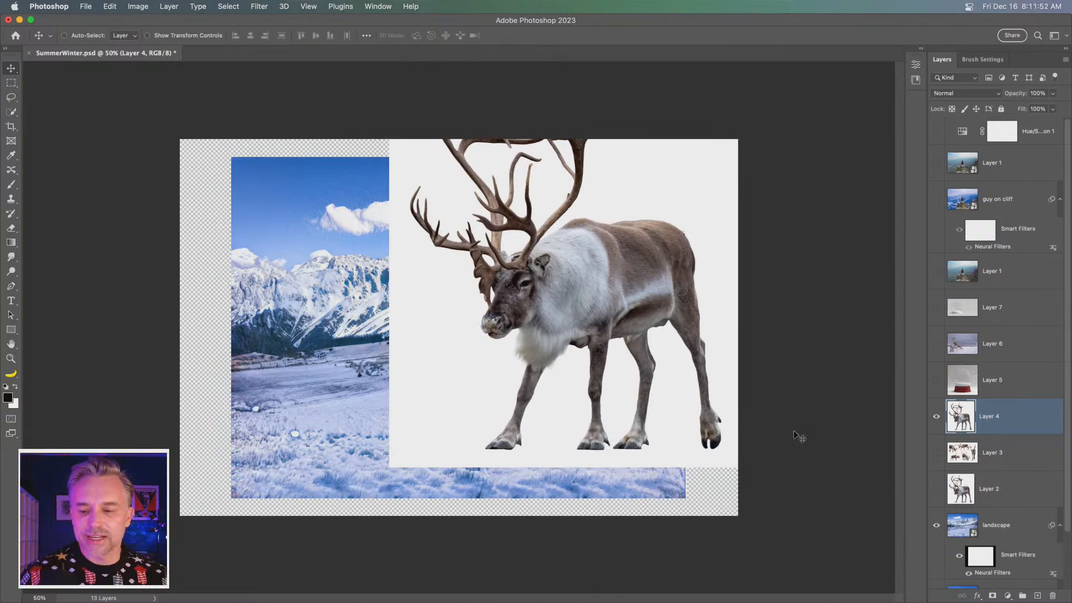
Step: Show Layer 3 with the reindeer group in place of Layer 4 and move it down and right on the canvas
{"action": "left_click", "coordinate": [937, 455]}
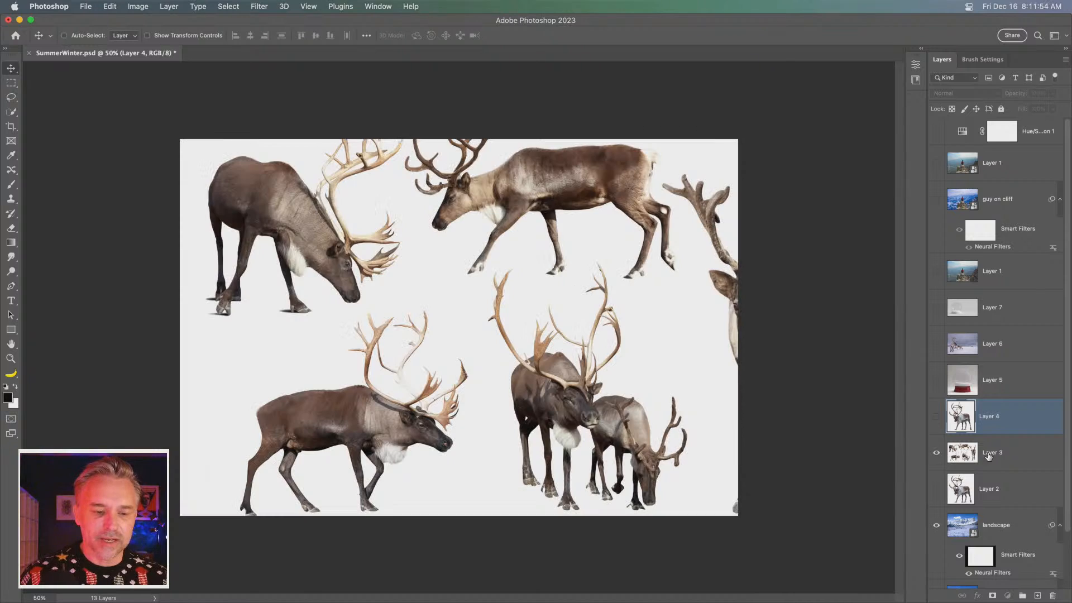
{"action": "left_click", "coordinate": [992, 452]}
{"action": "left_click_drag", "start_coordinate": [332, 301], "coordinate": [422, 404]}
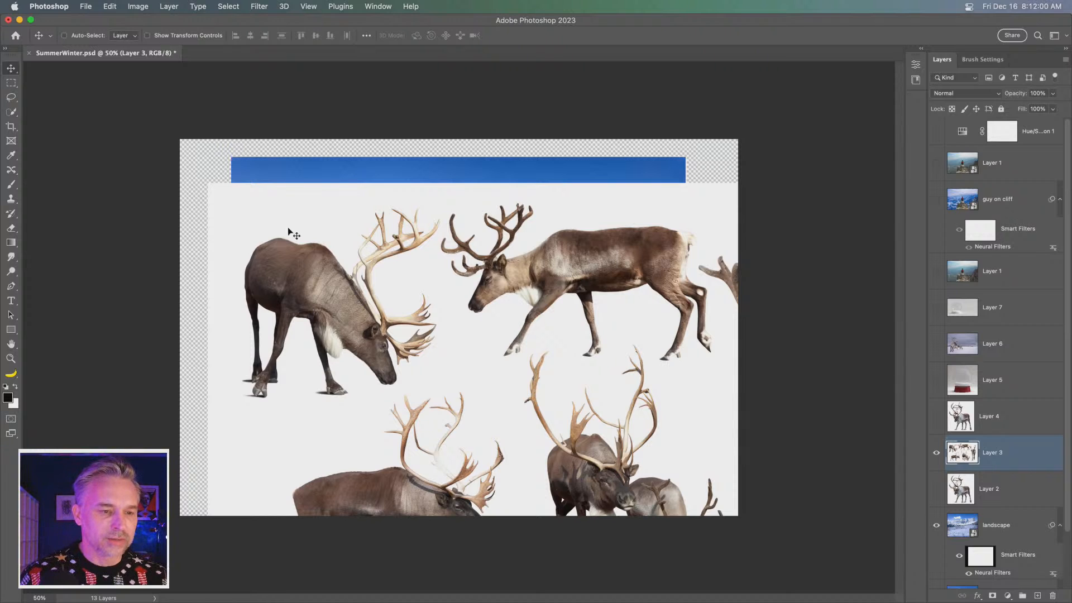
Step: Lasso the grazing reindeer at the upper left of Layer 3 and copy it onto its own layer
{"action": "left_click", "coordinate": [11, 96]}
{"action": "mouse_move", "coordinate": [243, 213]}
{"action": "left_mouse_down"}
{"action": "mouse_move", "coordinate": [429, 196]}
{"action": "mouse_move", "coordinate": [444, 223]}
{"action": "mouse_move", "coordinate": [430, 366]}
{"action": "mouse_move", "coordinate": [348, 415]}
{"action": "mouse_move", "coordinate": [221, 411]}
{"action": "mouse_move", "coordinate": [227, 236]}
{"action": "mouse_move", "coordinate": [252, 226]}
{"action": "left_mouse_up"}
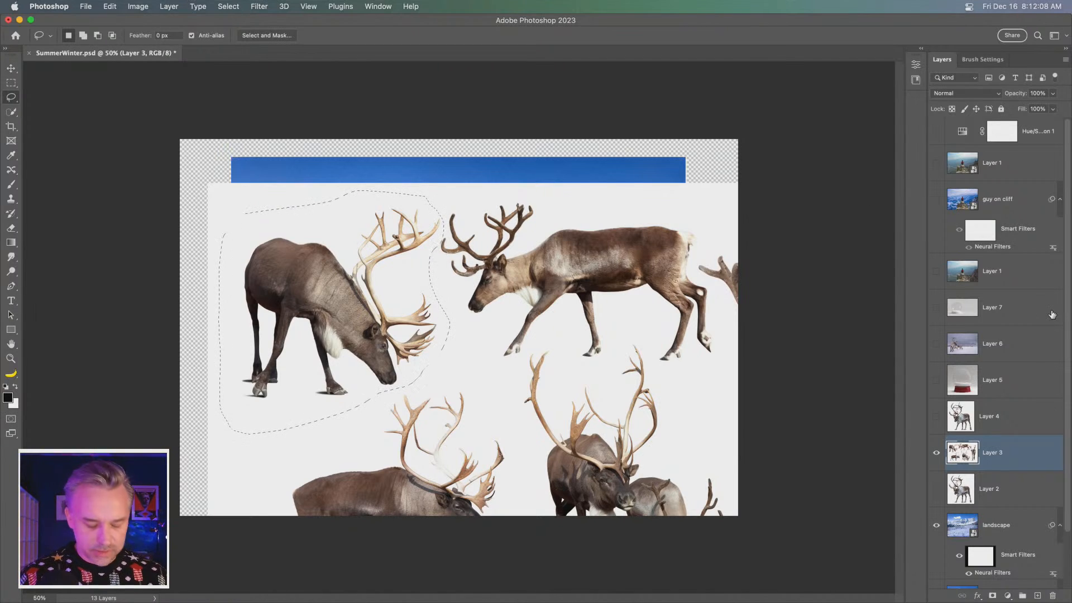
{"action": "key", "text": "super+j"}
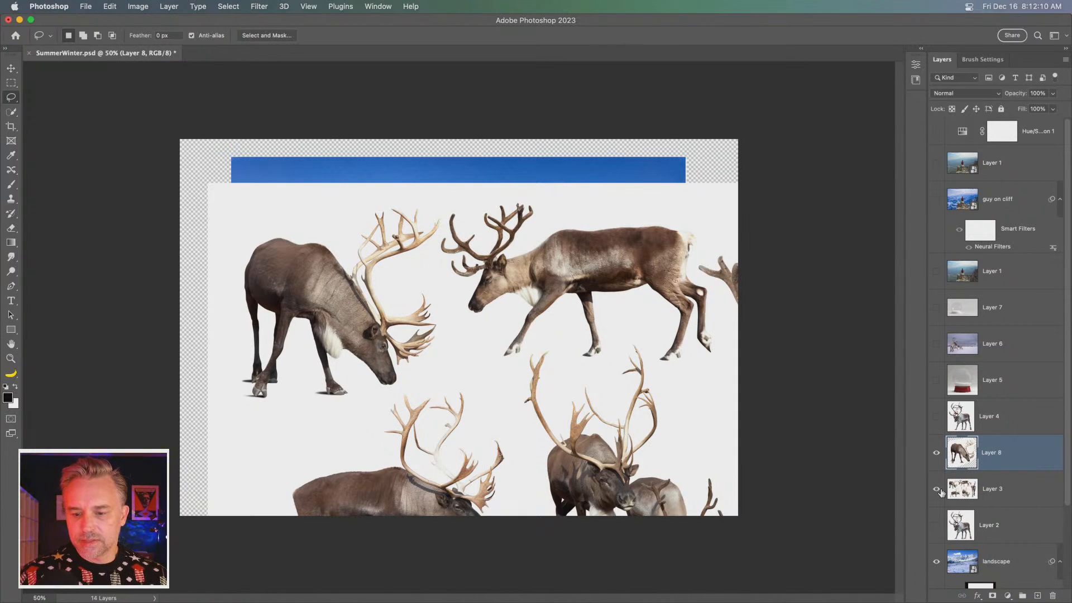
Step: Hide Layer 3 and move the copied grazing reindeer right, in front of the mountains
{"action": "left_click", "coordinate": [938, 489]}
{"action": "key", "text": "v"}
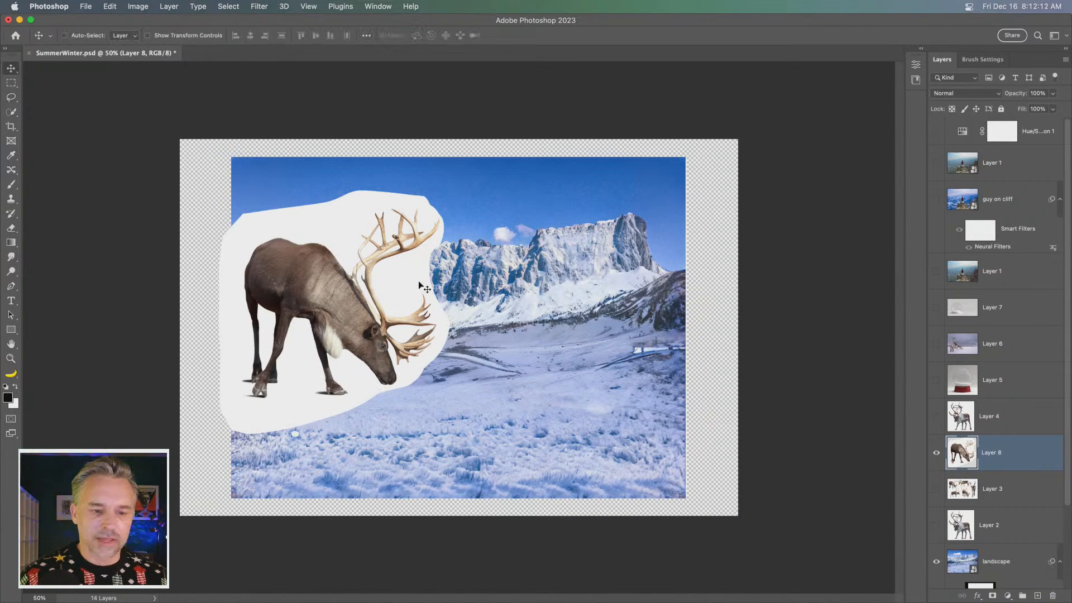
{"action": "left_click_drag", "start_coordinate": [310, 271], "coordinate": [414, 266]}
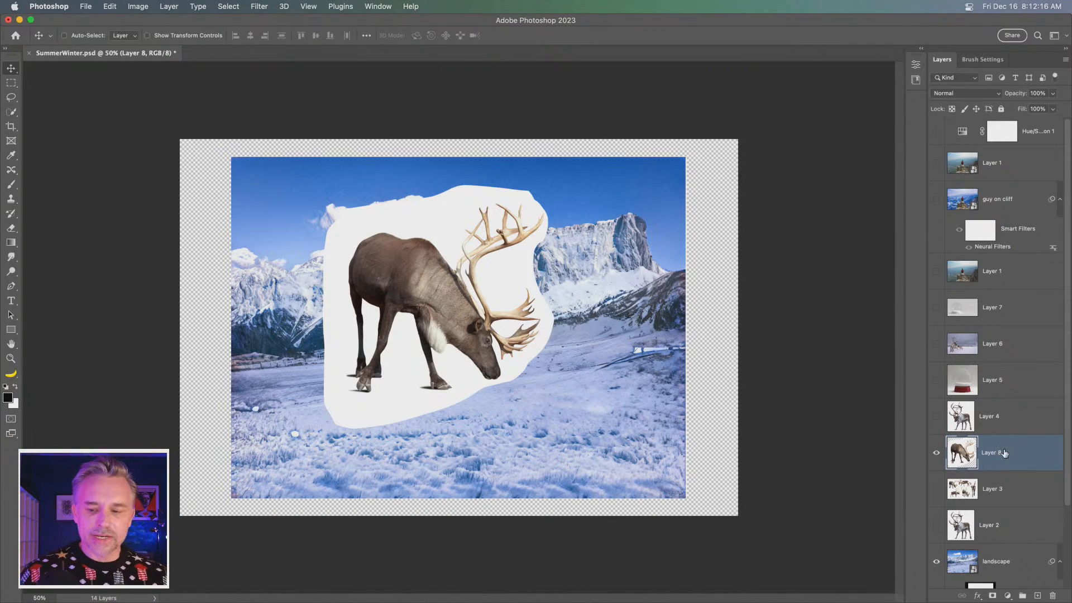
Step: Try the Remove Background quick action on the grazing reindeer in Layer 8, and undo it
{"action": "left_click", "coordinate": [921, 49]}
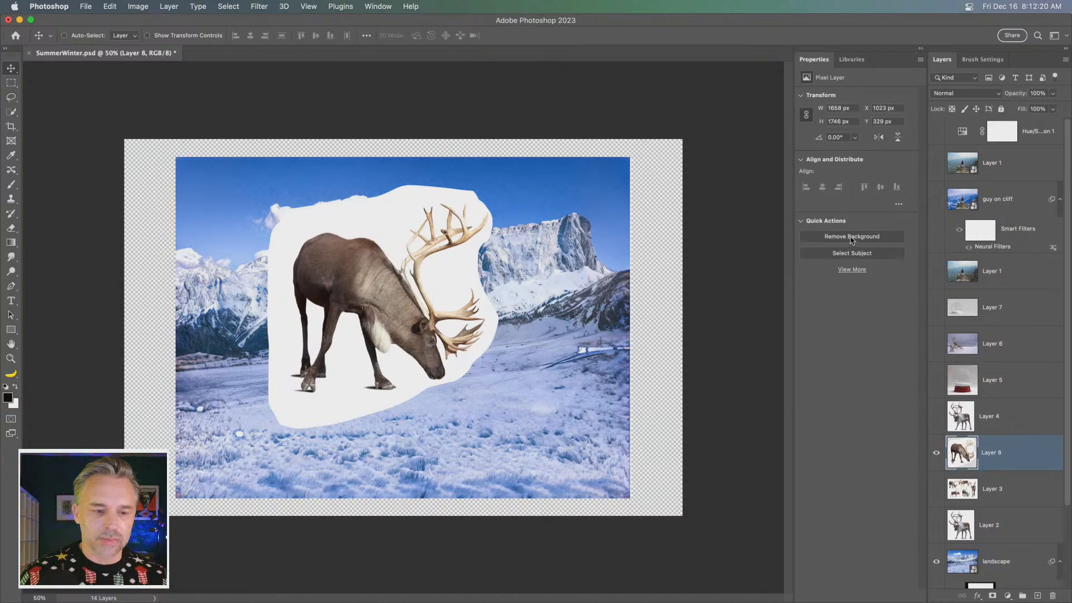
{"action": "scroll", "coordinate": [949, 541], "scroll_direction": "down", "scroll_amount": 3}
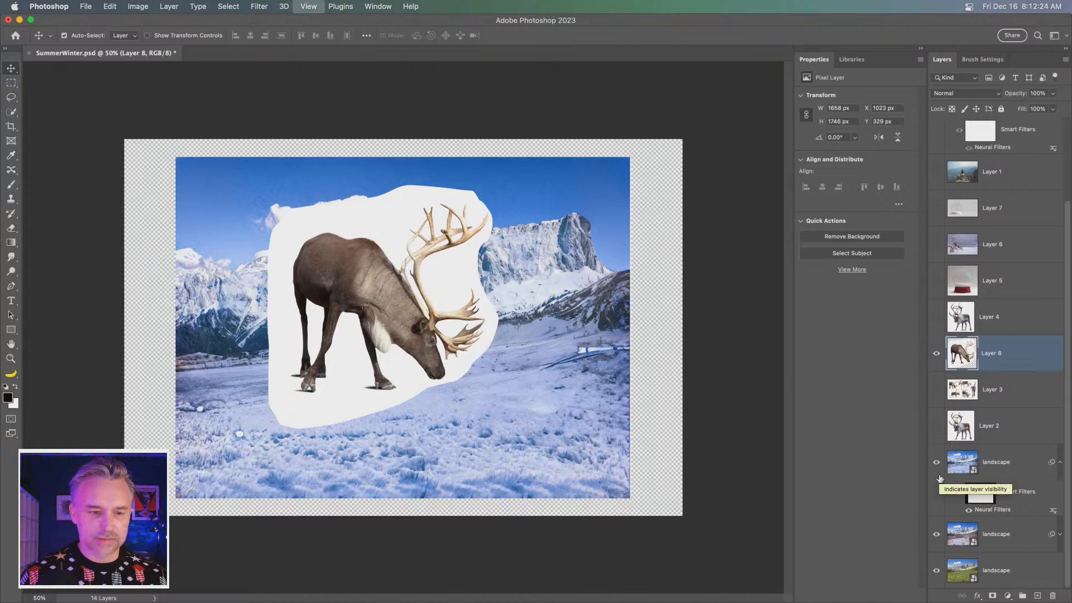
{"action": "key", "text": "super+1"}
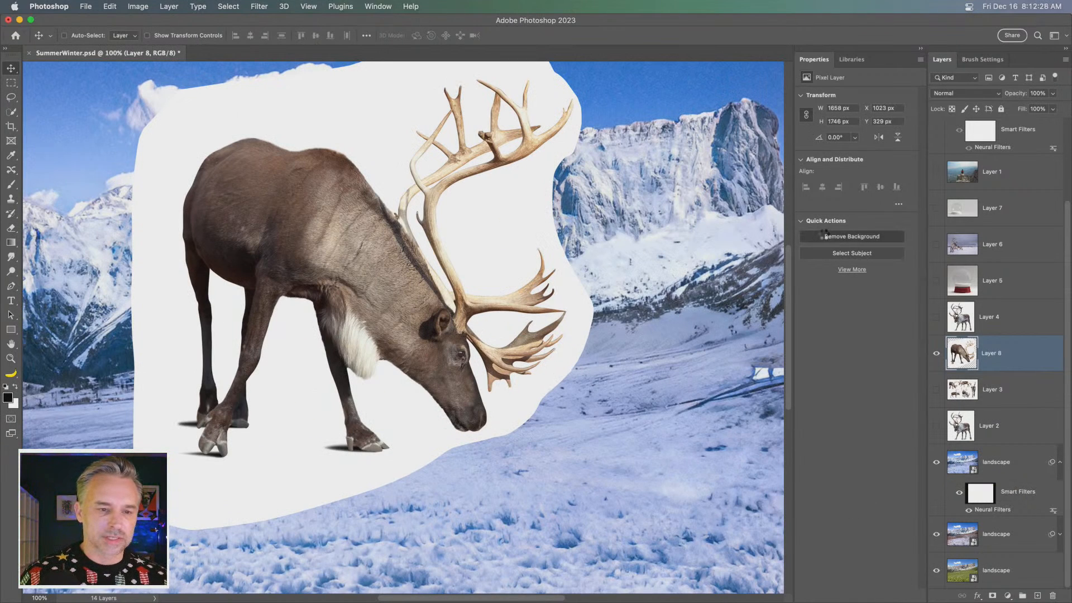
{"action": "left_click", "coordinate": [824, 235]}
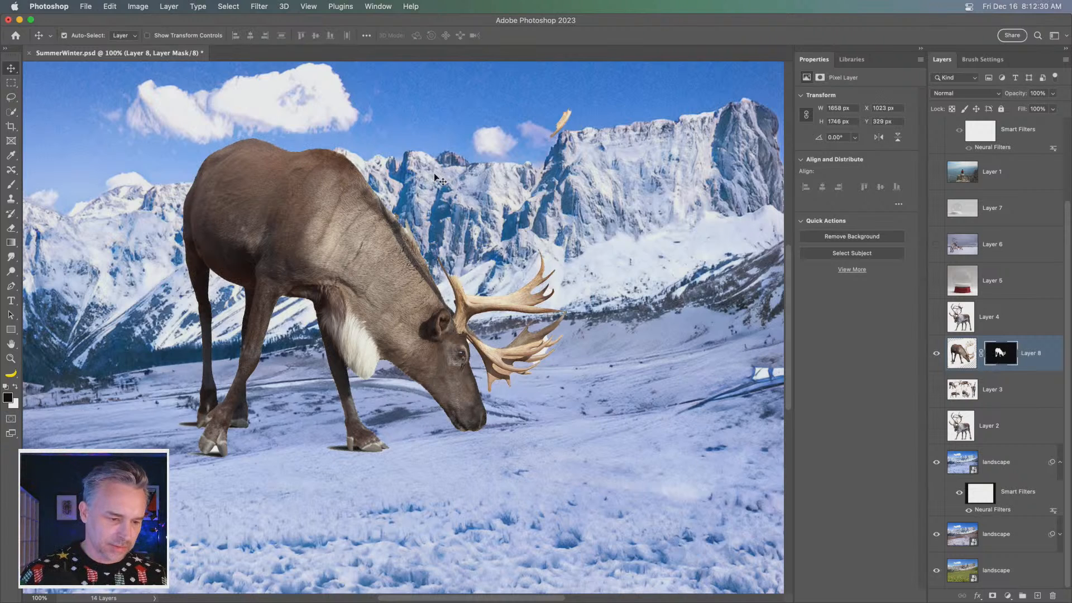
{"action": "key", "text": "super+z"}
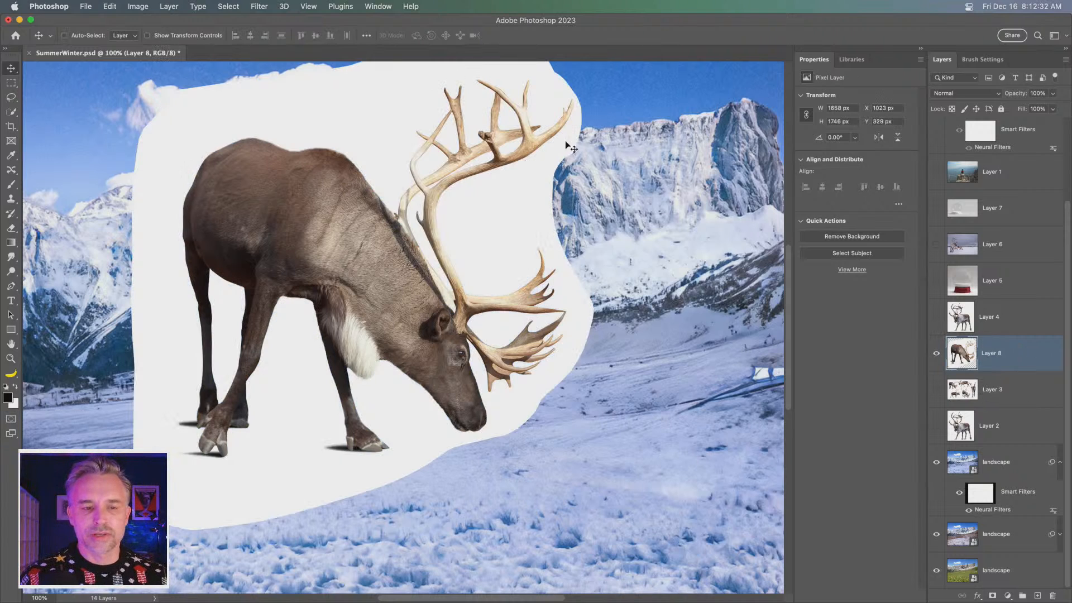
Step: Select the white background around the grazing reindeer with the Magic Wand at a tolerance of 11
{"action": "left_click_drag", "start_coordinate": [321, 120], "coordinate": [404, 149]}
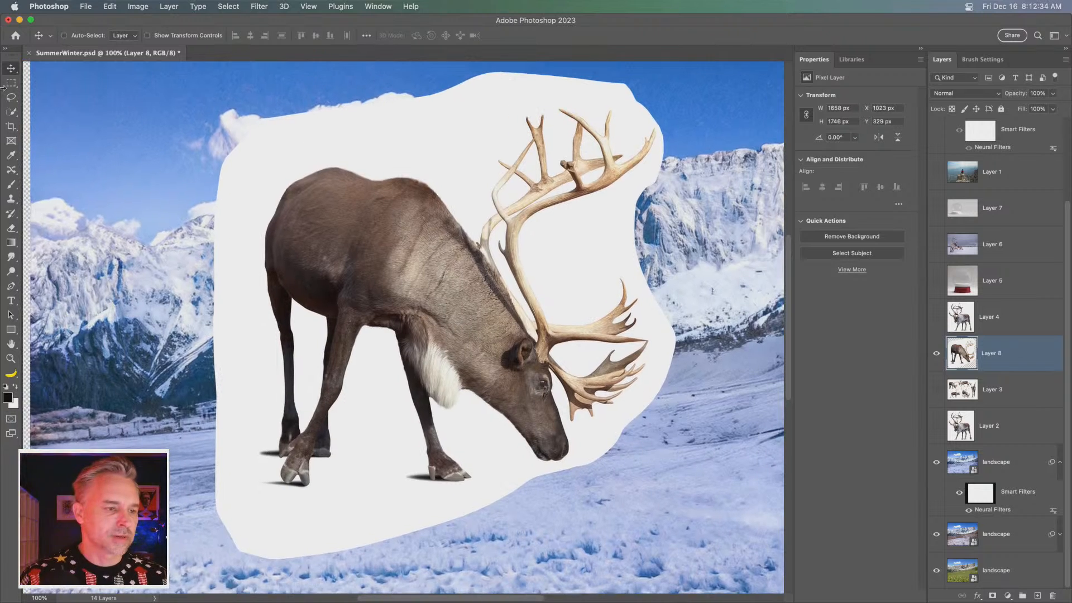
{"action": "left_click", "coordinate": [10, 114]}
{"action": "left_click", "coordinate": [10, 114]}
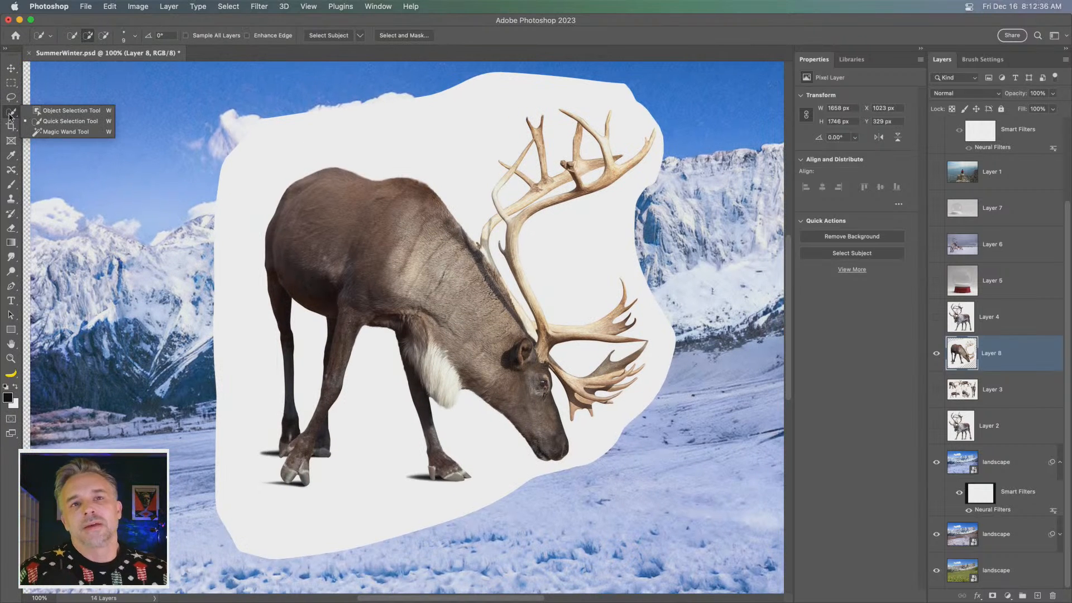
{"action": "left_click", "coordinate": [56, 131]}
{"action": "left_click", "coordinate": [464, 122]}
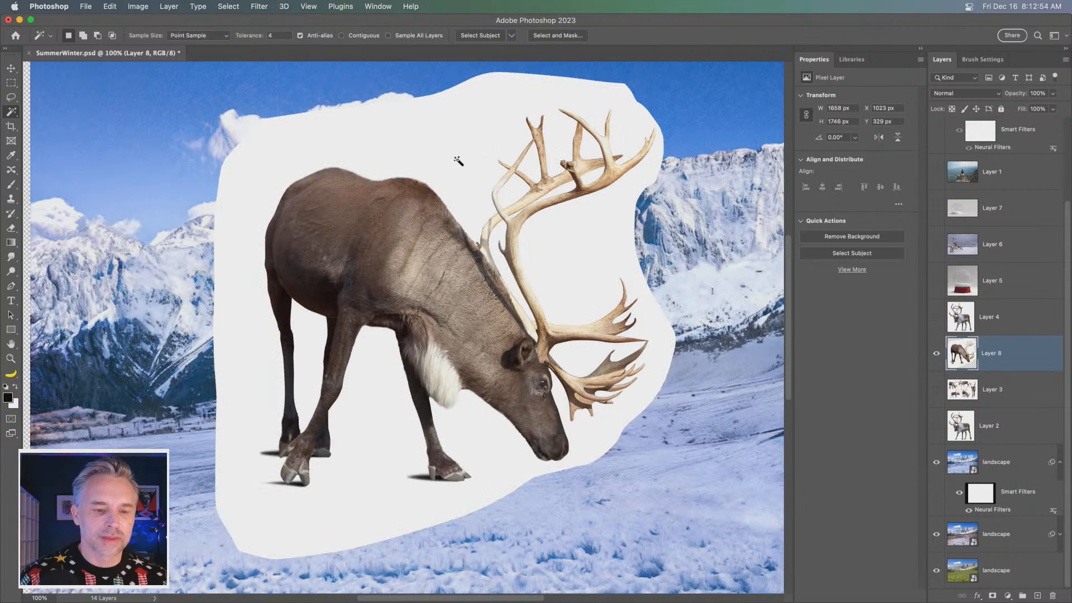
{"action": "left_click_drag", "start_coordinate": [243, 38], "coordinate": [247, 38]}
{"action": "left_click", "coordinate": [424, 136]}
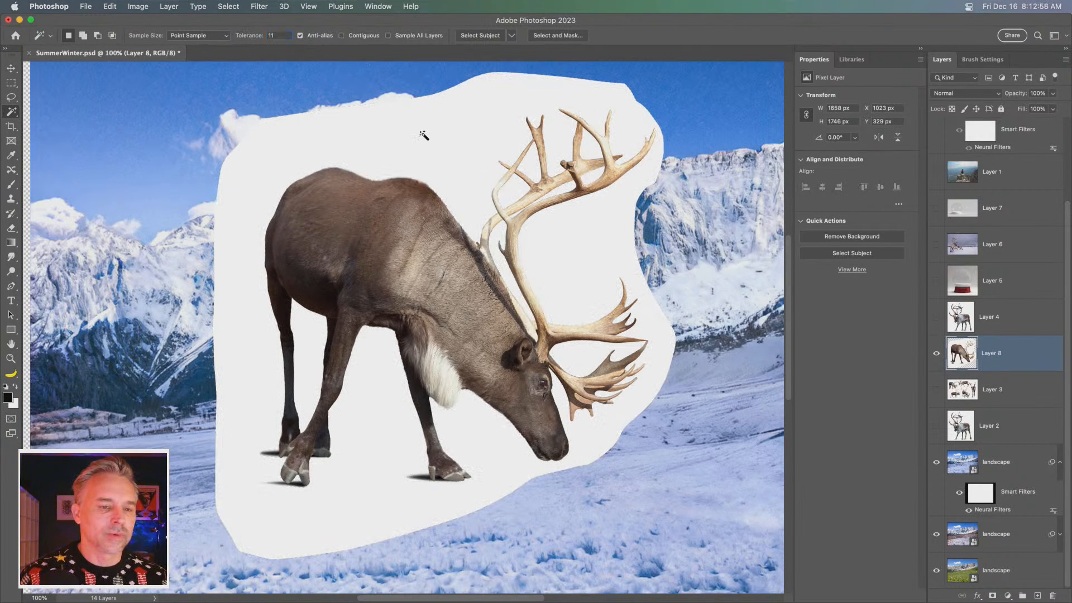
{"action": "left_click", "coordinate": [423, 135]}
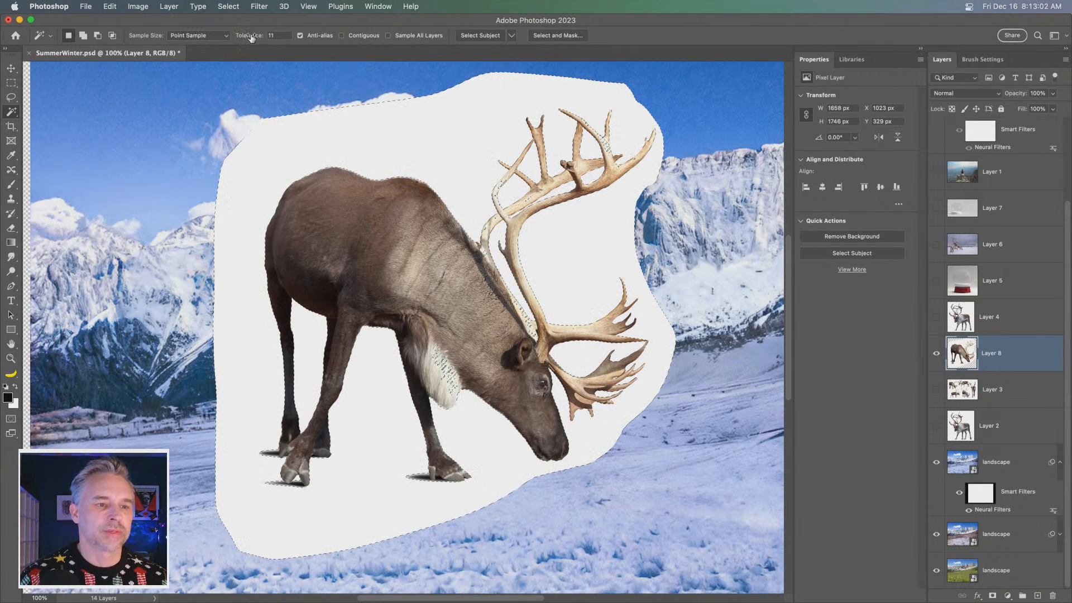
Step: Set the Magic Wand tolerance to 8, enable Contiguous, and reselect the white background around the reindeer
{"action": "left_click_drag", "start_coordinate": [249, 38], "coordinate": [244, 37]}
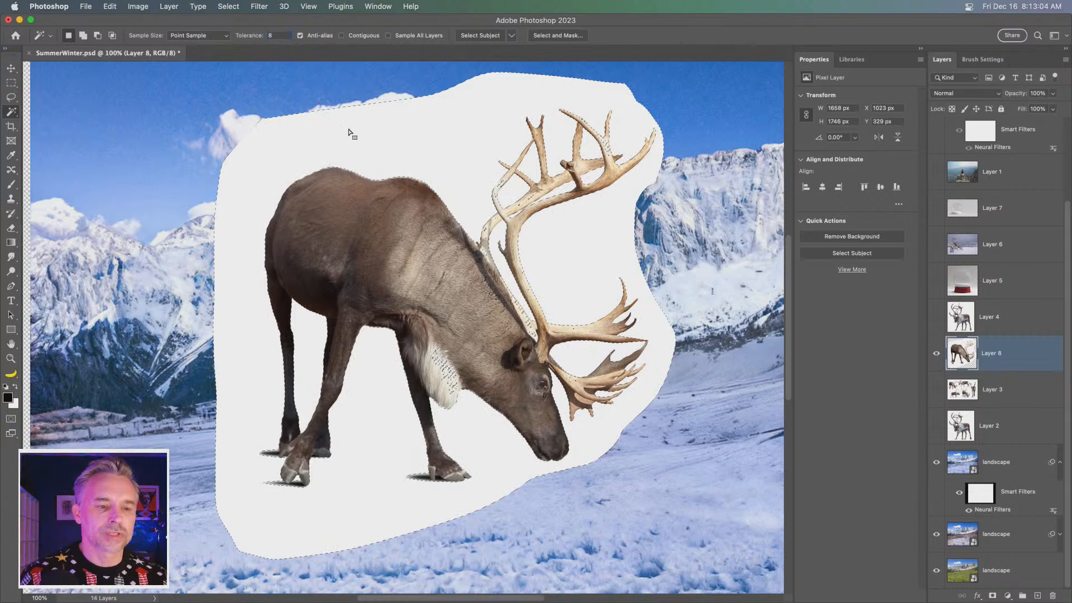
{"action": "left_click", "coordinate": [349, 130]}
{"action": "left_click", "coordinate": [423, 143]}
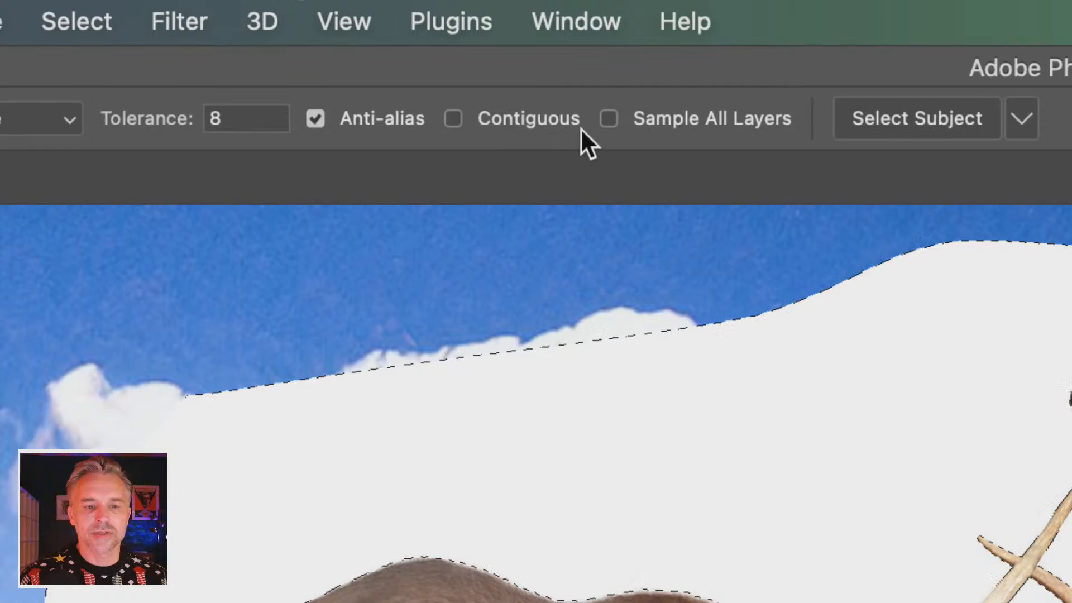
{"action": "left_click", "coordinate": [452, 120]}
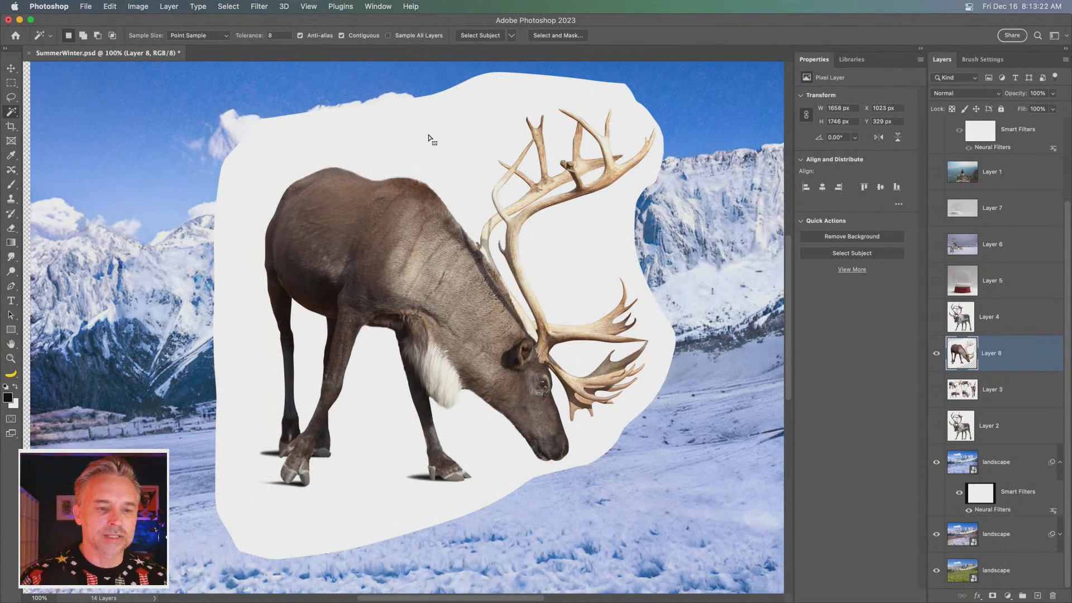
{"action": "left_click", "coordinate": [428, 138]}
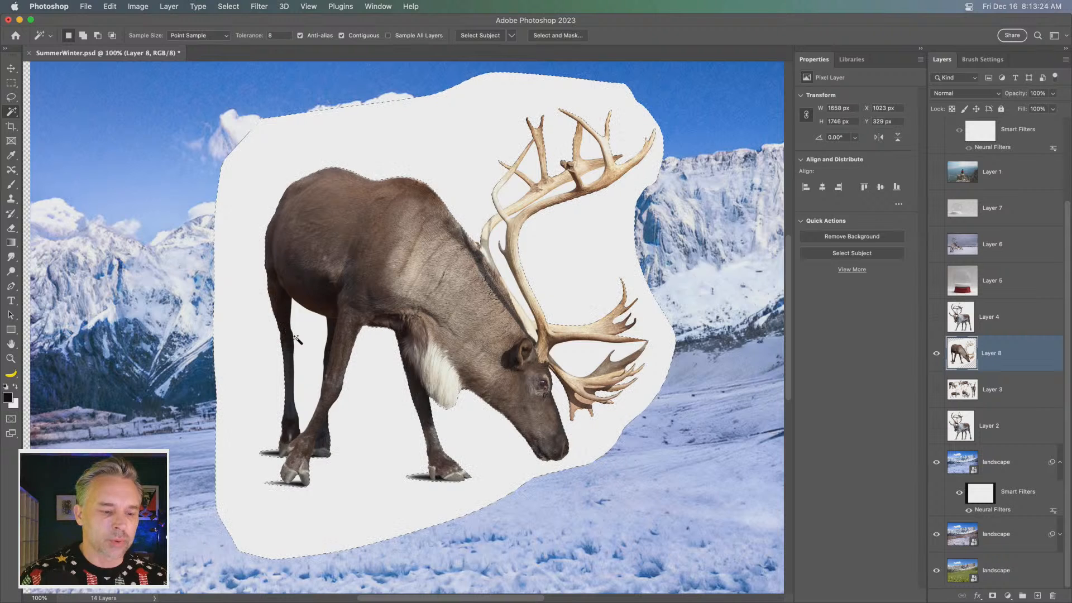
Step: Add the enclosed white gaps between the reindeer's legs and upper antlers to the background selection
{"action": "key", "text": "shift"}
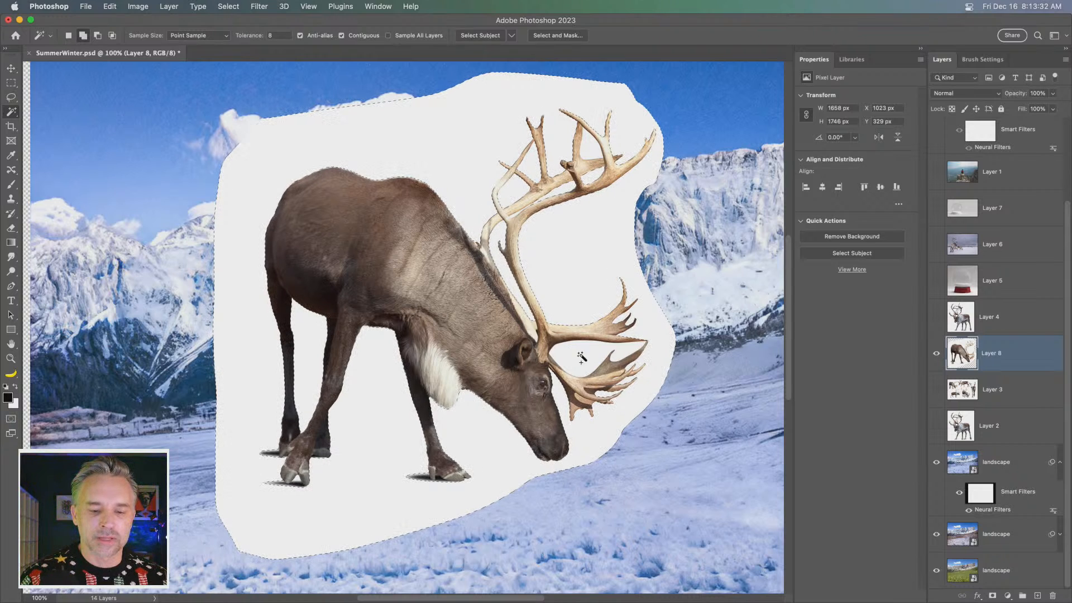
{"action": "left_click", "coordinate": [225, 6]}
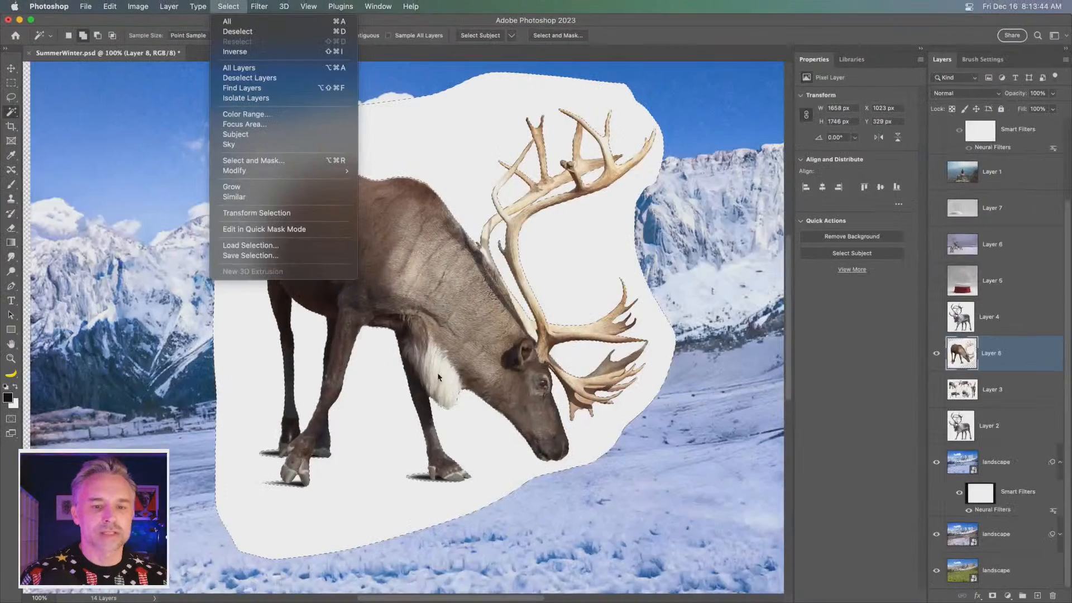
{"action": "left_click", "coordinate": [657, 35]}
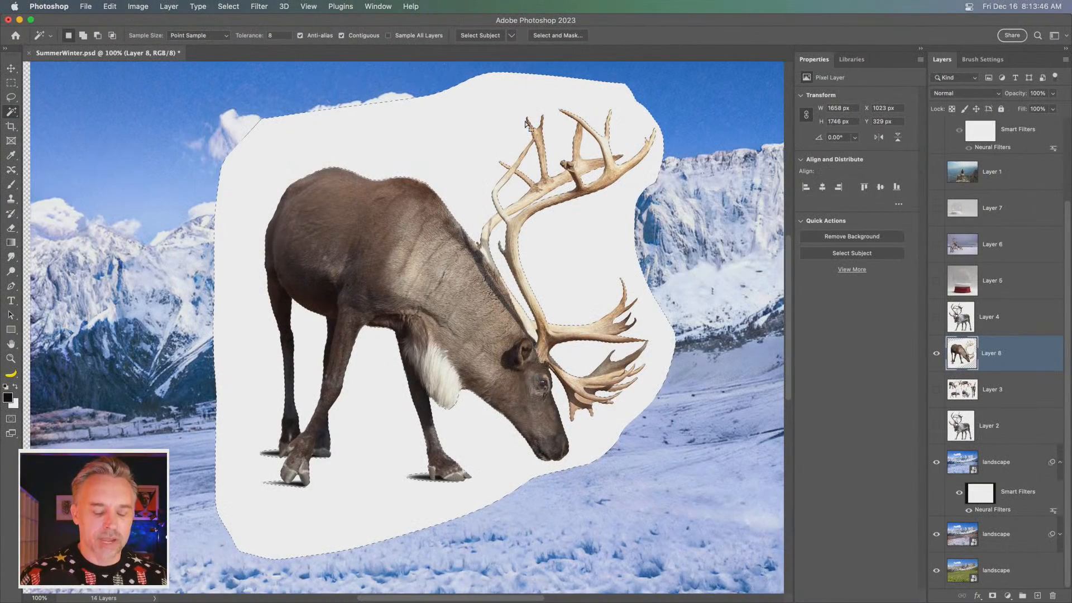
{"action": "key", "text": "super+equal"}
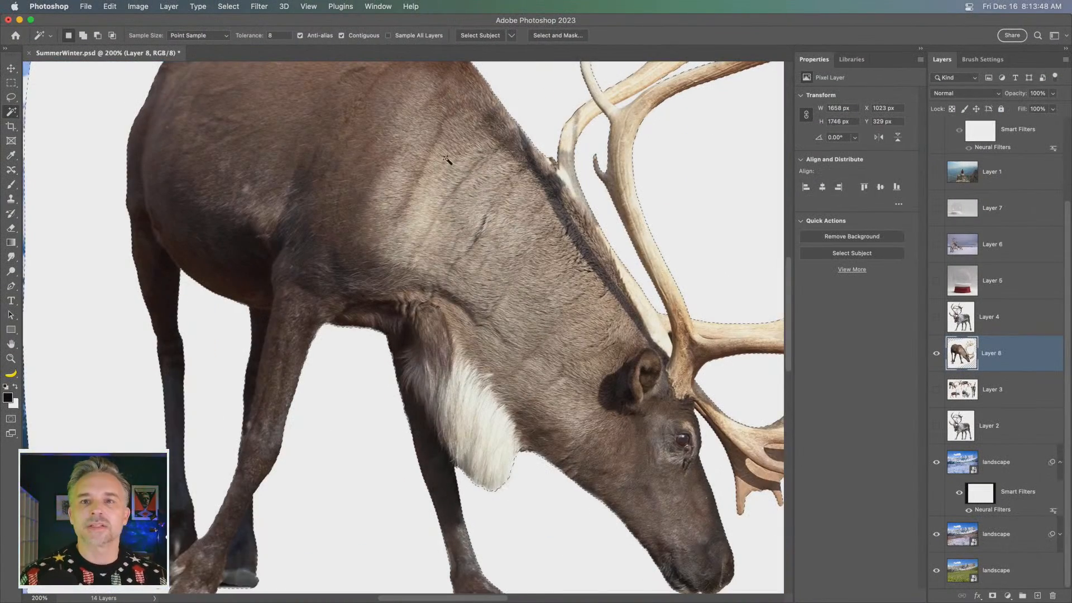
{"action": "left_click_drag", "start_coordinate": [481, 213], "coordinate": [271, 276]}
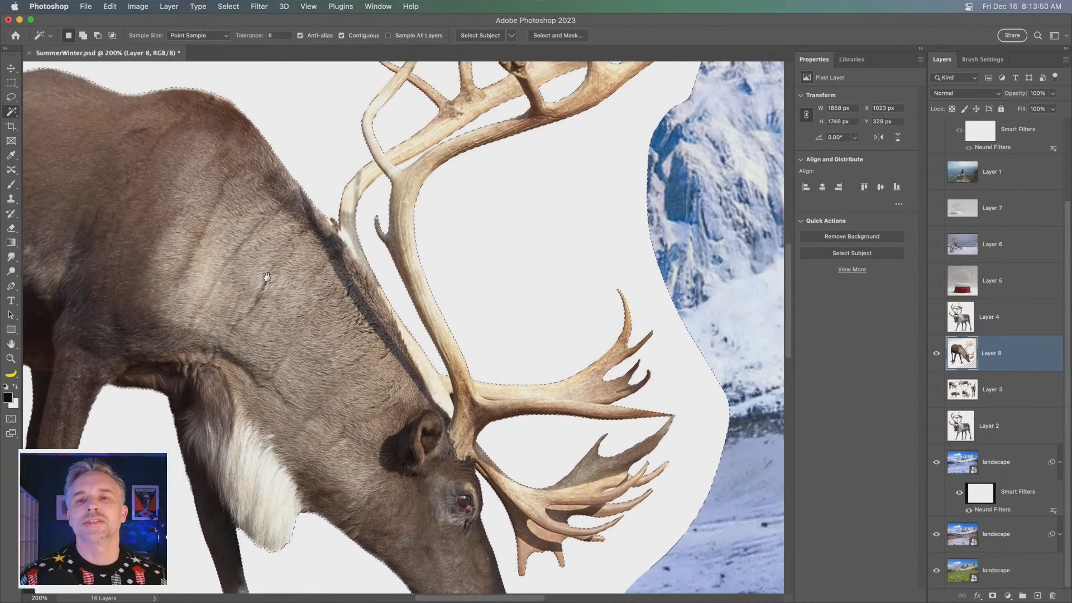
{"action": "left_click_drag", "start_coordinate": [421, 208], "coordinate": [495, 330]}
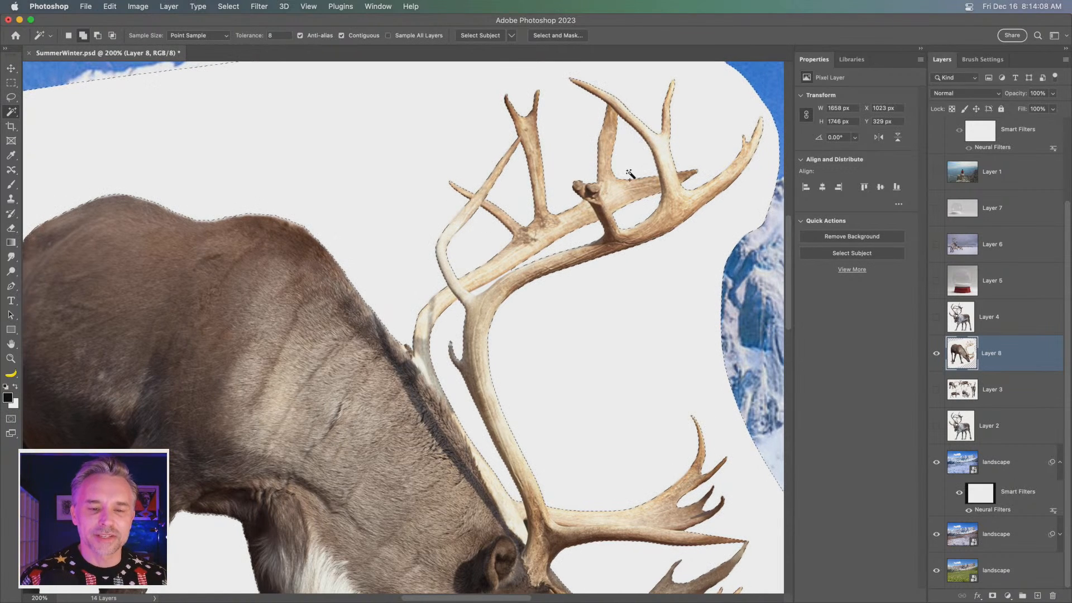
Step: Add the enclosed white gaps within the lower antlers to the selection and check its edge along the back
{"action": "left_click_drag", "start_coordinate": [509, 477], "coordinate": [487, 263]}
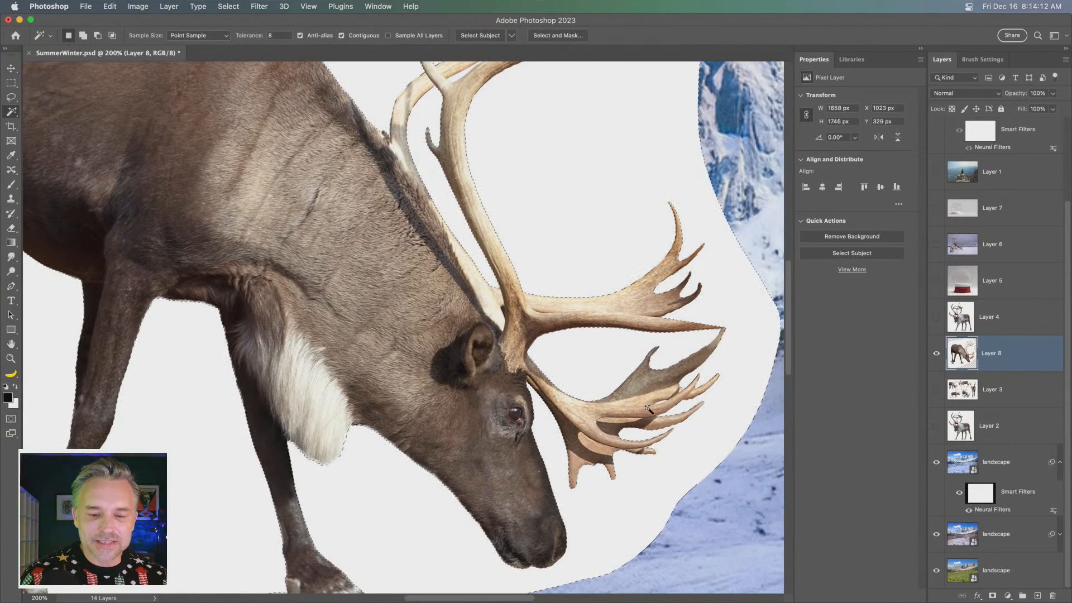
{"action": "key", "text": "super+equal"}
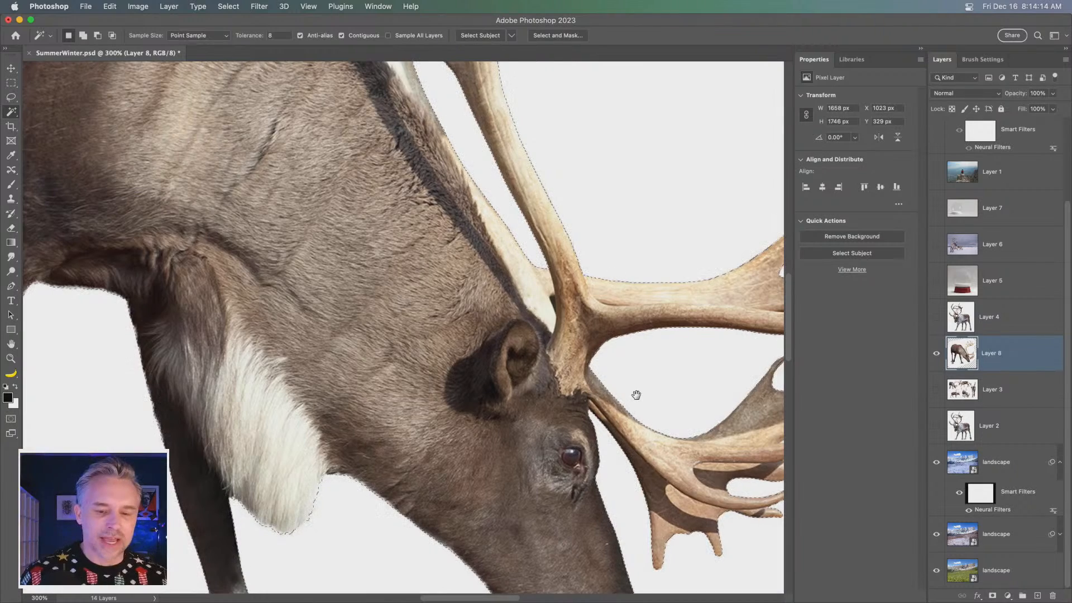
{"action": "left_click_drag", "start_coordinate": [634, 394], "coordinate": [328, 390]}
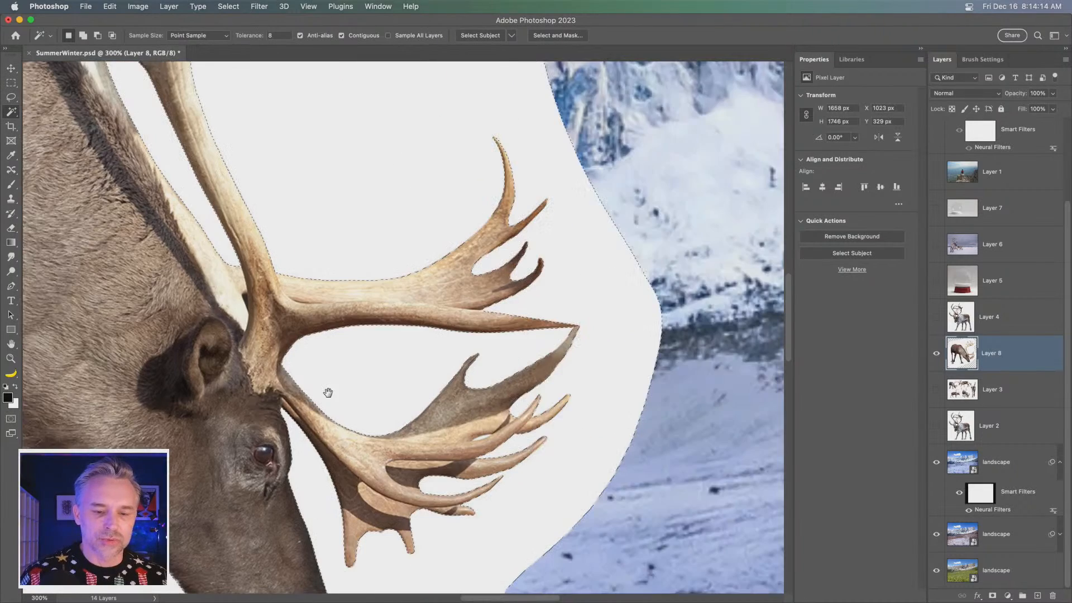
{"action": "left_click", "coordinate": [483, 438], "text": "shift"}
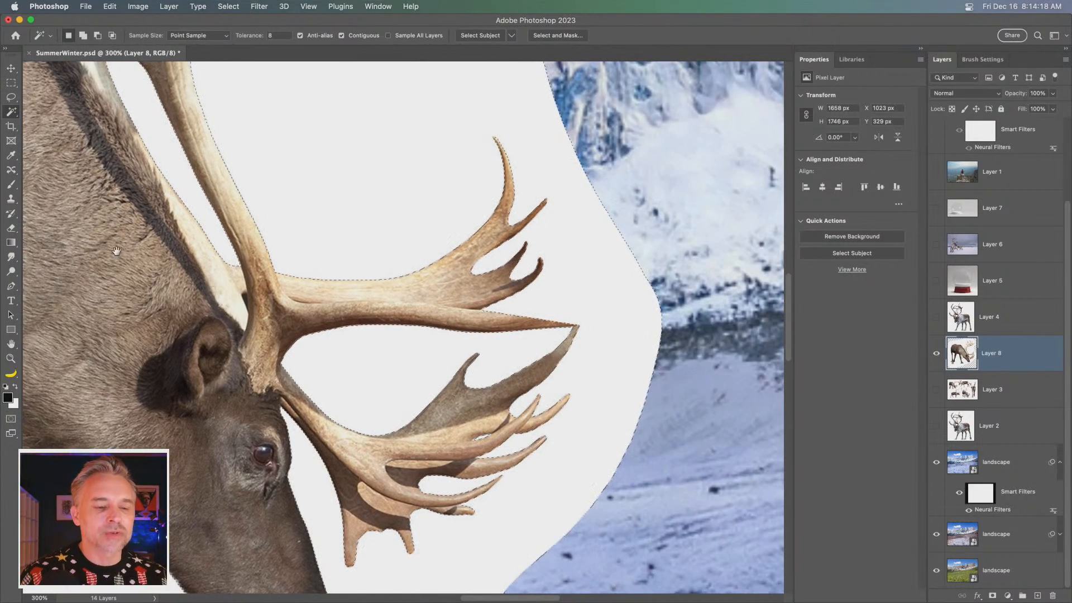
{"action": "left_click_drag", "start_coordinate": [116, 250], "coordinate": [373, 472]}
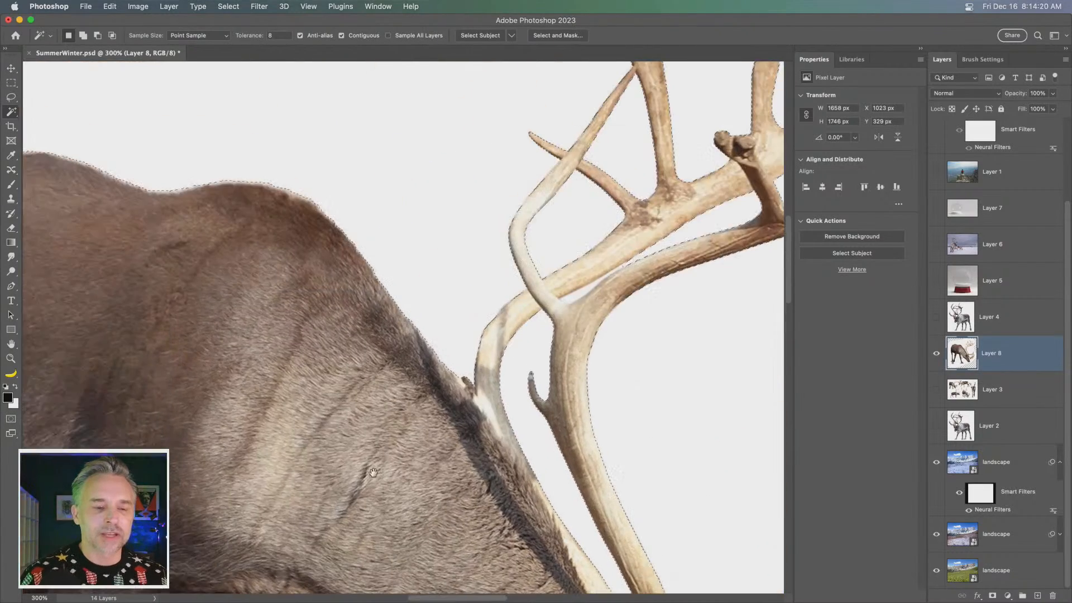
{"action": "left_click_drag", "start_coordinate": [296, 330], "coordinate": [345, 323]}
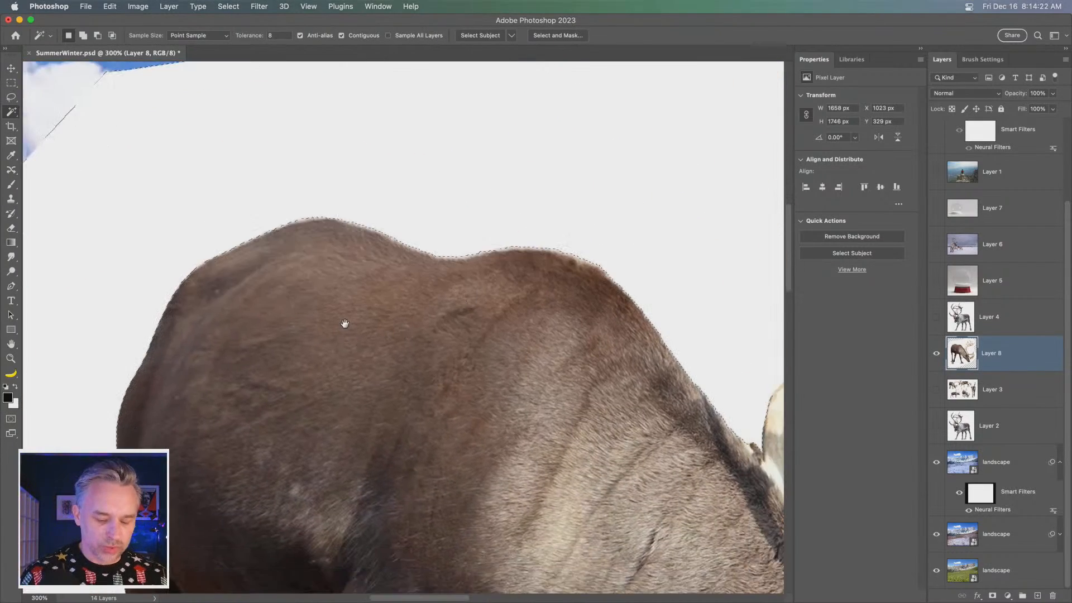
Step: Add a layer mask to Layer 8 from the selection and invert it to hide the white background
{"action": "key", "text": "super+0"}
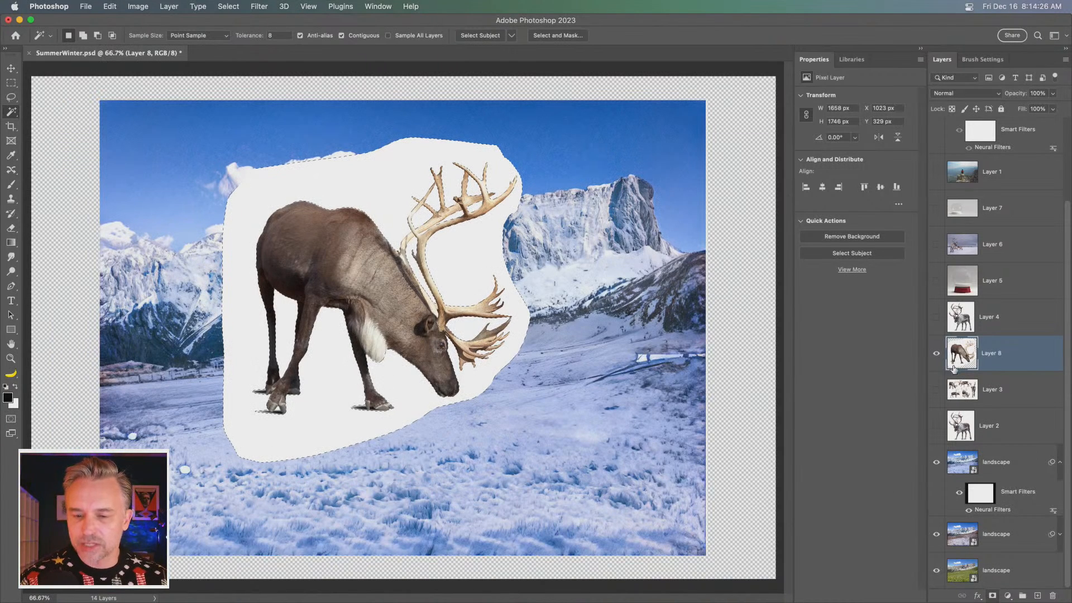
{"action": "left_click", "coordinate": [991, 595]}
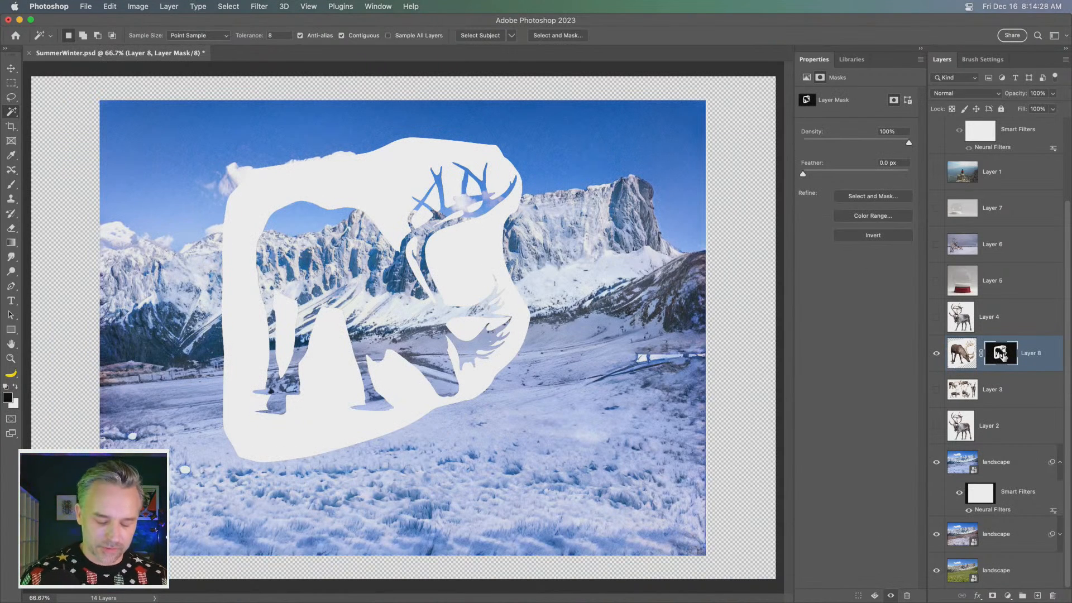
{"action": "key", "text": "super+i"}
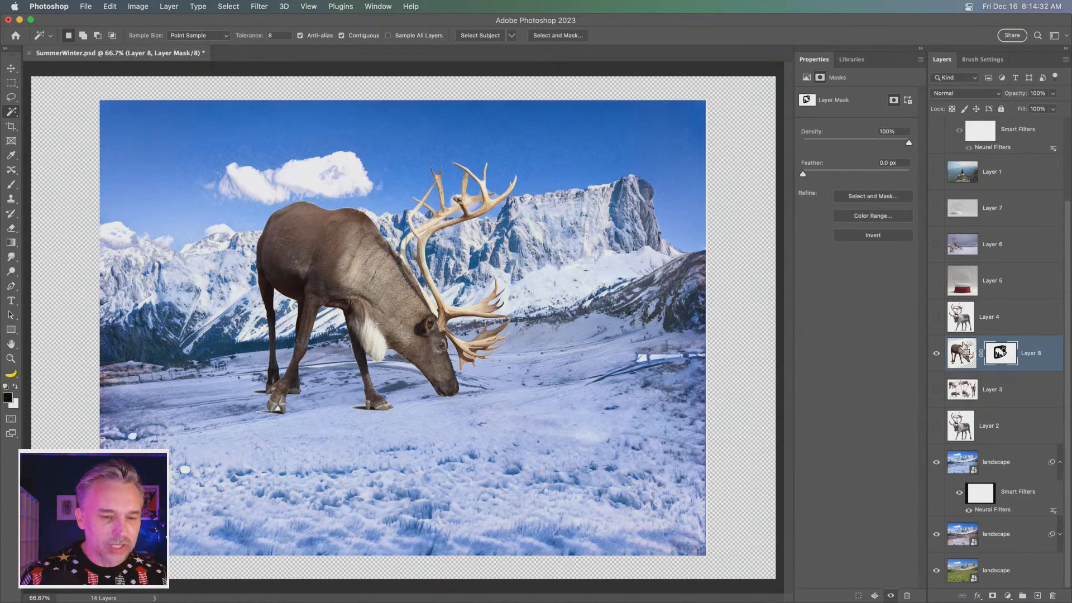
Step: Select the leftover white gap between the lower antler branches and fill it with the foreground colour on the layer mask, then deselect
{"action": "key", "text": "super+plus"}
{"action": "key", "text": "super+plus"}
{"action": "key", "text": "super+plus"}
{"action": "left_click_drag", "start_coordinate": [461, 215], "coordinate": [449, 497]}
{"action": "left_click_drag", "start_coordinate": [421, 267], "coordinate": [403, 423]}
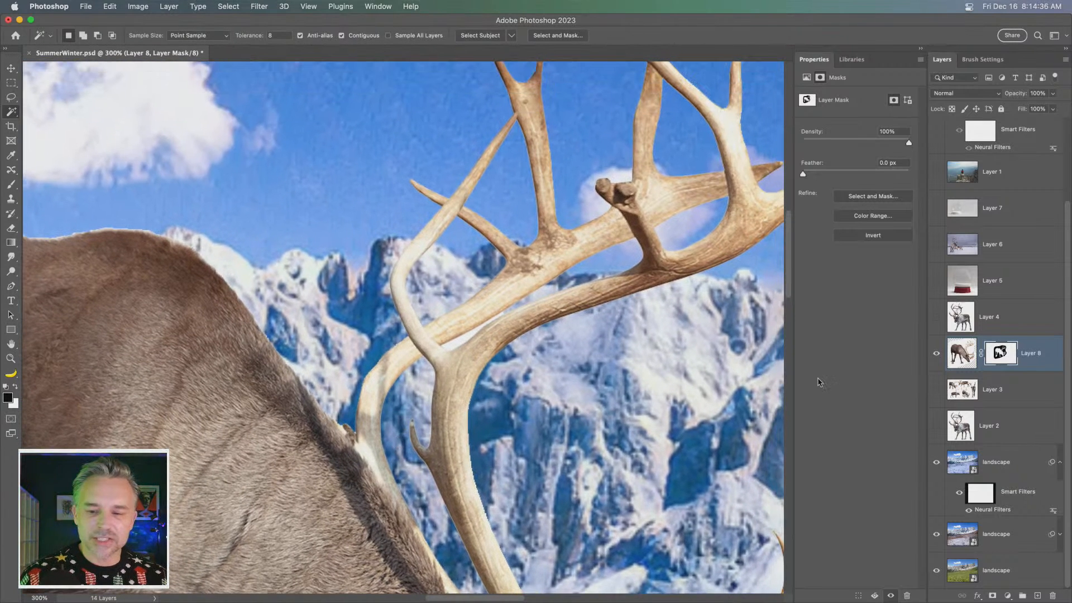
{"action": "left_click", "coordinate": [449, 347]}
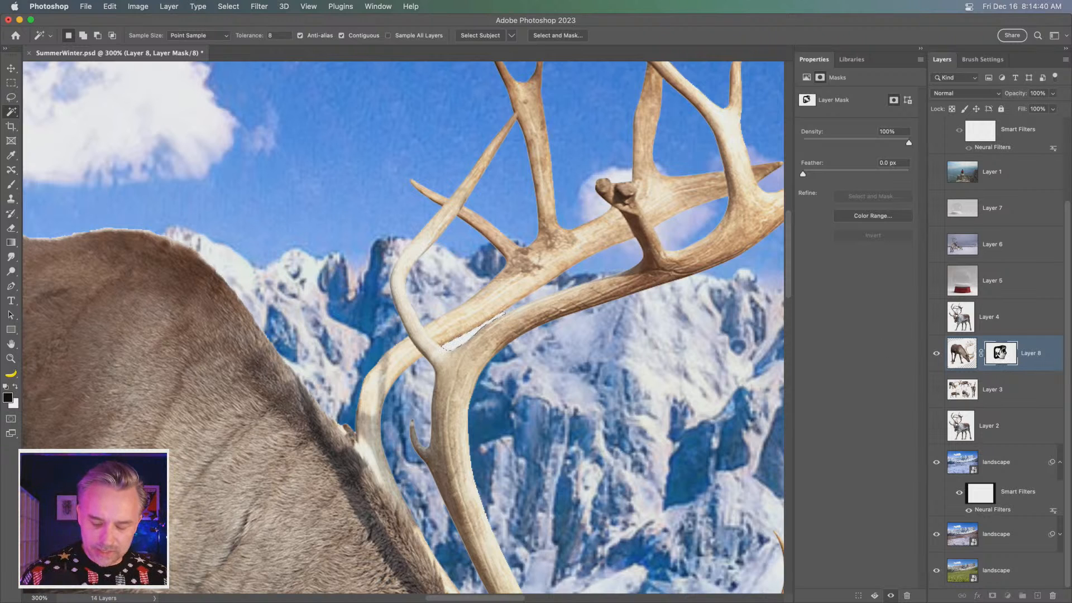
{"action": "key", "text": "shift+BackSpace"}
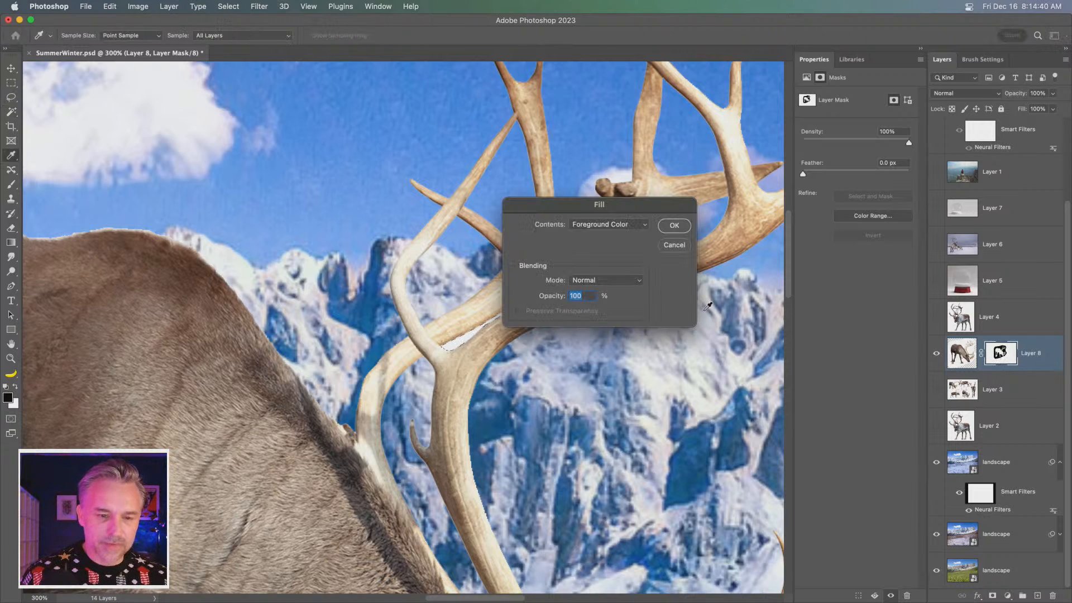
{"action": "left_click", "coordinate": [660, 226]}
{"action": "key", "text": "super+d"}
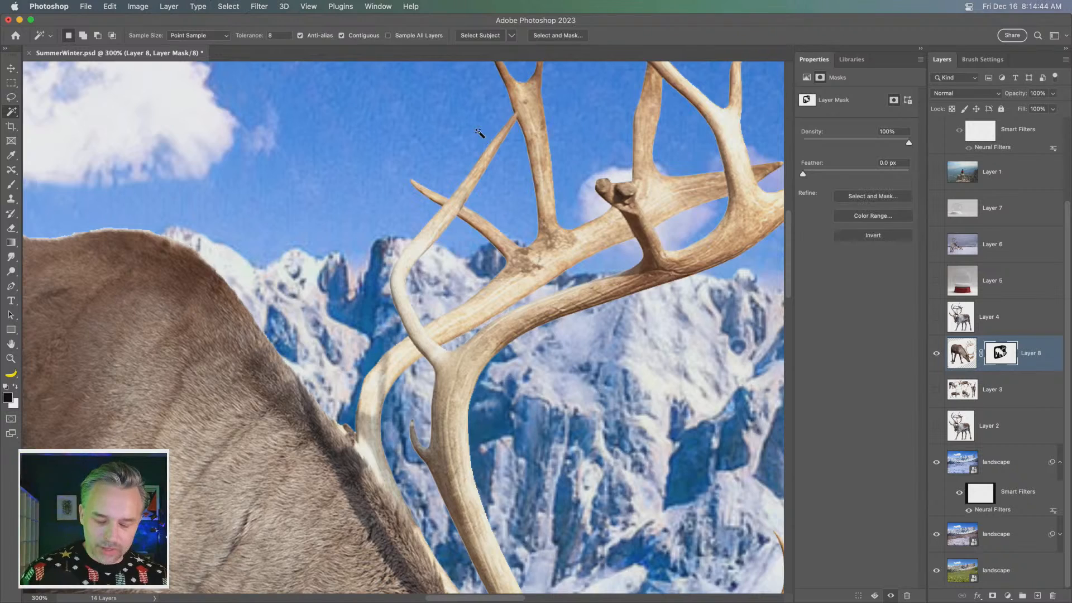
{"action": "key", "text": "super+0"}
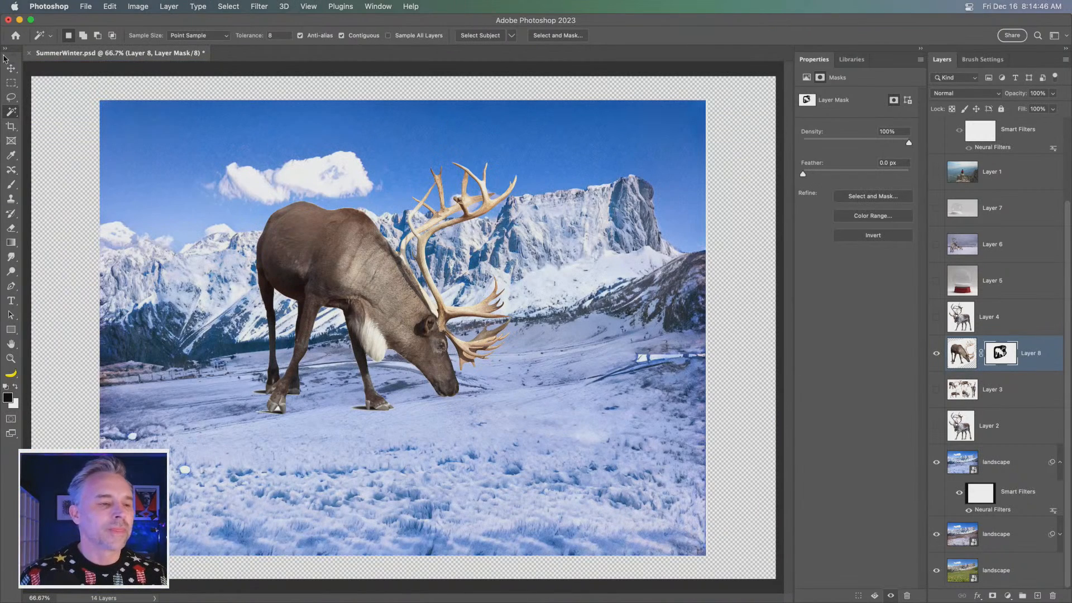
Step: Rename the masked Layer 8 as reindeer
{"action": "left_click", "coordinate": [10, 68]}
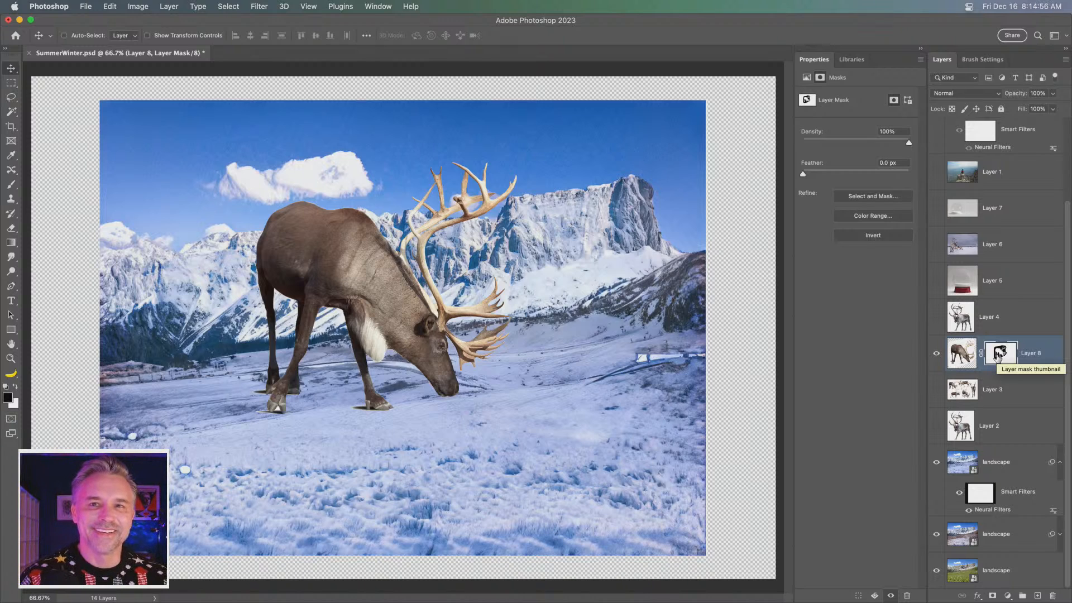
{"action": "double_click", "coordinate": [1029, 354]}
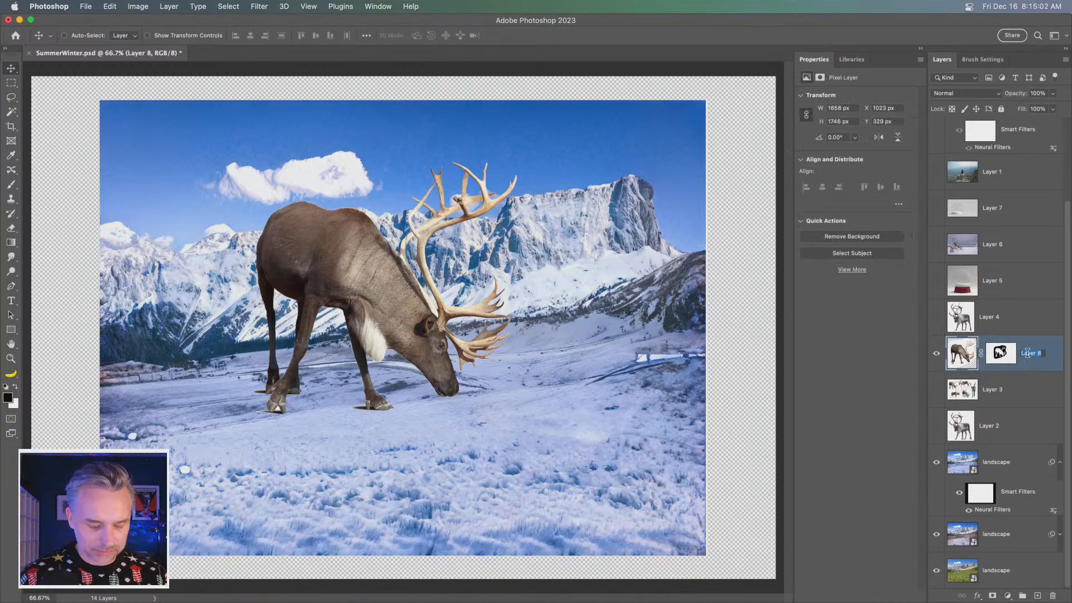
{"action": "type", "text": "reindeer"}
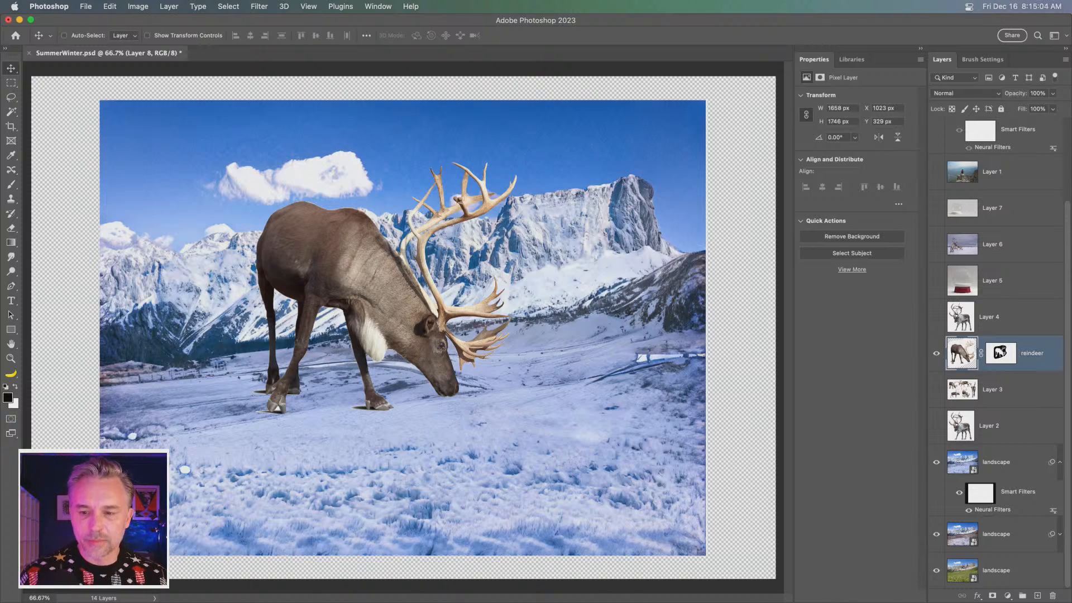
{"action": "key", "text": "Return"}
{"action": "right_click", "coordinate": [1027, 355]}
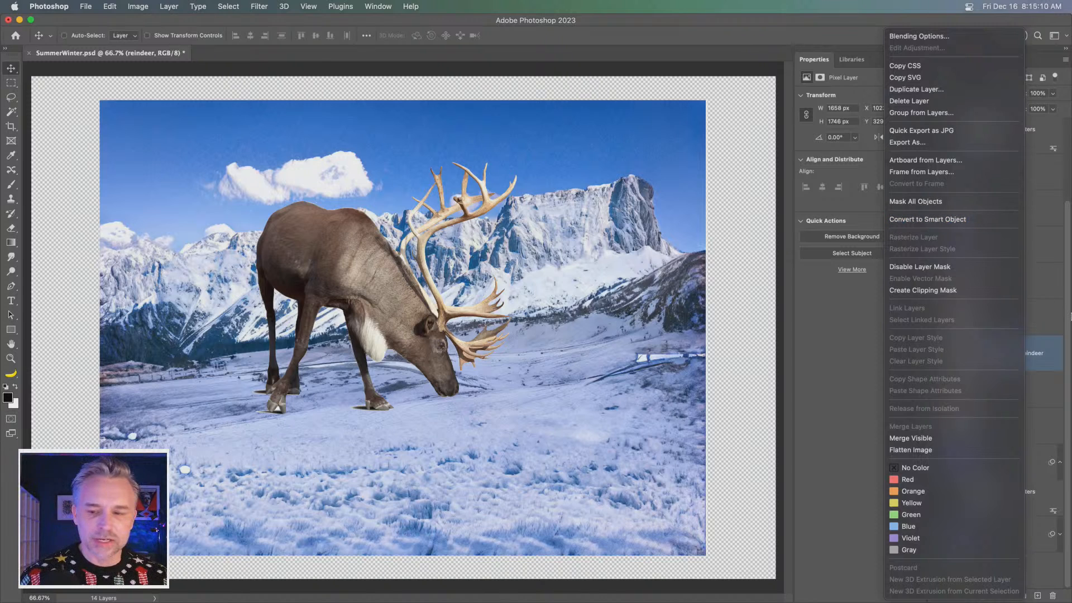
{"action": "left_click", "coordinate": [1039, 354]}
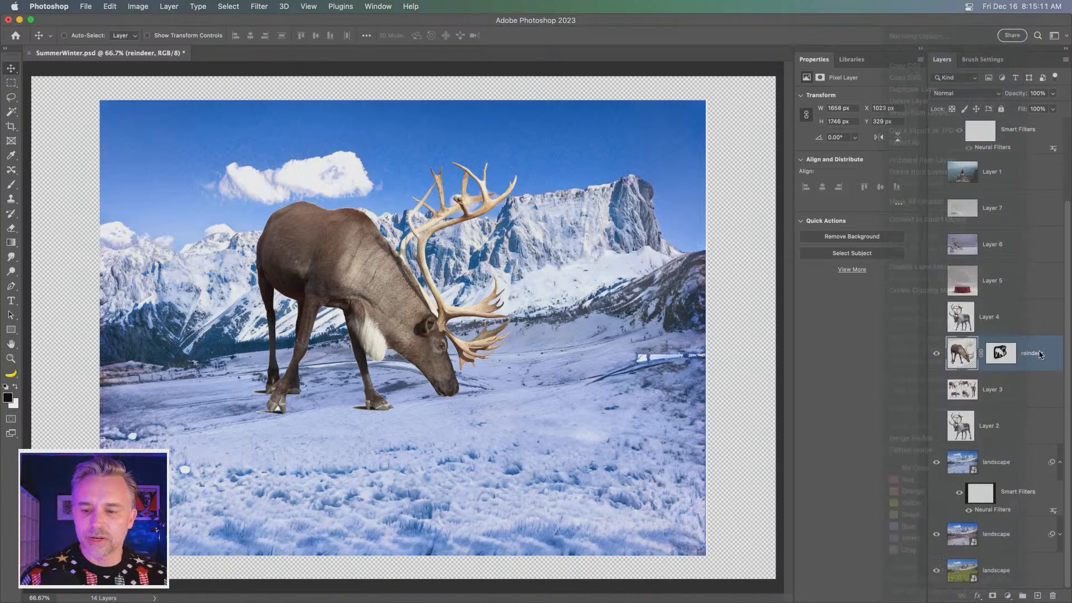
Step: Open the reindeer's mask in Select and Mask and refine the edge from the white chest fur to the muzzle with a size 25 brush
{"action": "left_click", "coordinate": [999, 352]}
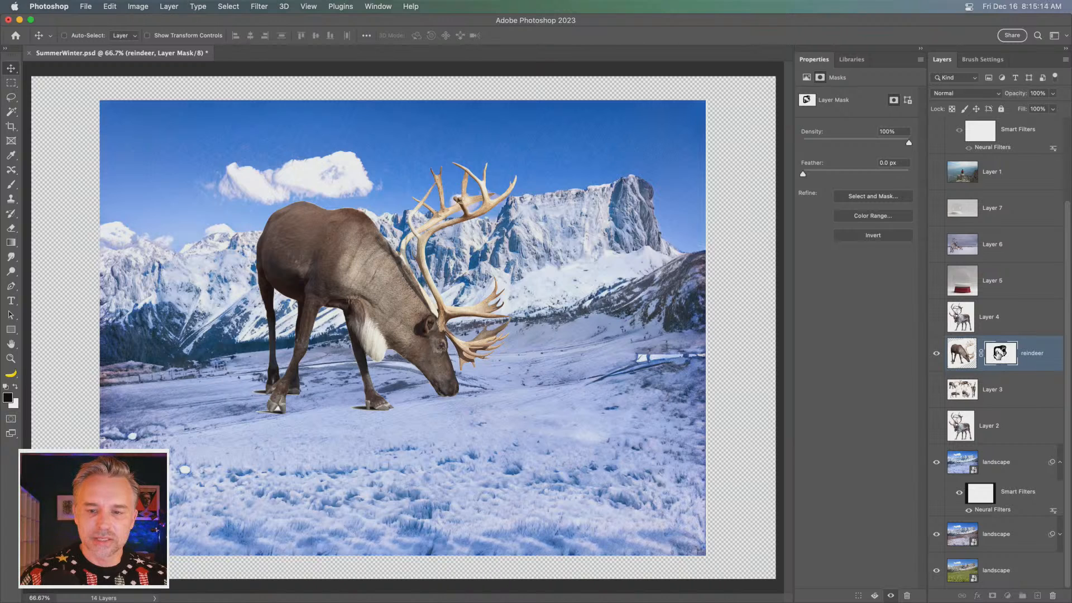
{"action": "left_click", "coordinate": [853, 197]}
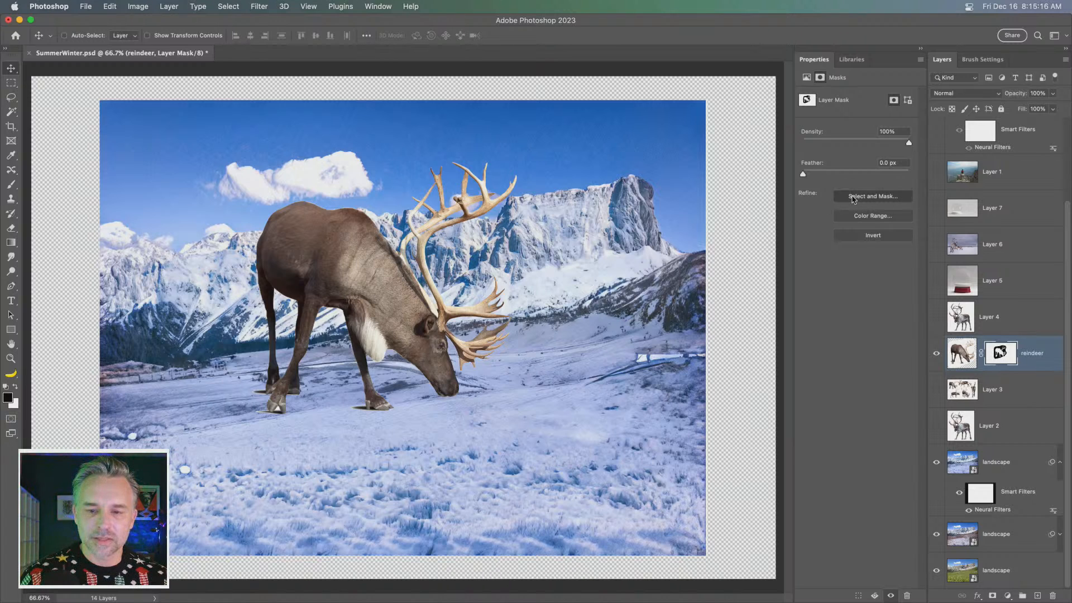
{"action": "key", "text": "super+equal"}
{"action": "key", "text": "super+equal"}
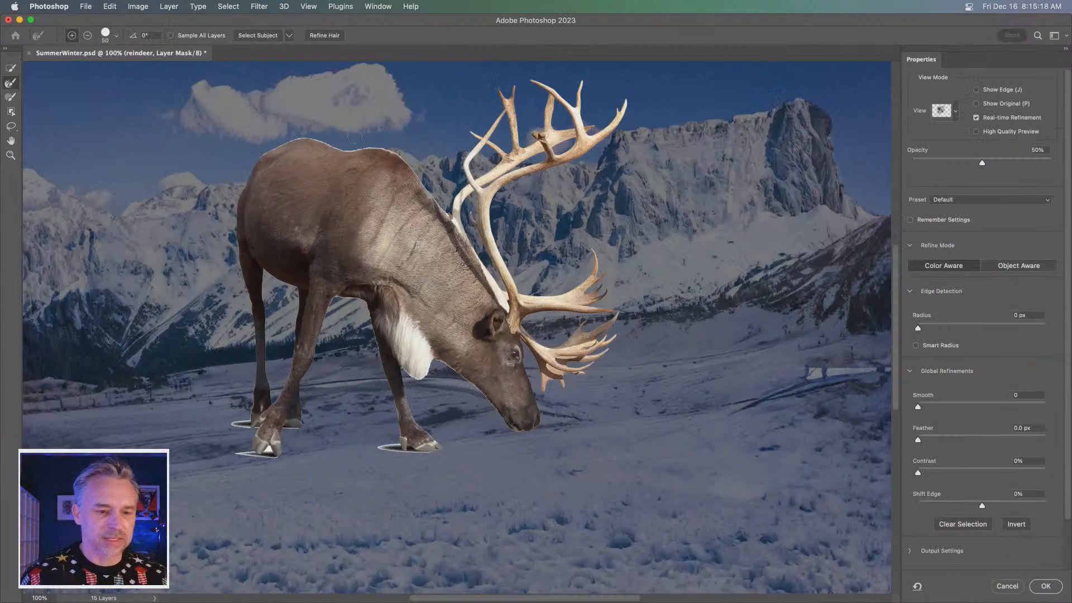
{"action": "left_click_drag", "start_coordinate": [323, 260], "coordinate": [521, 229]}
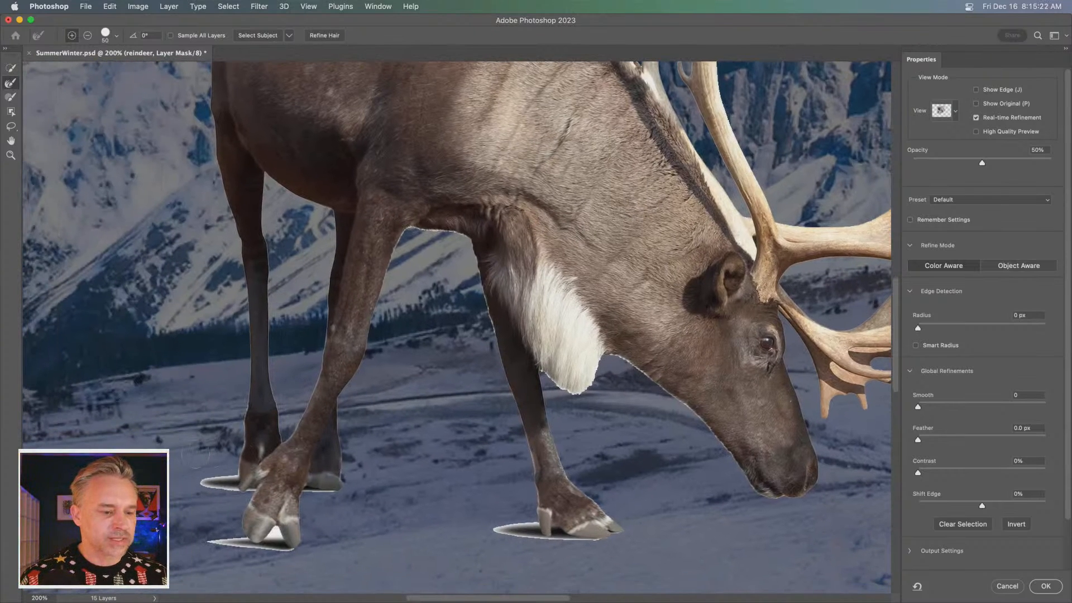
{"action": "key", "text": "bracketleft"}
{"action": "key", "text": "bracketleft"}
{"action": "key", "text": "bracketleft"}
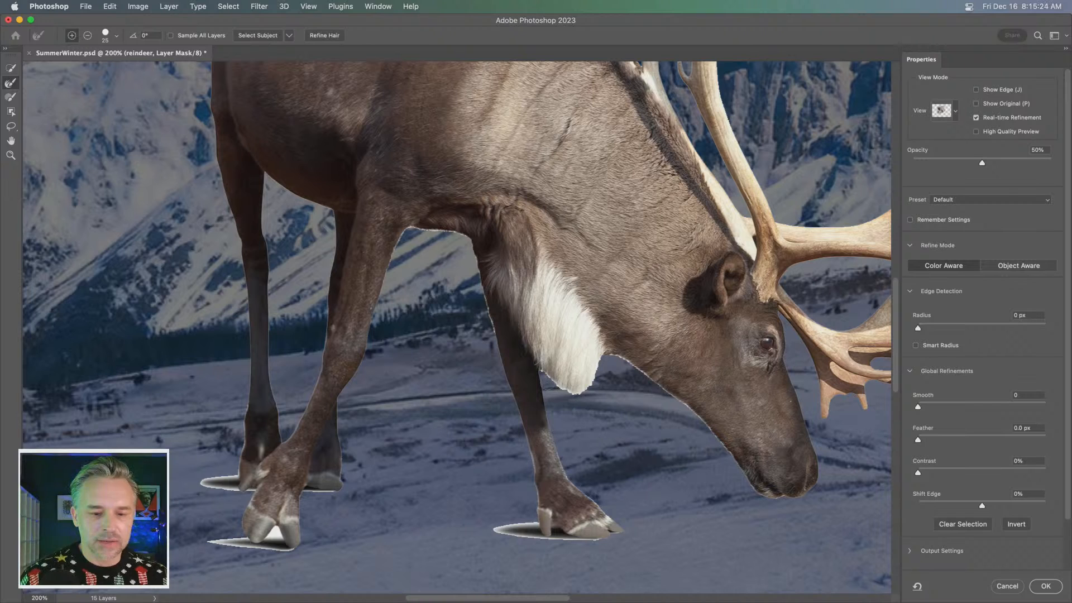
{"action": "mouse_move", "coordinate": [542, 380]}
{"action": "left_mouse_down"}
{"action": "mouse_move", "coordinate": [585, 379]}
{"action": "mouse_move", "coordinate": [598, 352]}
{"action": "mouse_move", "coordinate": [629, 363]}
{"action": "mouse_move", "coordinate": [690, 407]}
{"action": "mouse_move", "coordinate": [760, 492]}
{"action": "left_mouse_up"}
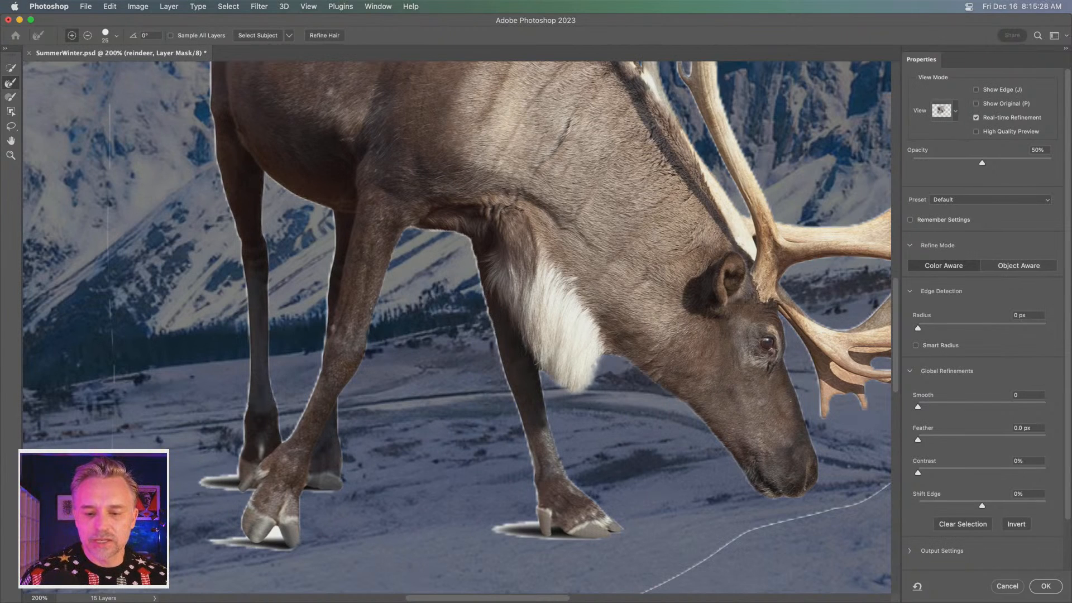
Step: Enlarge the Refine Edge brush to 40 and refine the fur edge along the reindeer's back and rump
{"action": "scroll", "coordinate": [496, 389], "scroll_direction": "right", "scroll_amount": 10}
{"action": "scroll", "coordinate": [496, 389], "scroll_direction": "up", "scroll_amount": 2}
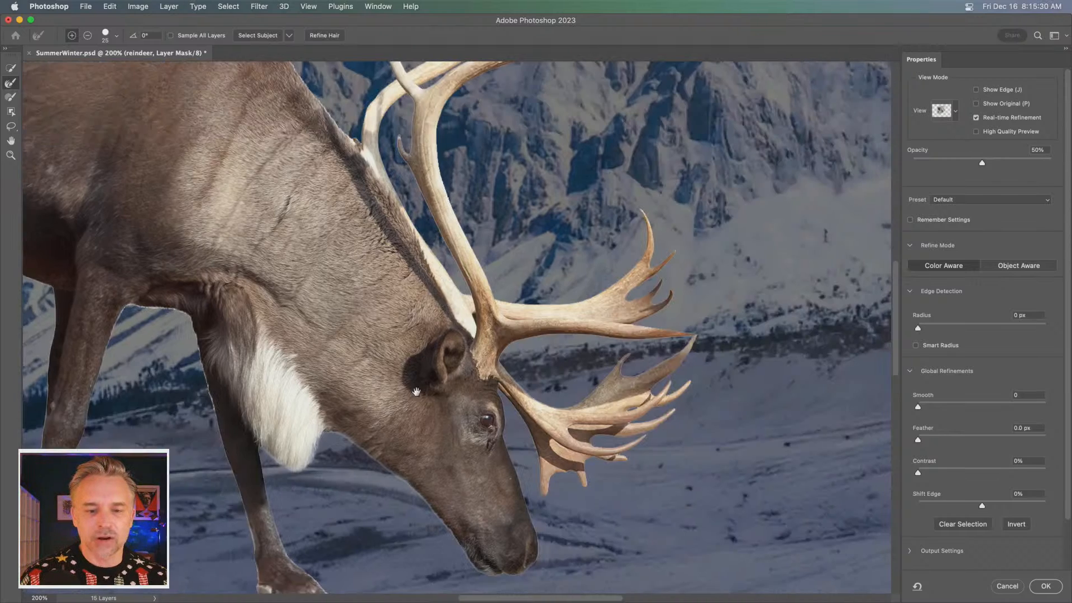
{"action": "scroll", "coordinate": [412, 251], "scroll_direction": "up", "scroll_amount": 10}
{"action": "scroll", "coordinate": [412, 251], "scroll_direction": "left", "scroll_amount": 4}
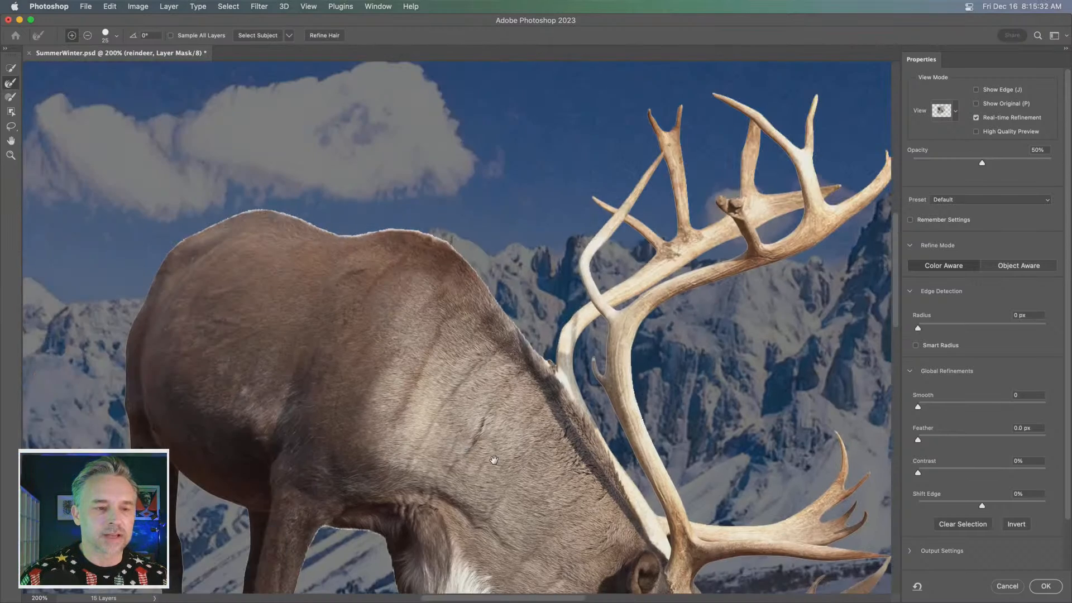
{"action": "key", "text": "bracketright"}
{"action": "key", "text": "bracketright"}
{"action": "key", "text": "bracketright"}
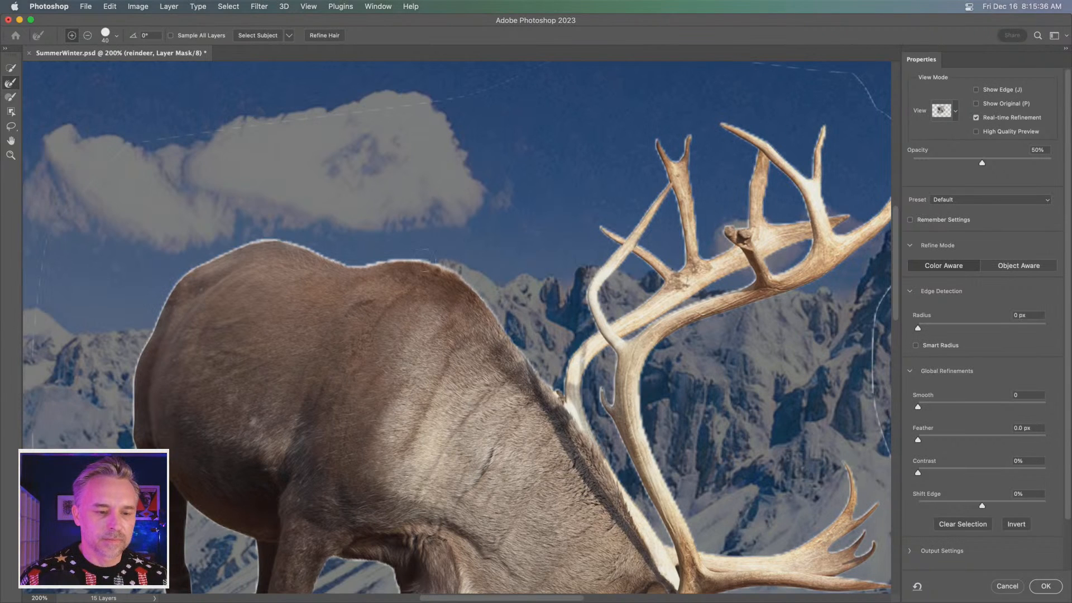
{"action": "mouse_move", "coordinate": [424, 260]}
{"action": "left_mouse_down"}
{"action": "mouse_move", "coordinate": [348, 257]}
{"action": "mouse_move", "coordinate": [264, 233]}
{"action": "mouse_move", "coordinate": [190, 266]}
{"action": "left_mouse_up"}
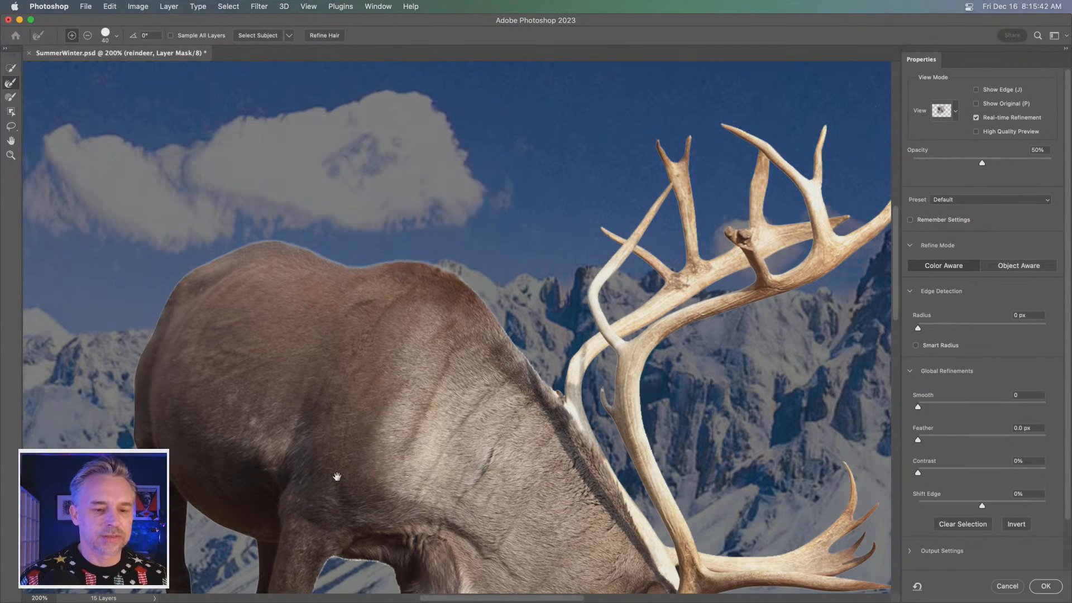
Step: Reduce the Refine Edge brush to 25 and refine the mask along the belly and leg edges
{"action": "left_click_drag", "start_coordinate": [336, 477], "coordinate": [309, 176]}
{"action": "left_click_drag", "start_coordinate": [374, 263], "coordinate": [399, 261]}
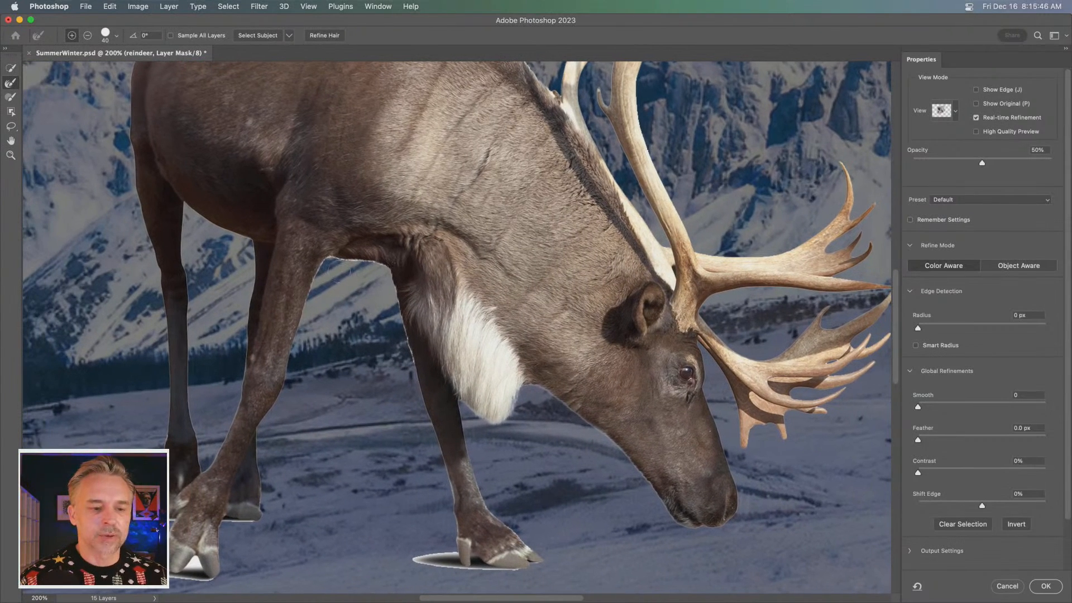
{"action": "key", "text": "["}
{"action": "key", "text": "["}
{"action": "key", "text": "["}
{"action": "left_click", "coordinate": [317, 278]}
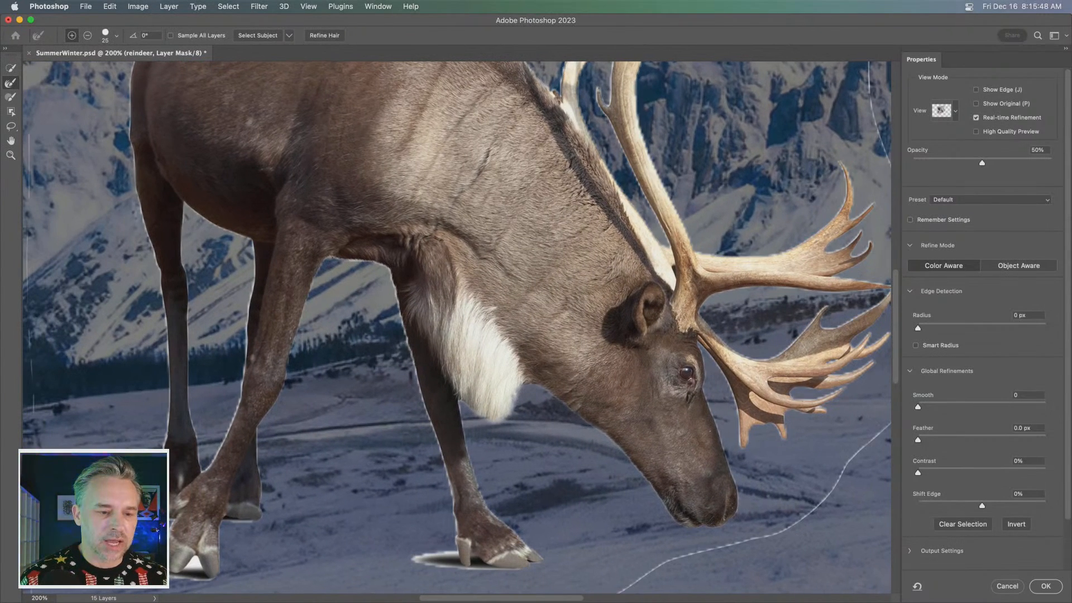
{"action": "left_click_drag", "start_coordinate": [394, 288], "coordinate": [432, 427]}
{"action": "left_click_drag", "start_coordinate": [447, 479], "coordinate": [453, 497]}
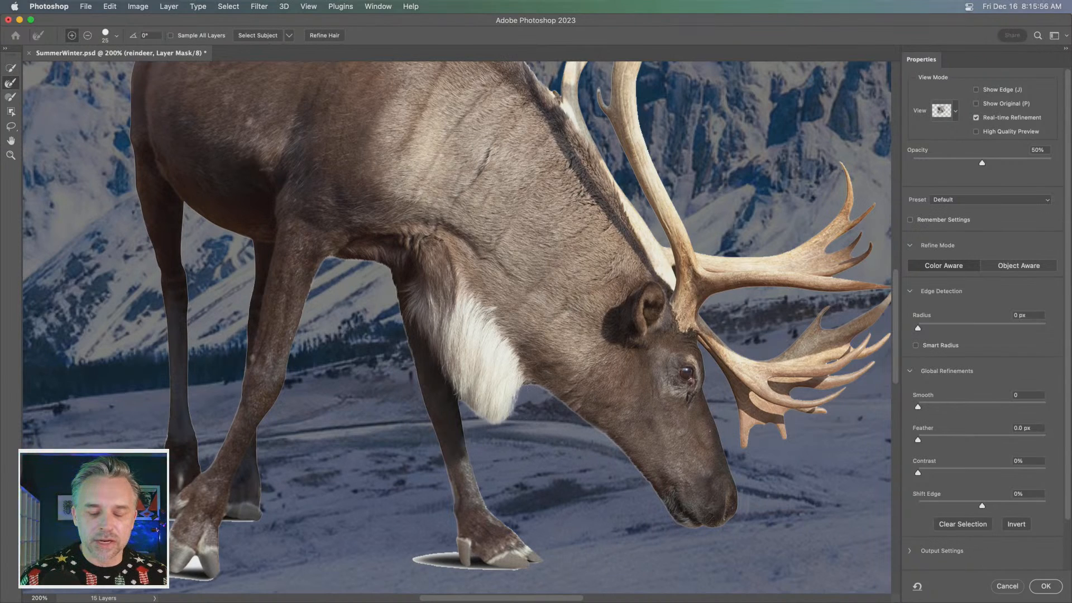
Step: Refine the mask edge beneath the throat and brush over the white patches around the hooves
{"action": "left_click_drag", "start_coordinate": [552, 393], "coordinate": [580, 420]}
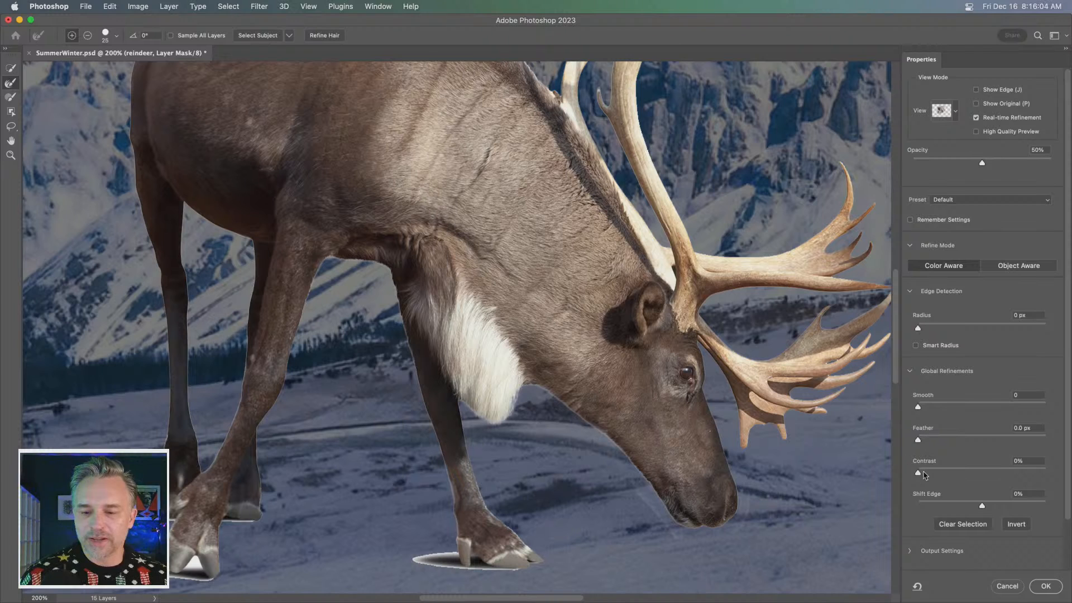
{"action": "left_click_drag", "start_coordinate": [190, 459], "coordinate": [321, 415]}
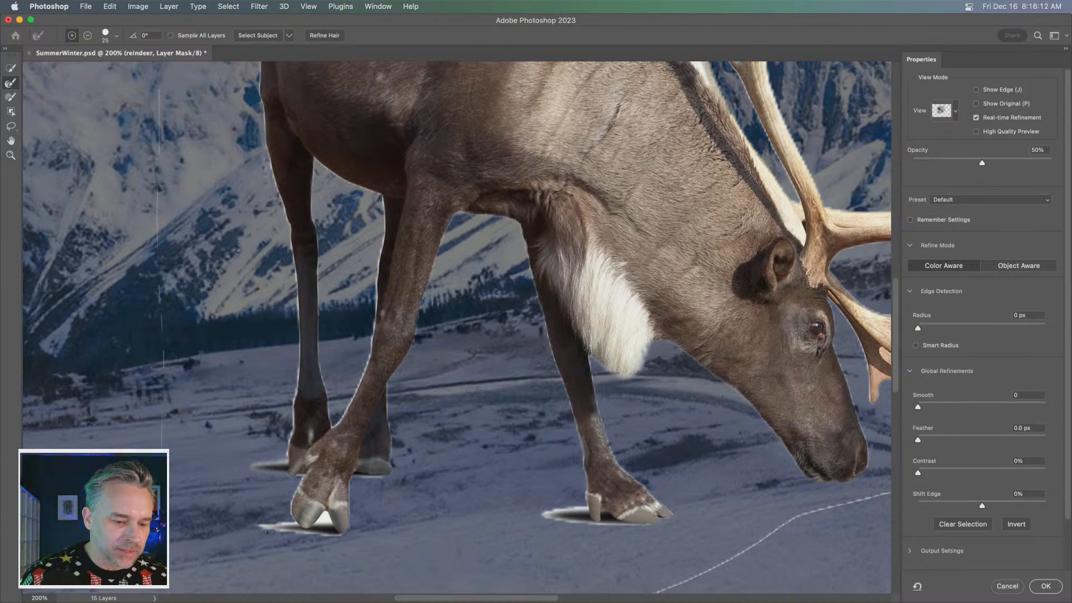
{"action": "mouse_move", "coordinate": [265, 530]}
{"action": "left_mouse_down"}
{"action": "mouse_move", "coordinate": [329, 529]}
{"action": "mouse_move", "coordinate": [325, 516]}
{"action": "mouse_move", "coordinate": [339, 525]}
{"action": "left_mouse_up"}
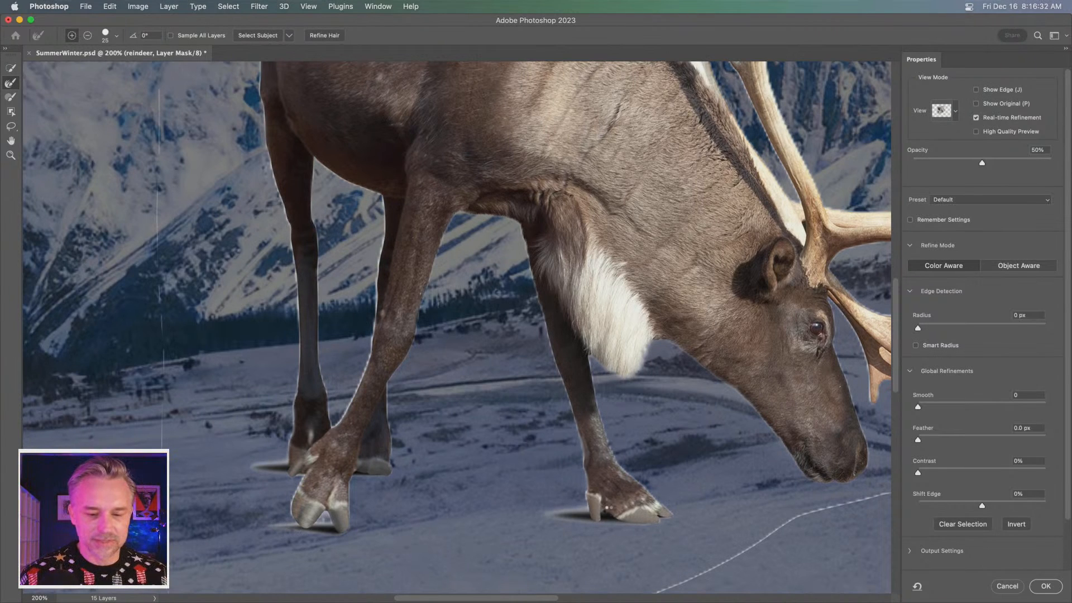
Step: Inspect the refined mask edges along the neck, antlers and legs at close and full view
{"action": "key", "text": "super+minus"}
{"action": "key", "text": "super+minus"}
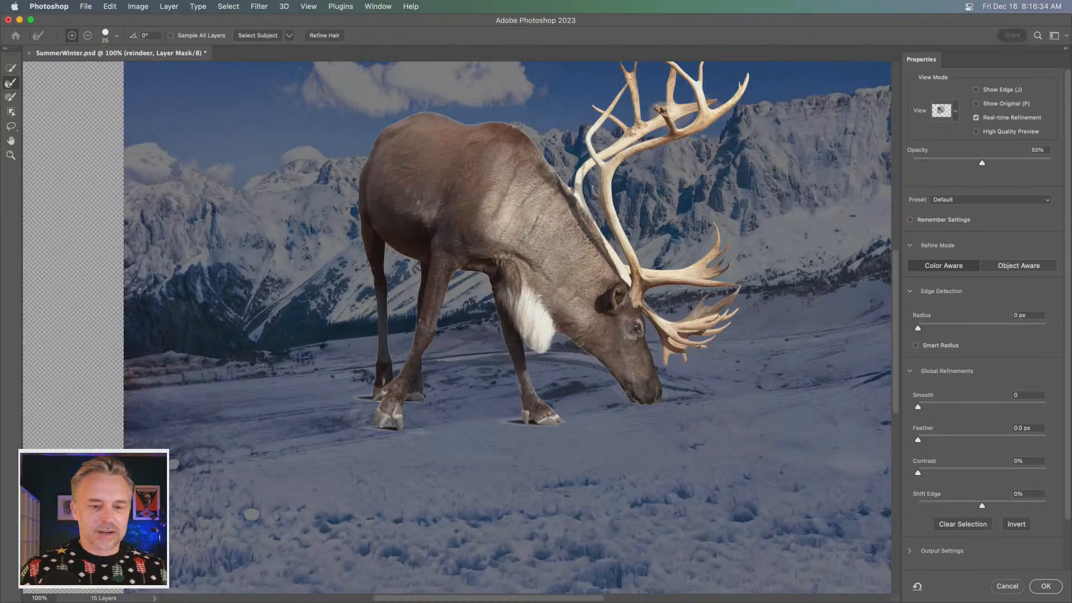
{"action": "key", "text": "super+plus"}
{"action": "key", "text": "super+plus"}
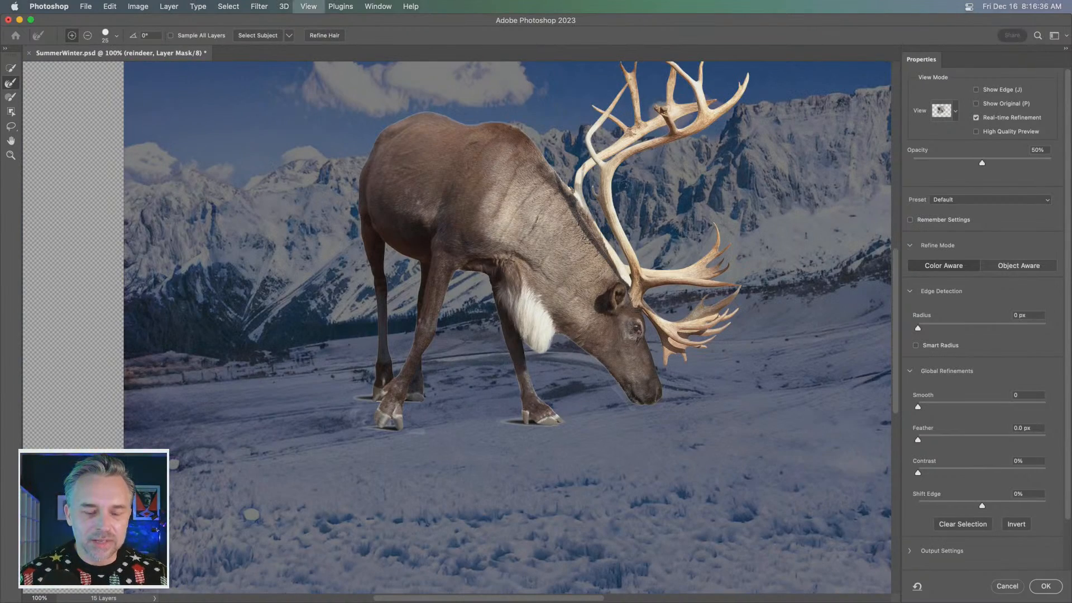
{"action": "key", "text": "space"}
{"action": "left_click_drag", "start_coordinate": [667, 161], "coordinate": [392, 350]}
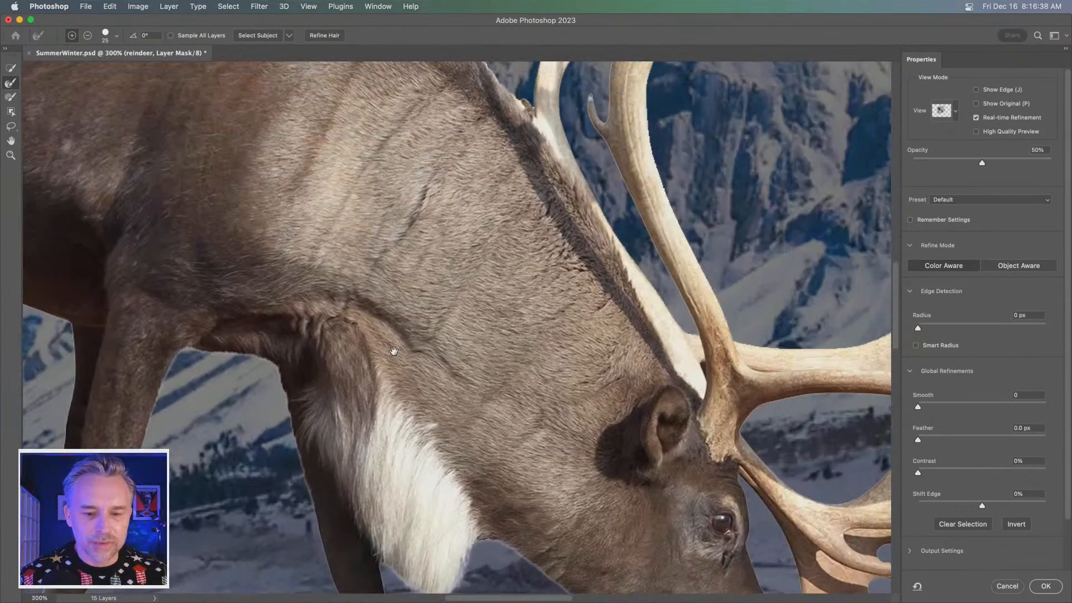
{"action": "mouse_move", "coordinate": [492, 213]}
{"action": "left_mouse_down"}
{"action": "mouse_move", "coordinate": [494, 275]}
{"action": "mouse_move", "coordinate": [458, 303]}
{"action": "left_mouse_up"}
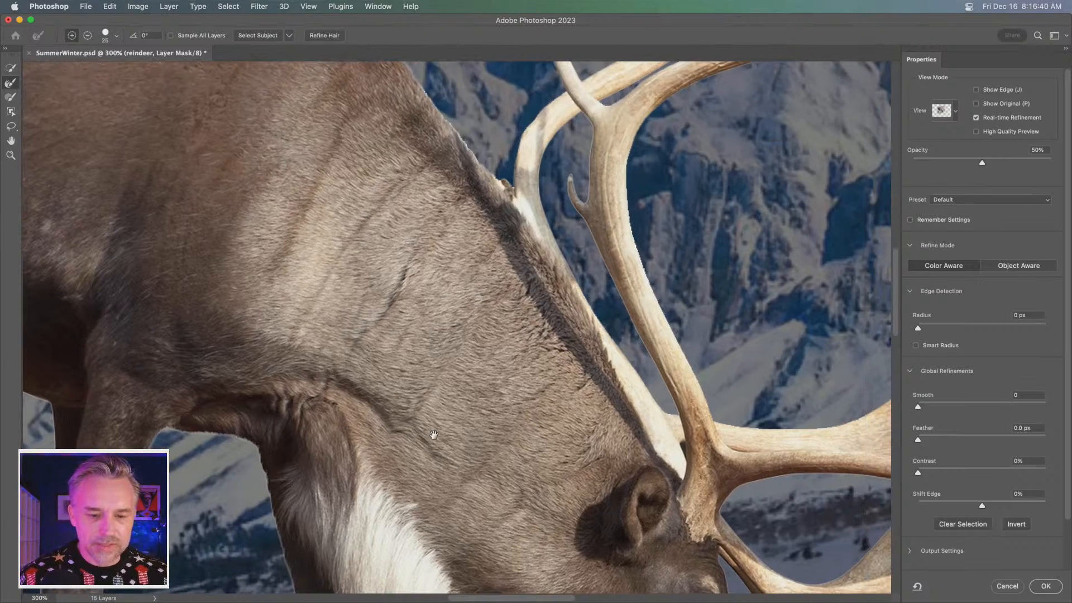
{"action": "left_click_drag", "start_coordinate": [434, 434], "coordinate": [567, 233]}
{"action": "key", "text": "super+minus"}
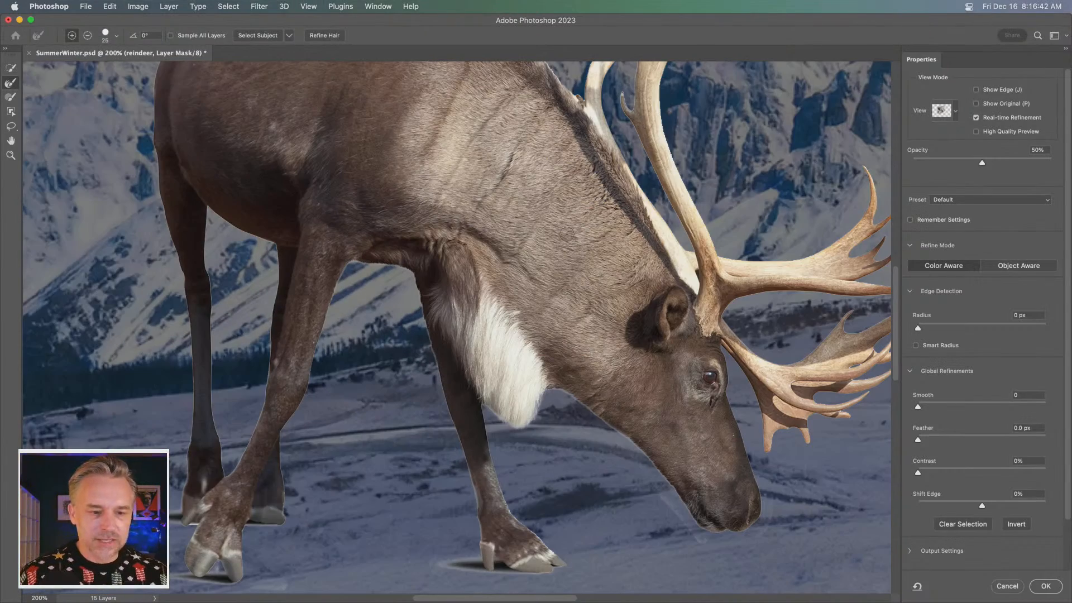
{"action": "key", "text": "super+minus"}
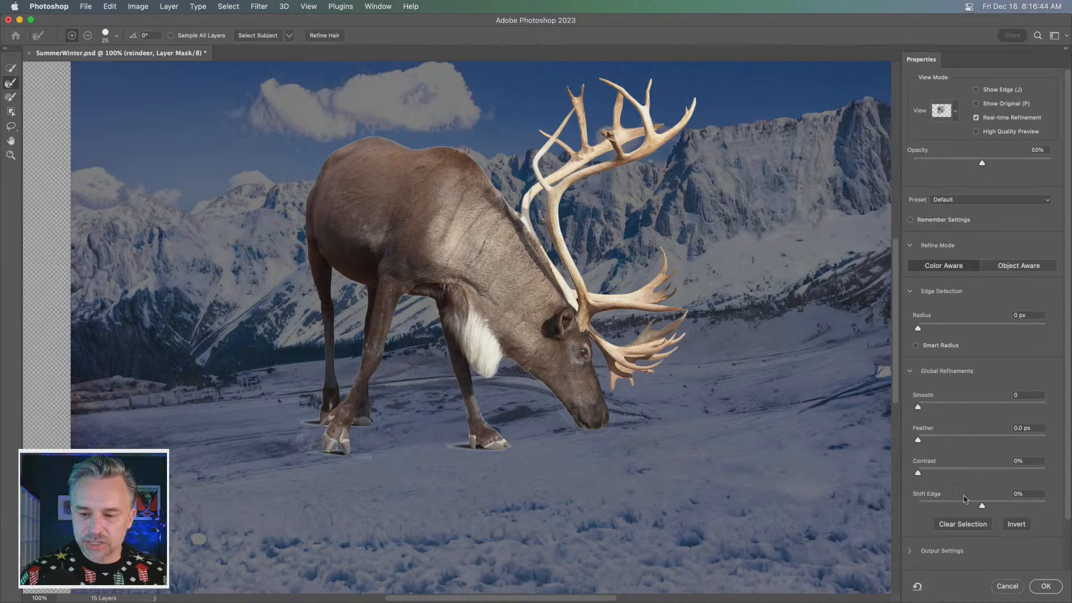
Step: Contract the mask by setting Shift Edge to -34% and check the edges around the back and antlers
{"action": "left_click_drag", "start_coordinate": [981, 505], "coordinate": [975, 506]}
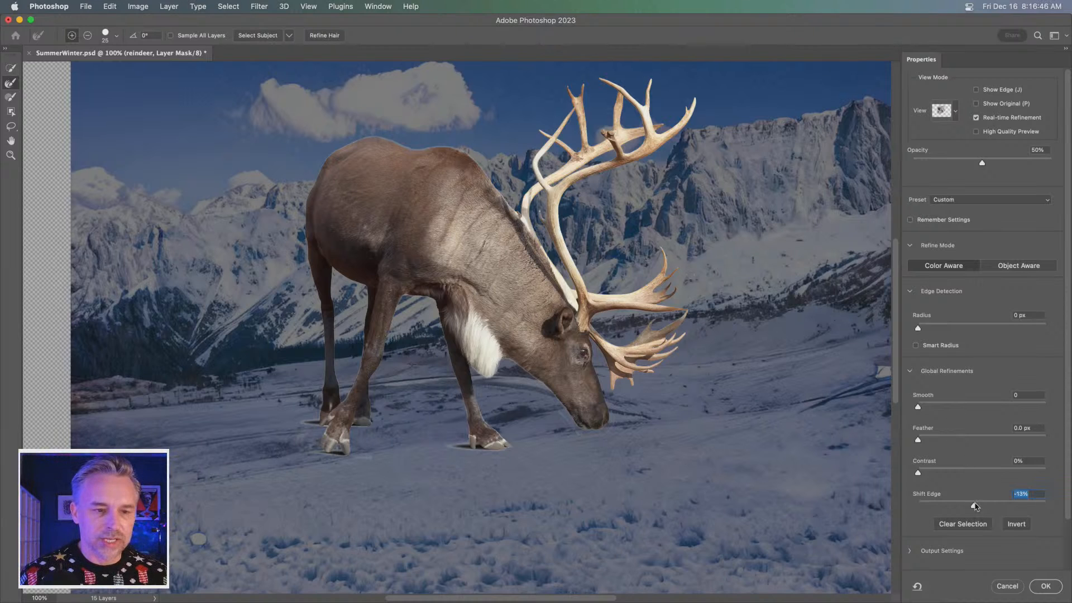
{"action": "key", "text": "super+plus"}
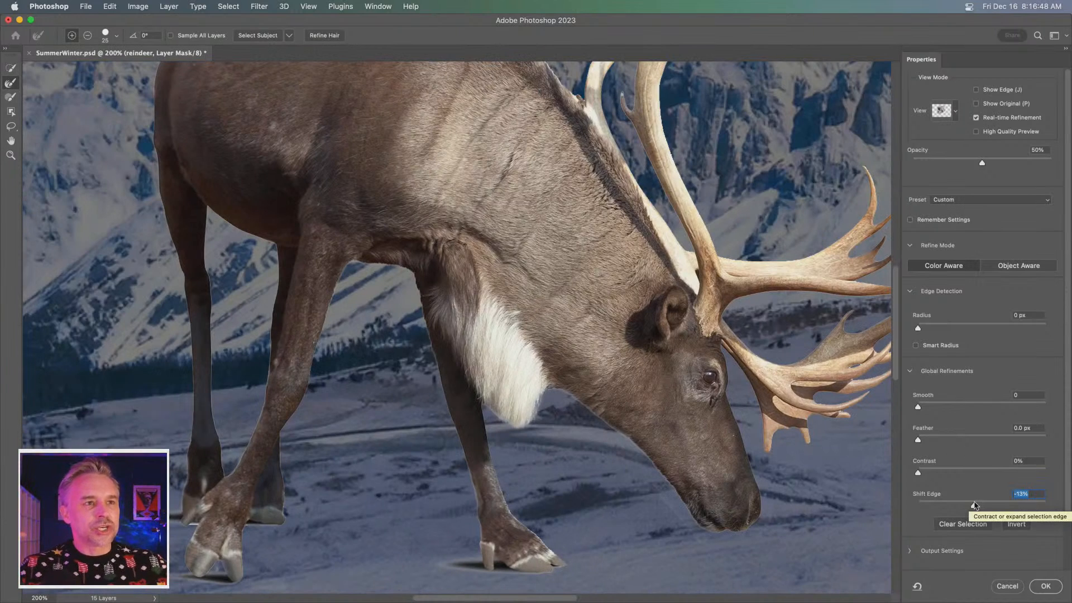
{"action": "mouse_move", "coordinate": [974, 505]}
{"action": "left_mouse_down"}
{"action": "mouse_move", "coordinate": [884, 511]}
{"action": "mouse_move", "coordinate": [960, 507]}
{"action": "left_mouse_up"}
{"action": "left_click_drag", "start_coordinate": [640, 379], "coordinate": [533, 494]}
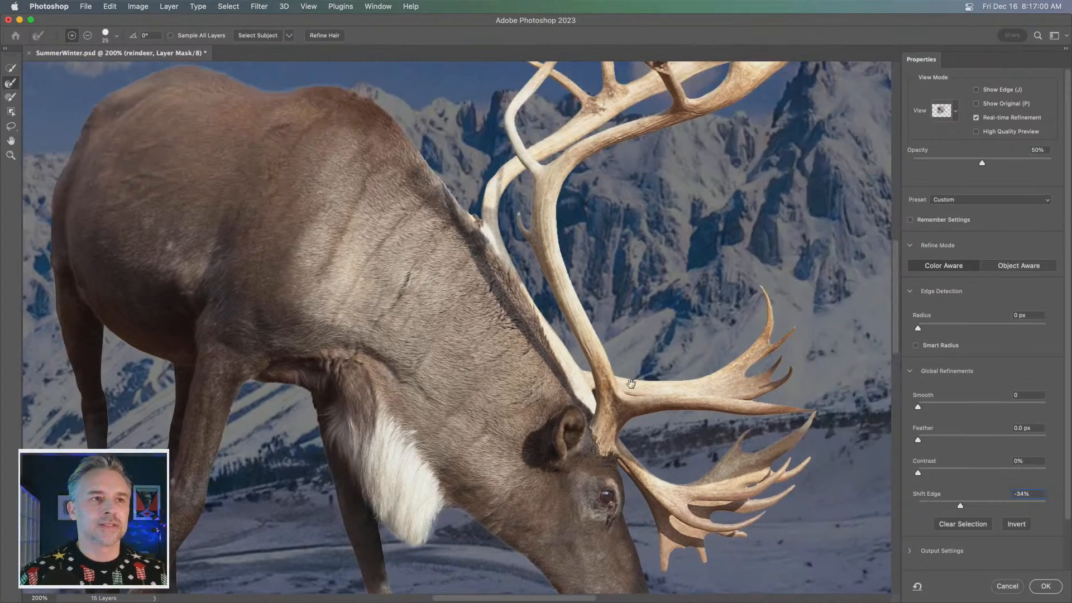
Step: Accept the refined layer mask and convert the masked reindeer layer into a Smart Object
{"action": "left_click_drag", "start_coordinate": [624, 386], "coordinate": [647, 254]}
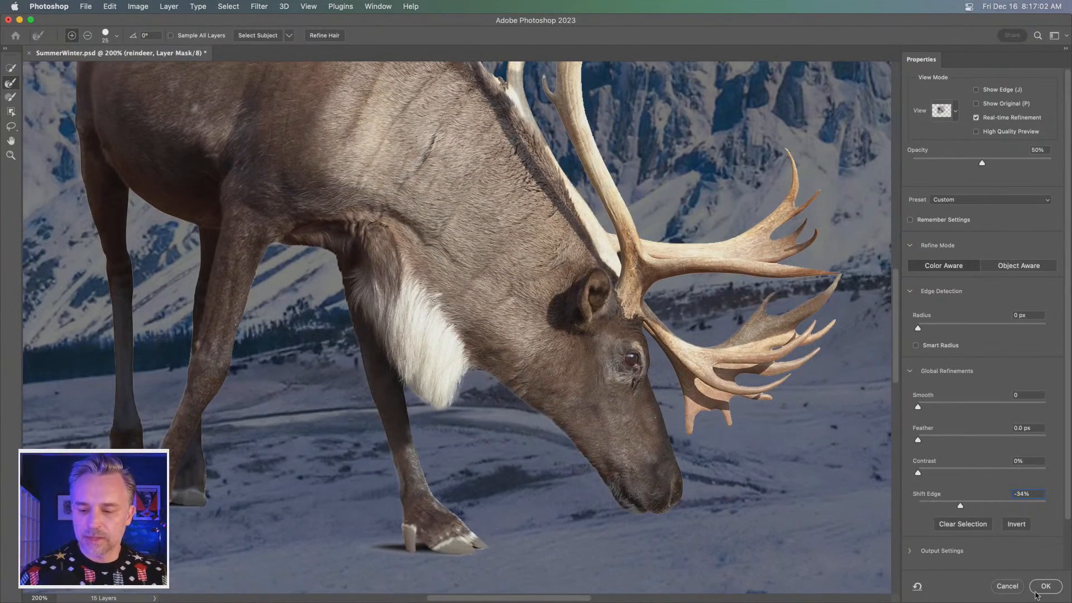
{"action": "left_click", "coordinate": [1045, 585]}
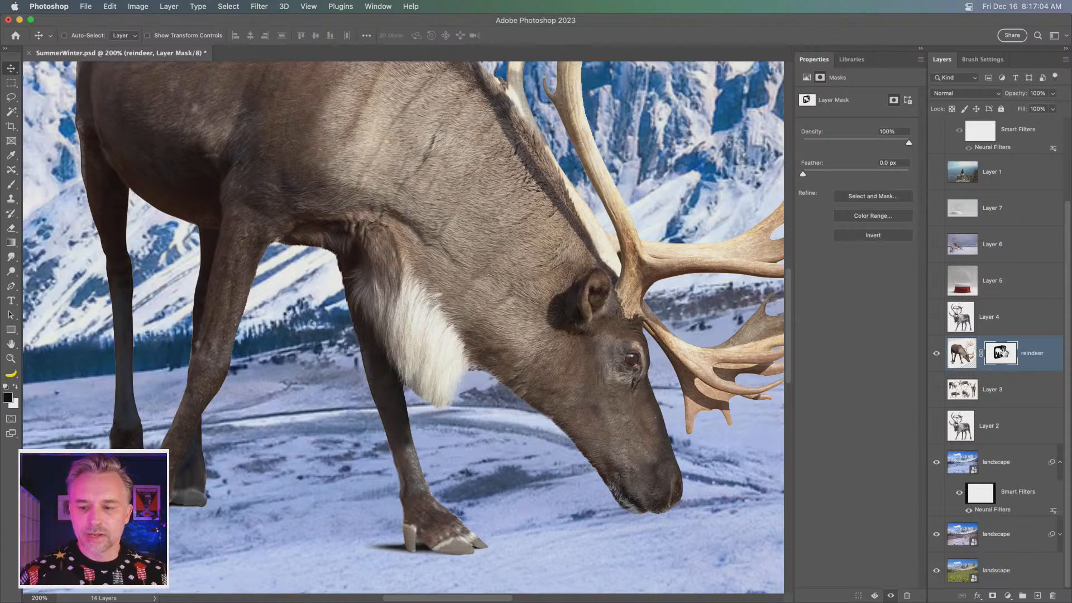
{"action": "left_click", "coordinate": [1016, 352]}
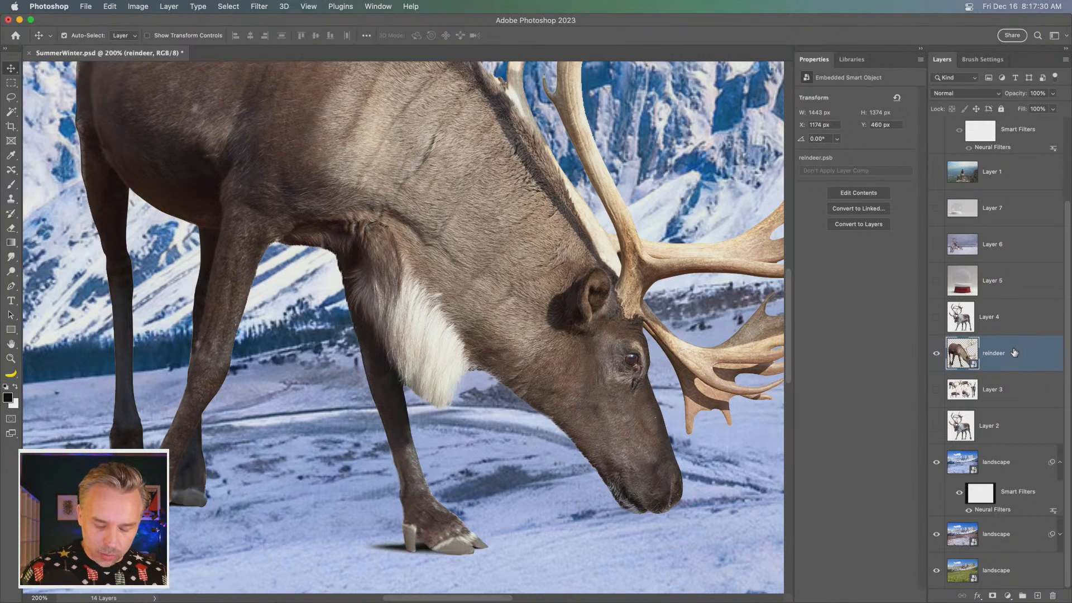
Step: Frame the whole reindeer in its landscape and collapse the layer properties to enlarge the canvas area
{"action": "key", "text": "super+minus"}
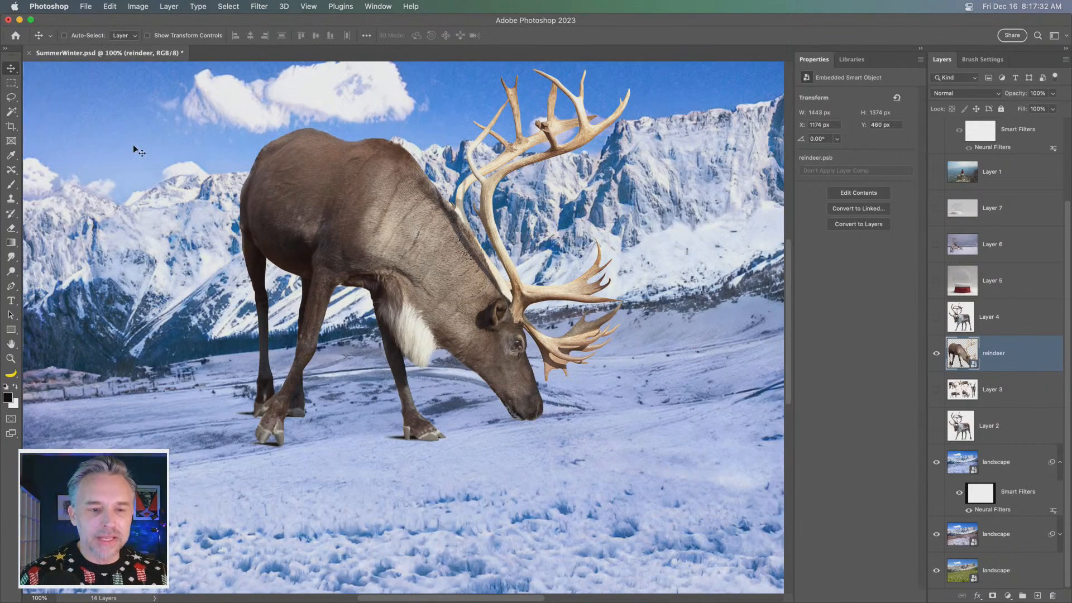
{"action": "left_click_drag", "start_coordinate": [345, 141], "coordinate": [341, 223]}
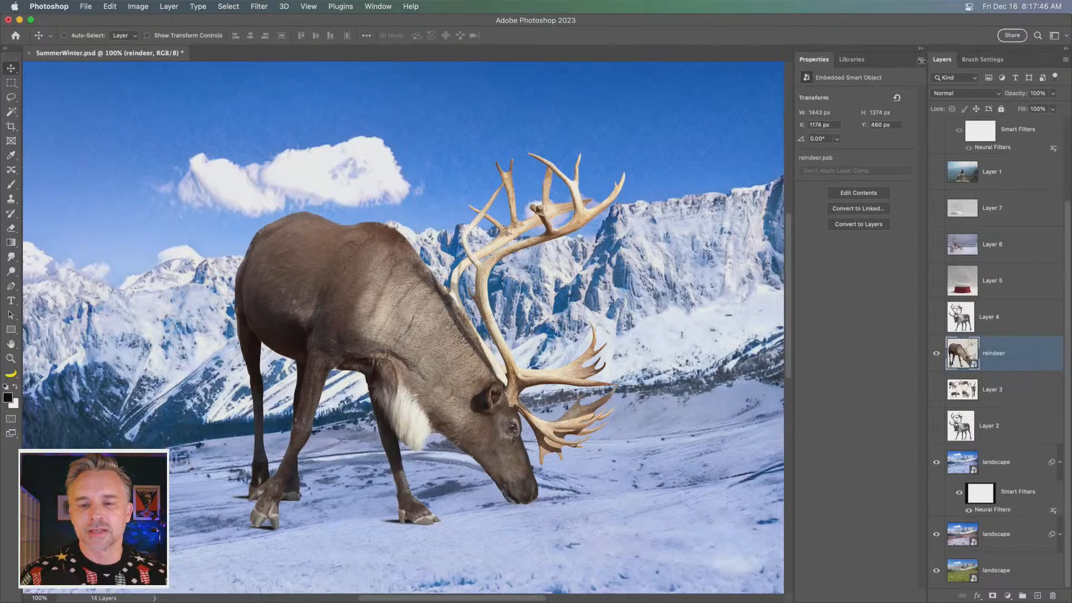
{"action": "left_click_drag", "start_coordinate": [927, 62], "coordinate": [913, 61]}
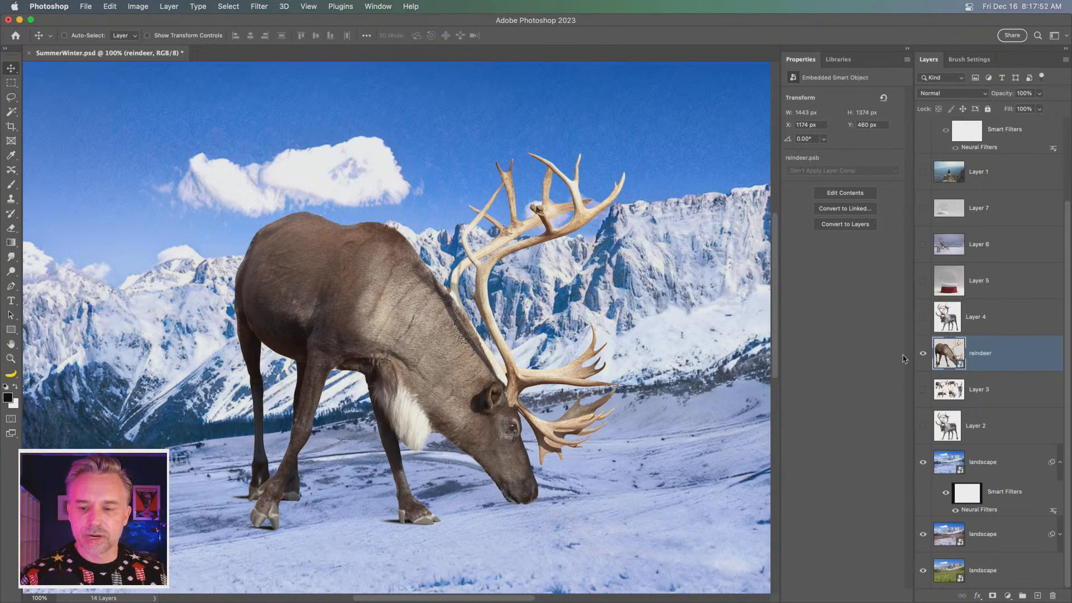
{"action": "left_click", "coordinate": [907, 50]}
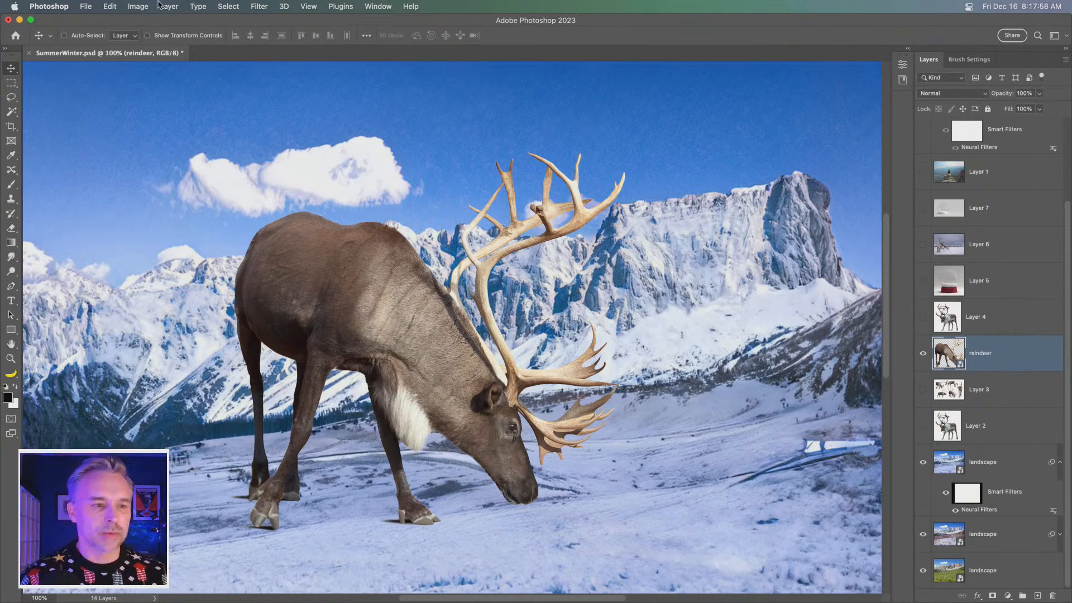
Step: Enable the Harmonization neural filter on the reindeer, using the uppermost landscape layer as the reference image
{"action": "left_click", "coordinate": [258, 8]}
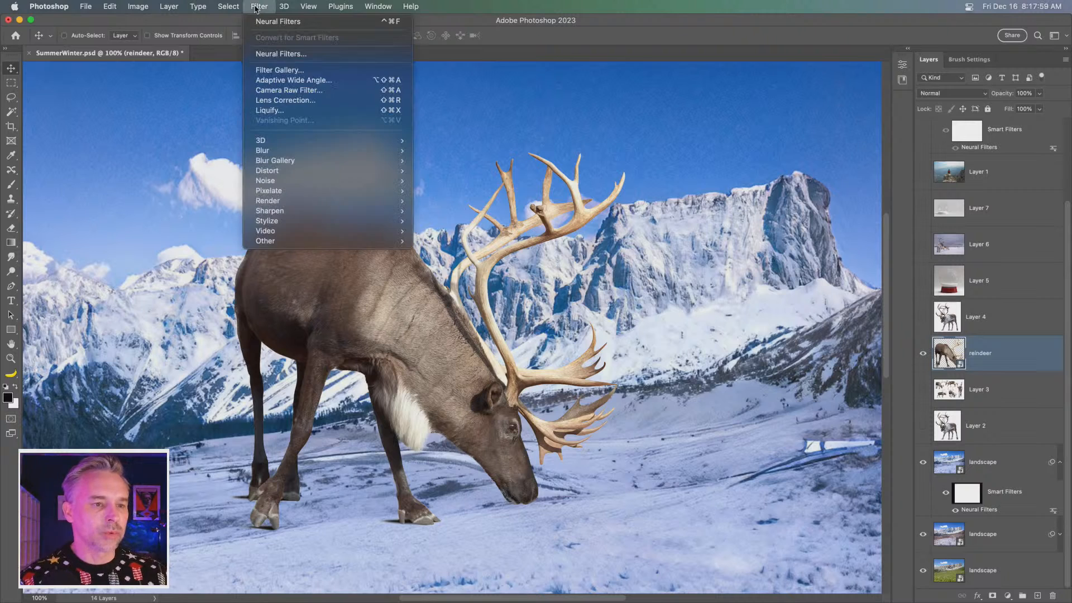
{"action": "left_click", "coordinate": [262, 56]}
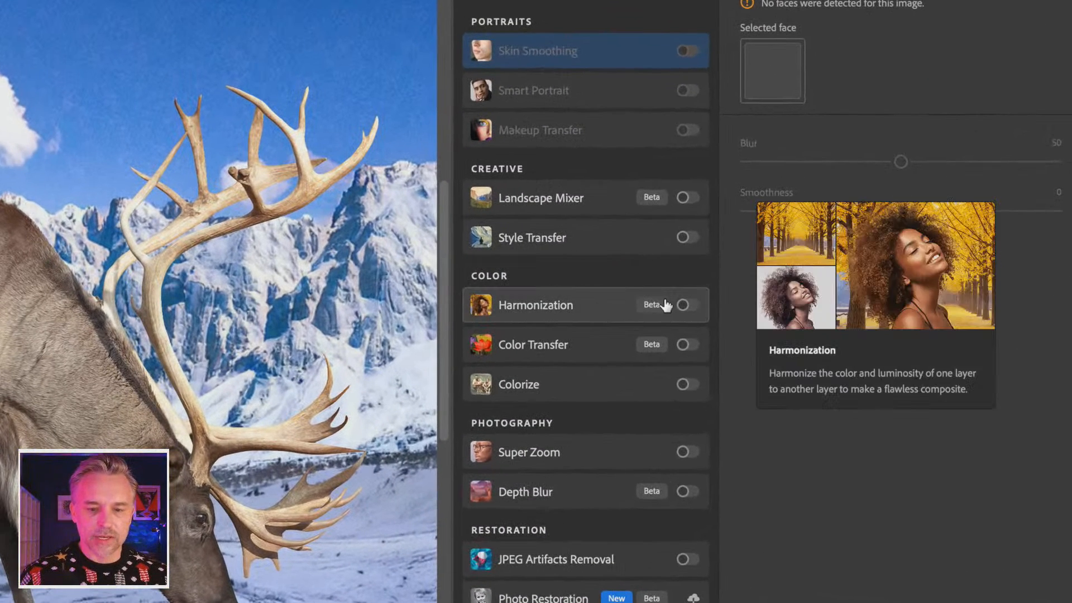
{"action": "left_click", "coordinate": [684, 305]}
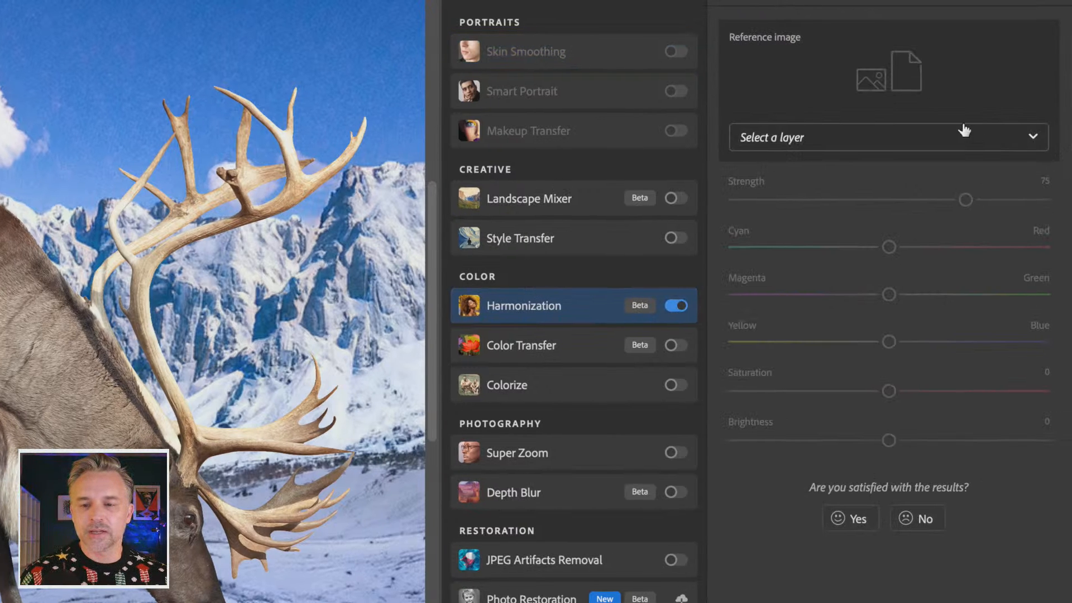
{"action": "left_click", "coordinate": [964, 142]}
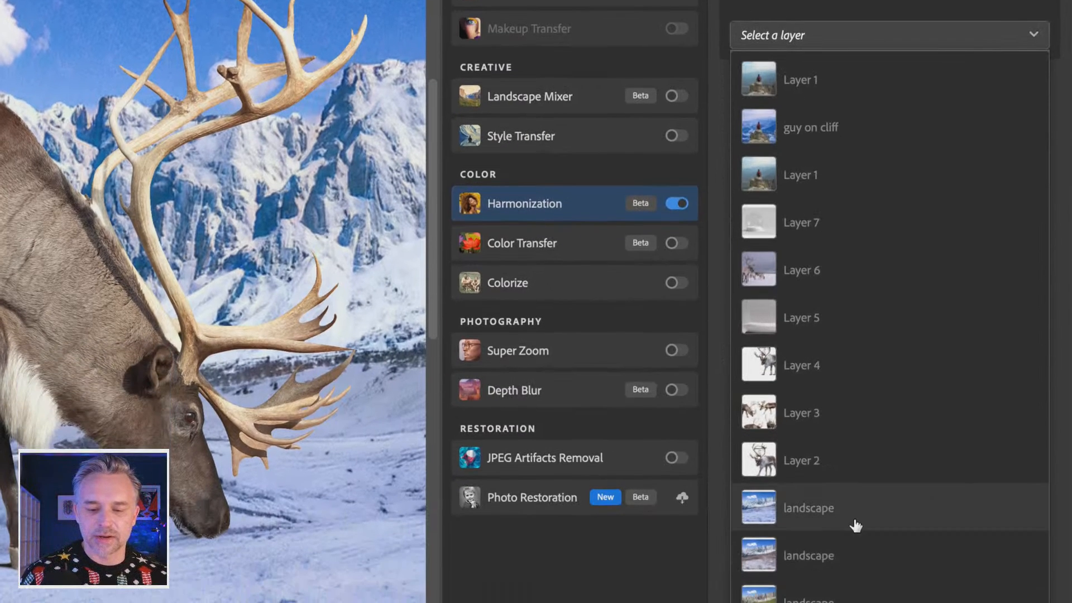
{"action": "left_click", "coordinate": [854, 508]}
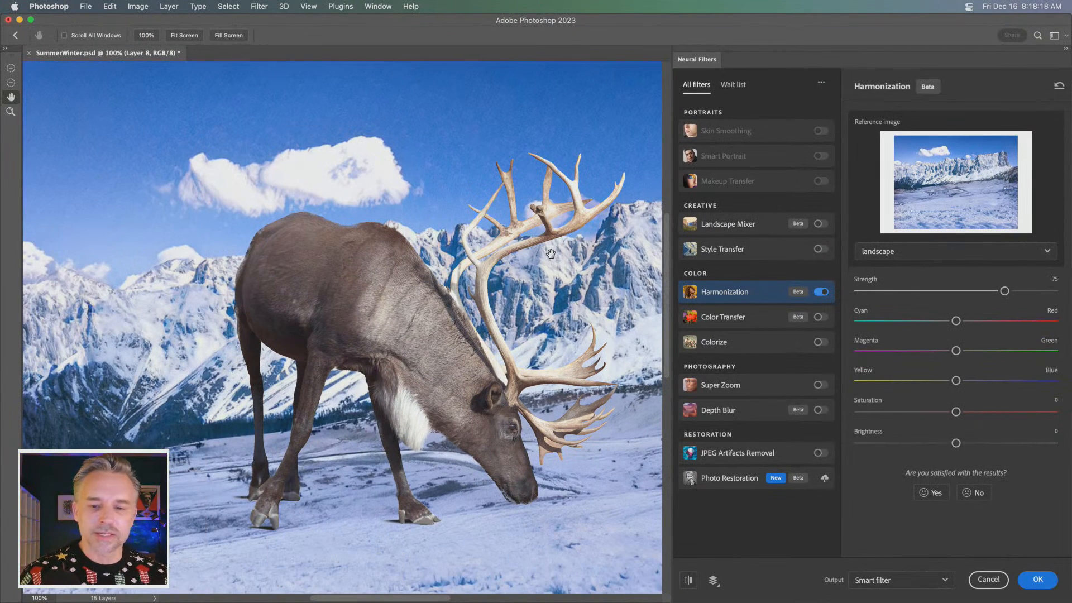
Step: Try raising the Harmonization strength to 100, comparing the reindeer before and after the filter along the way
{"action": "left_click_drag", "start_coordinate": [1004, 291], "coordinate": [1042, 290]}
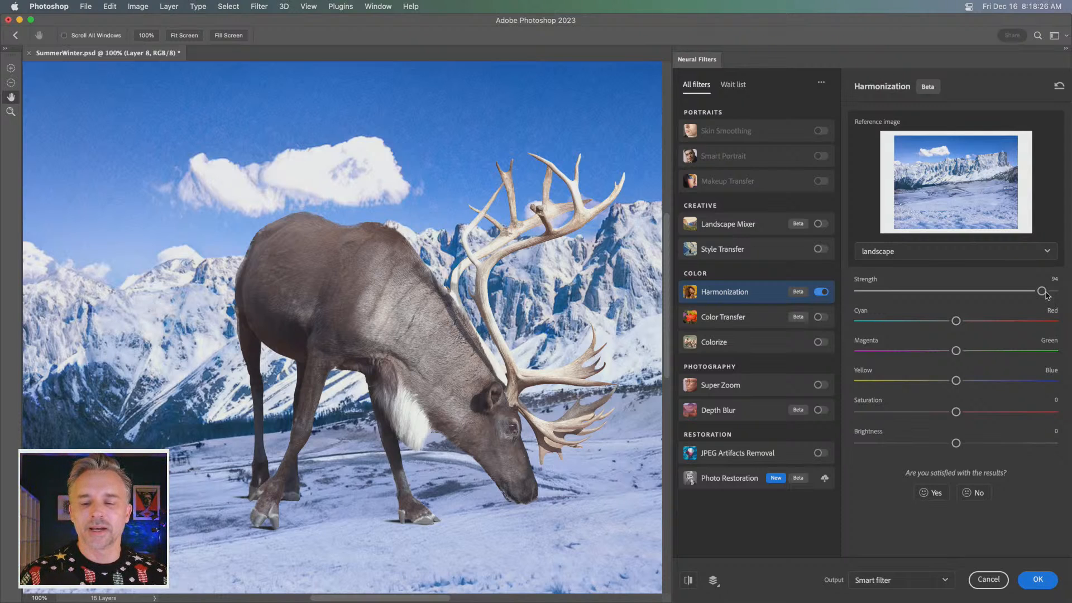
{"action": "left_click_drag", "start_coordinate": [1042, 291], "coordinate": [1038, 292]}
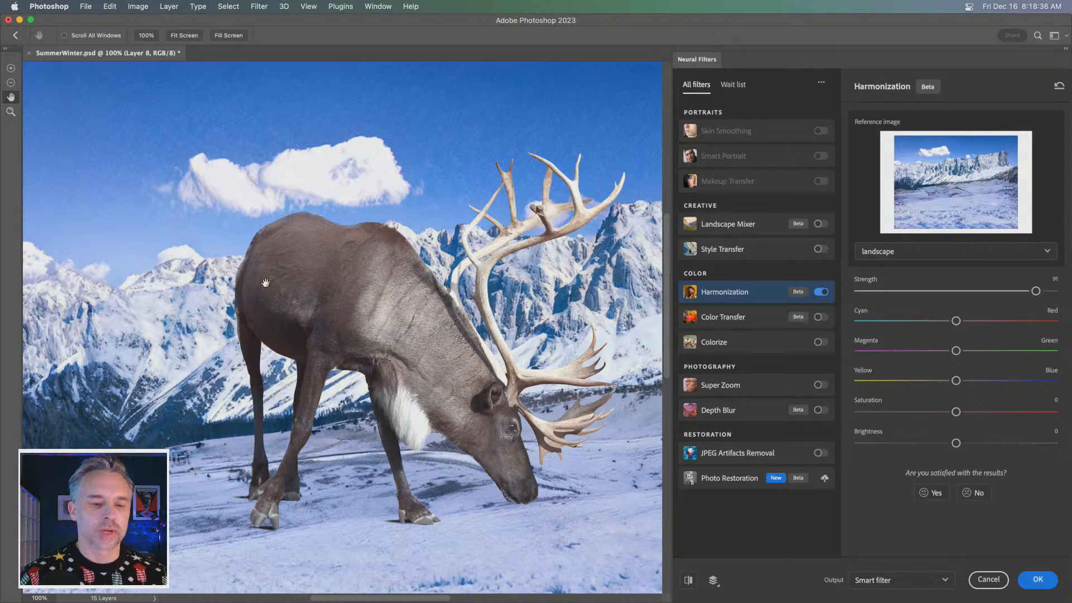
{"action": "left_click", "coordinate": [688, 581]}
{"action": "left_click", "coordinate": [688, 580]}
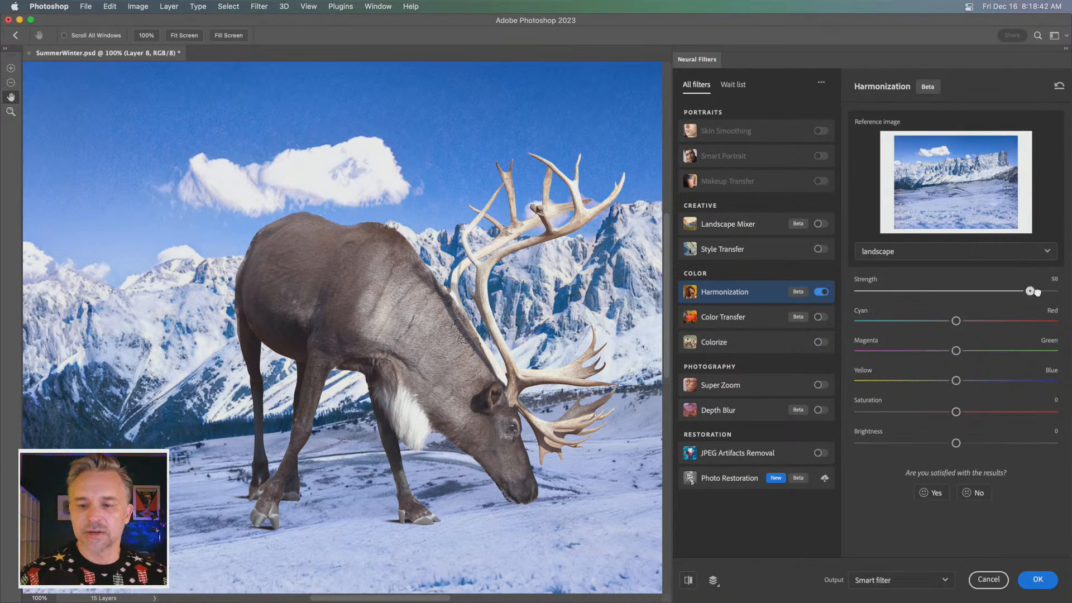
{"action": "left_click_drag", "start_coordinate": [1035, 290], "coordinate": [1069, 289]}
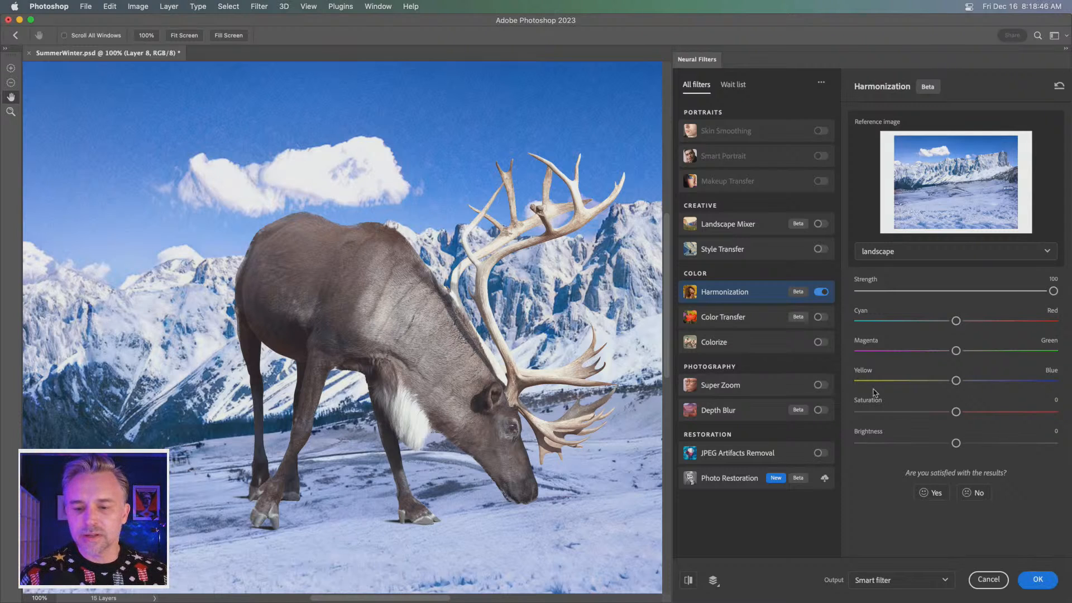
Step: Tune the Harmonization colors with a very slight shift toward cyan and a neutral yellow-blue balance
{"action": "left_click", "coordinate": [946, 381]}
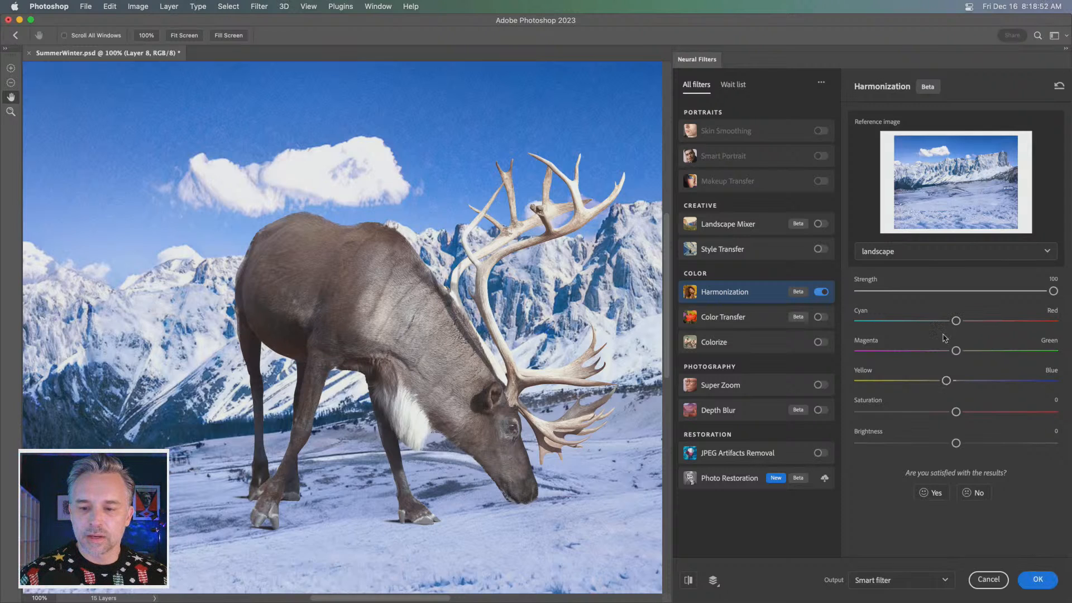
{"action": "left_click", "coordinate": [969, 382]}
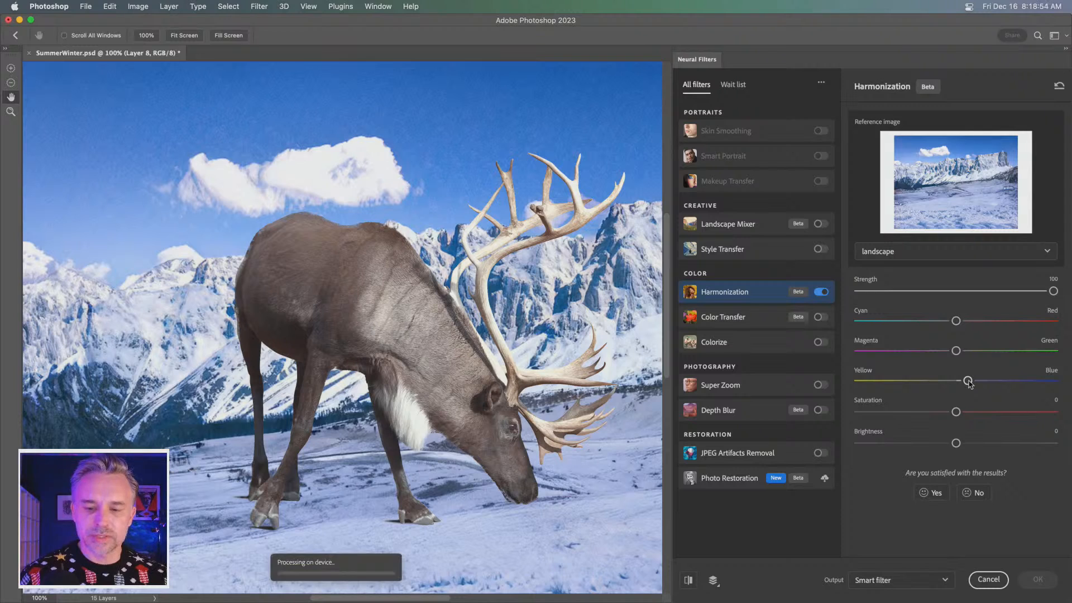
{"action": "left_click", "coordinate": [944, 321]}
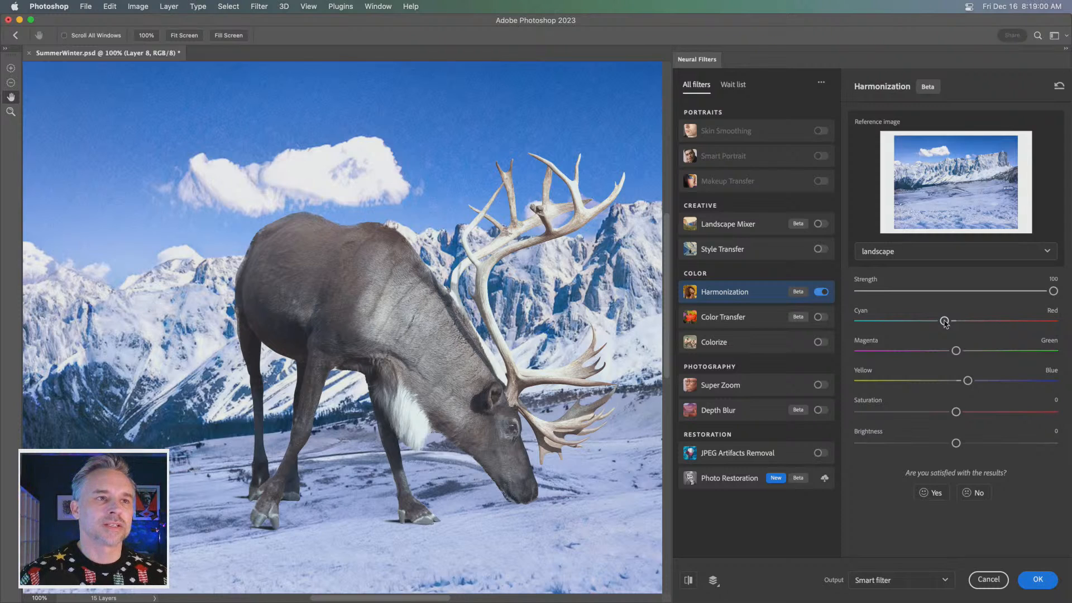
{"action": "left_click_drag", "start_coordinate": [945, 322], "coordinate": [952, 321]}
{"action": "left_click", "coordinate": [961, 381]}
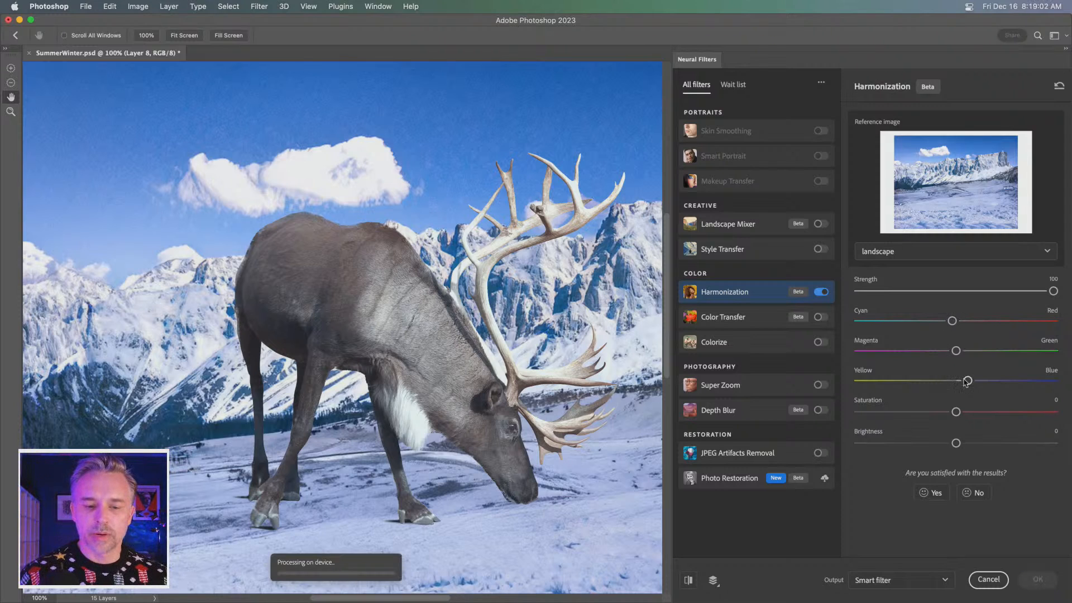
{"action": "left_click", "coordinate": [956, 382]}
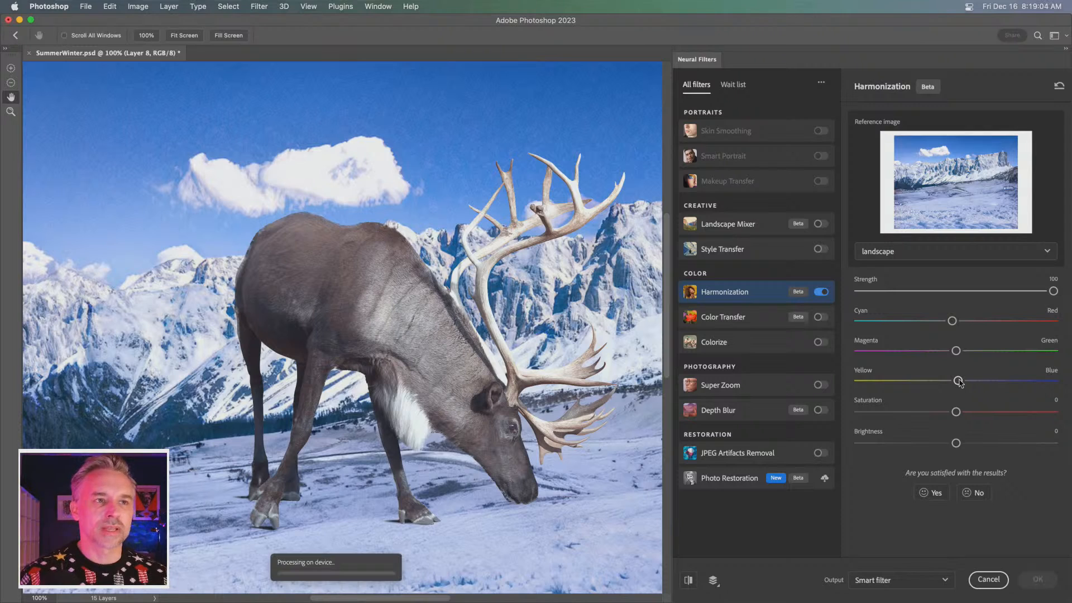
{"action": "left_click_drag", "start_coordinate": [952, 321], "coordinate": [954, 321]}
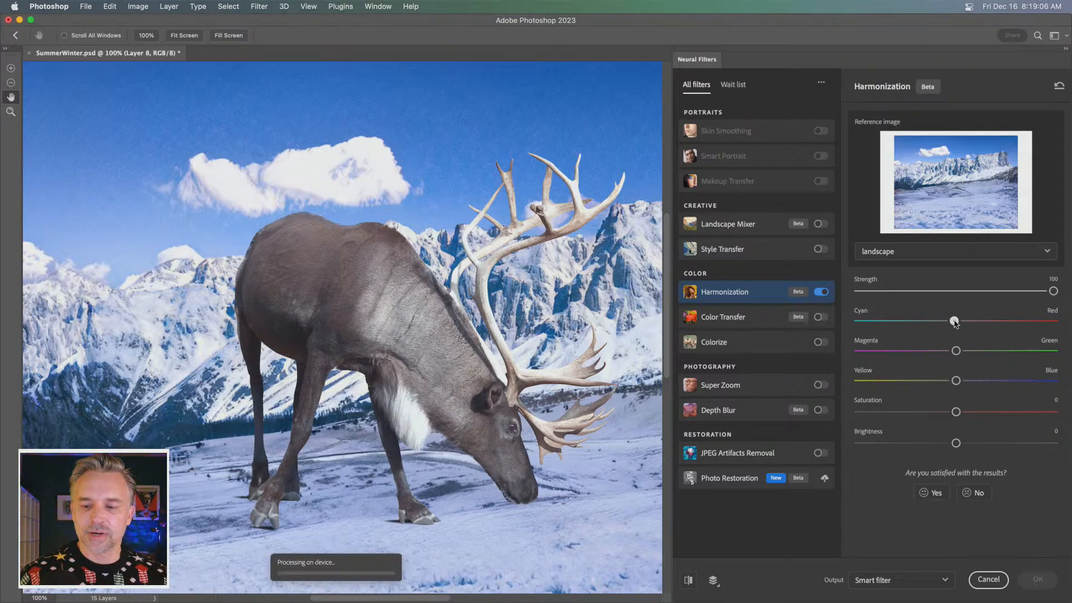
Step: Set the Harmonization strength to 95, apply it as a smart filter and check the reindeer up close
{"action": "left_click_drag", "start_coordinate": [1052, 291], "coordinate": [1040, 291]}
{"action": "left_click", "coordinate": [1047, 291]}
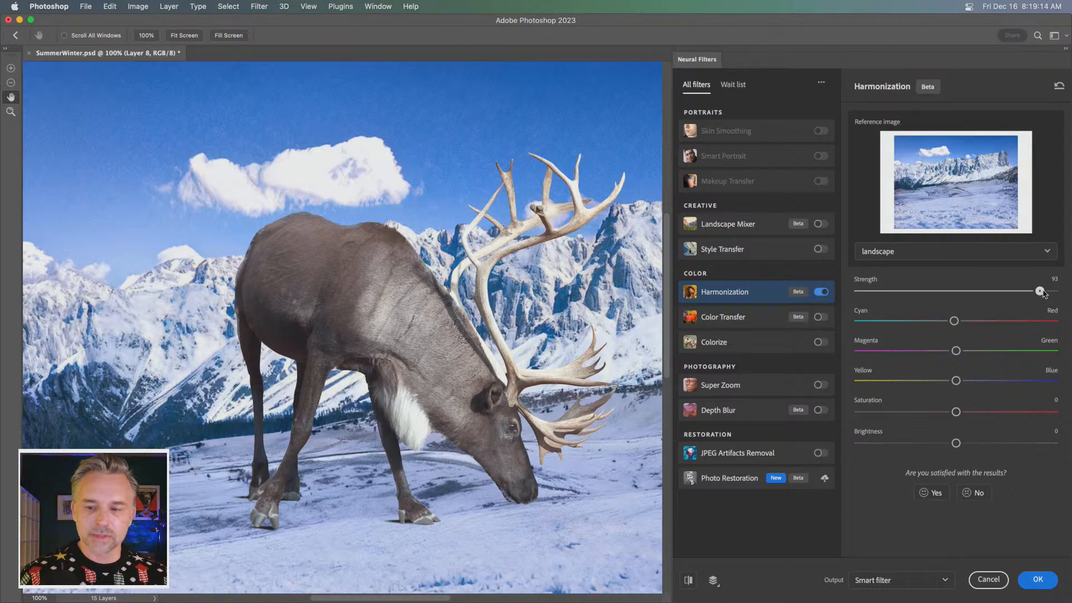
{"action": "left_click", "coordinate": [1043, 291]}
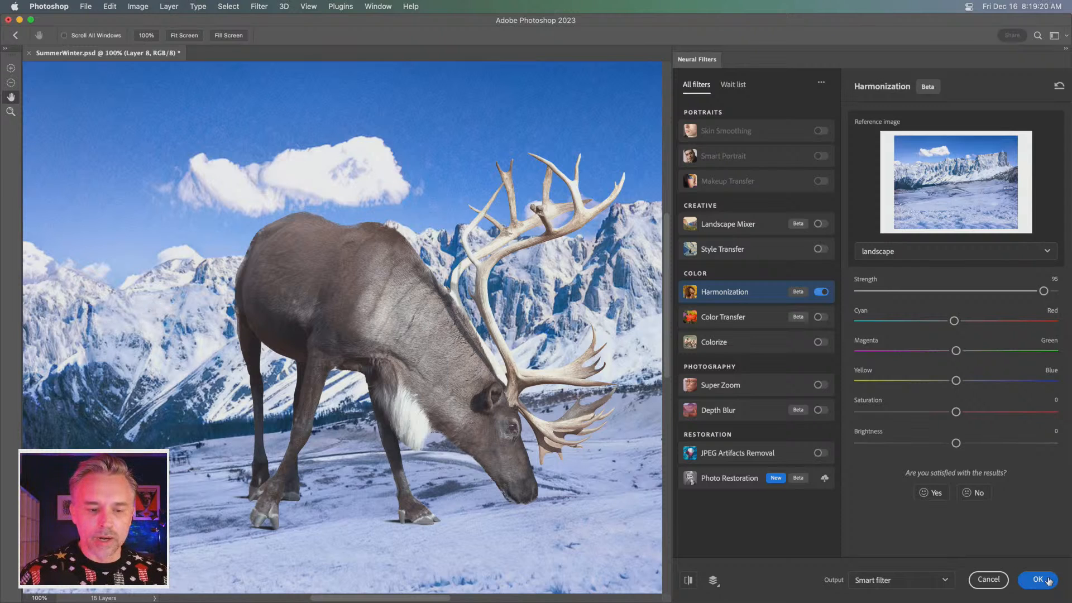
{"action": "left_click", "coordinate": [1048, 580]}
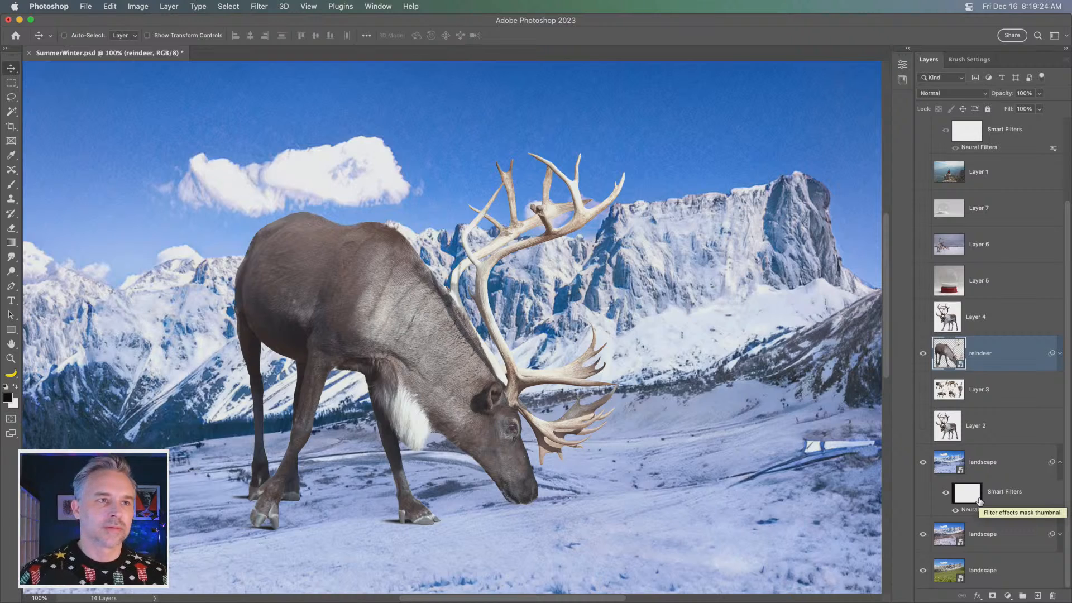
{"action": "key", "text": "super+equal"}
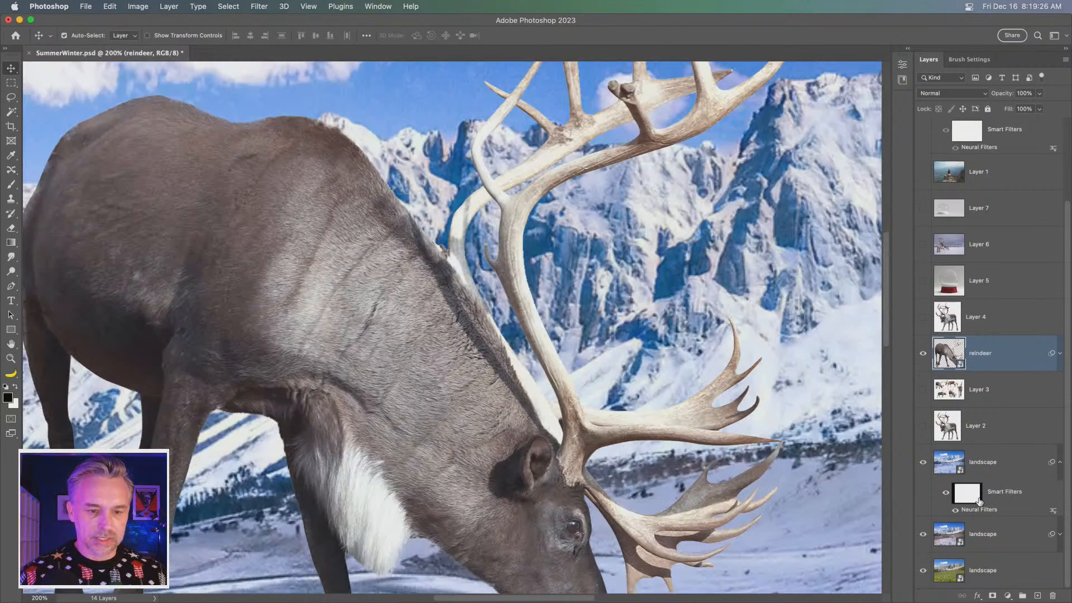
{"action": "key", "text": "super+minus"}
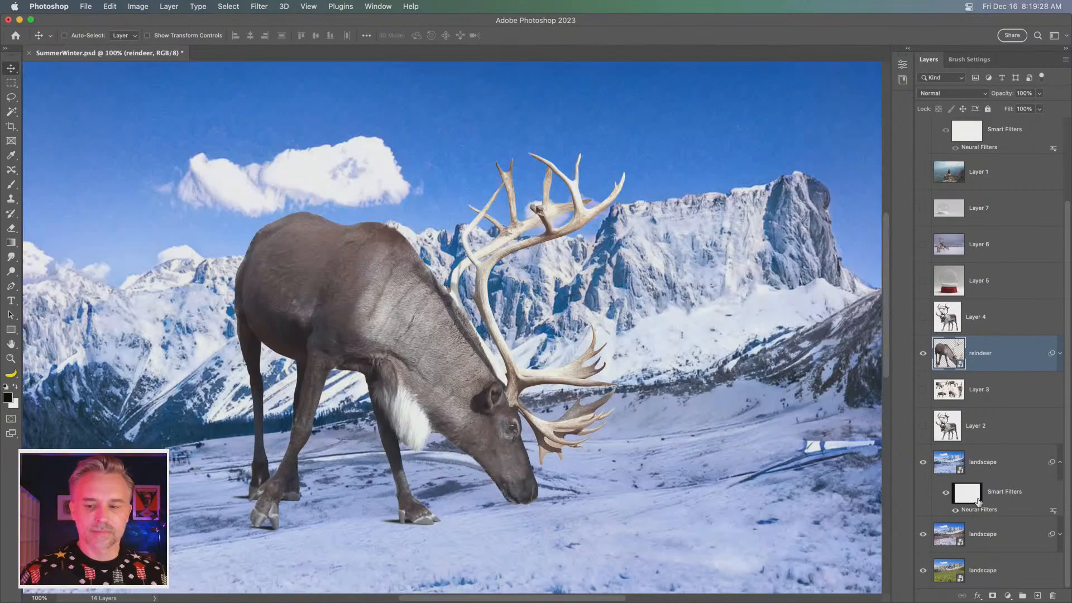
Step: Expand the reindeer's smart filters and move the reindeer sideways so its antlers overlap the large rocky peak
{"action": "left_click", "coordinate": [1060, 354]}
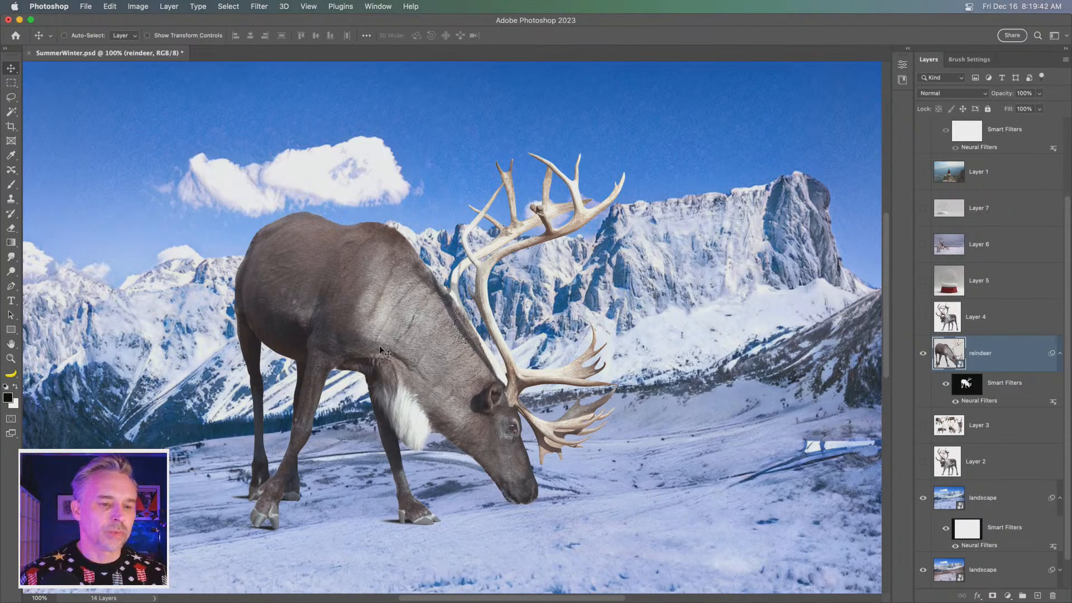
{"action": "left_click_drag", "start_coordinate": [380, 345], "coordinate": [551, 267]}
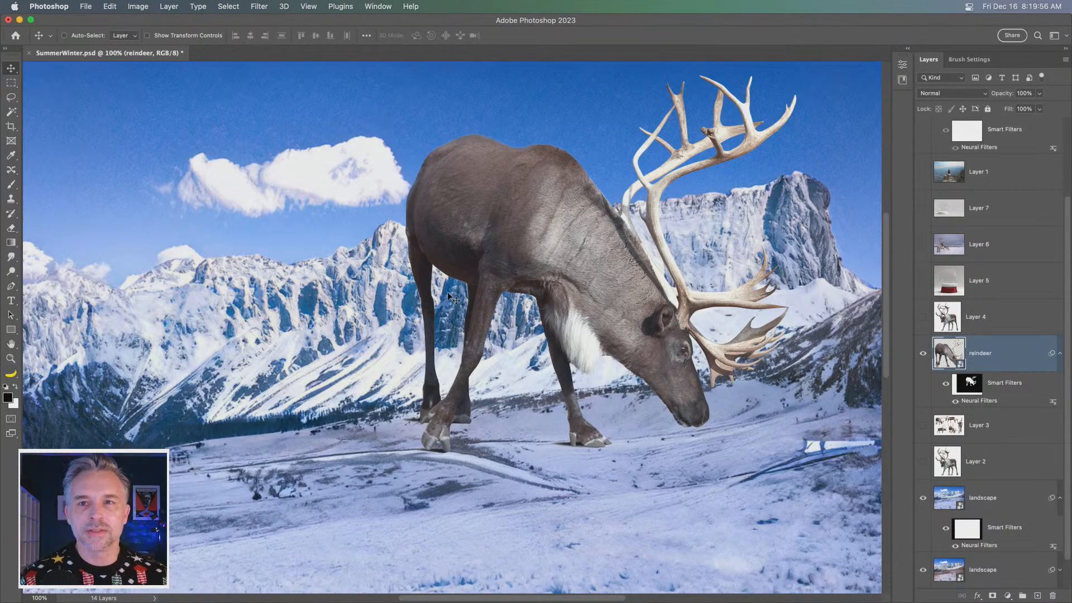
{"action": "left_click_drag", "start_coordinate": [443, 270], "coordinate": [517, 253]}
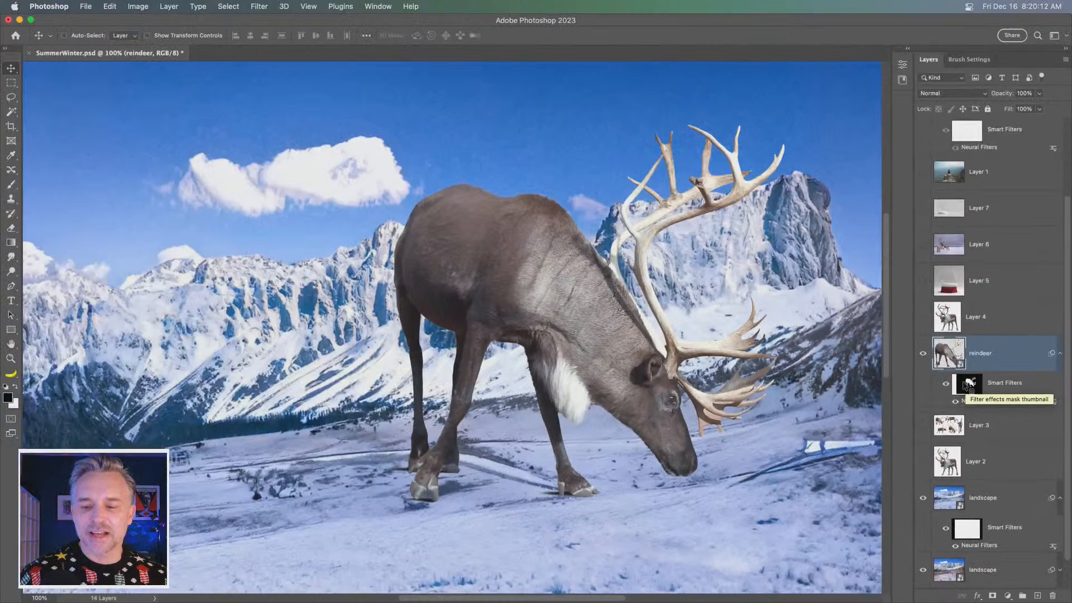
Step: Try deleting the filter mask from the reindeer's smart filters, and undo the deletion
{"action": "left_click", "coordinate": [968, 384]}
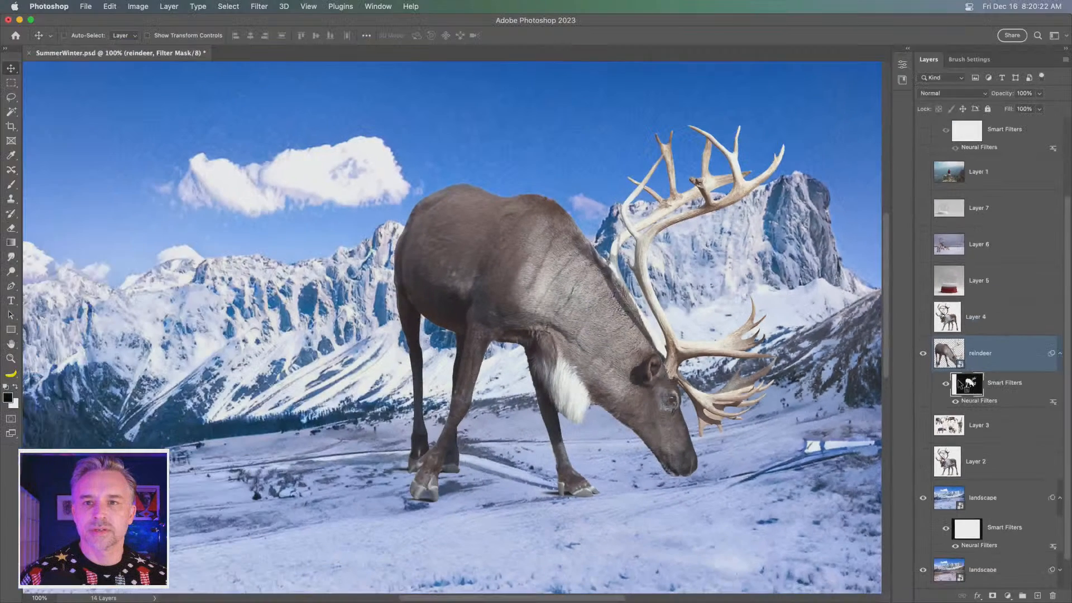
{"action": "right_click", "coordinate": [967, 384]}
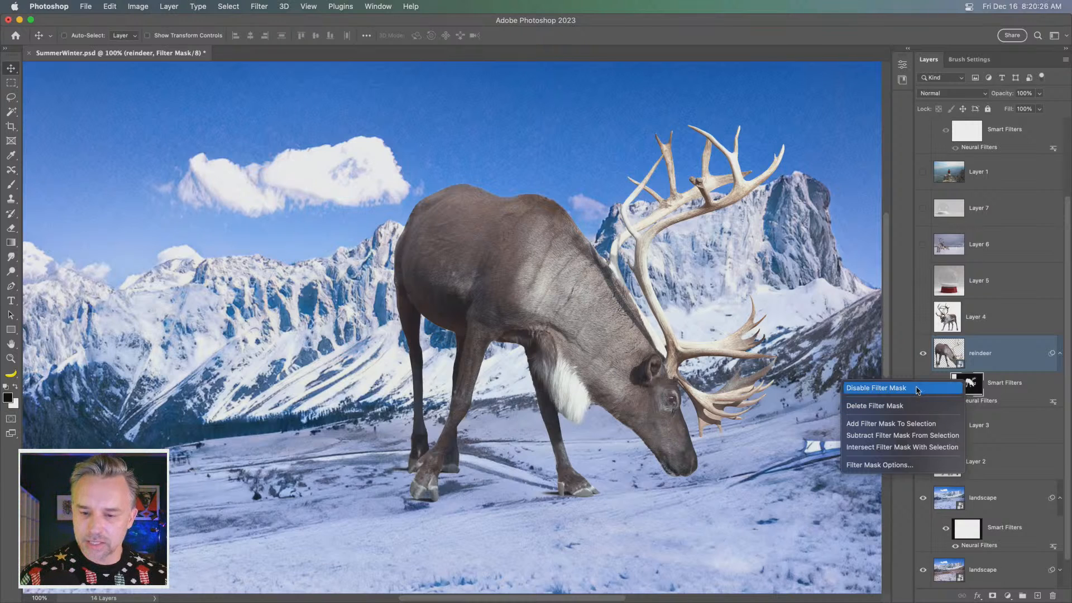
{"action": "left_click", "coordinate": [913, 407]}
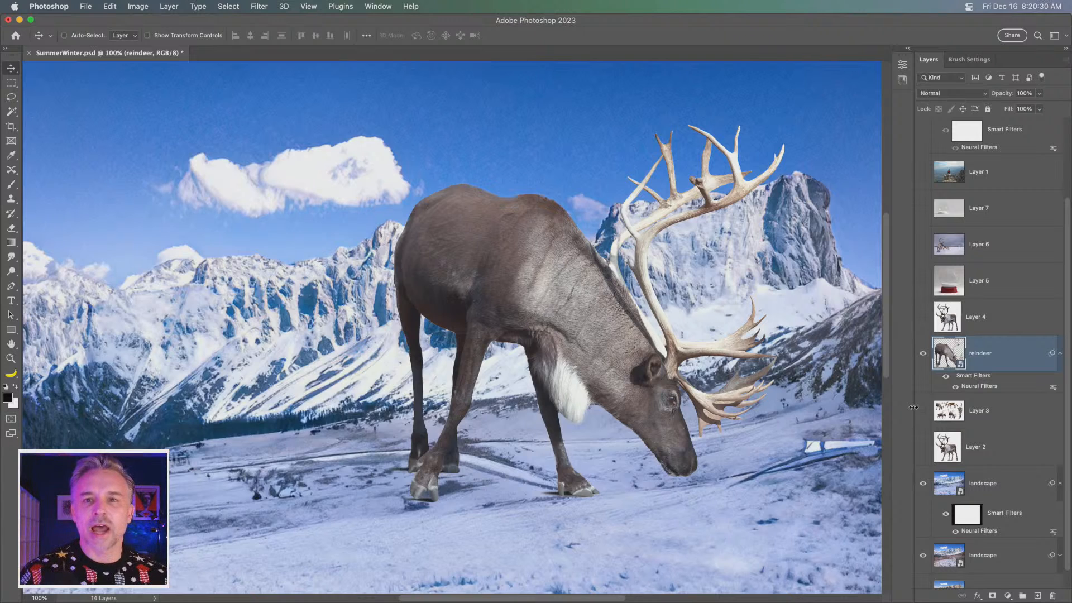
{"action": "key", "text": "super+z"}
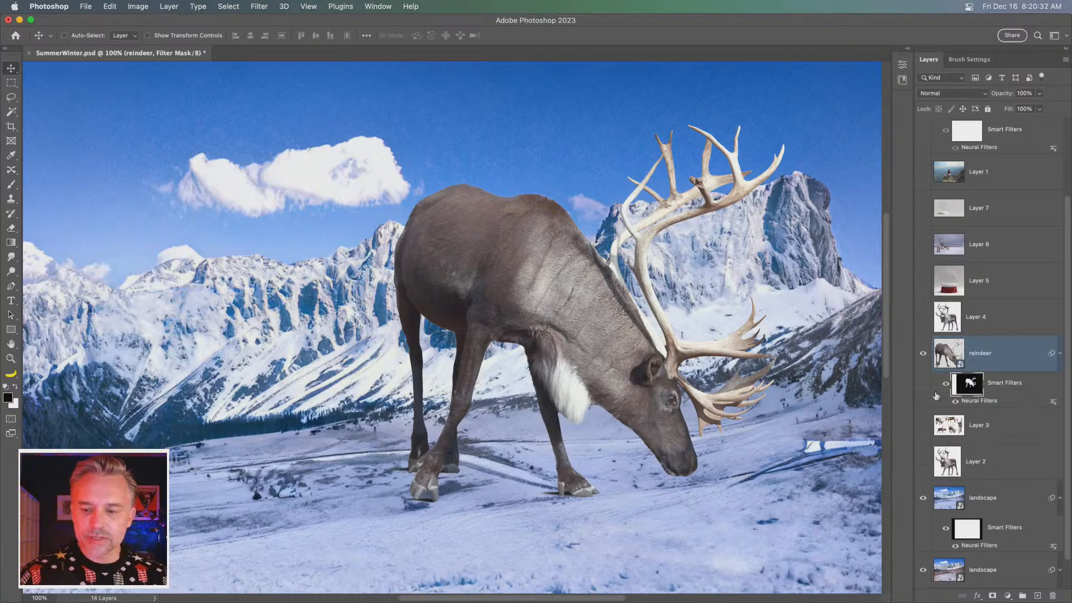
Step: Try to scale down the reindeer's filter mask with Free Transform and undo the change
{"action": "left_click_drag", "start_coordinate": [971, 392], "coordinate": [956, 364]}
{"action": "key", "text": "super+t"}
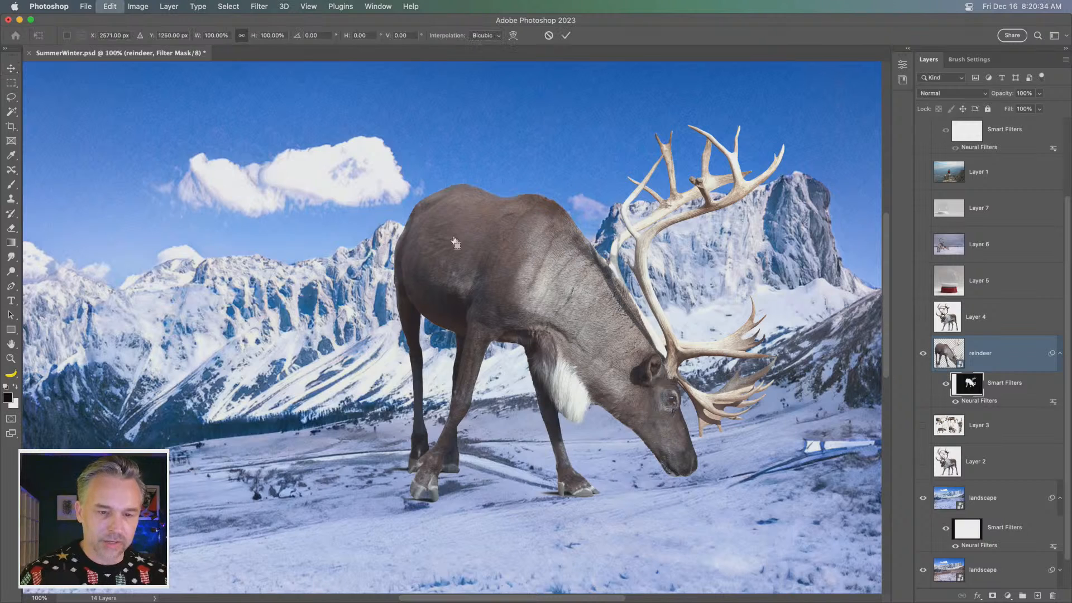
{"action": "key", "text": "super+minus"}
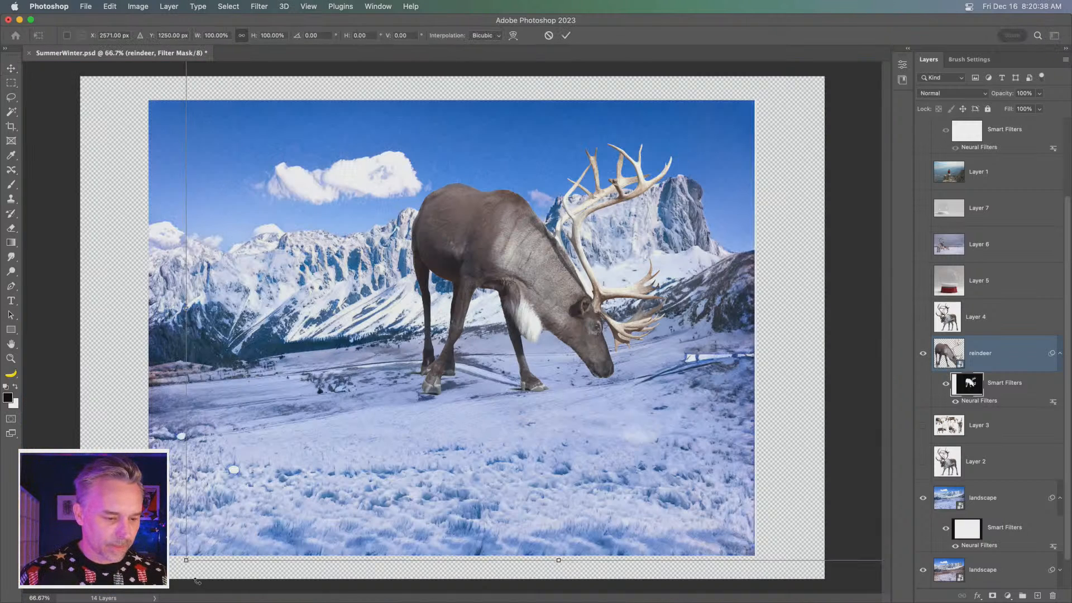
{"action": "mouse_move", "coordinate": [227, 526]}
{"action": "left_mouse_down"}
{"action": "mouse_move", "coordinate": [335, 447]}
{"action": "mouse_move", "coordinate": [237, 487]}
{"action": "mouse_move", "coordinate": [222, 507]}
{"action": "left_mouse_up"}
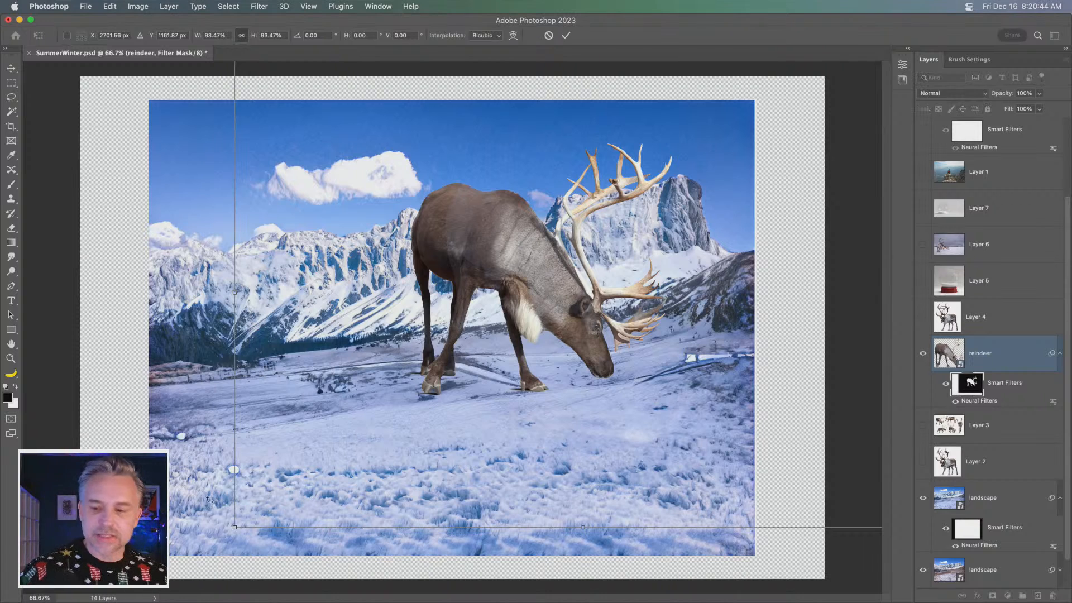
{"action": "key", "text": "super+z"}
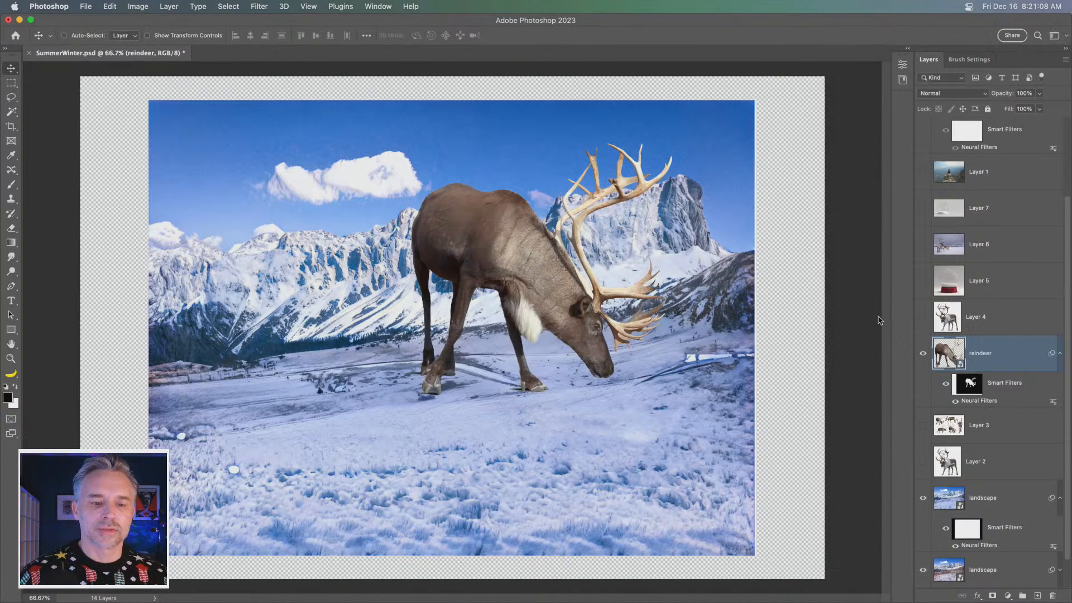
Step: Delete the filter mask from the reindeer's smart filters
{"action": "right_click", "coordinate": [971, 384]}
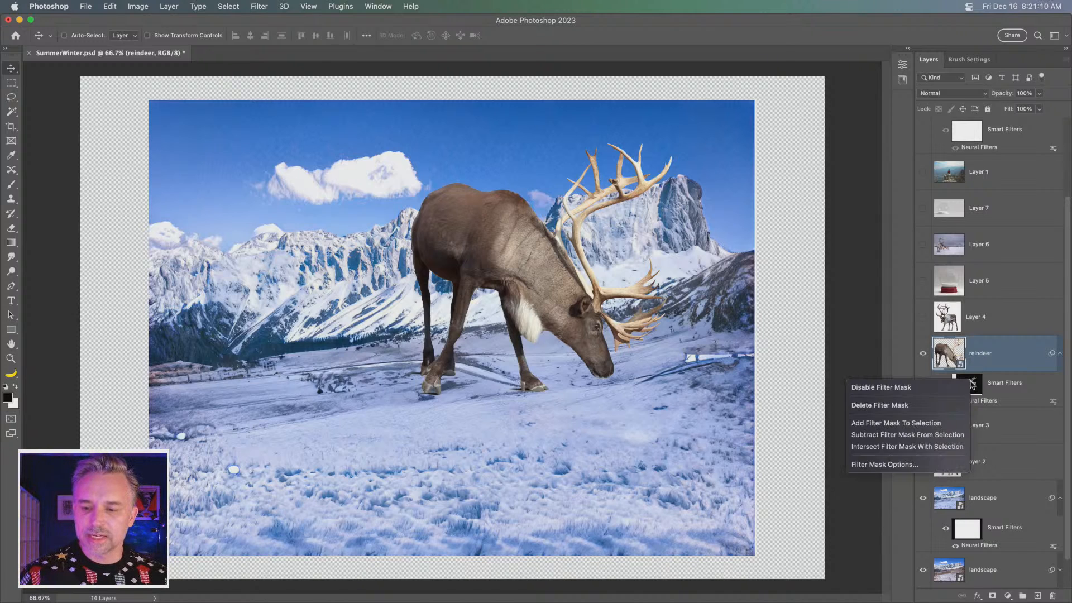
{"action": "left_click", "coordinate": [908, 406]}
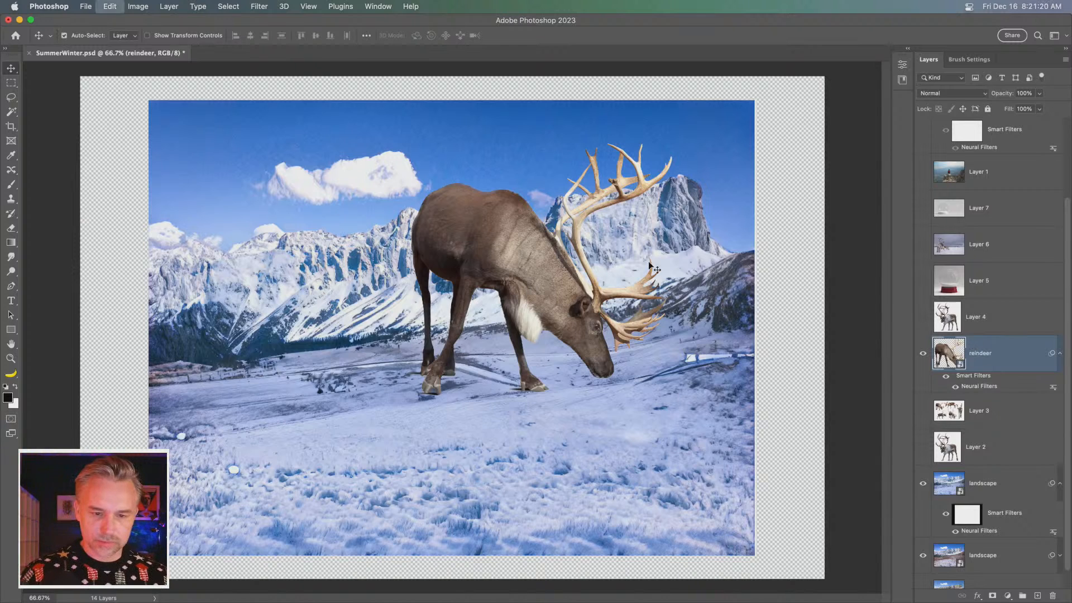
{"action": "key", "text": "super+z"}
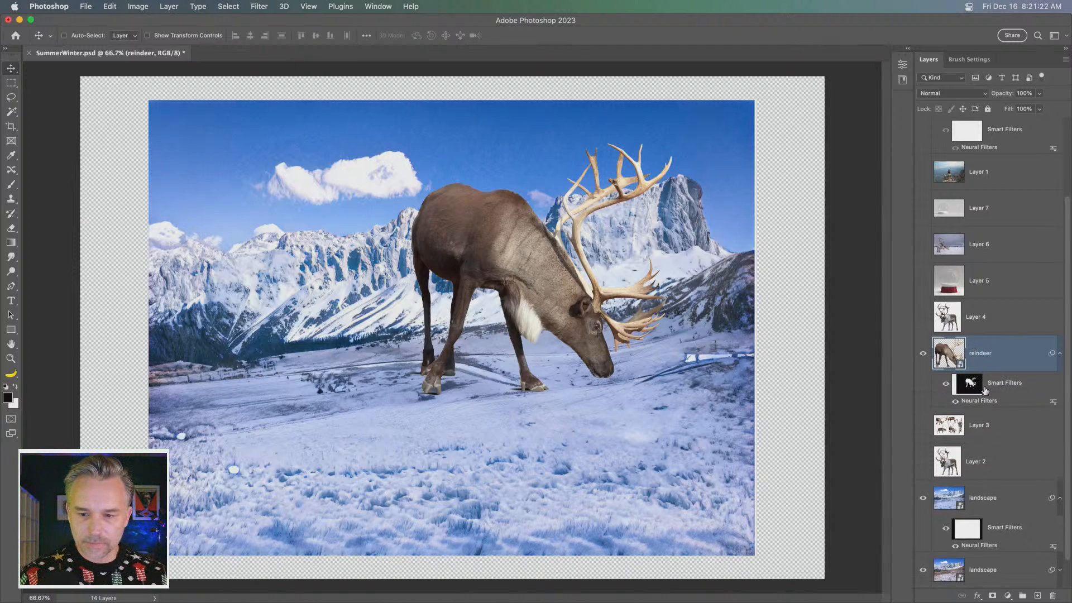
{"action": "right_click", "coordinate": [969, 385]}
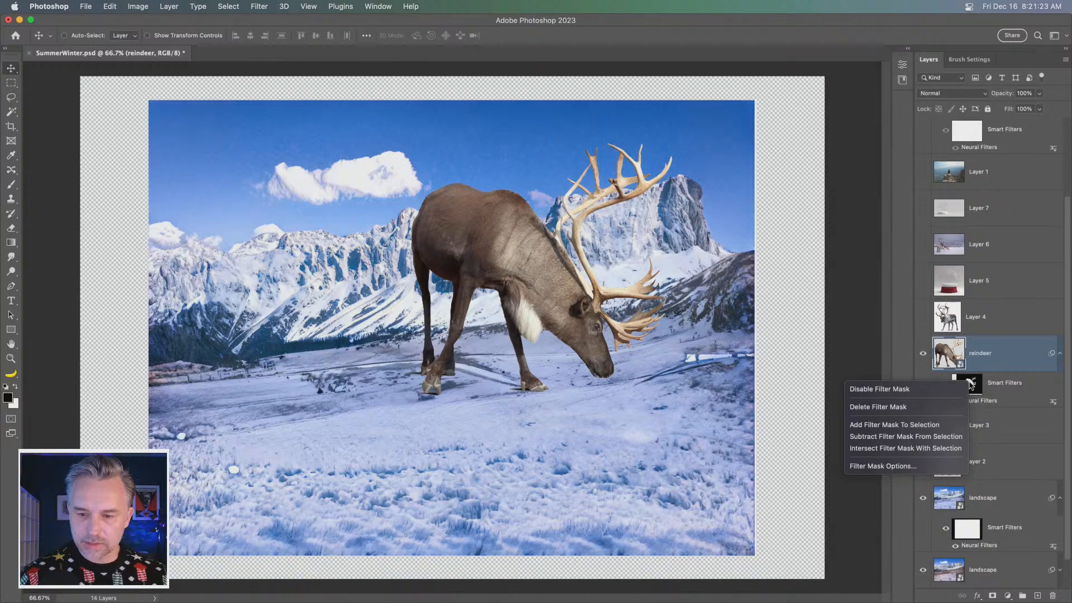
{"action": "left_click", "coordinate": [907, 410]}
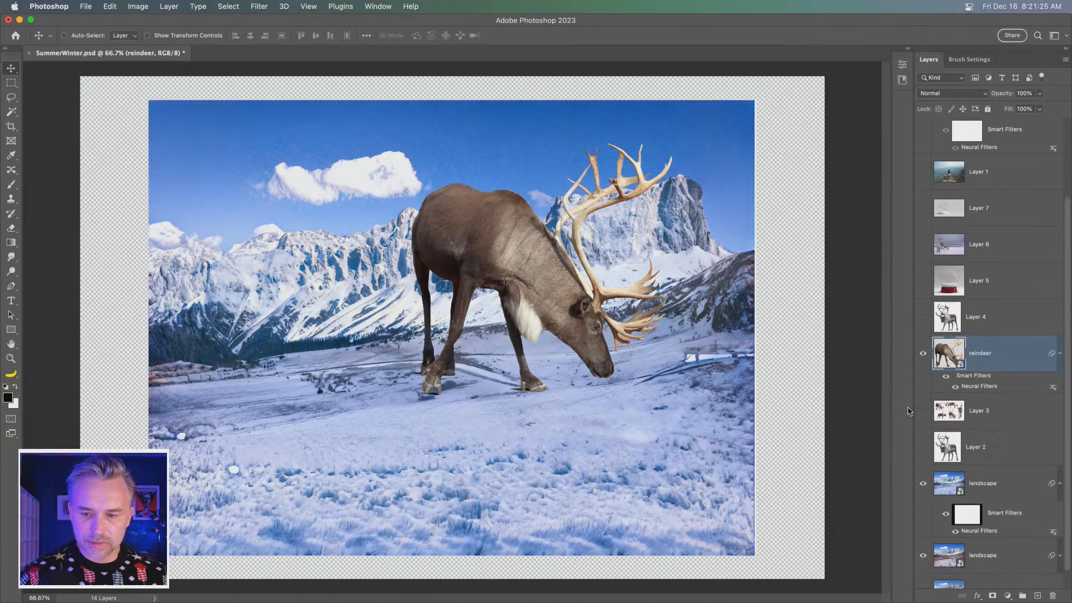
Step: Edit the reindeer's Harmonization filter with the topmost snowy landscape layer as reference and strength 100, and apply it as a smart filter
{"action": "double_click", "coordinate": [970, 386]}
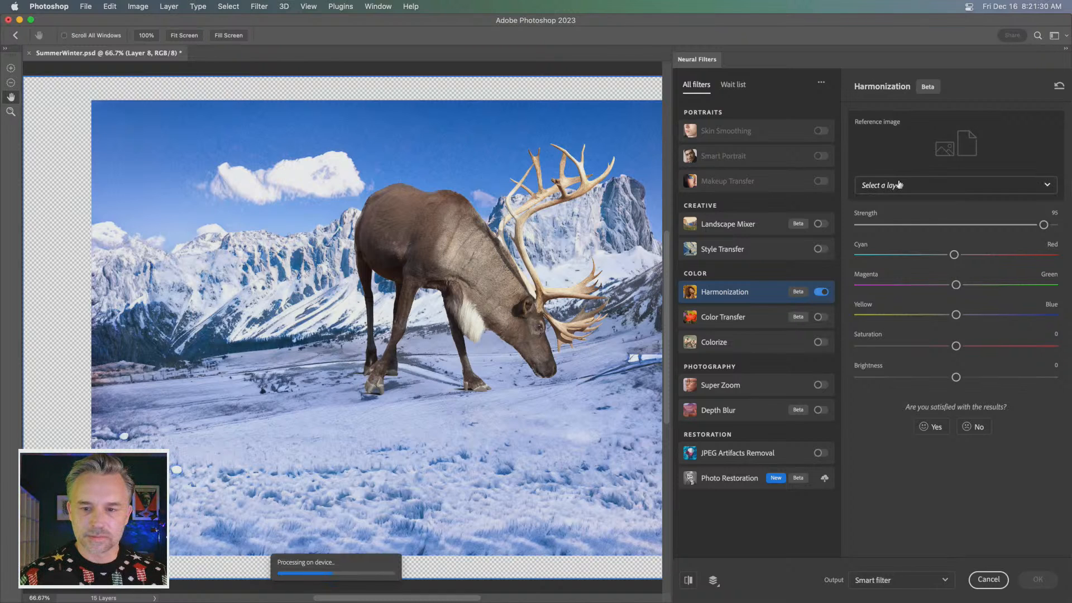
{"action": "left_click", "coordinate": [899, 185]}
{"action": "scroll", "coordinate": [893, 390], "scroll_direction": "down", "scroll_amount": 5}
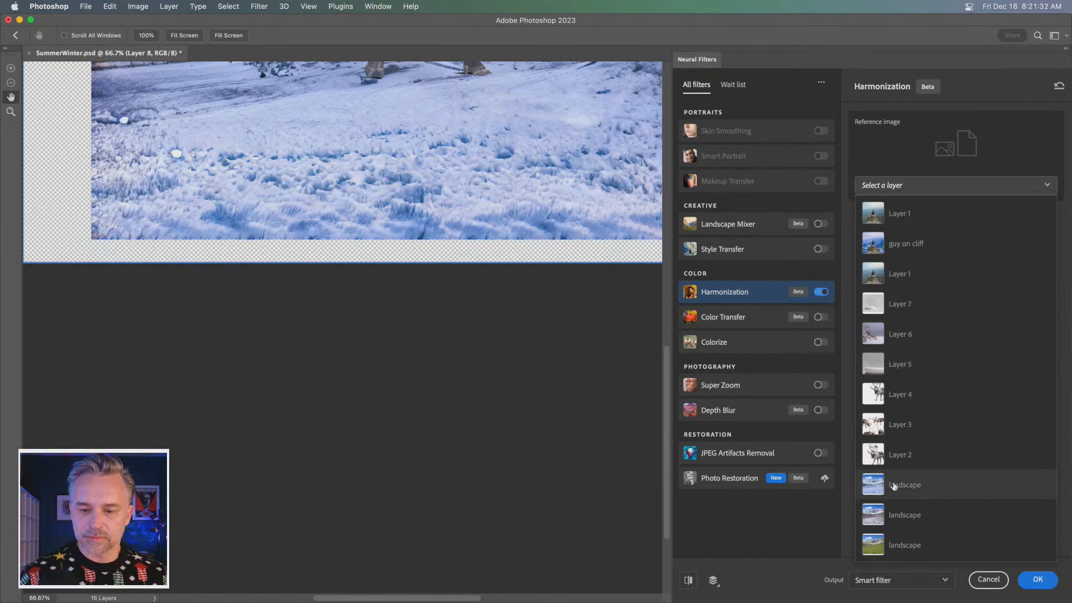
{"action": "left_click", "coordinate": [893, 484]}
{"action": "scroll", "coordinate": [411, 231], "scroll_direction": "up", "scroll_amount": 10}
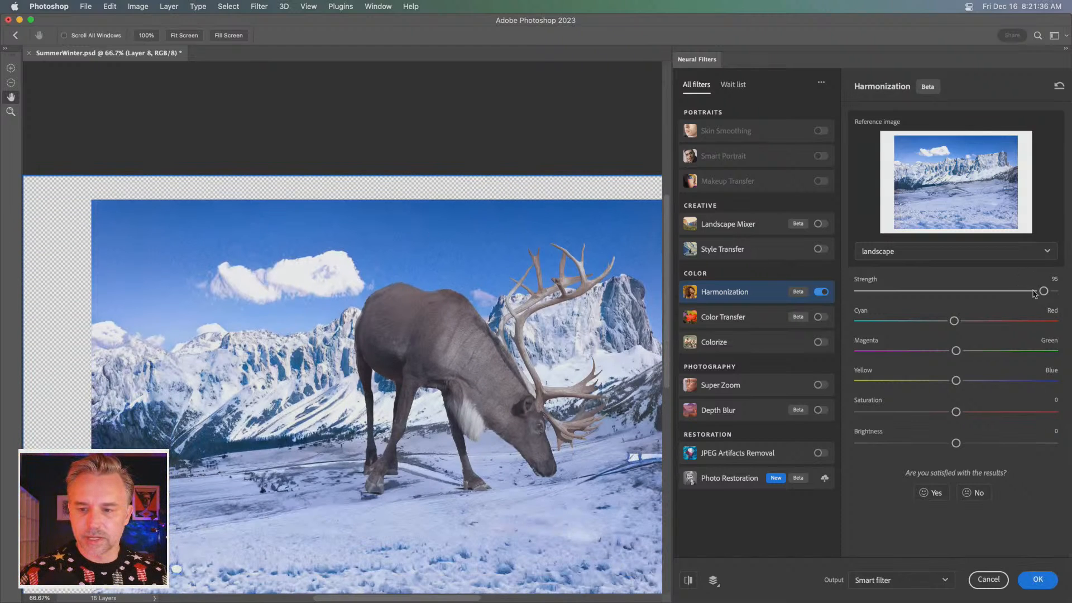
{"action": "left_click_drag", "start_coordinate": [1042, 291], "coordinate": [1067, 295]}
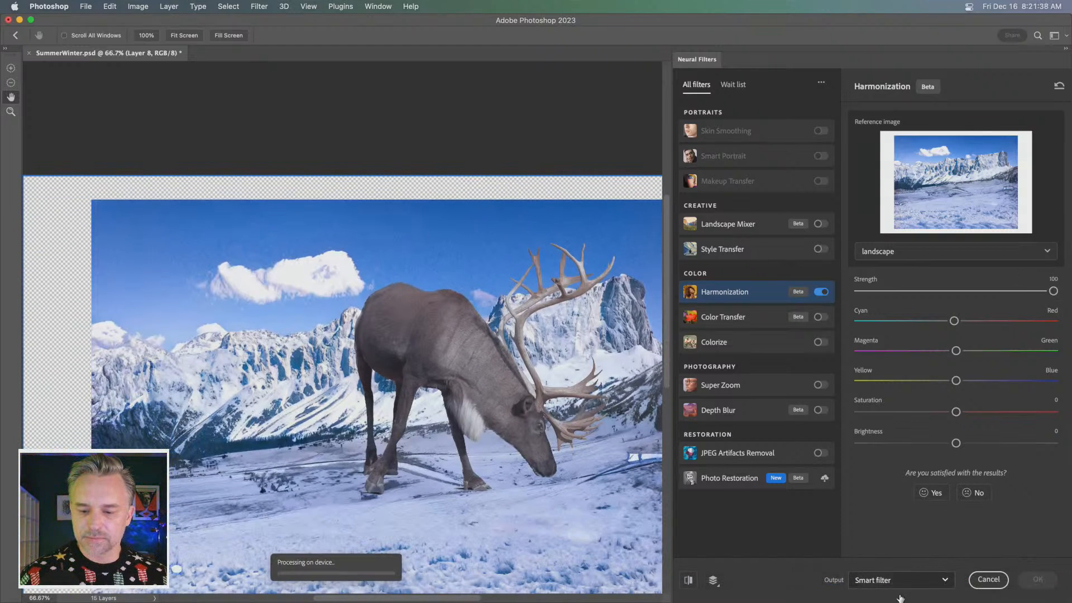
{"action": "left_click", "coordinate": [1036, 580]}
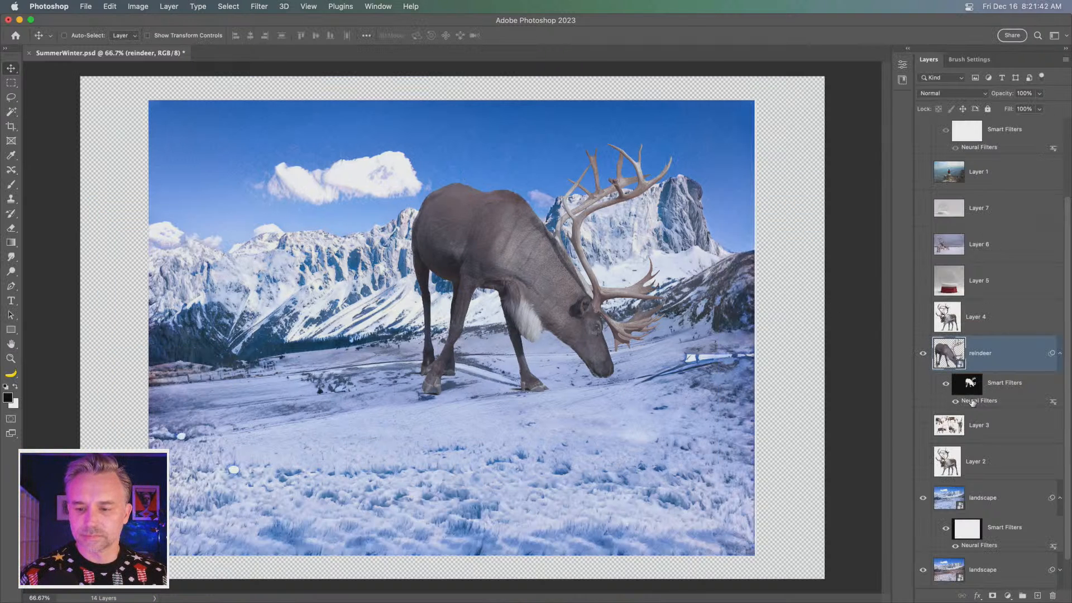
Step: Remove the filter mask that the reapplied Harmonization added to the reindeer's smart filters
{"action": "right_click", "coordinate": [970, 386]}
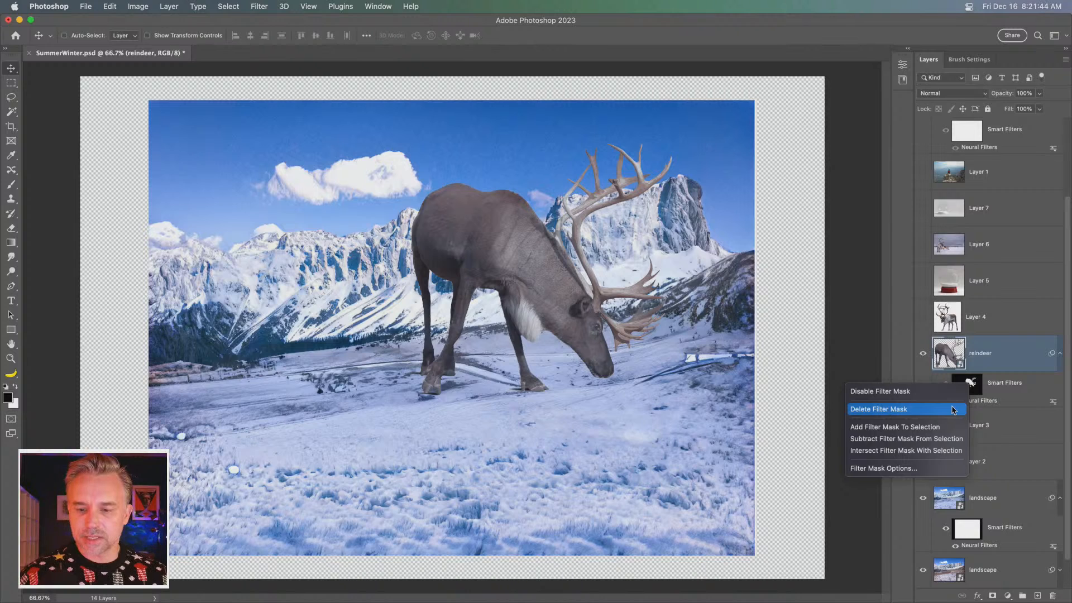
{"action": "key", "text": "Escape"}
{"action": "left_click", "coordinate": [966, 384]}
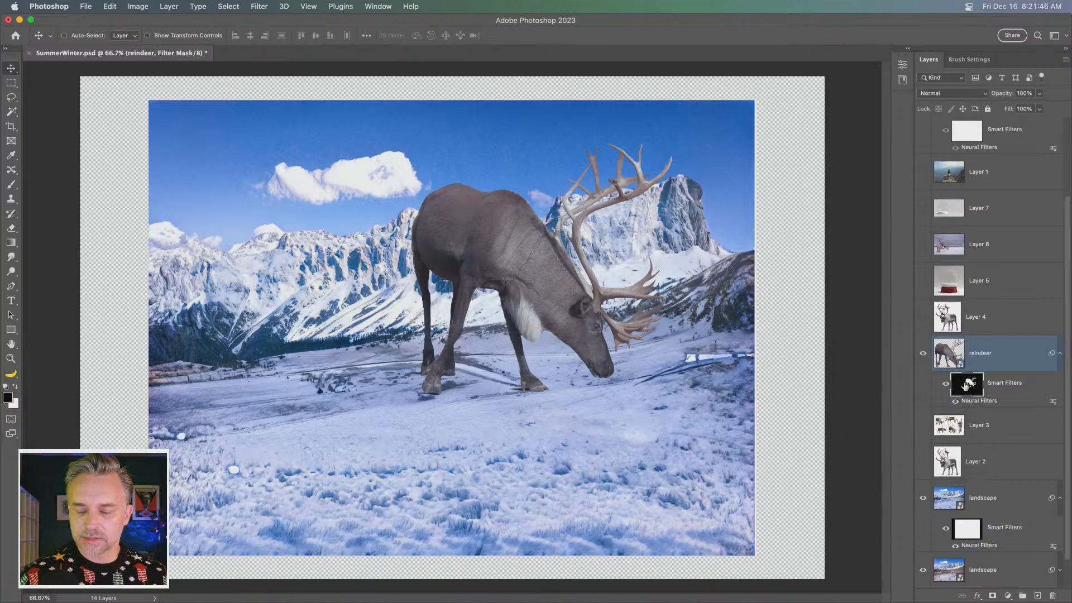
{"action": "right_click", "coordinate": [965, 384]}
{"action": "left_click", "coordinate": [913, 408]}
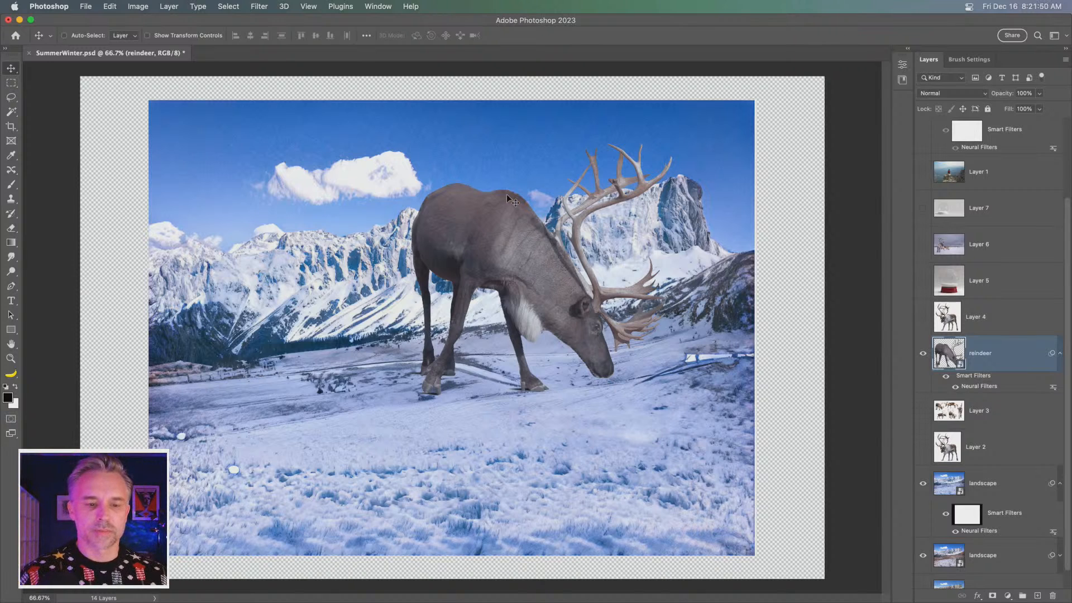
Step: Scale the reindeer down to about 67% so it stands smaller on the snowy meadow, and dismiss the alert
{"action": "key", "text": "super+t"}
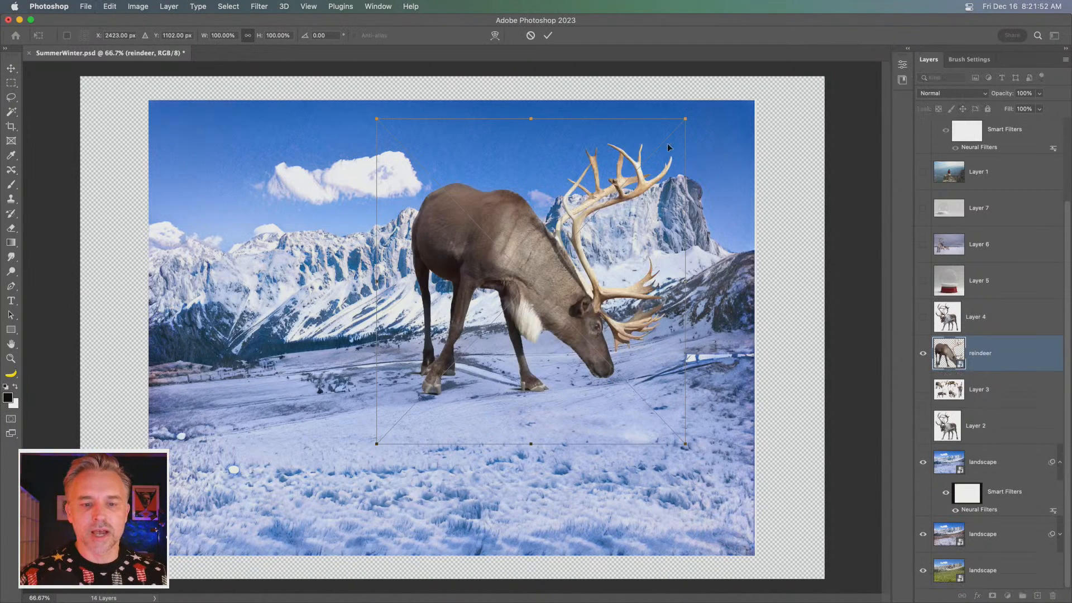
{"action": "left_click_drag", "start_coordinate": [566, 209], "coordinate": [552, 223]}
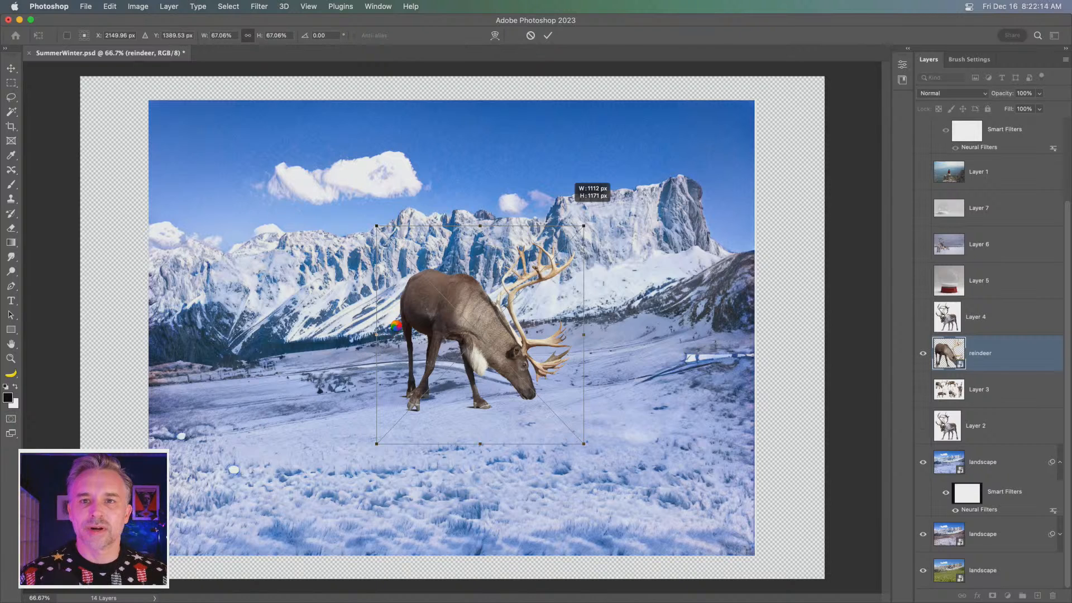
{"action": "key", "text": "Return"}
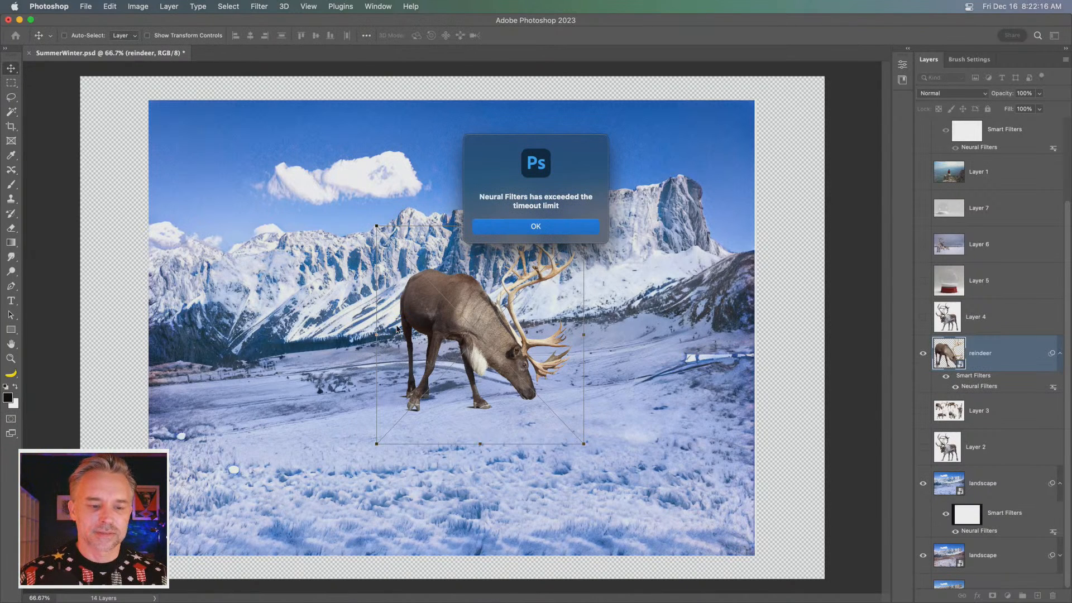
{"action": "left_click", "coordinate": [505, 228]}
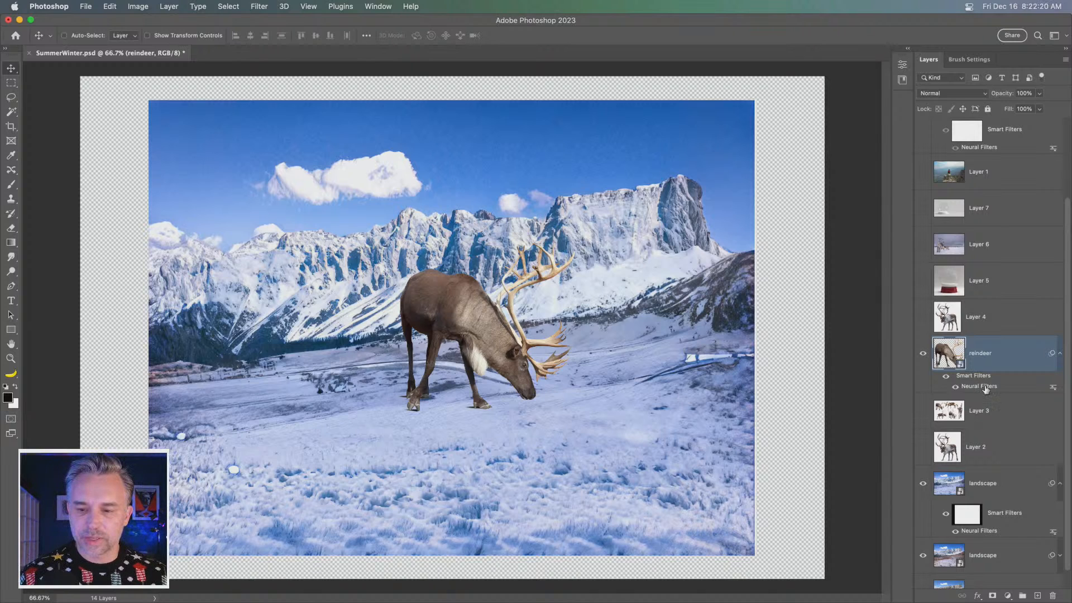
Step: Reapply Harmonization to the scaled-down reindeer with the topmost snowy landscape layer as the reference image
{"action": "double_click", "coordinate": [985, 387]}
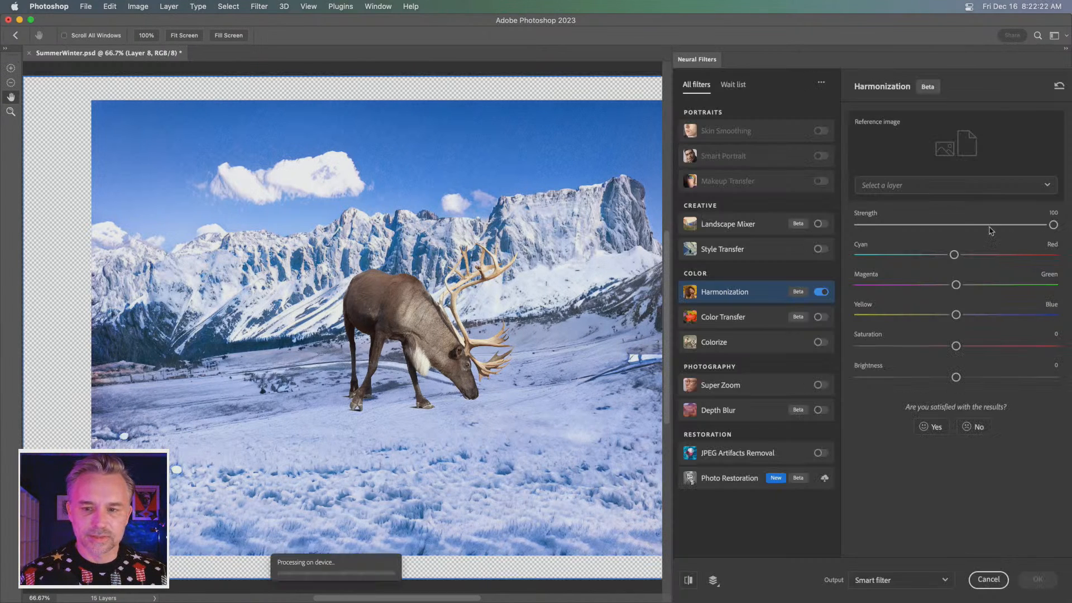
{"action": "left_click", "coordinate": [956, 184]}
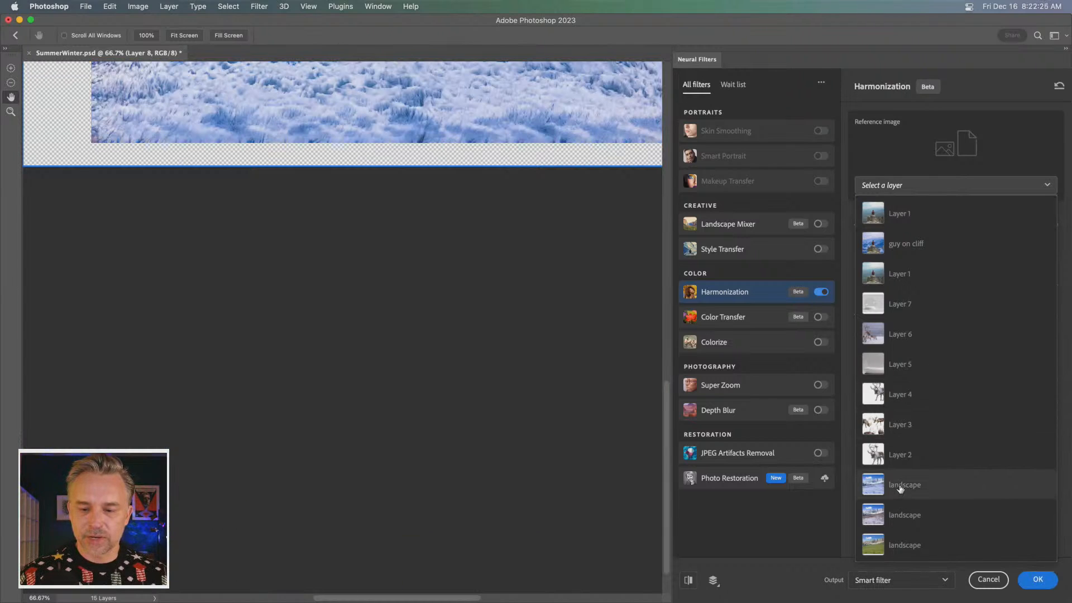
{"action": "left_click", "coordinate": [901, 489]}
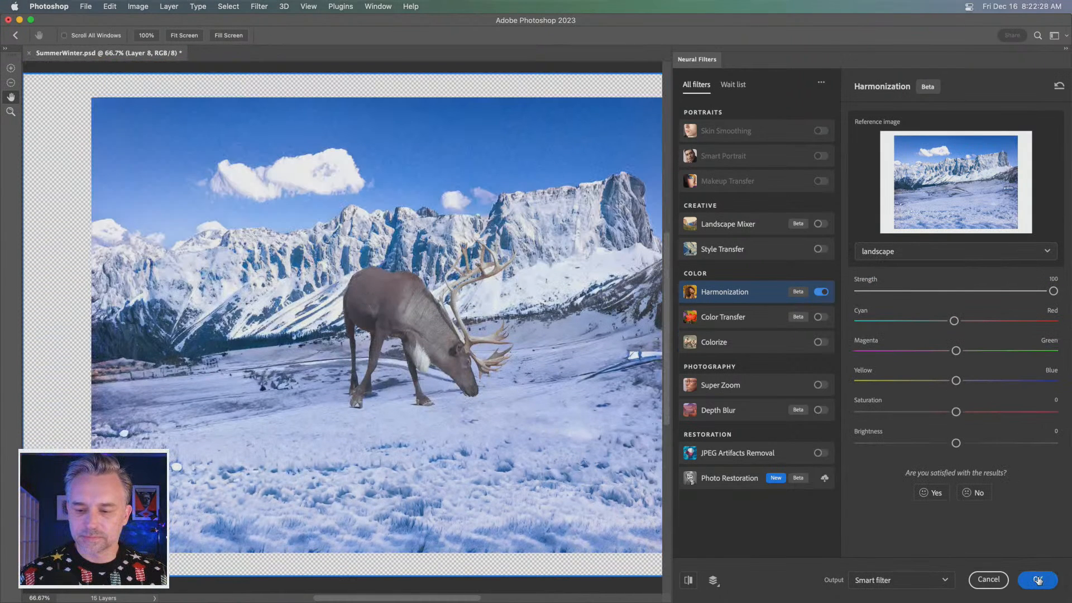
{"action": "left_click", "coordinate": [1037, 580]}
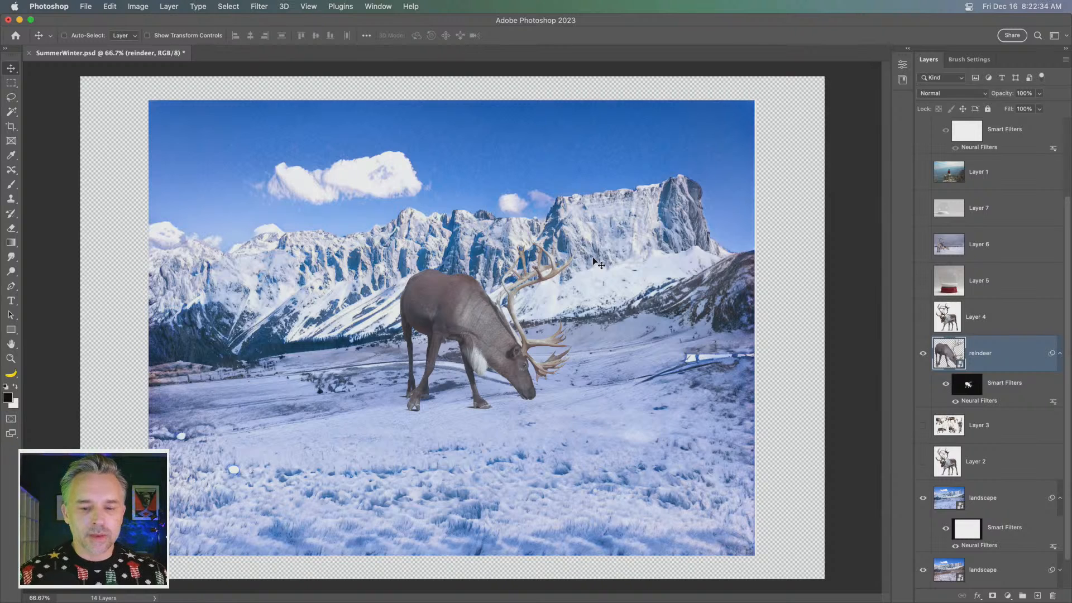
Step: Show the red-based snow globe on Layer 5, scale it to about 51% and center it over the canvas
{"action": "left_click", "coordinate": [1059, 353]}
{"action": "left_click", "coordinate": [923, 280]}
{"action": "left_click", "coordinate": [527, 255], "text": "super"}
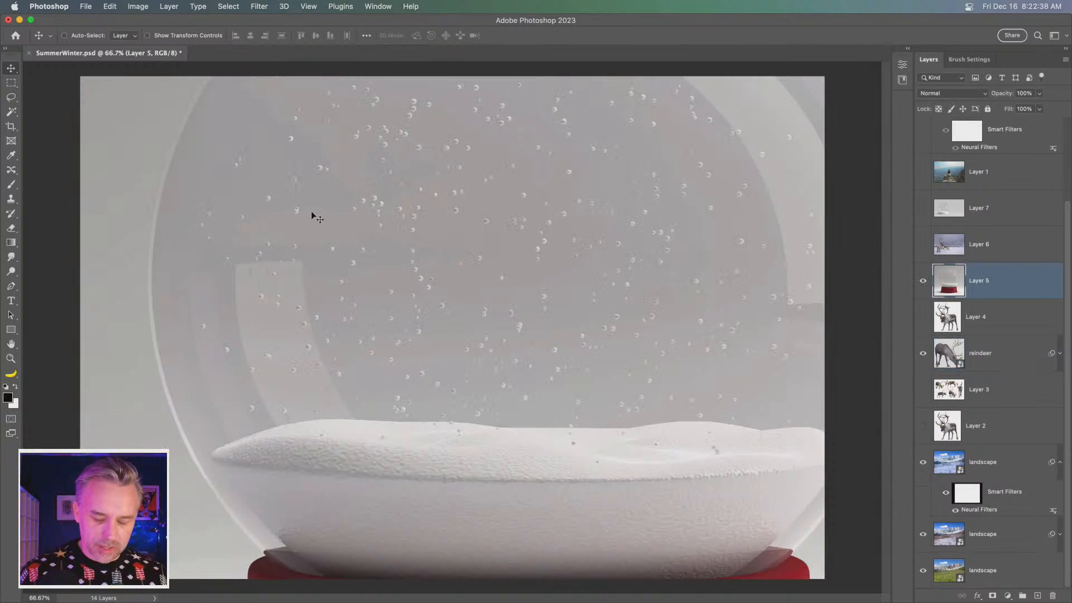
{"action": "key", "text": "super+minus"}
{"action": "key", "text": "super+minus"}
{"action": "key", "text": "super+minus"}
{"action": "key", "text": "super+t"}
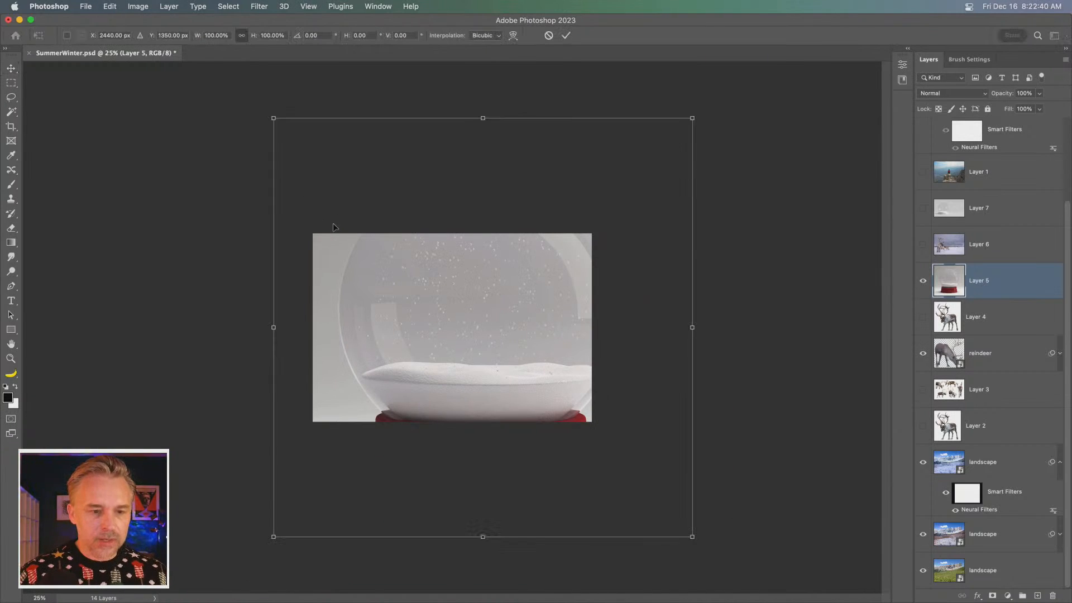
{"action": "left_click_drag", "start_coordinate": [692, 536], "coordinate": [487, 332]}
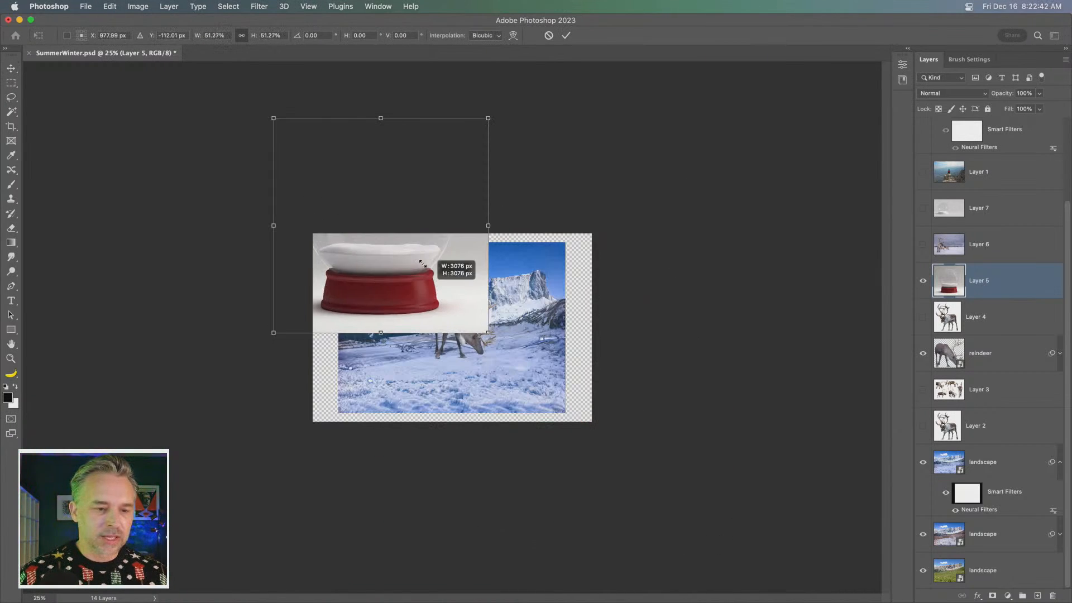
{"action": "left_click_drag", "start_coordinate": [426, 289], "coordinate": [457, 344]}
{"action": "key", "text": "Return"}
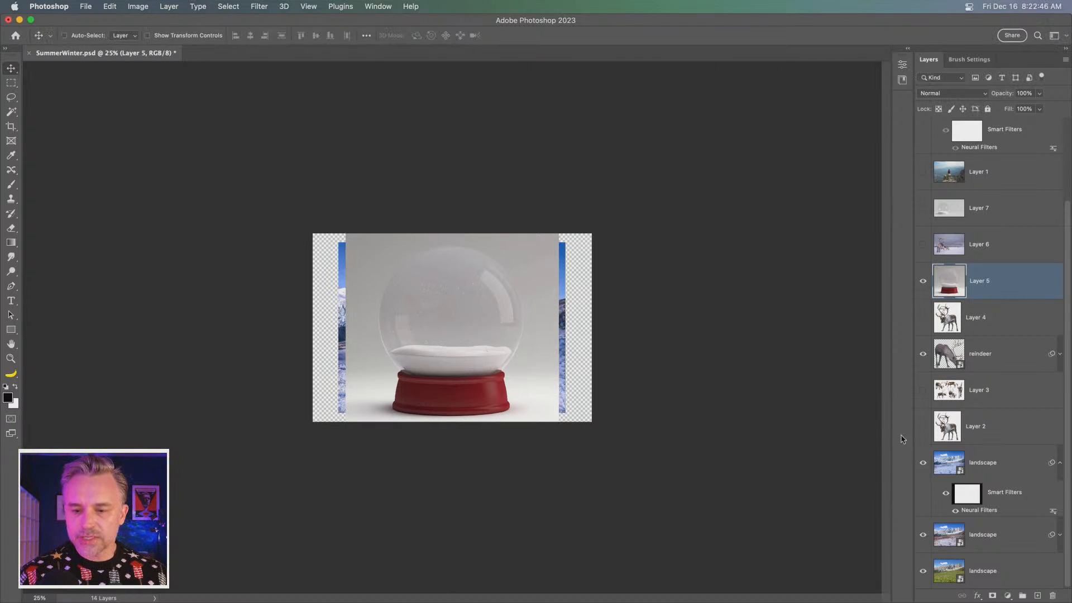
Step: Show the hidden layers from Layer 2 up to Layer 1, then move the reindeer layer above Layer 1 and hide it
{"action": "left_click", "coordinate": [928, 427]}
{"action": "left_click_drag", "start_coordinate": [922, 427], "coordinate": [919, 185]}
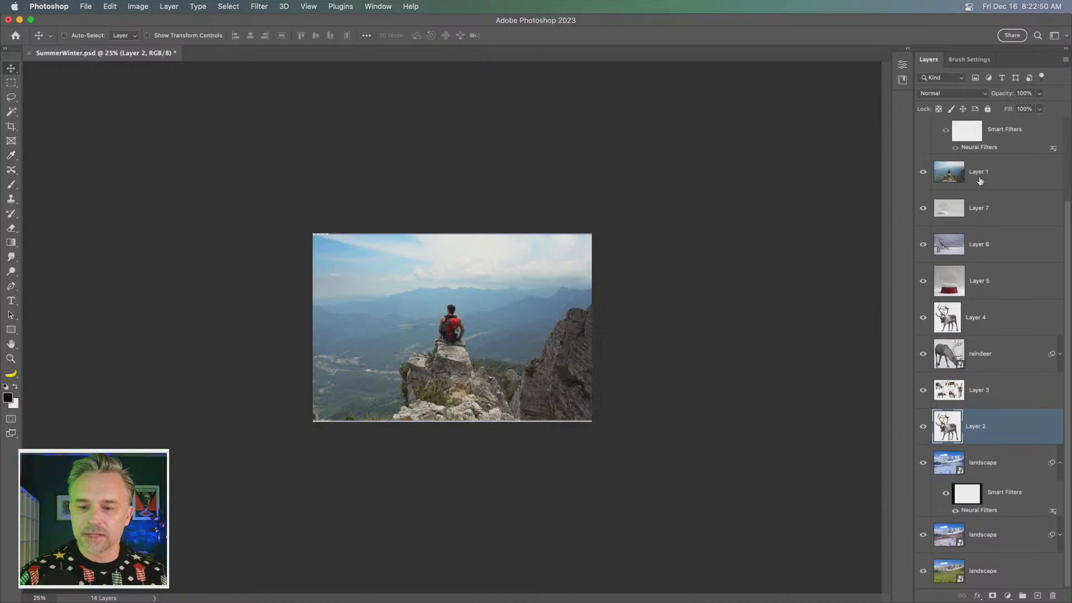
{"action": "left_click_drag", "start_coordinate": [971, 358], "coordinate": [948, 173]}
{"action": "left_click", "coordinate": [924, 172]}
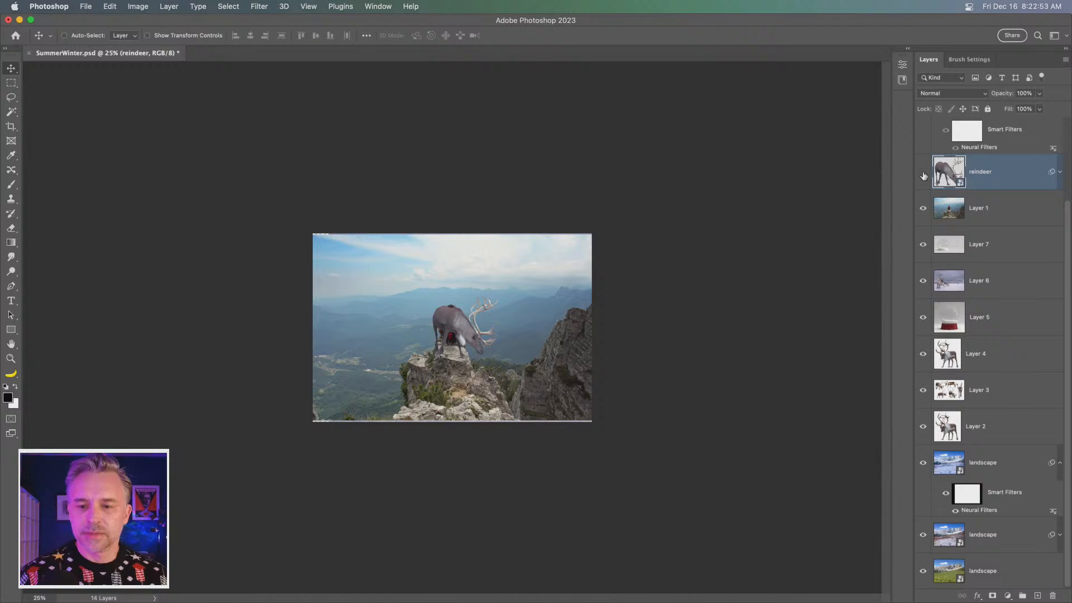
Step: Delete Layer 1 with the original photo of the man on the cliff
{"action": "left_click", "coordinate": [984, 219]}
{"action": "key", "text": "Delete"}
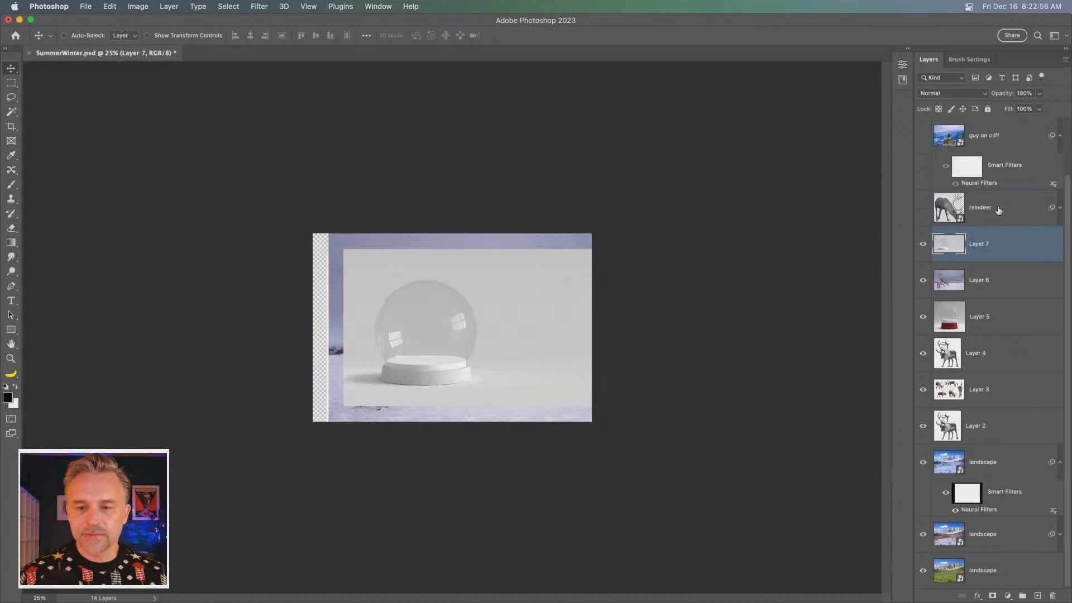
Step: Align Layers 2 to 7 on their horizontal and vertical centers over the canvas, and expand the canvas with Reveal All
{"action": "left_click", "coordinate": [986, 426], "text": "shift"}
{"action": "left_click", "coordinate": [250, 35]}
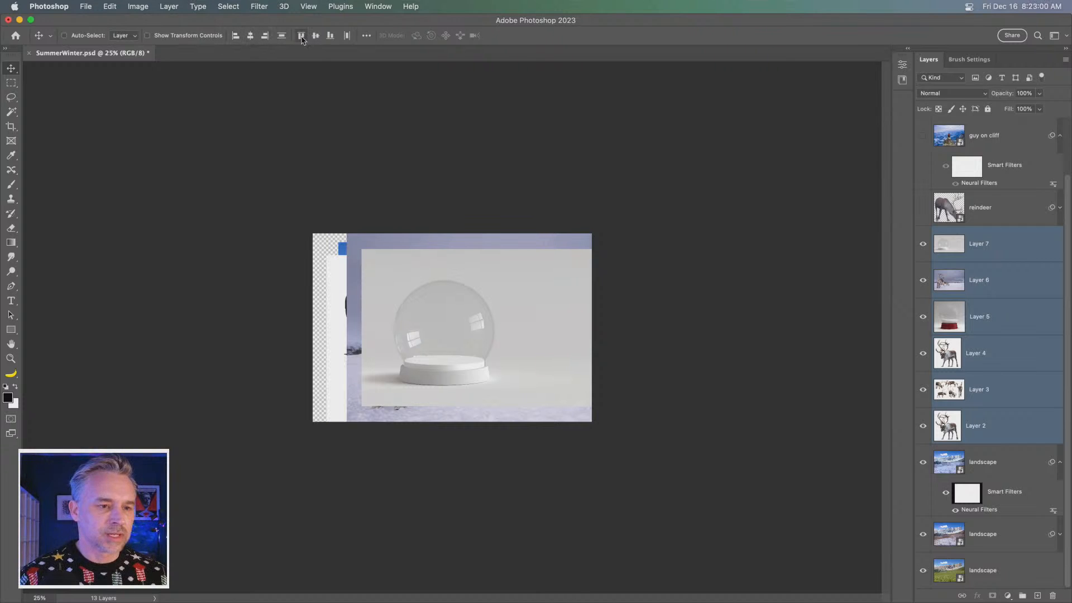
{"action": "left_click", "coordinate": [315, 35]}
{"action": "left_click_drag", "start_coordinate": [472, 368], "coordinate": [423, 350]}
{"action": "left_click", "coordinate": [138, 7]}
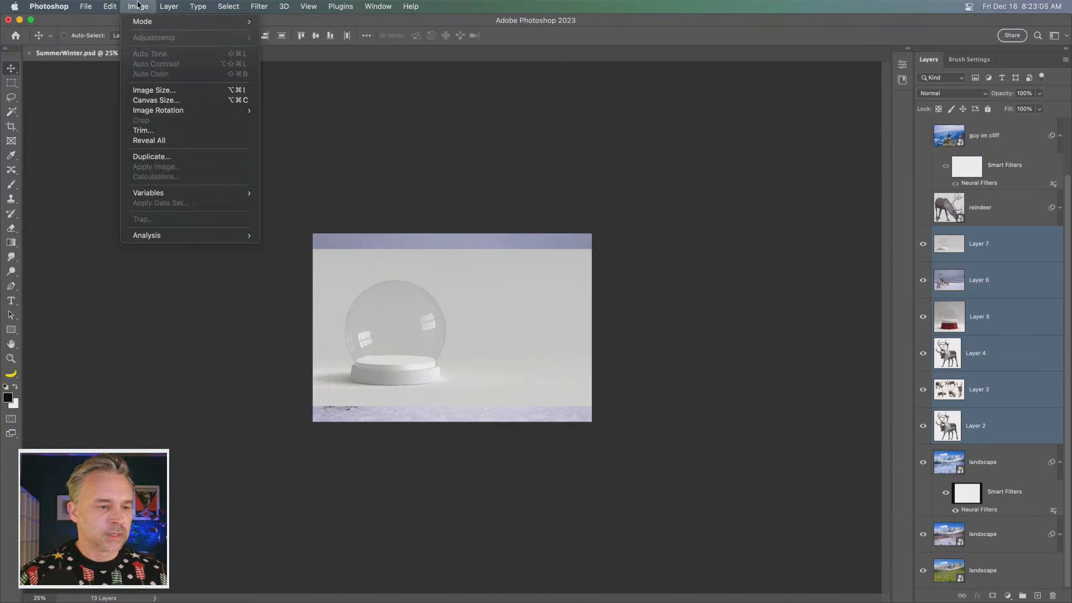
{"action": "left_click", "coordinate": [168, 142]}
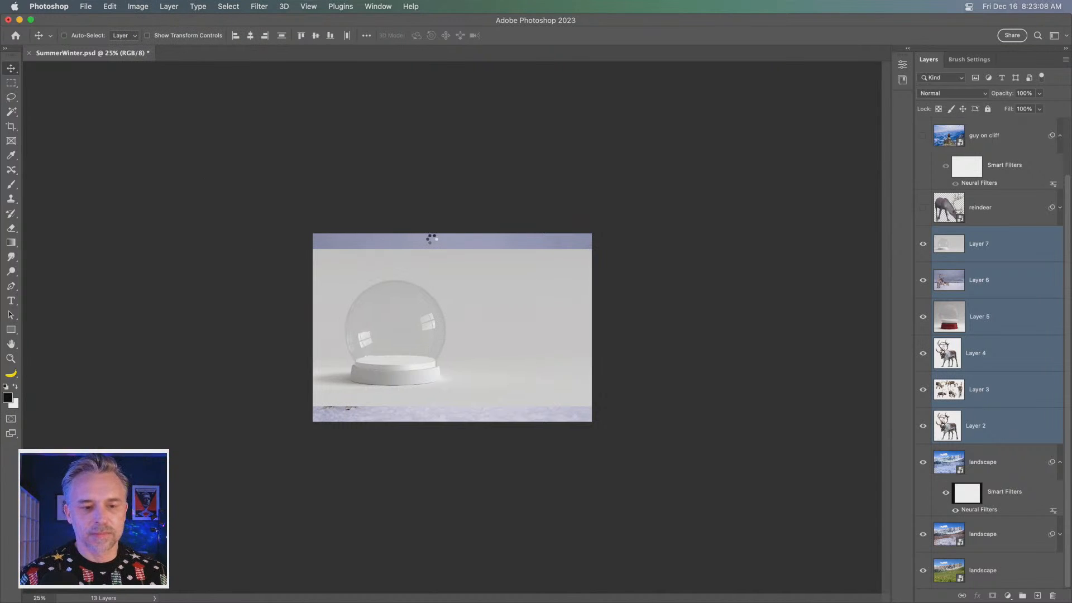
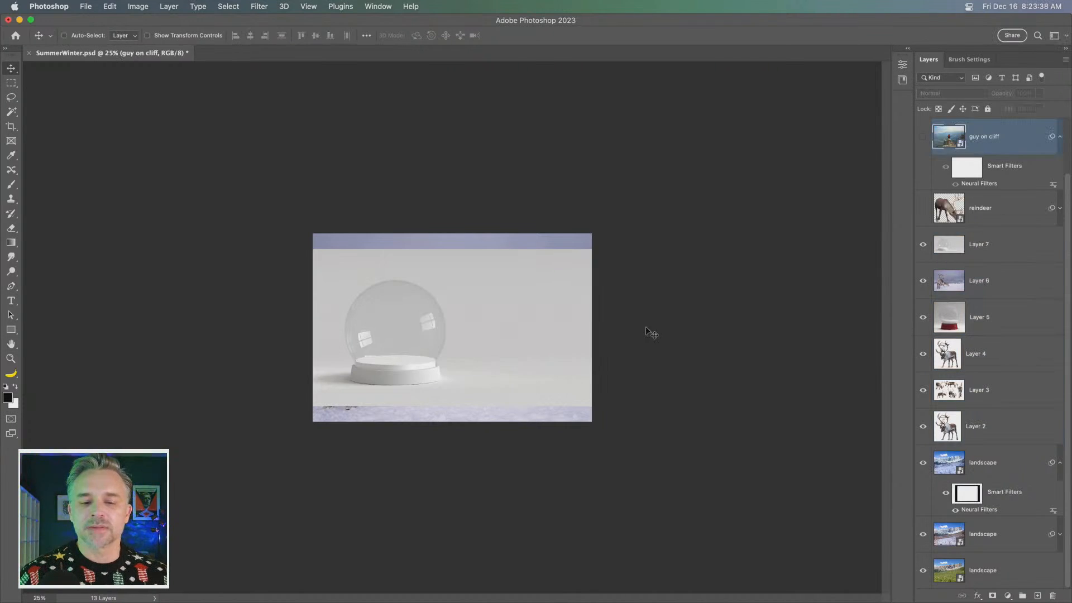
Step: Hide Layers 6 and 7 and select Layer 5 with the red-based snow globe
{"action": "left_click", "coordinate": [997, 255]}
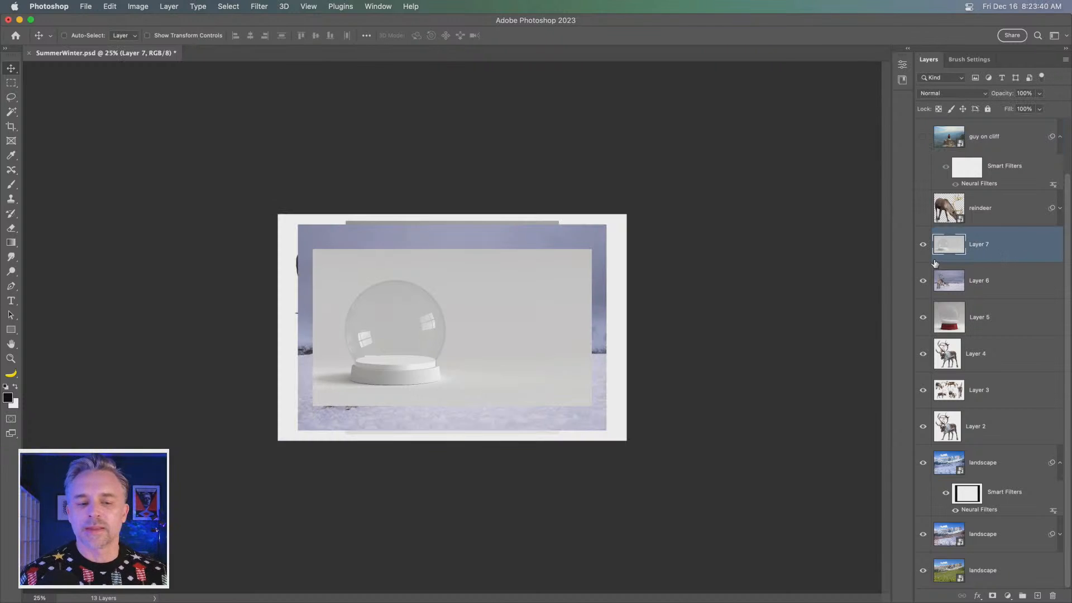
{"action": "key", "text": "super+equal"}
{"action": "key", "text": "super+equal"}
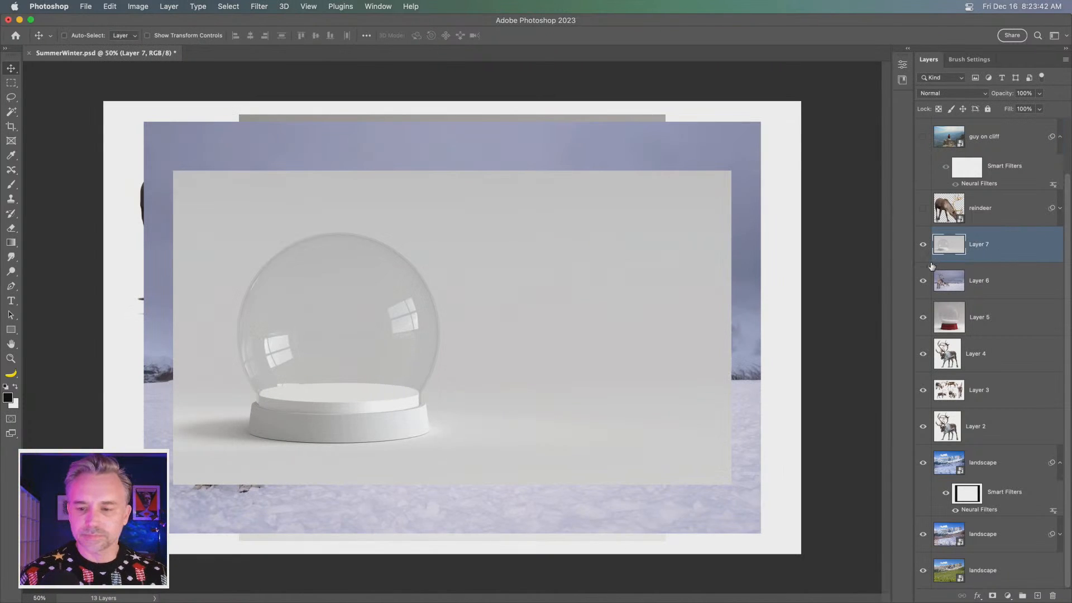
{"action": "left_click", "coordinate": [922, 280]}
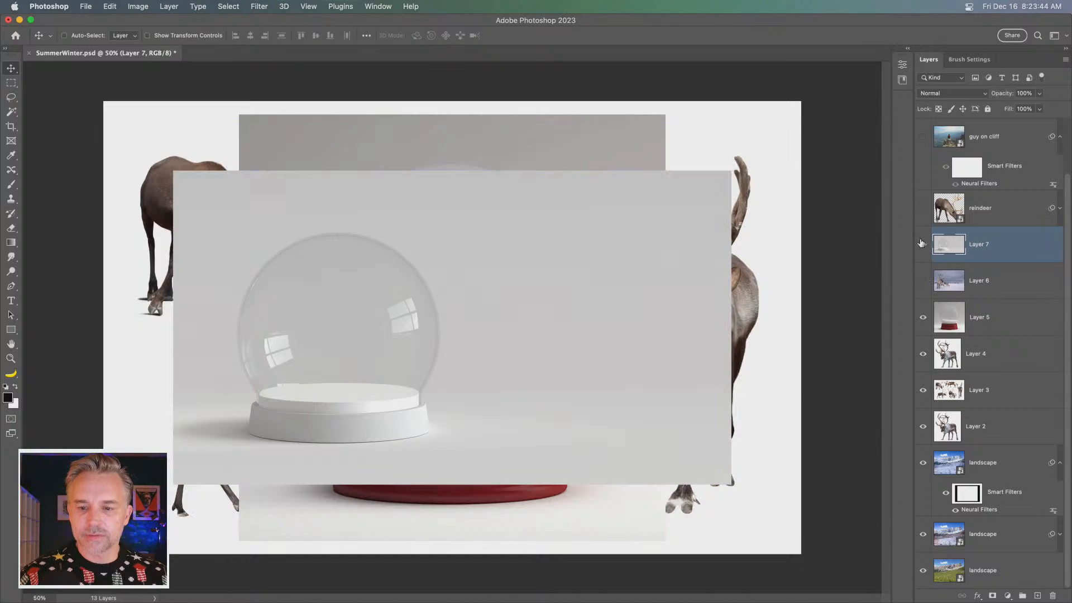
{"action": "left_click", "coordinate": [923, 246]}
{"action": "left_click", "coordinate": [974, 316]}
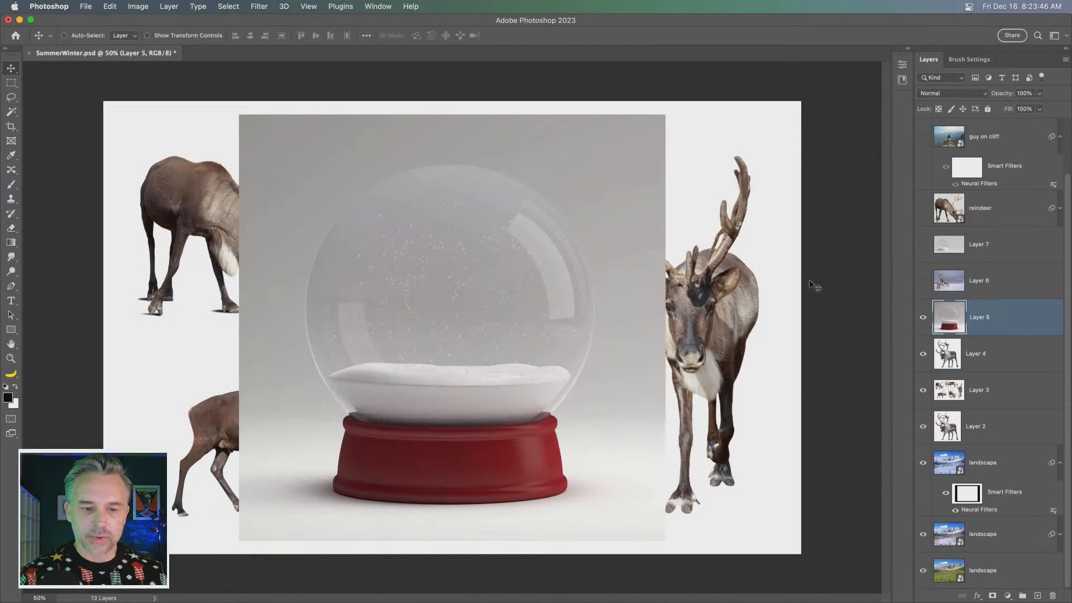
{"action": "left_click", "coordinate": [11, 111]}
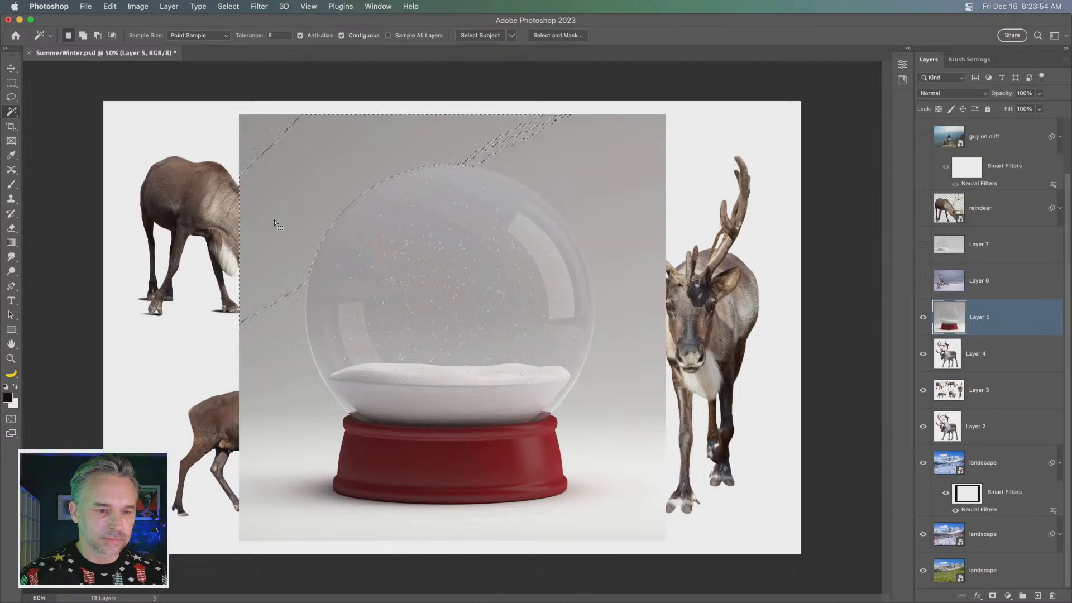
{"action": "left_click", "coordinate": [580, 166], "text": "shift"}
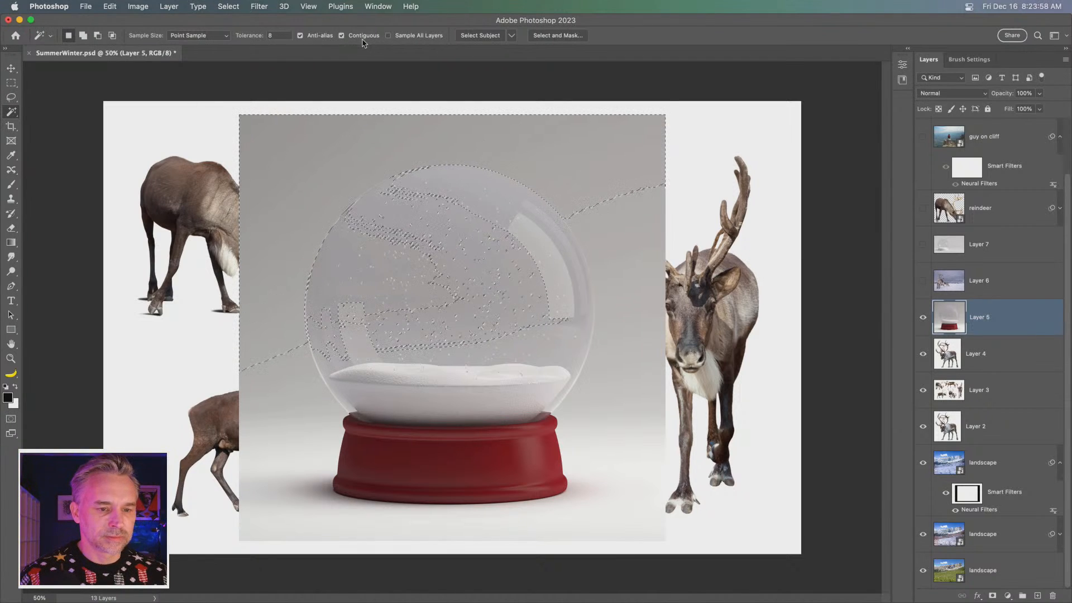
{"action": "key", "text": "super+d"}
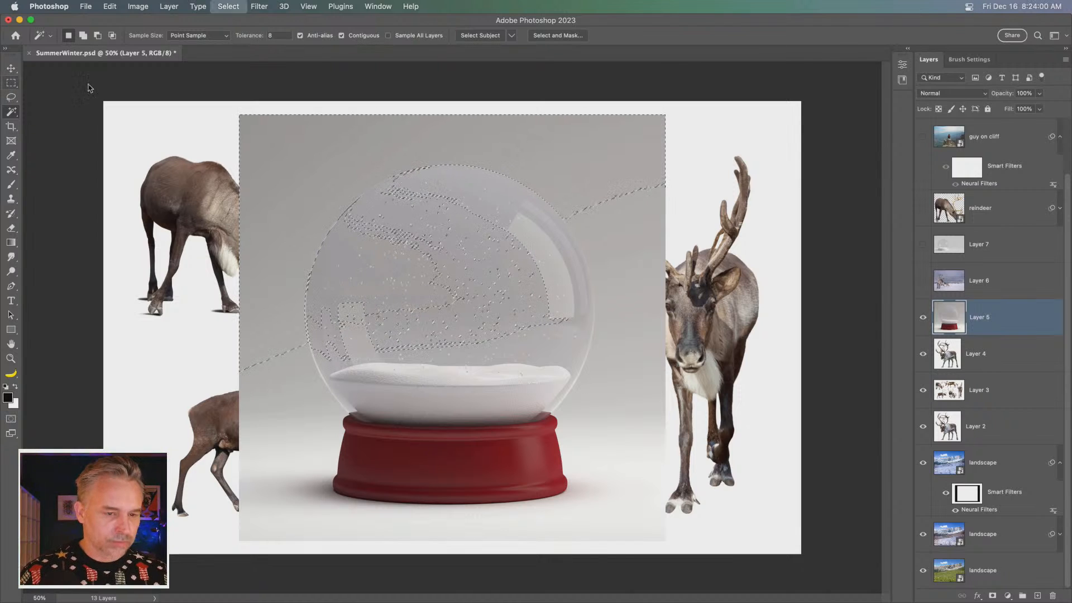
Step: Select the red base of the snow globe with the Object Selection tool
{"action": "left_click", "coordinate": [12, 112]}
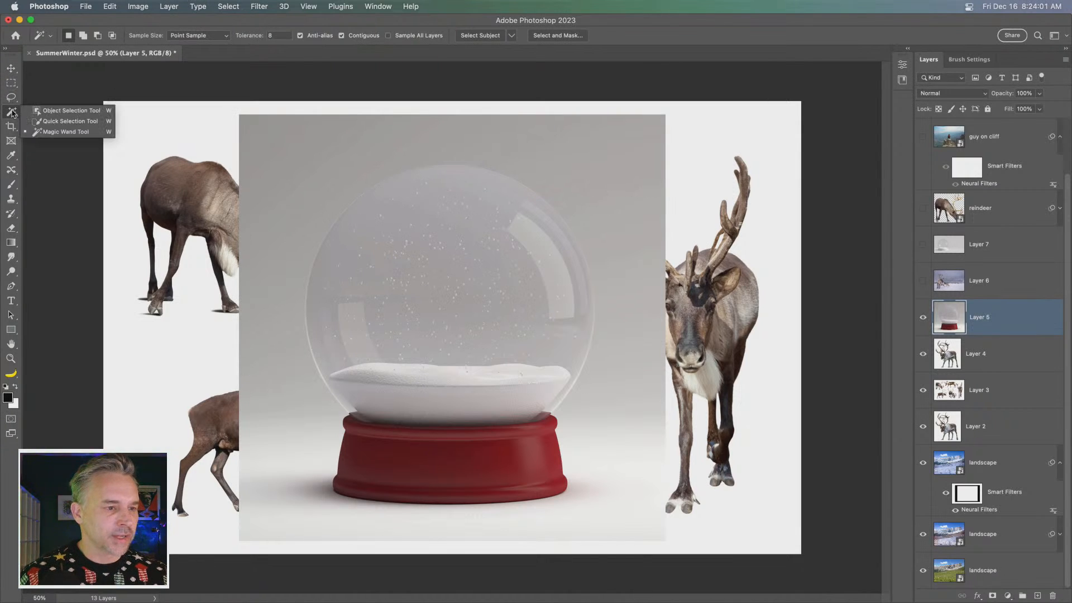
{"action": "left_click", "coordinate": [45, 111]}
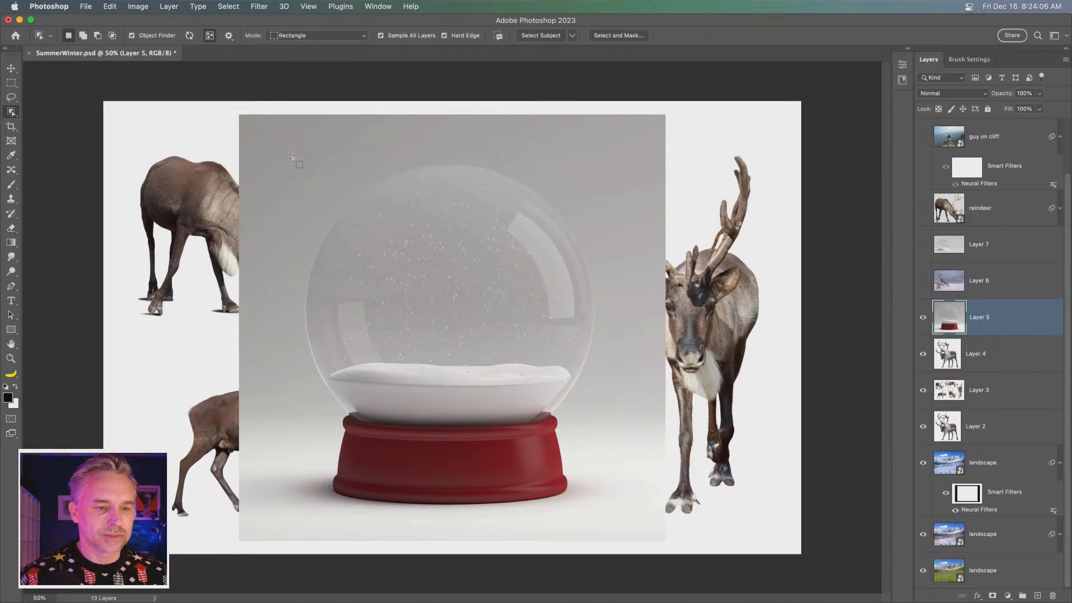
{"action": "left_click_drag", "start_coordinate": [292, 157], "coordinate": [609, 517]}
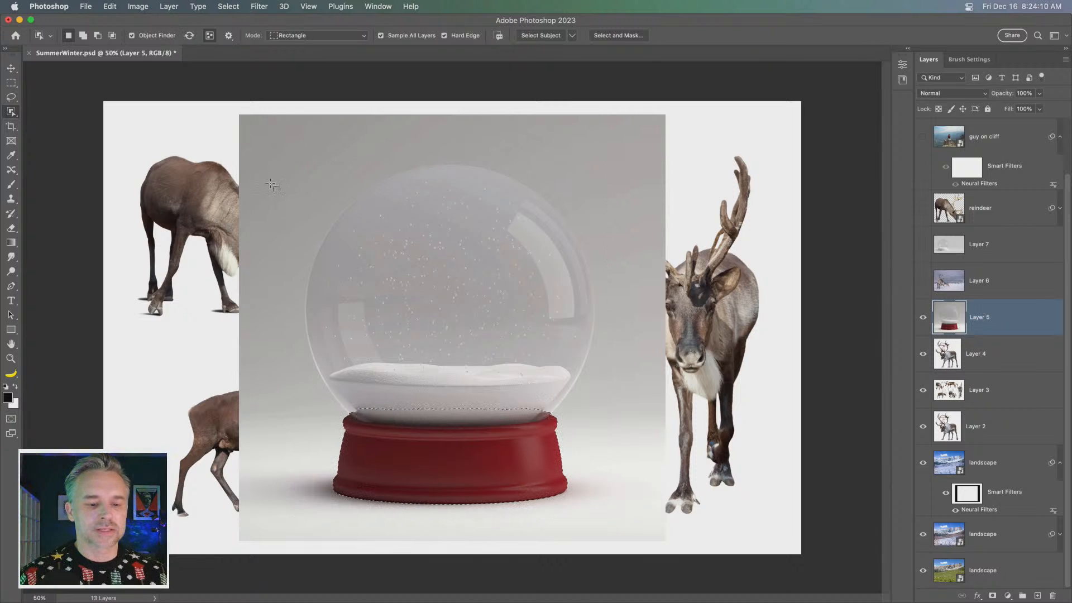
Step: Add an empty layer above Layer 5 and mask Layer 5 with the selection of the red base
{"action": "key", "text": "super+equal"}
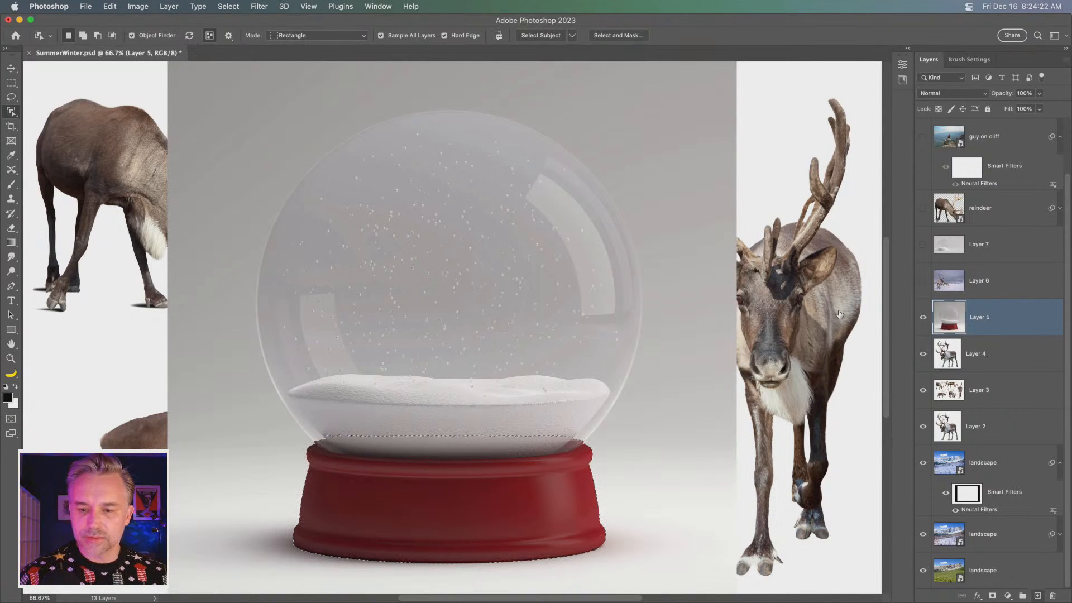
{"action": "key", "text": "super+shift+alt+n"}
{"action": "left_click", "coordinate": [1003, 350]}
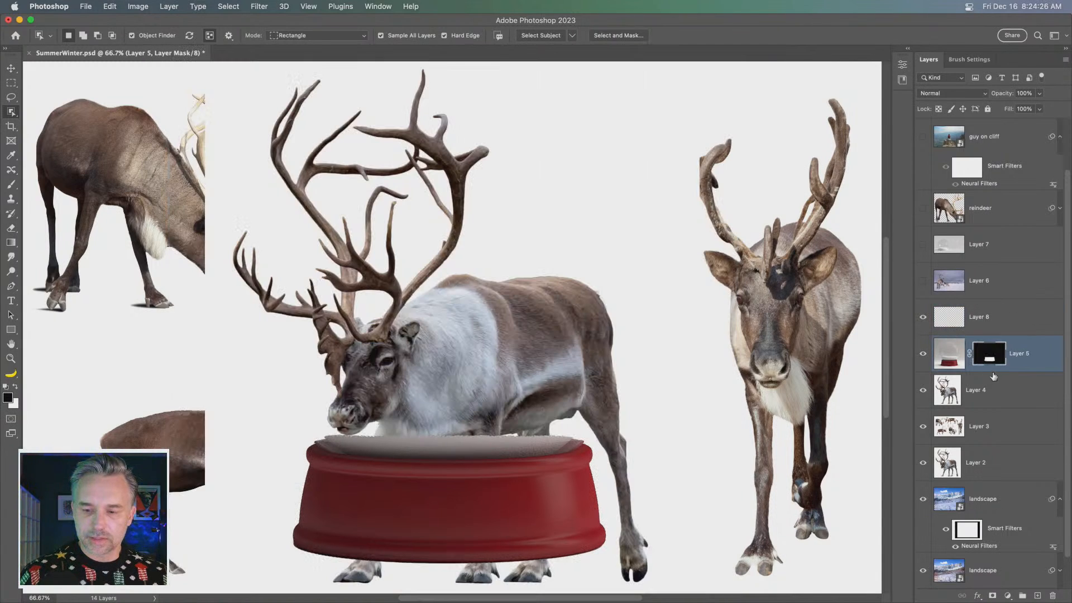
Step: Duplicate the masked Layer 5 and delete the layer mask from the upper copy
{"action": "left_click_drag", "start_coordinate": [993, 362], "coordinate": [980, 363]}
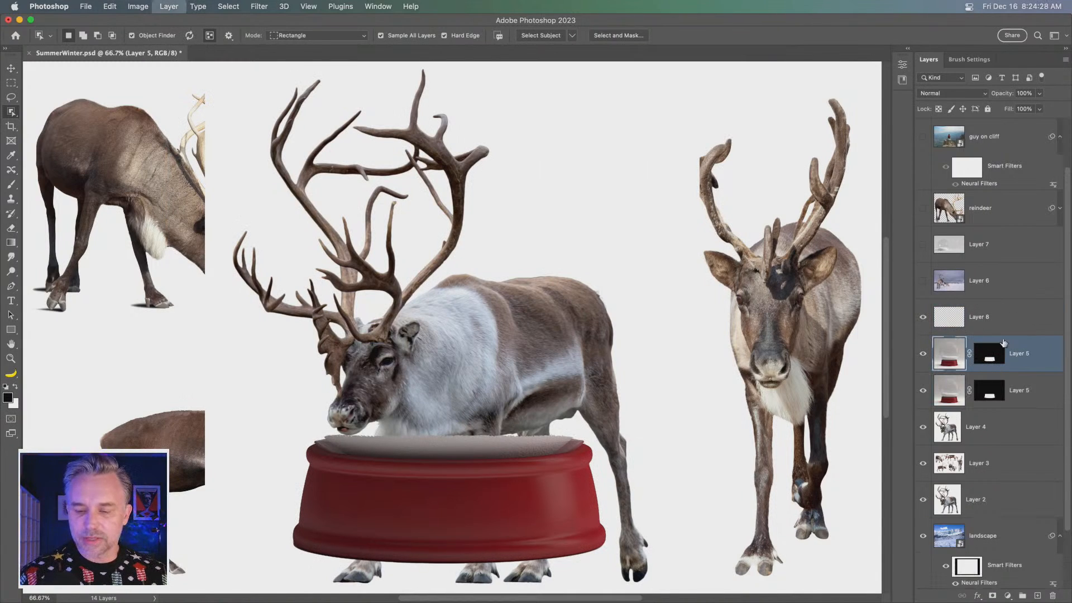
{"action": "right_click", "coordinate": [982, 356]}
{"action": "left_click", "coordinate": [948, 376]}
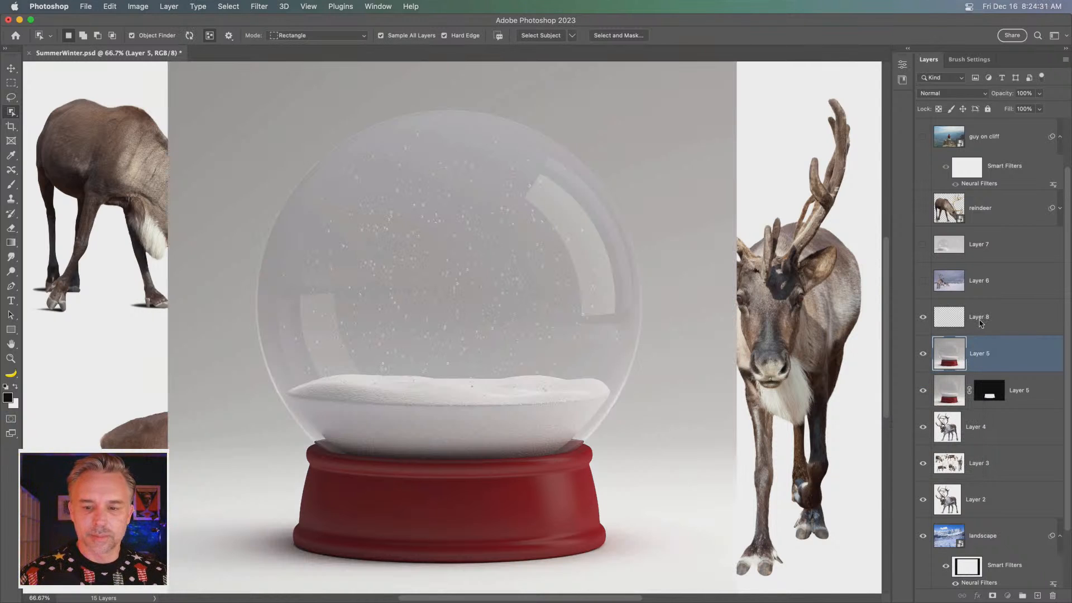
Step: With Layer 8 active, draw a circular elliptical selection around the glass globe and align it with the glass edge
{"action": "left_click", "coordinate": [980, 322]}
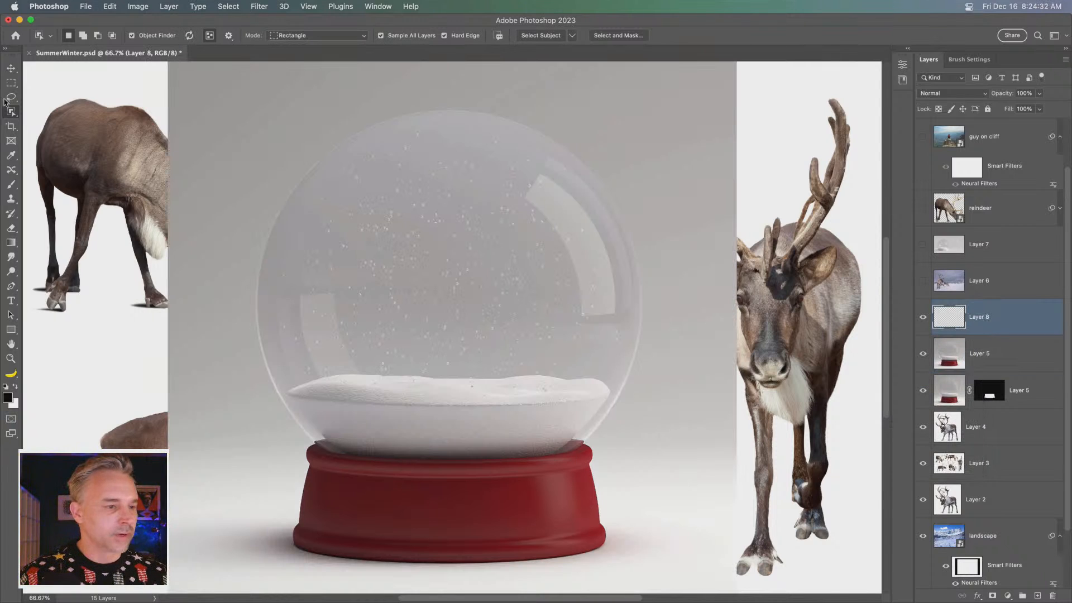
{"action": "left_click", "coordinate": [10, 83]}
{"action": "left_click", "coordinate": [11, 83]}
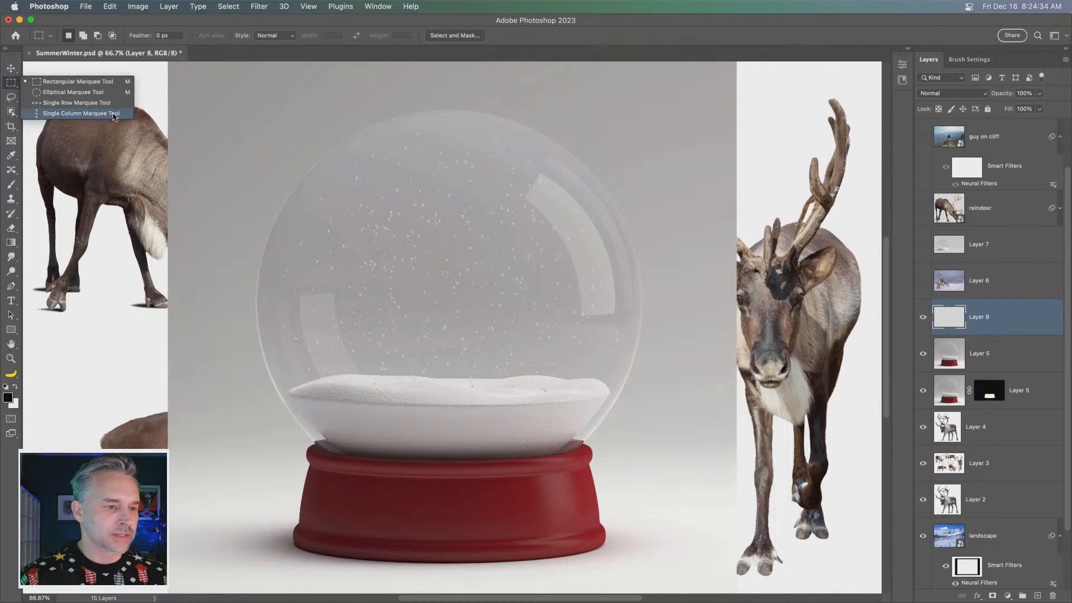
{"action": "left_click", "coordinate": [73, 92]}
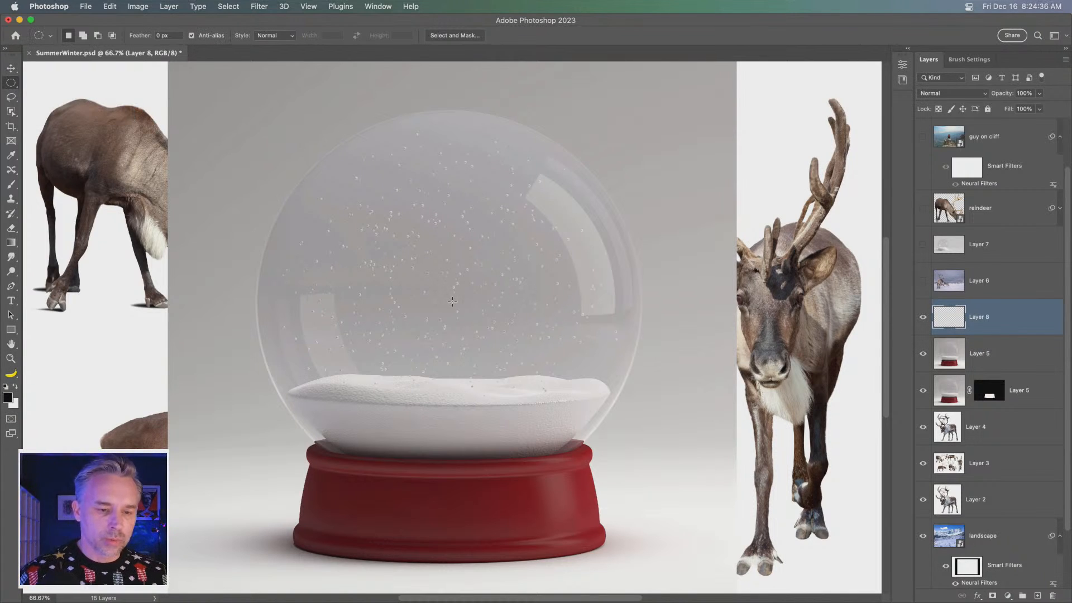
{"action": "left_click_drag", "start_coordinate": [453, 298], "coordinate": [742, 487]}
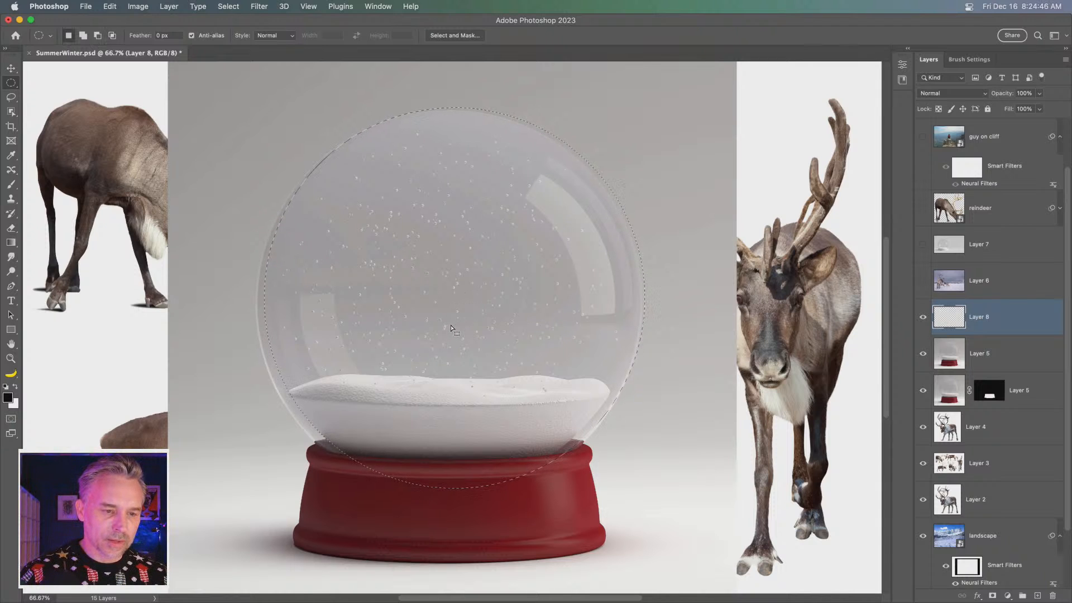
{"action": "left_click_drag", "start_coordinate": [451, 326], "coordinate": [447, 334]}
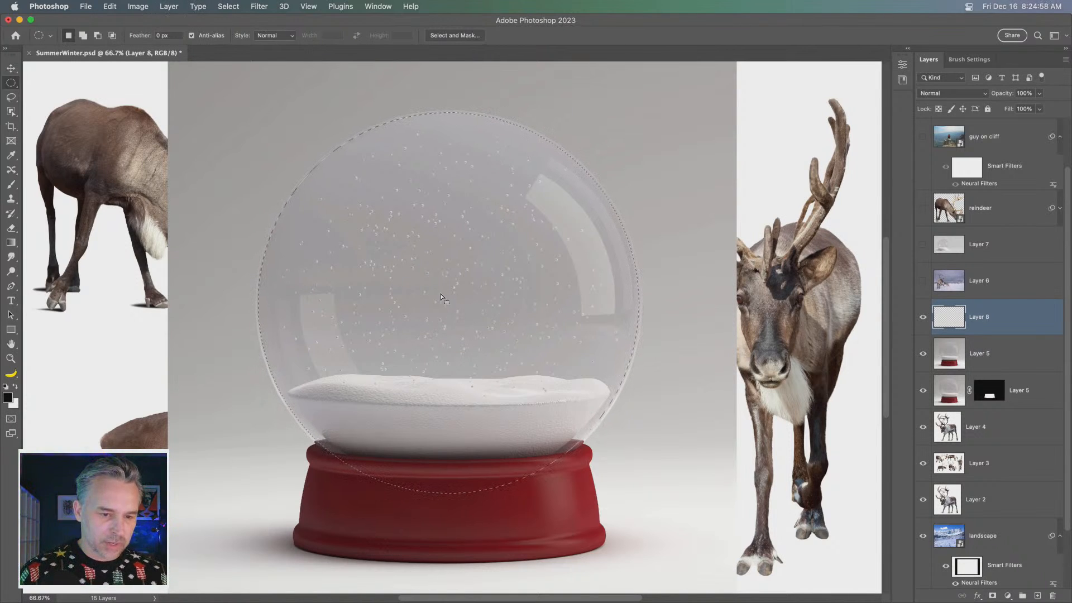
Step: Expand the circular selection around the glass globe by 5 pixels
{"action": "left_click", "coordinate": [164, 7]}
{"action": "mouse_move", "coordinate": [228, 6]}
{"action": "mouse_move", "coordinate": [259, 172]}
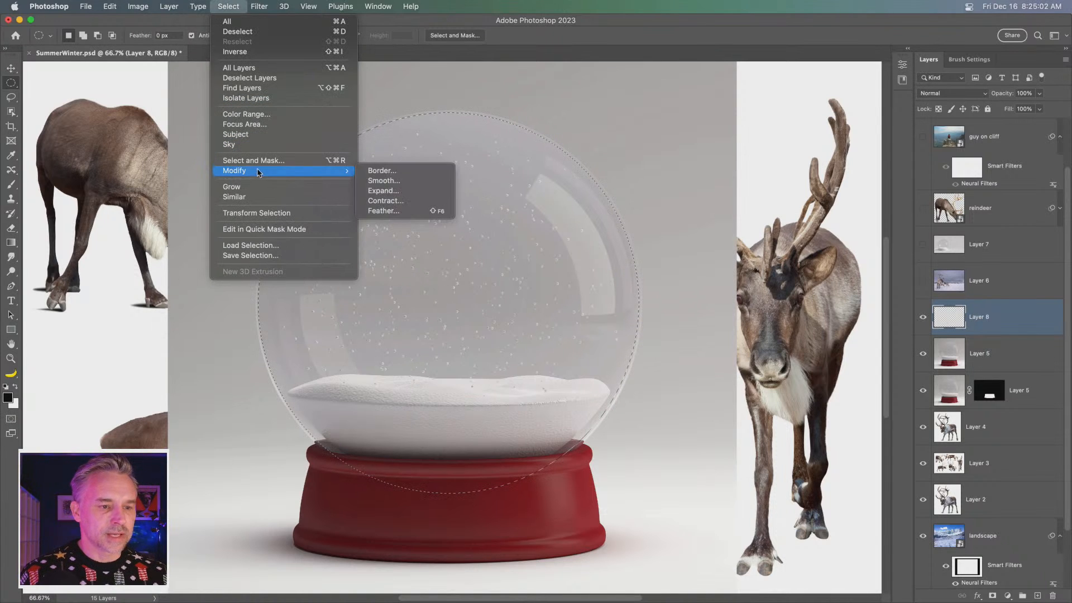
{"action": "left_click", "coordinate": [403, 191]}
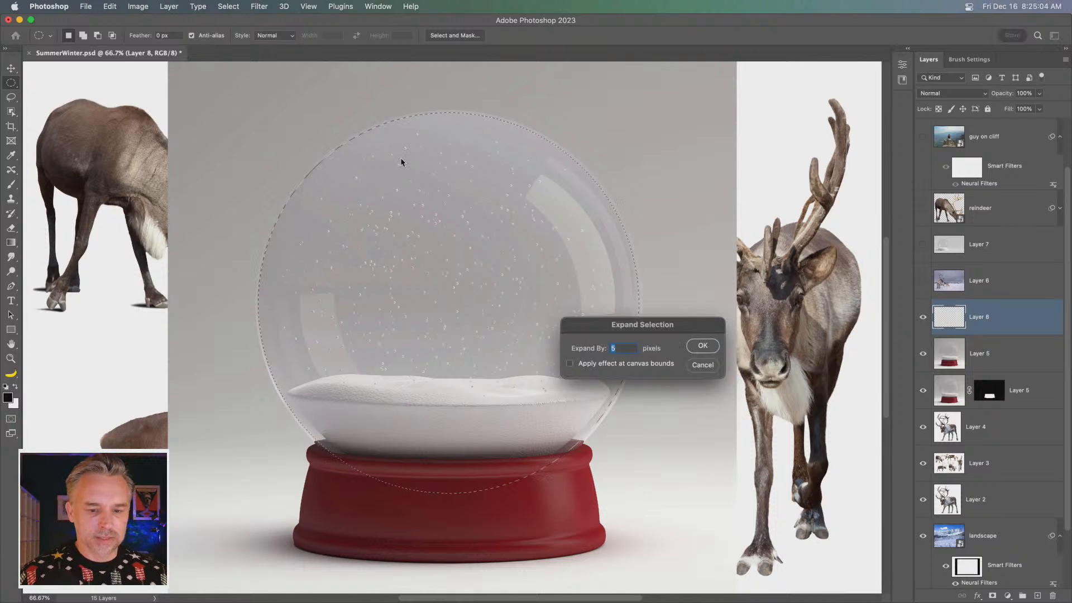
{"action": "key", "text": "Return"}
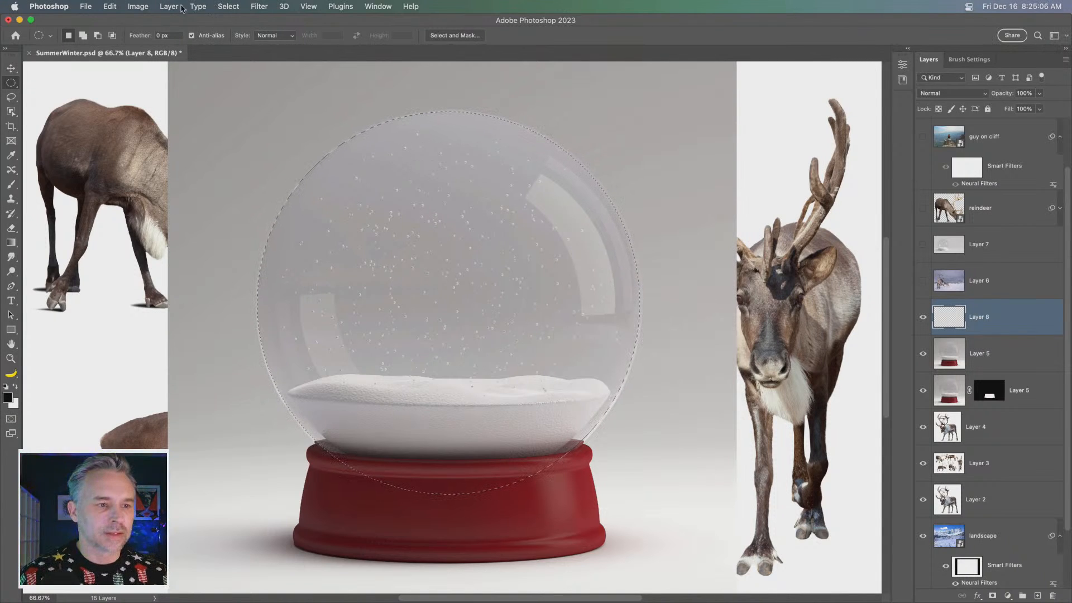
Step: Expand the circular selection twice more so it reaches the outer edge of the glass
{"action": "left_click", "coordinate": [216, 7]}
{"action": "mouse_move", "coordinate": [259, 170]}
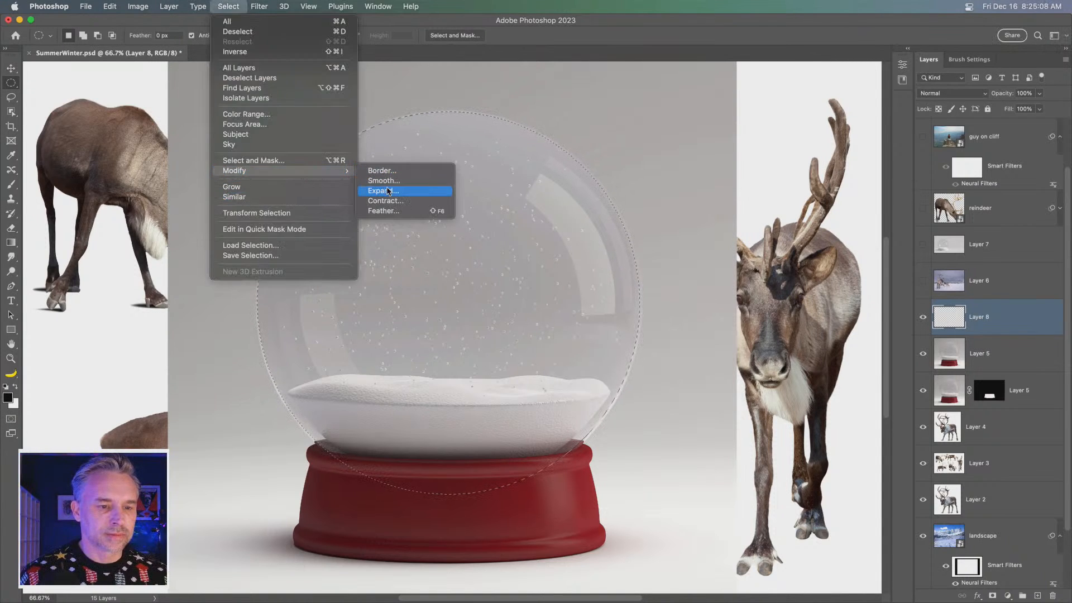
{"action": "left_click", "coordinate": [389, 192]}
{"action": "key", "text": "Return"}
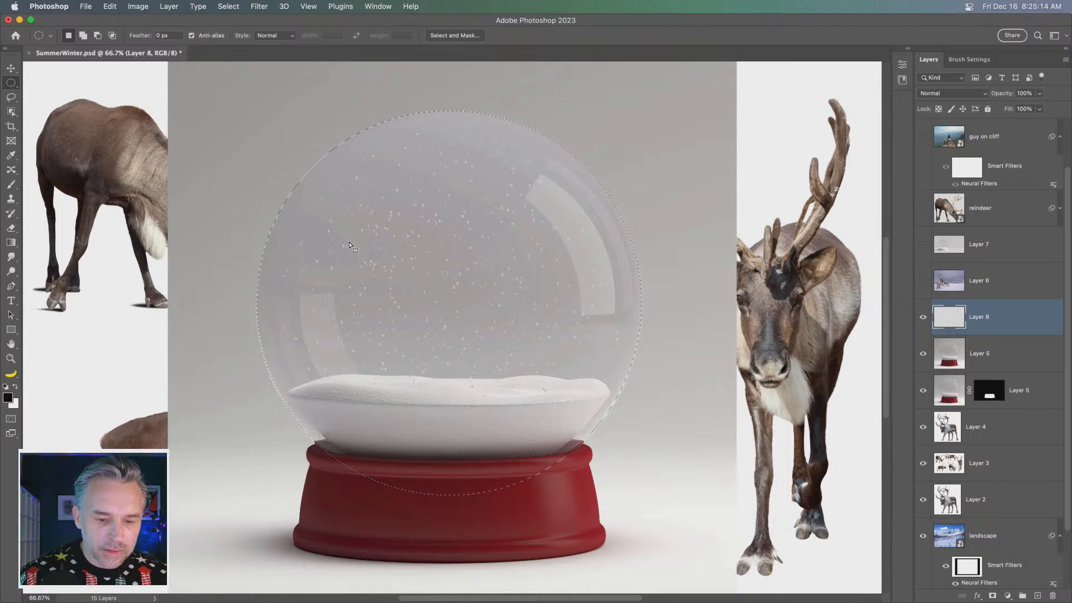
{"action": "key", "text": "super+plus"}
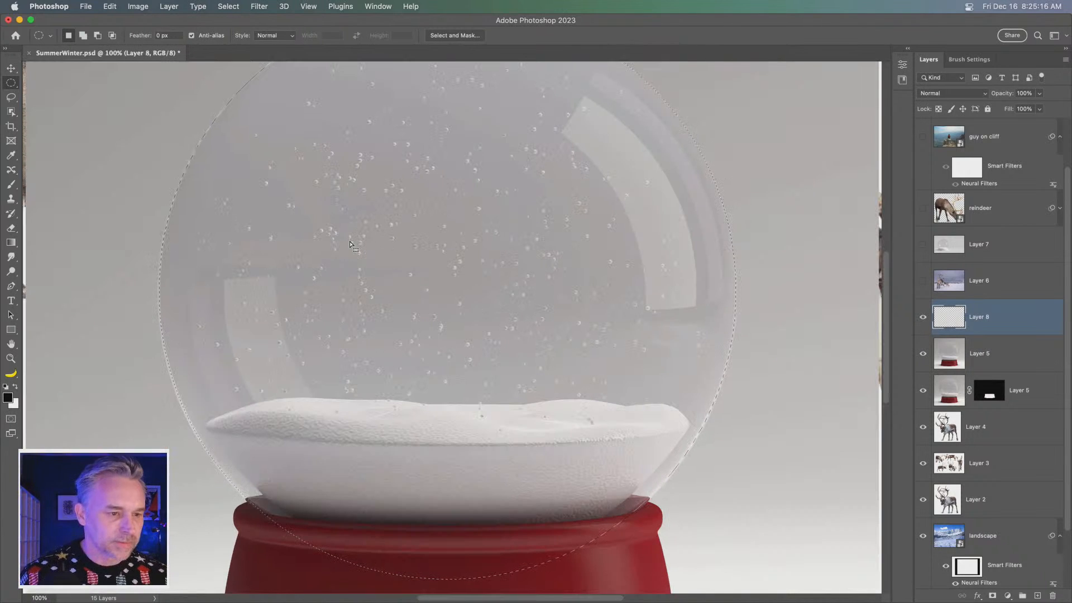
{"action": "scroll", "coordinate": [368, 245], "scroll_direction": "up", "scroll_amount": 3}
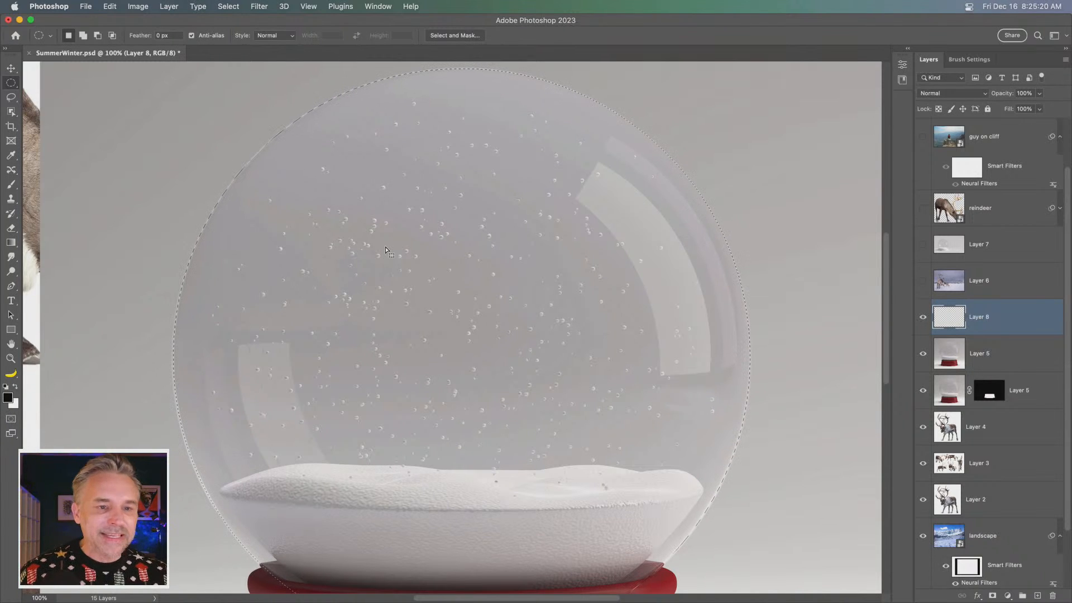
{"action": "left_click", "coordinate": [234, 6]}
{"action": "mouse_move", "coordinate": [312, 170]}
{"action": "left_click", "coordinate": [417, 191]}
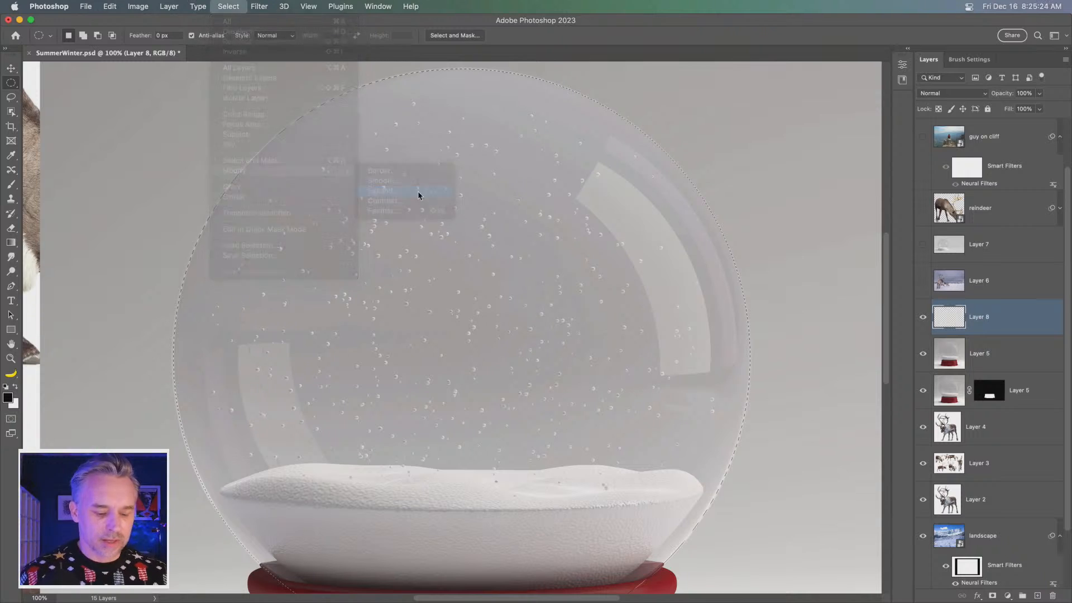
{"action": "key", "text": "Return"}
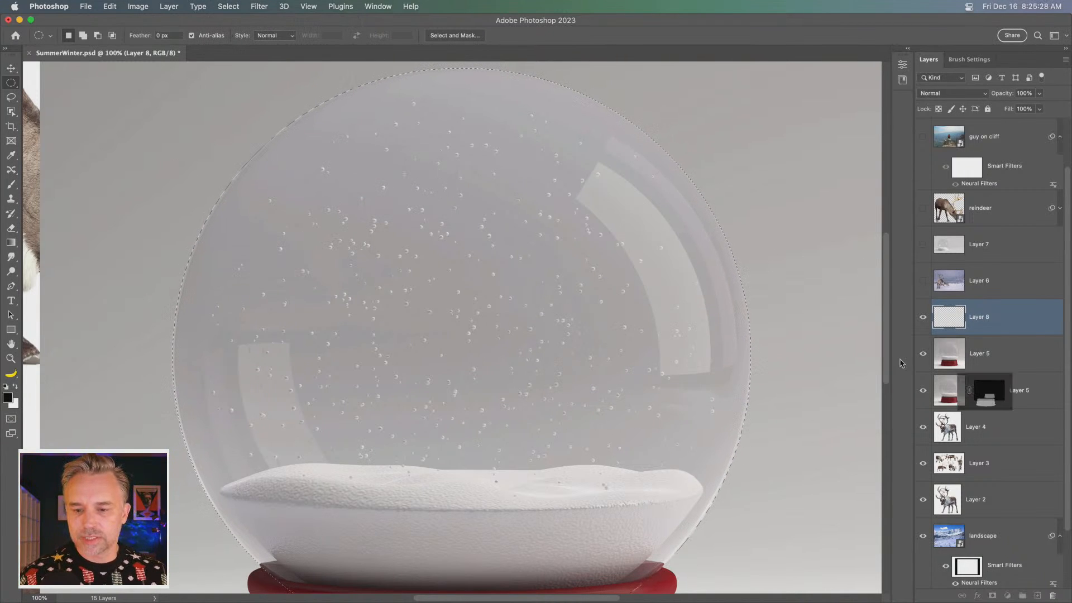
Step: Hide Layer 8 and the unmasked Layer 5 copy, and fill the circular selection with white on the lower Layer 5's mask
{"action": "left_click", "coordinate": [922, 352]}
{"action": "left_click", "coordinate": [923, 317]}
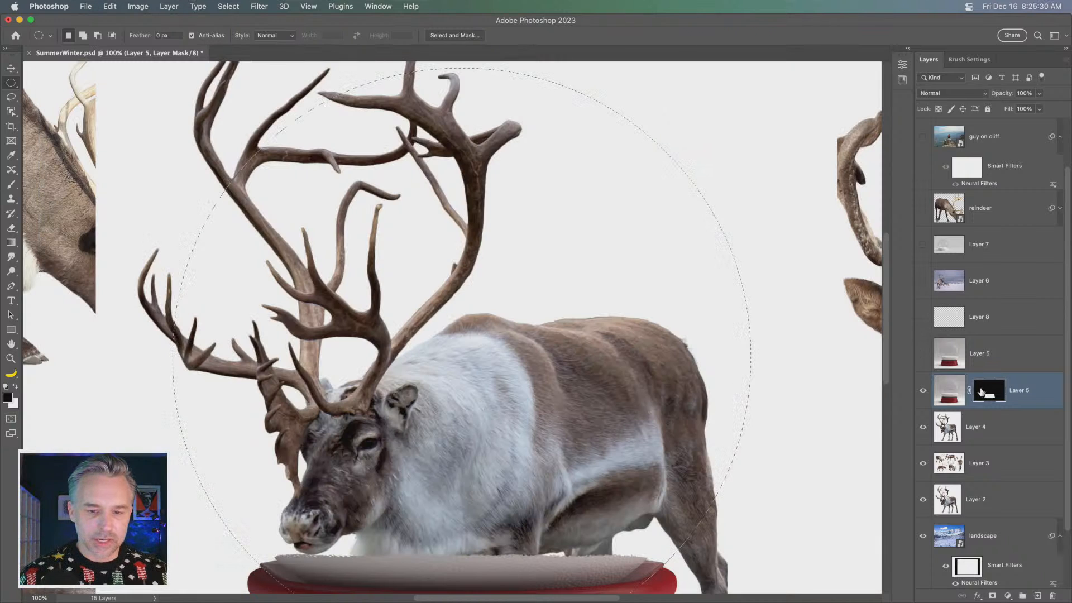
{"action": "left_click", "coordinate": [17, 386]}
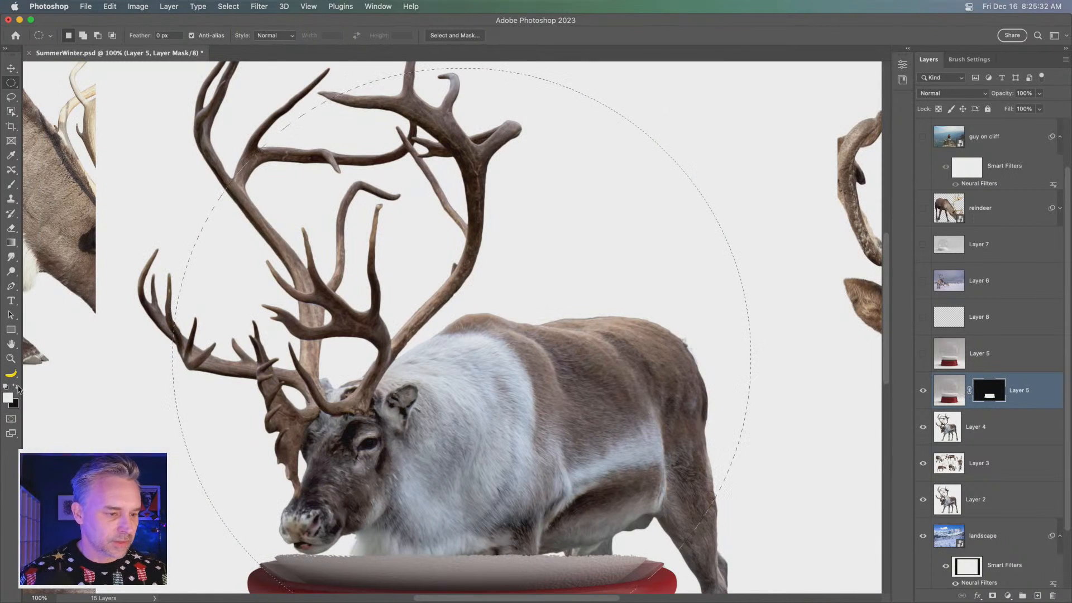
{"action": "key", "text": "i"}
{"action": "key", "text": "shift+BackSpace"}
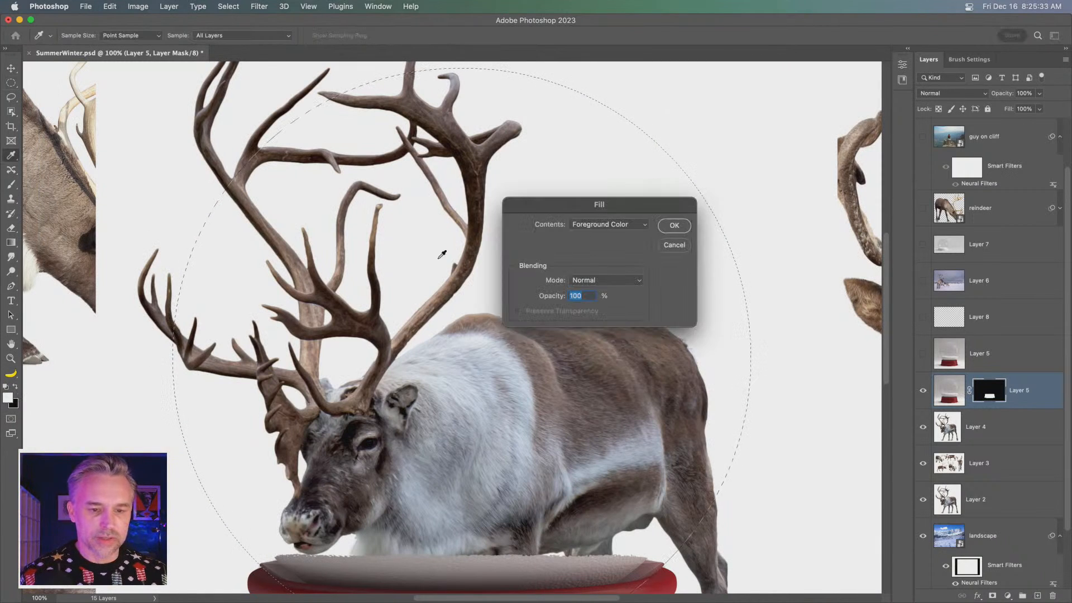
{"action": "left_click", "coordinate": [674, 226]}
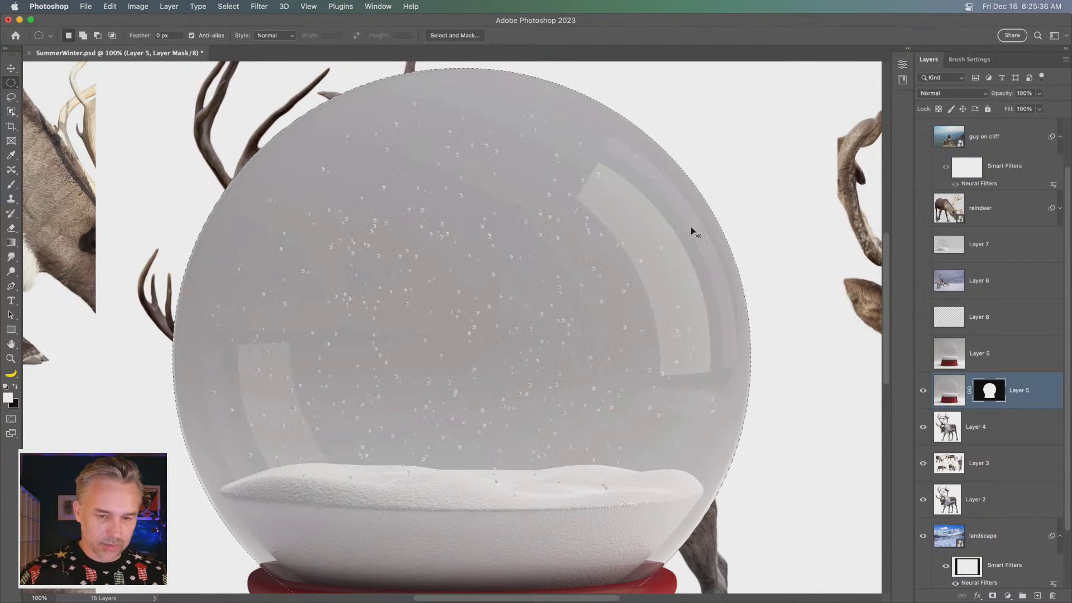
Step: Clear the selection and convert the masked snow globe Layer 5 to a smart object
{"action": "key", "text": "super+alt+o"}
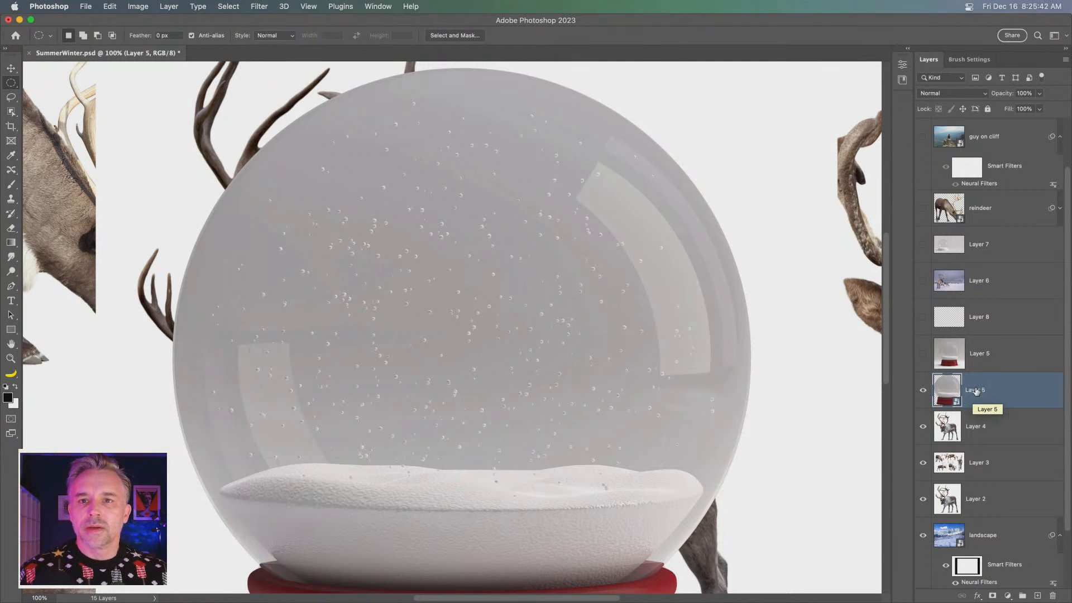
{"action": "key", "text": "super+minus"}
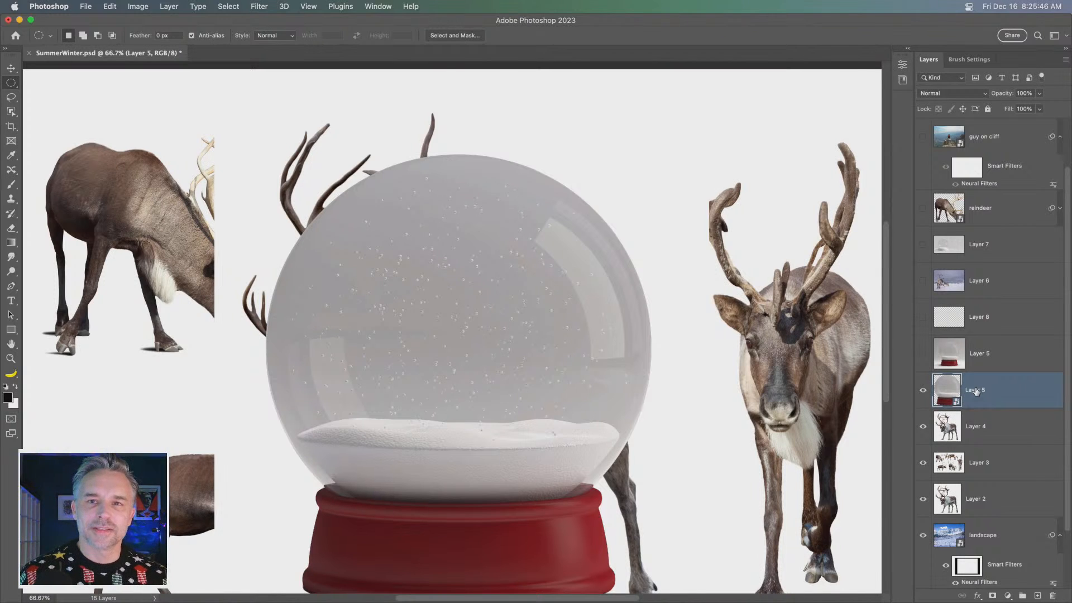
Step: Duplicate the snow globe smart object Layer 5, and hide the lower copy together with Layers 4, 3 and 2
{"action": "key", "text": "super+minus"}
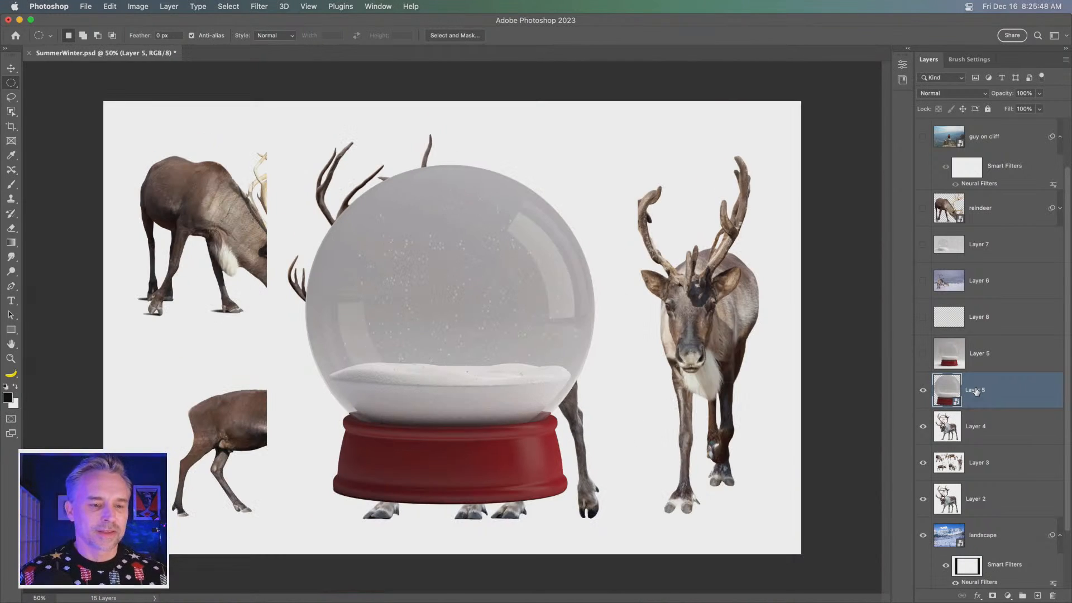
{"action": "left_click", "coordinate": [11, 68]}
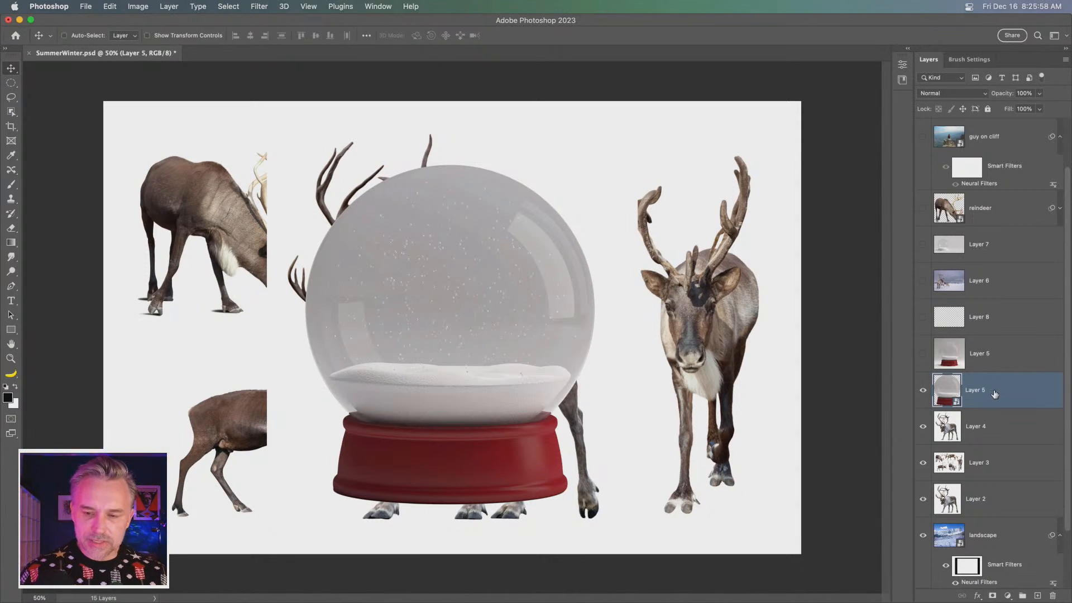
{"action": "key", "text": "super+j"}
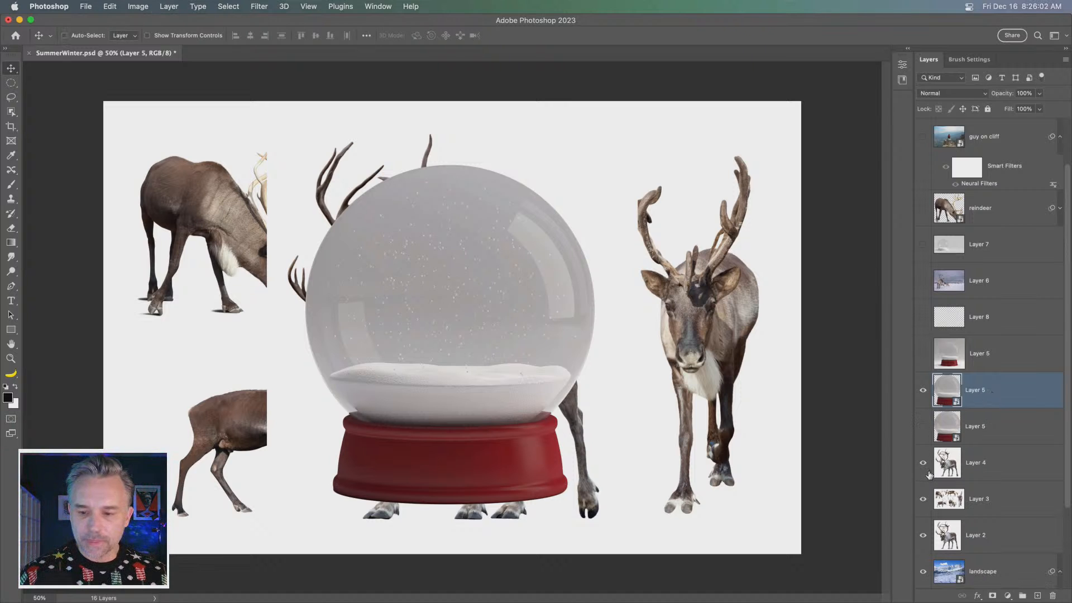
{"action": "left_click_drag", "start_coordinate": [923, 463], "coordinate": [927, 544]}
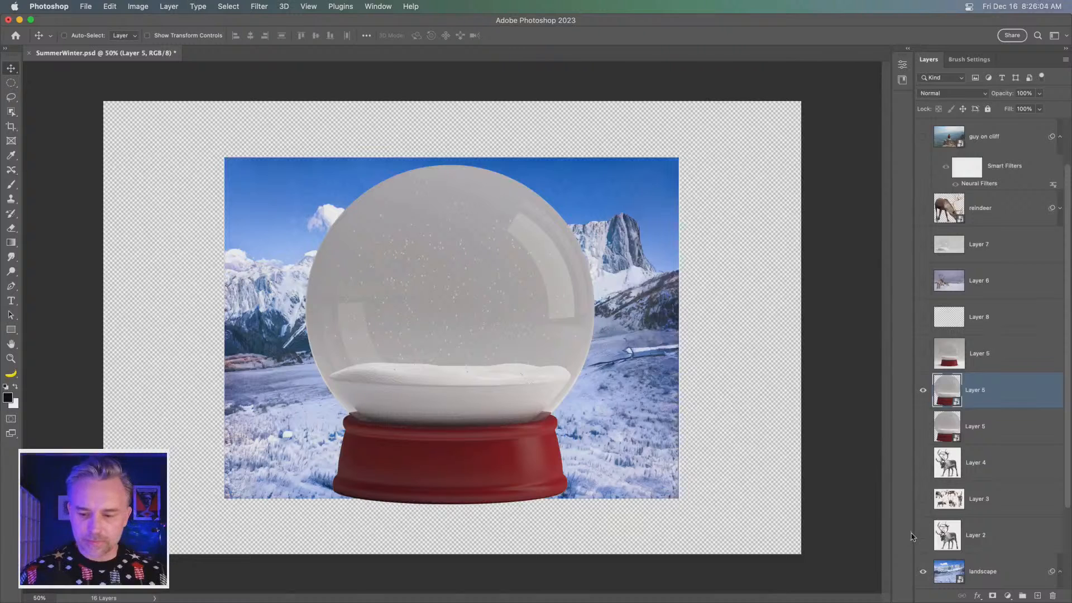
Step: Rasterize the two upper landscape layers that carry neural filters
{"action": "scroll", "coordinate": [915, 541], "scroll_direction": "down", "scroll_amount": 4}
{"action": "left_click", "coordinate": [988, 470]}
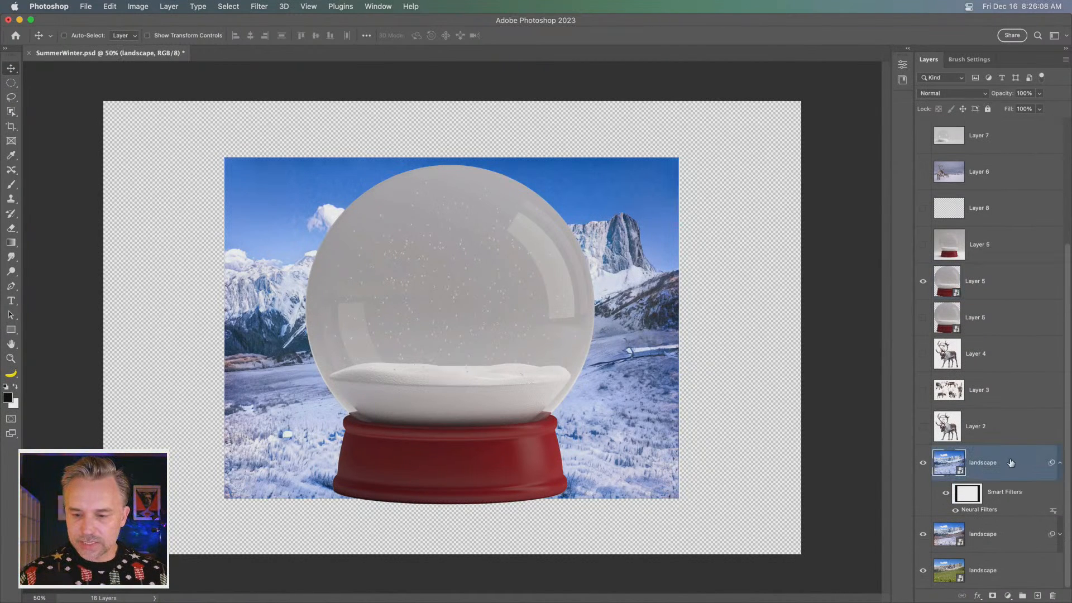
{"action": "right_click", "coordinate": [1006, 465]}
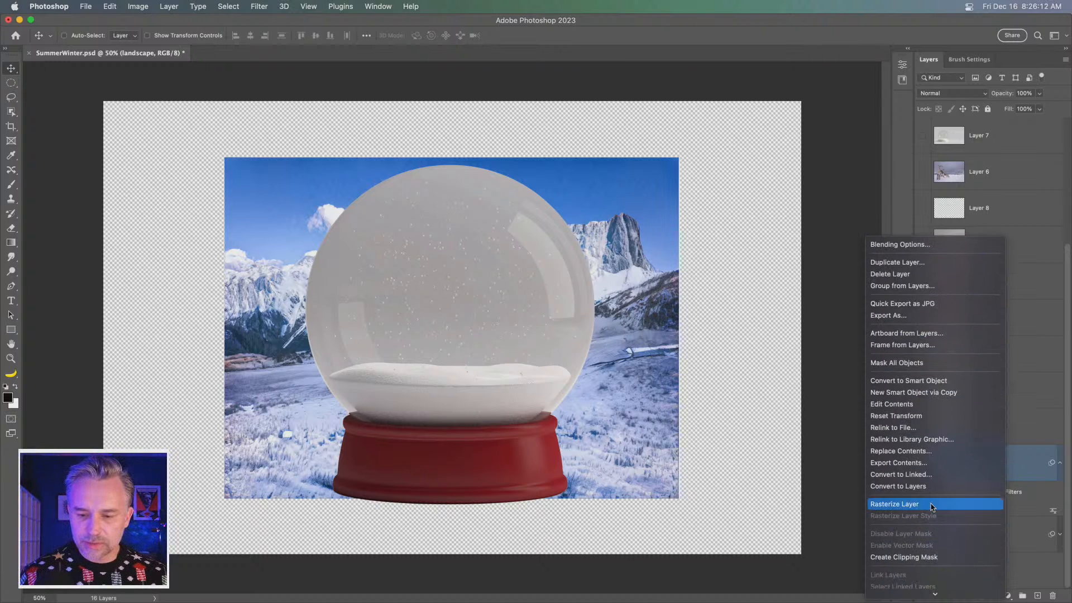
{"action": "left_click", "coordinate": [918, 504]}
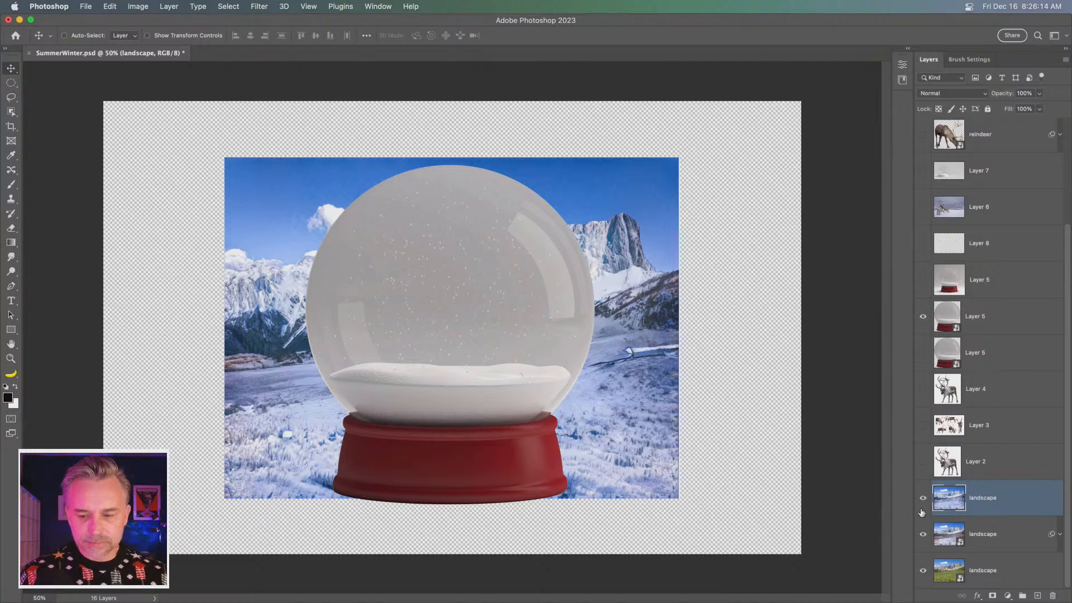
{"action": "left_click", "coordinate": [985, 534]}
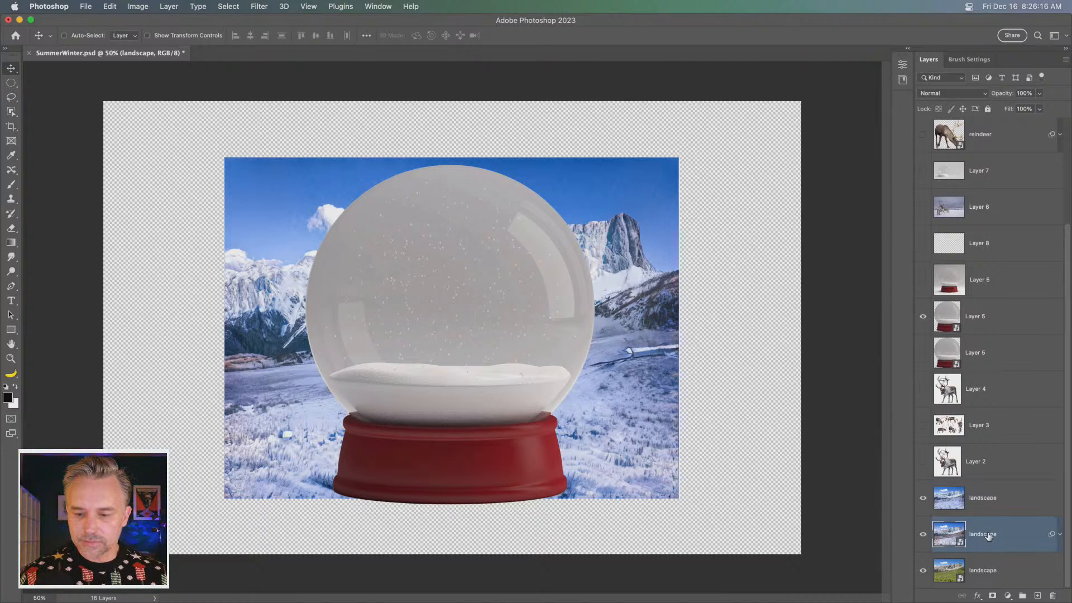
{"action": "right_click", "coordinate": [1002, 531]}
{"action": "left_click", "coordinate": [1022, 497]}
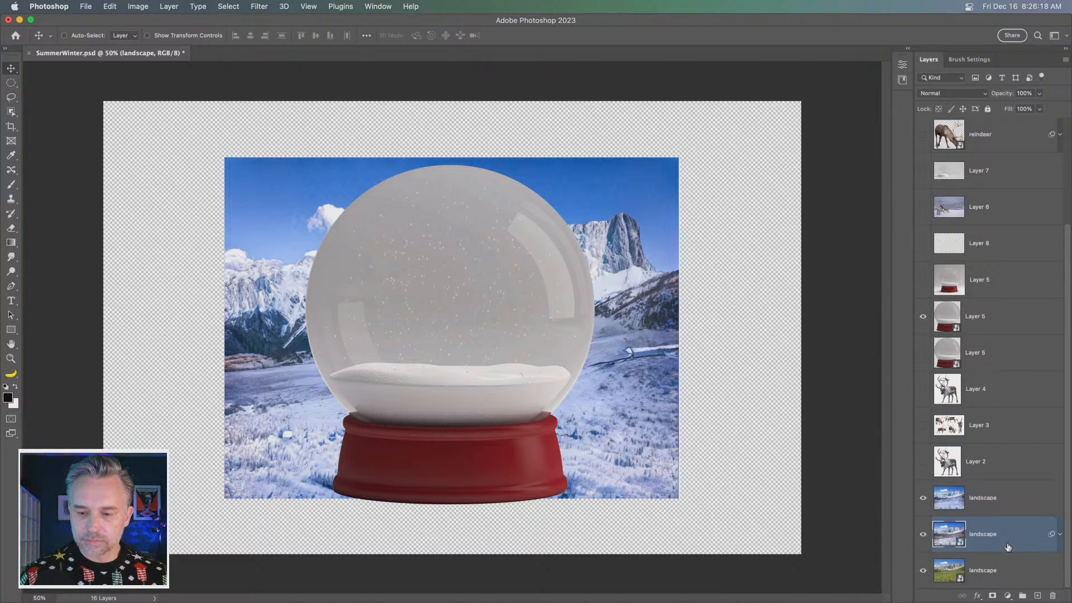
{"action": "right_click", "coordinate": [1015, 539]}
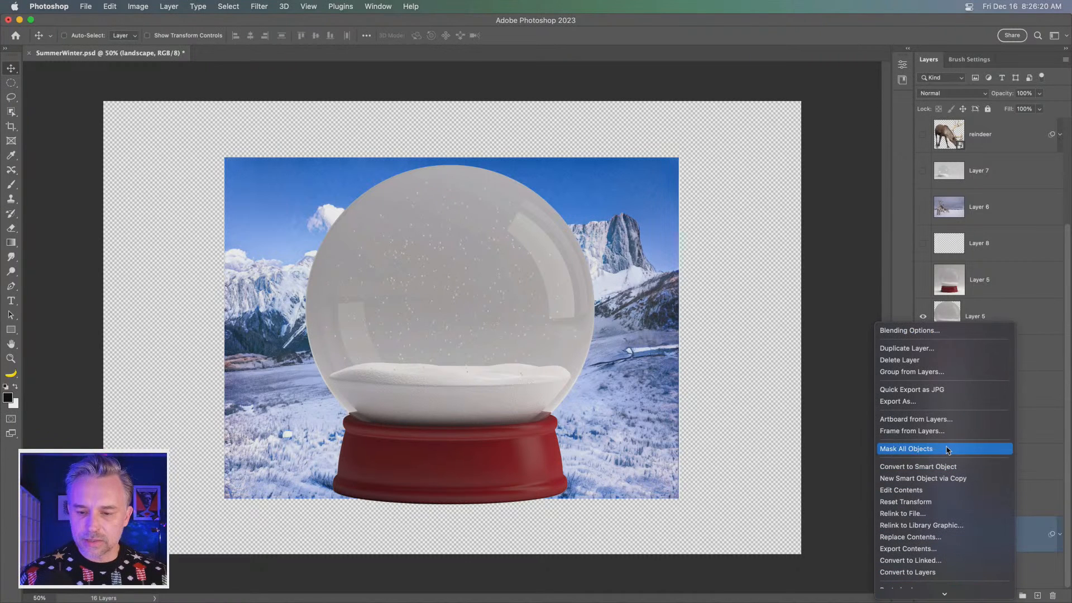
{"action": "scroll", "coordinate": [943, 513], "scroll_direction": "down", "scroll_amount": 5}
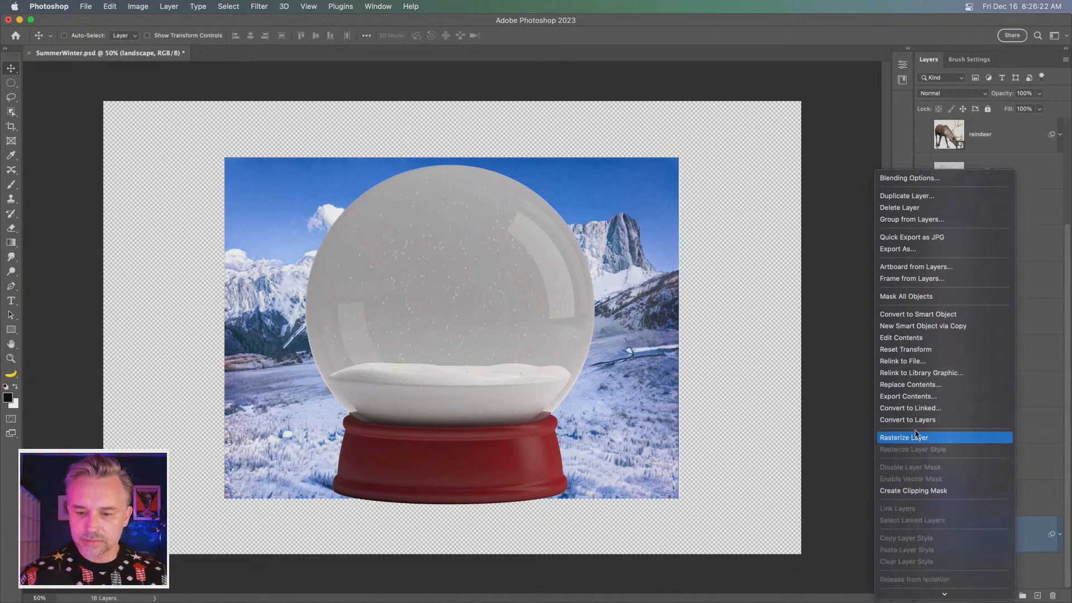
{"action": "left_click", "coordinate": [992, 507]}
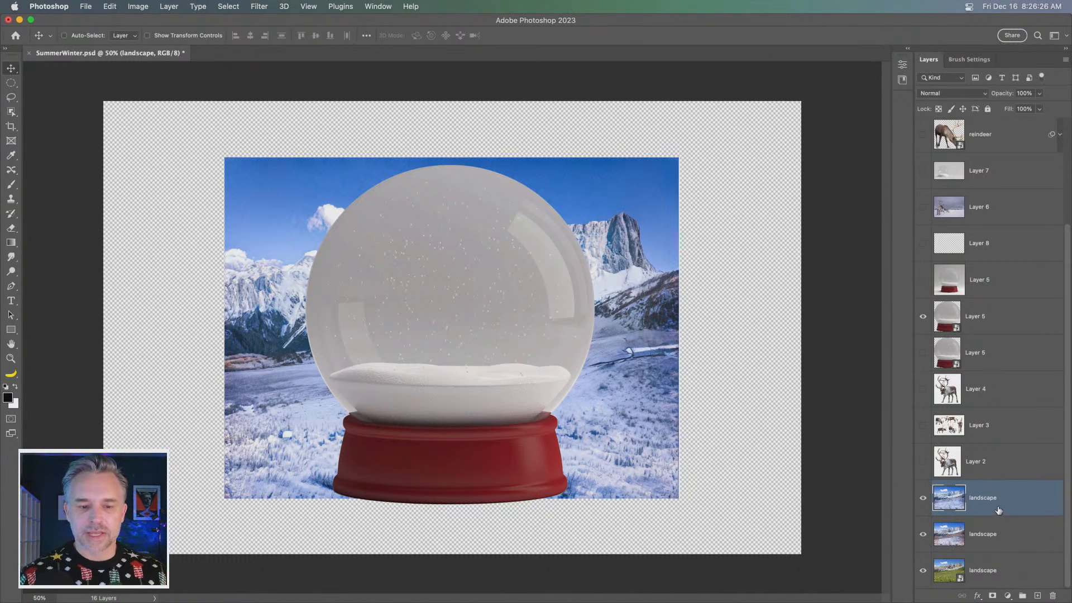
Step: Lasso the glass dome down to just above the red base and mask the upper snow globe Layer 5 to that selection
{"action": "key", "text": "super+equal"}
{"action": "key", "text": "super+equal"}
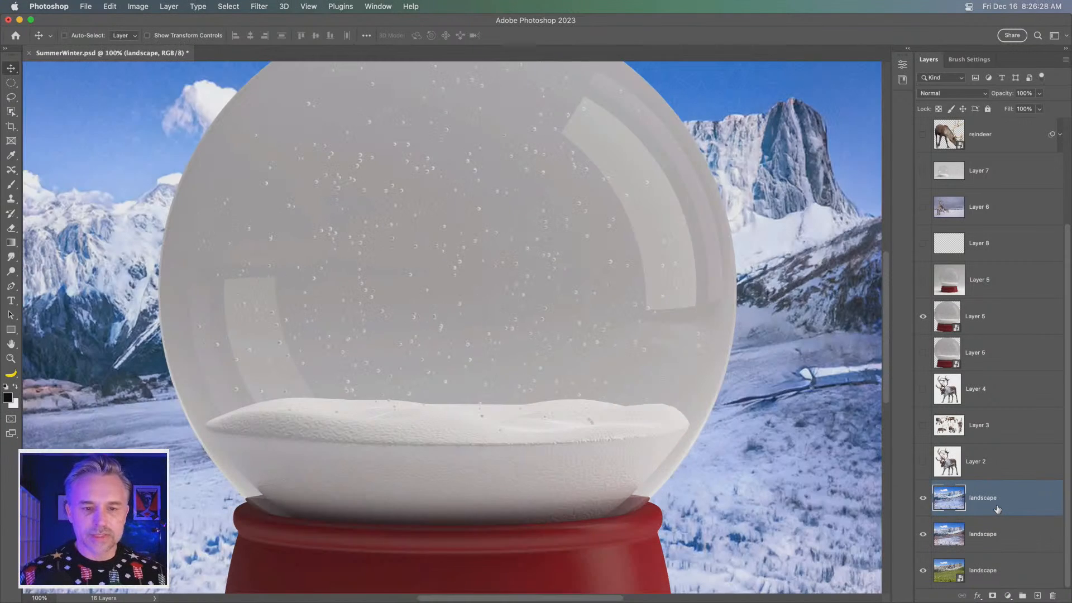
{"action": "left_click", "coordinate": [991, 318]}
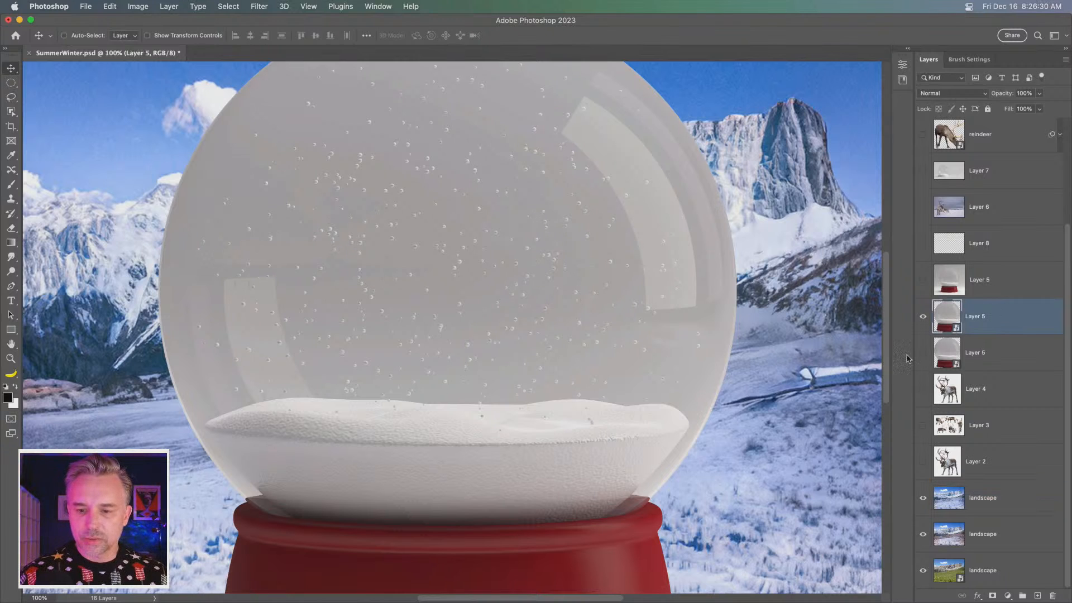
{"action": "key", "text": "super+minus"}
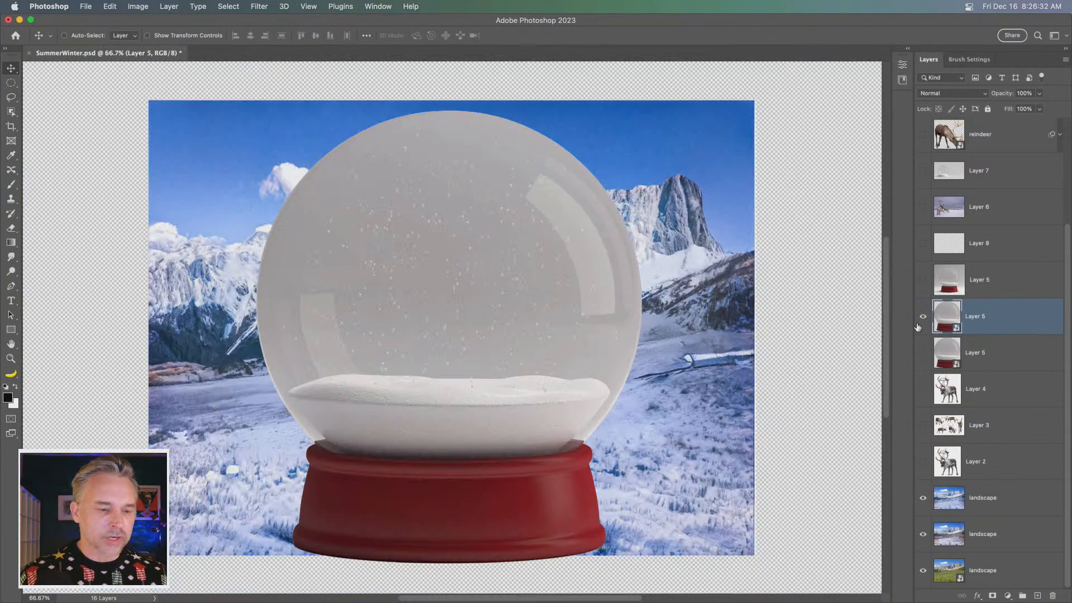
{"action": "left_click", "coordinate": [11, 98]}
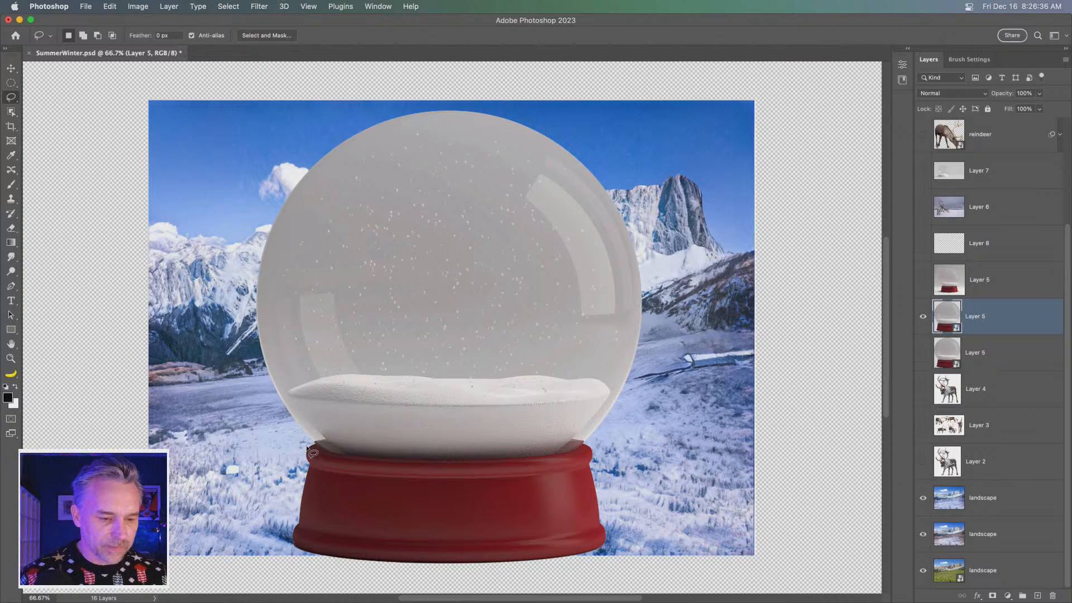
{"action": "mouse_move", "coordinate": [315, 445]}
{"action": "left_mouse_down"}
{"action": "mouse_move", "coordinate": [634, 447]}
{"action": "mouse_move", "coordinate": [707, 218]}
{"action": "mouse_move", "coordinate": [603, 155]}
{"action": "mouse_move", "coordinate": [587, 162]}
{"action": "mouse_move", "coordinate": [580, 131]}
{"action": "mouse_move", "coordinate": [366, 102]}
{"action": "mouse_move", "coordinate": [231, 345]}
{"action": "mouse_move", "coordinate": [279, 454]}
{"action": "left_mouse_up"}
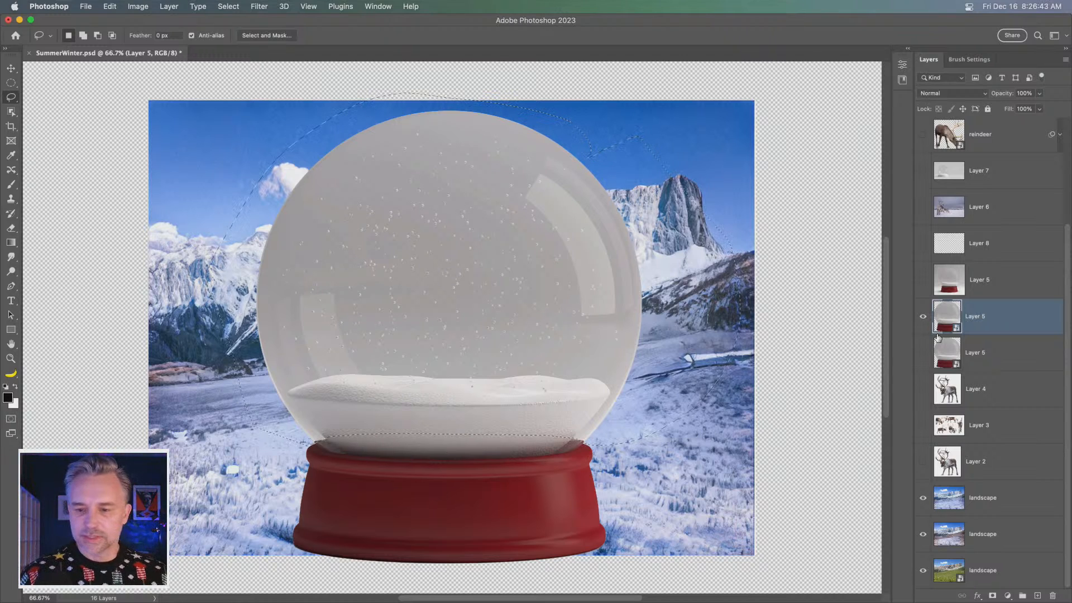
{"action": "left_click", "coordinate": [989, 595]}
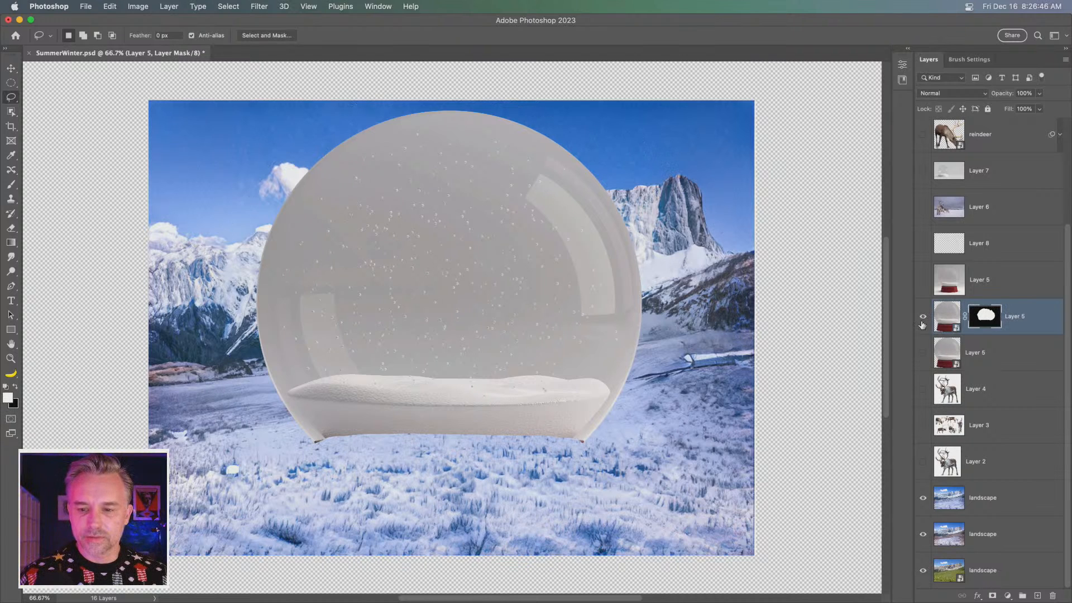
Step: Show the lower snow globe Layer 5, copy the glass mask onto it and invert that copied mask
{"action": "left_click", "coordinate": [923, 352]}
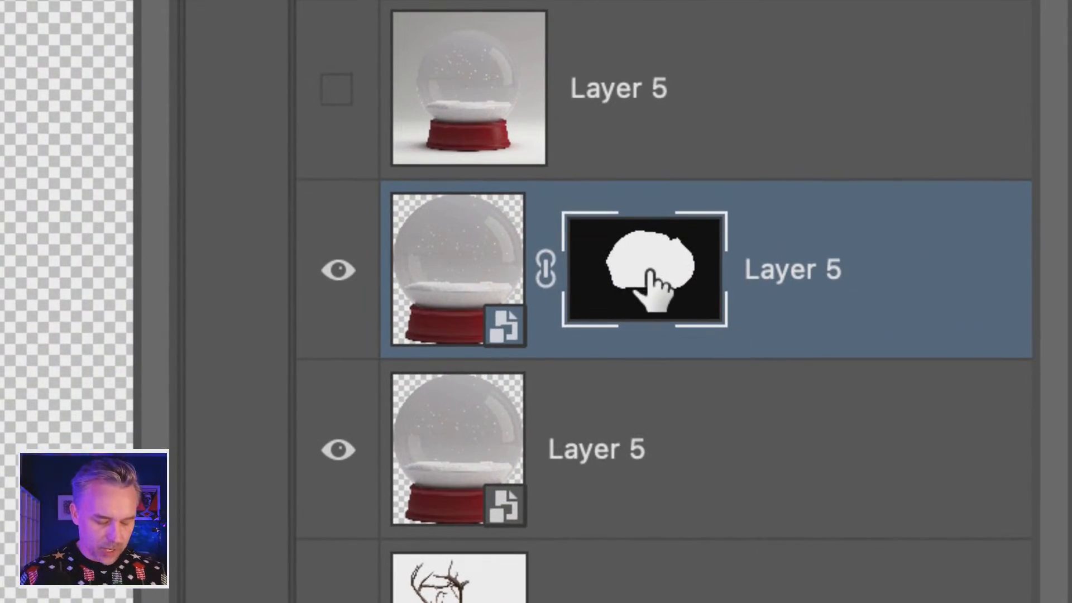
{"action": "left_click_drag", "start_coordinate": [648, 279], "coordinate": [640, 447]}
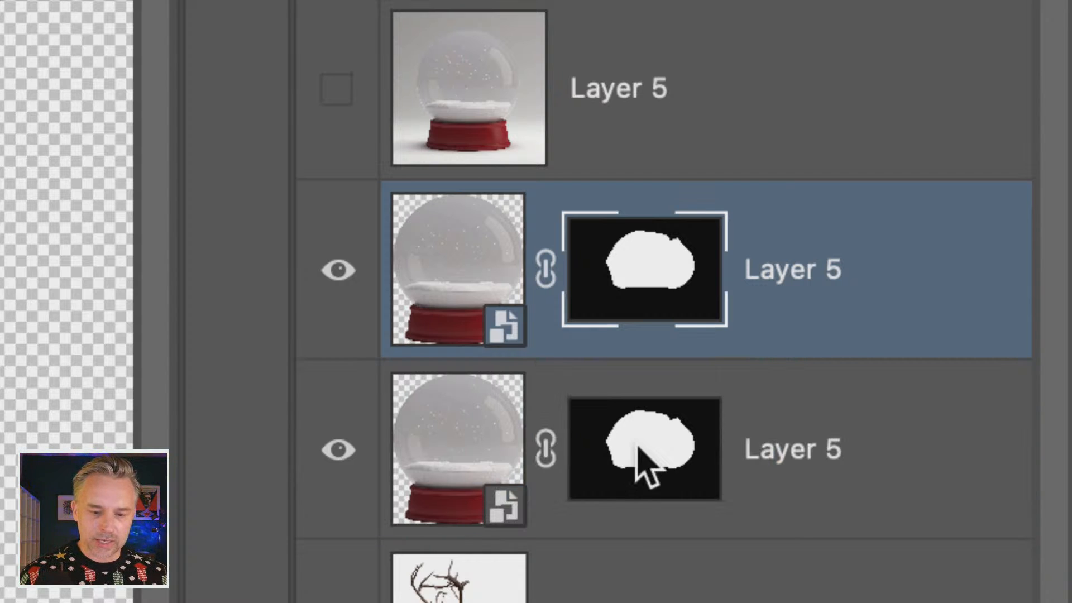
{"action": "left_click", "coordinate": [640, 449]}
{"action": "key", "text": "ctrl+i"}
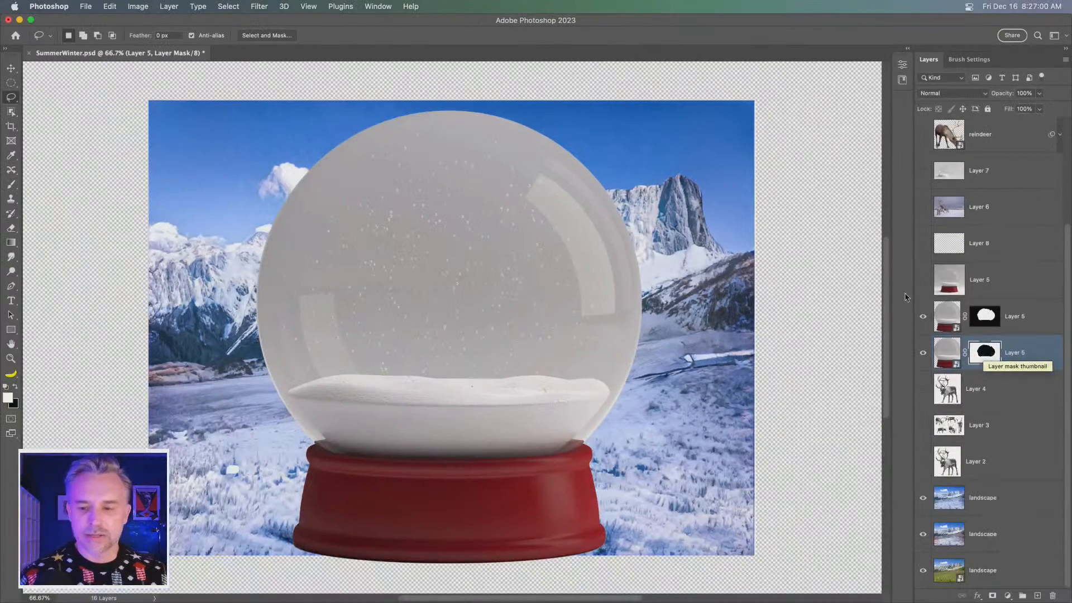
{"action": "left_click", "coordinate": [921, 318]}
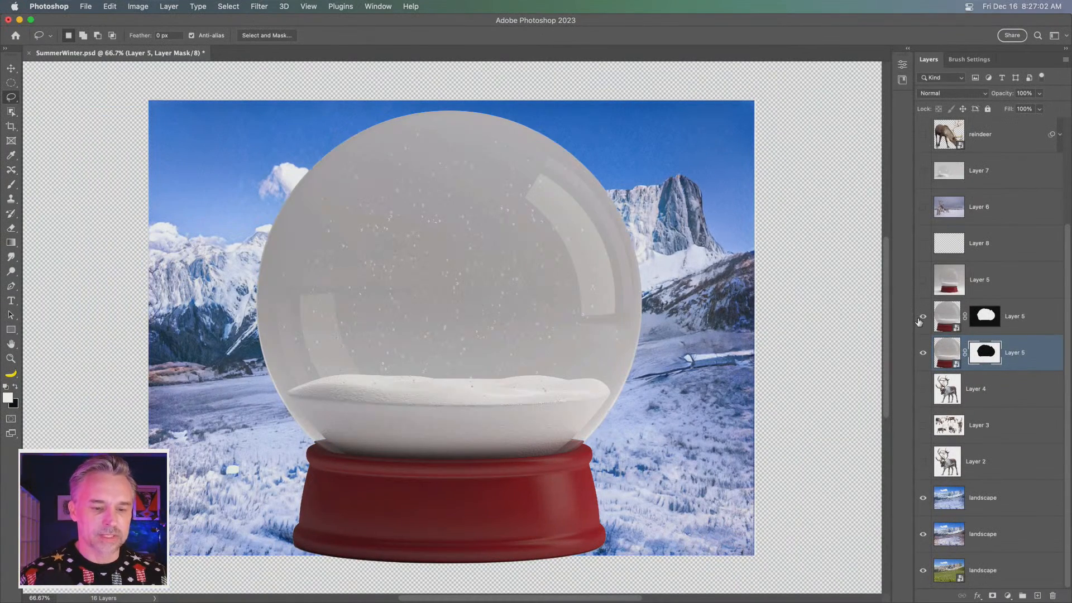
Step: Set the upper glass layer's blend mode to Multiply and rename the layer multiply
{"action": "left_click", "coordinate": [947, 316]}
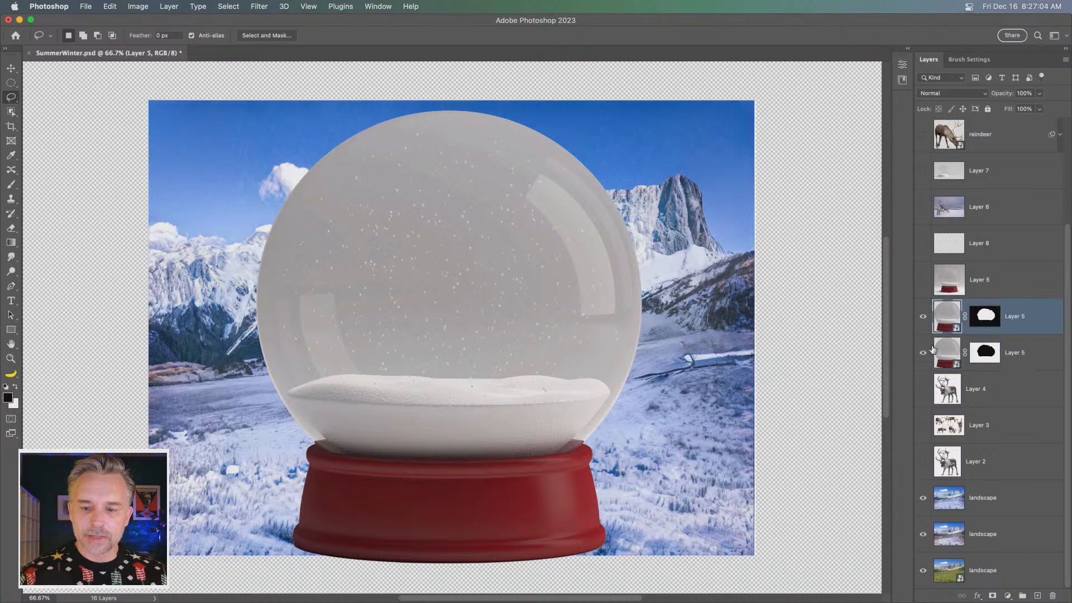
{"action": "left_click", "coordinate": [922, 353]}
{"action": "left_click", "coordinate": [923, 353]}
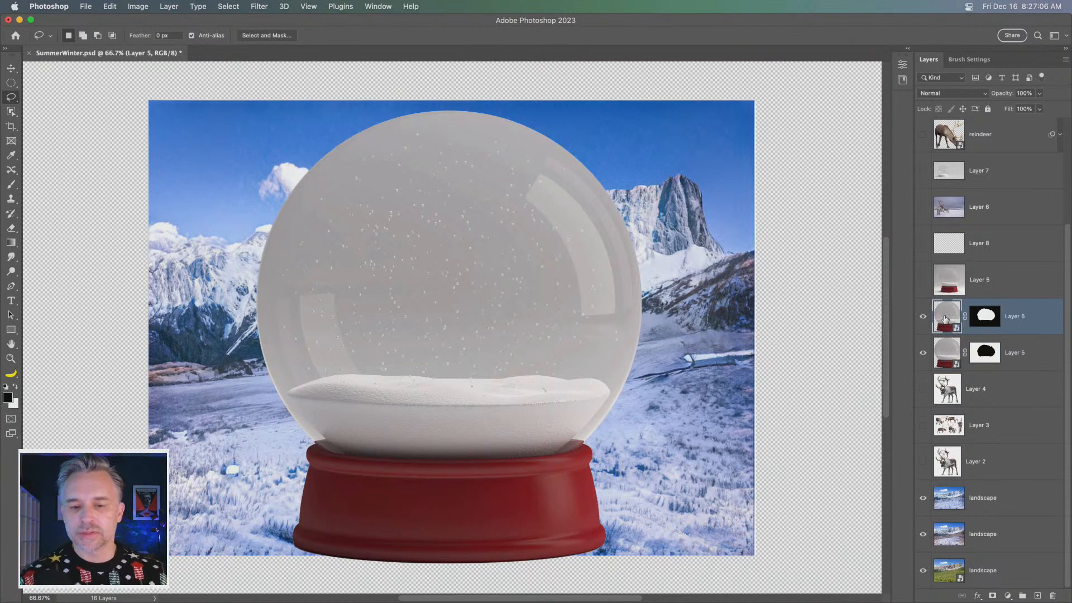
{"action": "left_click", "coordinate": [934, 94]}
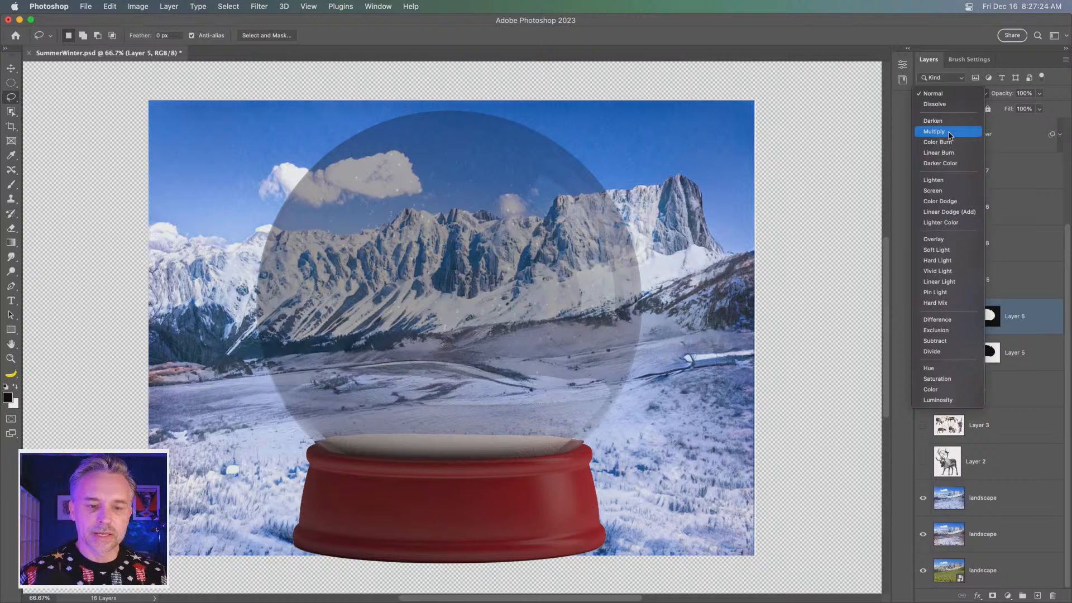
{"action": "left_click", "coordinate": [948, 134]}
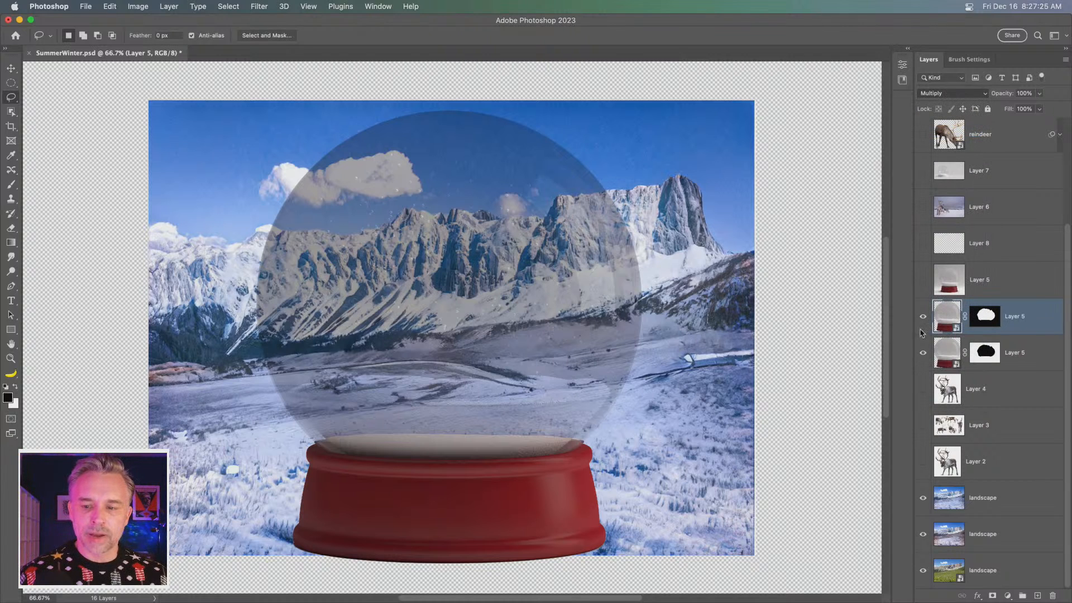
{"action": "double_click", "coordinate": [1011, 317]}
{"action": "type", "text": "mu"}
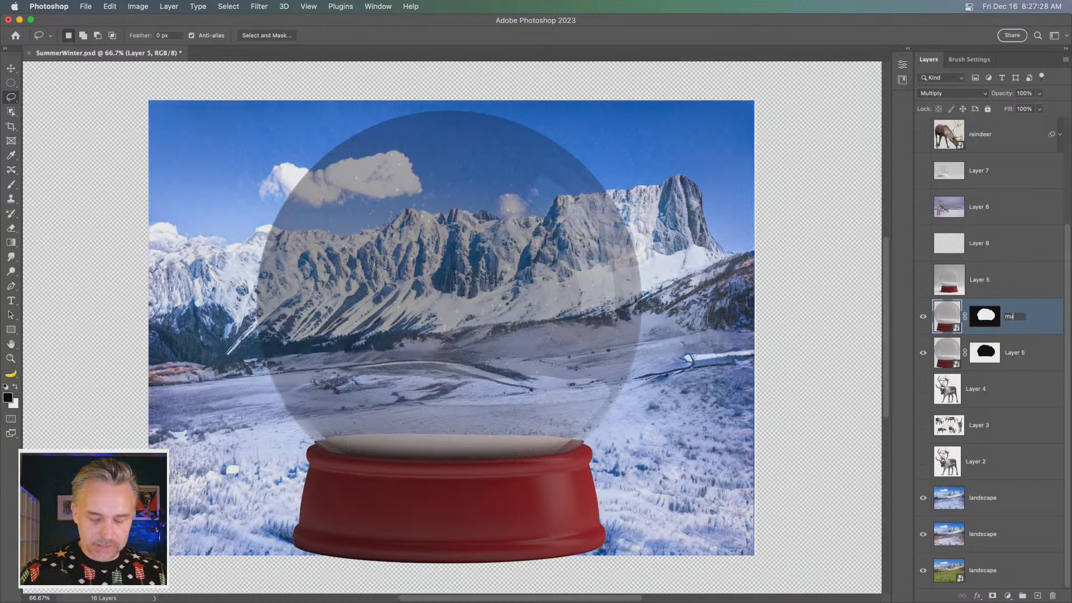
{"action": "type", "text": "ltiply"}
{"action": "key", "text": "Return"}
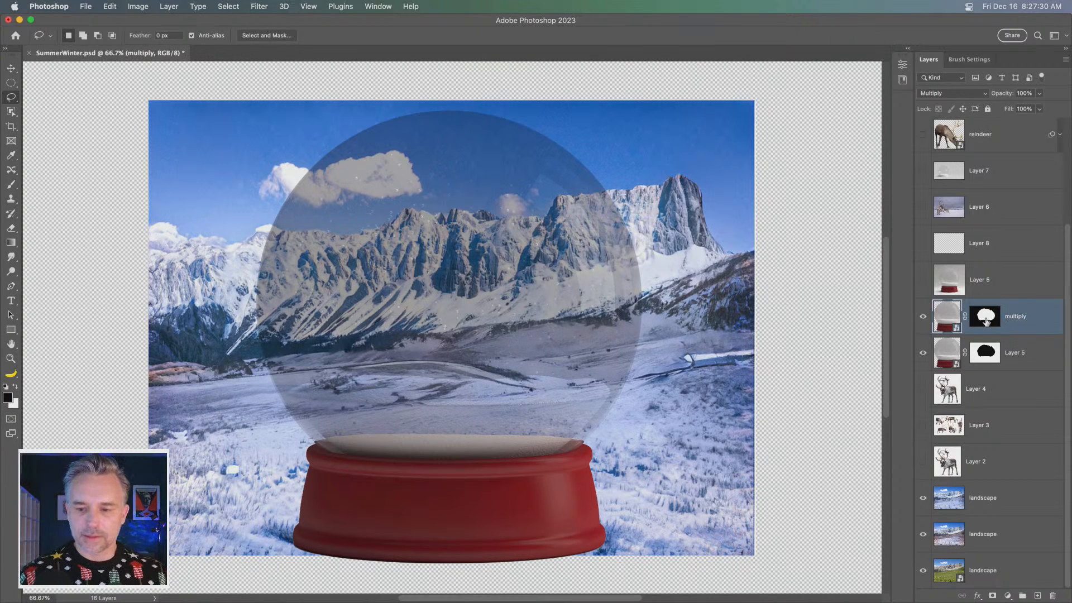
Step: Duplicate the multiply layer, hide the lower copy and set the upper copy's blend mode to Normal
{"action": "key", "text": "super+j"}
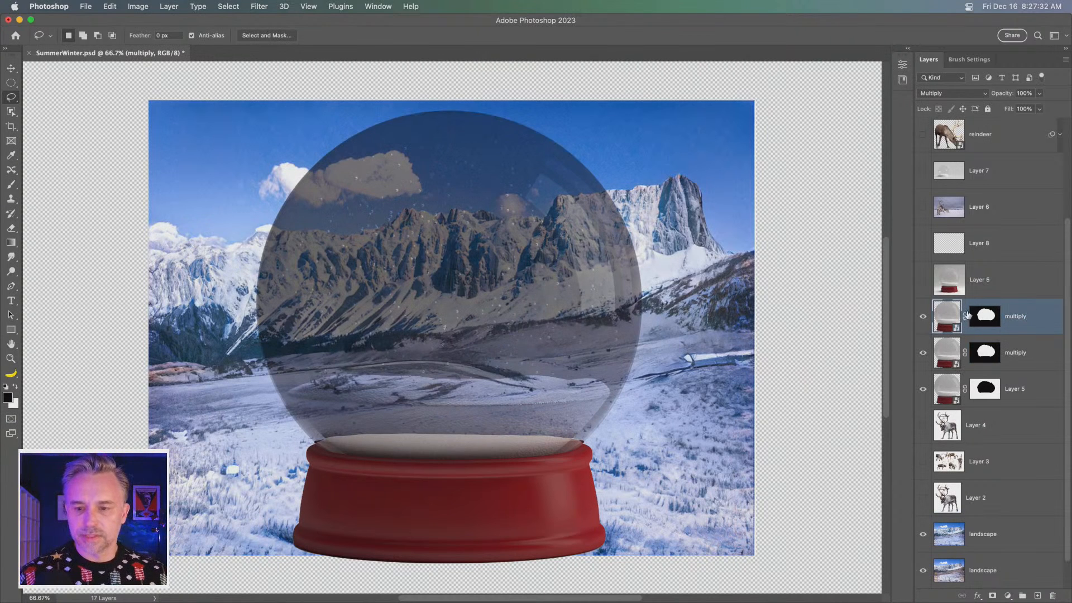
{"action": "left_click", "coordinate": [922, 353]}
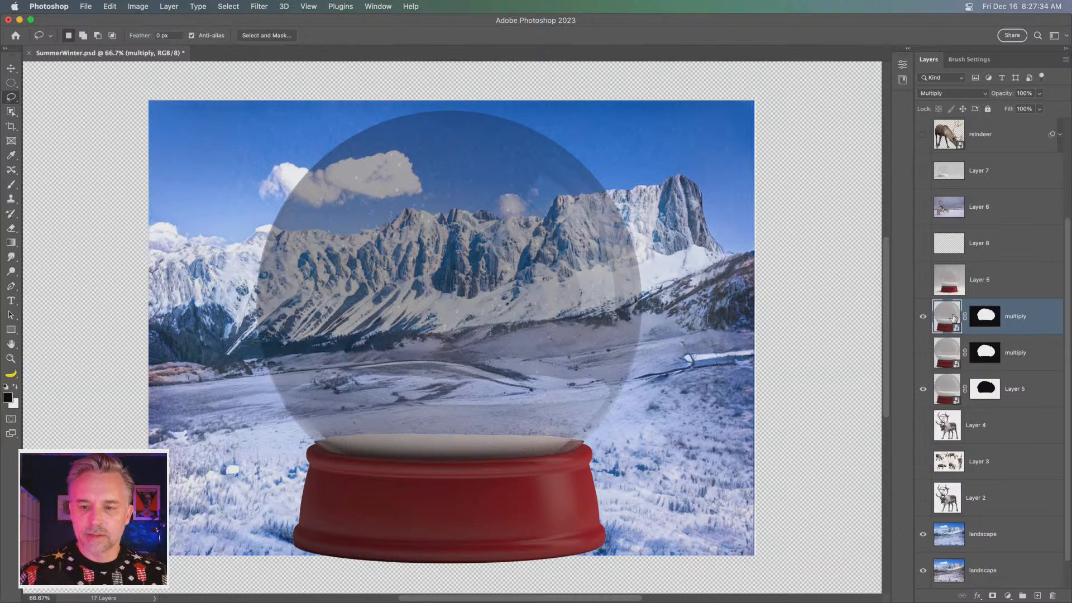
{"action": "left_click", "coordinate": [942, 94]}
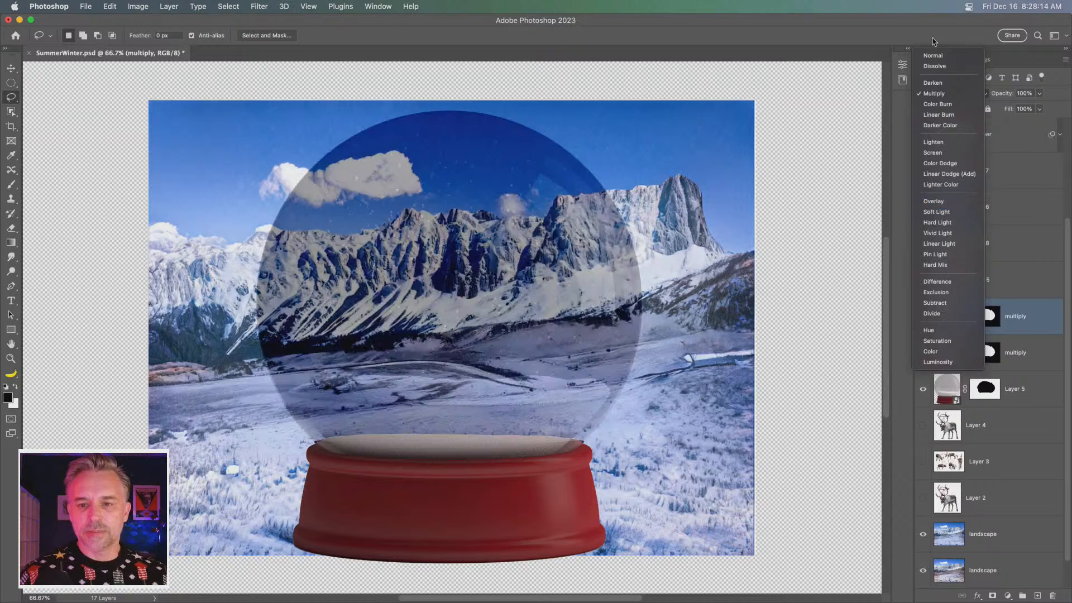
{"action": "left_click", "coordinate": [932, 55]}
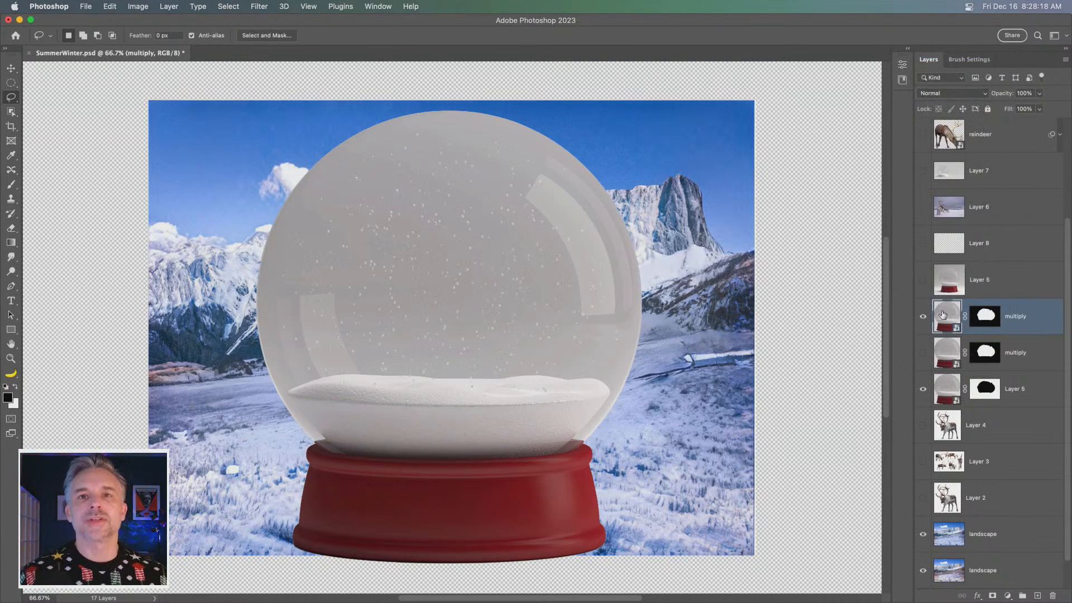
Step: Apply Levels to the upper multiply layer with input black 138 and input white 198
{"action": "key", "text": "super+l"}
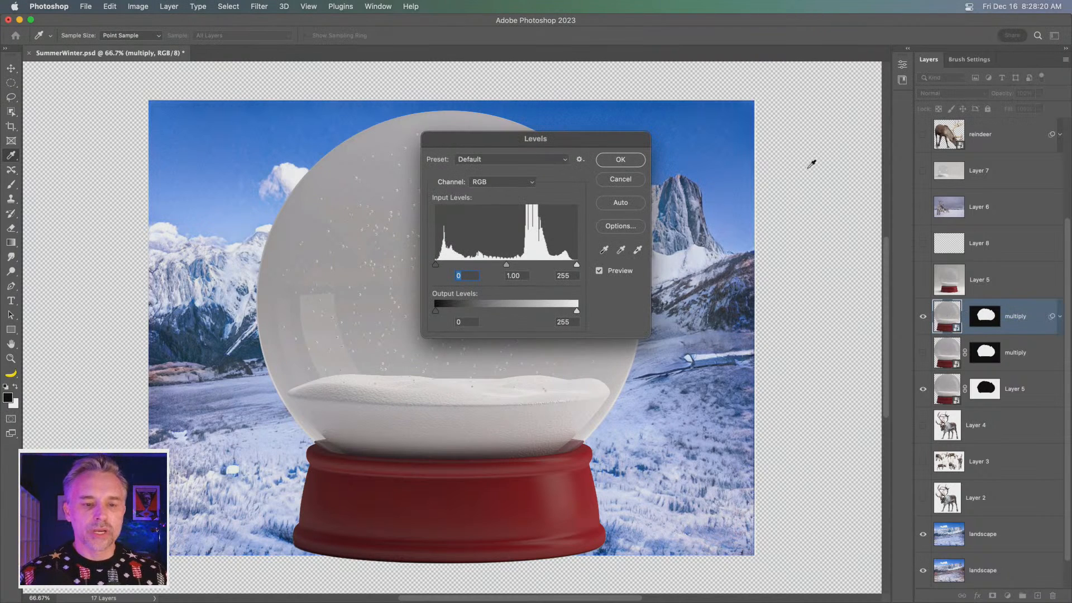
{"action": "left_click_drag", "start_coordinate": [494, 140], "coordinate": [663, 184]}
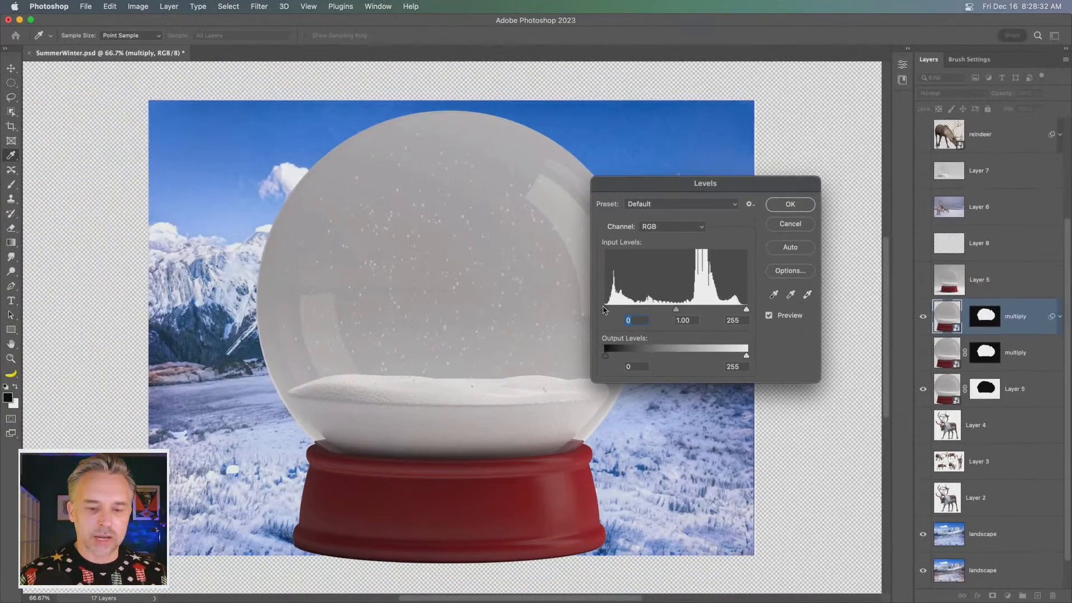
{"action": "left_click_drag", "start_coordinate": [602, 309], "coordinate": [630, 311]}
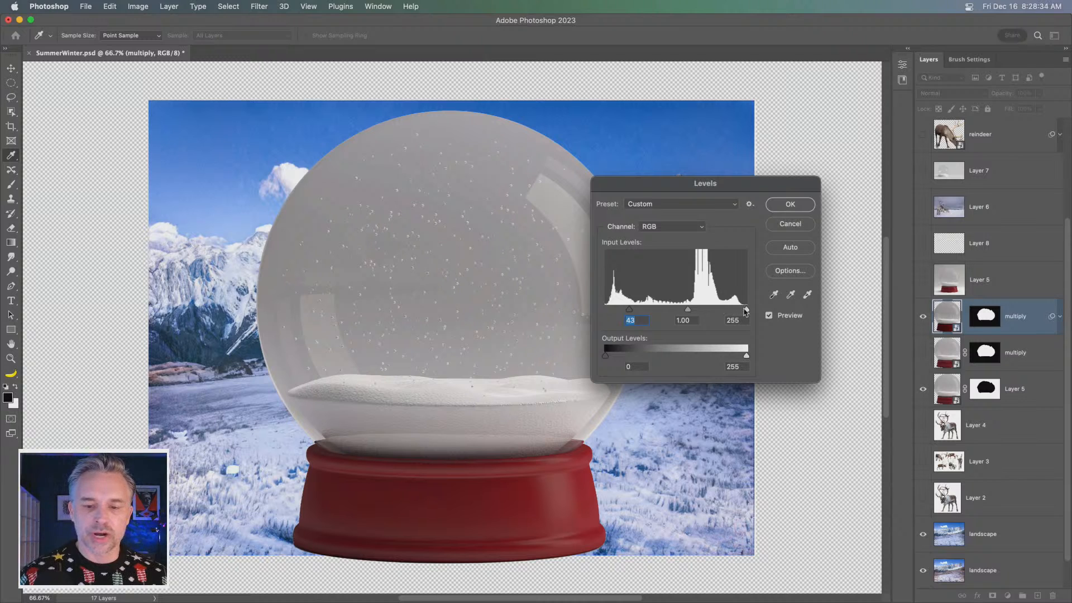
{"action": "left_click_drag", "start_coordinate": [746, 309], "coordinate": [714, 308]}
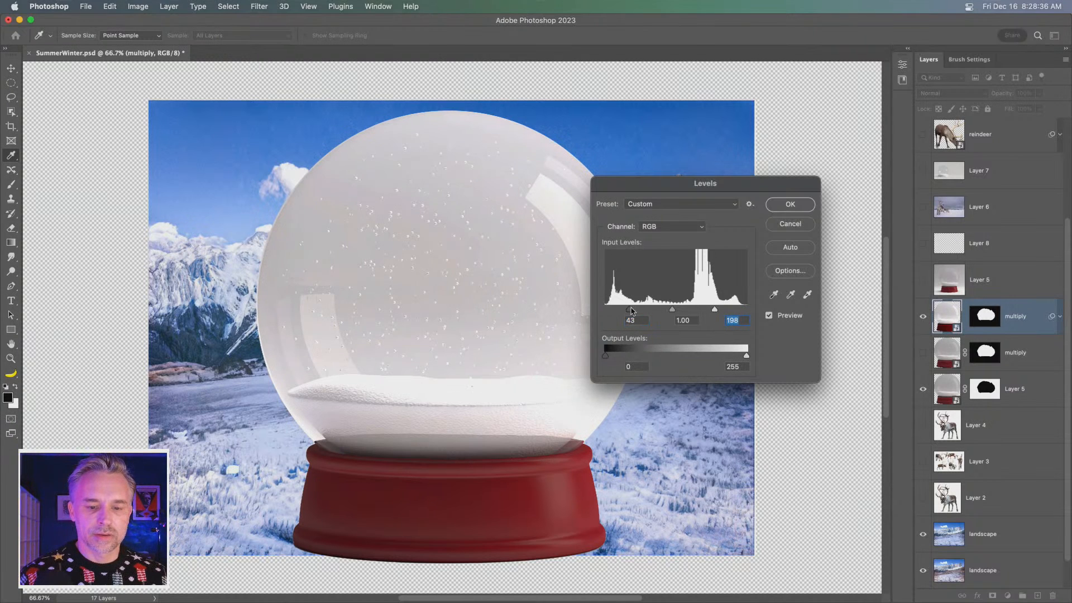
{"action": "left_click_drag", "start_coordinate": [630, 310], "coordinate": [681, 311]}
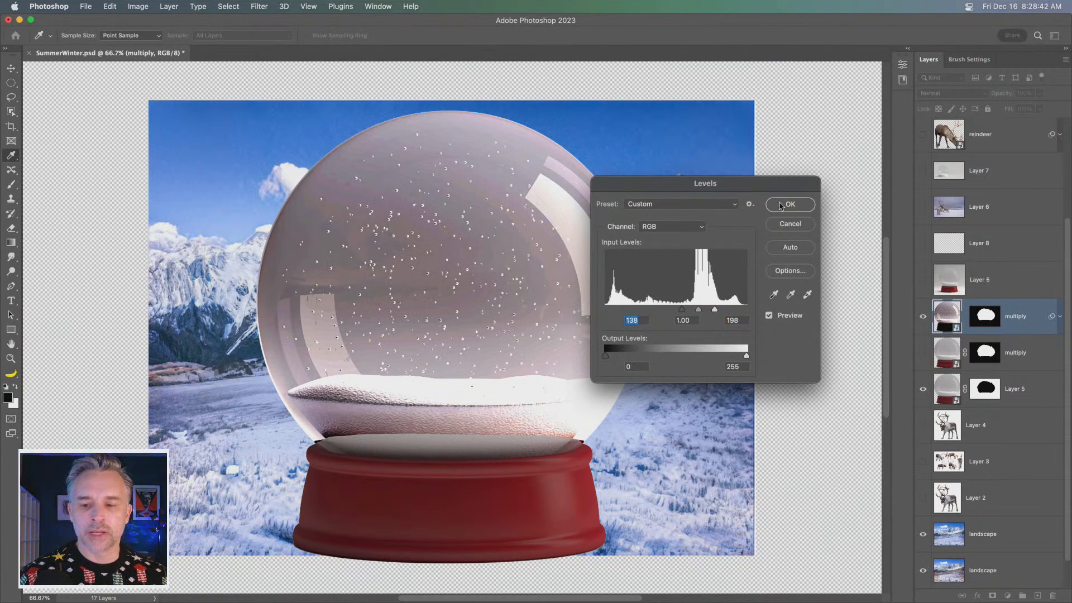
{"action": "left_click", "coordinate": [780, 206]}
Step: Examine the Levels smart filter attached to the upper multiply layer and the image adjustments available for it
{"action": "left_click", "coordinate": [1060, 316]}
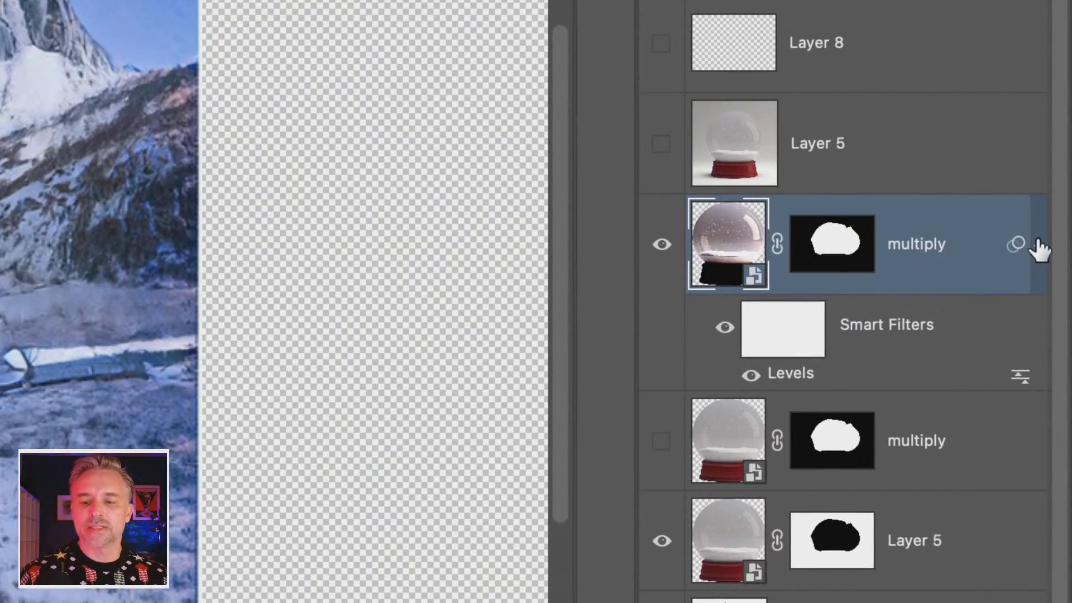
{"action": "left_click", "coordinate": [1038, 249]}
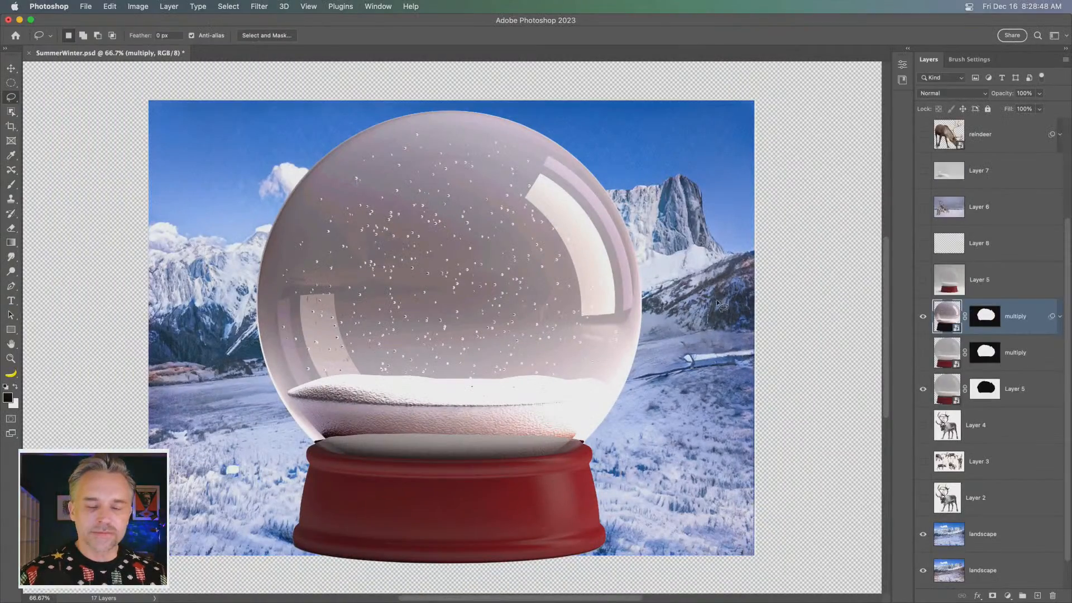
{"action": "left_click", "coordinate": [129, 6]}
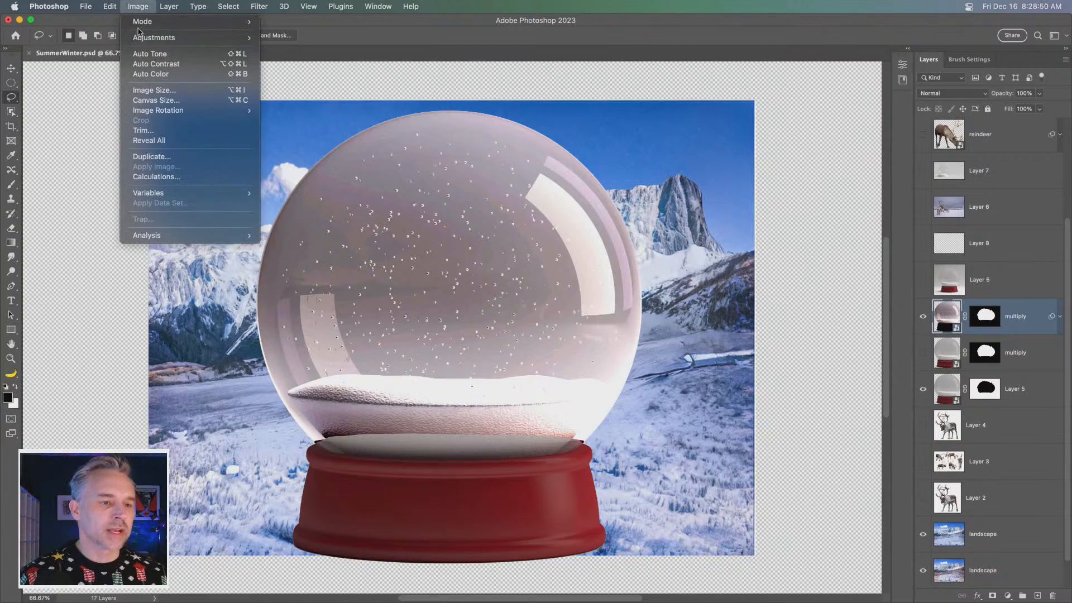
{"action": "mouse_move", "coordinate": [138, 40]}
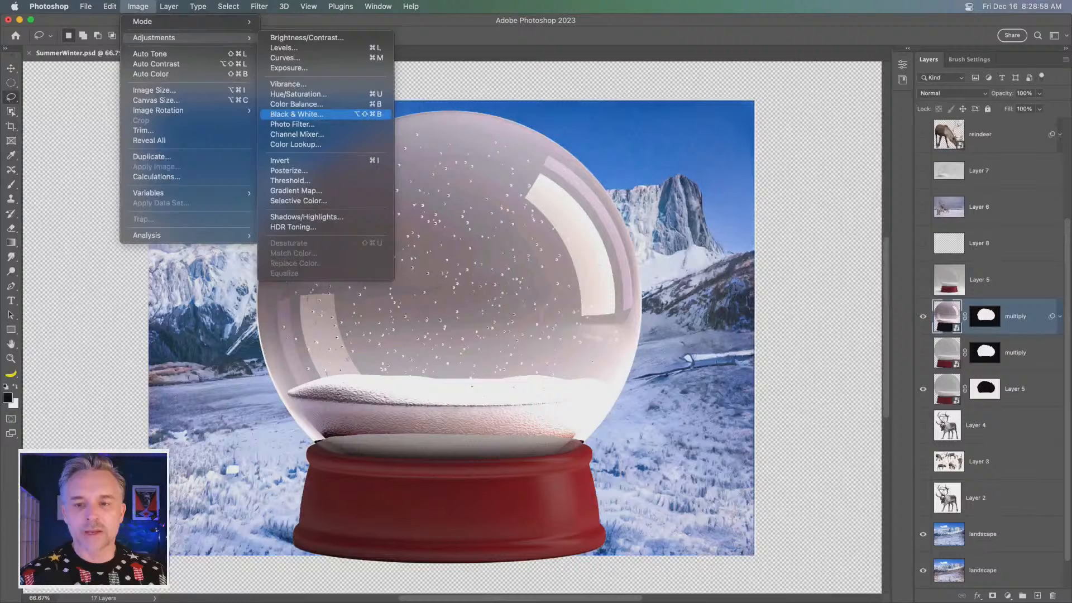
{"action": "left_click", "coordinate": [687, 8]}
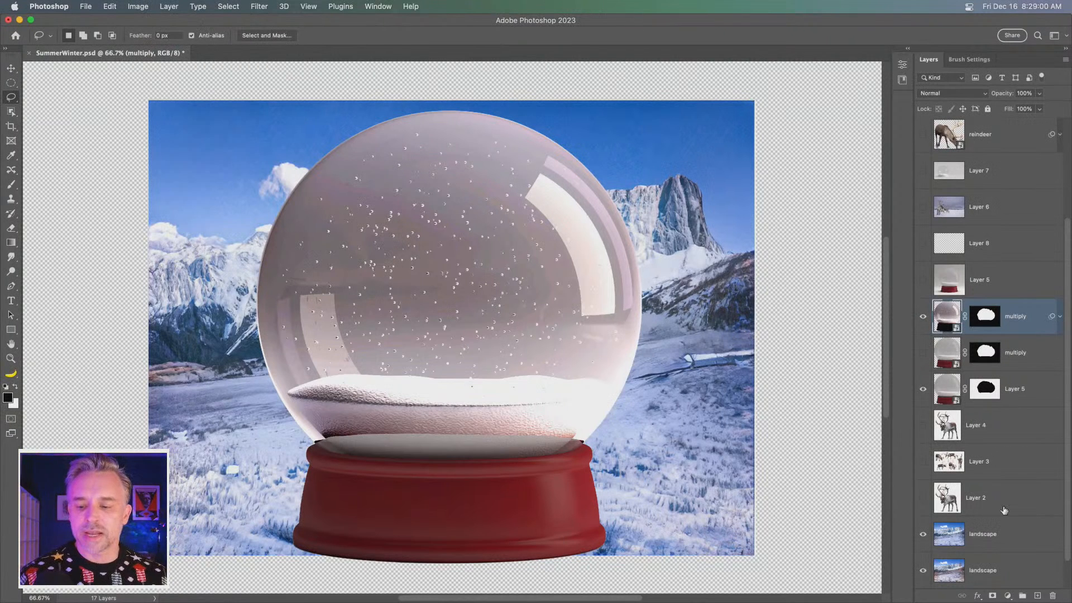
{"action": "left_click", "coordinate": [1059, 318]}
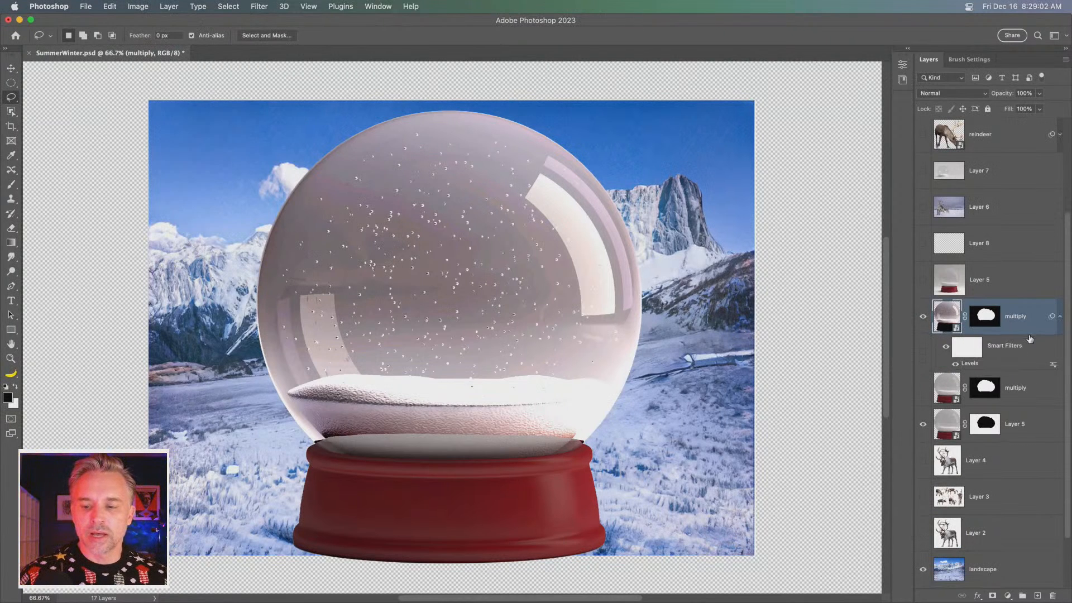
{"action": "left_click", "coordinate": [1059, 318]}
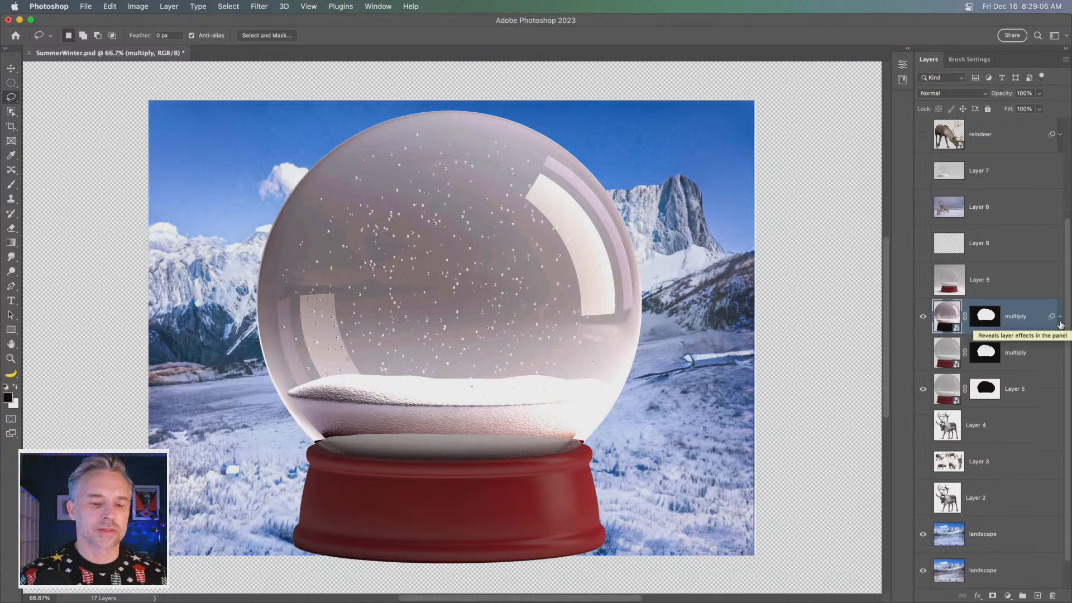
Step: Set the upper multiply layer's blend mode to Screen and show the lower multiply layer
{"action": "left_click", "coordinate": [933, 94]}
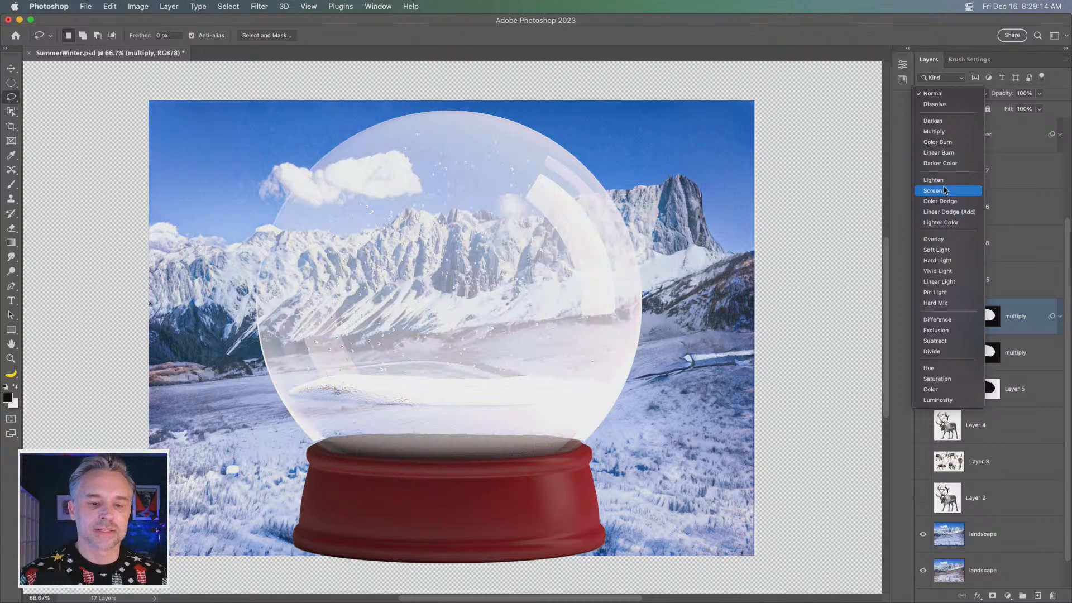
{"action": "left_click", "coordinate": [945, 190]}
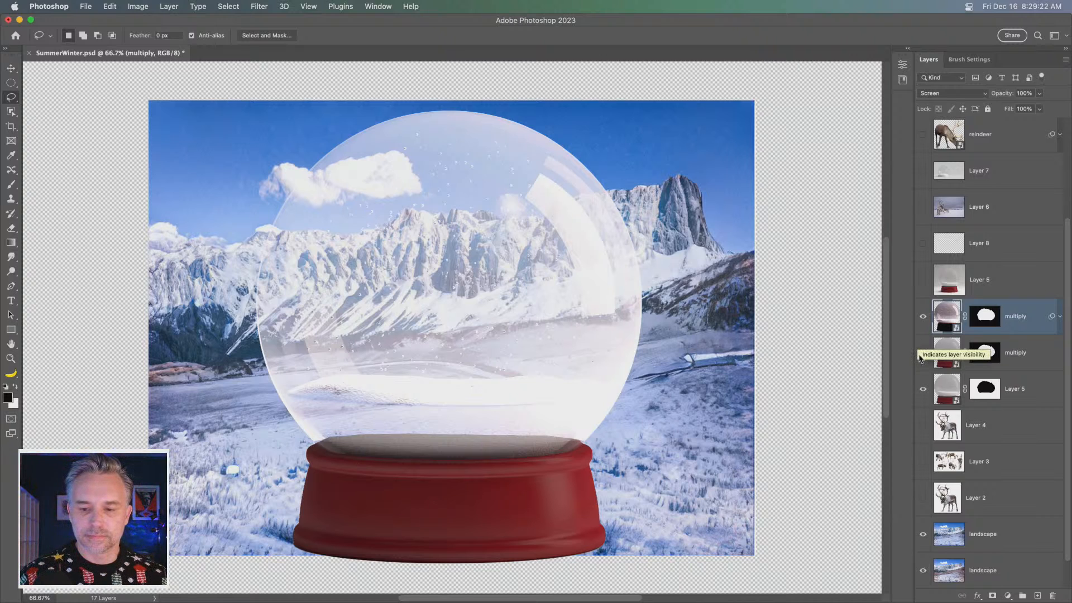
{"action": "left_click", "coordinate": [922, 353]}
Step: Hide the upper multiply layer and apply Levels to the lower one with input black 144 and input white 205
{"action": "left_click", "coordinate": [942, 341]}
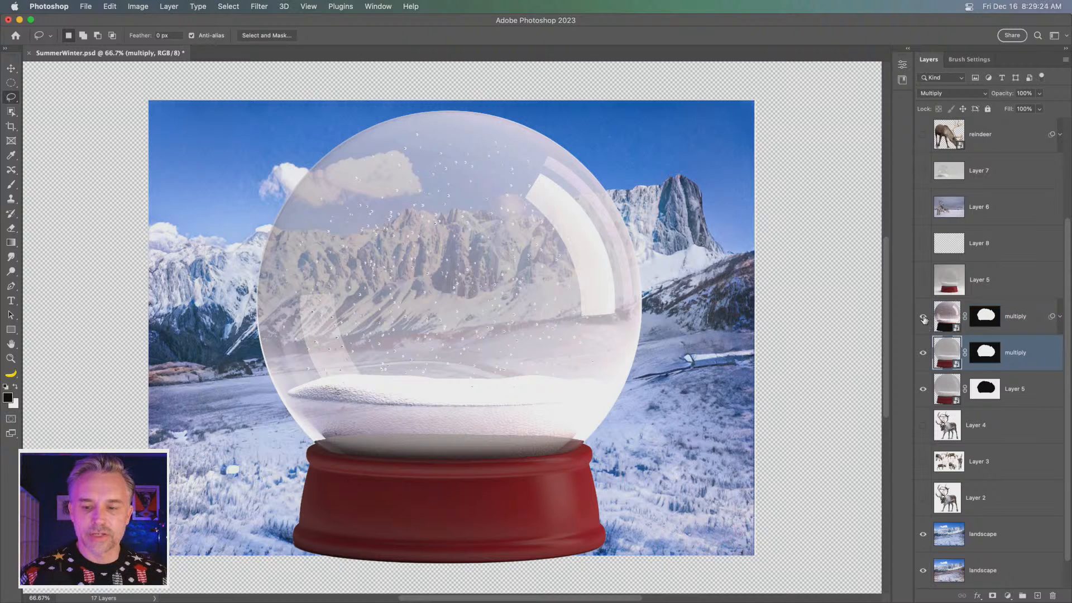
{"action": "left_click", "coordinate": [923, 316]}
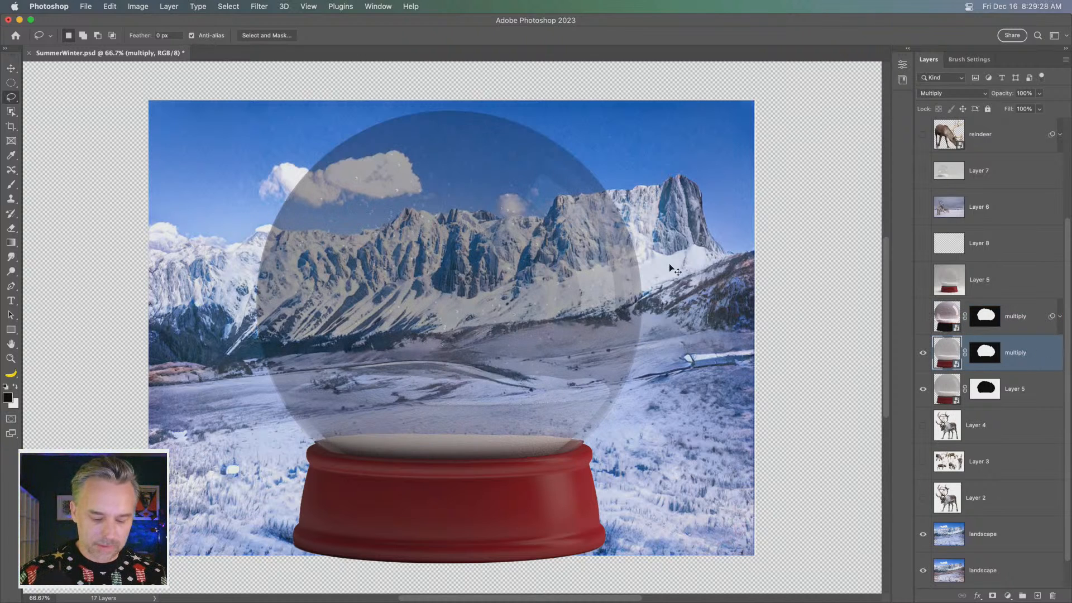
{"action": "key", "text": "super+l"}
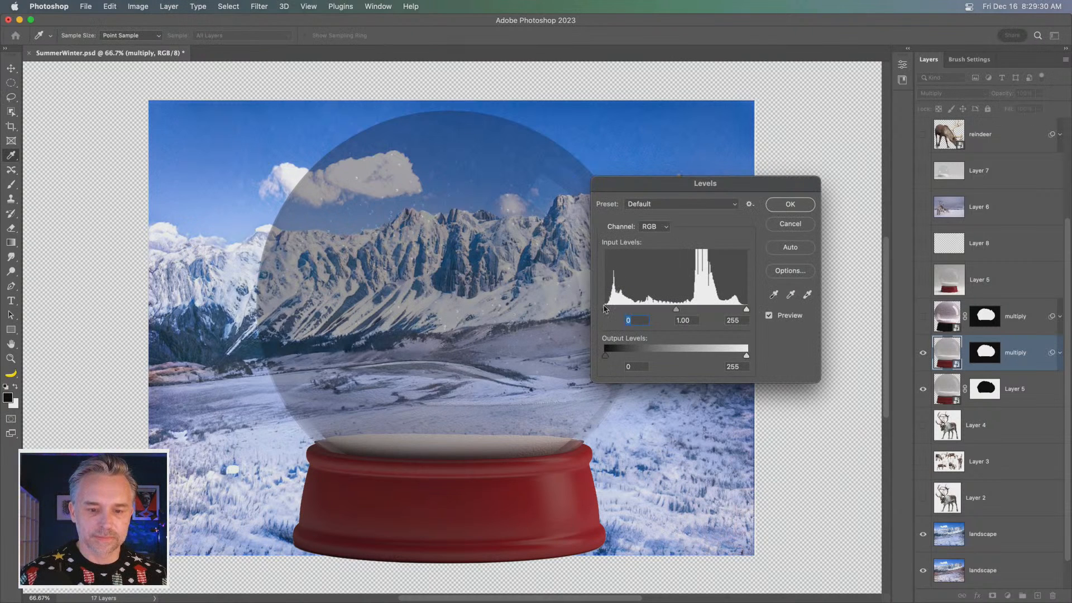
{"action": "left_click_drag", "start_coordinate": [605, 309], "coordinate": [719, 313]}
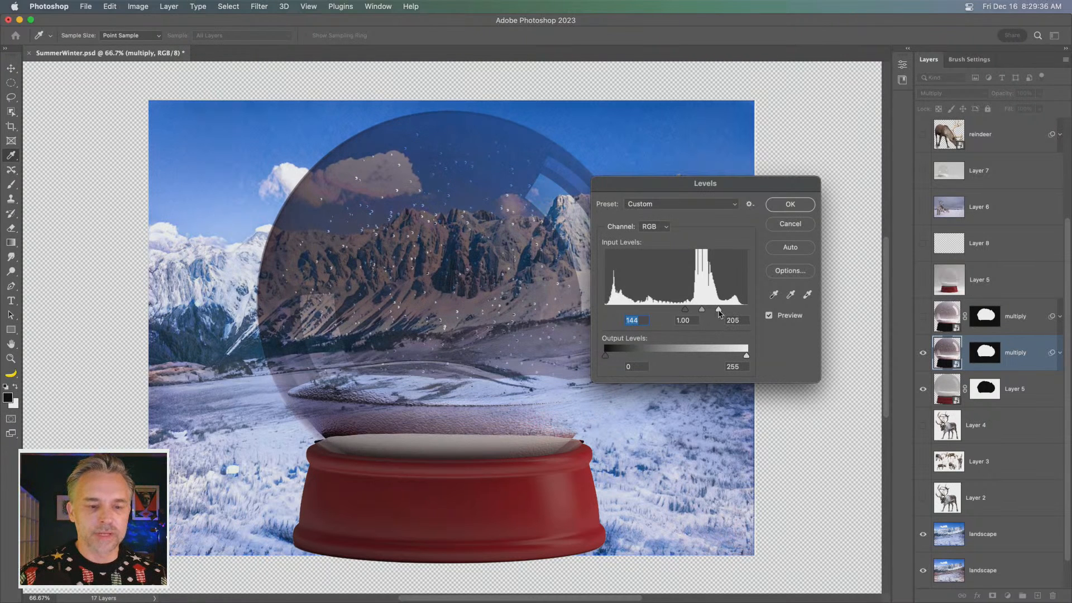
{"action": "left_click", "coordinate": [779, 205]}
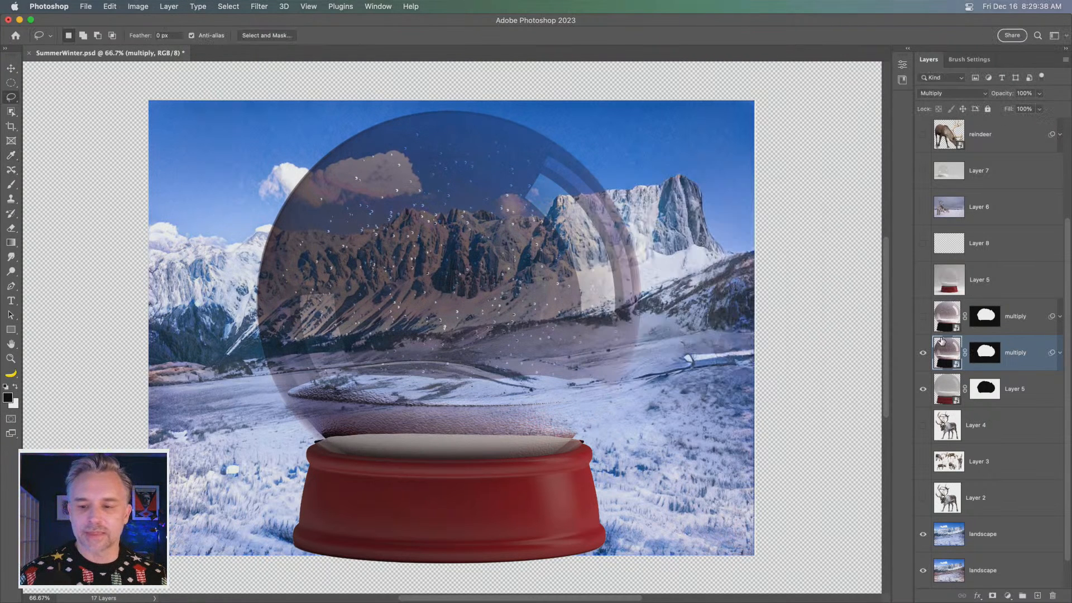
Step: Show the upper multiply layer, leave the lower one hidden, and check the glass with and without Layer 5
{"action": "left_click", "coordinate": [922, 315]}
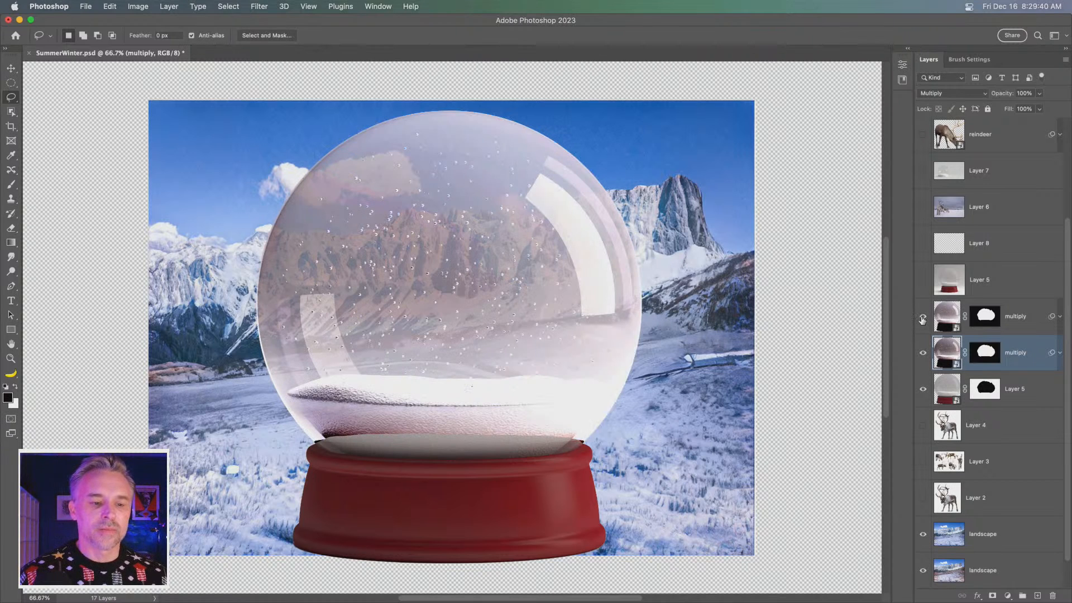
{"action": "left_click", "coordinate": [923, 352]}
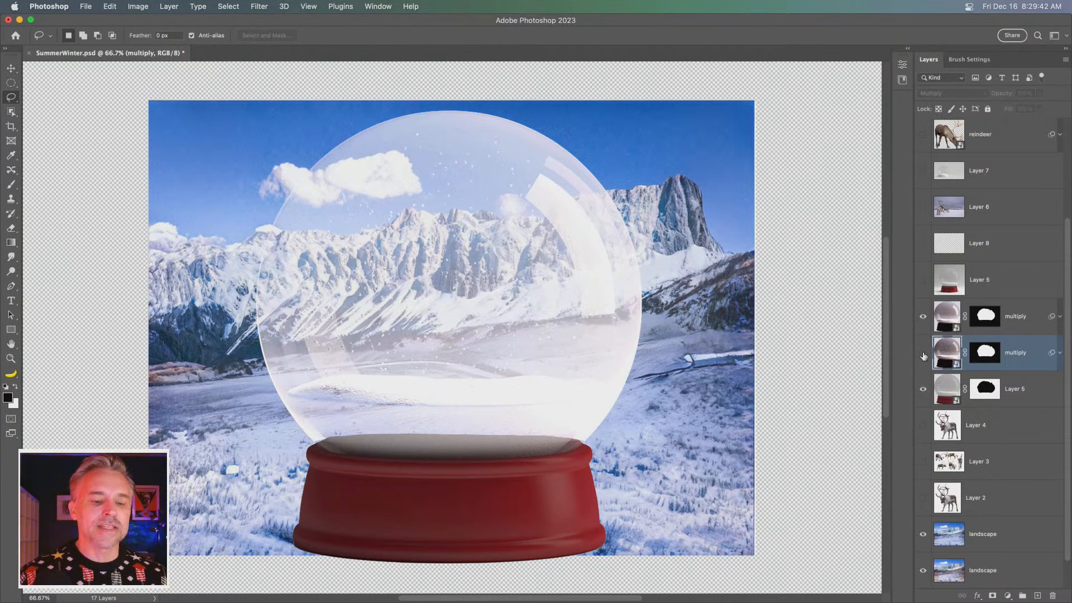
{"action": "left_click", "coordinate": [923, 352]}
{"action": "left_click", "coordinate": [922, 354]}
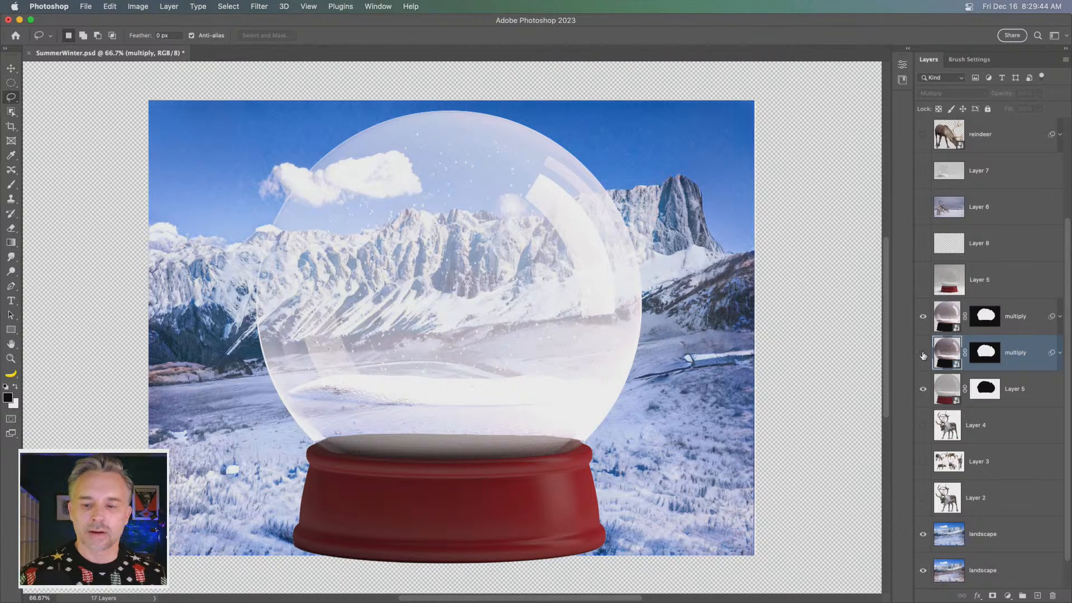
{"action": "left_click", "coordinate": [922, 394]}
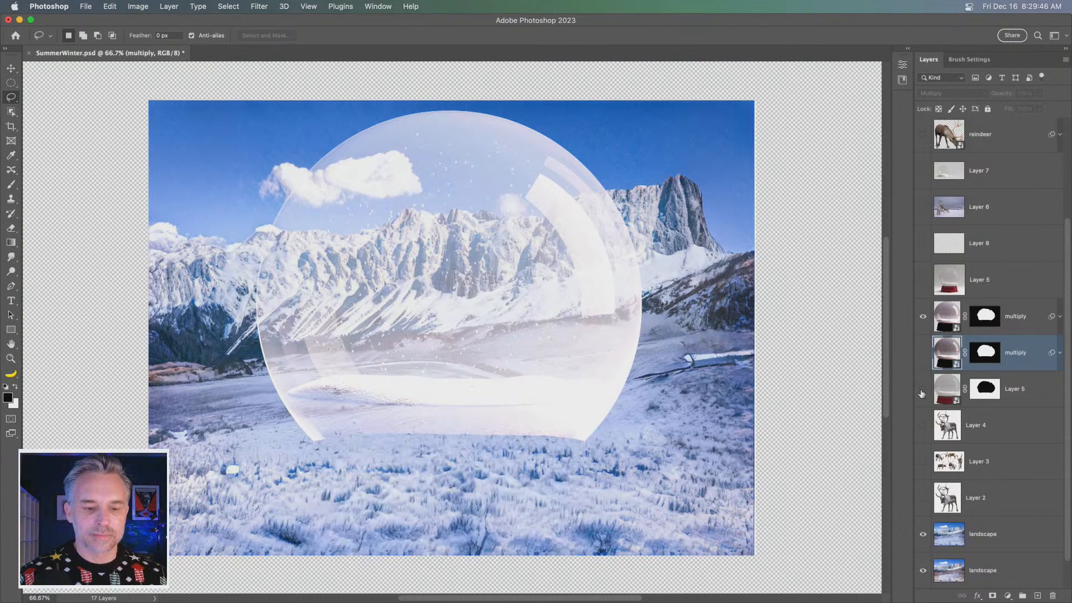
{"action": "left_click", "coordinate": [921, 393]}
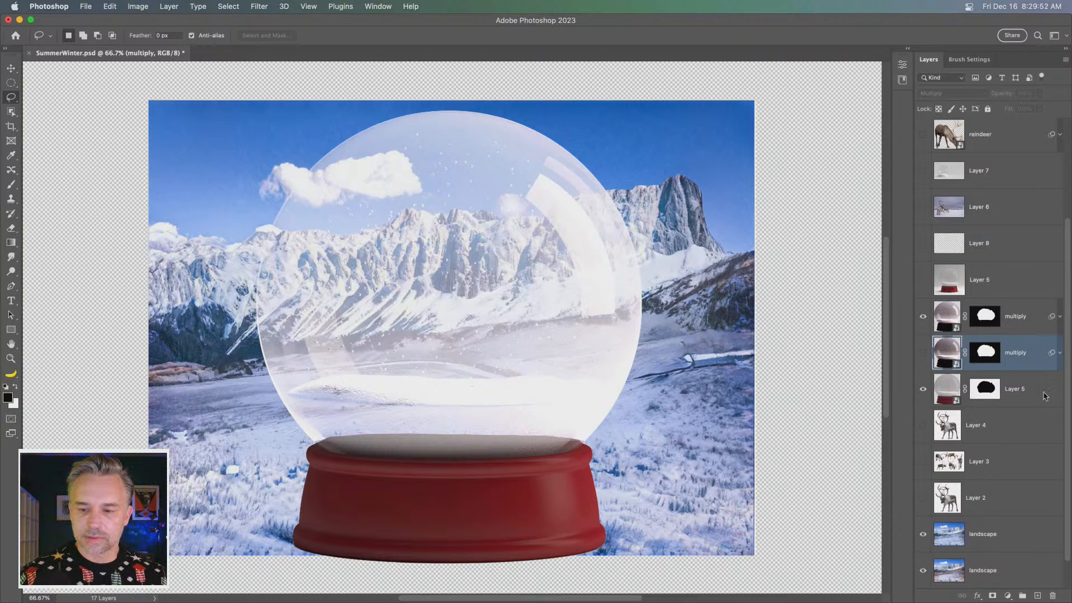
Step: Rename the masked Layer 5 holding the red base as base and convert it to a smart object
{"action": "left_click", "coordinate": [1004, 396]}
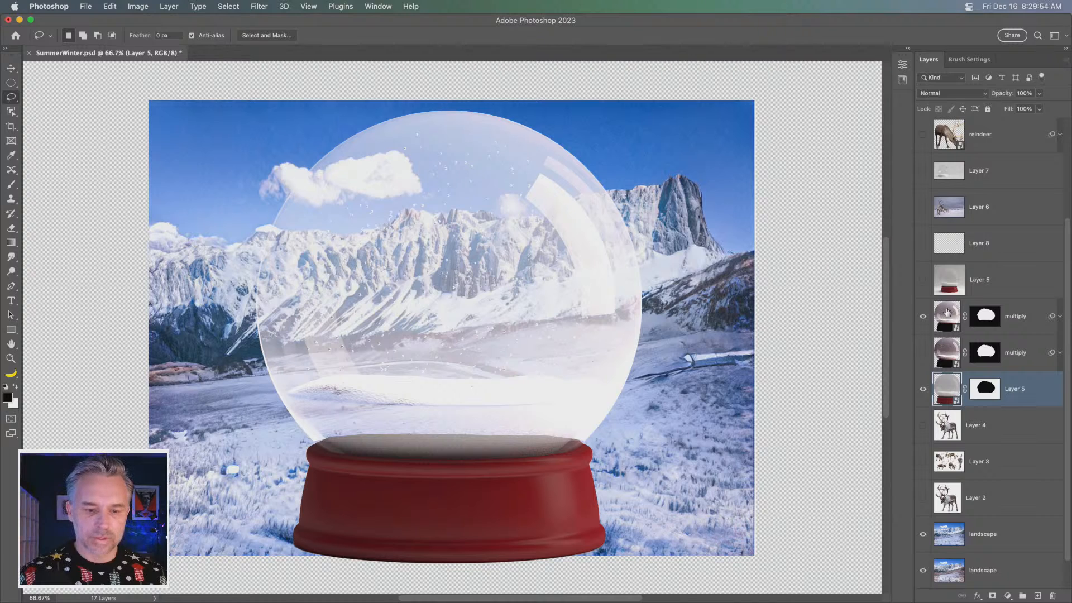
{"action": "double_click", "coordinate": [1009, 389]}
{"action": "type", "text": "base"}
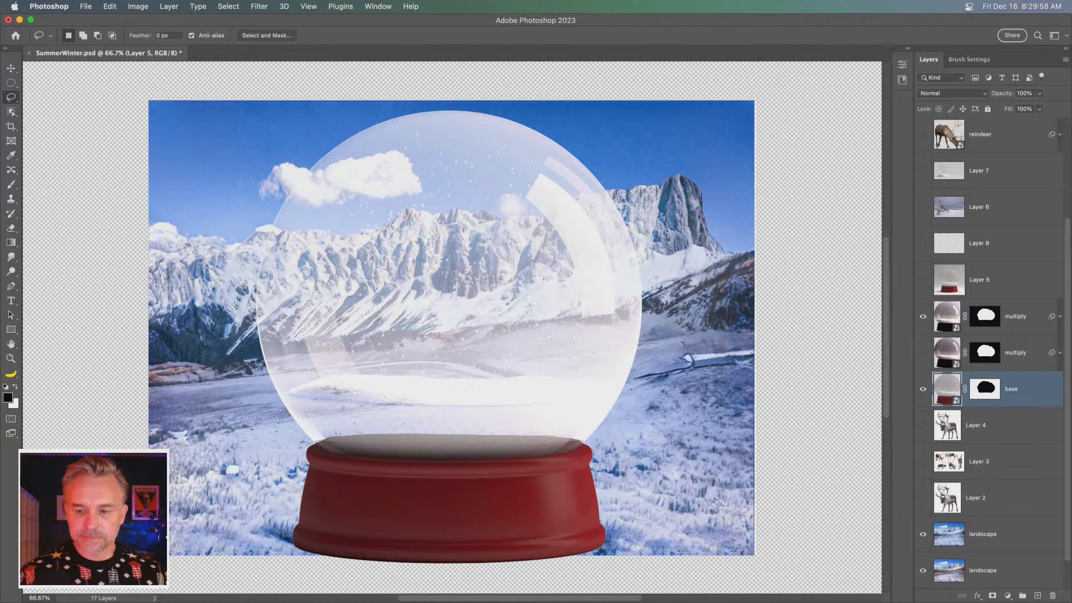
{"action": "key", "text": "Return"}
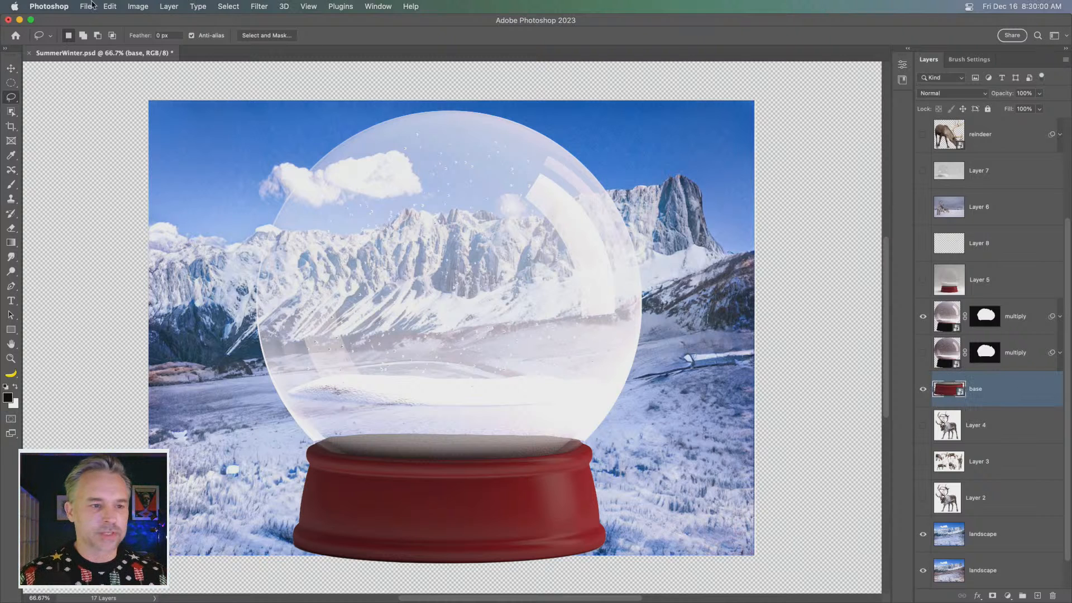
Step: Apply the Harmonization neural filter to the base layer as a smart filter, with the winter landscape as reference and strength 100
{"action": "left_click", "coordinate": [258, 7]}
{"action": "left_click", "coordinate": [280, 54]}
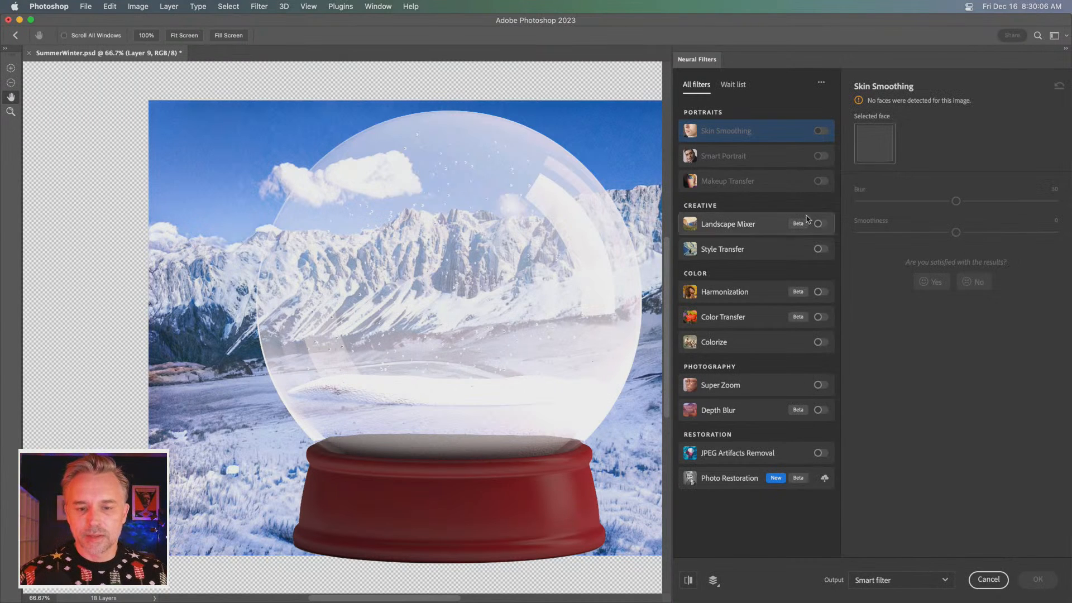
{"action": "left_click", "coordinate": [818, 291]}
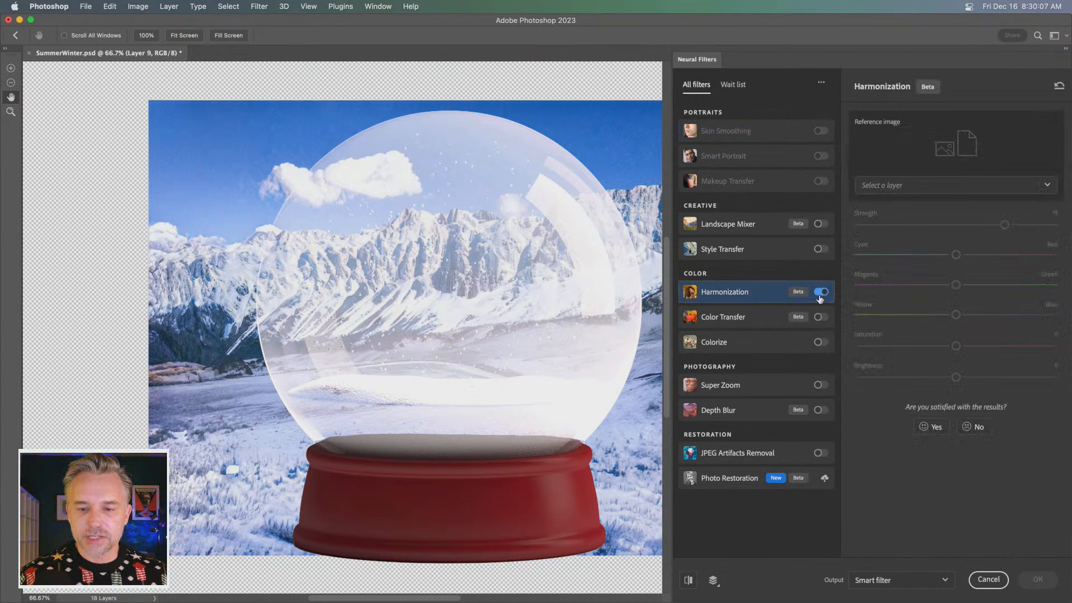
{"action": "left_click", "coordinate": [908, 184]}
{"action": "scroll", "coordinate": [922, 296], "scroll_direction": "down", "scroll_amount": 1}
{"action": "scroll", "coordinate": [922, 296], "scroll_direction": "down", "scroll_amount": 2}
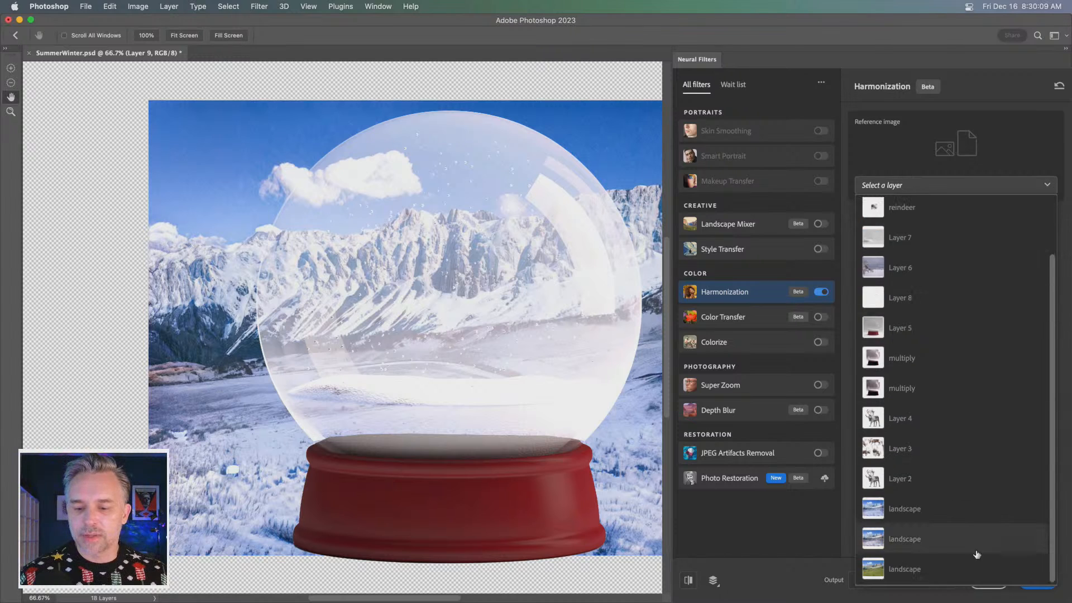
{"action": "left_click", "coordinate": [917, 511]}
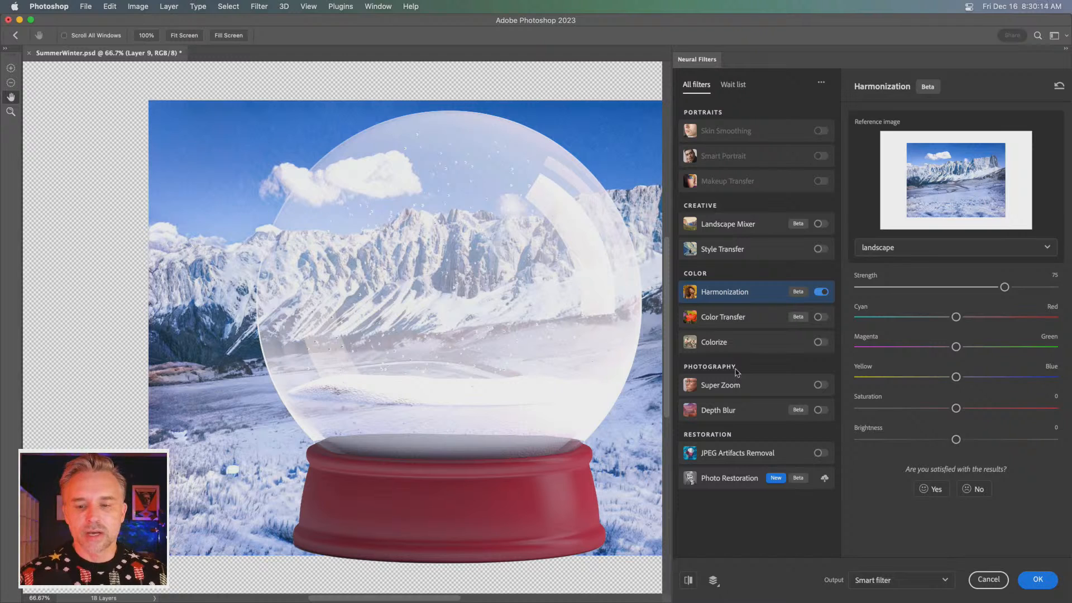
{"action": "left_click_drag", "start_coordinate": [1004, 287], "coordinate": [1067, 287]}
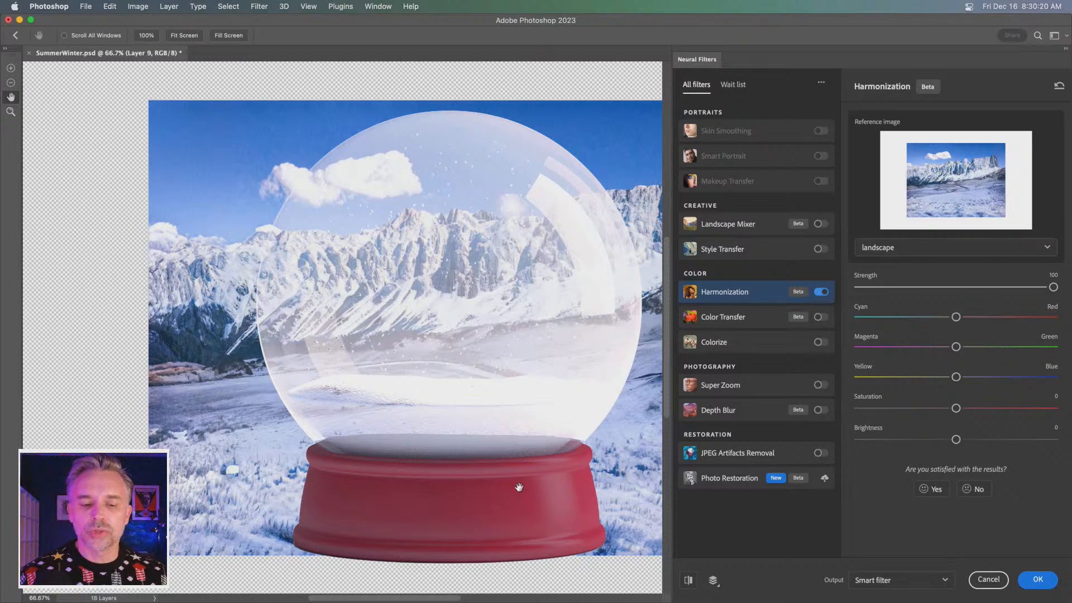
{"action": "left_click", "coordinate": [1038, 580]}
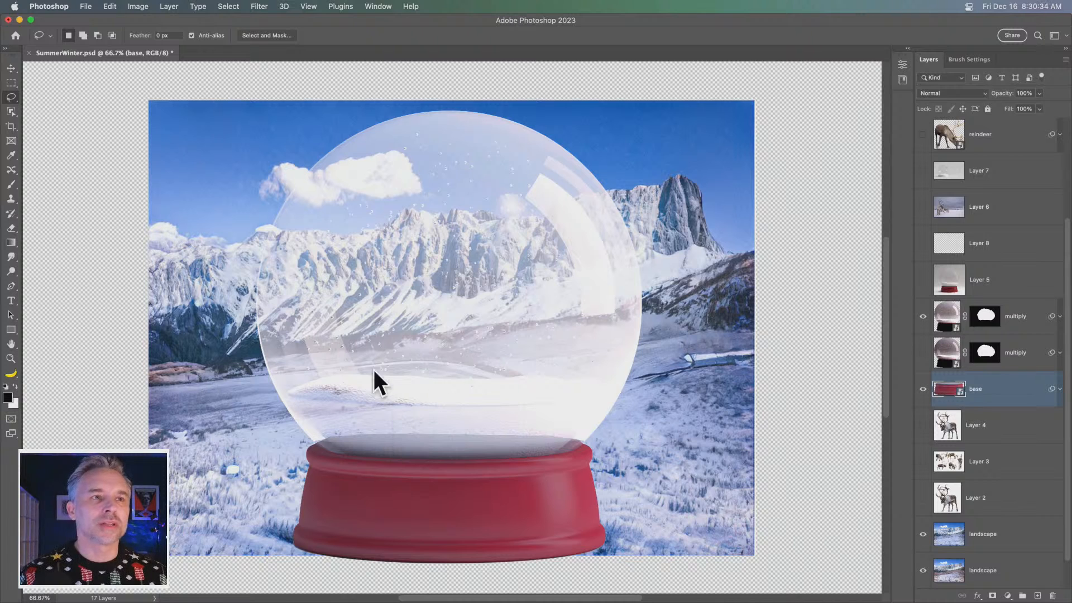
Step: Check the glass with and without the upper multiply layer and try its opacity at 67% and back at 100%
{"action": "left_click", "coordinate": [921, 318]}
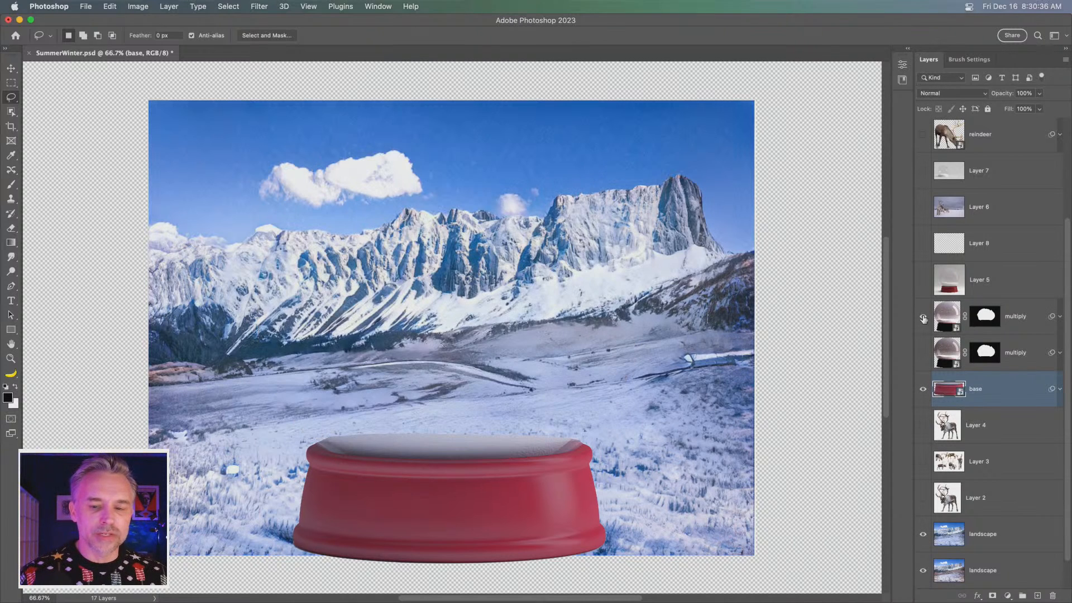
{"action": "left_click", "coordinate": [921, 318]}
{"action": "left_click", "coordinate": [1055, 322]}
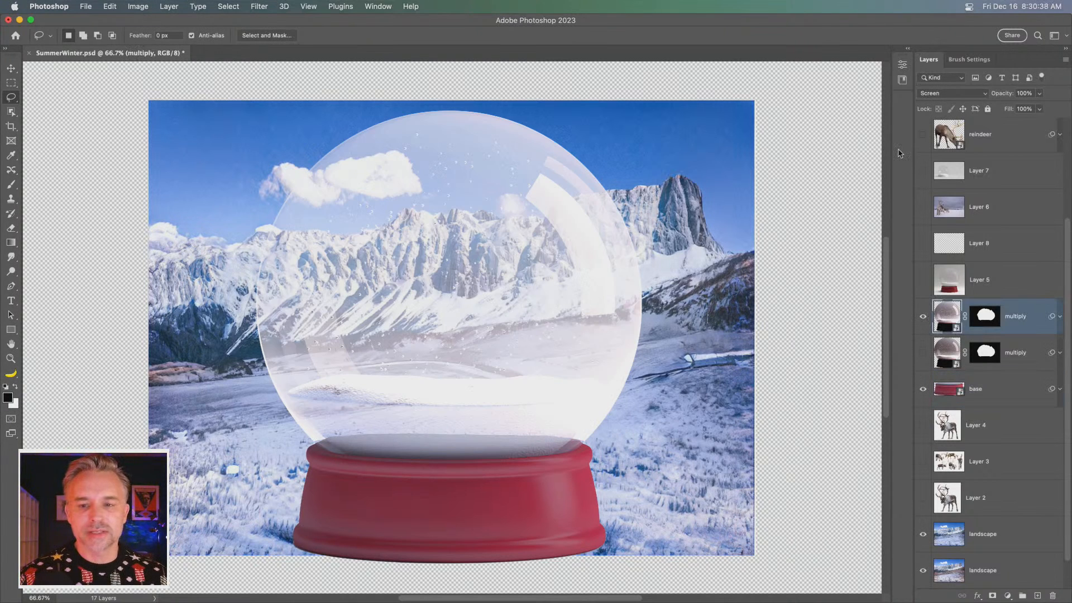
{"action": "left_click", "coordinate": [987, 96]}
{"action": "type", "text": "100"}
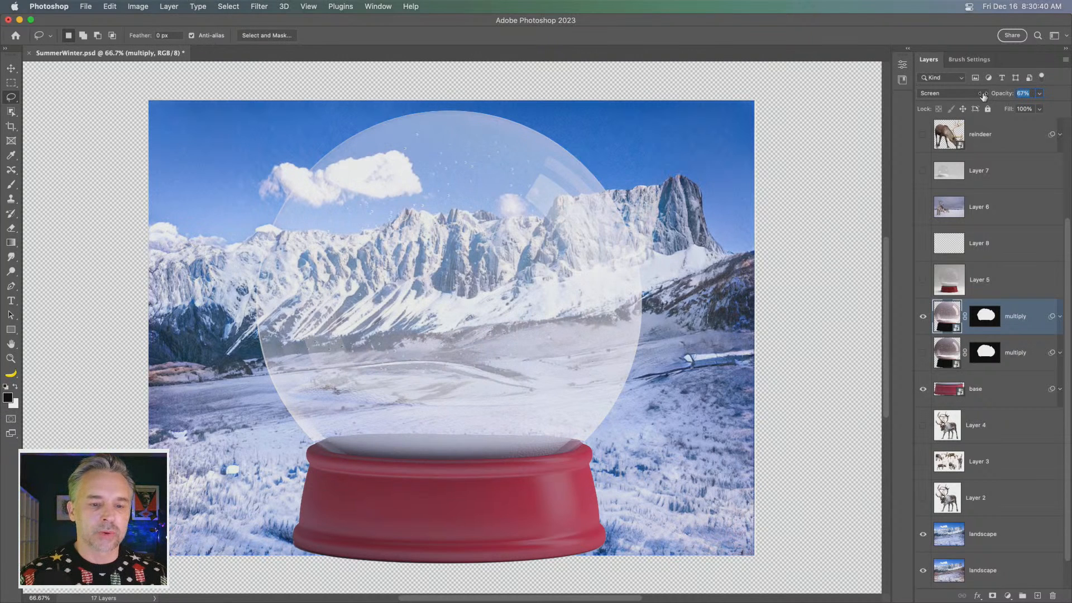
{"action": "key", "text": "Return"}
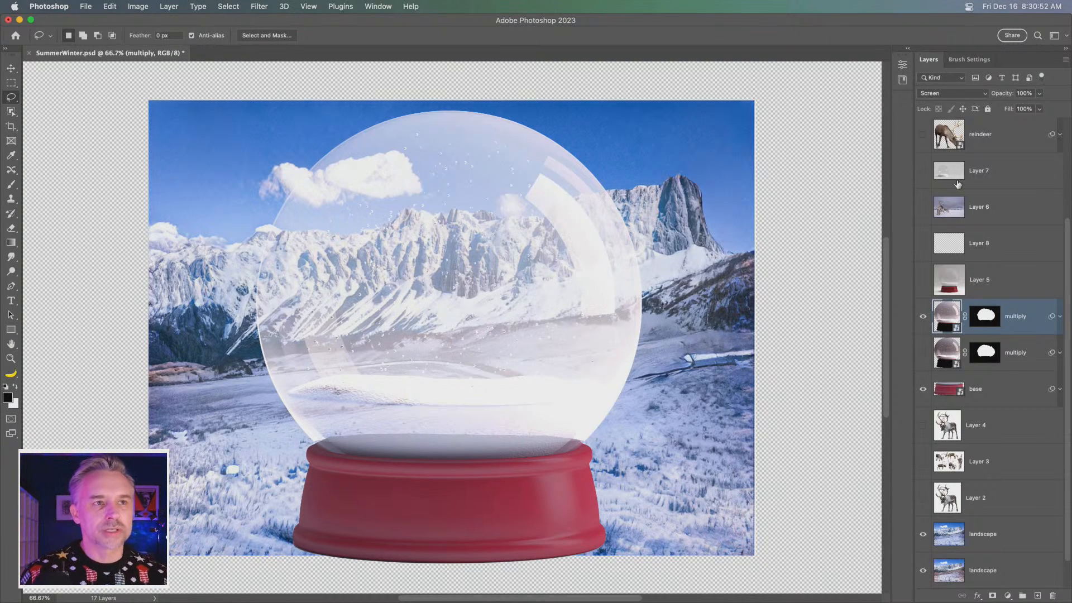
Step: Select the base layer, switch to the Move tool with Auto-Select turned off, and save the document
{"action": "left_click", "coordinate": [994, 394]}
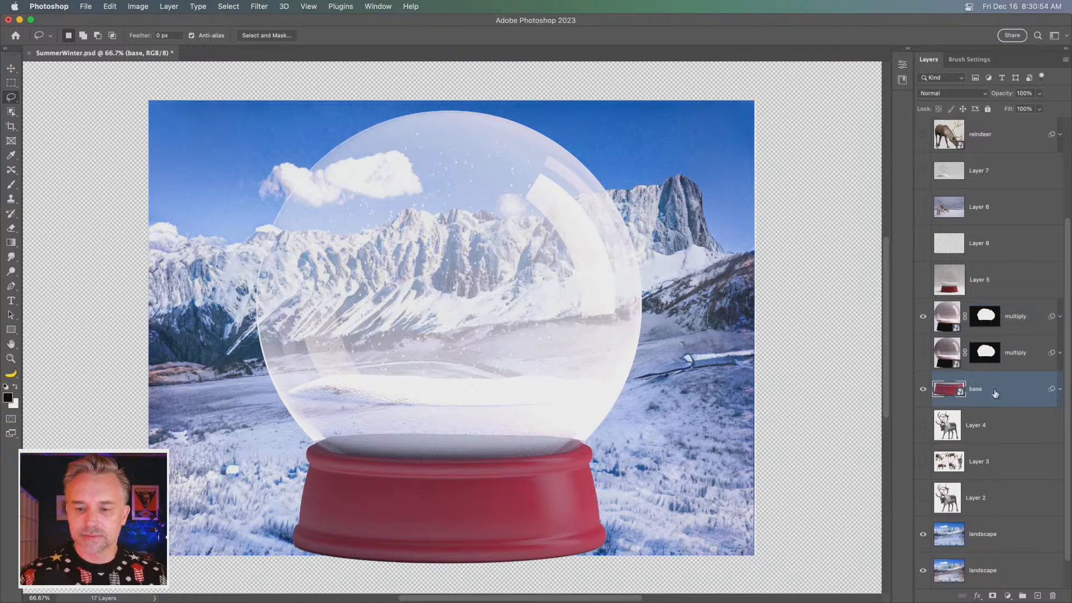
{"action": "left_click", "coordinate": [11, 68]}
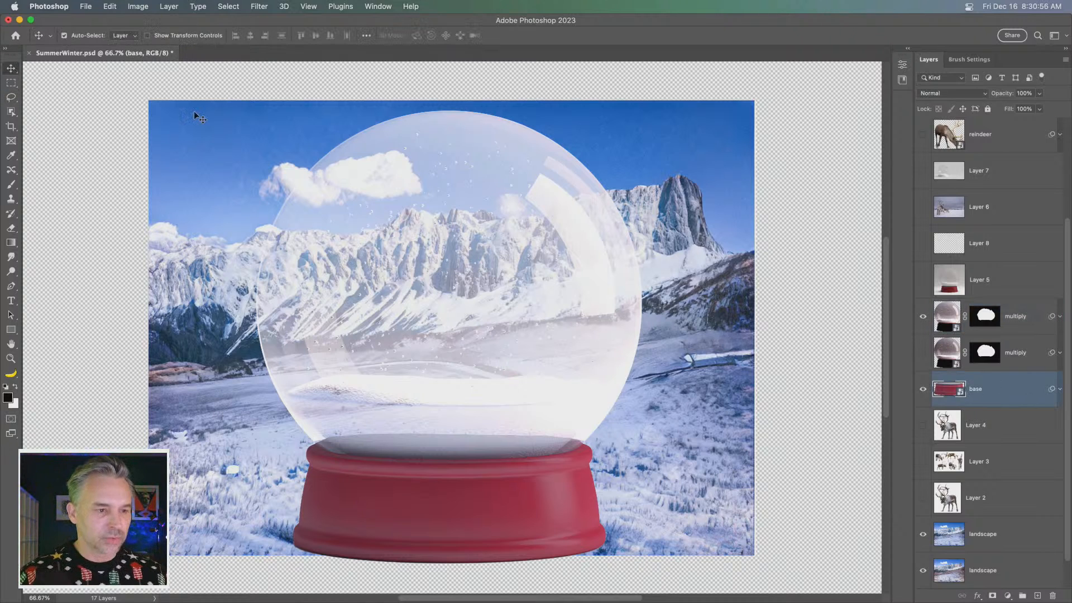
{"action": "key", "text": "super+s"}
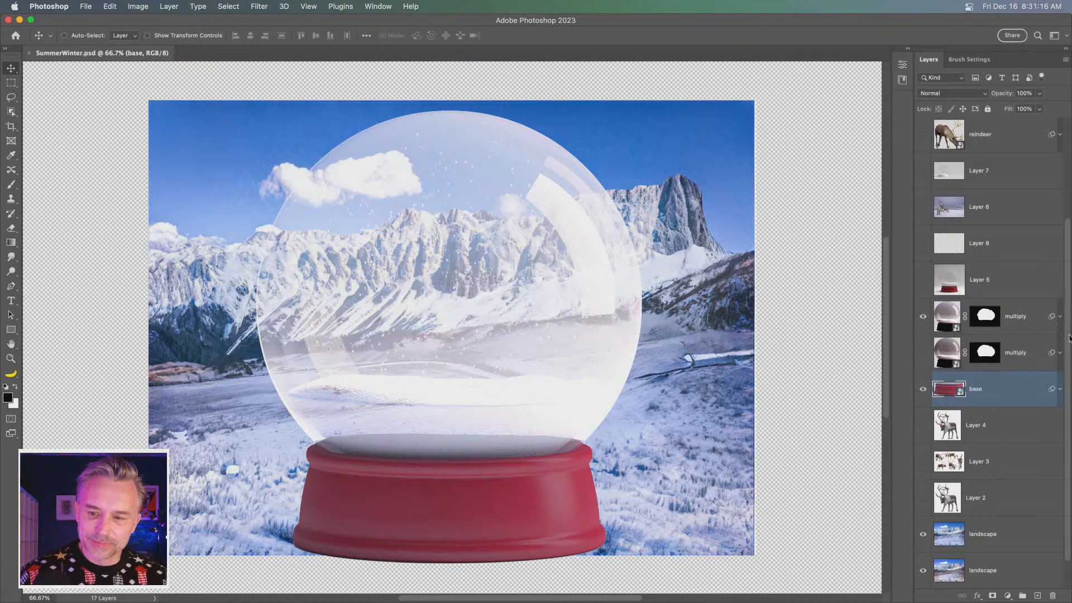
Step: Duplicate the upper multiply layer and set the copy's blend mode to Normal
{"action": "left_click", "coordinate": [1047, 323]}
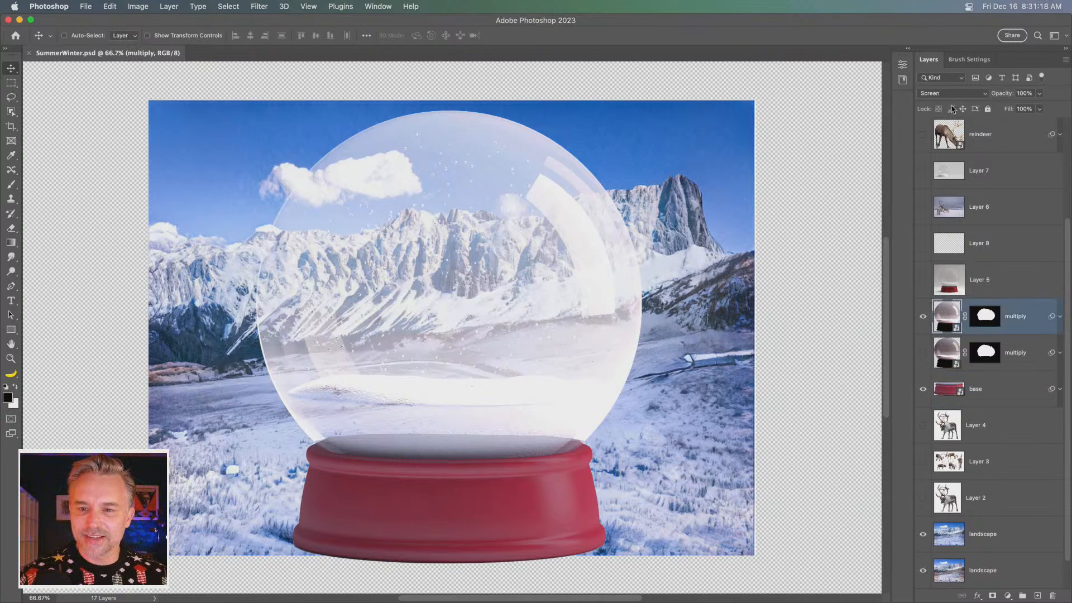
{"action": "key", "text": "super+j"}
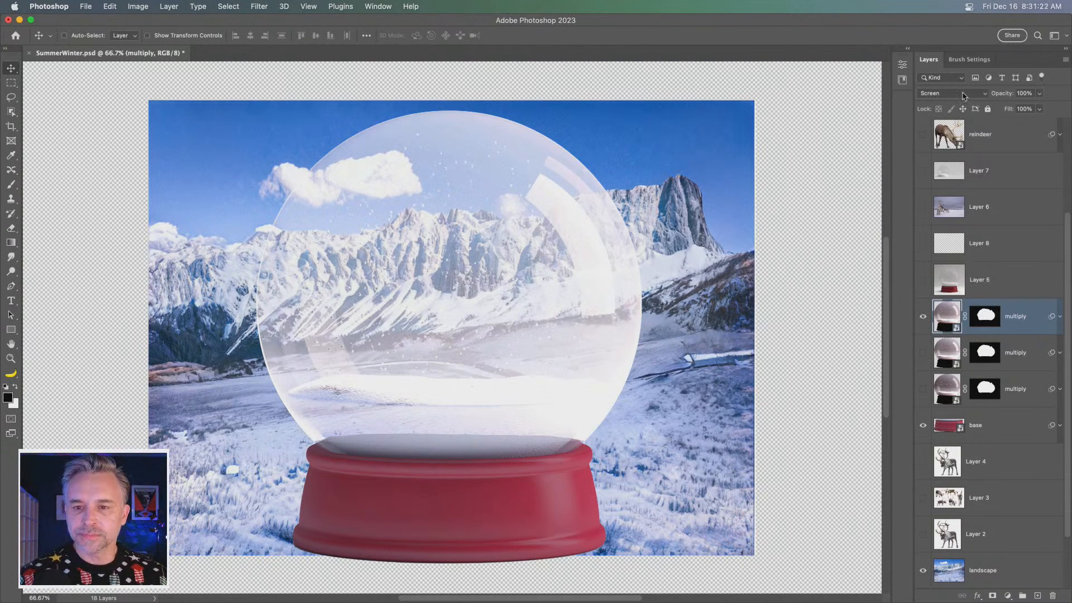
{"action": "left_click", "coordinate": [963, 94]}
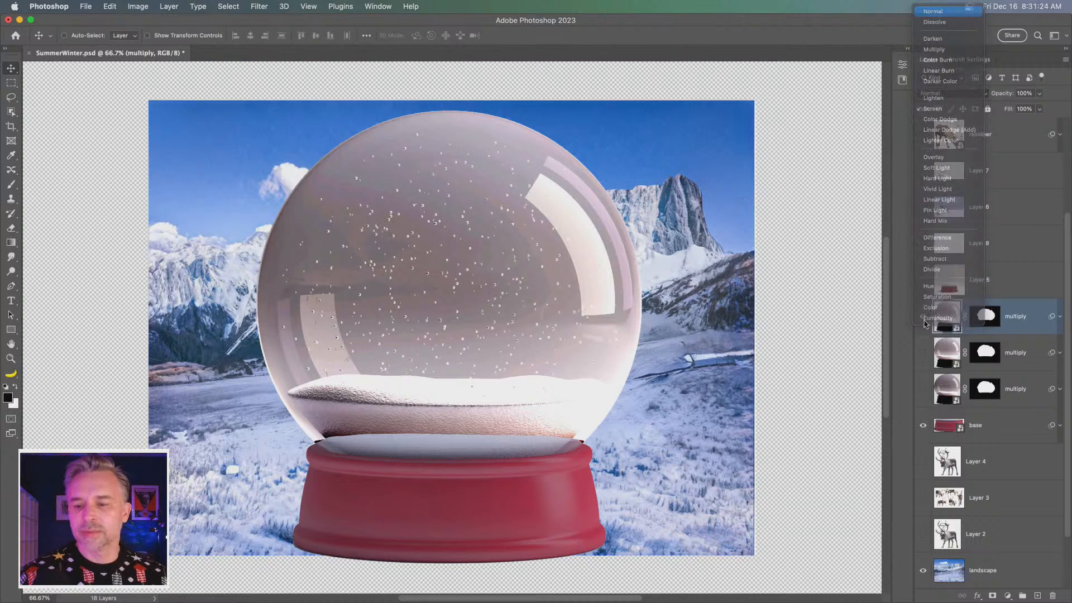
{"action": "left_click", "coordinate": [933, 11]}
Step: In the copy's blending options, split the Blend If white point for the underlying layer at 120 / 189, based on Gray
{"action": "double_click", "coordinate": [1041, 318]}
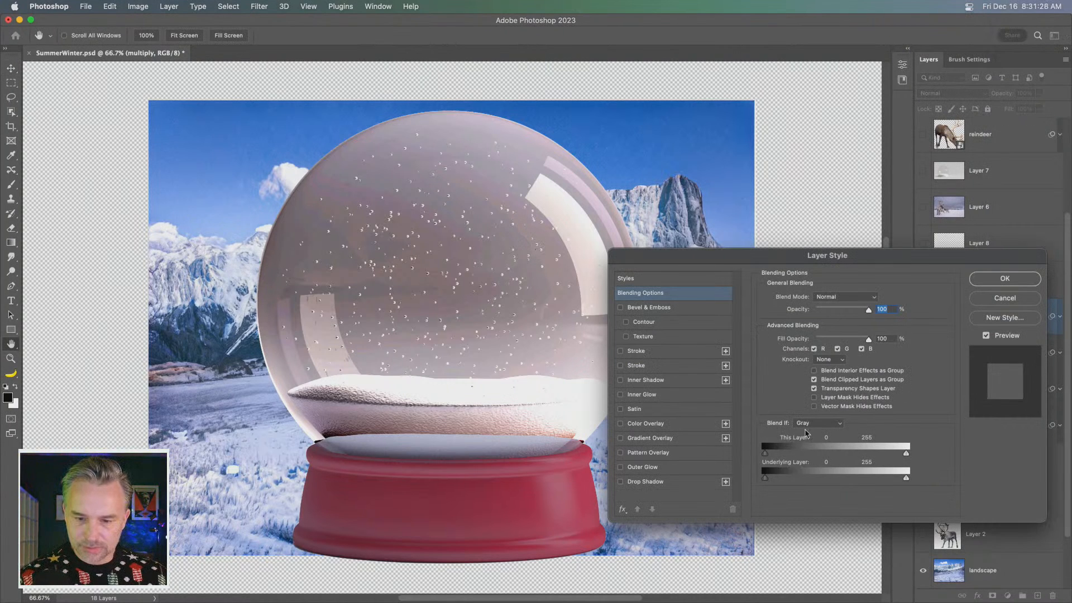
{"action": "left_click", "coordinate": [820, 424]}
{"action": "left_click", "coordinate": [892, 419]}
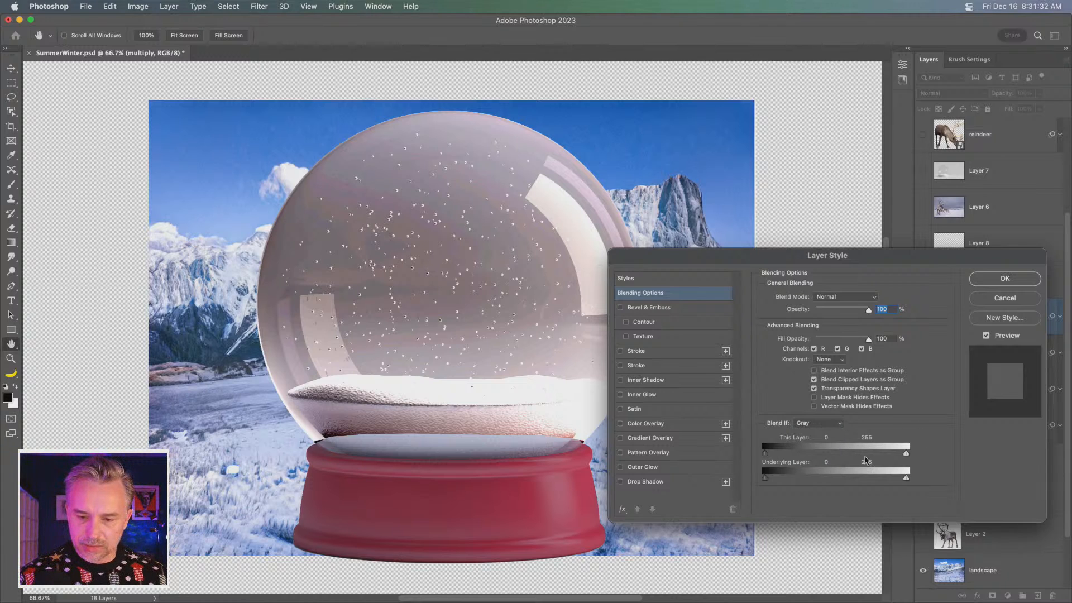
{"action": "left_click_drag", "start_coordinate": [905, 477], "coordinate": [846, 481]}
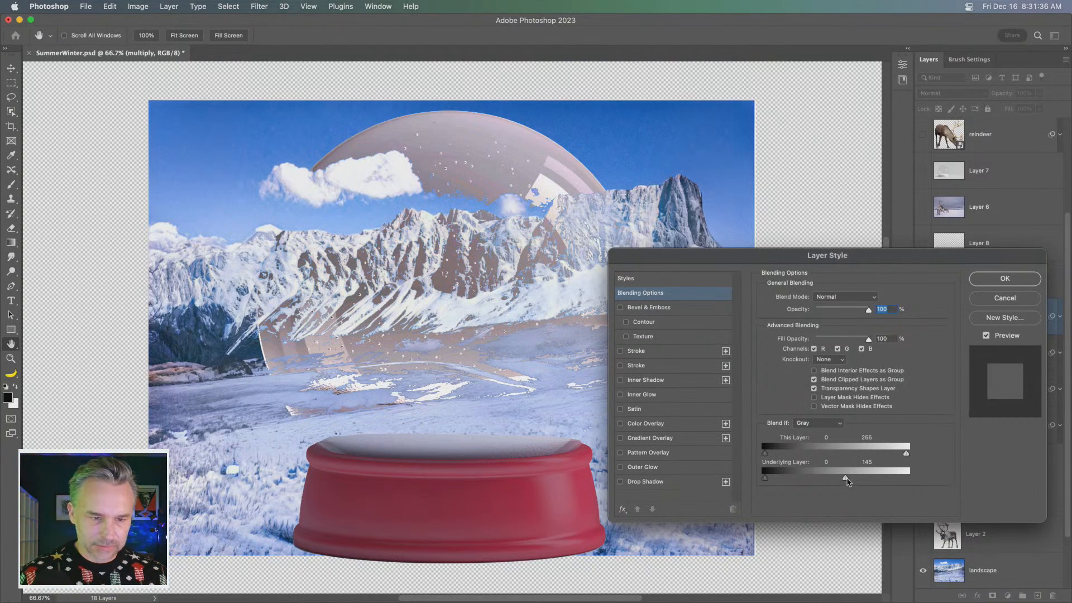
{"action": "mouse_move", "coordinate": [765, 479]}
{"action": "left_mouse_down"}
{"action": "mouse_move", "coordinate": [821, 480]}
{"action": "mouse_move", "coordinate": [748, 480]}
{"action": "left_mouse_up"}
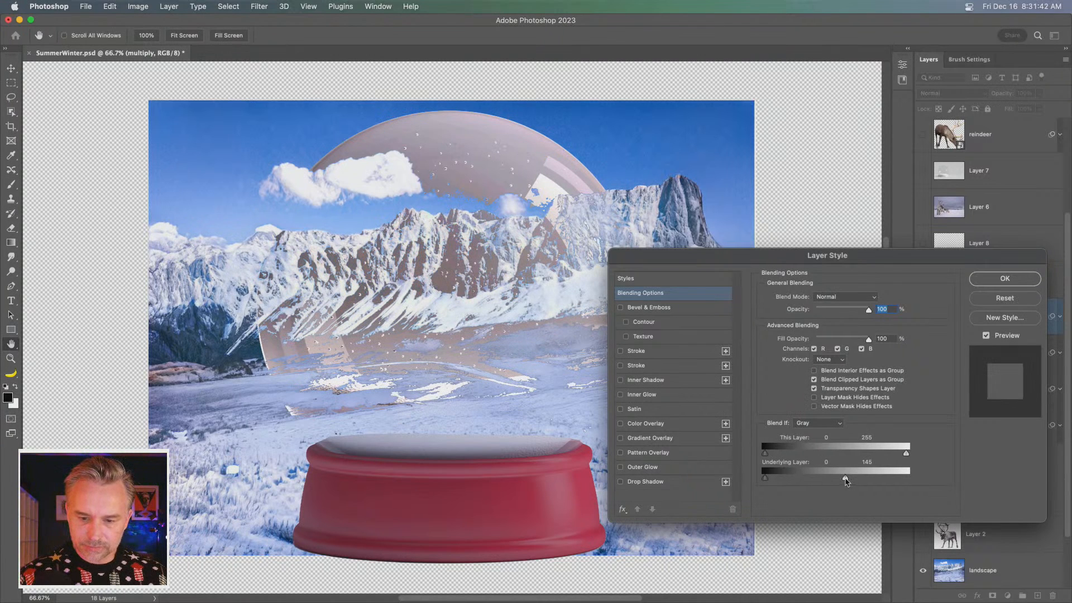
{"action": "mouse_move", "coordinate": [846, 481]}
{"action": "left_mouse_down"}
{"action": "mouse_move", "coordinate": [871, 481]}
{"action": "mouse_move", "coordinate": [832, 481]}
{"action": "left_mouse_up"}
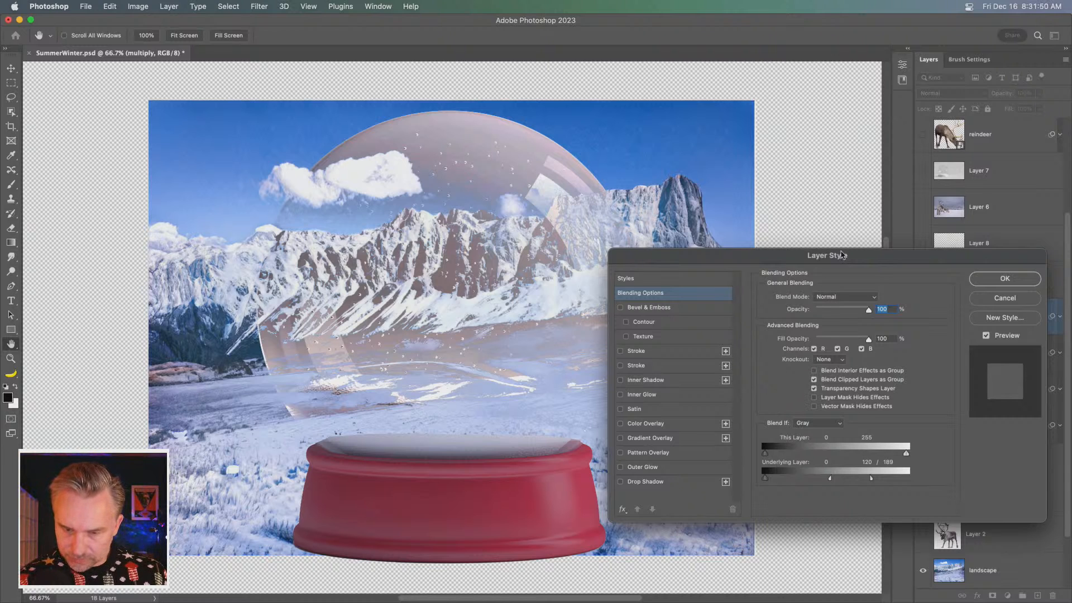
{"action": "left_click_drag", "start_coordinate": [897, 256], "coordinate": [876, 248]}
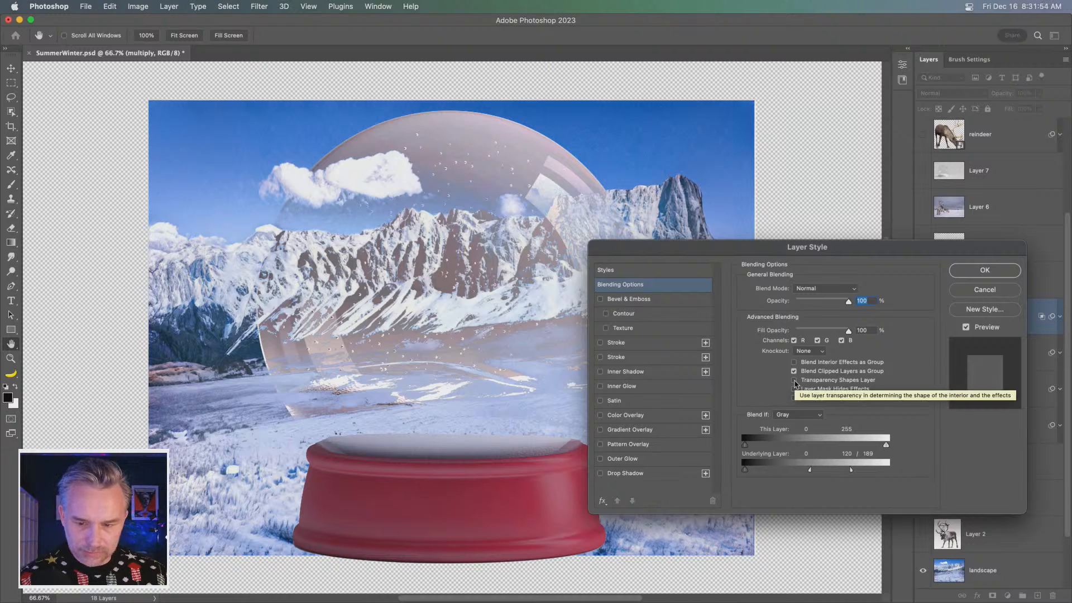
Step: Try the Transparency Shapes Layer option and a This Layer black split of 0 / 130, restoring both to their defaults
{"action": "left_click", "coordinate": [793, 380]}
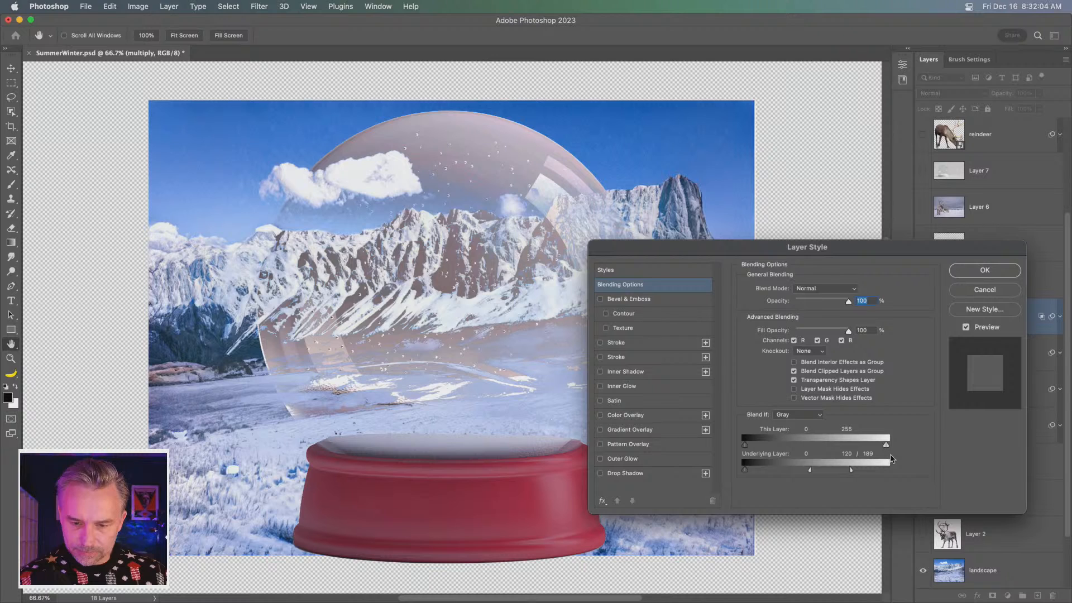
{"action": "left_click_drag", "start_coordinate": [886, 444], "coordinate": [929, 449]}
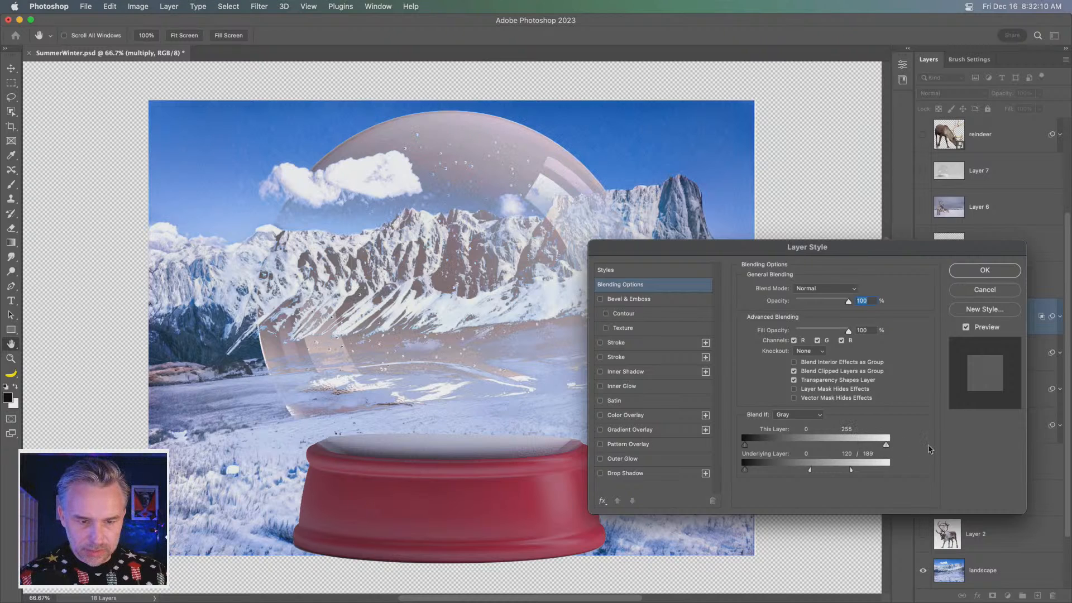
{"action": "left_click_drag", "start_coordinate": [746, 444], "coordinate": [818, 449]}
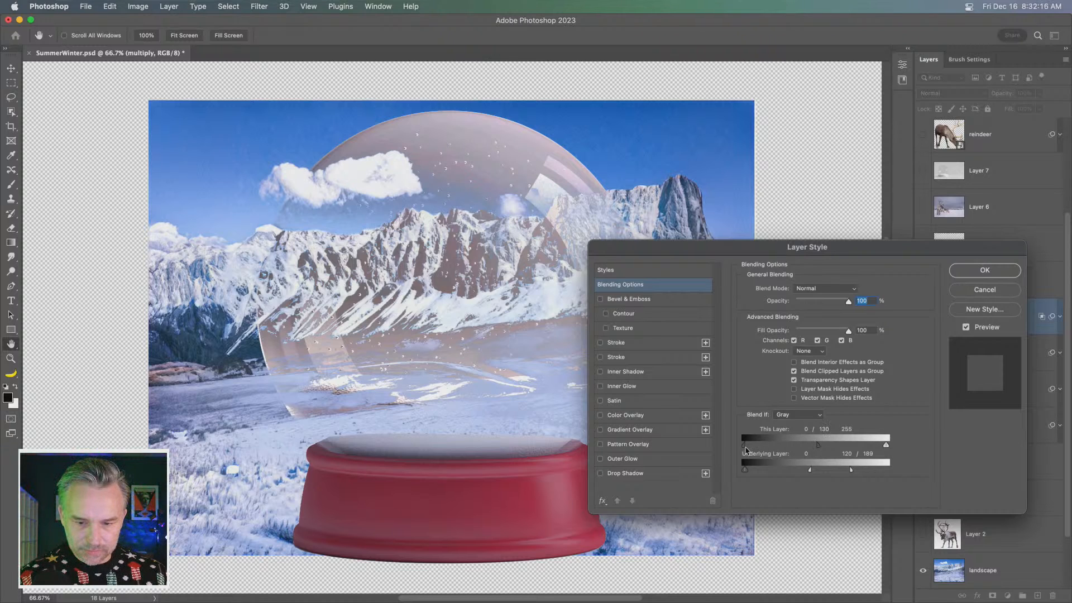
{"action": "left_click_drag", "start_coordinate": [819, 448], "coordinate": [710, 447]}
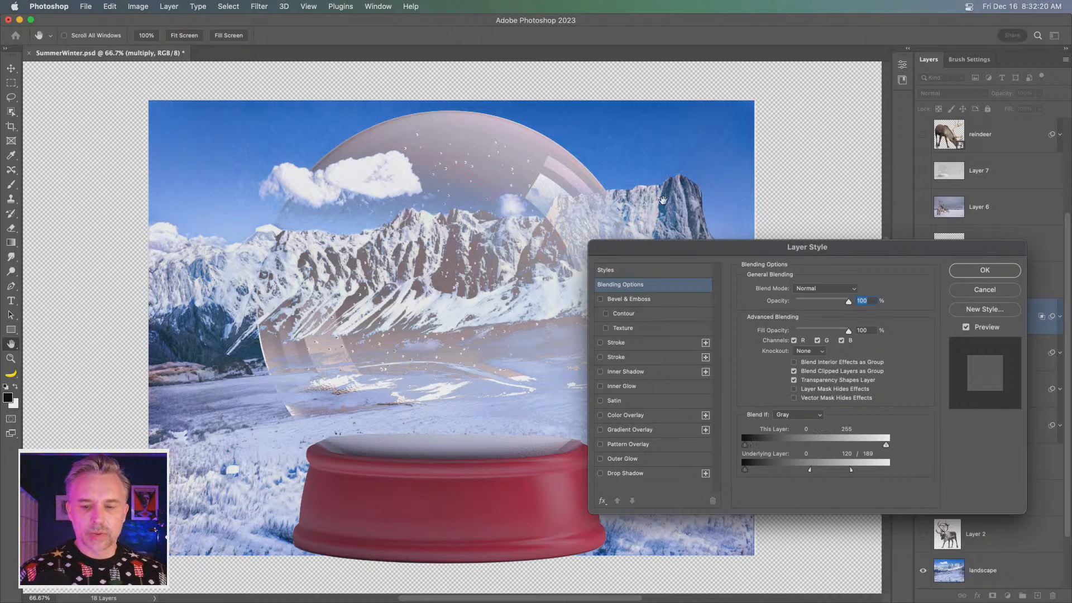
Step: Set the underlying layer's white split to 107 / 189, change the copy's blend mode to Overlay, and apply the layer style
{"action": "left_click_drag", "start_coordinate": [708, 250], "coordinate": [678, 190]}
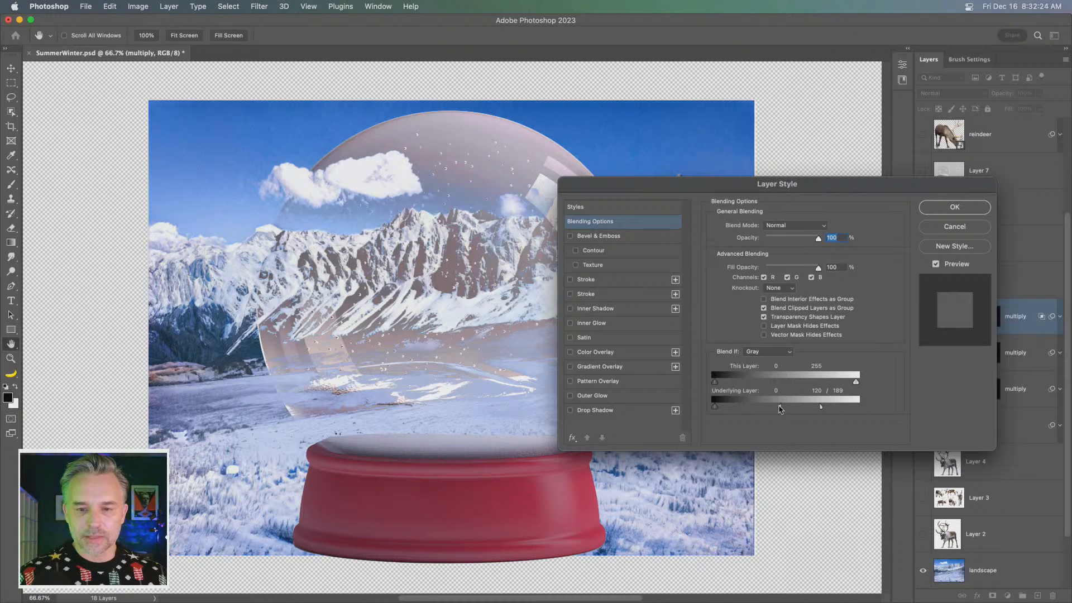
{"action": "left_click_drag", "start_coordinate": [807, 409], "coordinate": [775, 409]}
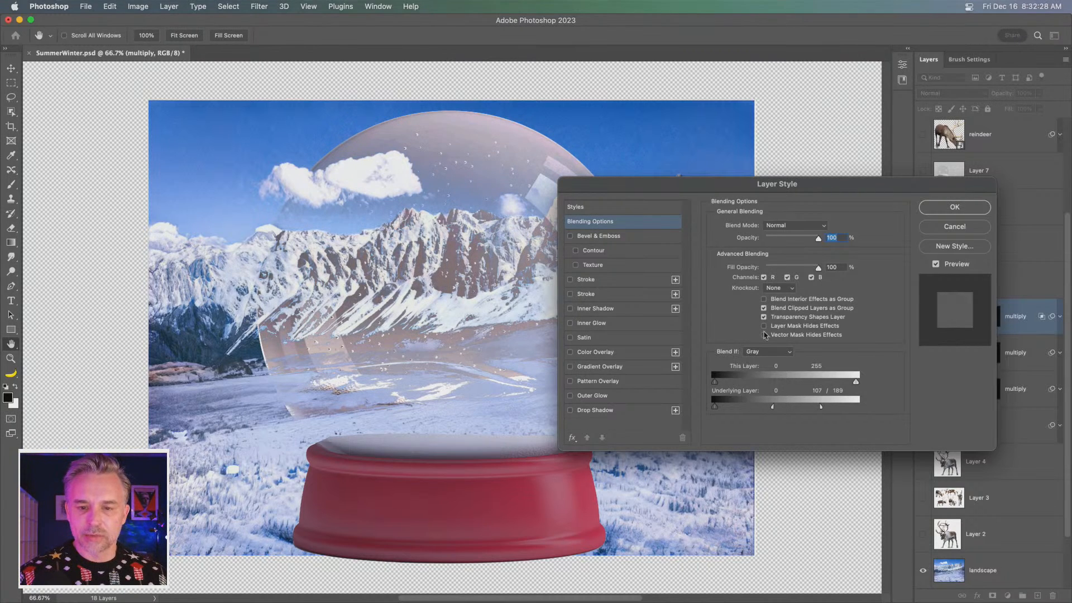
{"action": "left_click", "coordinate": [784, 225]}
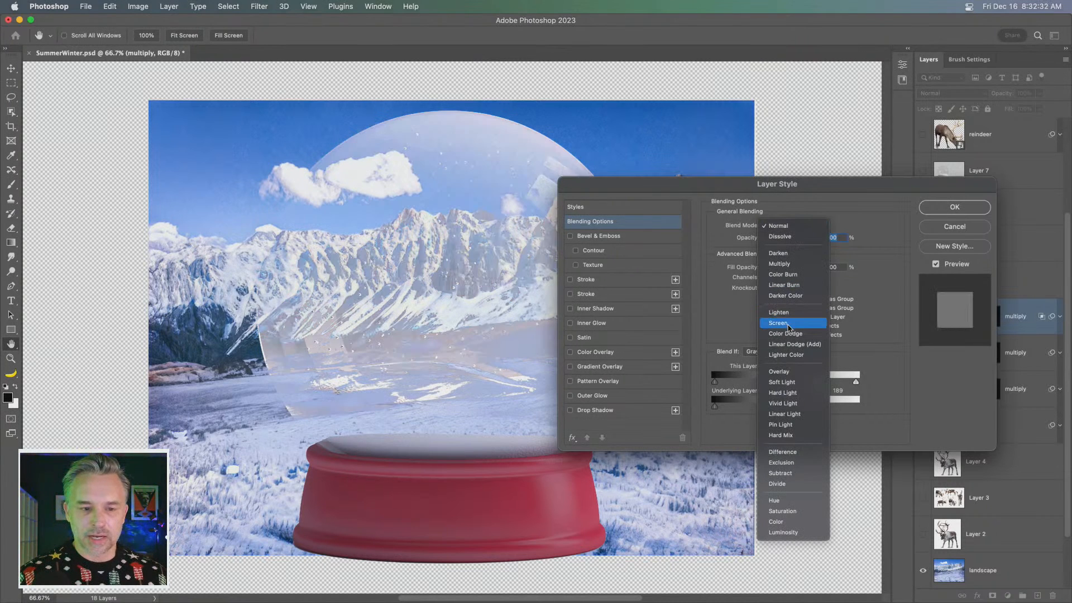
{"action": "left_click", "coordinate": [803, 373]}
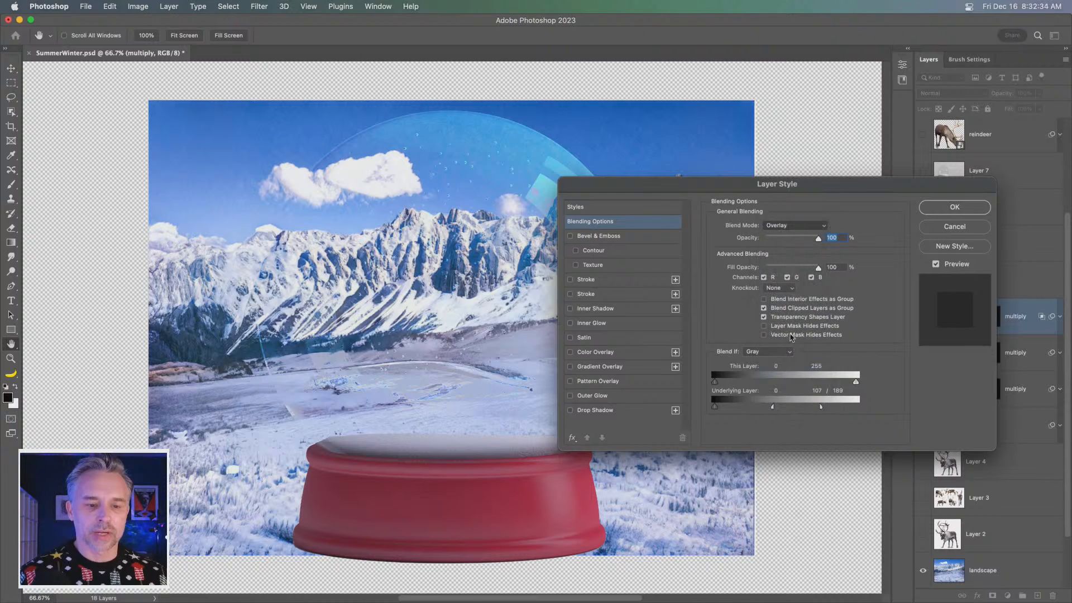
{"action": "left_click_drag", "start_coordinate": [803, 187], "coordinate": [800, 183]}
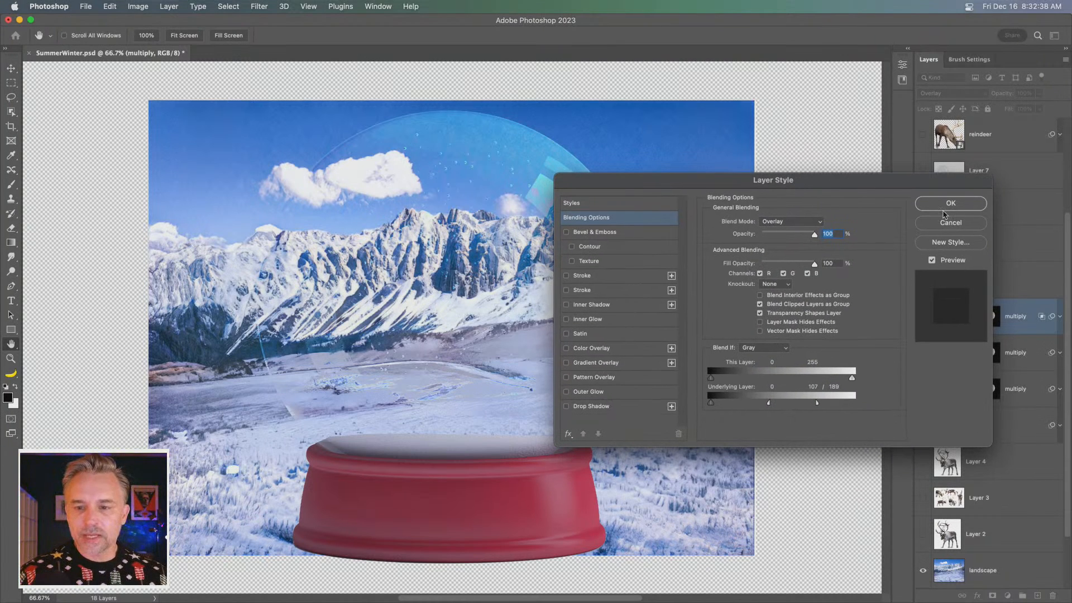
{"action": "left_click", "coordinate": [943, 205]}
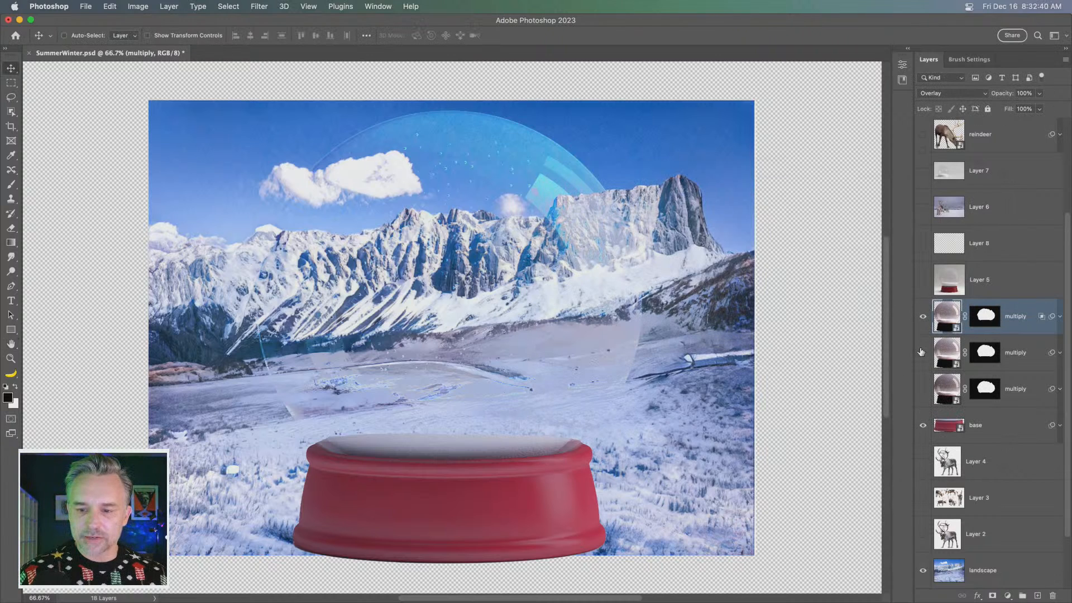
Step: Hide the Overlay copy, select the Screen multiply layer, and compare the scene with that layer off and on
{"action": "left_click", "coordinate": [922, 325]}
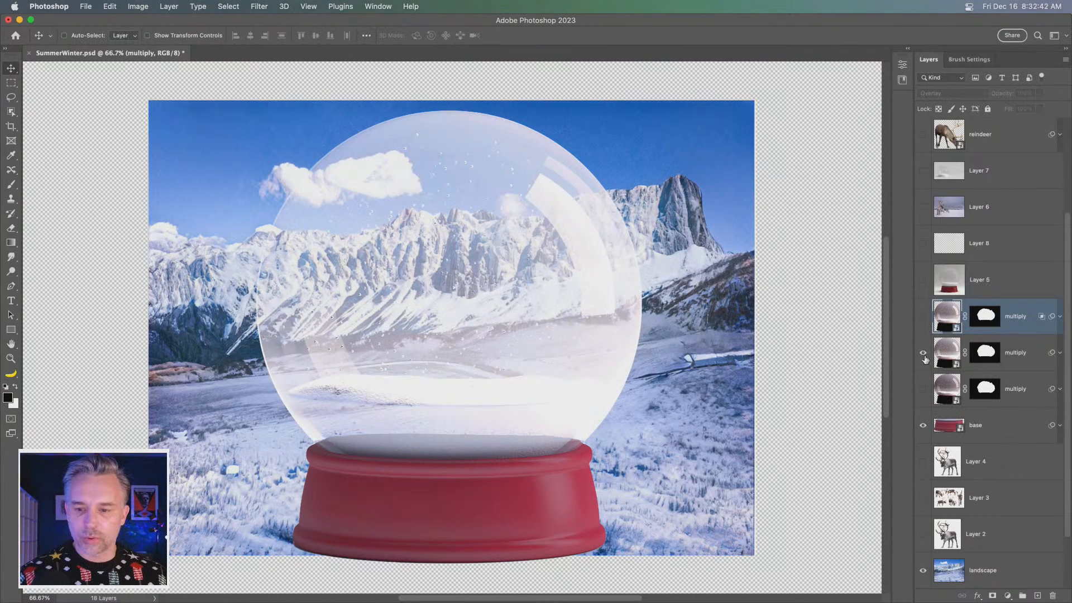
{"action": "left_click", "coordinate": [1026, 352]}
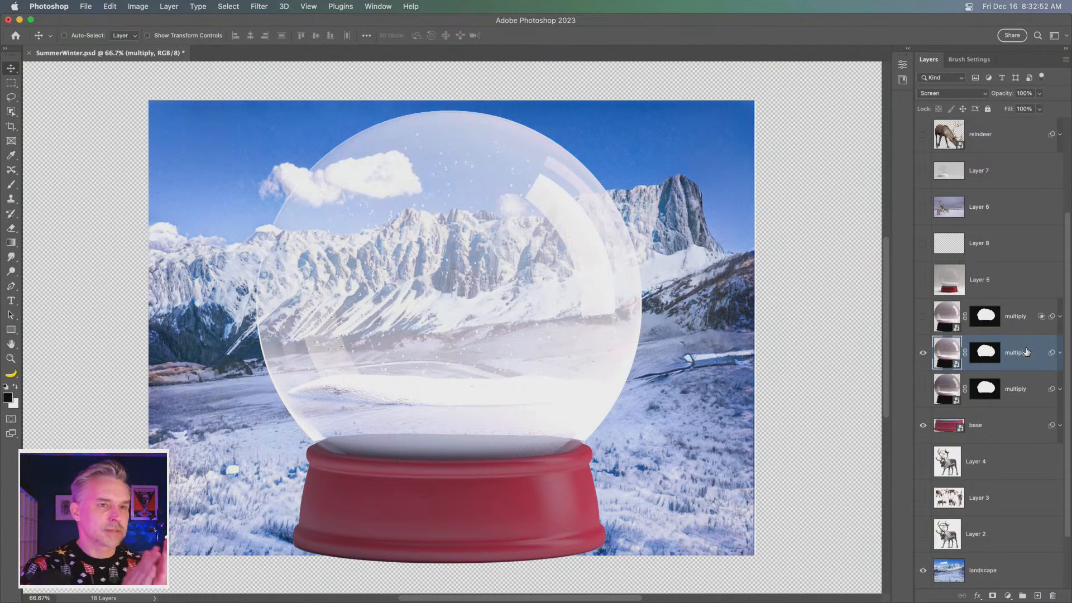
{"action": "left_click", "coordinate": [922, 353]}
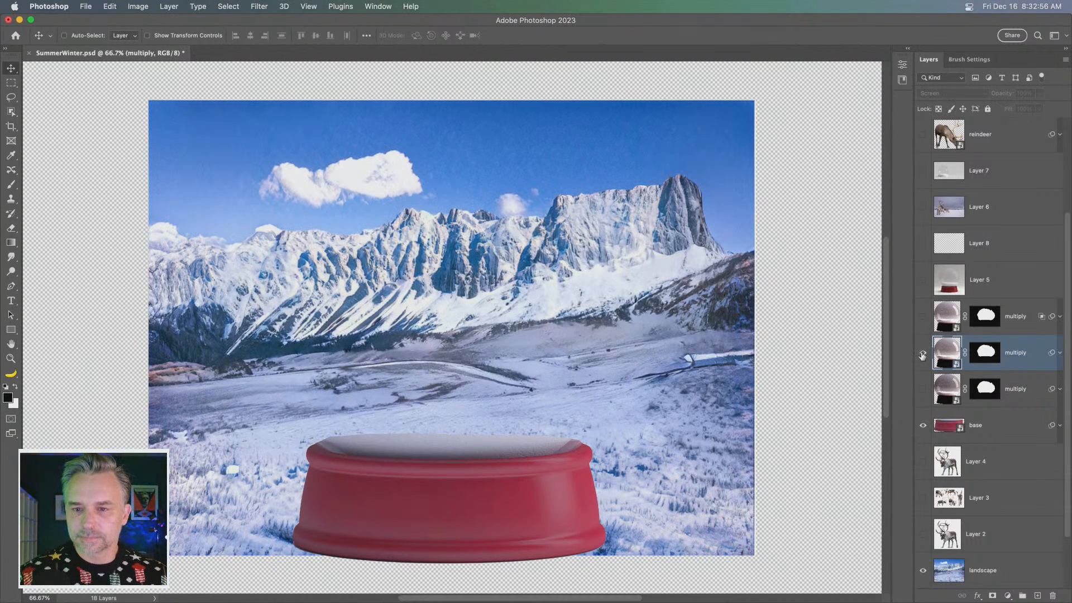
{"action": "left_click", "coordinate": [922, 353]}
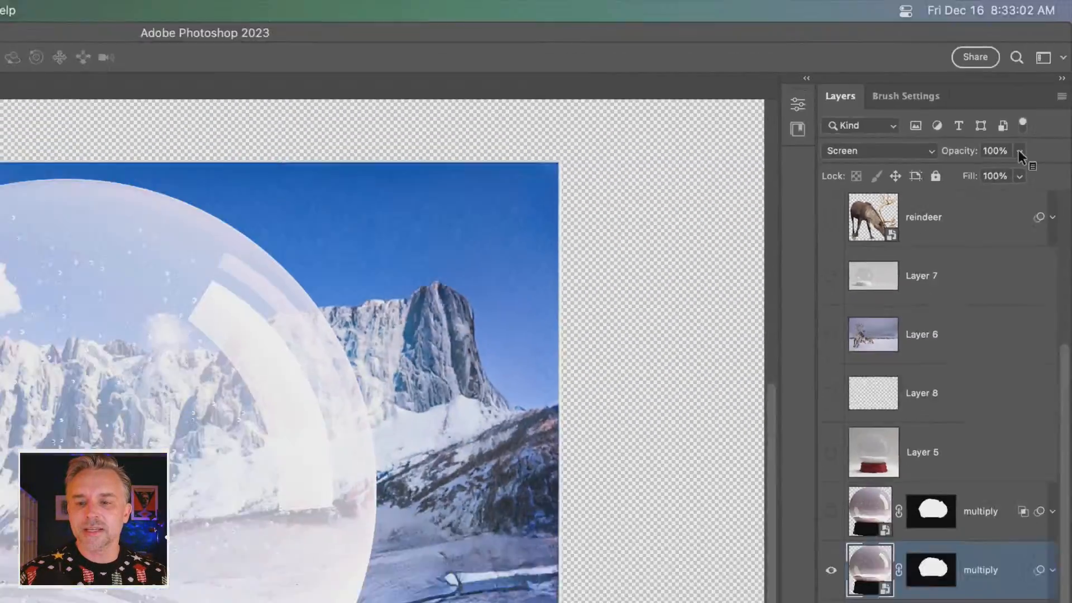
Step: Try the Screen multiply layer at 51% opacity and return it to 100%
{"action": "left_click", "coordinate": [1019, 151]}
{"action": "left_click_drag", "start_coordinate": [1024, 172], "coordinate": [980, 178]}
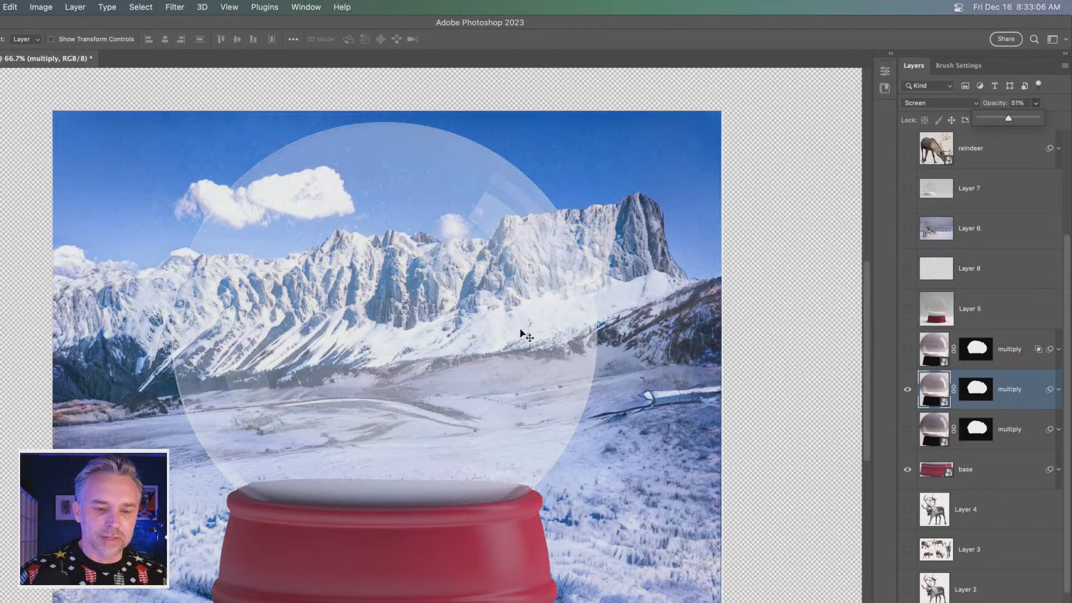
{"action": "left_click_drag", "start_coordinate": [998, 120], "coordinate": [1036, 118]}
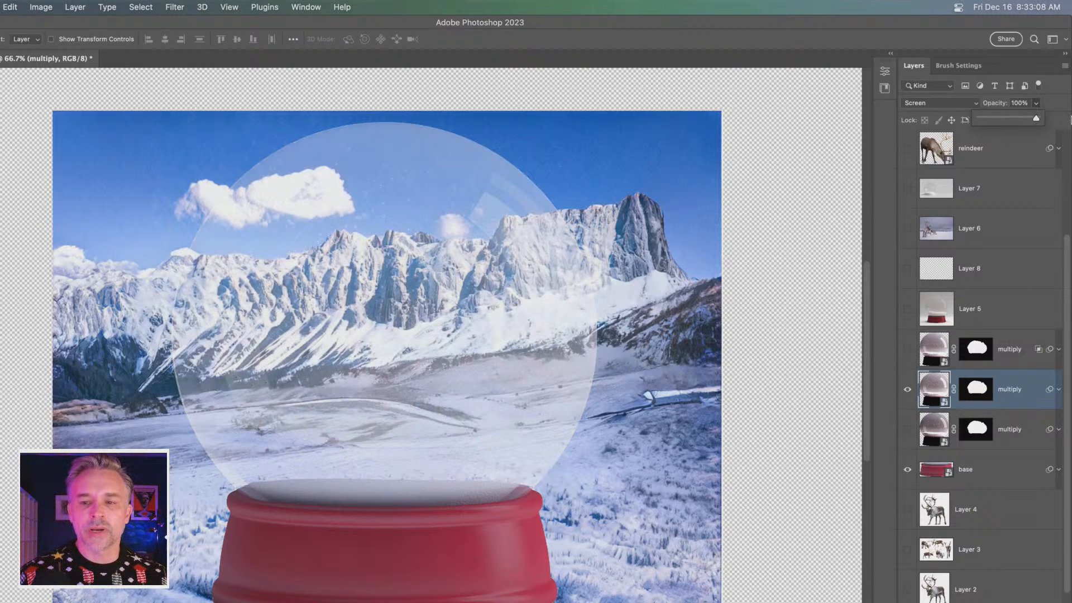
Step: Hide the Screen multiply layer, then show and select the Overlay copy above it
{"action": "left_click", "coordinate": [907, 389]}
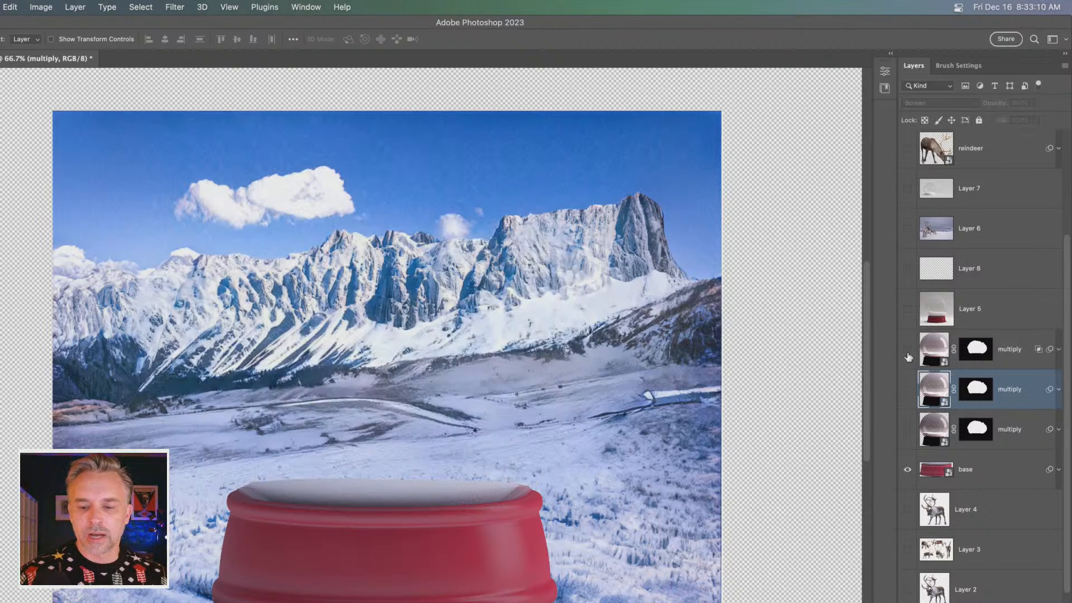
{"action": "left_click", "coordinate": [907, 349]}
{"action": "left_click", "coordinate": [1001, 359]}
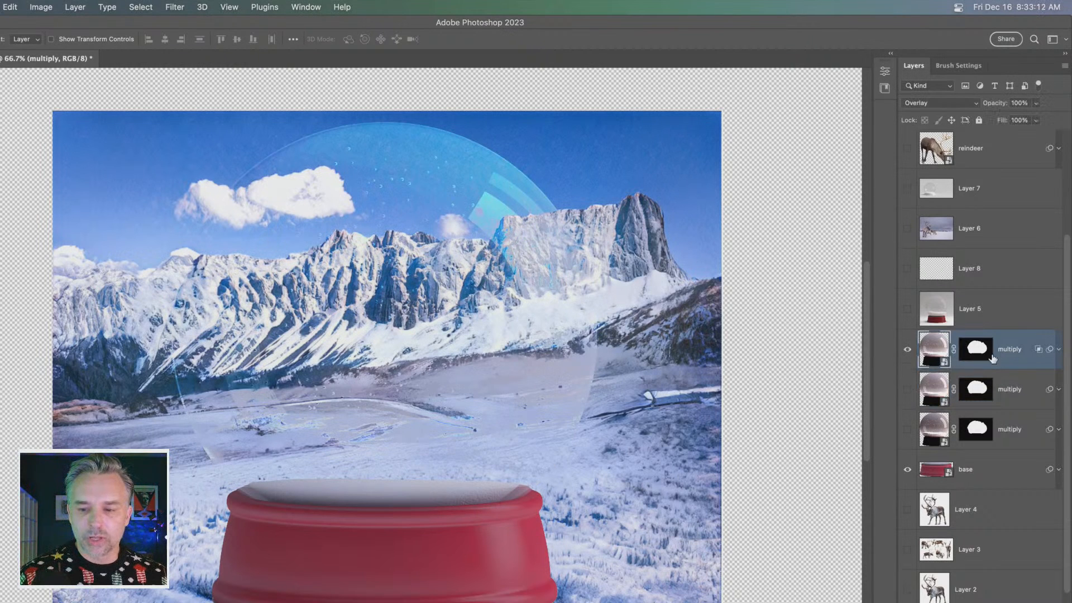
Step: Reopen the Overlay copy's blending options and set the underlying layer's Blend If white split to 159 / 196
{"action": "double_click", "coordinate": [1038, 350]}
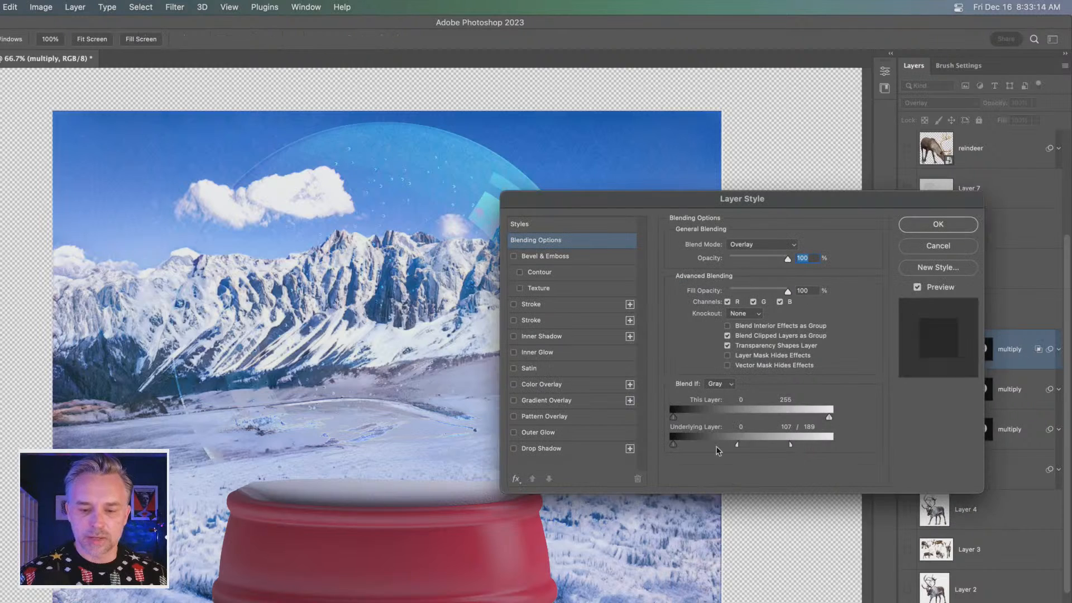
{"action": "left_click_drag", "start_coordinate": [737, 446], "coordinate": [768, 446]}
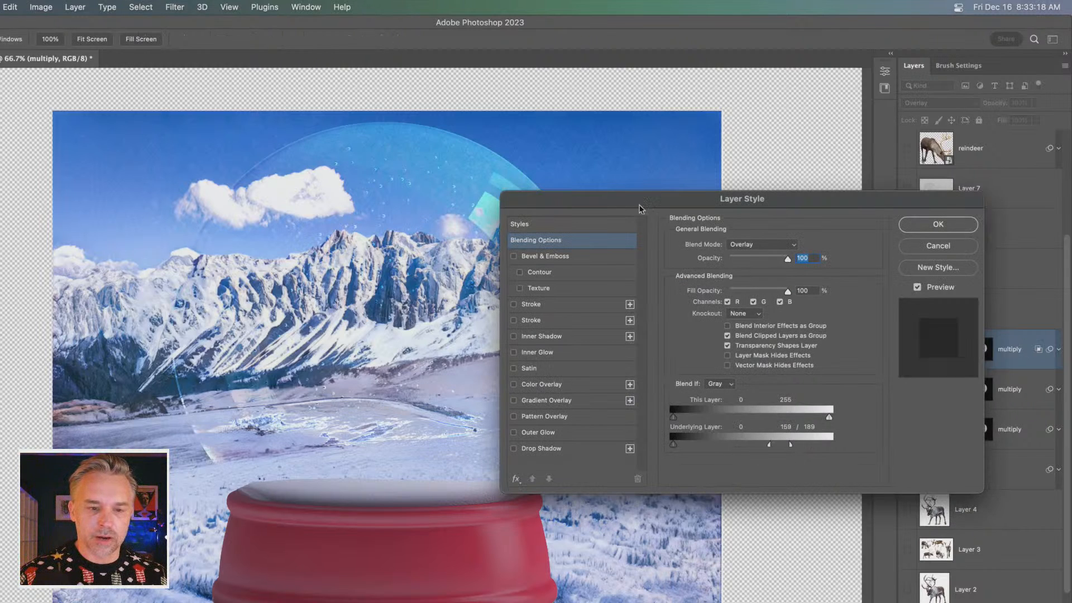
{"action": "left_click_drag", "start_coordinate": [643, 205], "coordinate": [719, 187]}
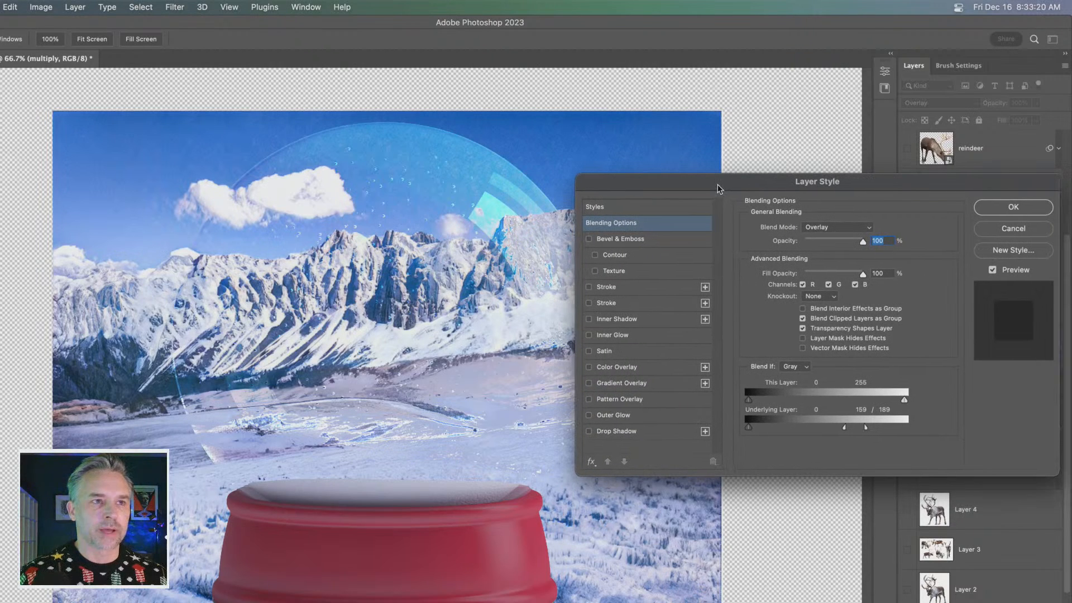
{"action": "left_click_drag", "start_coordinate": [859, 430], "coordinate": [884, 428]}
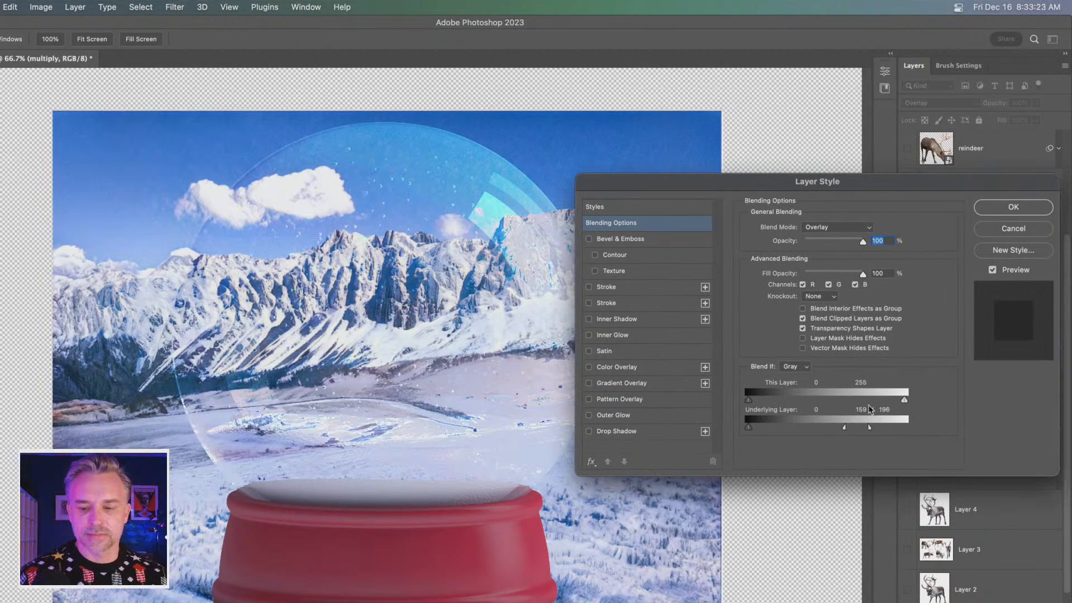
Step: Accept the top multiply layer's blending options, and show the multiply layer directly beneath it at 30% opacity
{"action": "left_click", "coordinate": [989, 209]}
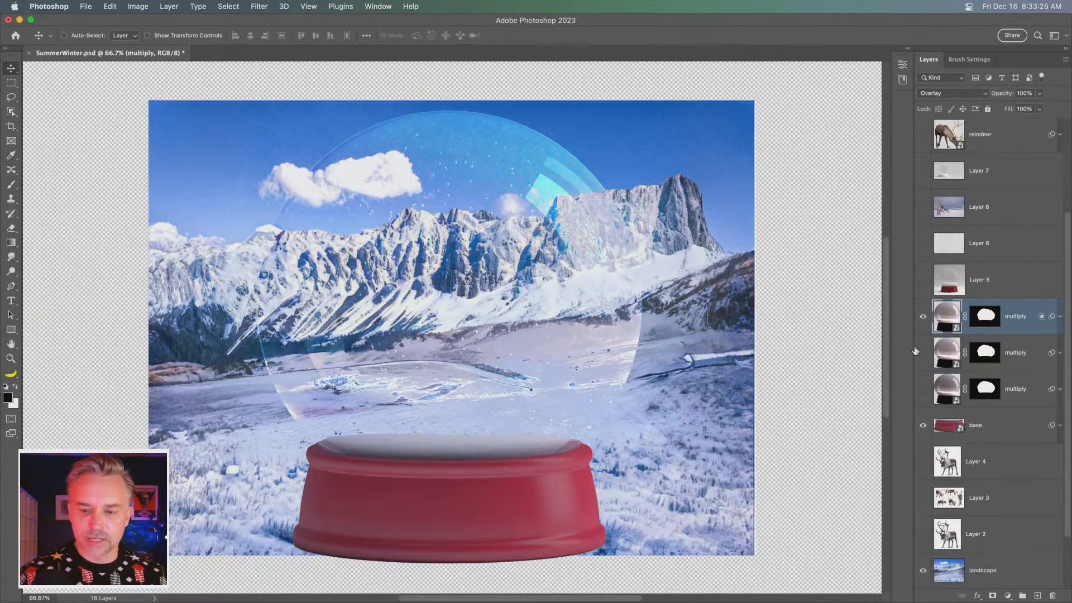
{"action": "left_click", "coordinate": [923, 352]}
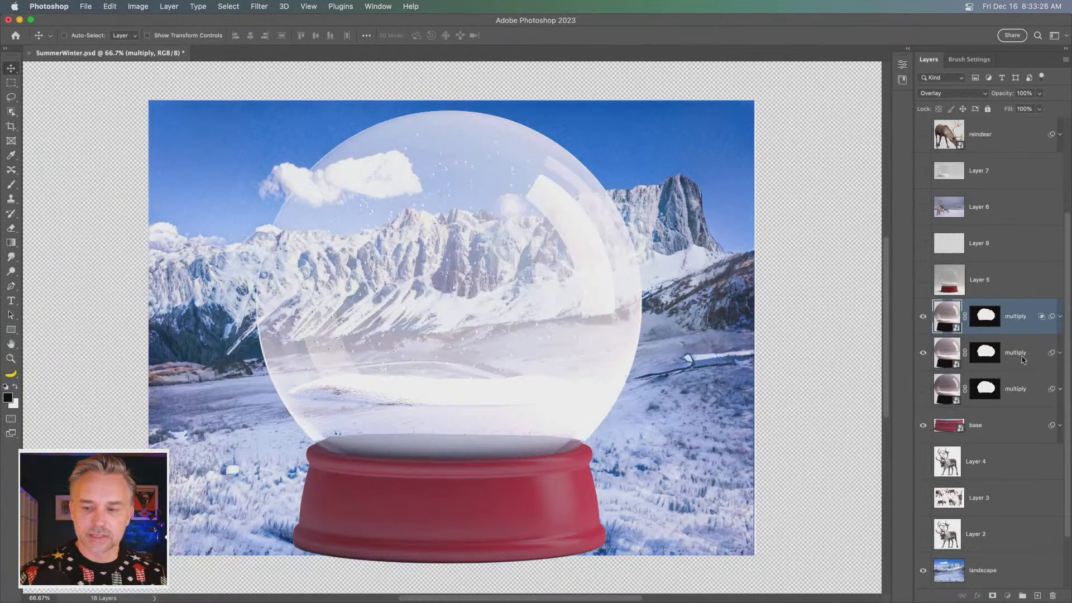
{"action": "left_click", "coordinate": [1026, 356]}
{"action": "mouse_move", "coordinate": [1003, 95]}
{"action": "left_mouse_down"}
{"action": "mouse_move", "coordinate": [974, 96]}
{"action": "mouse_move", "coordinate": [1008, 95]}
{"action": "left_mouse_up"}
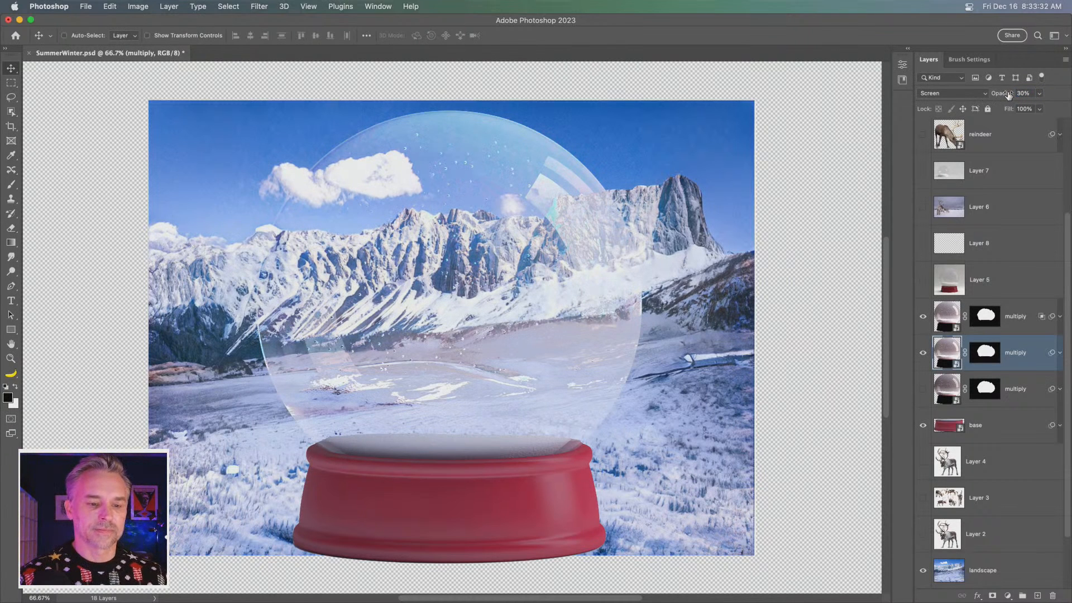
Step: Duplicate the topmost snowy landscape layer and scale the copy up until it fills the whole canvas
{"action": "key", "text": "super+minus"}
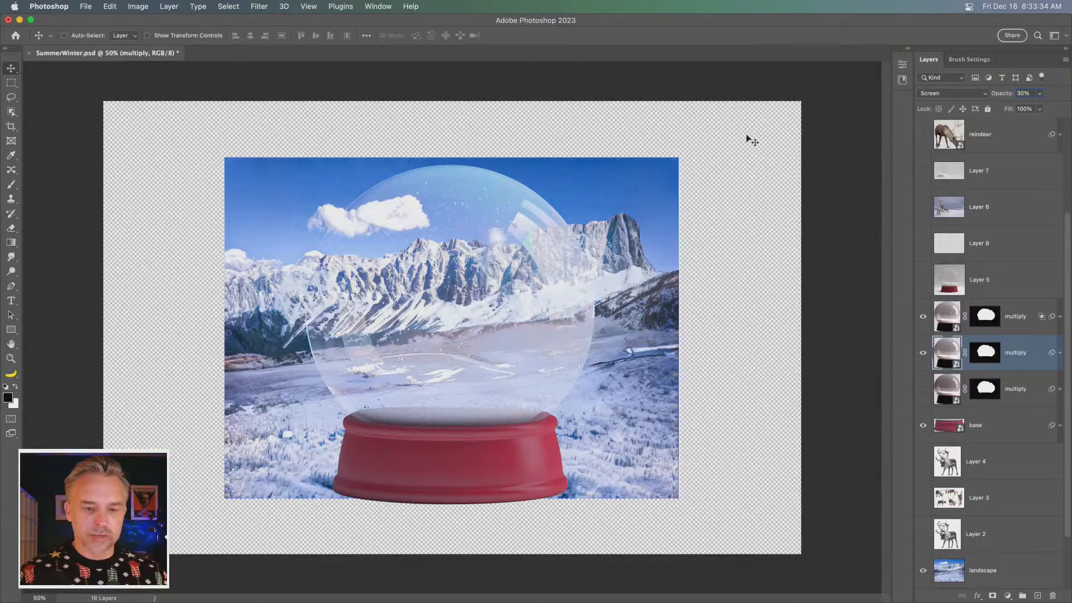
{"action": "scroll", "coordinate": [1034, 476], "scroll_direction": "down", "scroll_amount": 2}
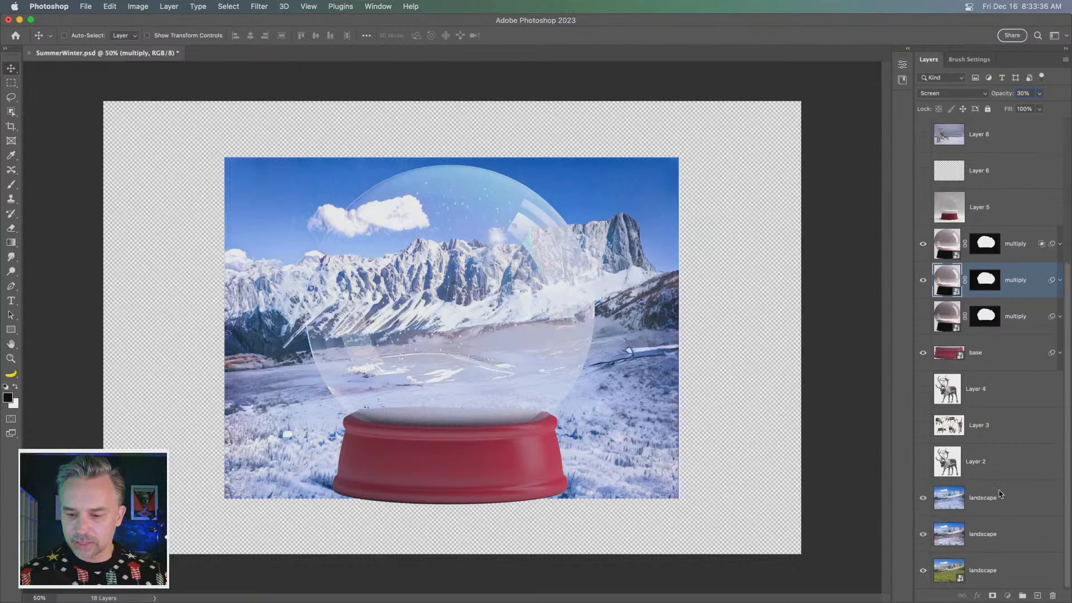
{"action": "left_click", "coordinate": [999, 497]}
{"action": "left_click", "coordinate": [999, 572]}
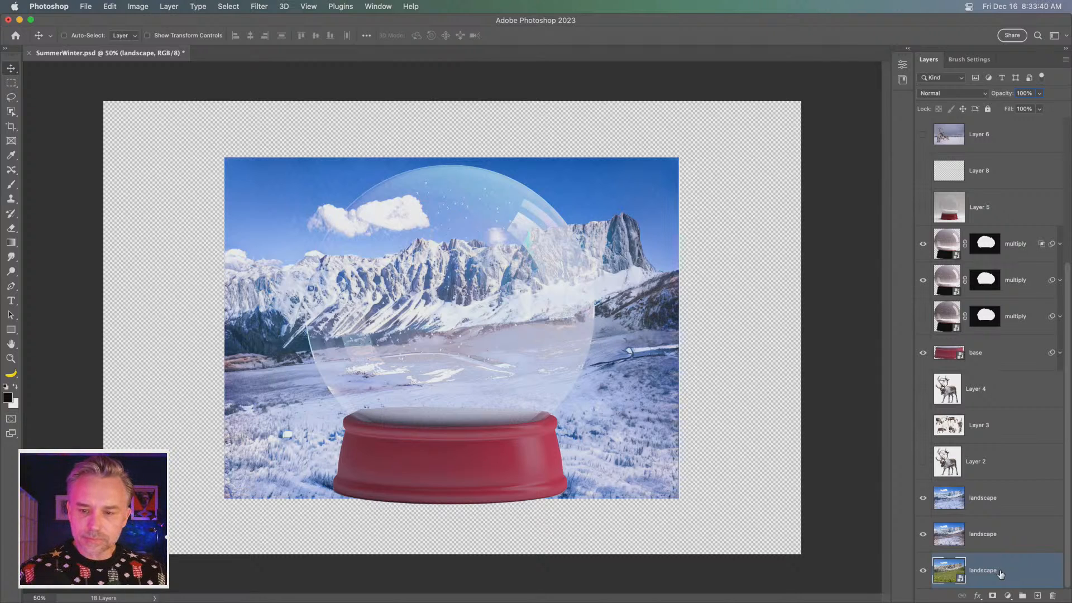
{"action": "left_click", "coordinate": [974, 536]}
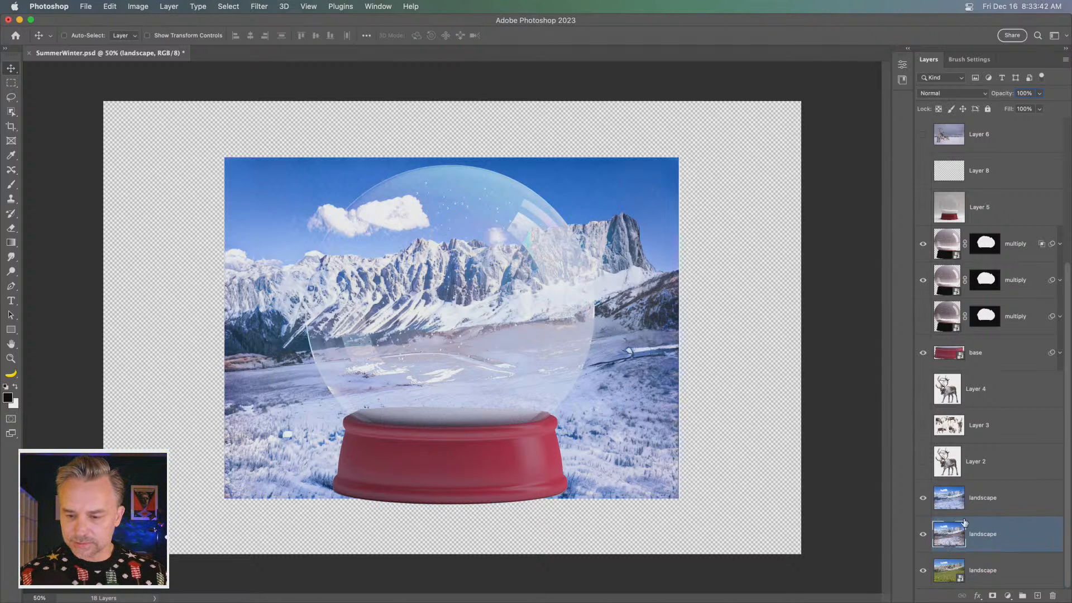
{"action": "left_click", "coordinate": [992, 505]}
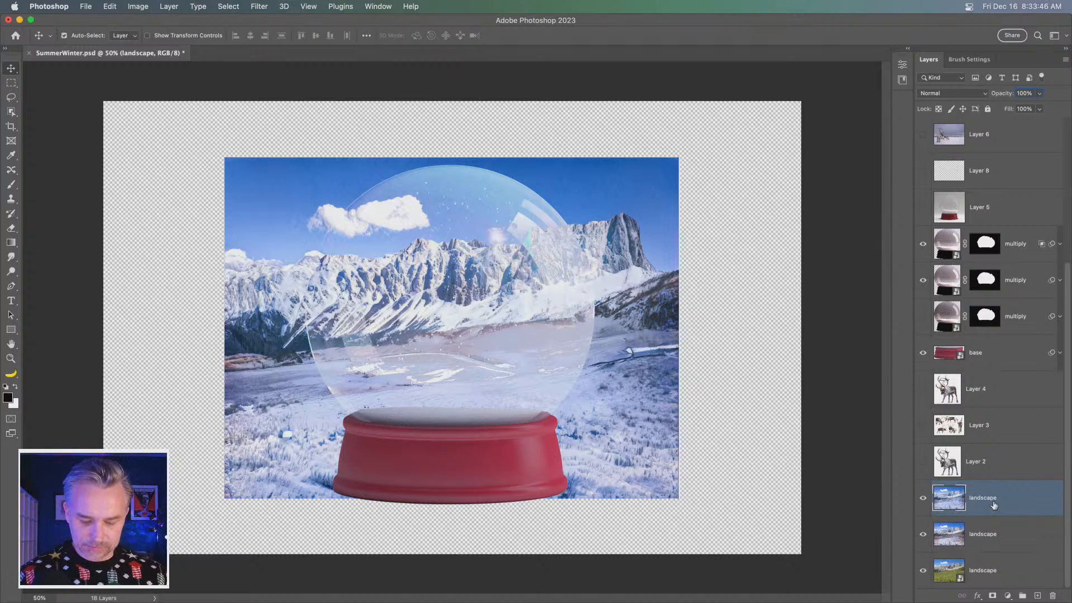
{"action": "key", "text": "super+j"}
{"action": "key", "text": "super+t"}
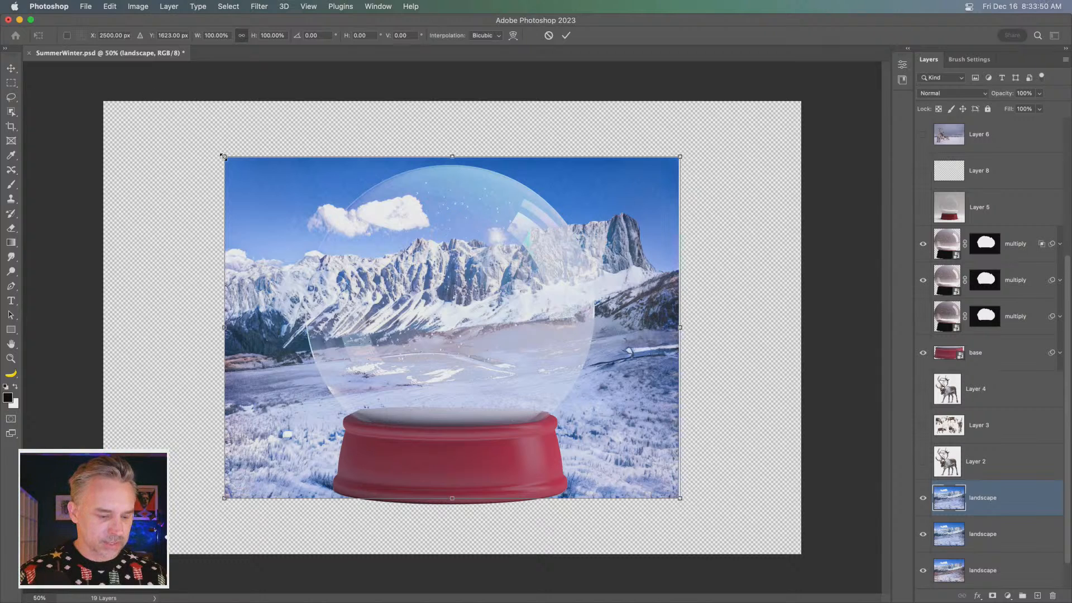
{"action": "left_click_drag", "start_coordinate": [173, 126], "coordinate": [96, 65]}
{"action": "key", "text": "Return"}
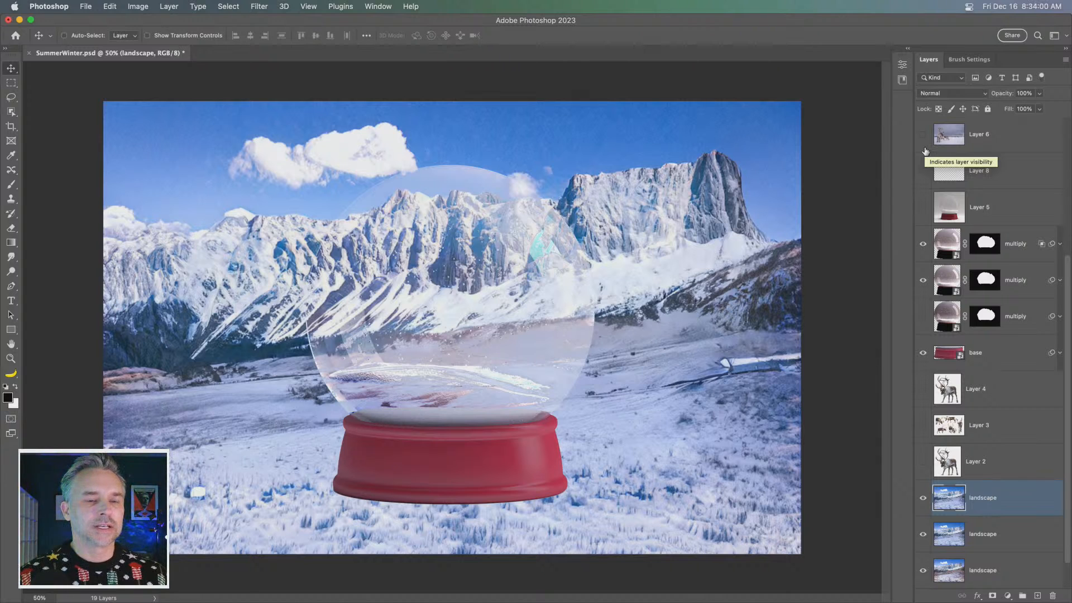
Step: Place a rasterized duplicate of the green summer landscape layer directly above the top multiply layer
{"action": "scroll", "coordinate": [976, 509], "scroll_direction": "down", "scroll_amount": 1}
{"action": "left_click", "coordinate": [988, 573]}
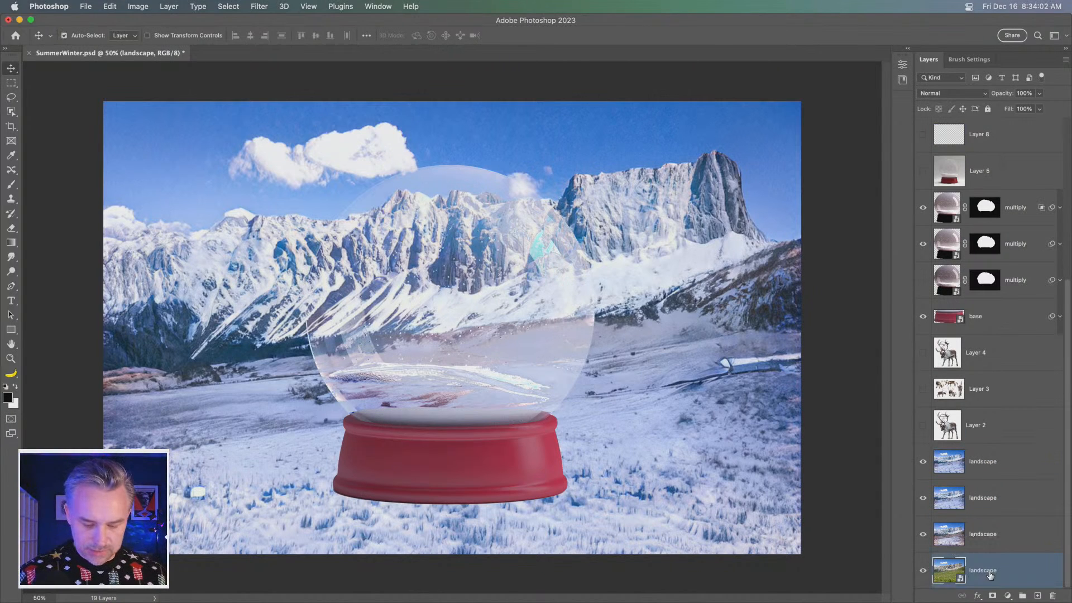
{"action": "key", "text": "super+j"}
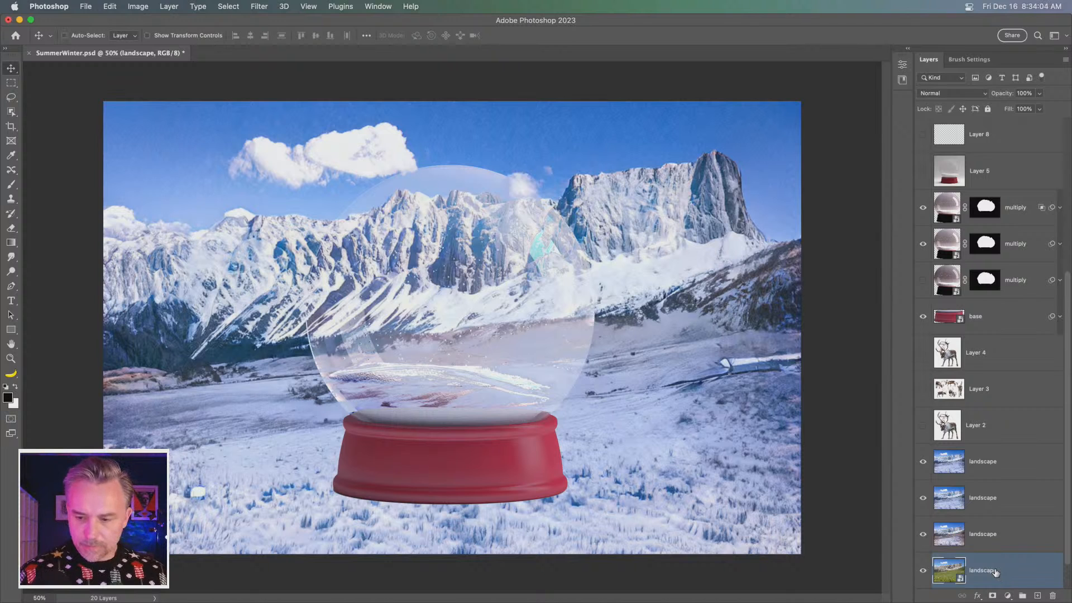
{"action": "right_click", "coordinate": [995, 571]}
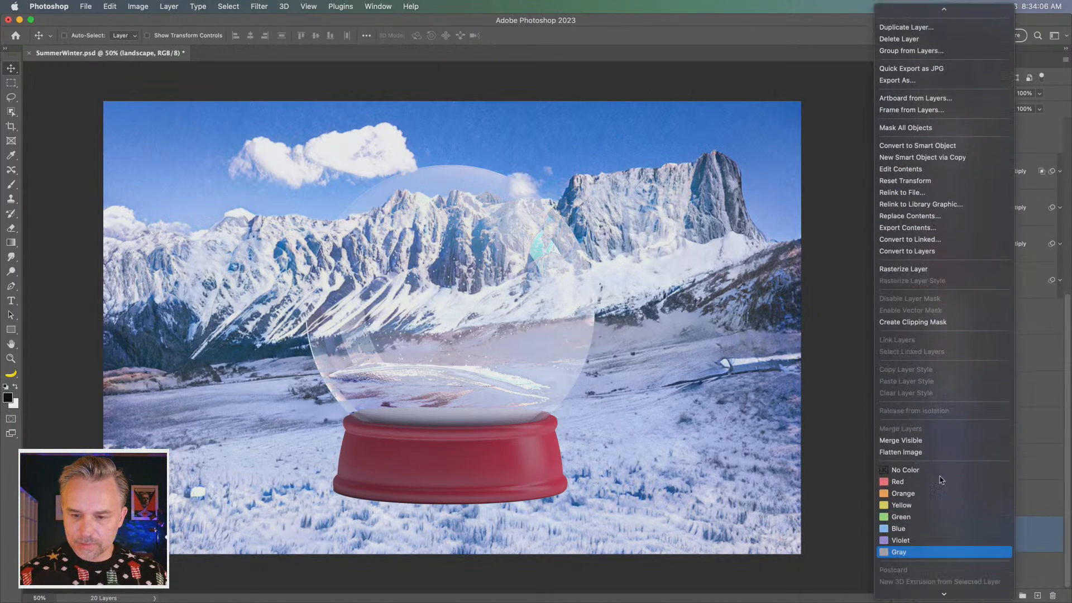
{"action": "left_click", "coordinate": [926, 270]}
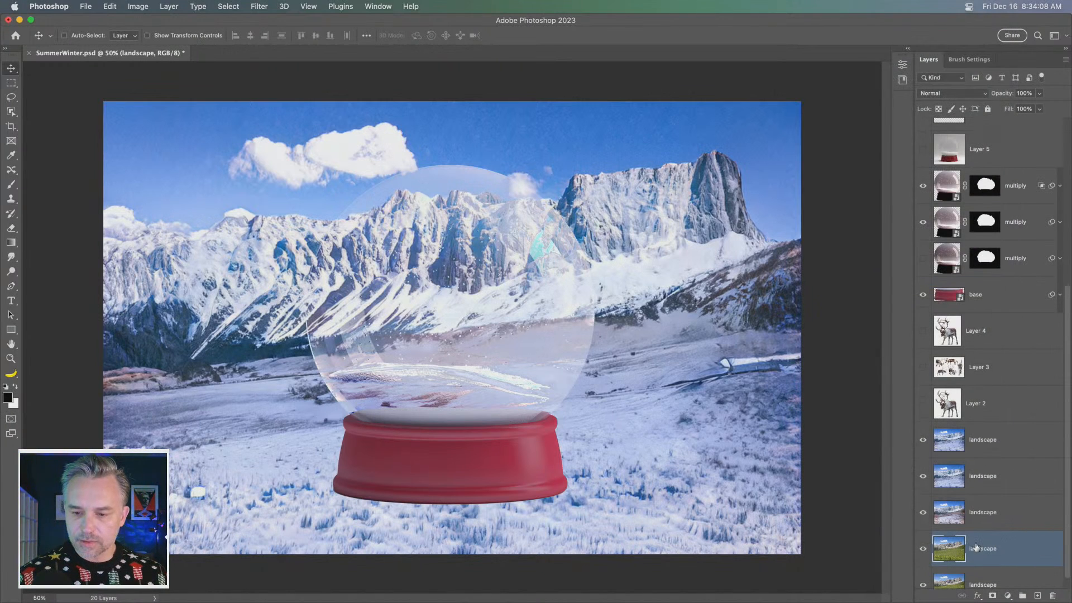
{"action": "left_click_drag", "start_coordinate": [976, 547], "coordinate": [986, 182]}
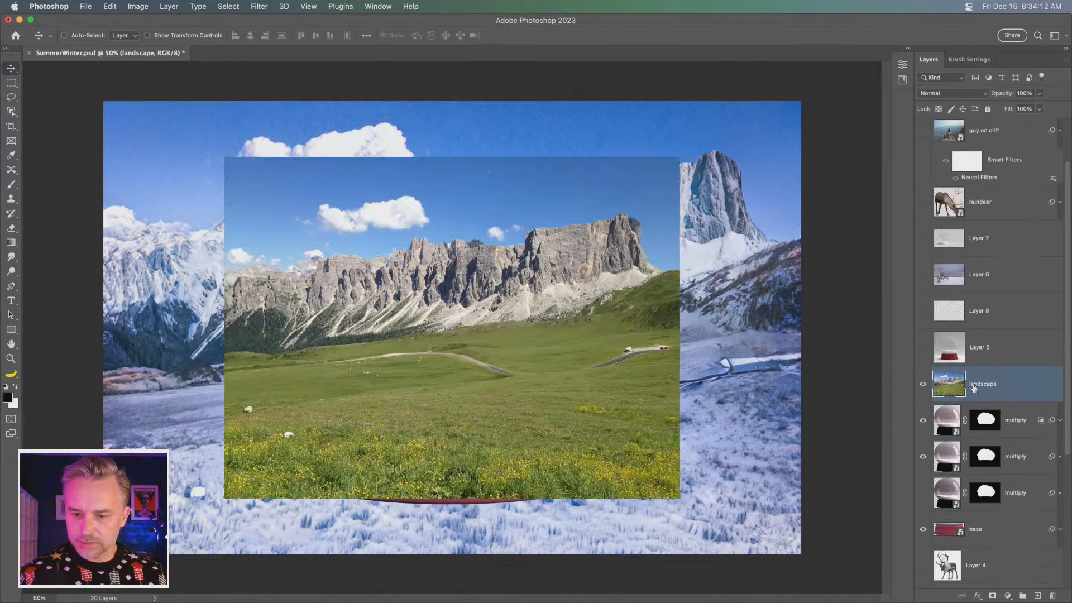
Step: Mask the green landscape copy with the snow globe outline loaded as a selection from the top multiply layer
{"action": "left_click", "coordinate": [924, 384]}
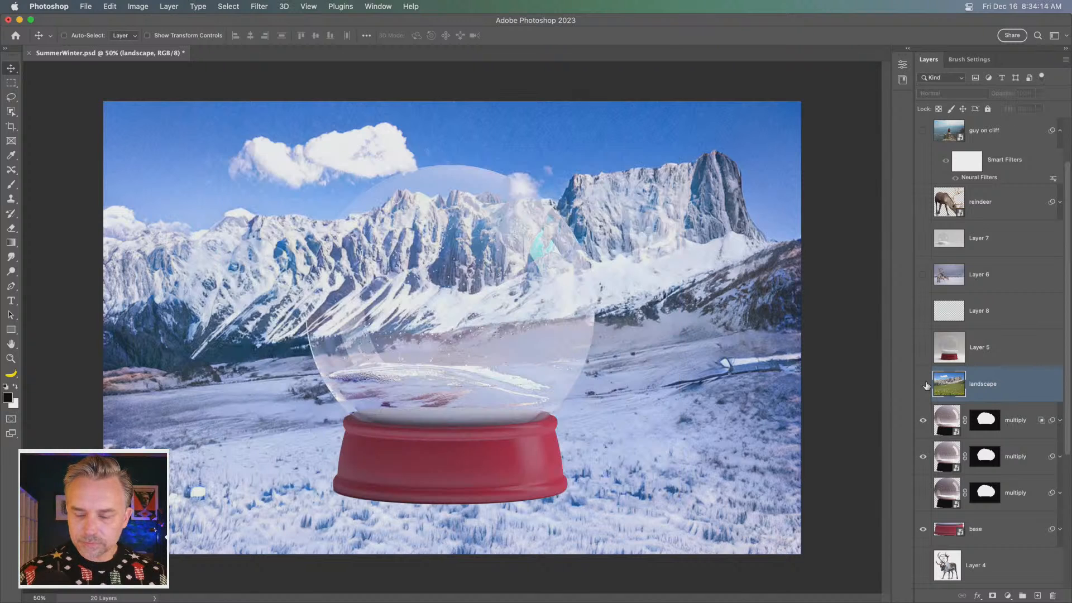
{"action": "double_click", "coordinate": [944, 420]}
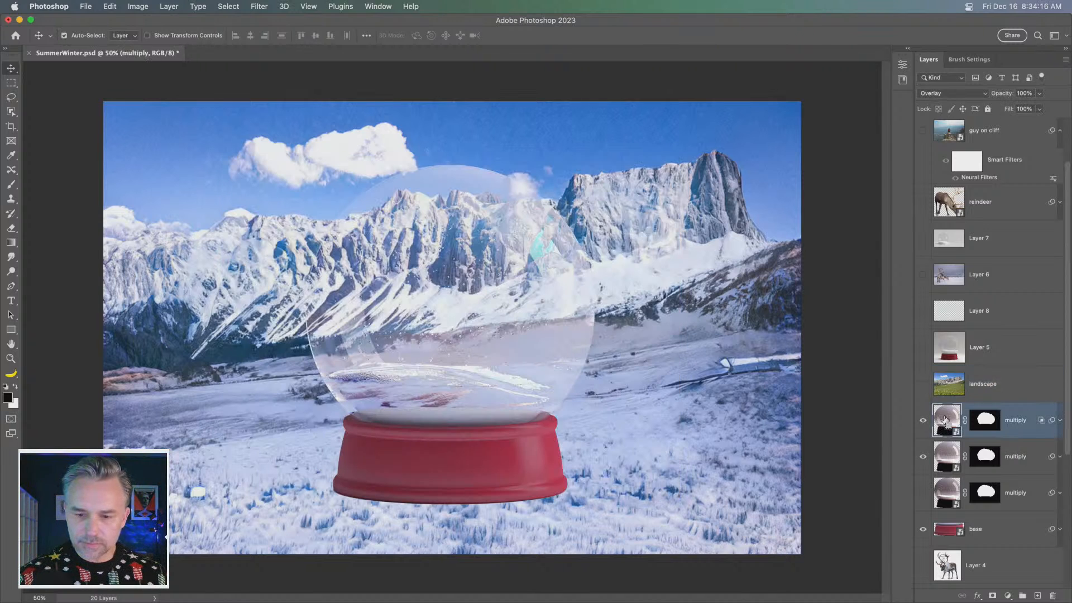
{"action": "key", "text": "super+w"}
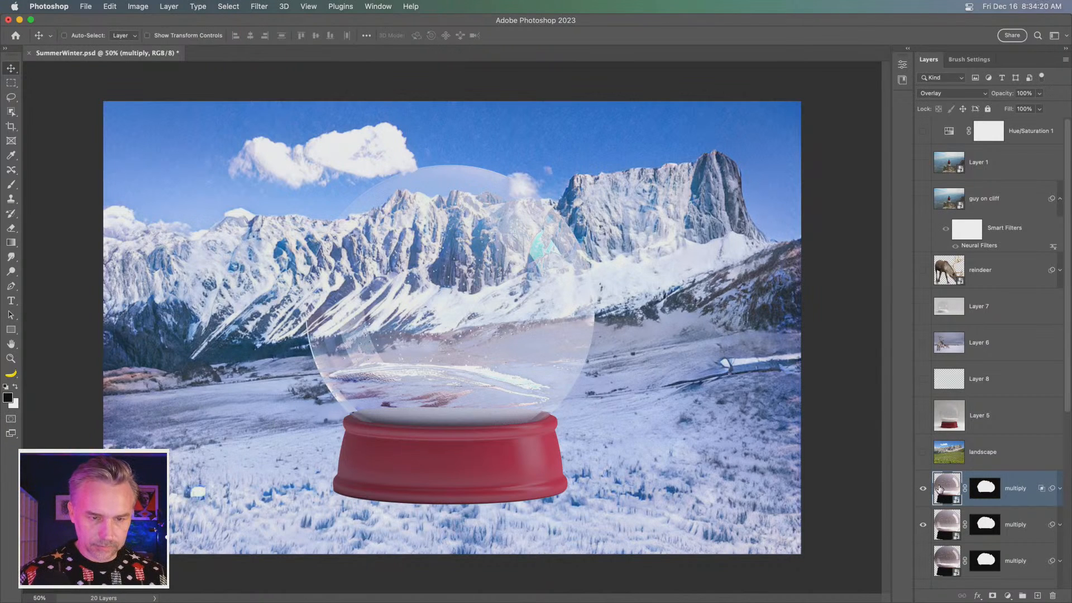
{"action": "left_click", "coordinate": [939, 488], "text": "alt"}
{"action": "left_click", "coordinate": [939, 489], "text": "super"}
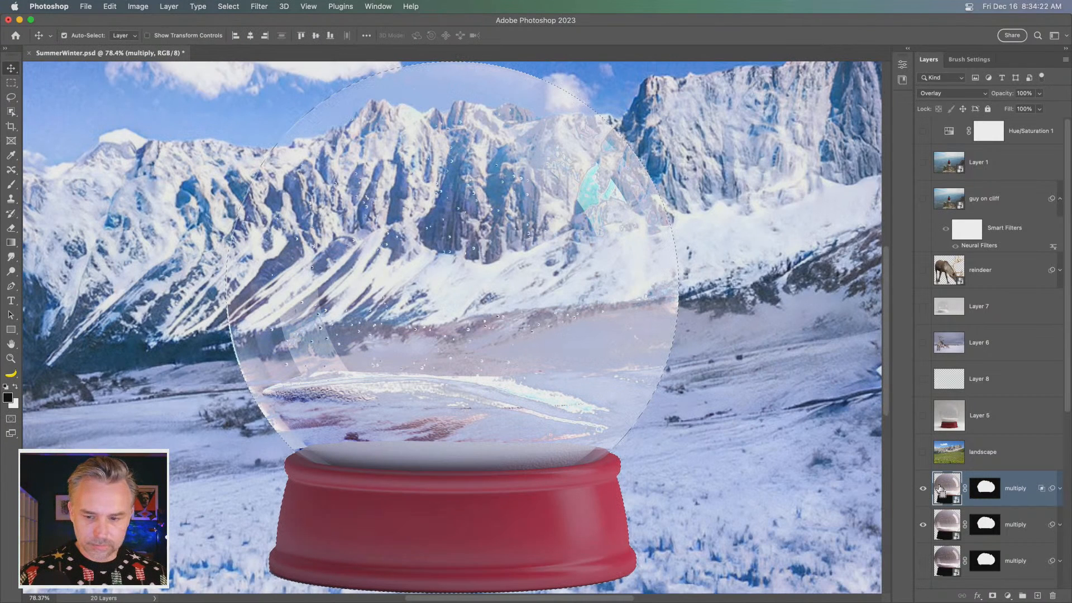
{"action": "left_click", "coordinate": [959, 453]}
{"action": "left_click", "coordinate": [921, 454]}
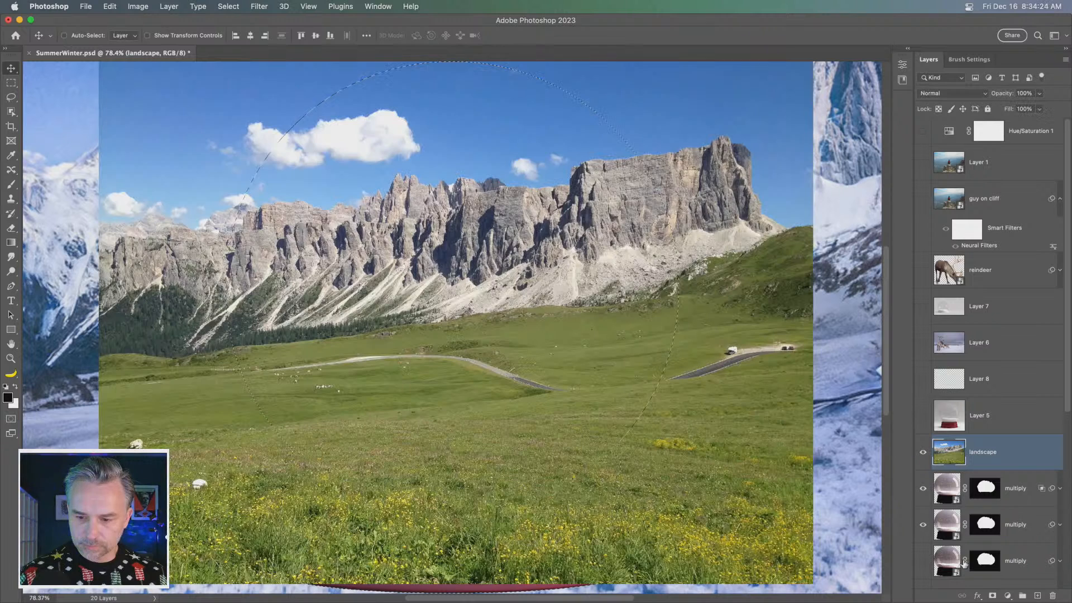
{"action": "left_click", "coordinate": [992, 595]}
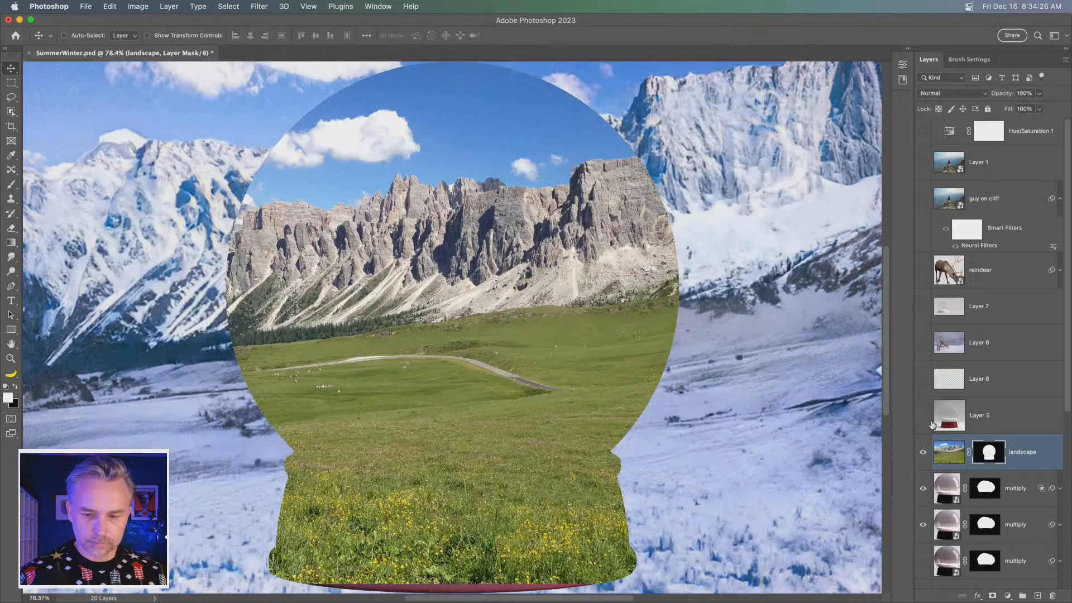
Step: Move the masked green landscape layer directly beneath the top multiply layer
{"action": "left_click", "coordinate": [1038, 454]}
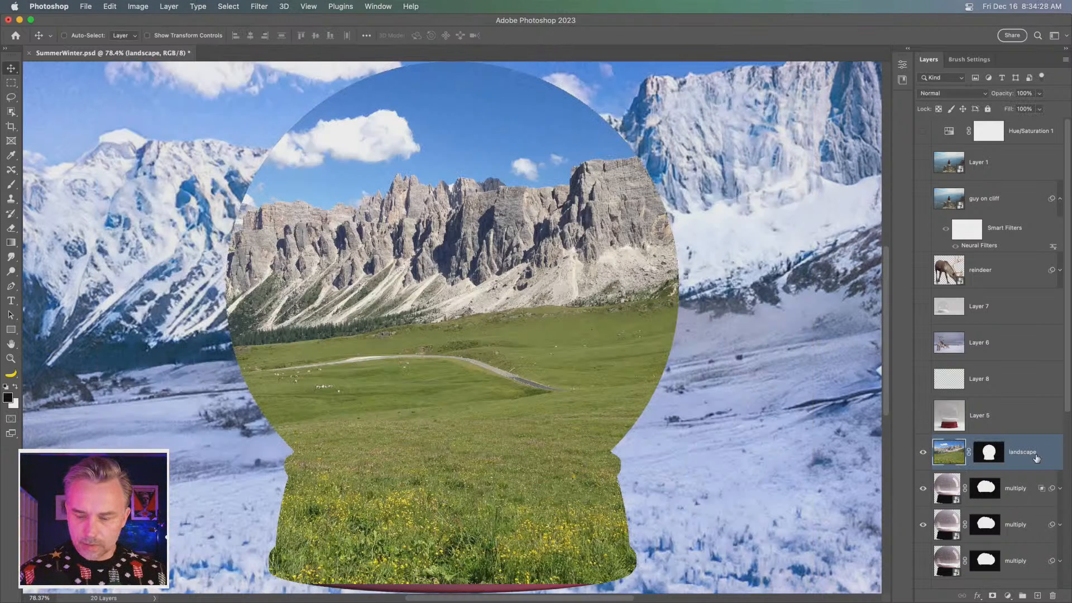
{"action": "scroll", "coordinate": [1034, 457], "scroll_direction": "down", "scroll_amount": 3}
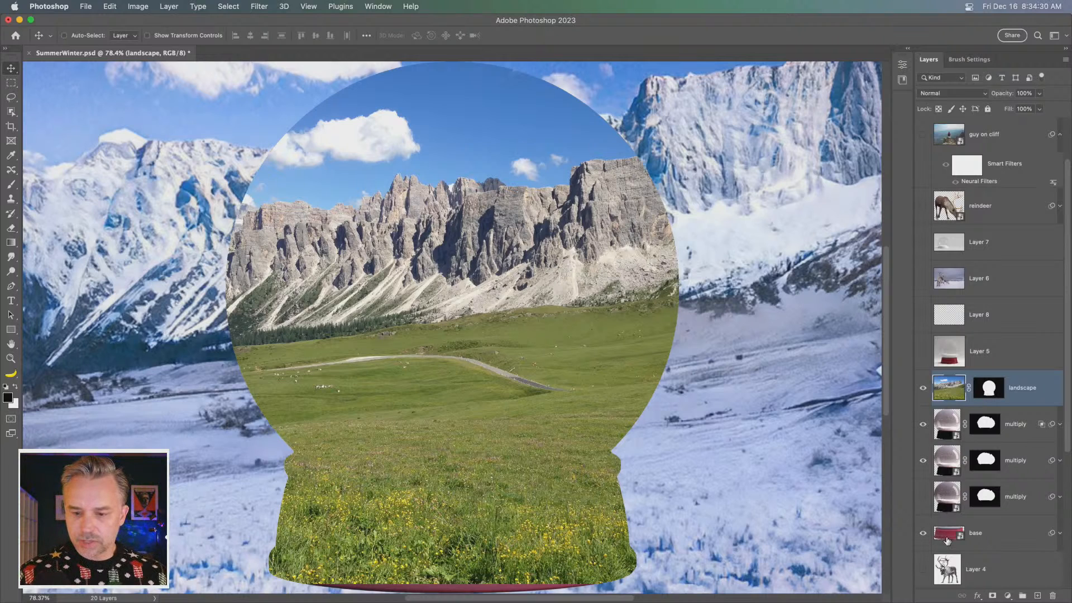
{"action": "left_click", "coordinate": [987, 391]}
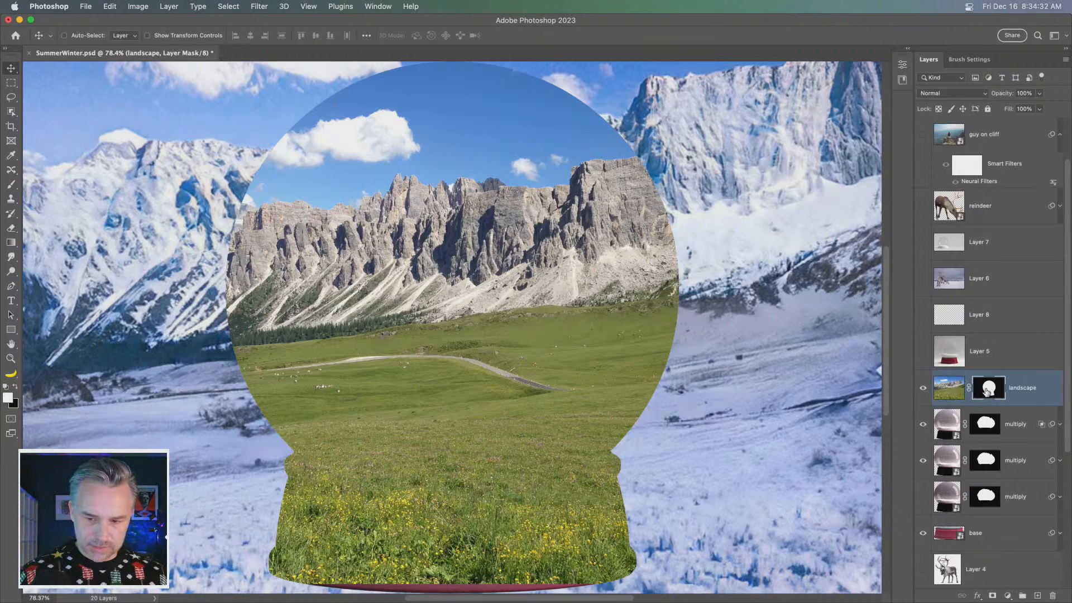
{"action": "left_click_drag", "start_coordinate": [986, 391], "coordinate": [1017, 445]}
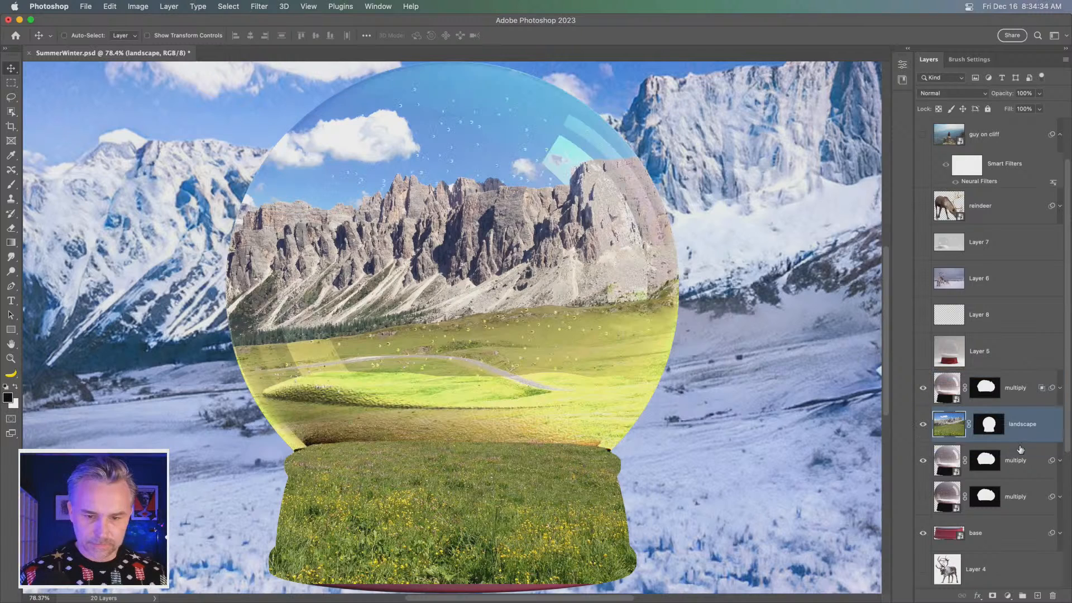
Step: Target the green landscape's layer mask with black as the foreground color and choose the Hard Round brush
{"action": "left_click", "coordinate": [984, 425]}
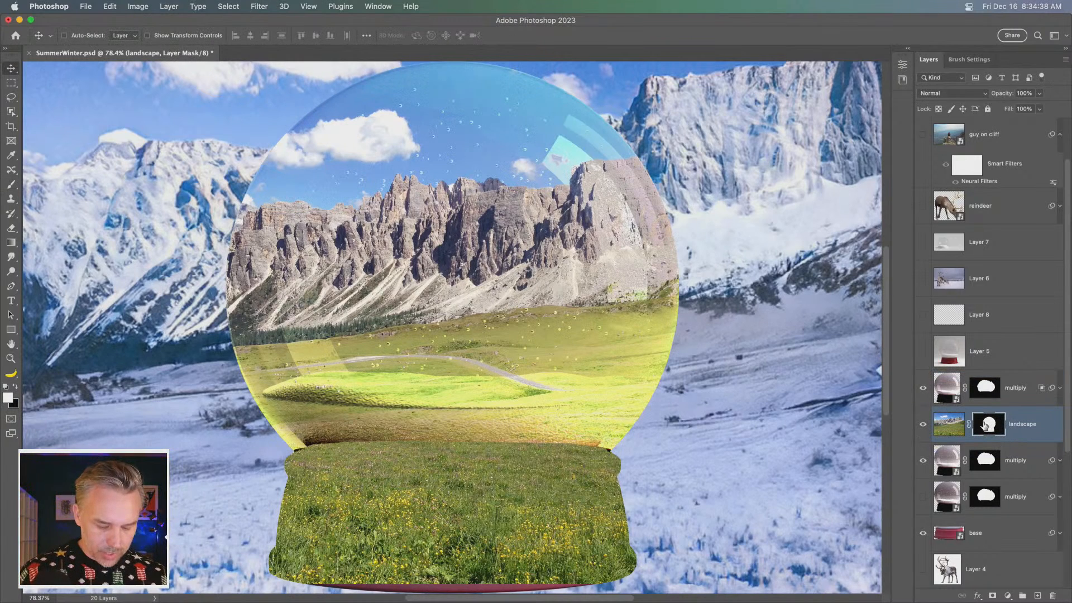
{"action": "key", "text": "x"}
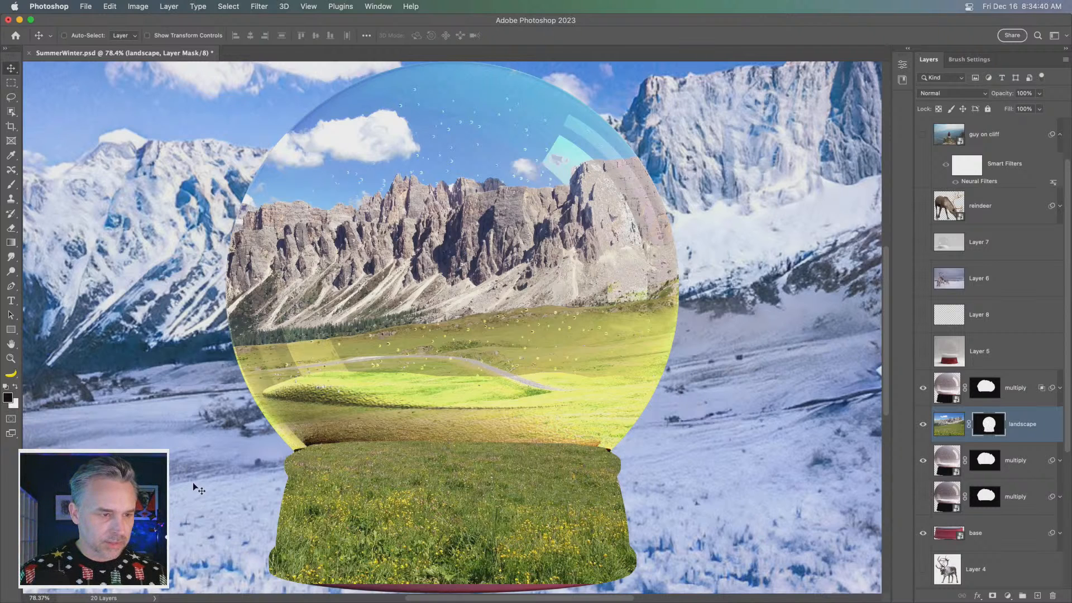
{"action": "key", "text": "b"}
{"action": "key", "text": "v"}
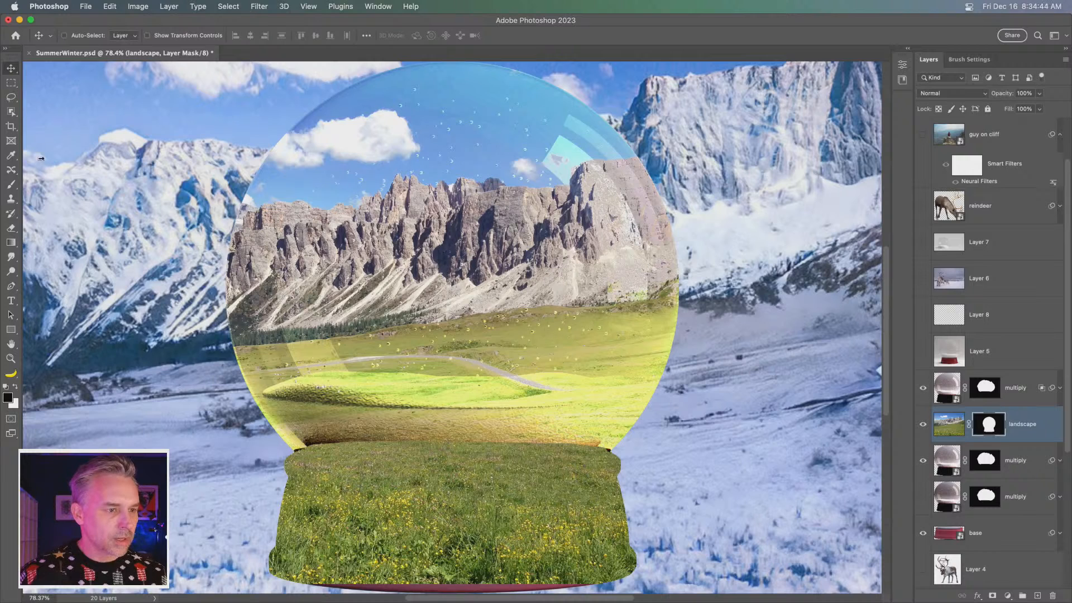
{"action": "left_click", "coordinate": [11, 185]}
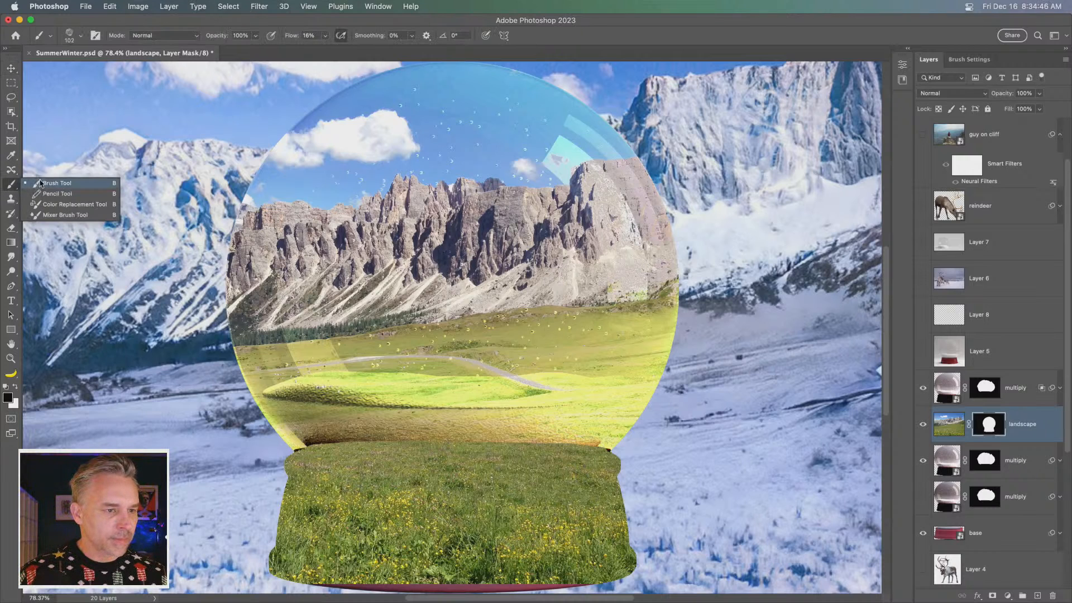
{"action": "left_click", "coordinate": [45, 183]}
{"action": "right_click", "coordinate": [109, 107]}
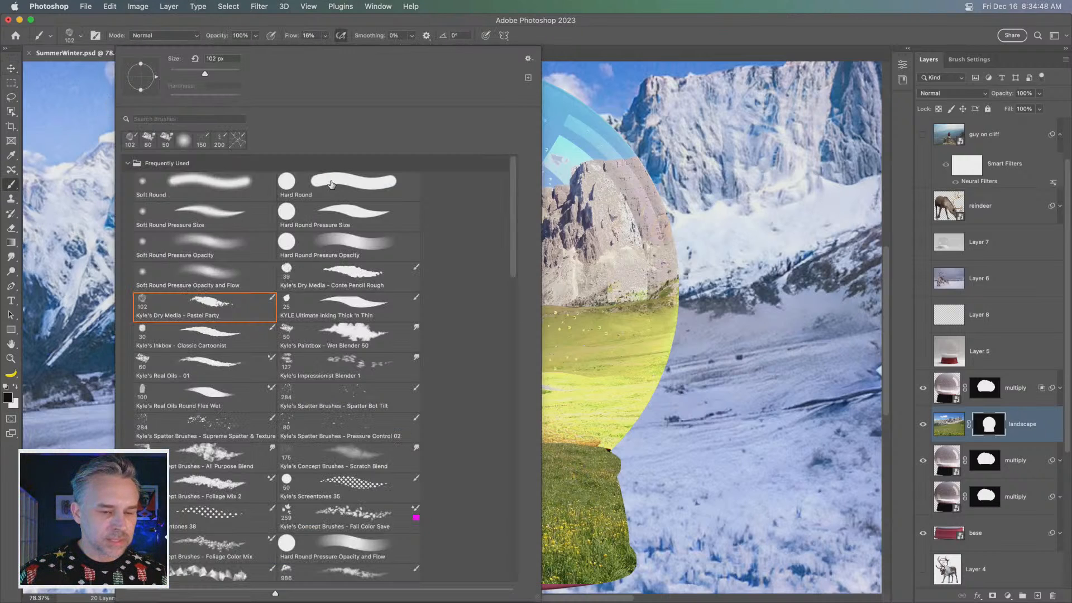
{"action": "left_click", "coordinate": [288, 182]}
{"action": "key", "text": "Return"}
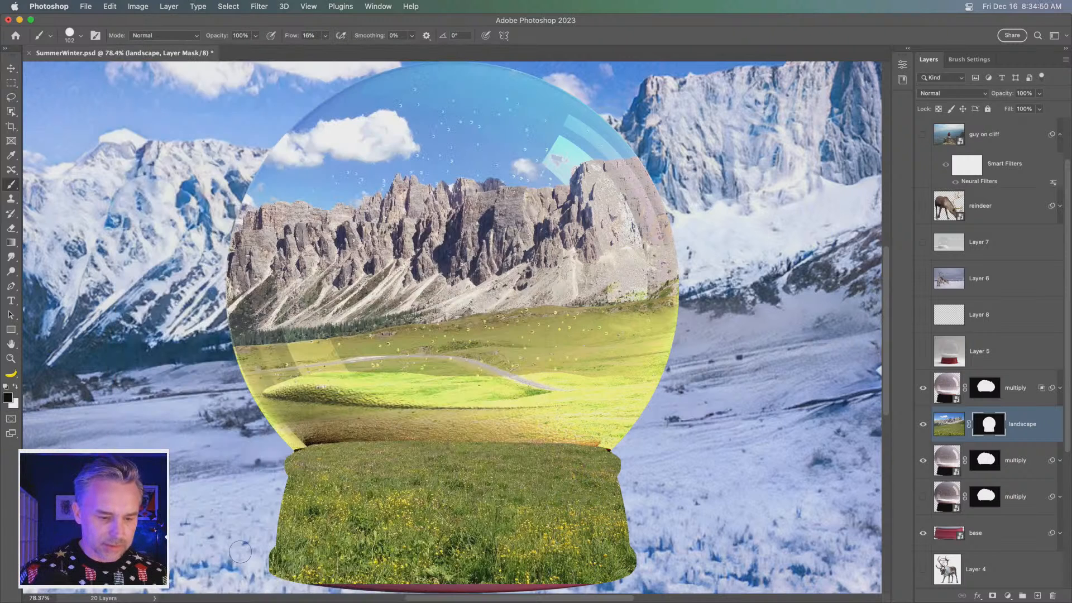
Step: Enlarge the brush to 175 px and paint on the mask to hide the green landscape over the lower red base
{"action": "key", "text": "bracketright"}
{"action": "key", "text": "bracketright"}
{"action": "key", "text": "bracketright"}
{"action": "mouse_move", "coordinate": [251, 559]}
{"action": "left_mouse_down"}
{"action": "mouse_move", "coordinate": [399, 565]}
{"action": "mouse_move", "coordinate": [696, 546]}
{"action": "mouse_move", "coordinate": [524, 575]}
{"action": "mouse_move", "coordinate": [296, 531]}
{"action": "mouse_move", "coordinate": [738, 534]}
{"action": "mouse_move", "coordinate": [223, 501]}
{"action": "mouse_move", "coordinate": [787, 514]}
{"action": "mouse_move", "coordinate": [464, 527]}
{"action": "mouse_move", "coordinate": [284, 504]}
{"action": "left_mouse_up"}
{"action": "mouse_move", "coordinate": [649, 503]}
{"action": "left_mouse_down"}
{"action": "mouse_move", "coordinate": [725, 491]}
{"action": "mouse_move", "coordinate": [787, 465]}
{"action": "left_mouse_up"}
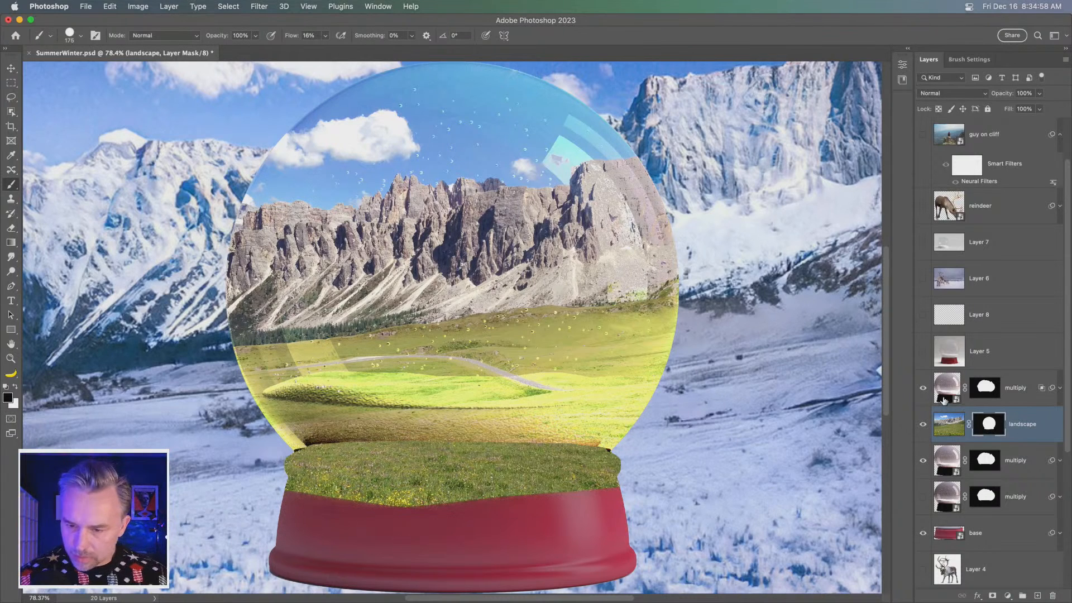
Step: Target the green landscape layer's image, hide the top multiply layer and reduce the landscape's opacity to 46%
{"action": "mouse_move", "coordinate": [947, 426]}
{"action": "left_mouse_down"}
{"action": "mouse_move", "coordinate": [948, 371]}
{"action": "mouse_move", "coordinate": [949, 444]}
{"action": "left_mouse_up"}
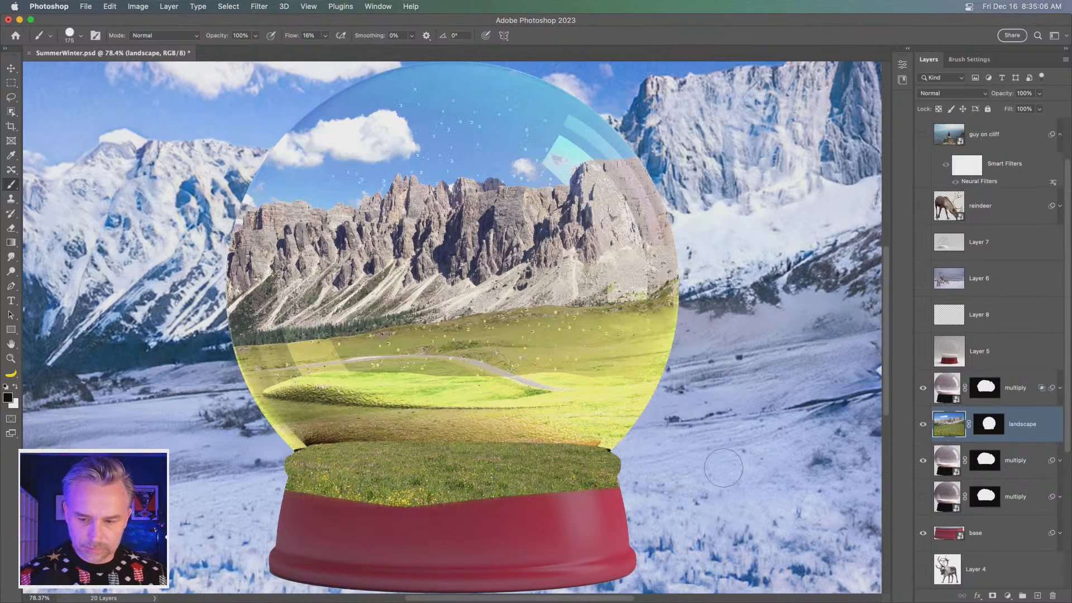
{"action": "left_click", "coordinate": [926, 392]}
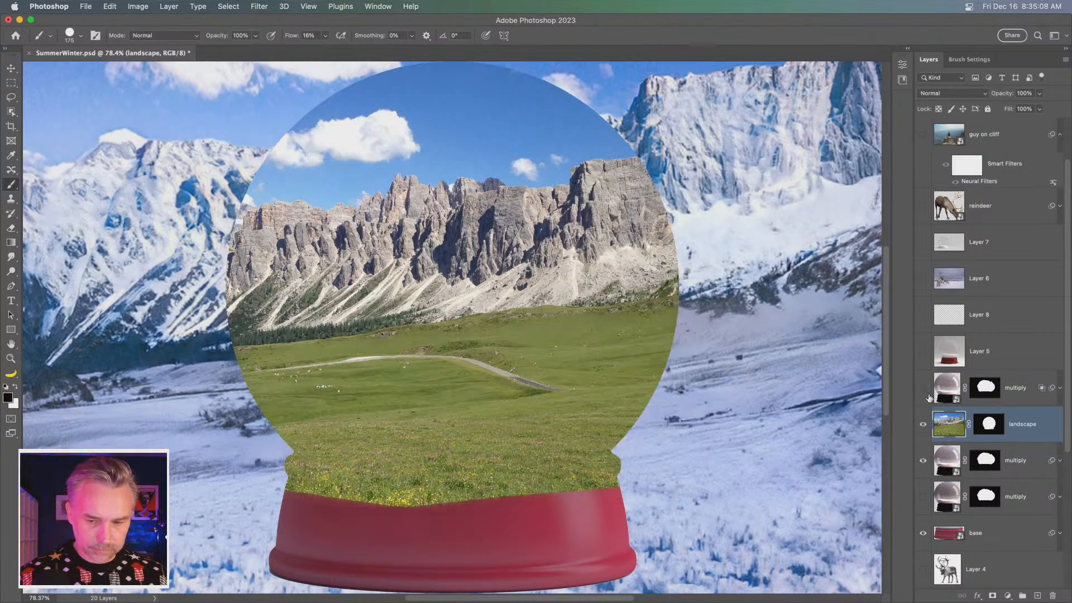
{"action": "left_click_drag", "start_coordinate": [999, 93], "coordinate": [972, 95]}
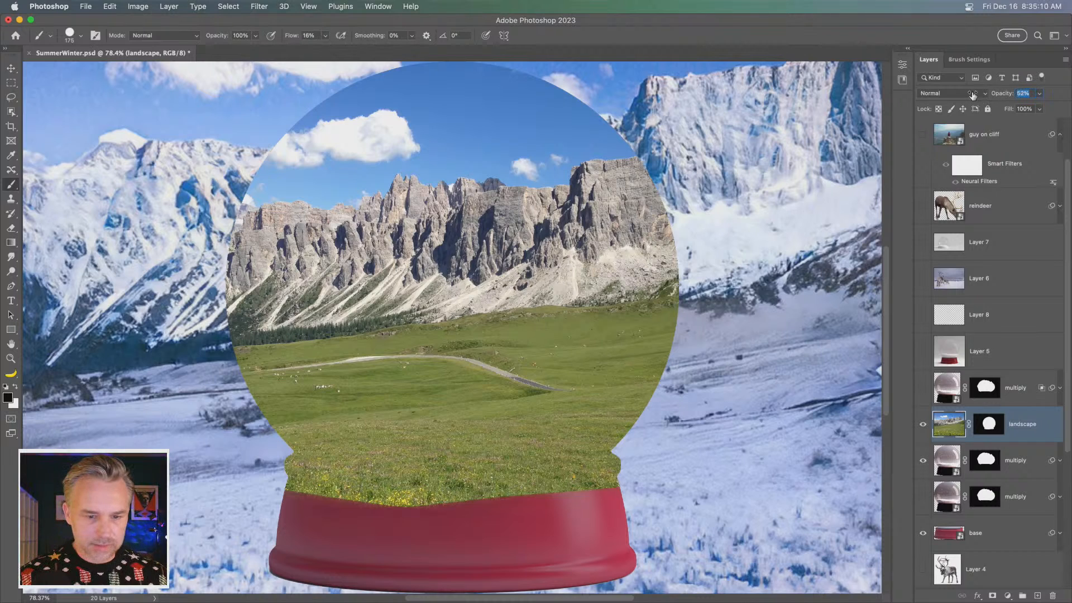
{"action": "key", "text": "Return"}
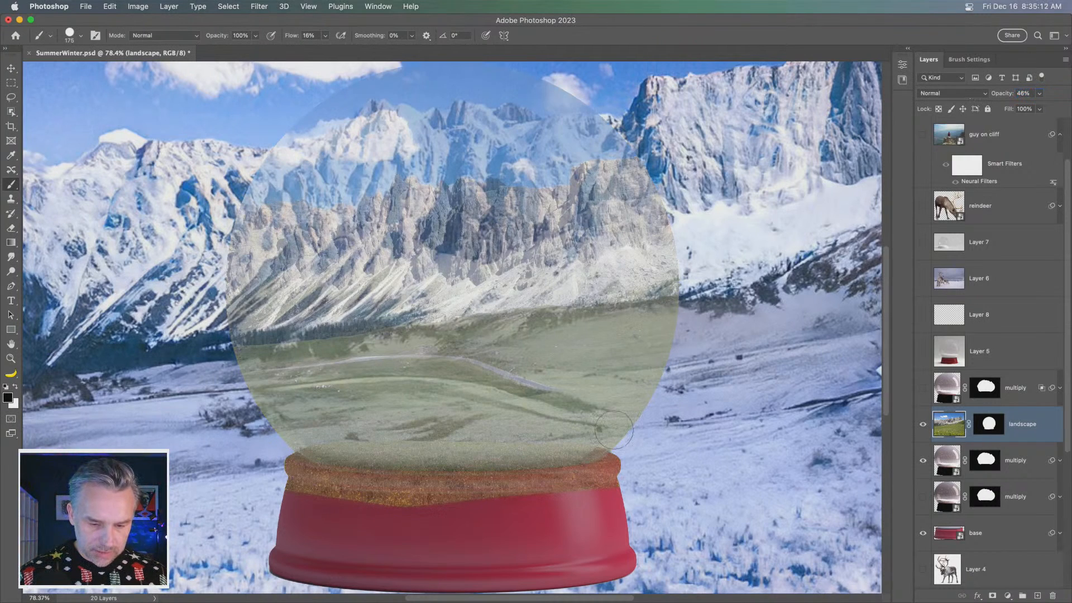
{"action": "key", "text": "super+1"}
{"action": "scroll", "coordinate": [470, 385], "scroll_direction": "down", "scroll_amount": 3}
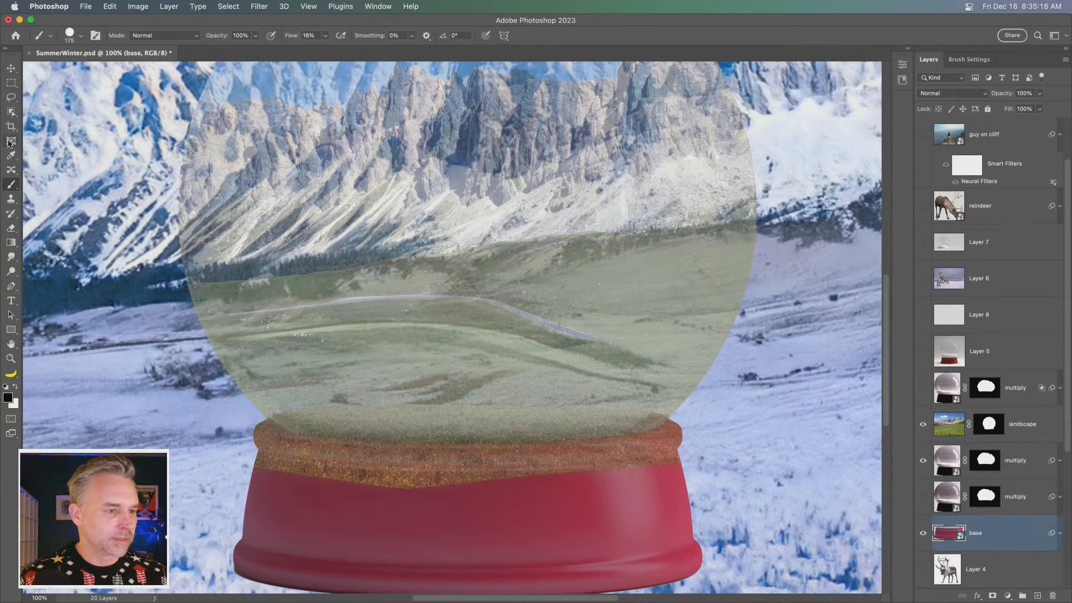
{"action": "left_click", "coordinate": [12, 111]}
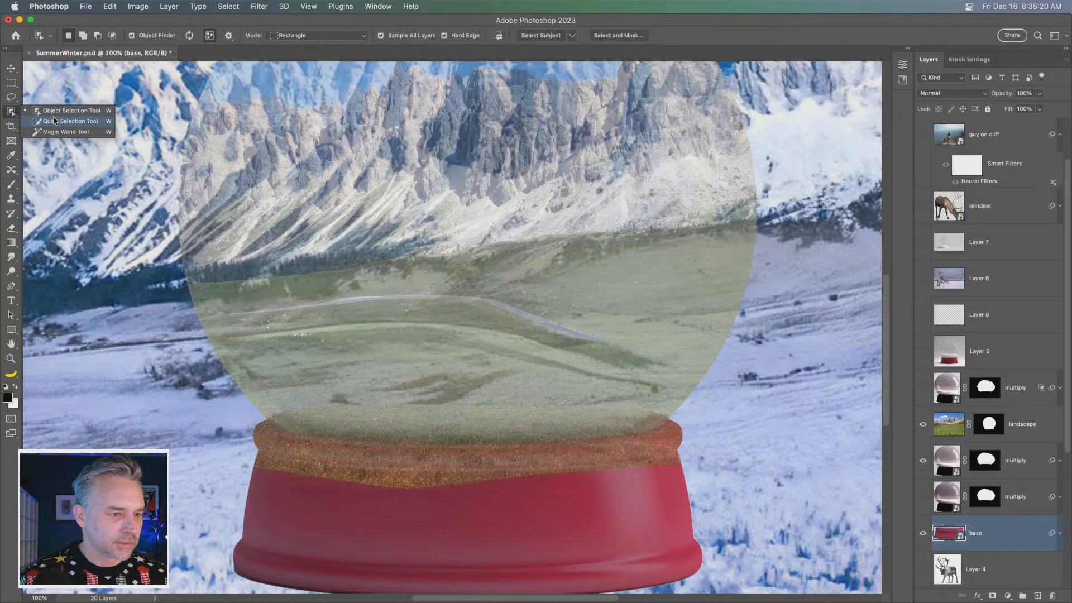
{"action": "left_click", "coordinate": [64, 122]}
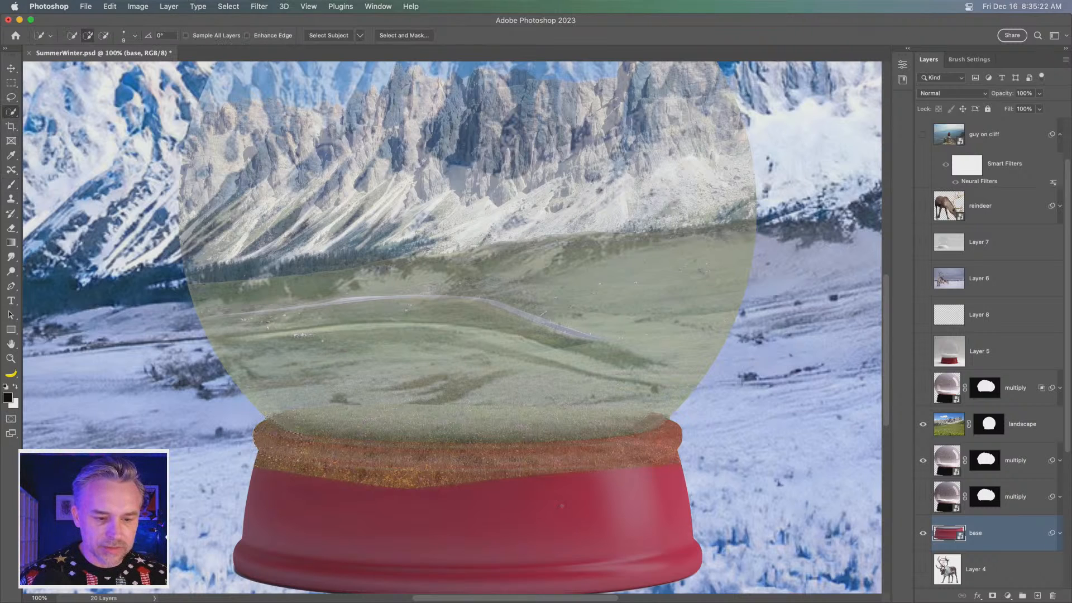
{"action": "key", "text": "super+d"}
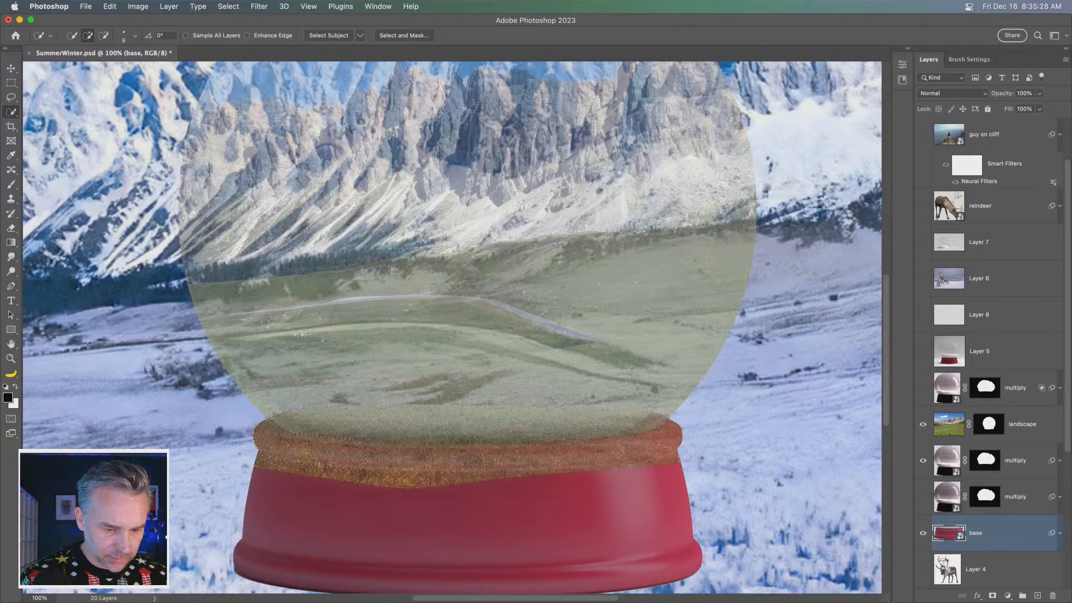
Step: Hide the landscape and two lower multiply layers to isolate the base, then clear the selection and choose the Lasso tool
{"action": "left_click_drag", "start_coordinate": [922, 425], "coordinate": [922, 461]}
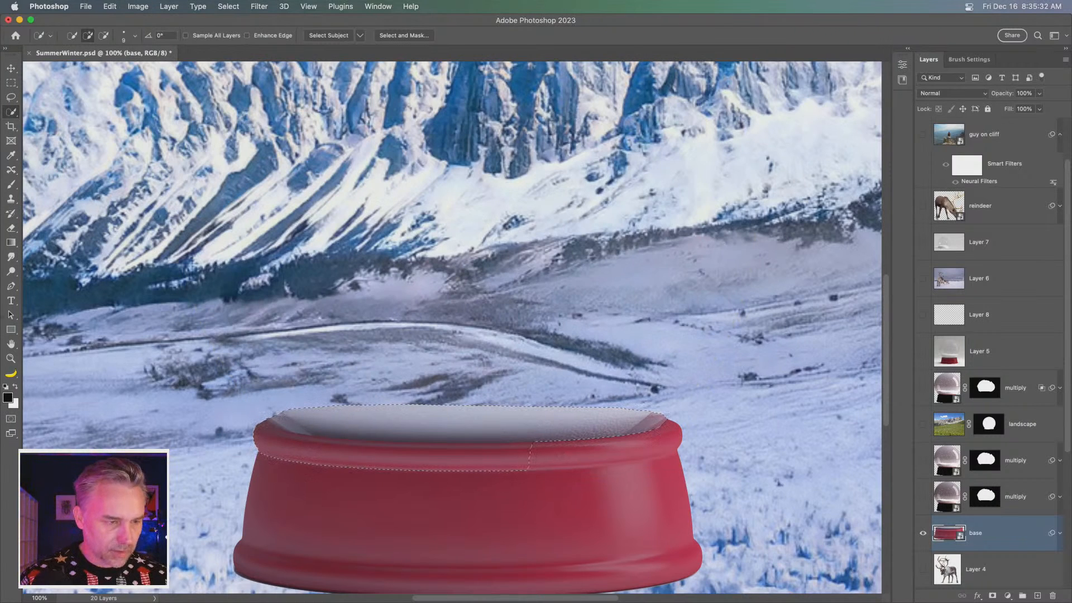
{"action": "key", "text": "super+d"}
{"action": "scroll", "coordinate": [452, 327], "scroll_direction": "left", "scroll_amount": 1}
{"action": "left_click", "coordinate": [10, 97]}
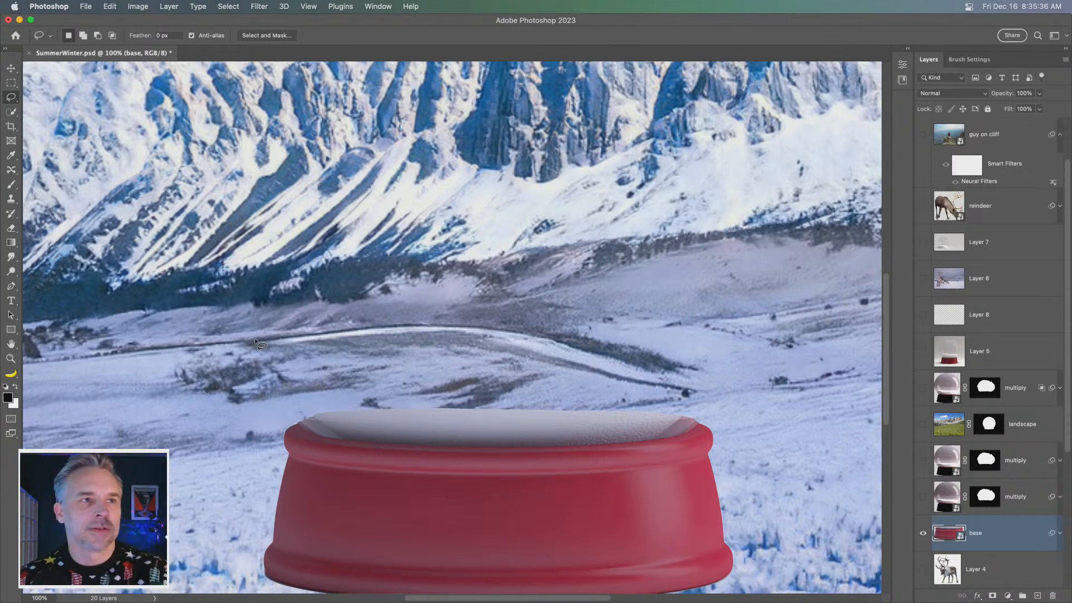
{"action": "scroll", "coordinate": [258, 343], "scroll_direction": "down", "scroll_amount": 5}
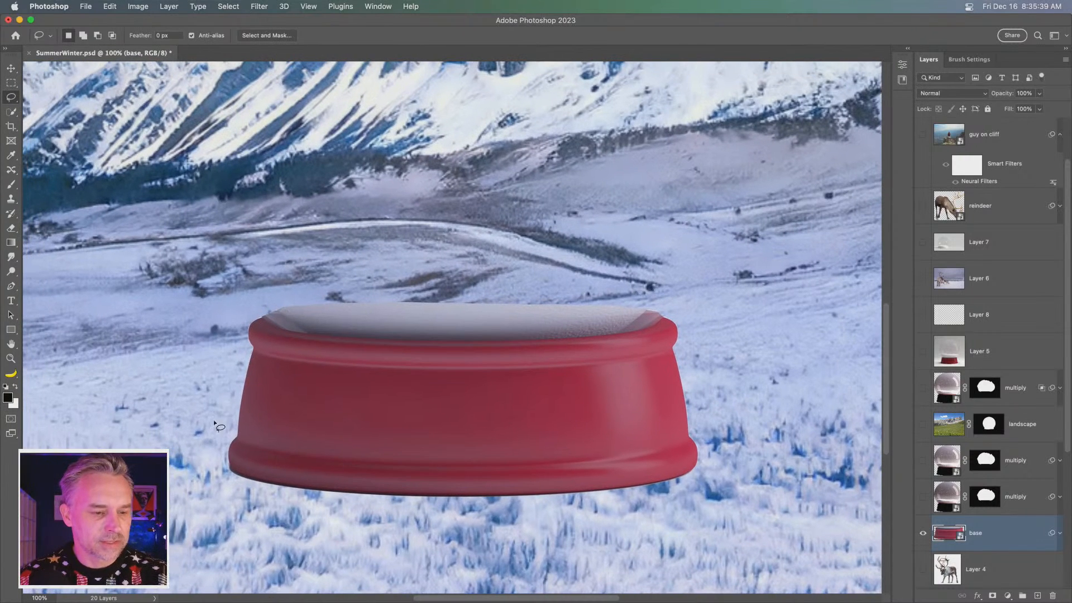
{"action": "right_click", "coordinate": [215, 423]}
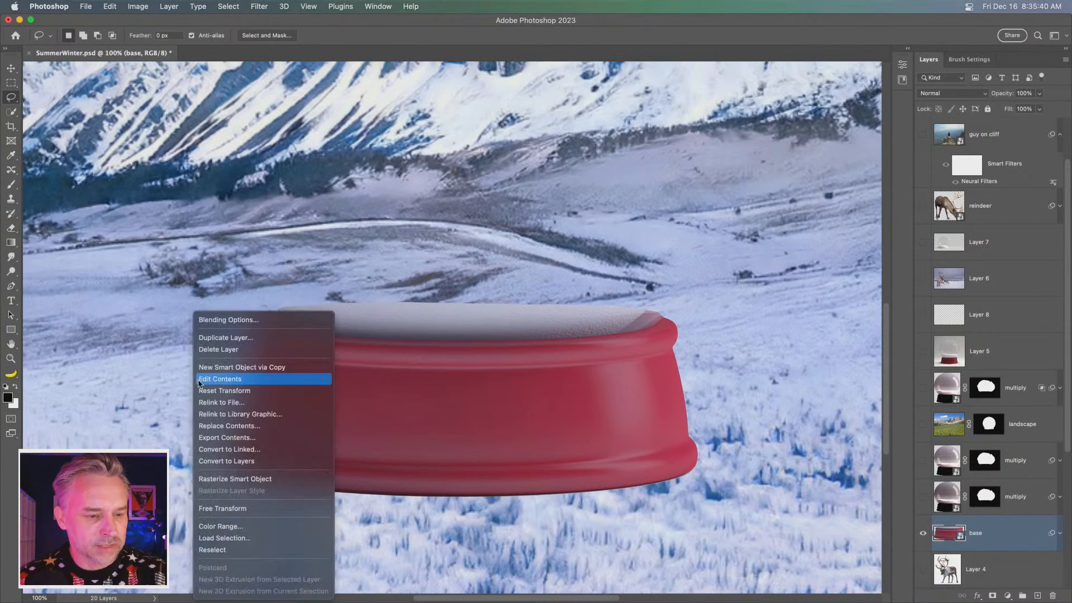
{"action": "left_click", "coordinate": [223, 379]}
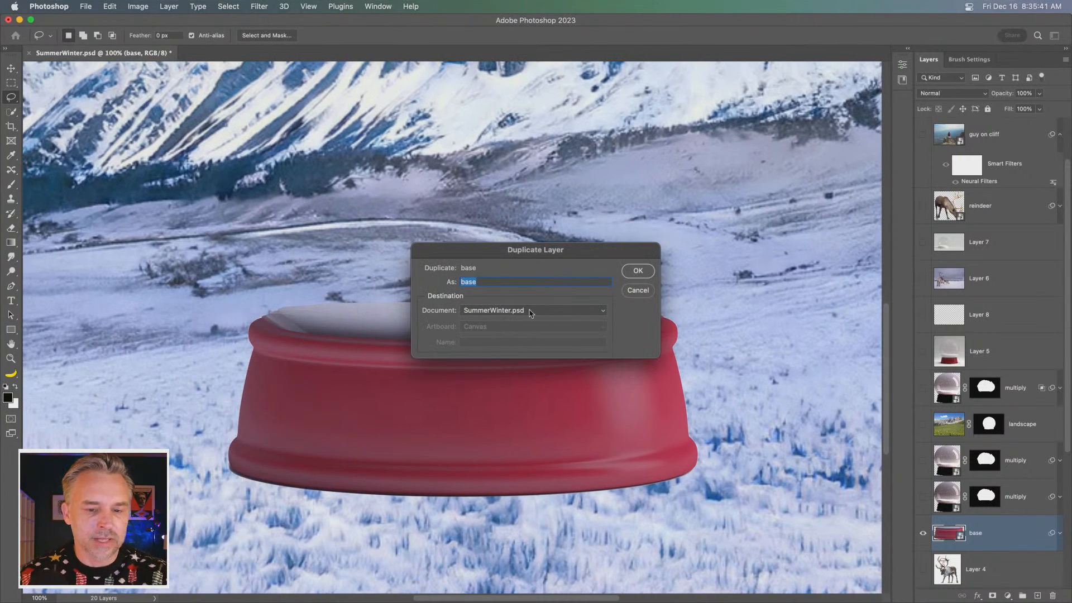
{"action": "left_click", "coordinate": [638, 290]}
Step: Lasso a loose outline around the red base, following the front inner edge of its rim, and show the landscape layer again
{"action": "mouse_move", "coordinate": [176, 446]}
{"action": "left_mouse_down"}
{"action": "mouse_move", "coordinate": [250, 299]}
{"action": "mouse_move", "coordinate": [268, 320]}
{"action": "mouse_move", "coordinate": [369, 338]}
{"action": "mouse_move", "coordinate": [637, 327]}
{"action": "mouse_move", "coordinate": [750, 508]}
{"action": "mouse_move", "coordinate": [340, 534]}
{"action": "mouse_move", "coordinate": [170, 480]}
{"action": "left_mouse_up"}
{"action": "scroll", "coordinate": [715, 538], "scroll_direction": "up", "scroll_amount": 8}
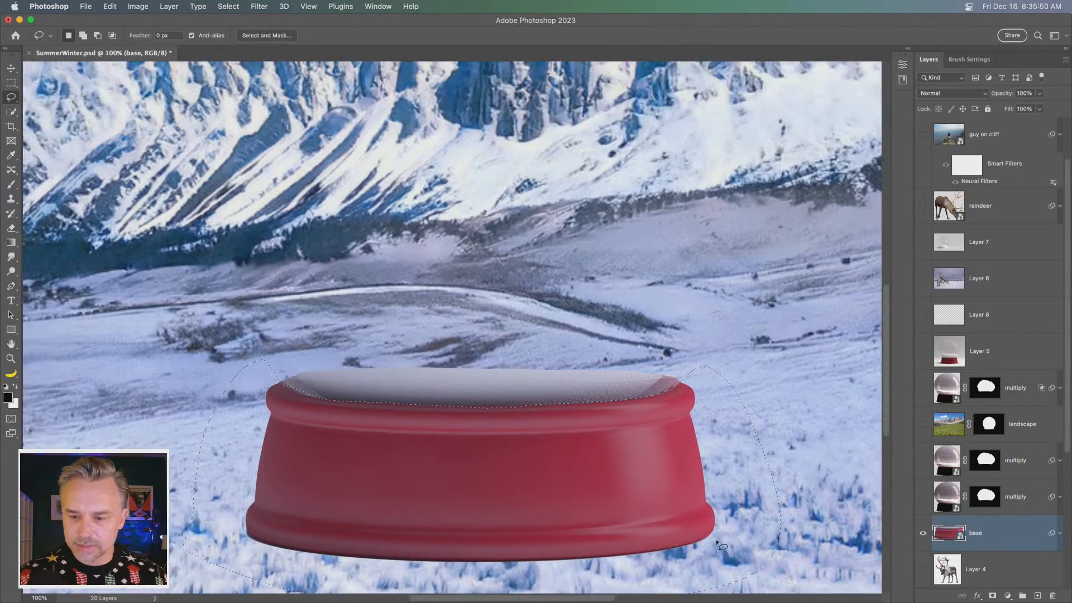
{"action": "scroll", "coordinate": [982, 503], "scroll_direction": "up", "scroll_amount": 2}
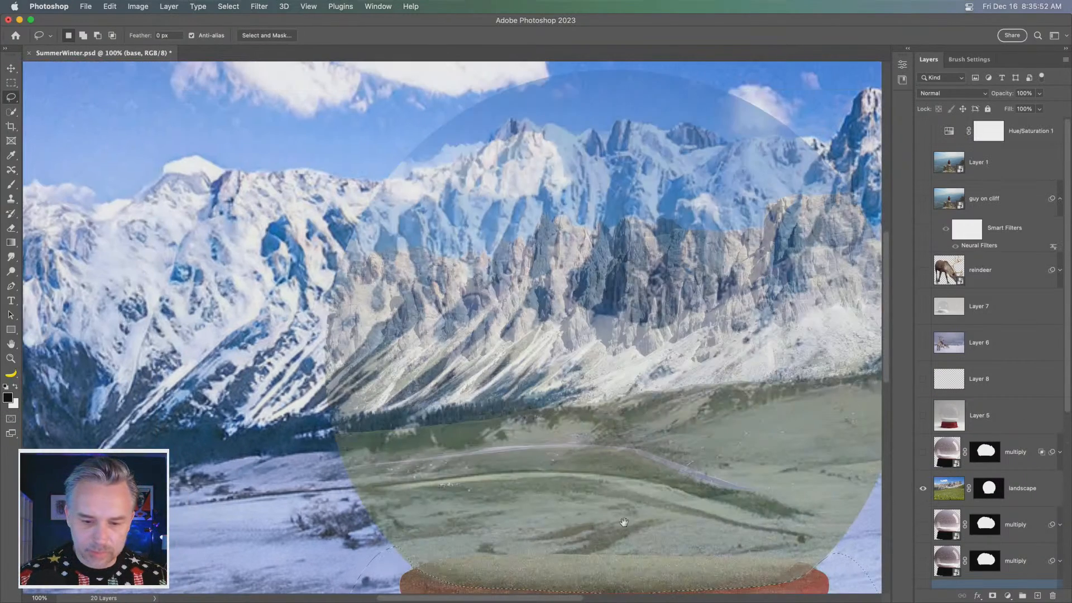
{"action": "scroll", "coordinate": [603, 446], "scroll_direction": "down", "scroll_amount": 5}
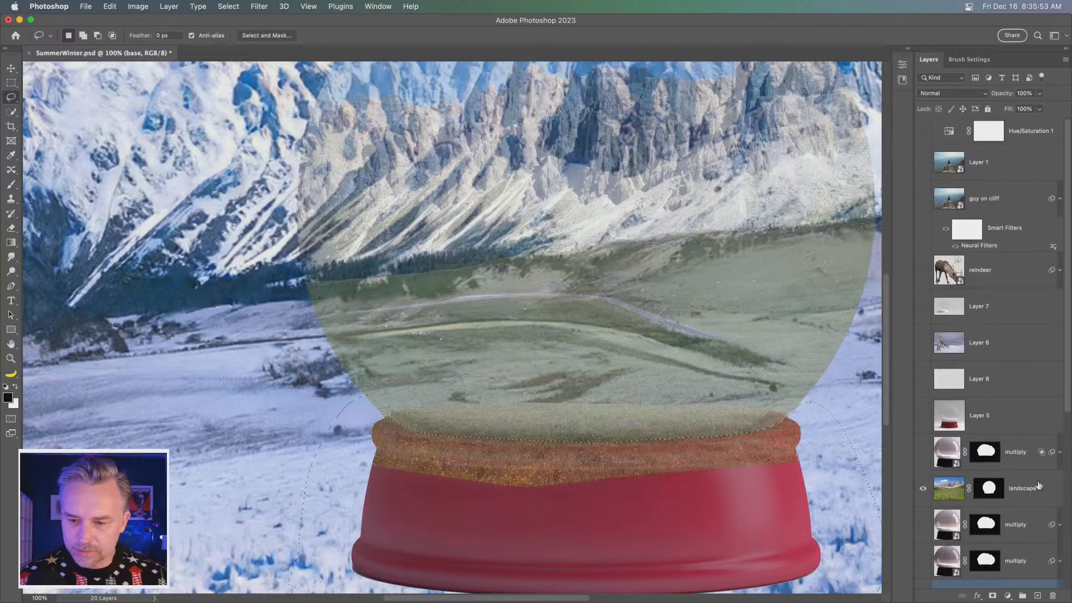
Step: Fill the selected base area on the landscape's layer mask with black and clear the selection
{"action": "left_click", "coordinate": [988, 488]}
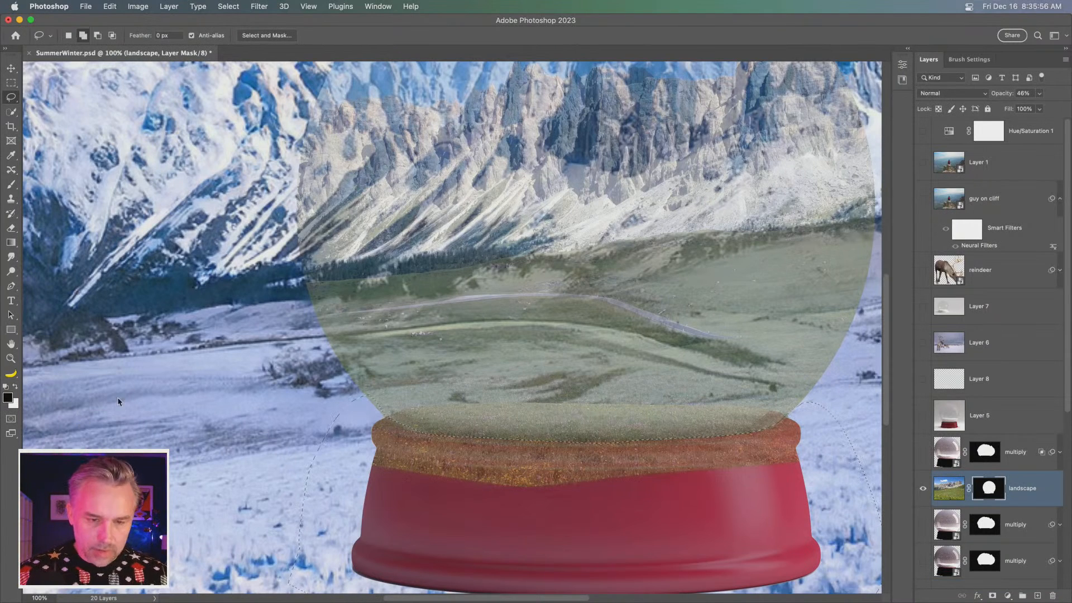
{"action": "key", "text": "shift+BackSpace"}
{"action": "left_click", "coordinate": [673, 223]}
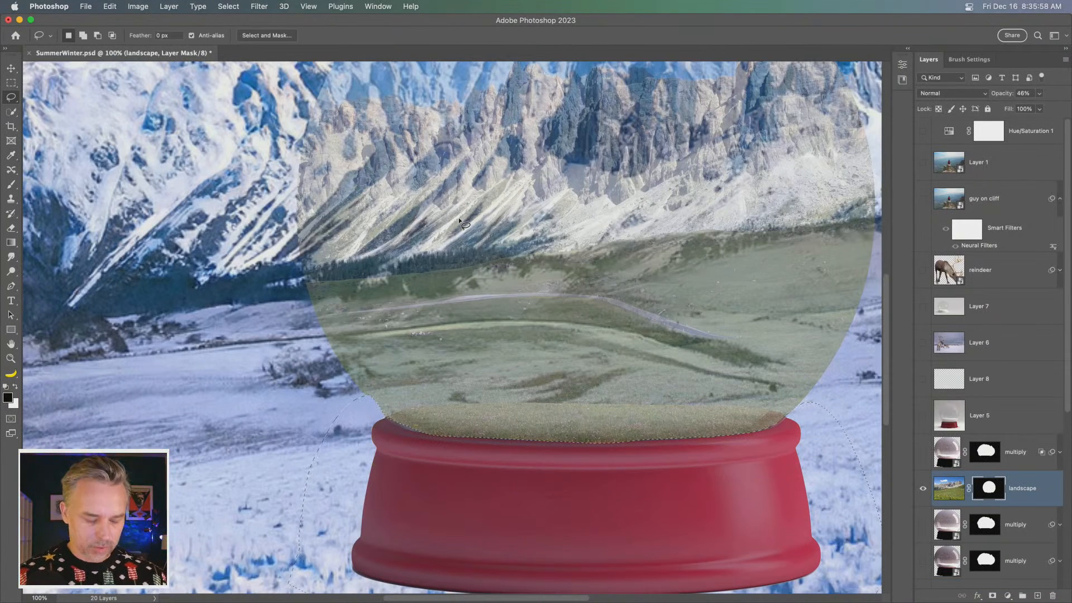
{"action": "key", "text": "super+d"}
Step: Restore the landscape layer's opacity to 100% and show the top multiply layer again
{"action": "left_click_drag", "start_coordinate": [543, 238], "coordinate": [472, 257]}
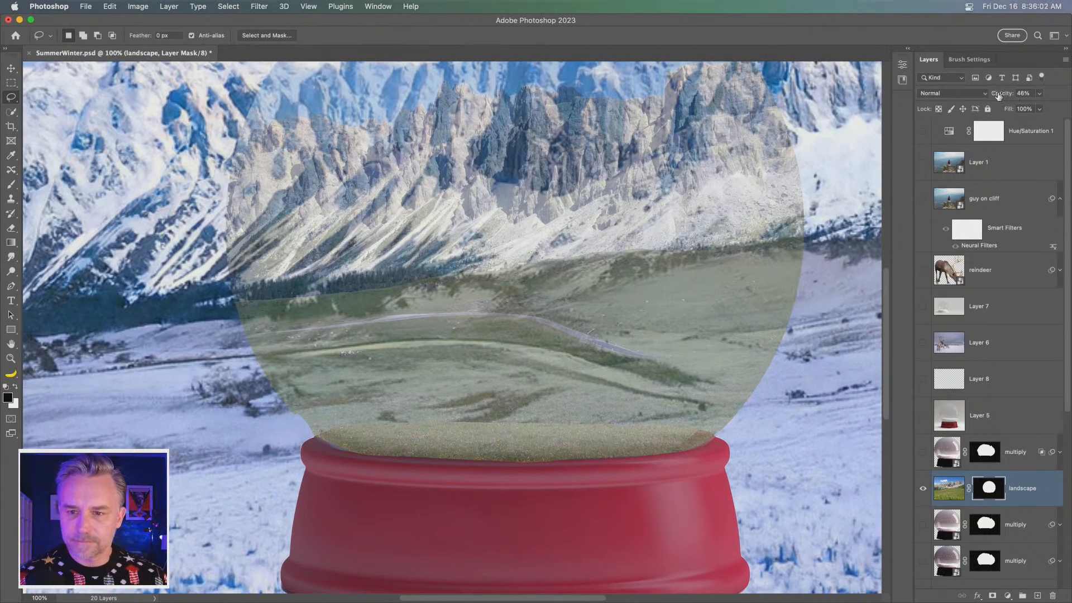
{"action": "left_click_drag", "start_coordinate": [998, 96], "coordinate": [1069, 82]}
{"action": "key", "text": "super+minus"}
{"action": "key", "text": "super+minus"}
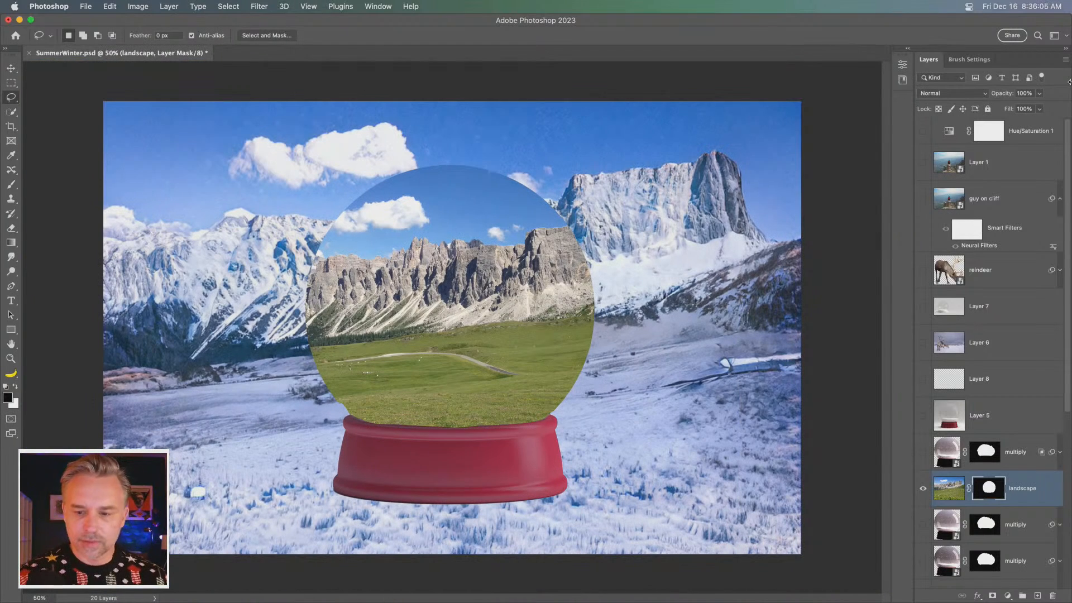
{"action": "left_click", "coordinate": [922, 452]}
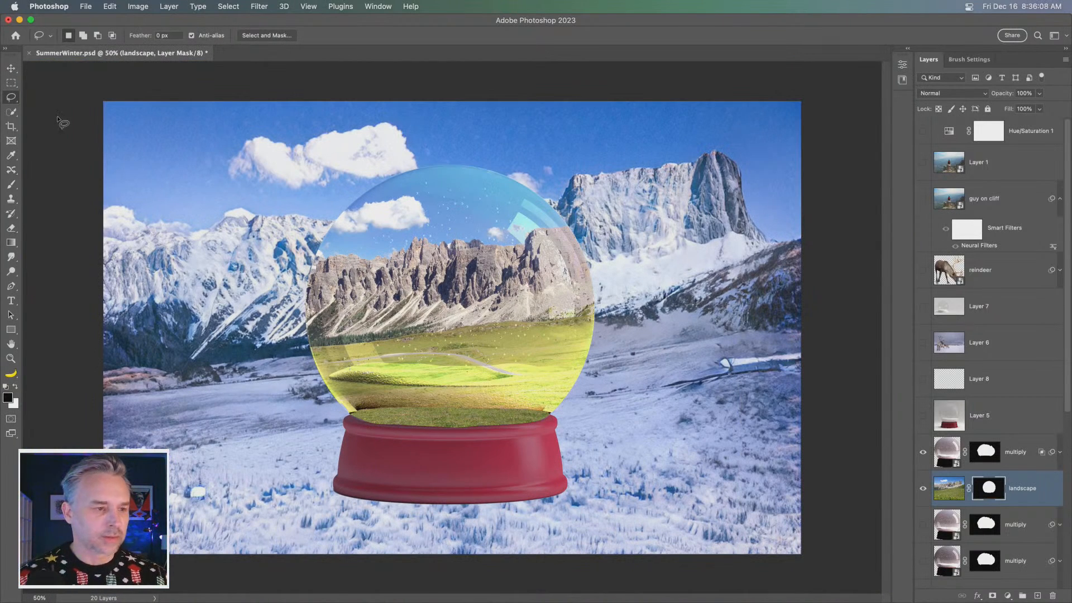
Step: Choose the Move tool, then show the reindeer layer and make it the active layer
{"action": "left_click", "coordinate": [9, 71]}
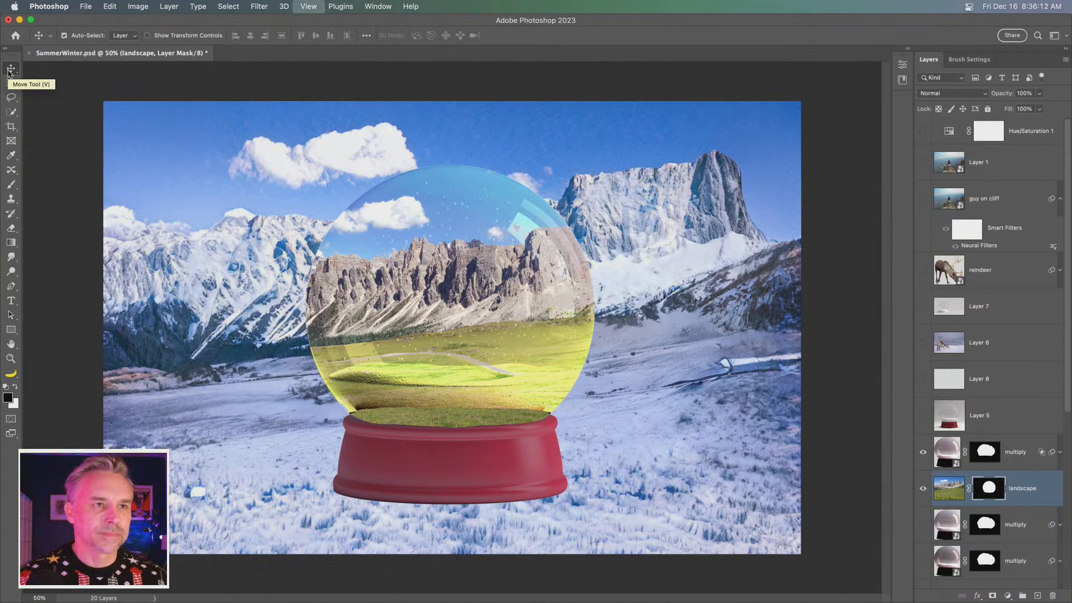
{"action": "key", "text": "super+equal"}
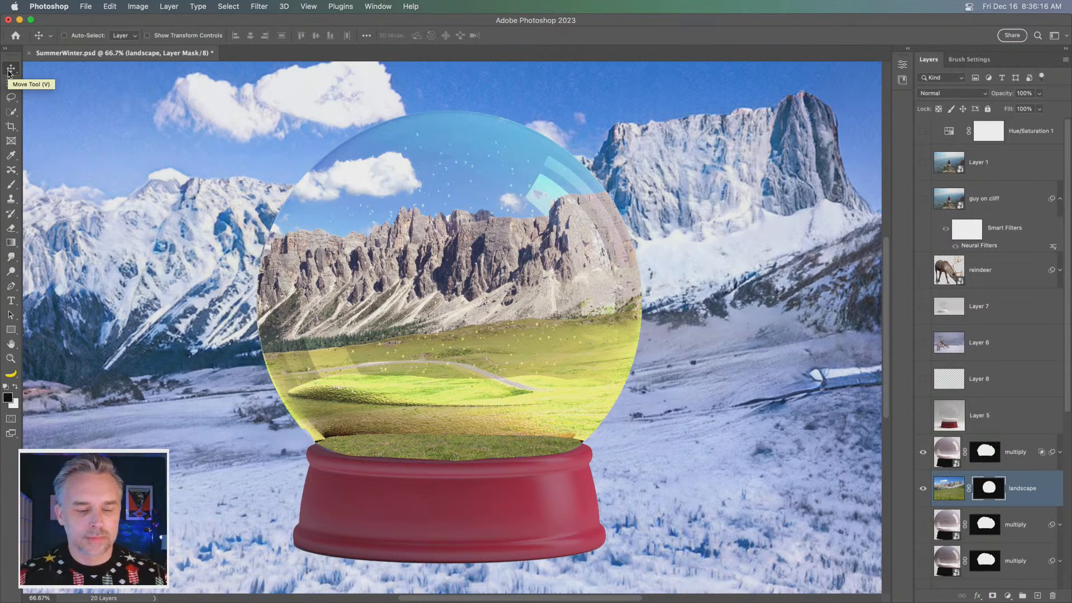
{"action": "scroll", "coordinate": [127, 196], "scroll_direction": "left", "scroll_amount": 2}
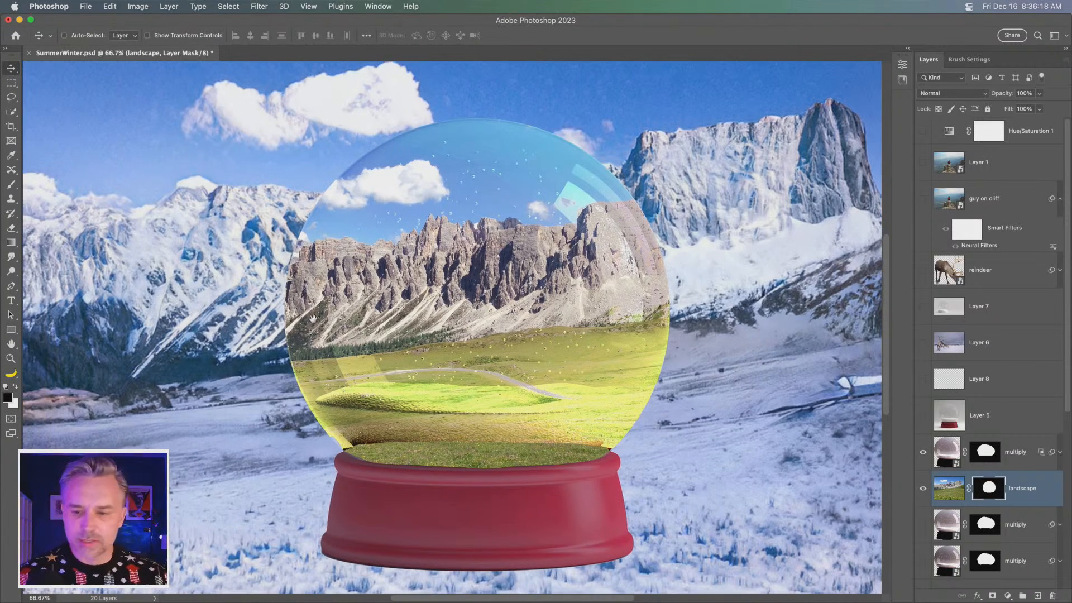
{"action": "left_click", "coordinate": [922, 271]}
{"action": "left_click", "coordinate": [983, 276]}
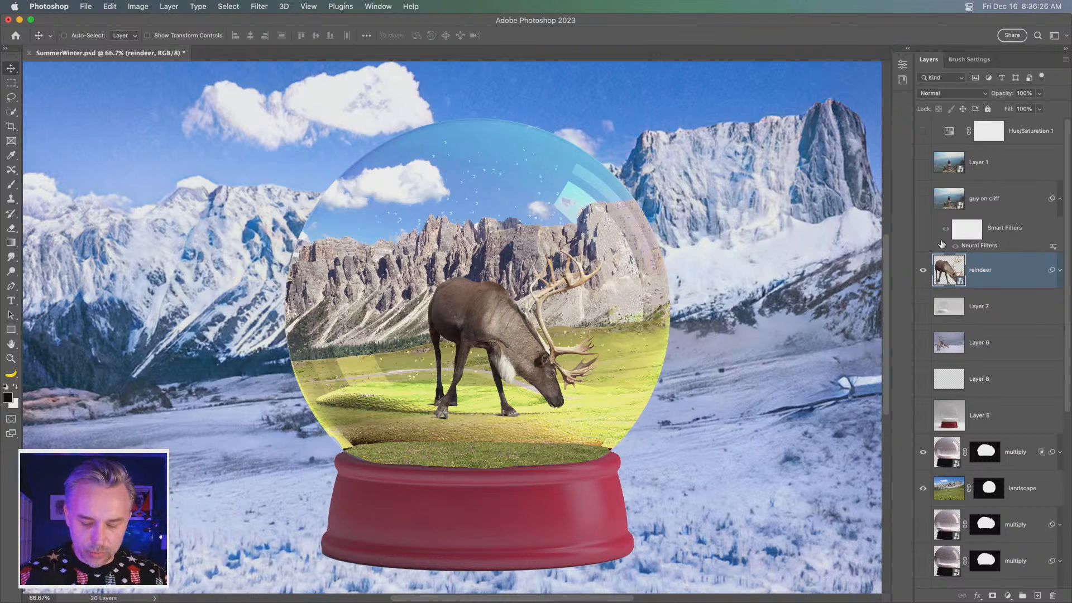
Step: Duplicate the reindeer layer and expand the smart filters of the upper copy
{"action": "key", "text": "super+minus"}
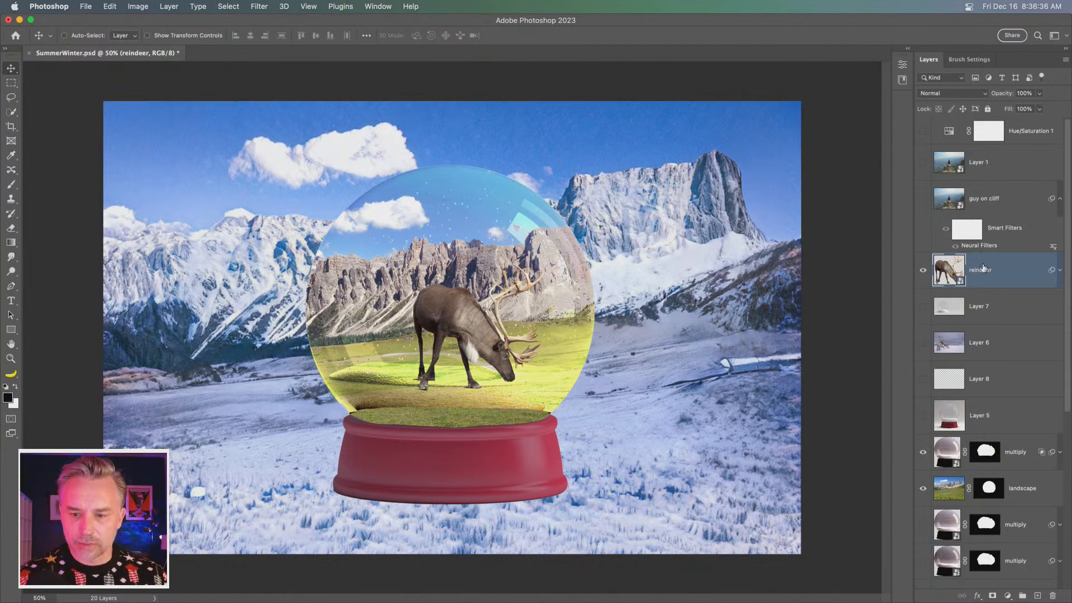
{"action": "key", "text": "super+j"}
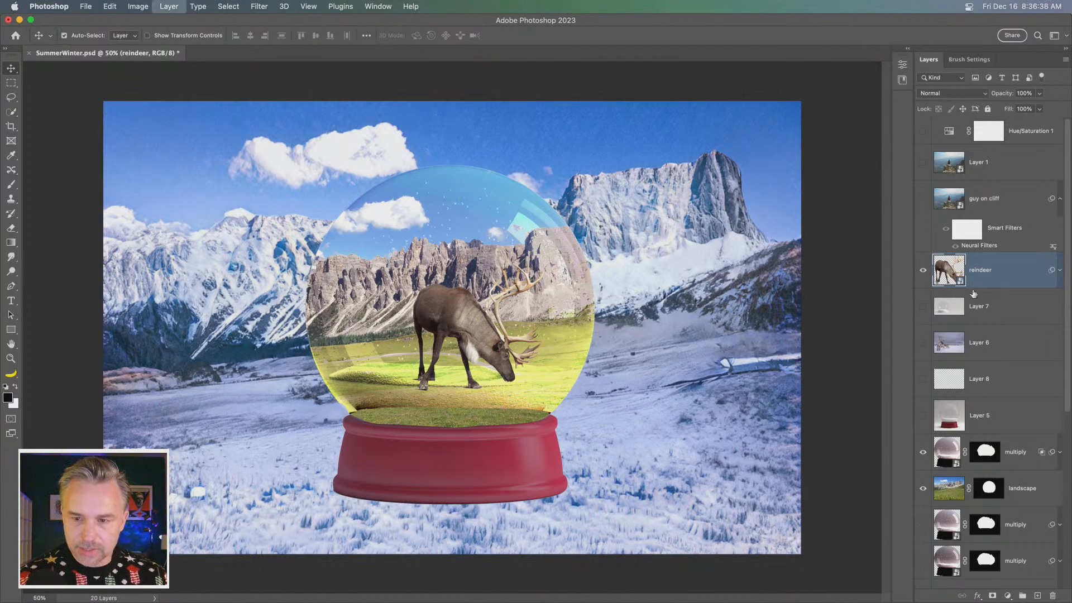
{"action": "left_click", "coordinate": [1058, 270]}
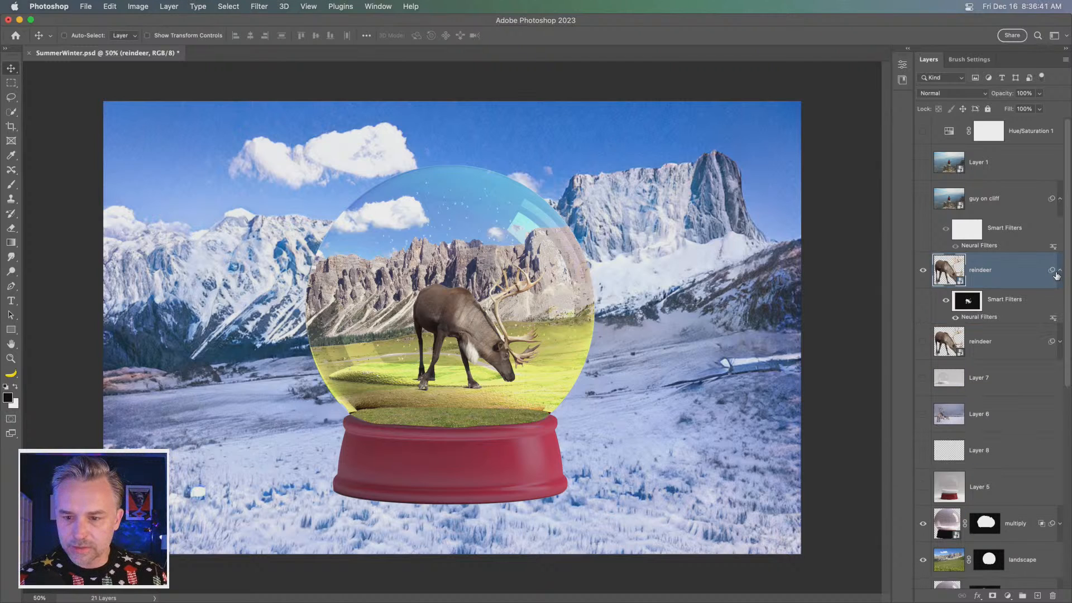
{"action": "right_click", "coordinate": [1011, 279]}
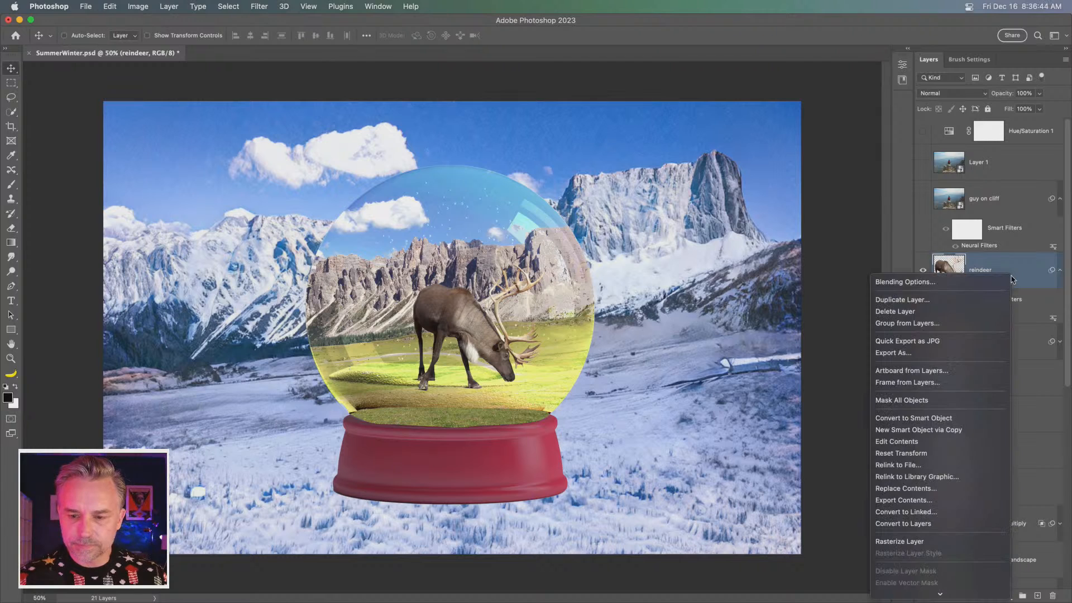
{"action": "left_click", "coordinate": [931, 448]}
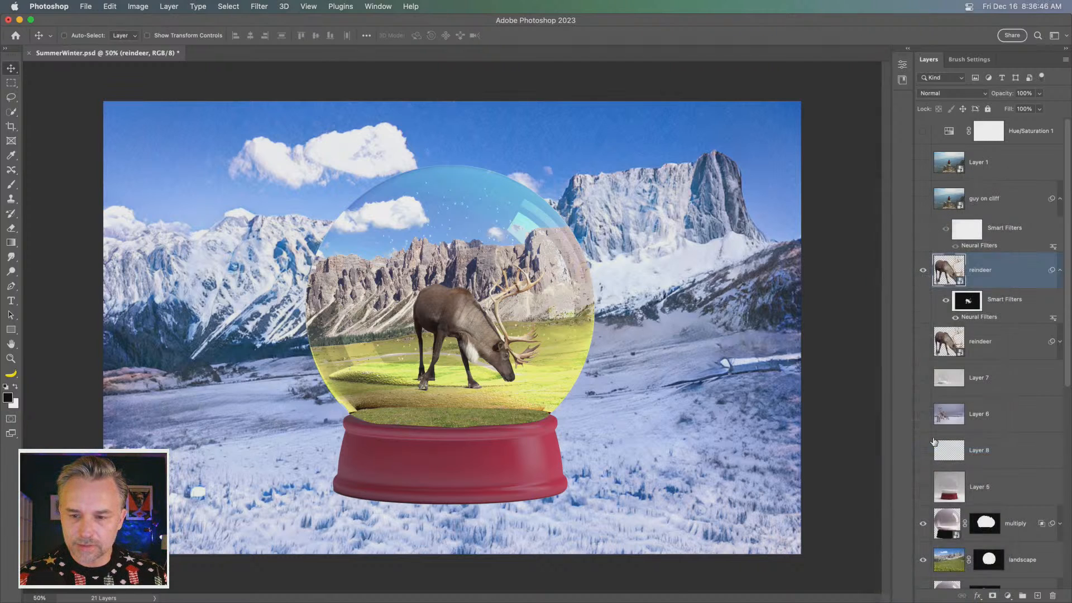
{"action": "key", "text": "super+z"}
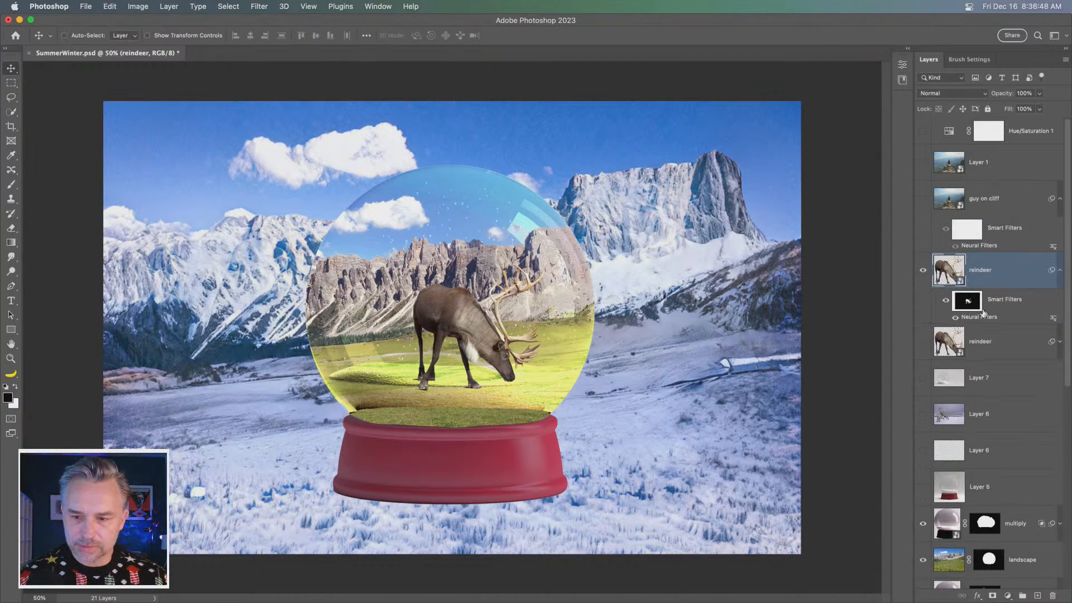
Step: Delete the upper reindeer copy's smart filters and enlarge it to about 202%, standing in front of the snow globe
{"action": "left_click_drag", "start_coordinate": [984, 313], "coordinate": [1052, 595]}
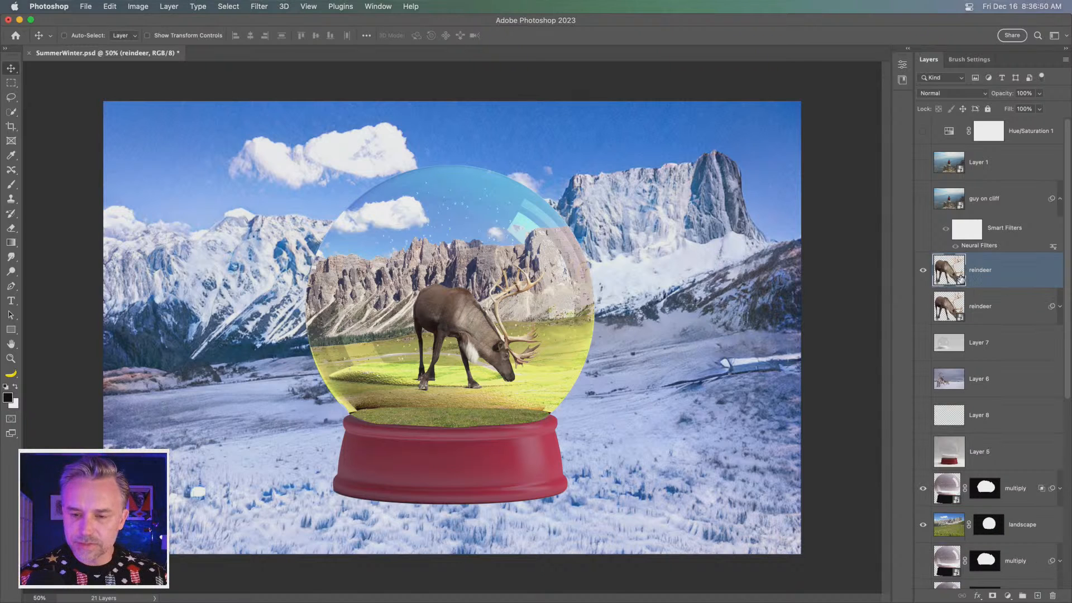
{"action": "key", "text": "super+t"}
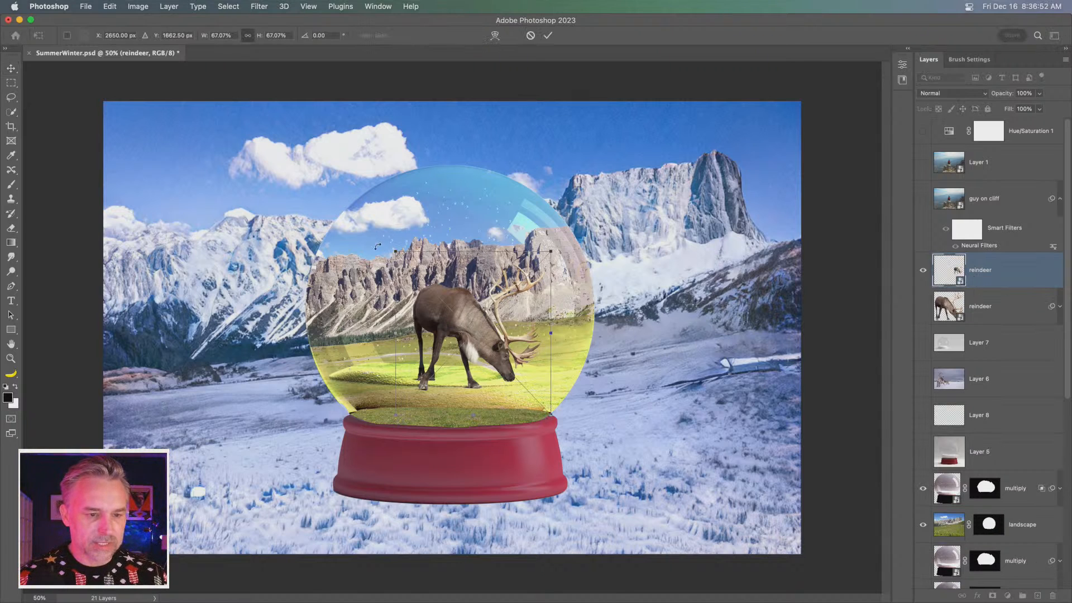
{"action": "left_click_drag", "start_coordinate": [390, 245], "coordinate": [308, 160]}
{"action": "left_click_drag", "start_coordinate": [4, 4], "coordinate": [3, 2]}
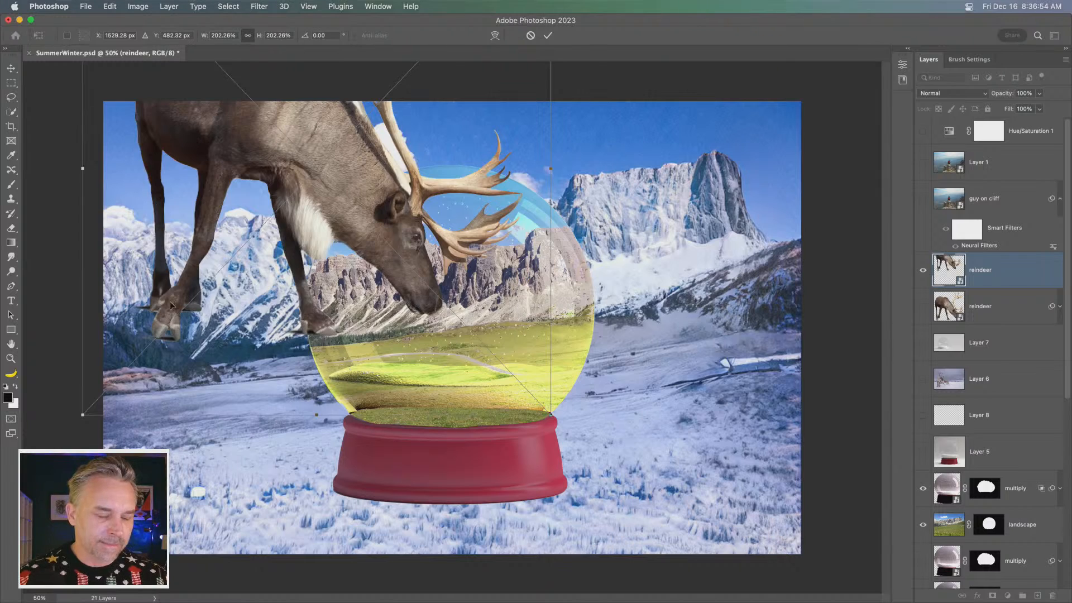
{"action": "left_click_drag", "start_coordinate": [137, 210], "coordinate": [146, 374]}
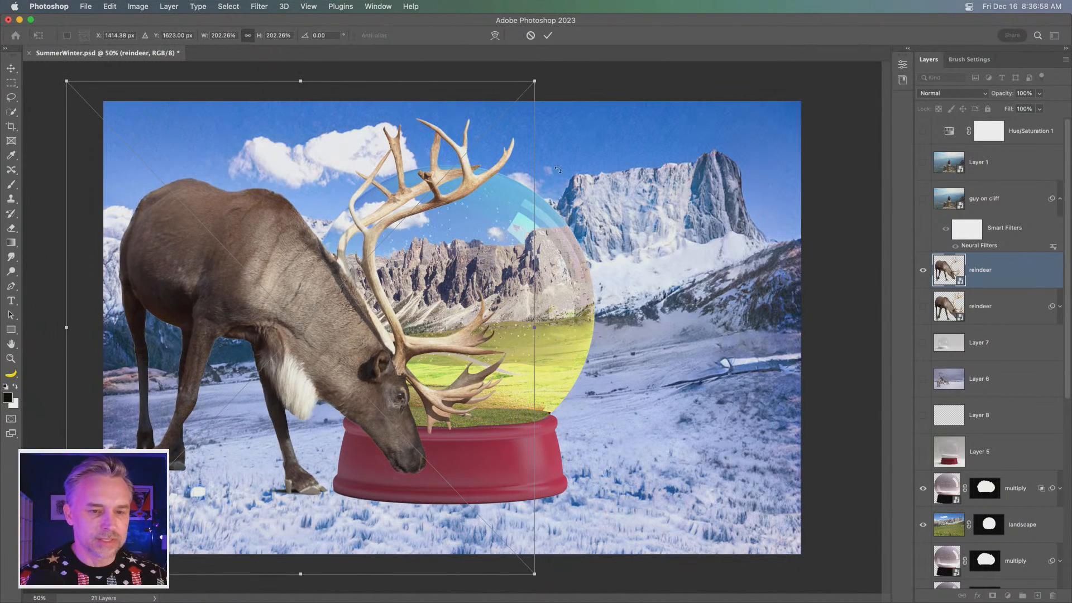
Step: Try the reindeer at about 331% over the globe, and scale it back down to about 202%
{"action": "left_click_drag", "start_coordinate": [529, 84], "coordinate": [692, 5]}
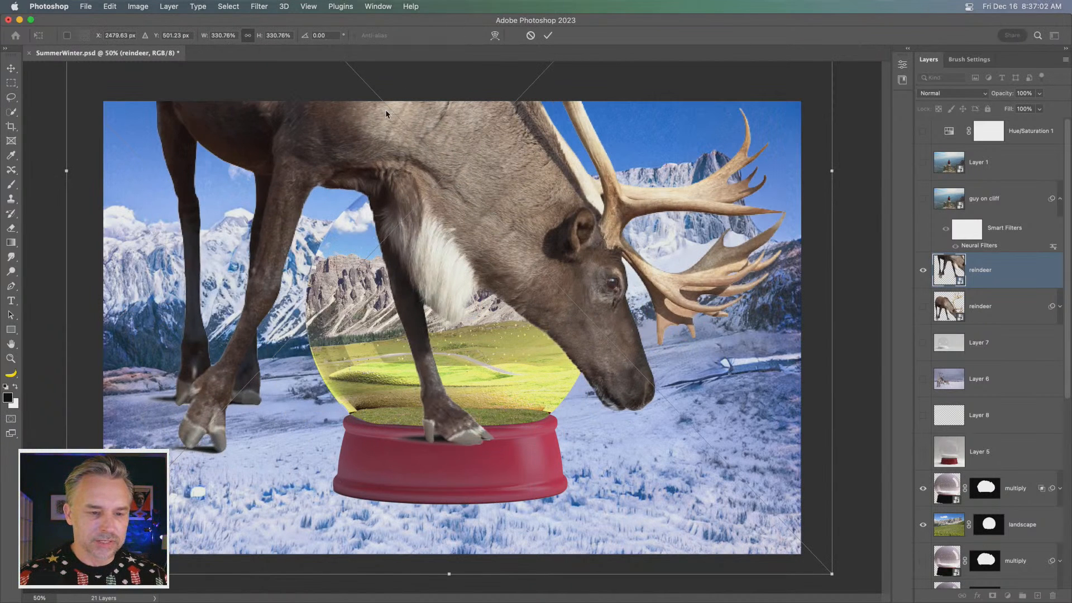
{"action": "left_click_drag", "start_coordinate": [564, 224], "coordinate": [471, 261]}
{"action": "left_click_drag", "start_coordinate": [583, 149], "coordinate": [546, 459]}
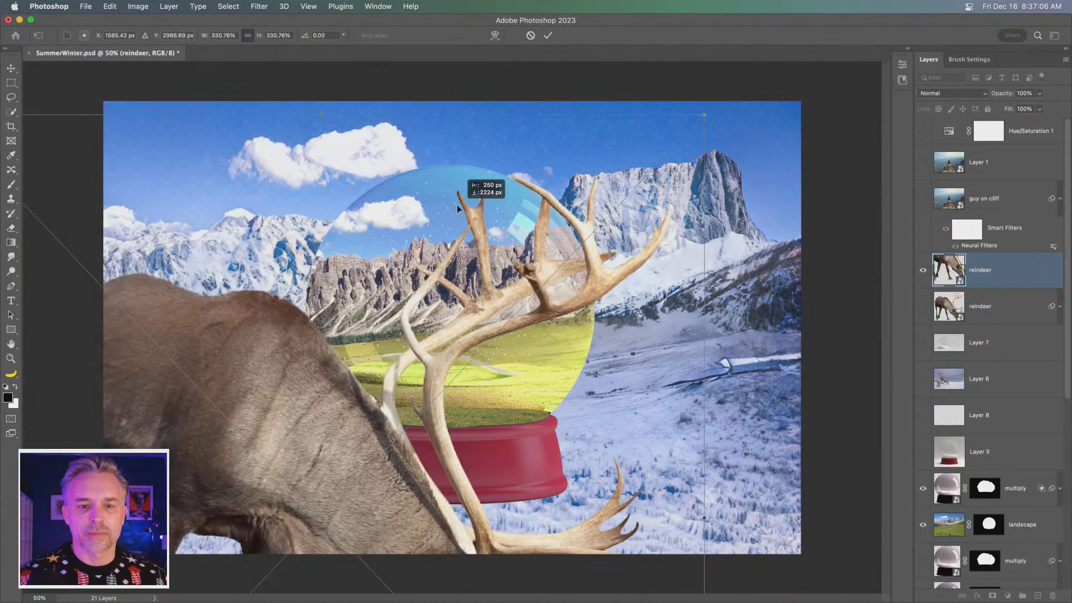
{"action": "left_click_drag", "start_coordinate": [703, 115], "coordinate": [407, 427]}
{"action": "left_click_drag", "start_coordinate": [89, 535], "coordinate": [309, 192]}
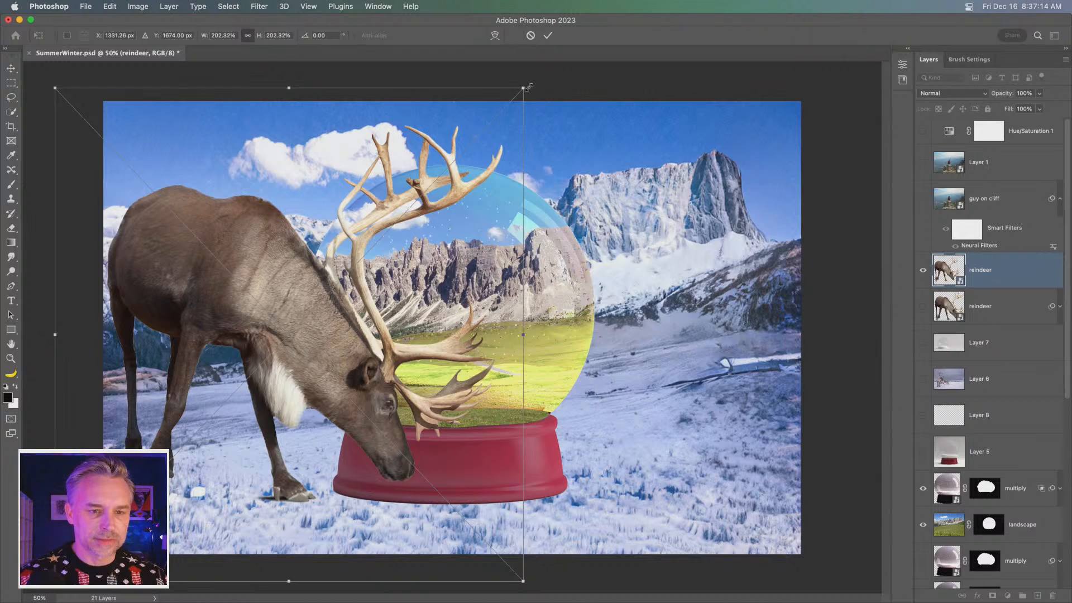
Step: Enlarge the reindeer proportionally until it dominates the scene, apply the transform, and position its muzzle over the globe's base
{"action": "left_click_drag", "start_coordinate": [552, 79], "coordinate": [773, 17]}
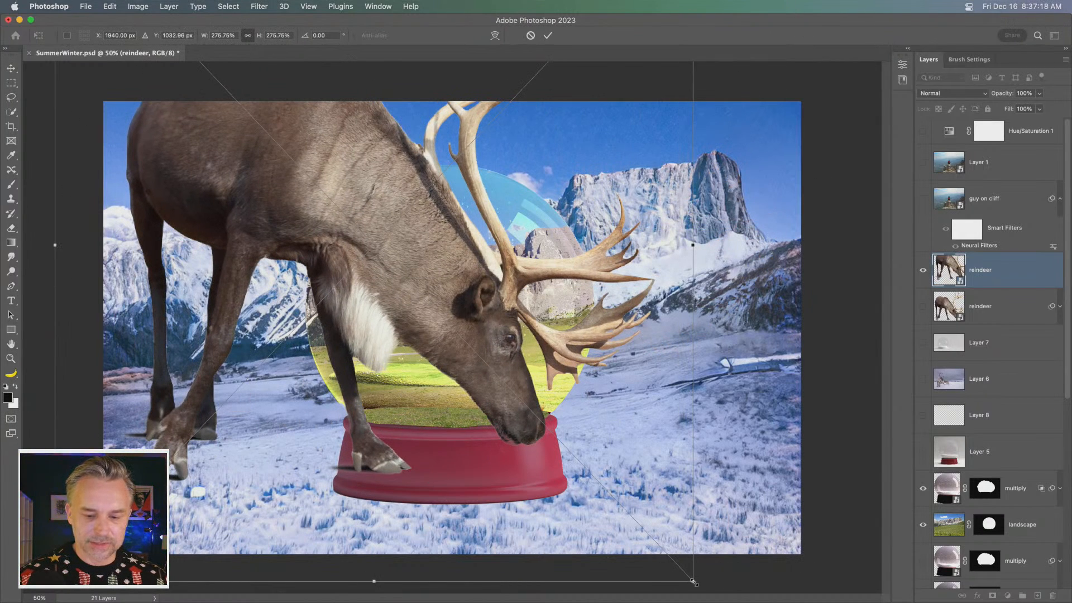
{"action": "left_click_drag", "start_coordinate": [693, 580], "coordinate": [876, 602]}
{"action": "key", "text": "Return"}
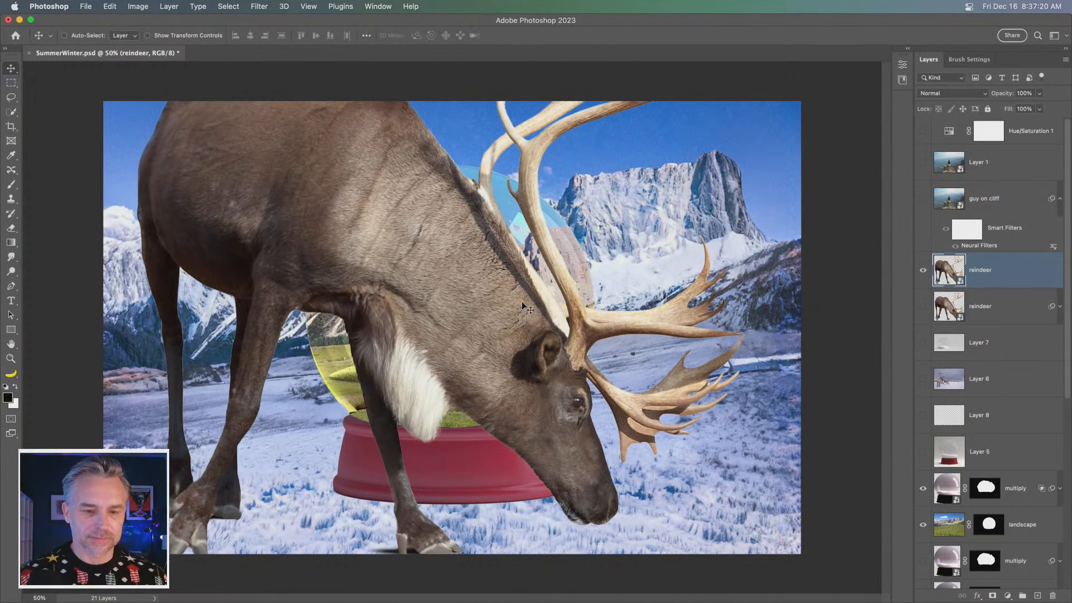
{"action": "left_click_drag", "start_coordinate": [444, 246], "coordinate": [465, 259]}
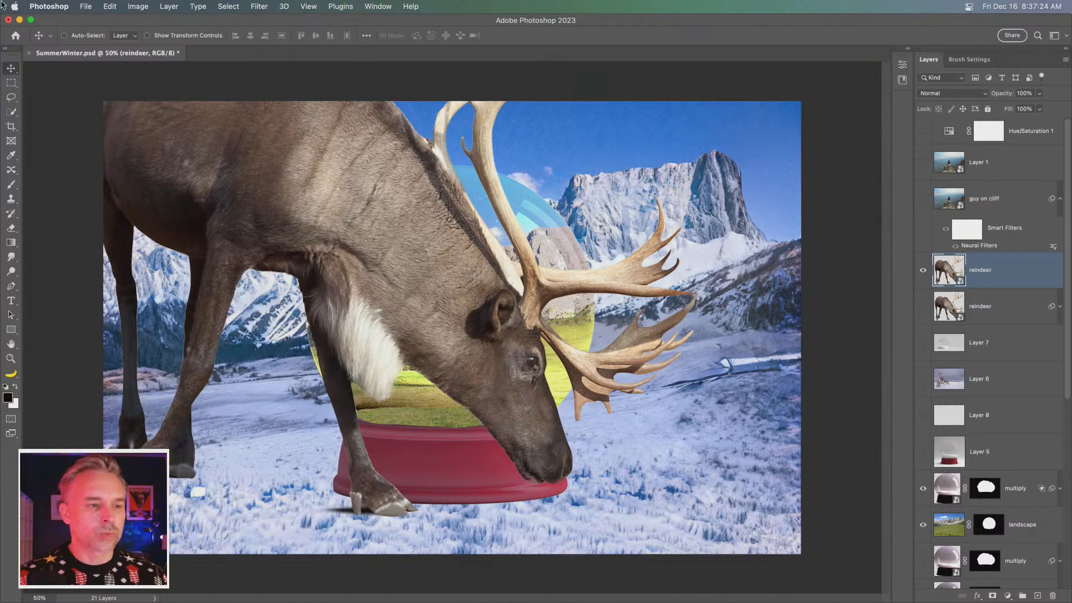
Step: Start Puppet Warp on the reindeer with the mesh shown and pin its front leg, shoulder and upper neck
{"action": "left_click", "coordinate": [111, 6]}
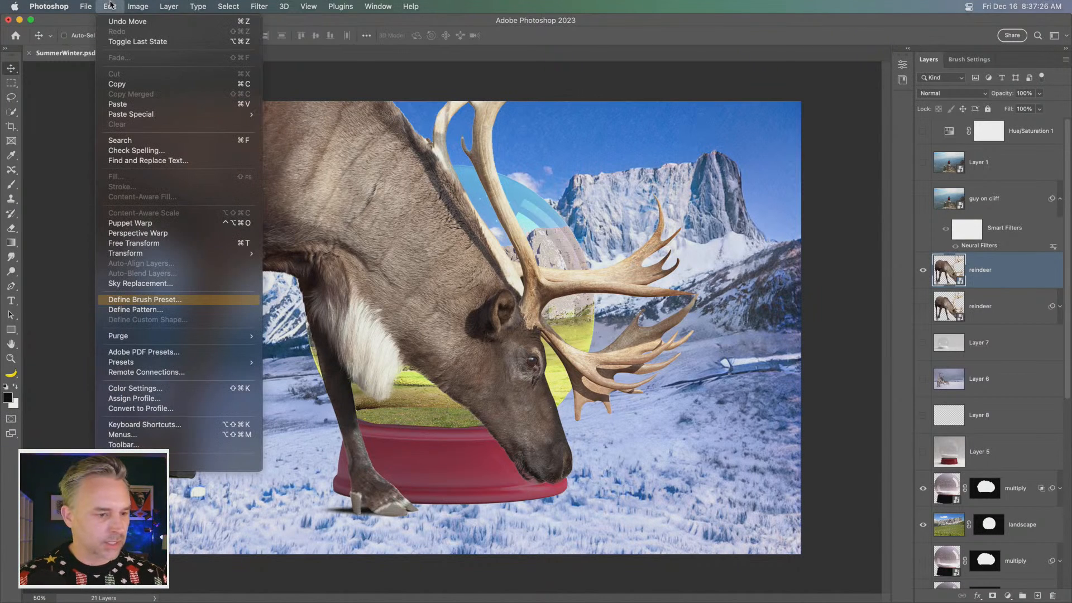
{"action": "left_click", "coordinate": [118, 224]}
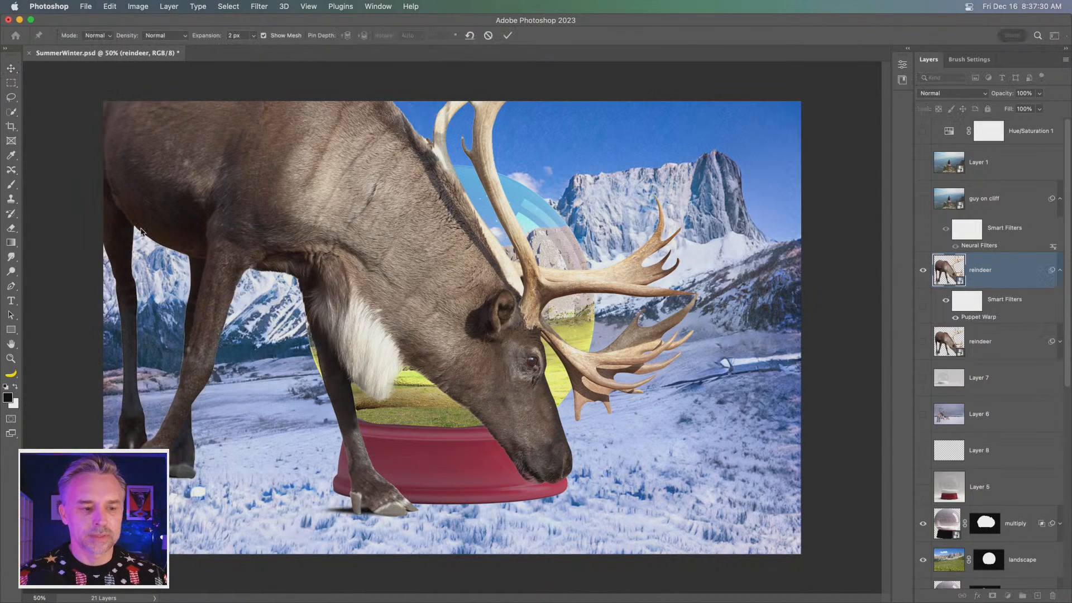
{"action": "key", "text": "super+h"}
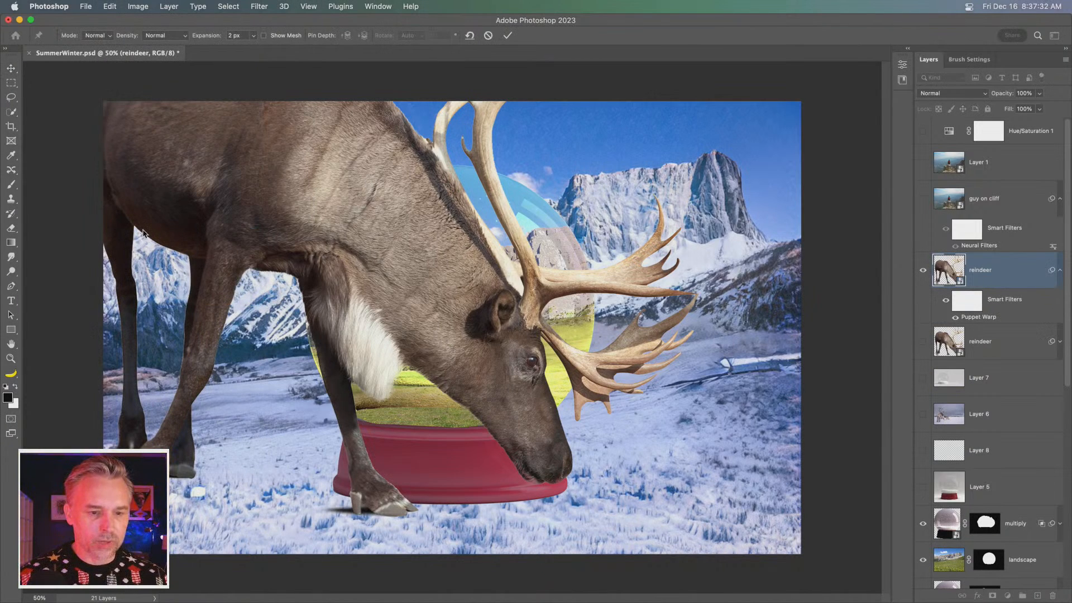
{"action": "left_click", "coordinate": [264, 35]}
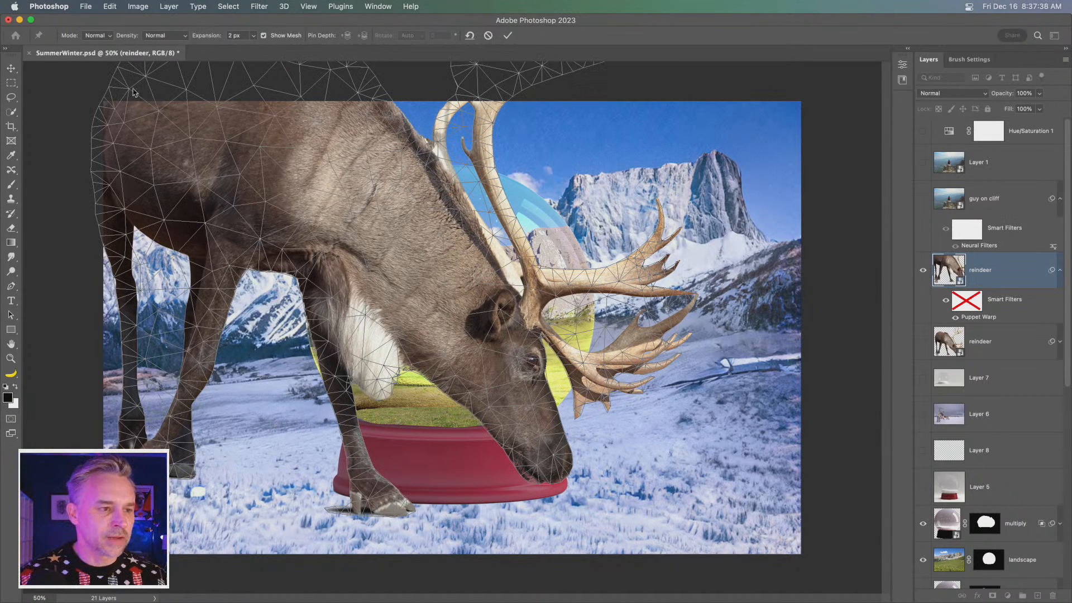
{"action": "left_click", "coordinate": [327, 297]}
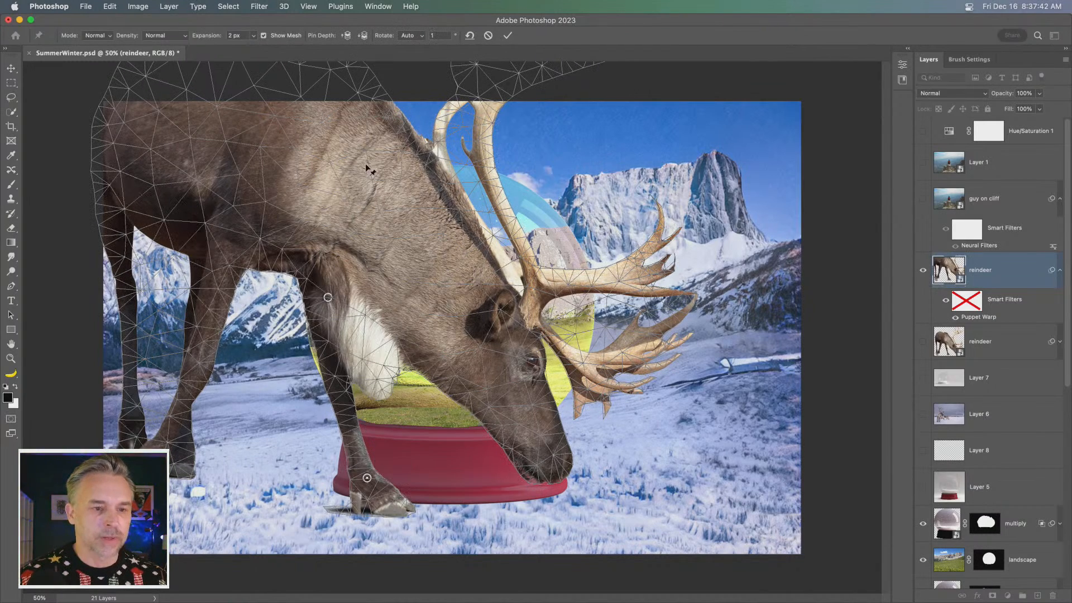
{"action": "left_click", "coordinate": [349, 178]}
{"action": "left_click", "coordinate": [380, 106]}
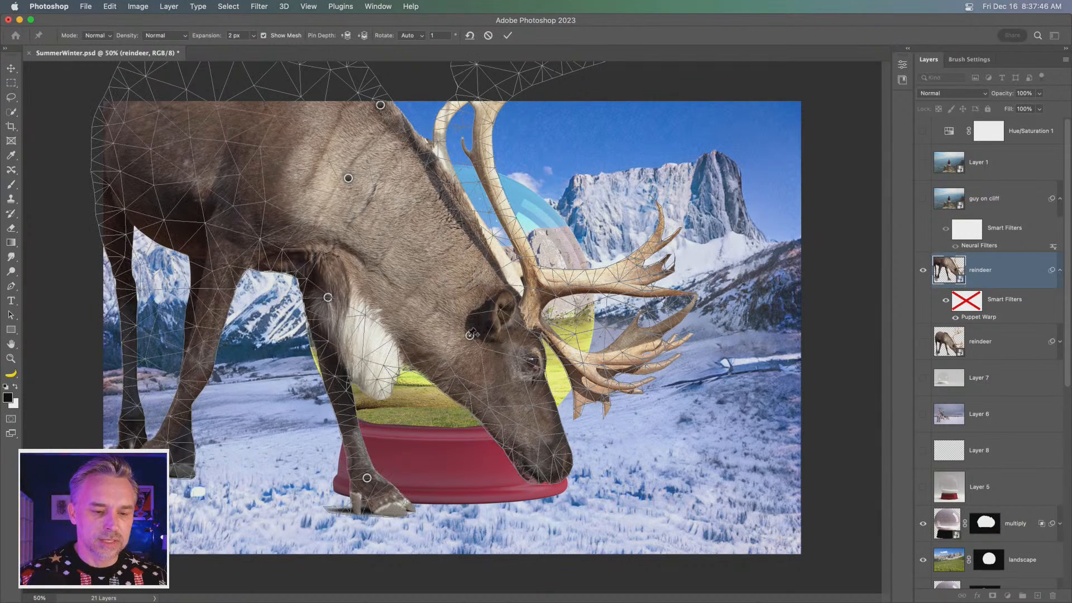
Step: Raise the reindeer's head and shift its front hoof forward with Puppet Warp pins, and apply the warp
{"action": "left_click_drag", "start_coordinate": [469, 338], "coordinate": [483, 306]}
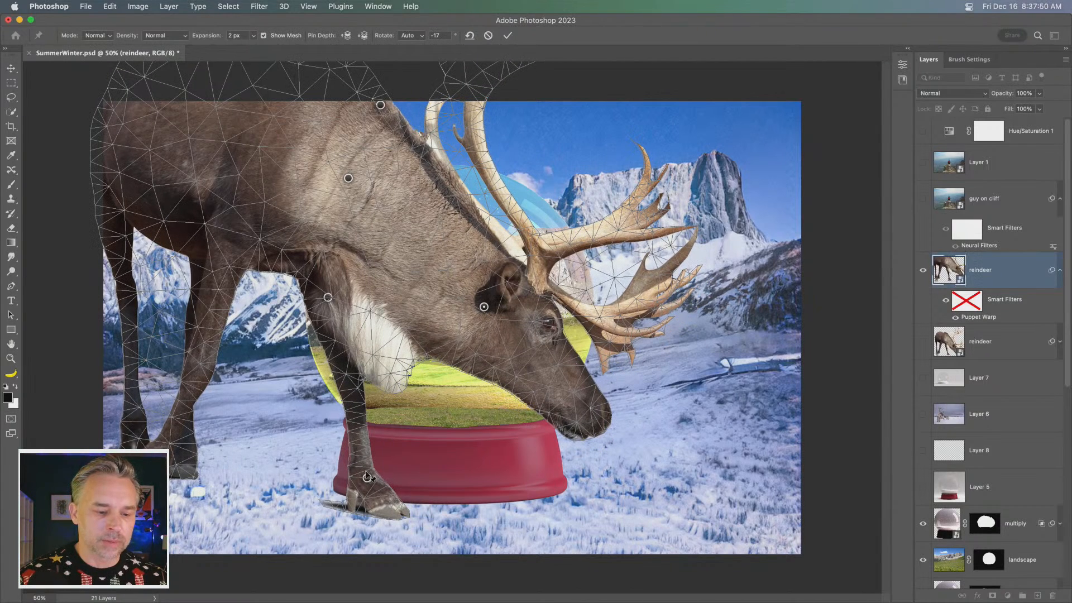
{"action": "left_click_drag", "start_coordinate": [366, 478], "coordinate": [378, 479]}
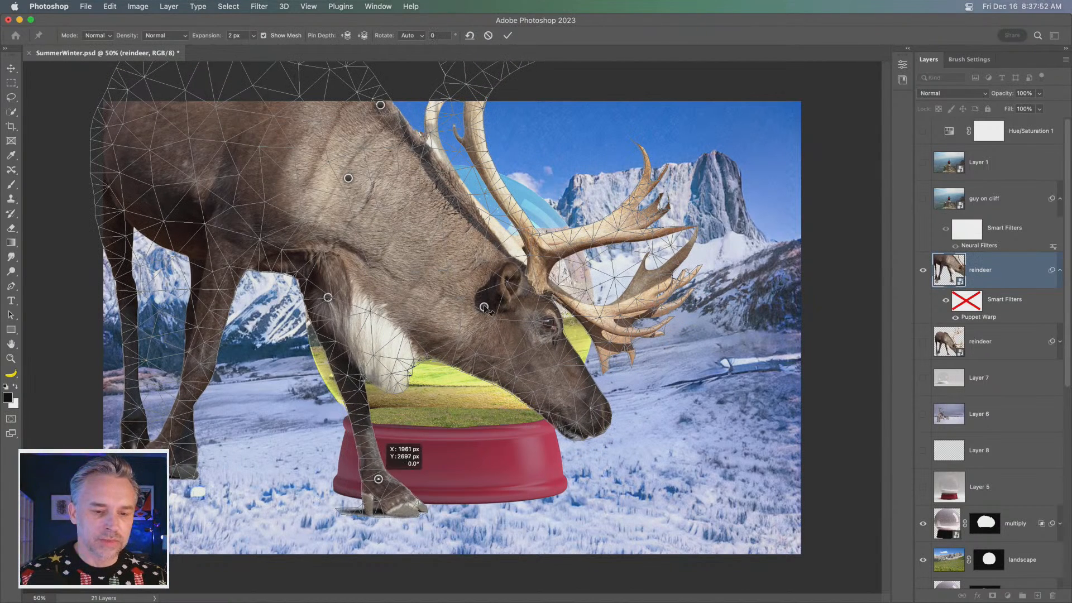
{"action": "left_click_drag", "start_coordinate": [483, 307], "coordinate": [485, 299]}
{"action": "left_click_drag", "start_coordinate": [379, 481], "coordinate": [414, 500]}
{"action": "left_click", "coordinate": [415, 496]}
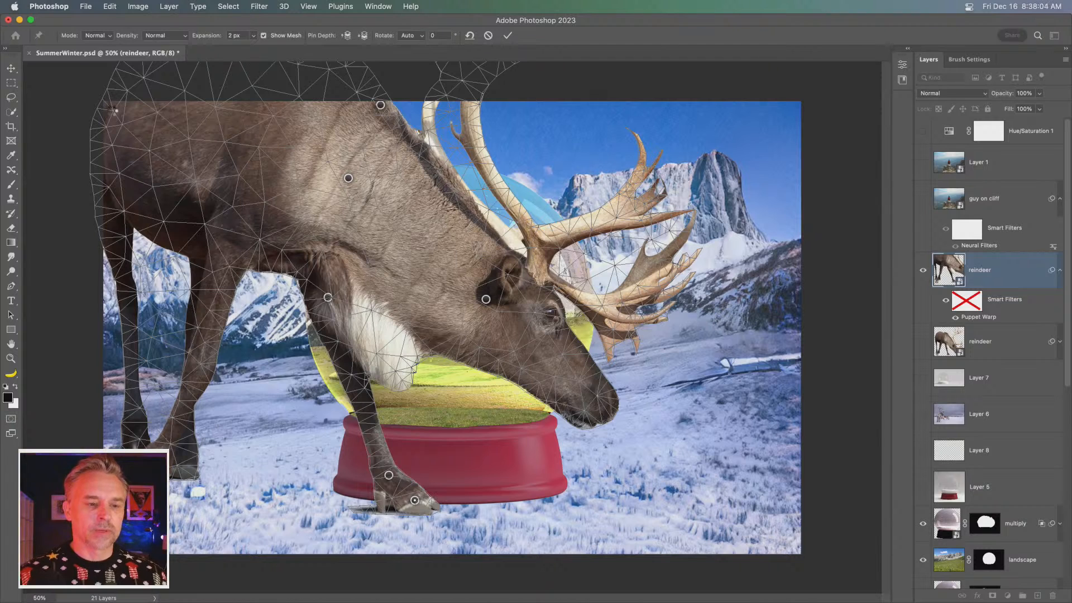
{"action": "key", "text": "Return"}
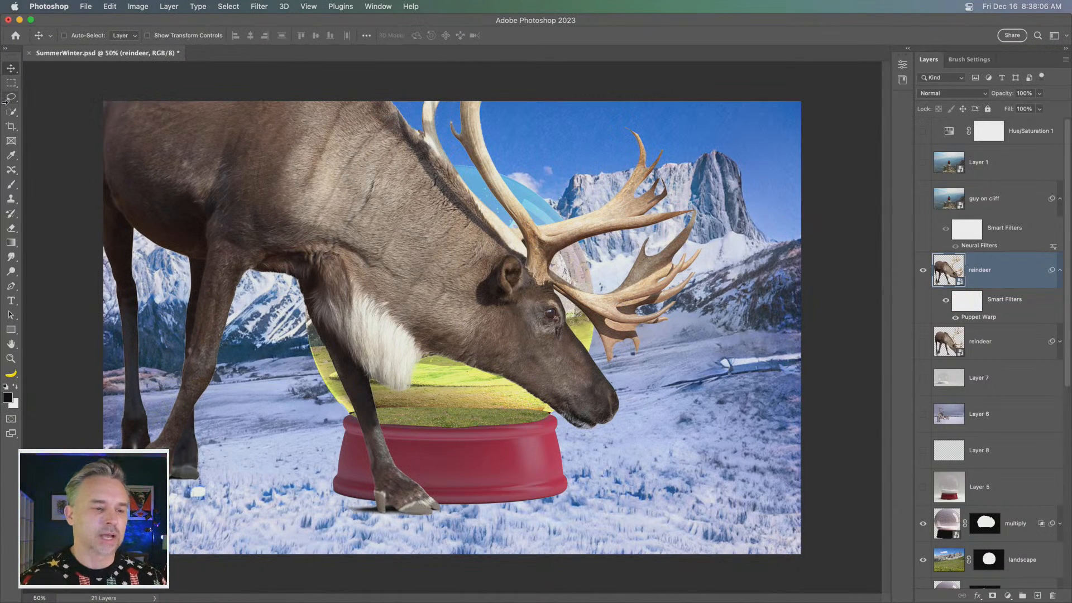
Step: Move the warped reindeer back until its muzzle meets the grass inside the globe, and expand the collapsed Properties panel
{"action": "left_click_drag", "start_coordinate": [409, 279], "coordinate": [282, 300]}
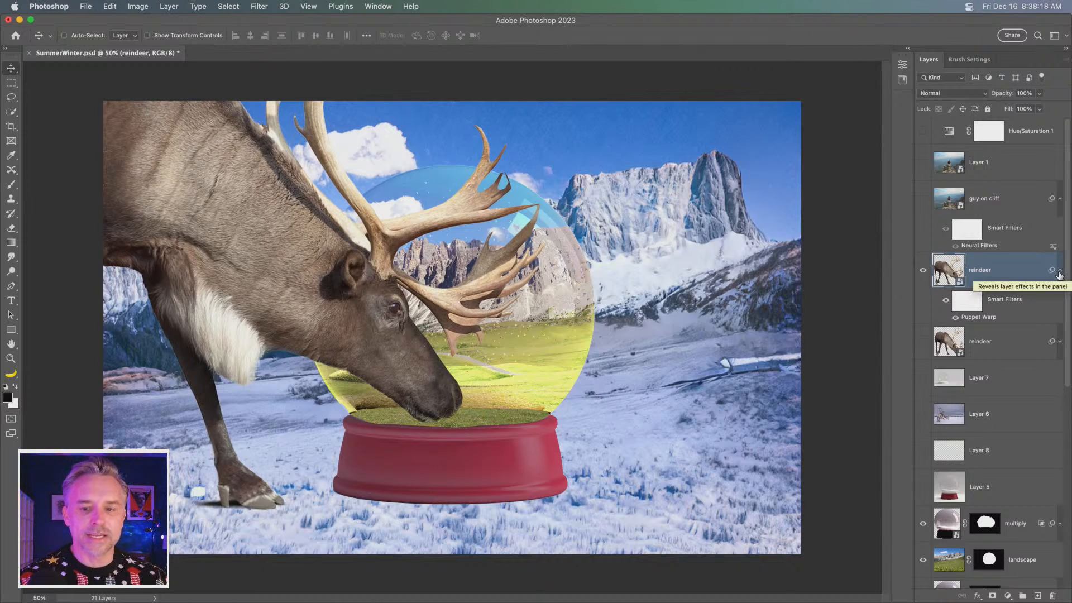
{"action": "left_click", "coordinate": [906, 49]}
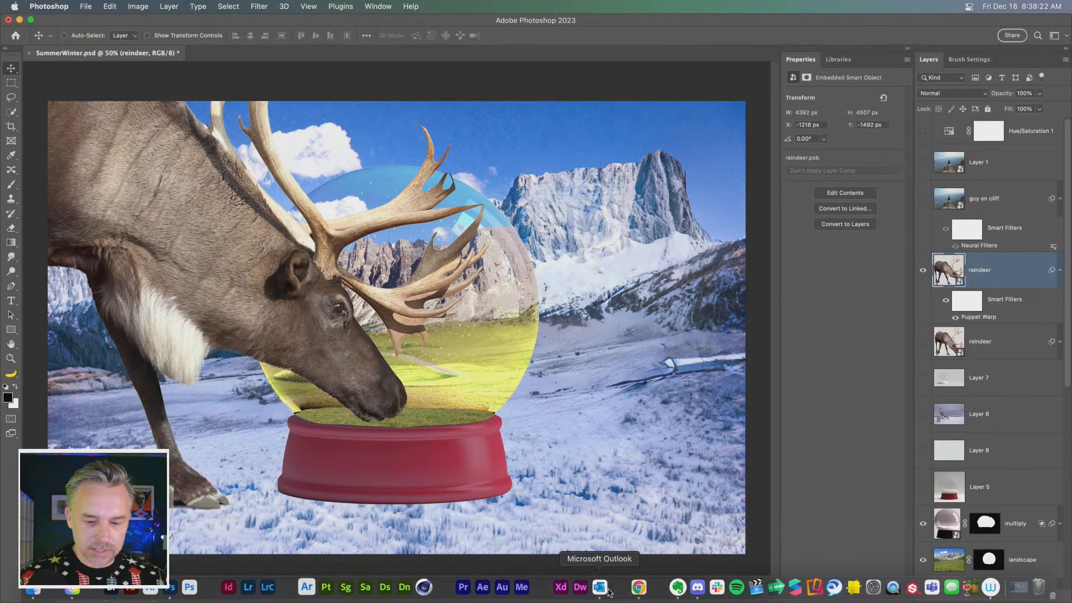
Step: Switch to Chrome and close every tab except the Brusheezy Free Snow Photoshop Brushes page
{"action": "left_click", "coordinate": [606, 591]}
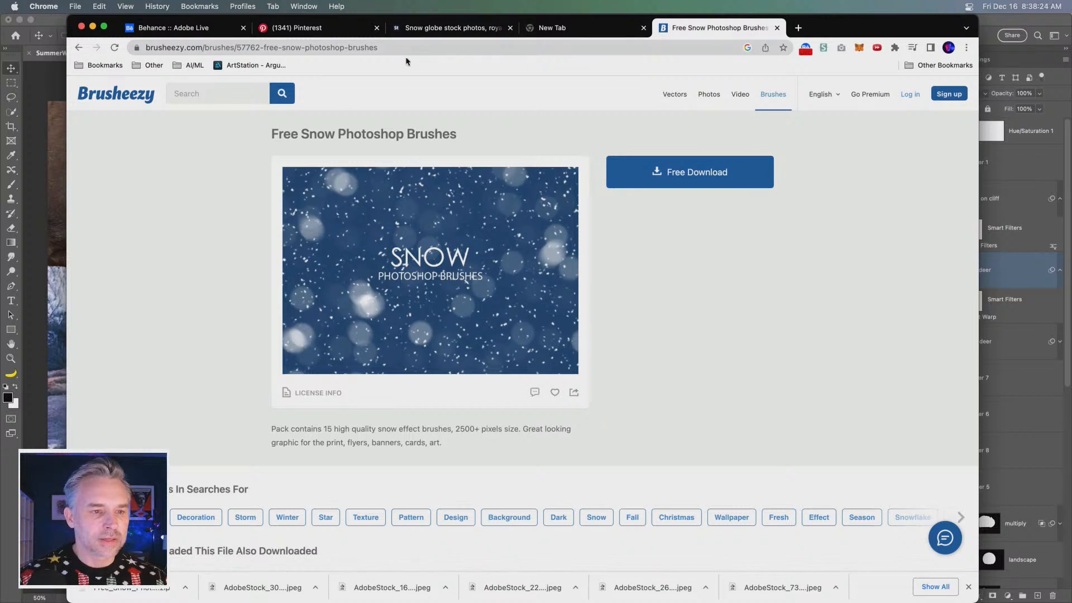
{"action": "left_click", "coordinate": [262, 28]}
{"action": "key", "text": "super+w"}
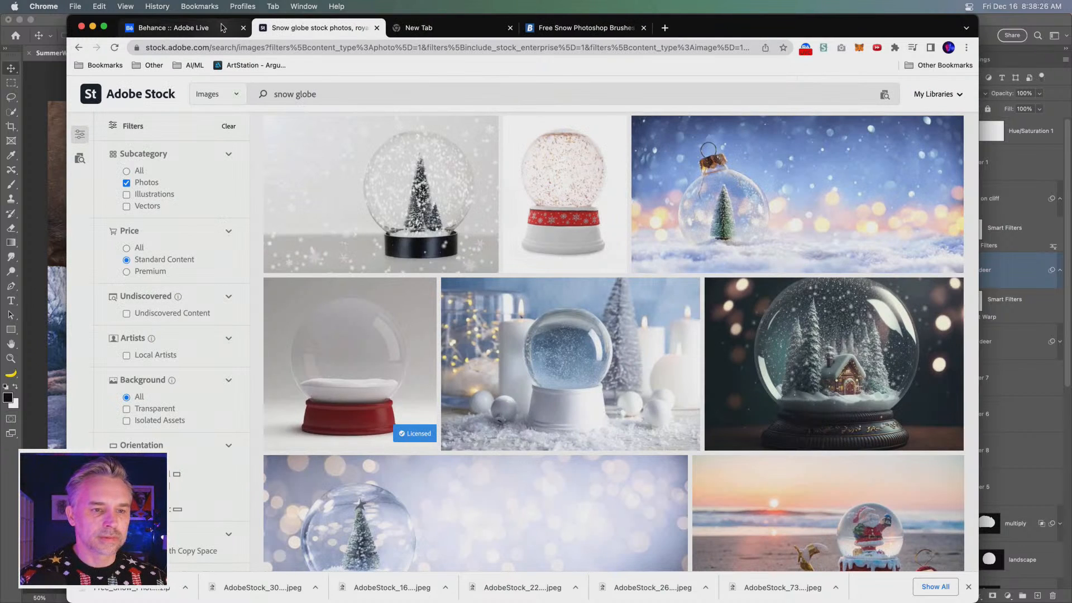
{"action": "key", "text": "super+w"}
{"action": "key", "text": "super+w"}
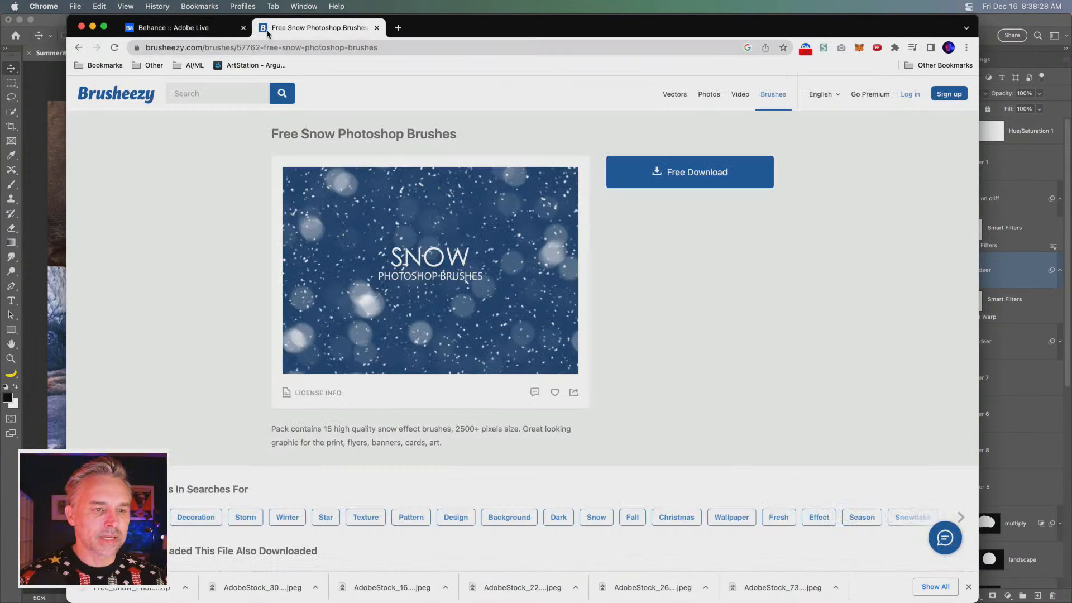
{"action": "left_click", "coordinate": [242, 28]}
Step: Load stock.adobe.com in the remaining browser tab and return to Photoshop
{"action": "left_click", "coordinate": [225, 48]}
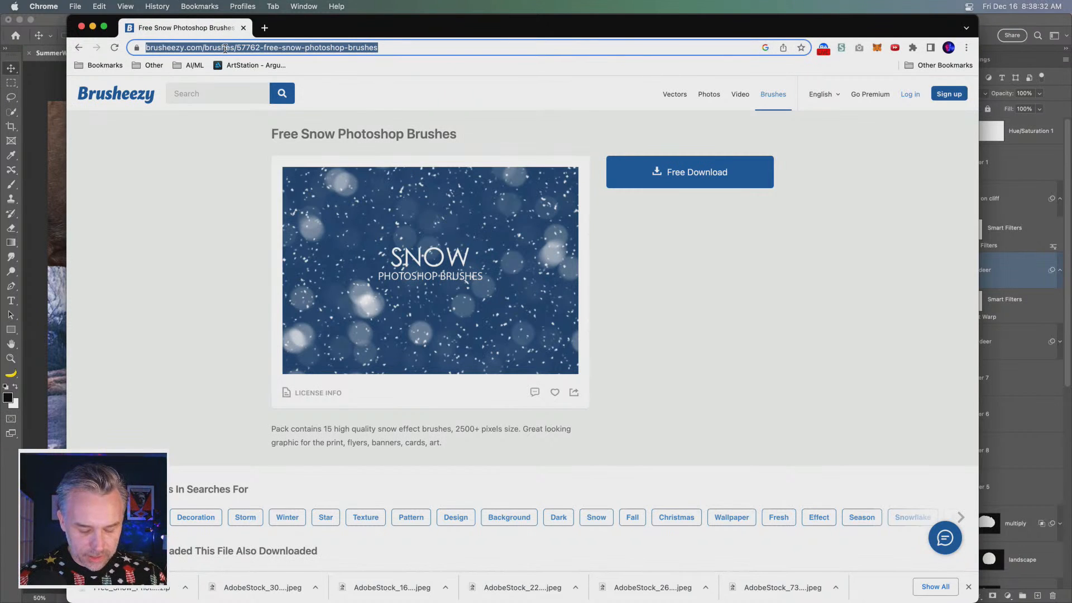
{"action": "type", "text": "stock"}
{"action": "key", "text": "Return"}
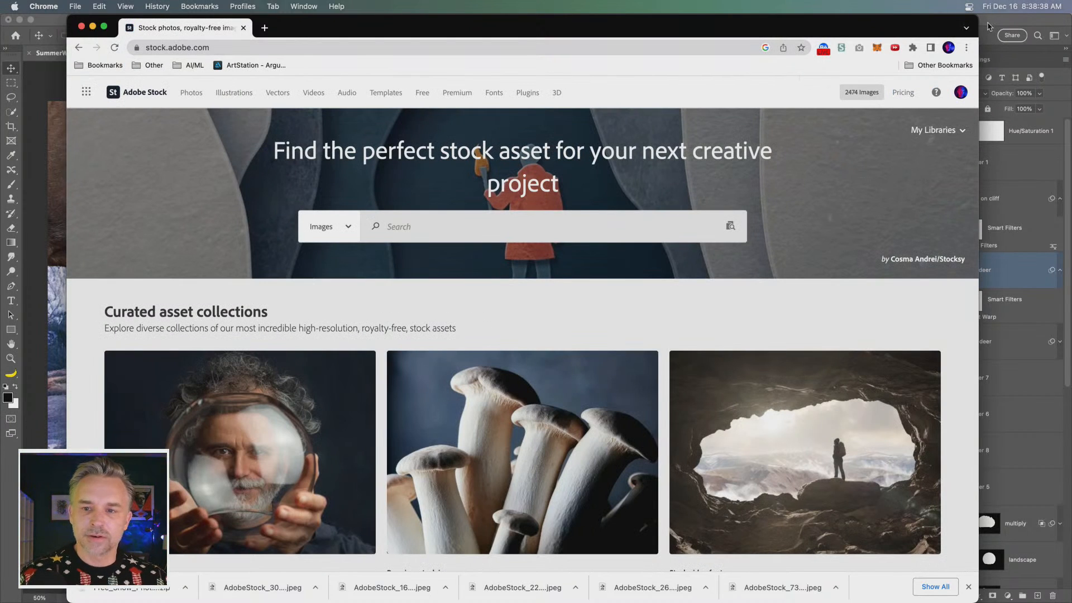
{"action": "left_click", "coordinate": [987, 26]}
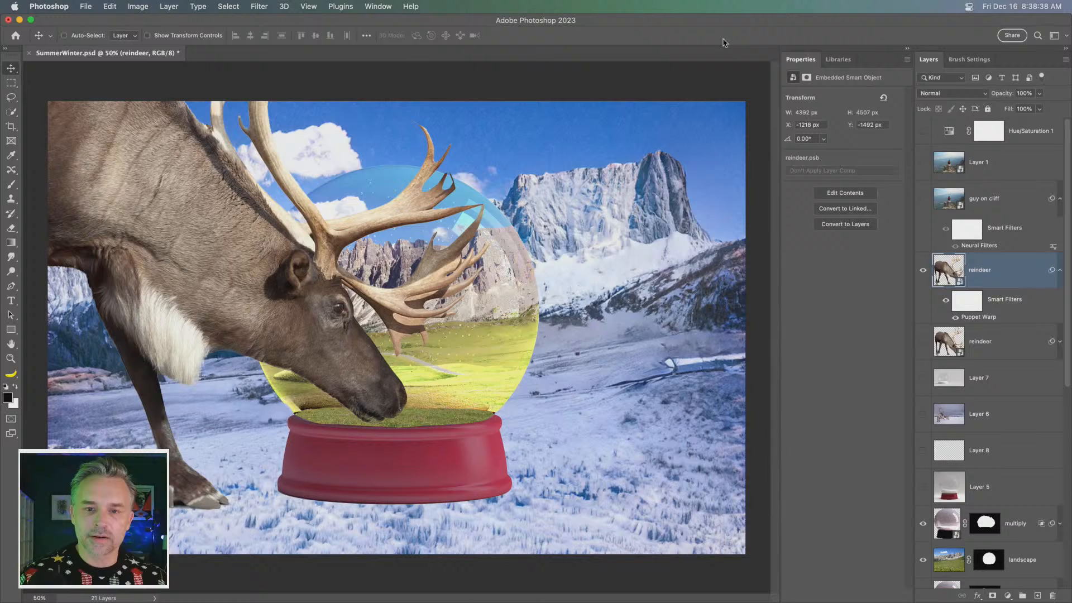
Step: Show the Brush Settings, open the floating Brushes panel, and place it beside the docked panels
{"action": "left_click", "coordinate": [977, 61]}
{"action": "left_click", "coordinate": [1062, 60]}
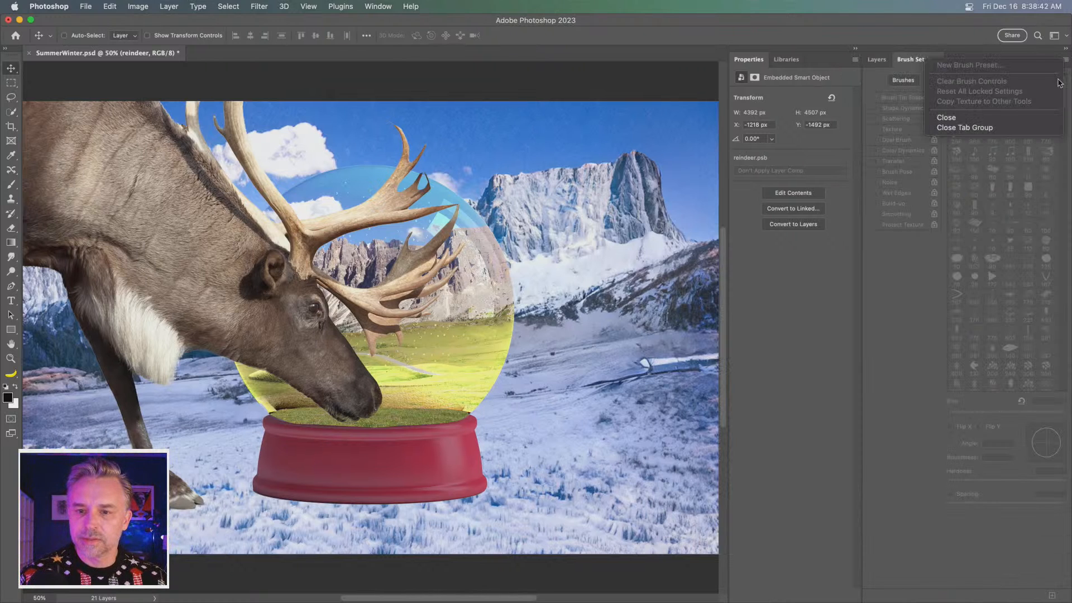
{"action": "left_click", "coordinate": [900, 320]}
{"action": "left_click", "coordinate": [392, 5]}
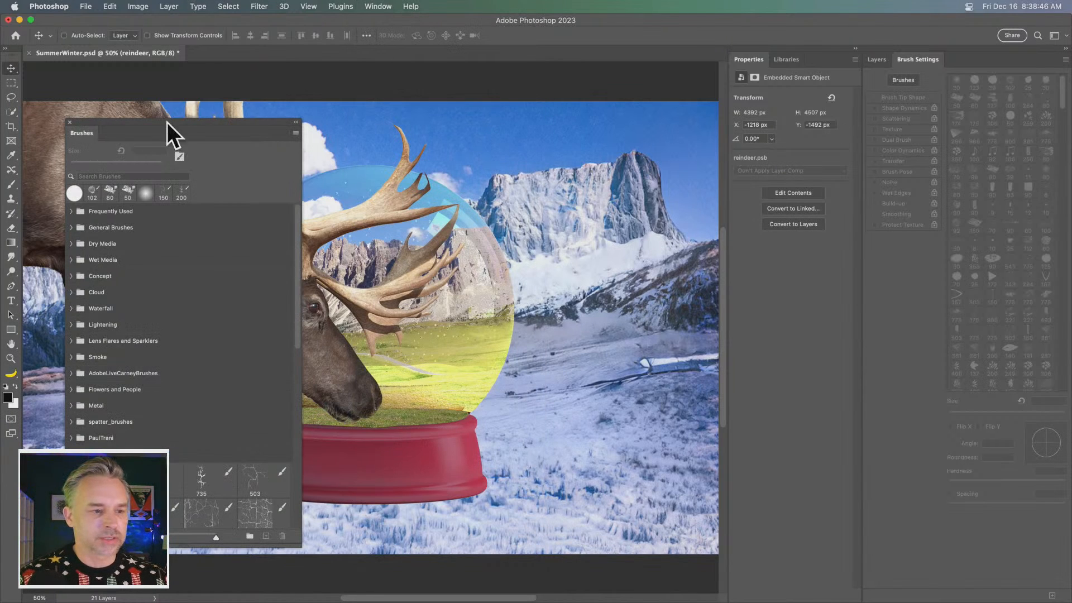
{"action": "left_click_drag", "start_coordinate": [166, 122], "coordinate": [588, 106]}
Step: Open Adobe's Get More Brushes web page from the Brushes panel and return to Photoshop
{"action": "left_click", "coordinate": [717, 116]}
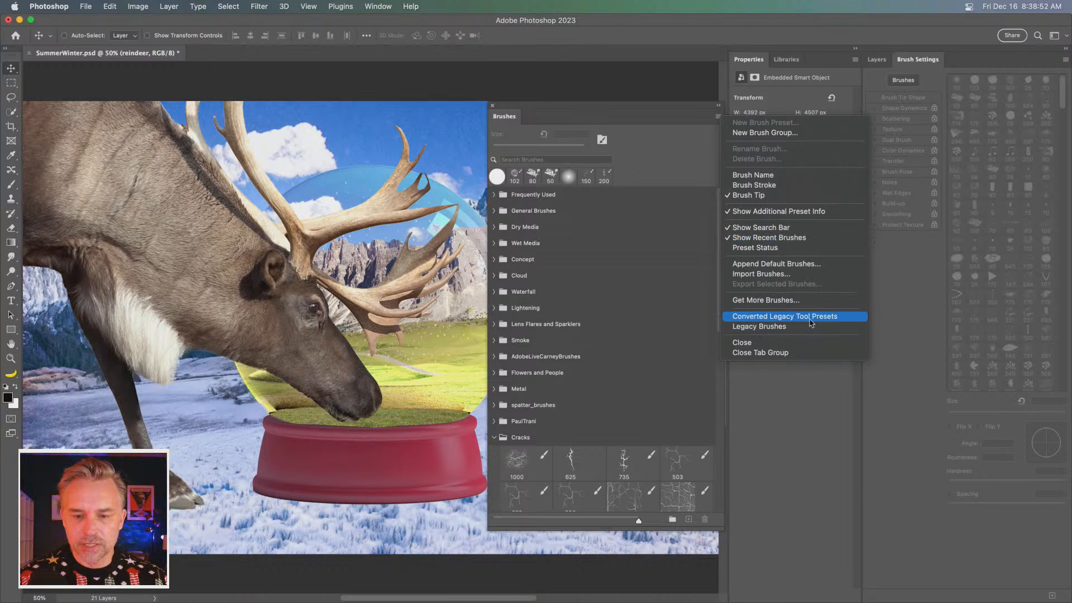
{"action": "left_click", "coordinate": [807, 301]}
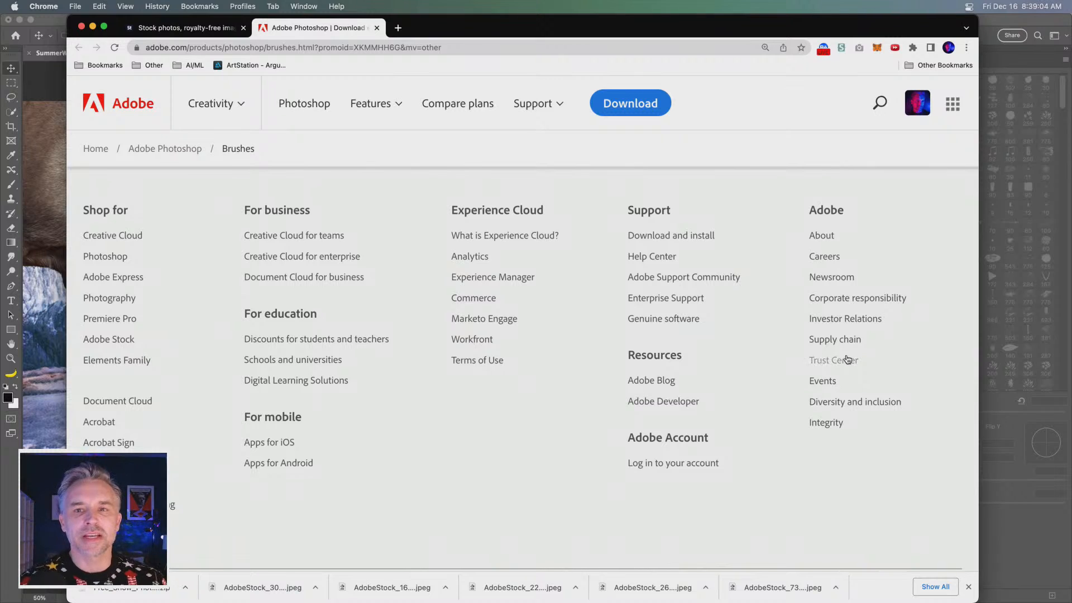
{"action": "left_click", "coordinate": [1011, 544]}
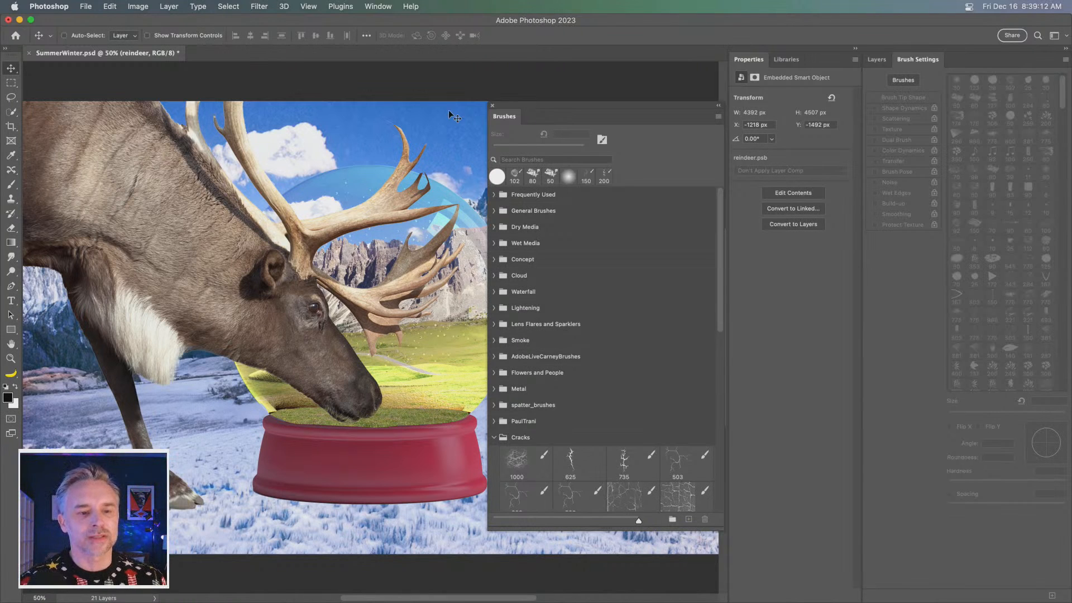
Step: Collapse the Cracks brush group and filter the brush presets by "snow"
{"action": "left_click_drag", "start_coordinate": [547, 111], "coordinate": [532, 100]}
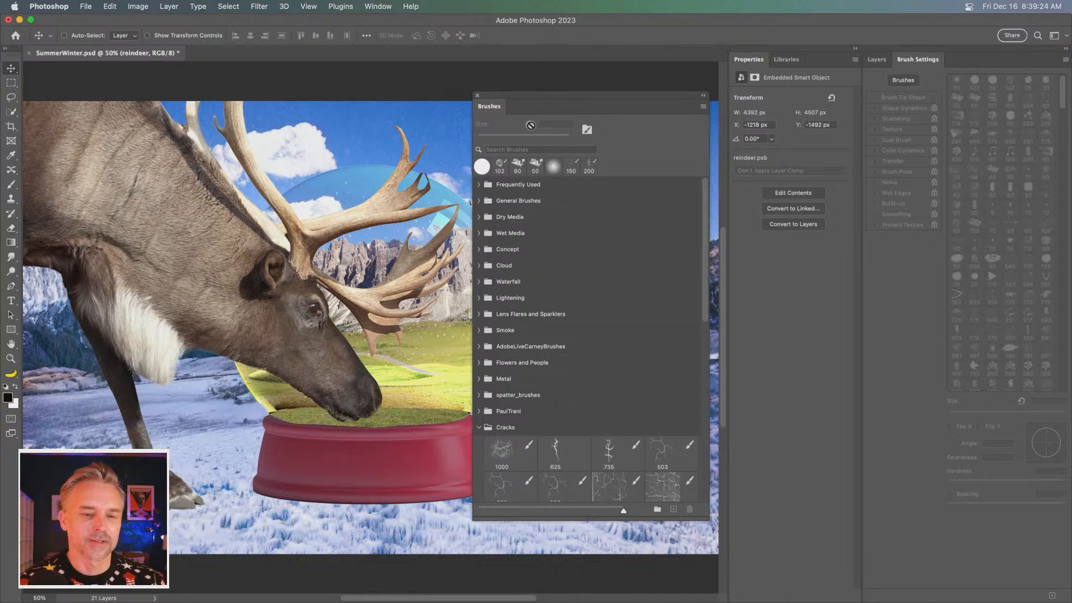
{"action": "left_click", "coordinate": [478, 428]}
{"action": "left_click", "coordinate": [516, 149]}
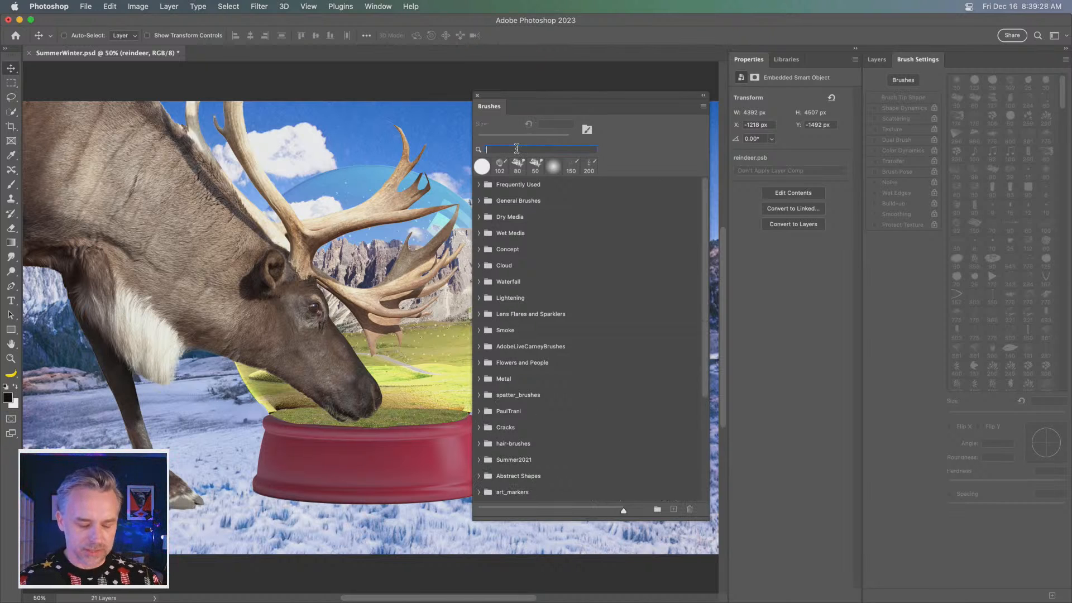
{"action": "type", "text": "snow"}
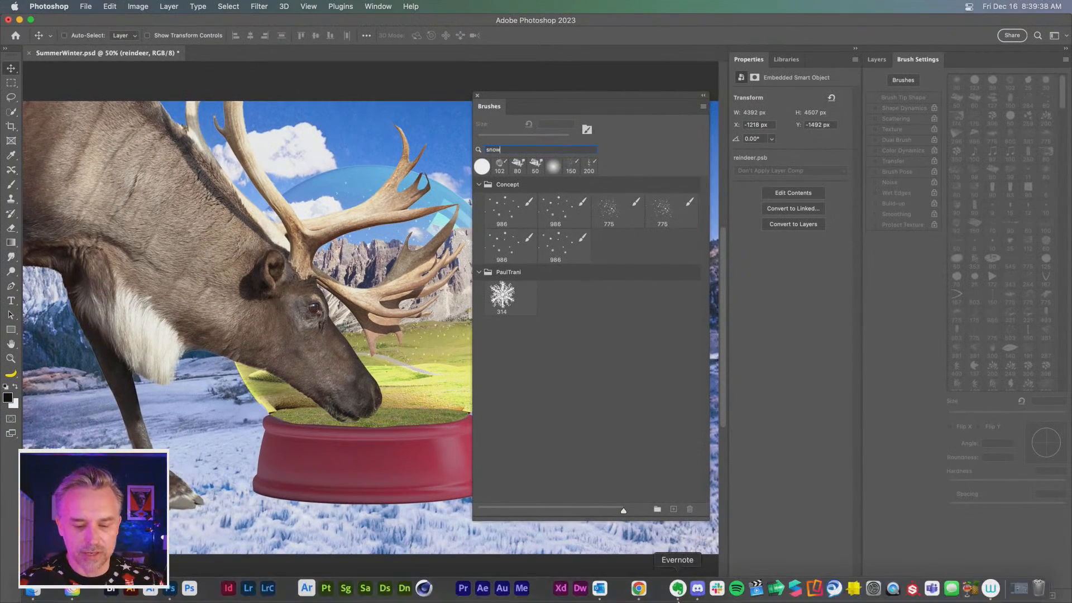
Step: Switch to Chrome, look through the brush sets offered on Adobe's Photoshop brushes page, and return to Photoshop
{"action": "left_click", "coordinate": [639, 588]}
{"action": "scroll", "coordinate": [411, 283], "scroll_direction": "down", "scroll_amount": 10}
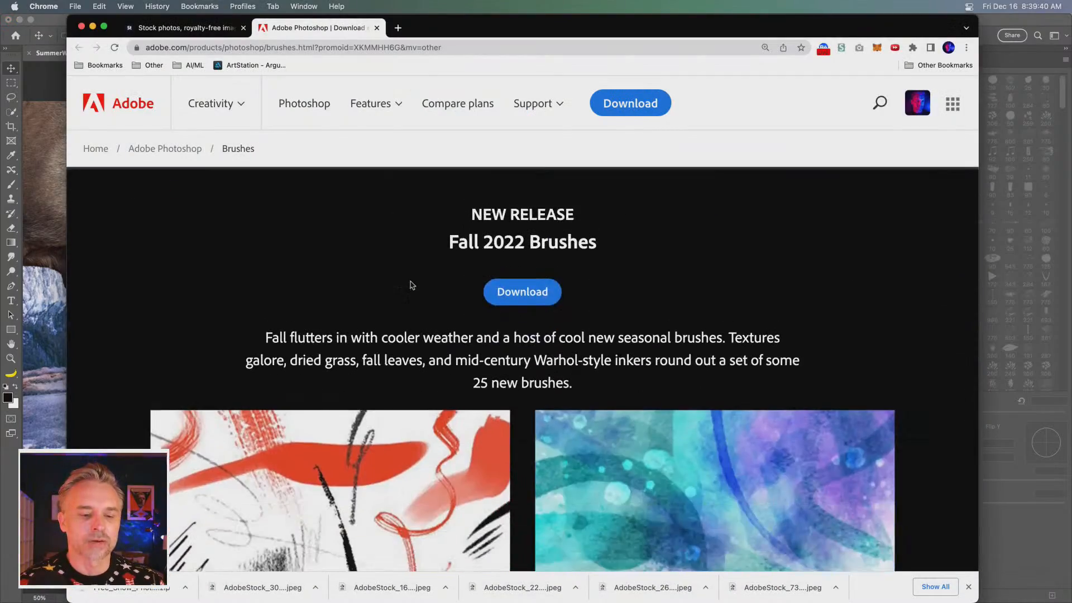
{"action": "scroll", "coordinate": [364, 298], "scroll_direction": "down", "scroll_amount": 15}
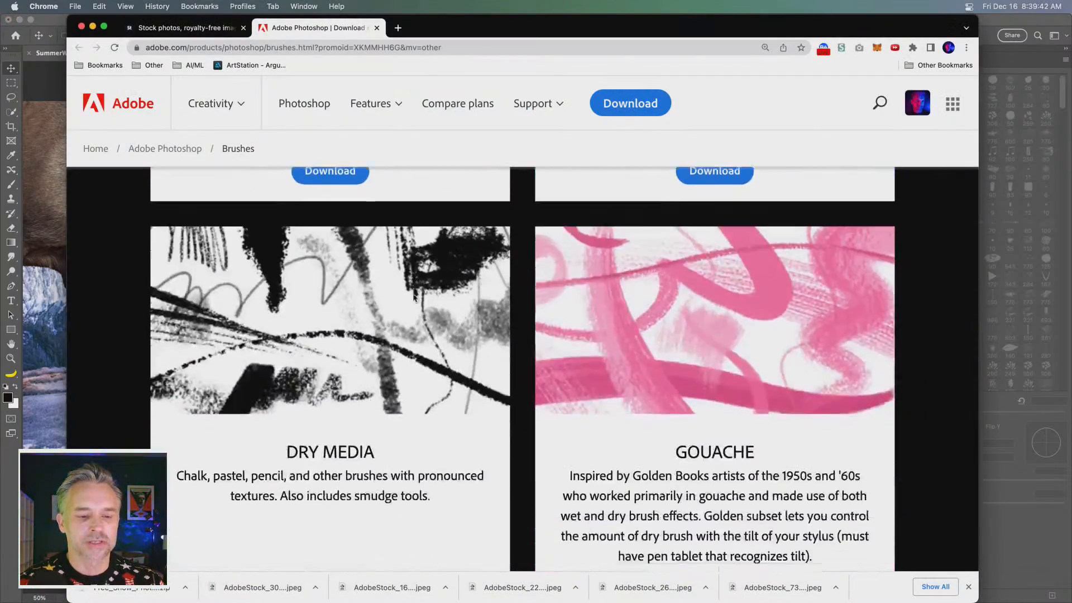
{"action": "scroll", "coordinate": [414, 297], "scroll_direction": "down", "scroll_amount": 12}
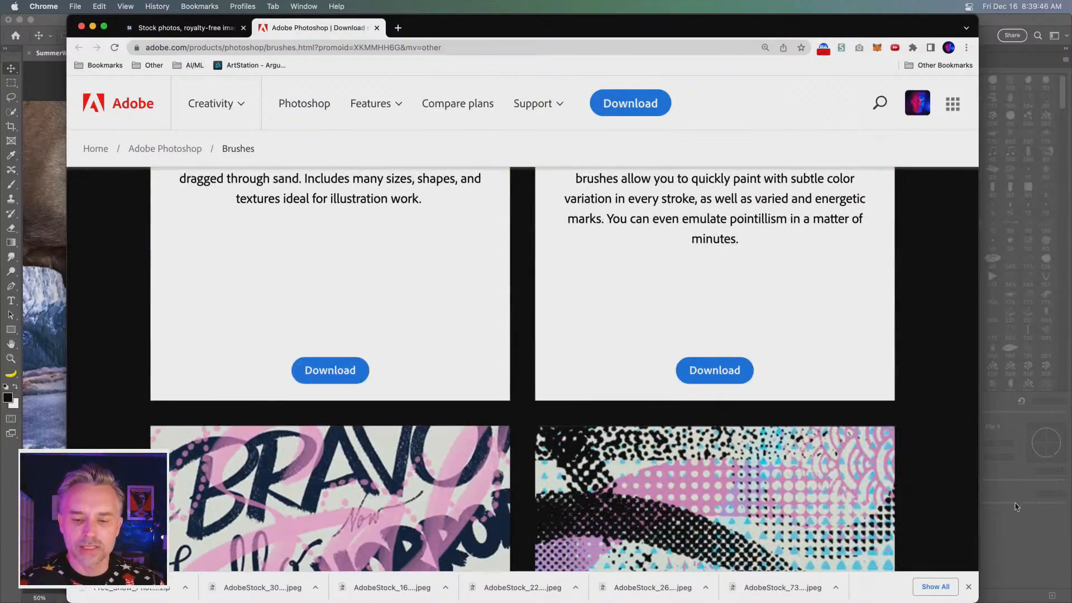
{"action": "left_click", "coordinate": [1015, 506]}
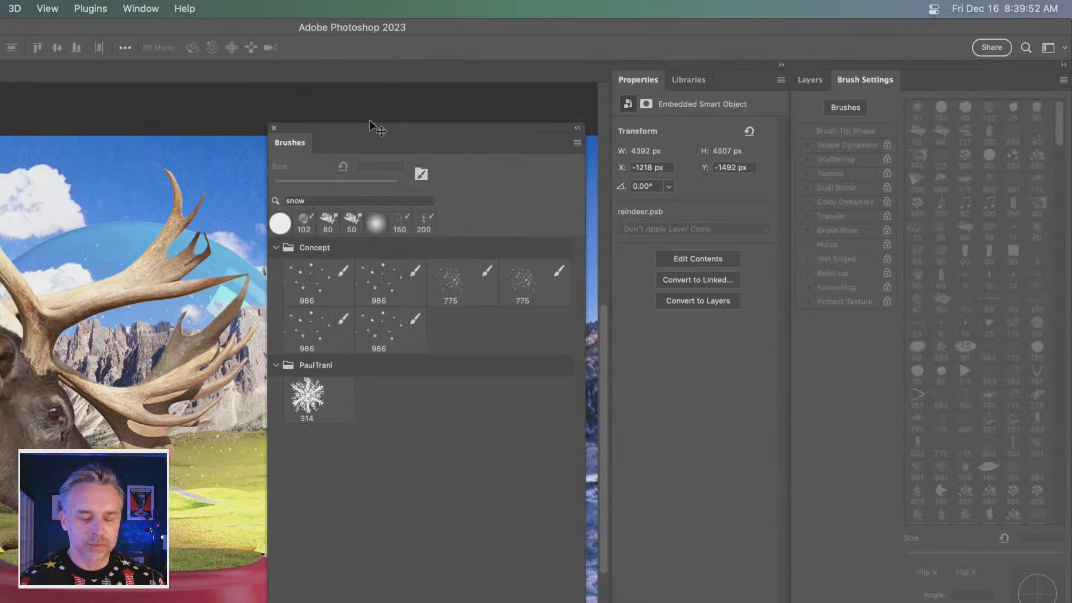
Step: Dock the floating Brushes panel with Properties and Libraries, and move Brush Settings into that same panel group
{"action": "key", "text": "super+minus"}
{"action": "key", "text": "super+minus"}
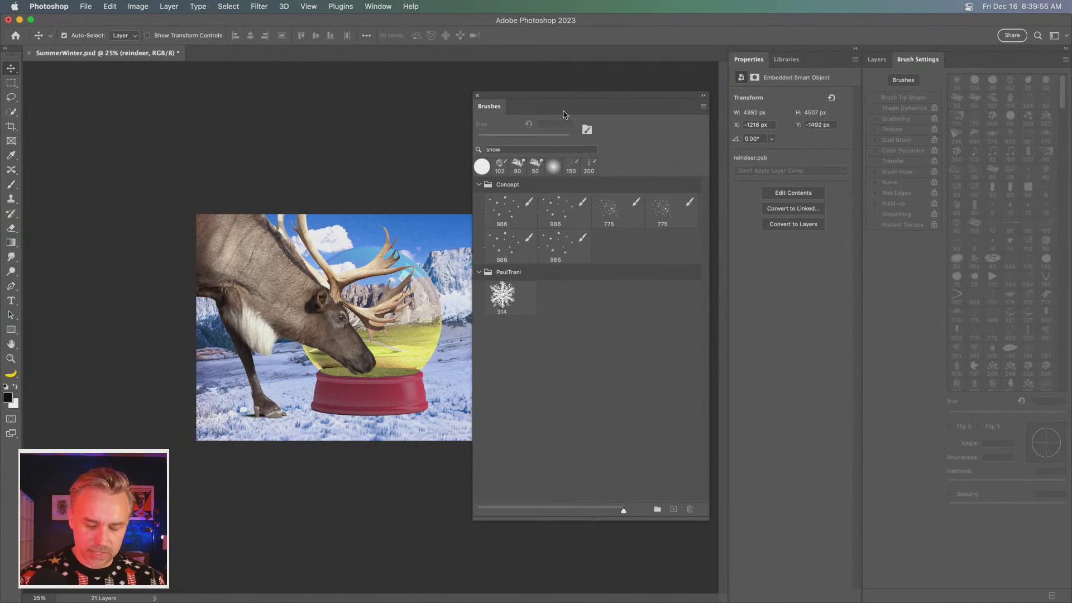
{"action": "key", "text": "super+plus"}
{"action": "key", "text": "super+plus"}
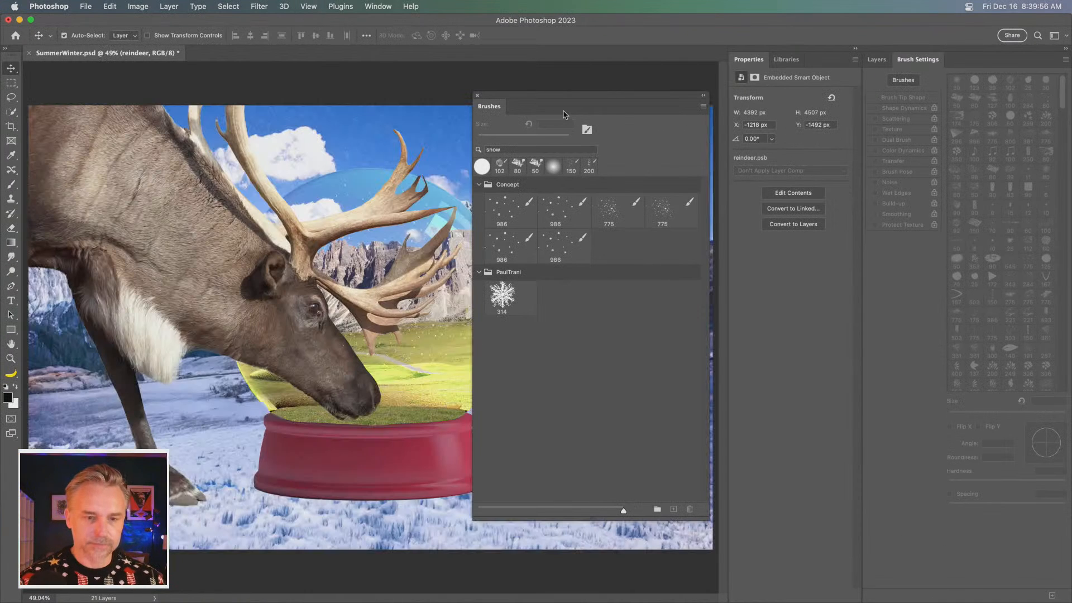
{"action": "key", "text": "super+plus"}
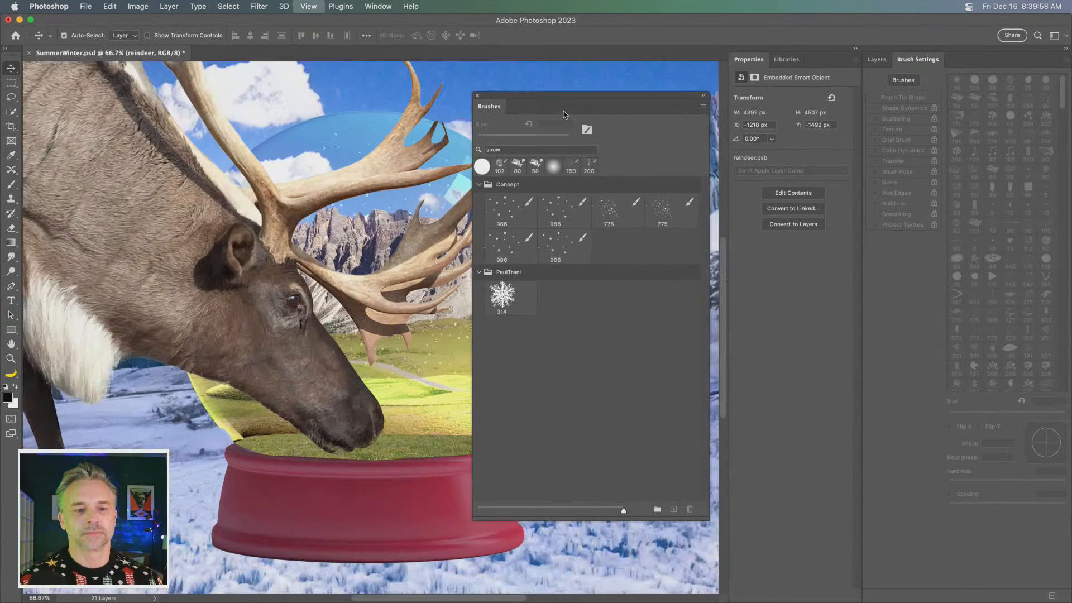
{"action": "mouse_move", "coordinate": [527, 112]}
{"action": "left_mouse_down"}
{"action": "mouse_move", "coordinate": [933, 77]}
{"action": "mouse_move", "coordinate": [816, 62]}
{"action": "left_mouse_up"}
{"action": "mouse_move", "coordinate": [915, 59]}
{"action": "left_mouse_down"}
{"action": "mouse_move", "coordinate": [830, 62]}
{"action": "mouse_move", "coordinate": [923, 79]}
{"action": "left_mouse_up"}
Step: Add a new layer above Layer 1, choose the first 986 px Concept snow brush, and hide the visible reindeer layer
{"action": "left_click", "coordinate": [991, 175]}
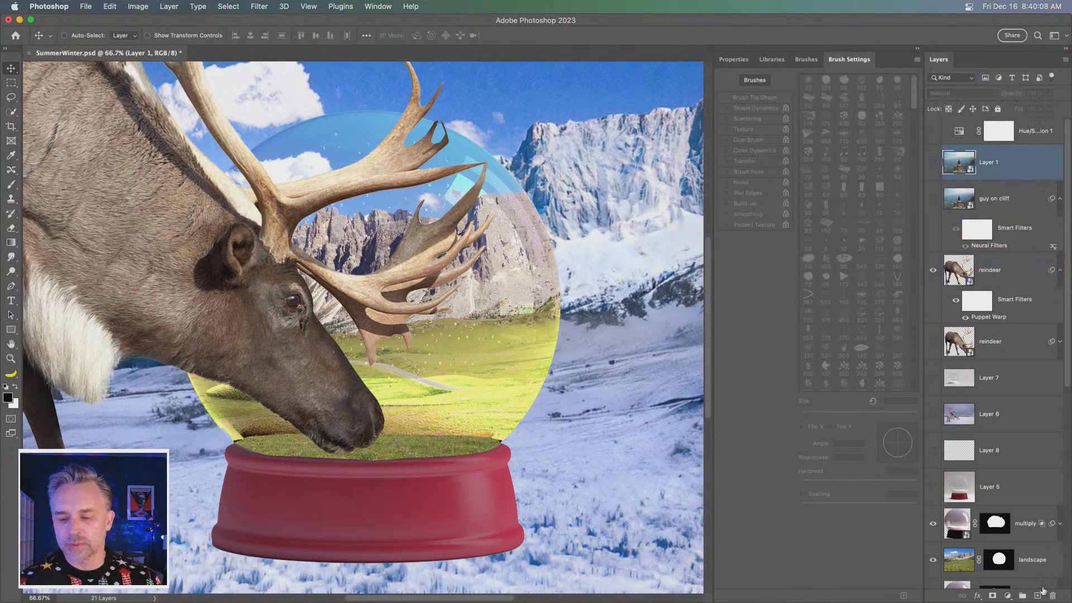
{"action": "left_click", "coordinate": [1037, 596]}
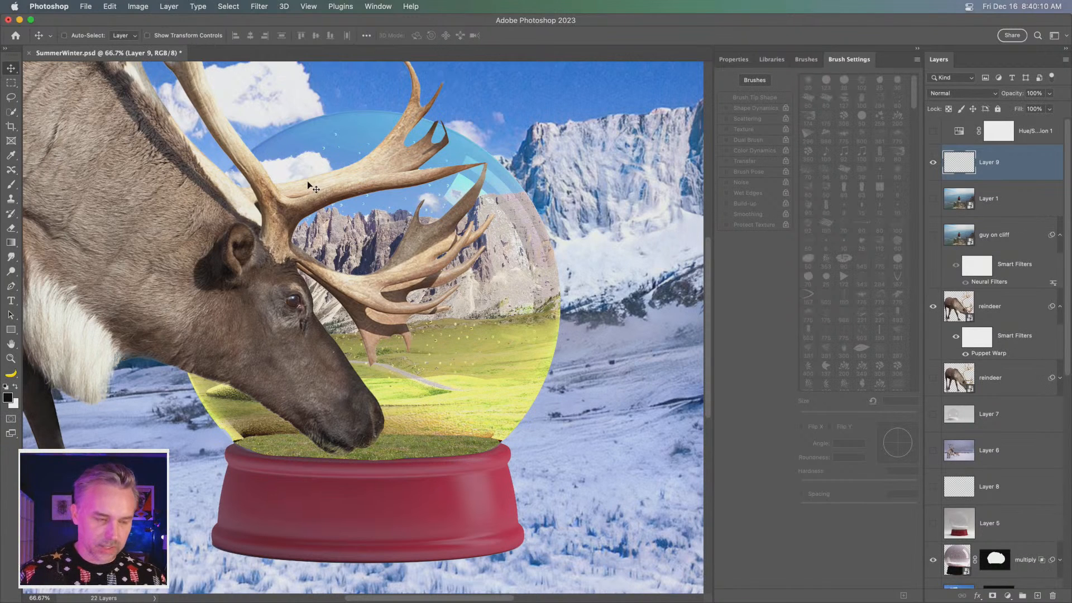
{"action": "key", "text": "b"}
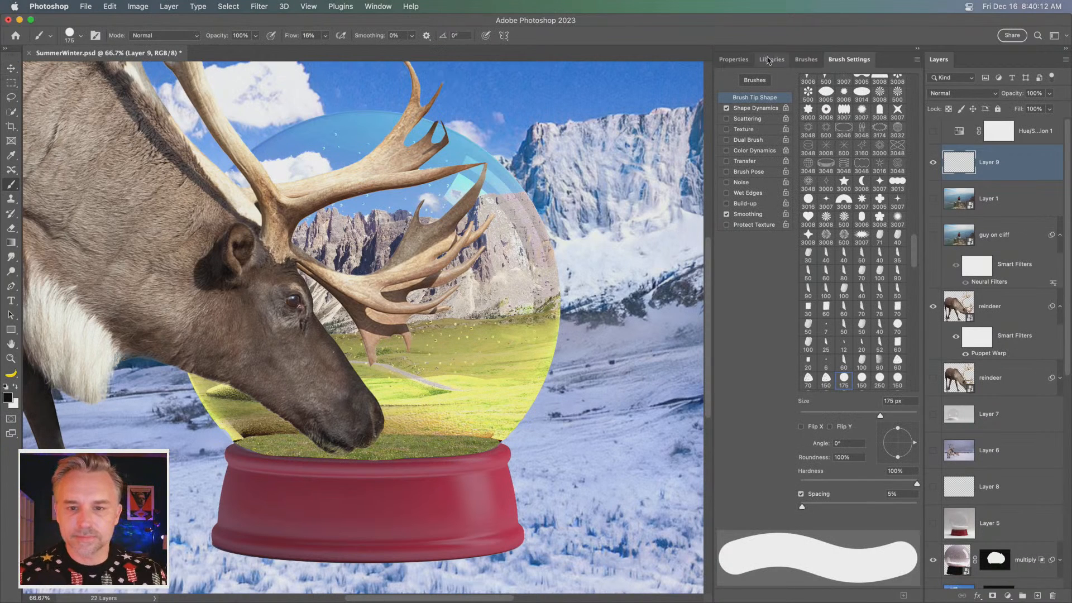
{"action": "left_click", "coordinate": [804, 60]}
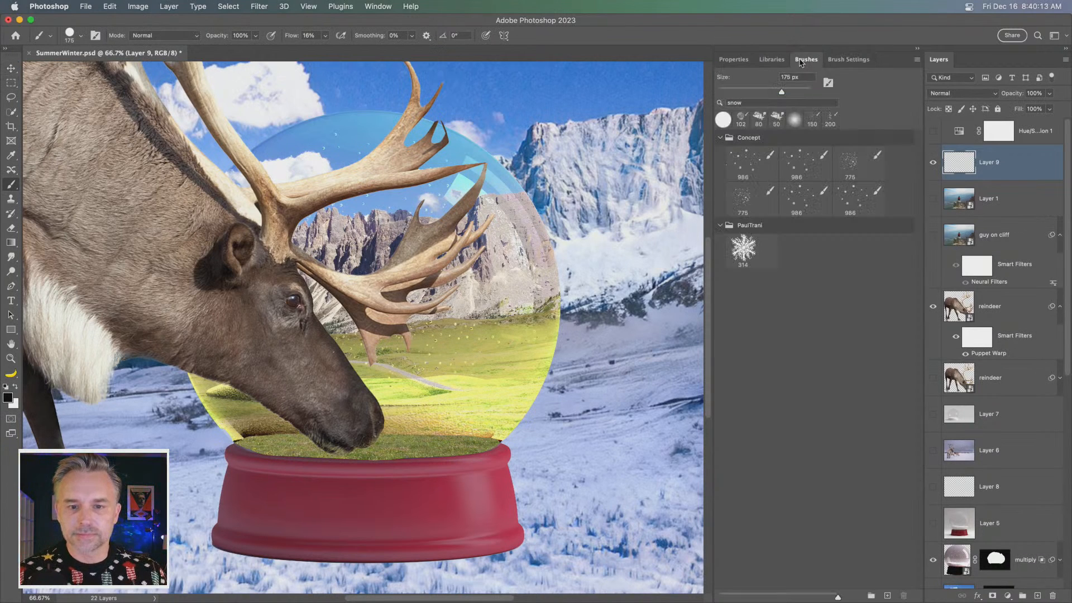
{"action": "left_click", "coordinate": [740, 165]}
{"action": "key", "text": "super+minus"}
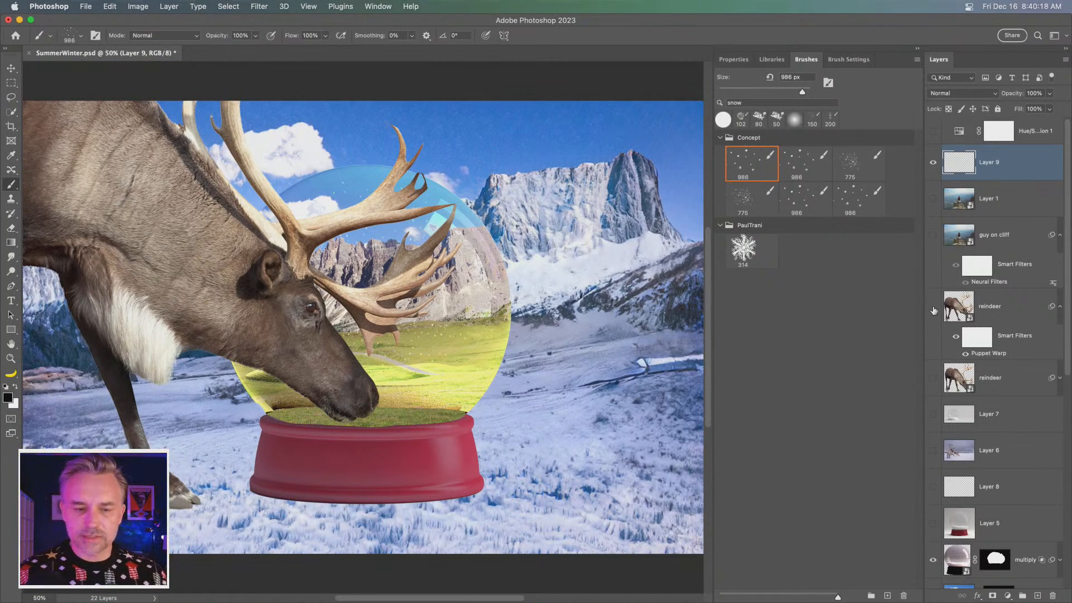
{"action": "left_click", "coordinate": [933, 306]}
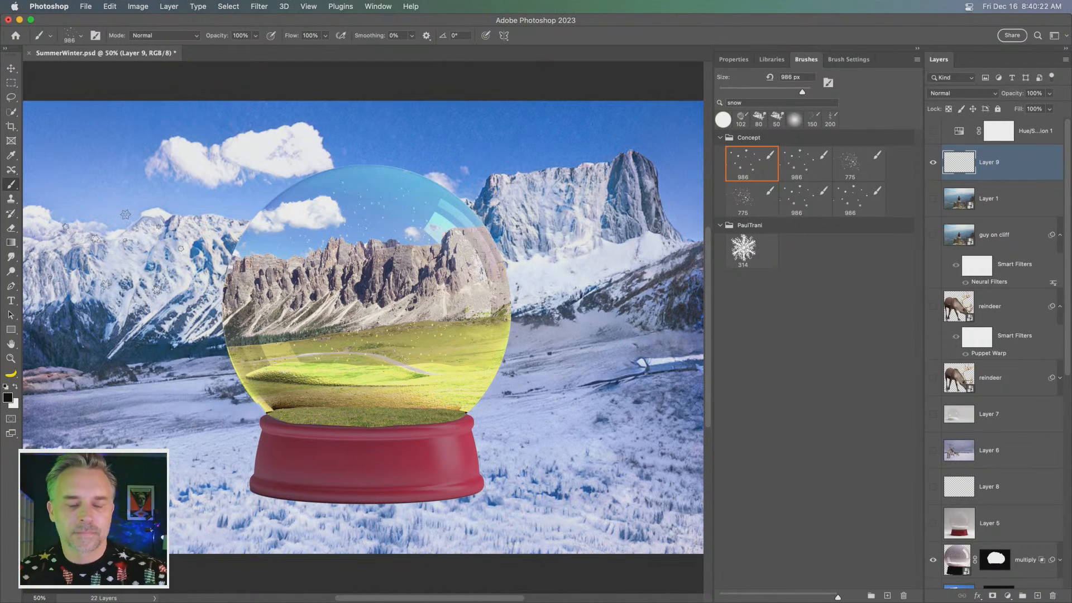
Step: Make white the foreground colour and paint snowflakes across the sky and the upper part of the snow globe
{"action": "left_click_drag", "start_coordinate": [491, 229], "coordinate": [290, 179]}
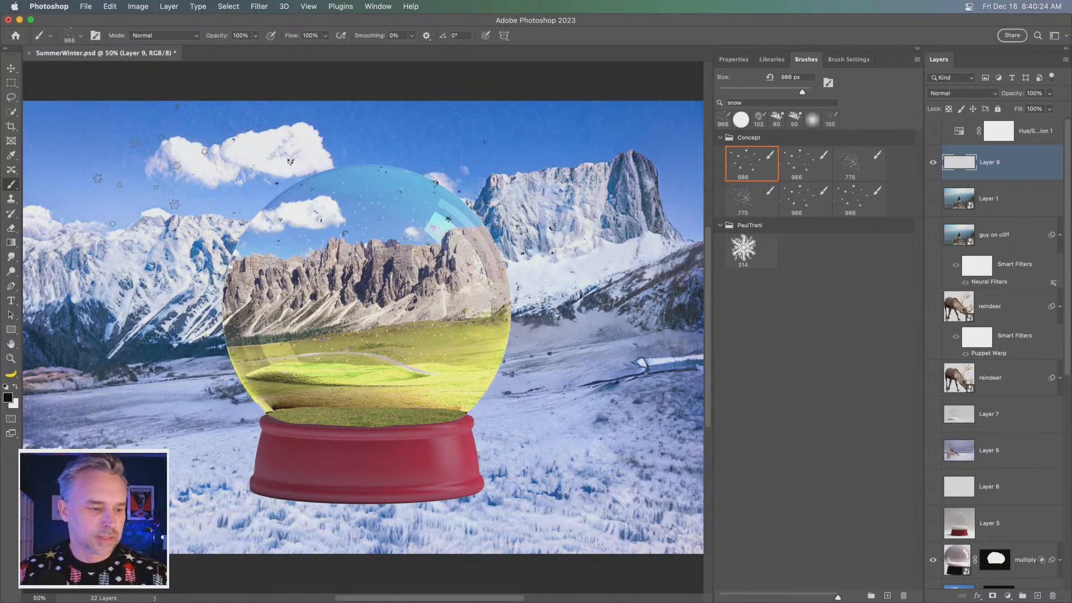
{"action": "key", "text": "super+z"}
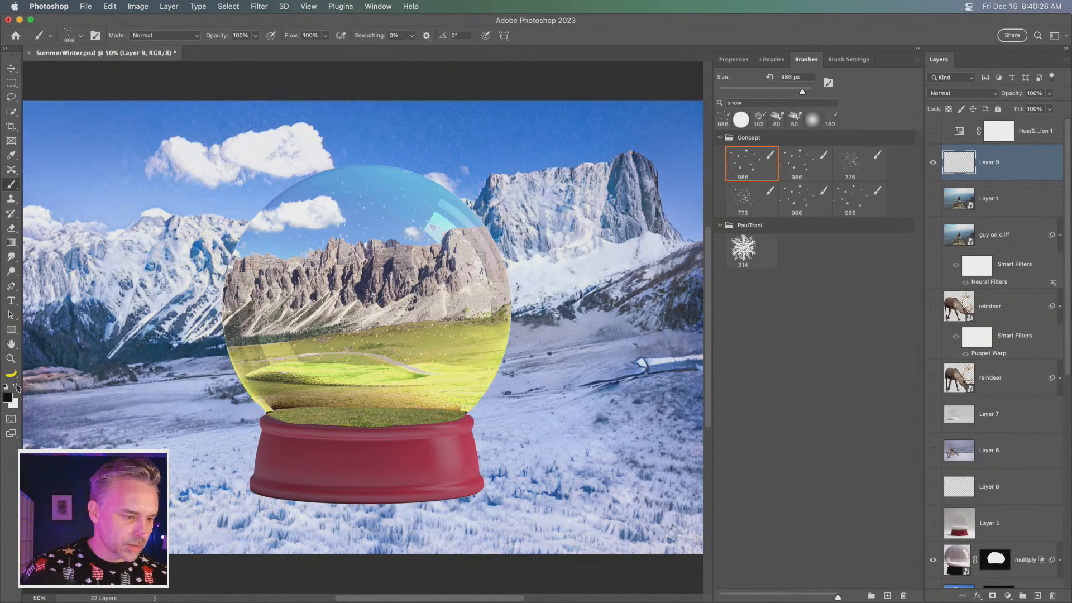
{"action": "left_click", "coordinate": [14, 384]}
{"action": "left_click_drag", "start_coordinate": [189, 231], "coordinate": [424, 268]}
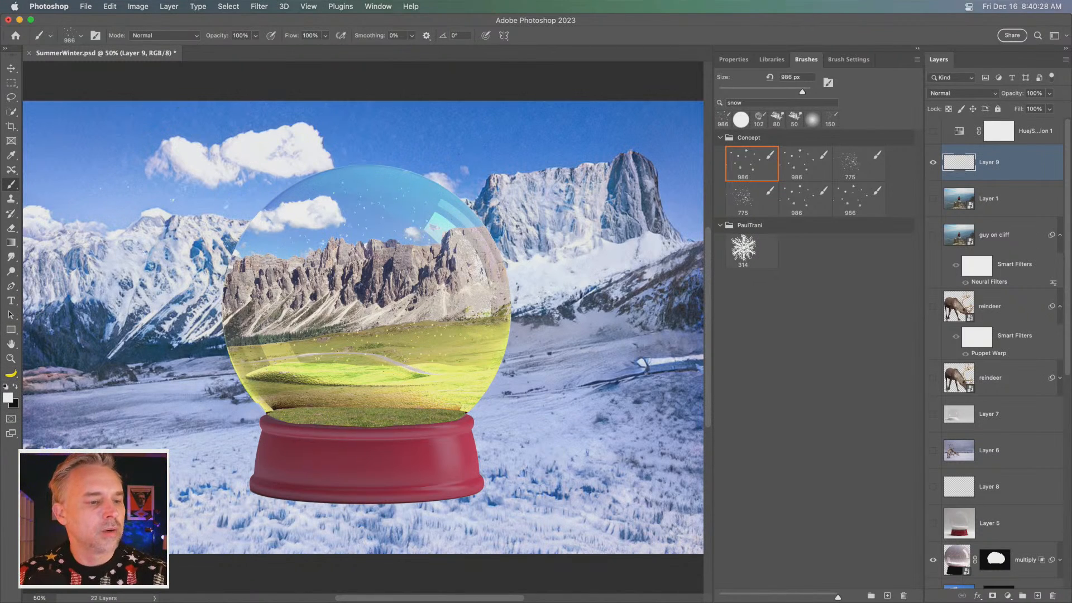
{"action": "key", "text": "super+z"}
{"action": "mouse_move", "coordinate": [171, 217]}
{"action": "left_mouse_down"}
{"action": "mouse_move", "coordinate": [608, 251]}
{"action": "mouse_move", "coordinate": [413, 210]}
{"action": "mouse_move", "coordinate": [268, 223]}
{"action": "left_mouse_up"}
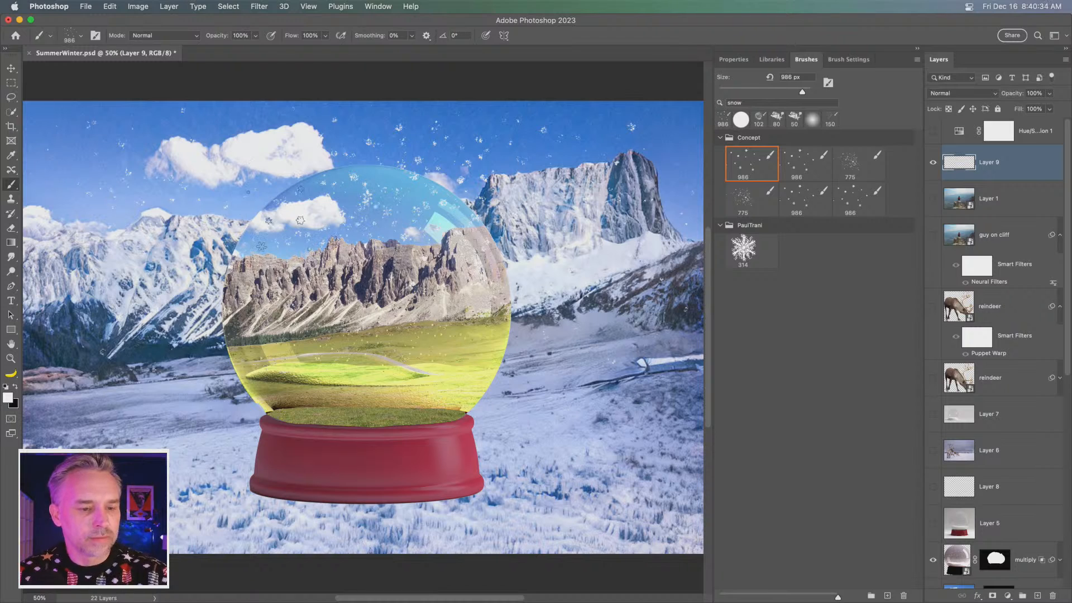
{"action": "mouse_move", "coordinate": [313, 207]}
{"action": "left_mouse_down"}
{"action": "mouse_move", "coordinate": [358, 193]}
{"action": "mouse_move", "coordinate": [301, 201]}
{"action": "left_mouse_up"}
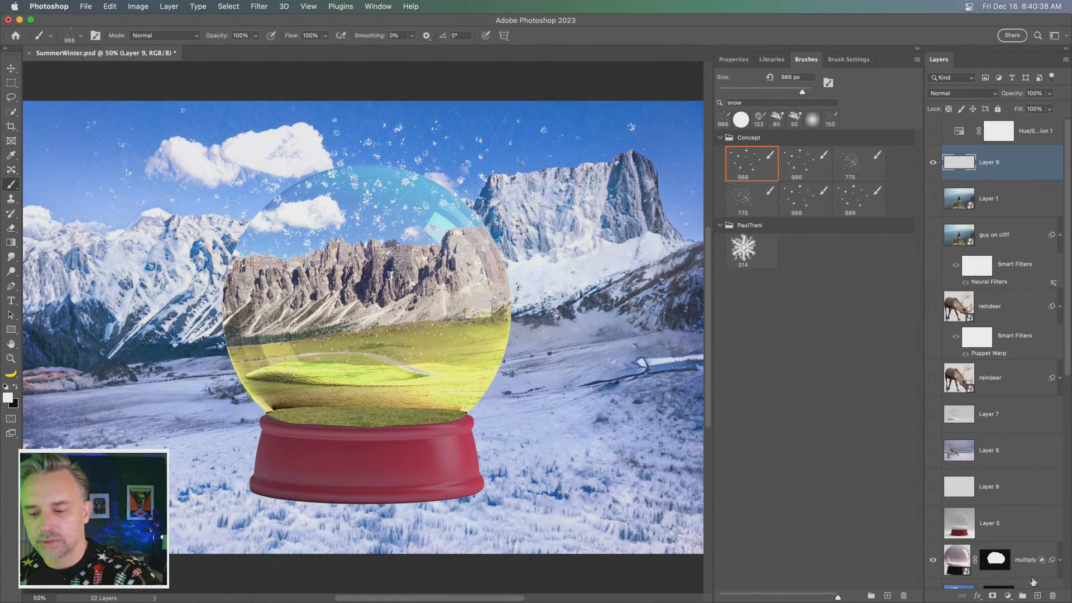
Step: Add another layer and paint snowflakes over the globe's upper part with the second 986 px Concept snow brush
{"action": "left_click", "coordinate": [1037, 596]}
{"action": "left_click", "coordinate": [804, 165]}
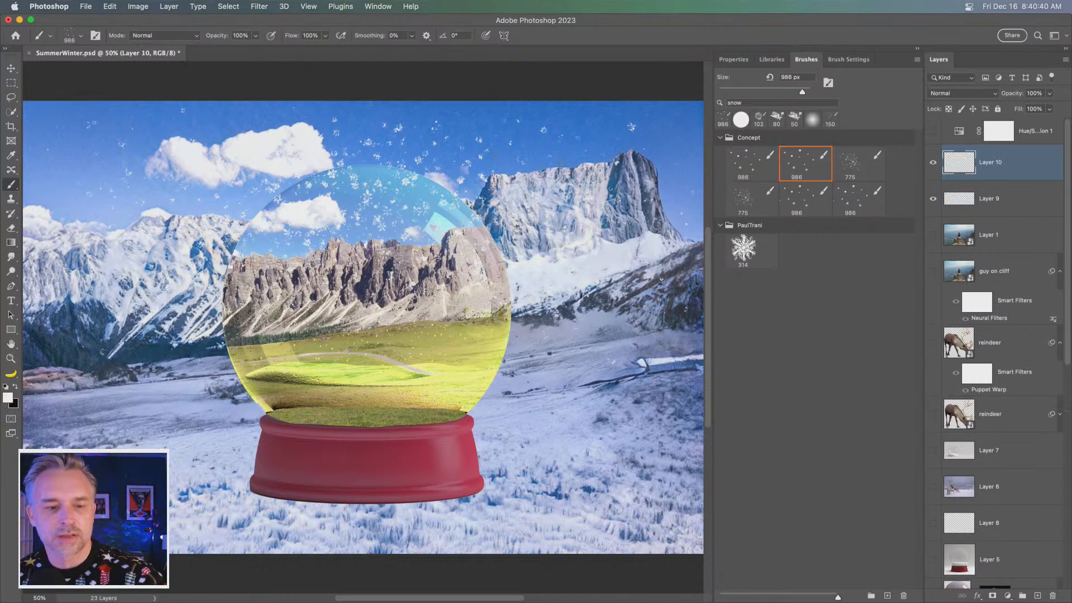
{"action": "left_click_drag", "start_coordinate": [413, 240], "coordinate": [312, 235]}
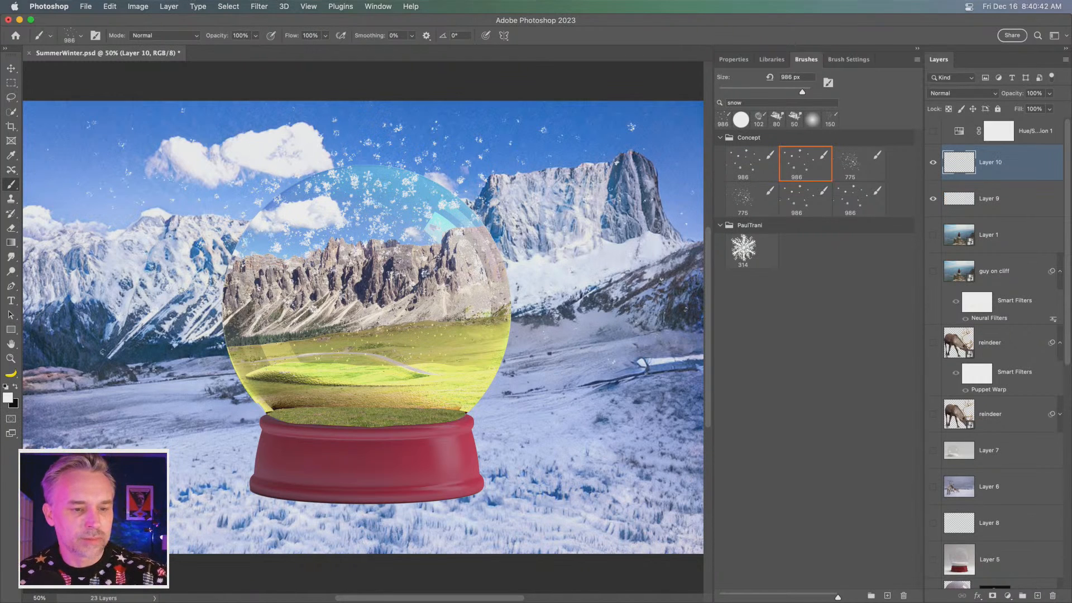
Step: Add a third snow layer and stamp fine snow inside the globe with the two 775 px Concept snow brushes
{"action": "left_click", "coordinate": [1037, 595]}
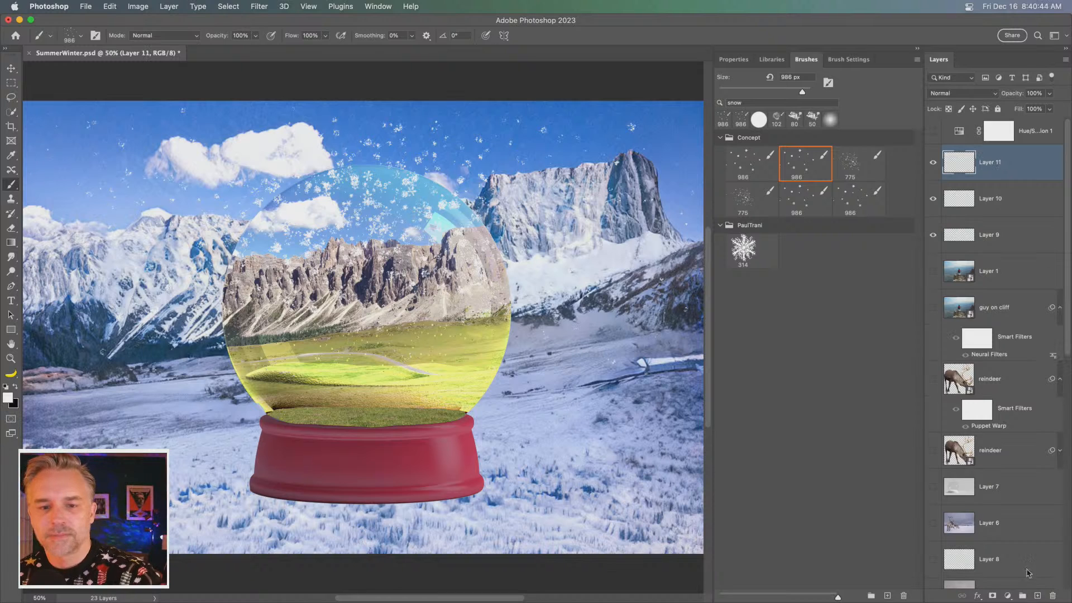
{"action": "left_click", "coordinate": [846, 170]}
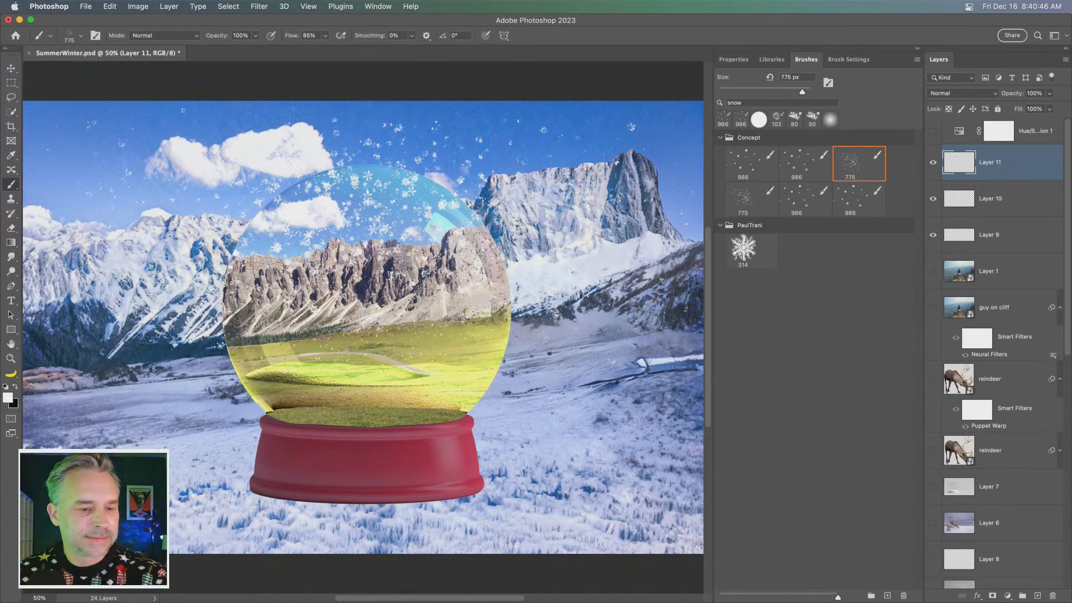
{"action": "left_click", "coordinate": [395, 186]}
{"action": "left_click", "coordinate": [738, 217]}
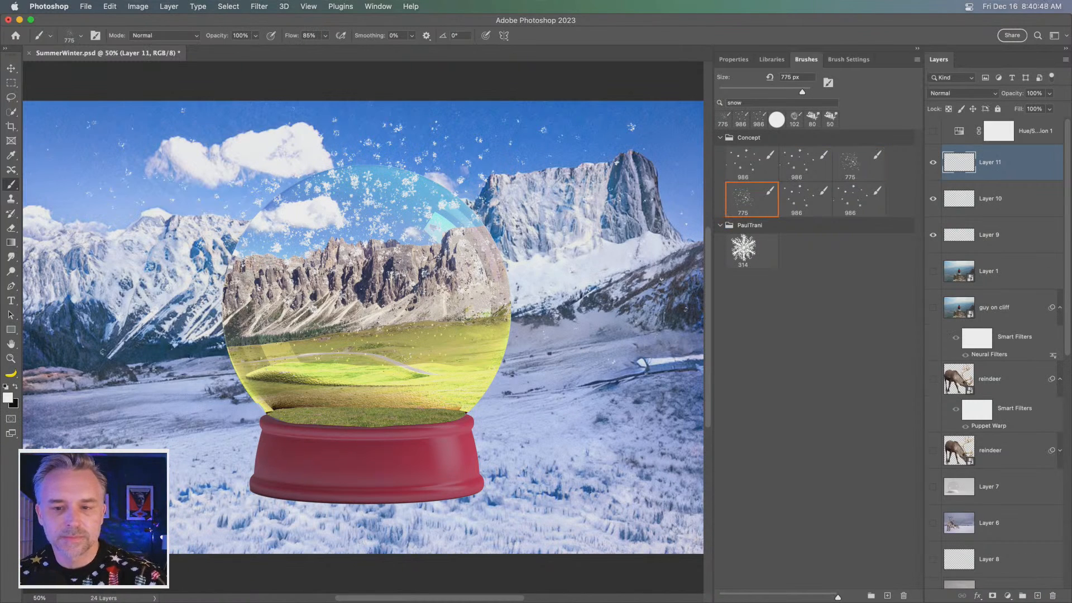
{"action": "left_click", "coordinate": [375, 357]}
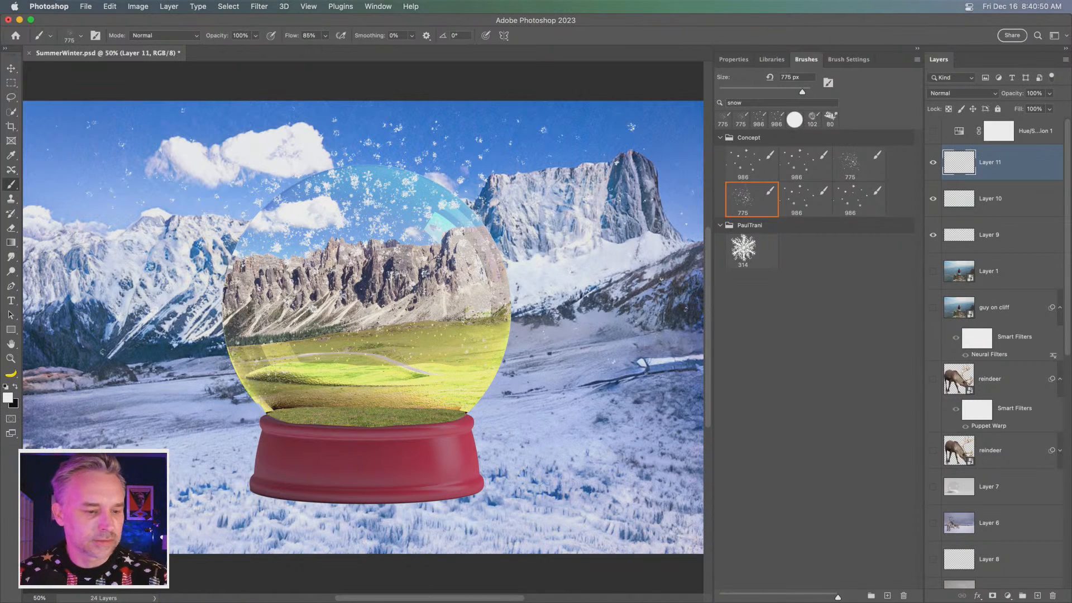
{"action": "left_click", "coordinate": [373, 378]}
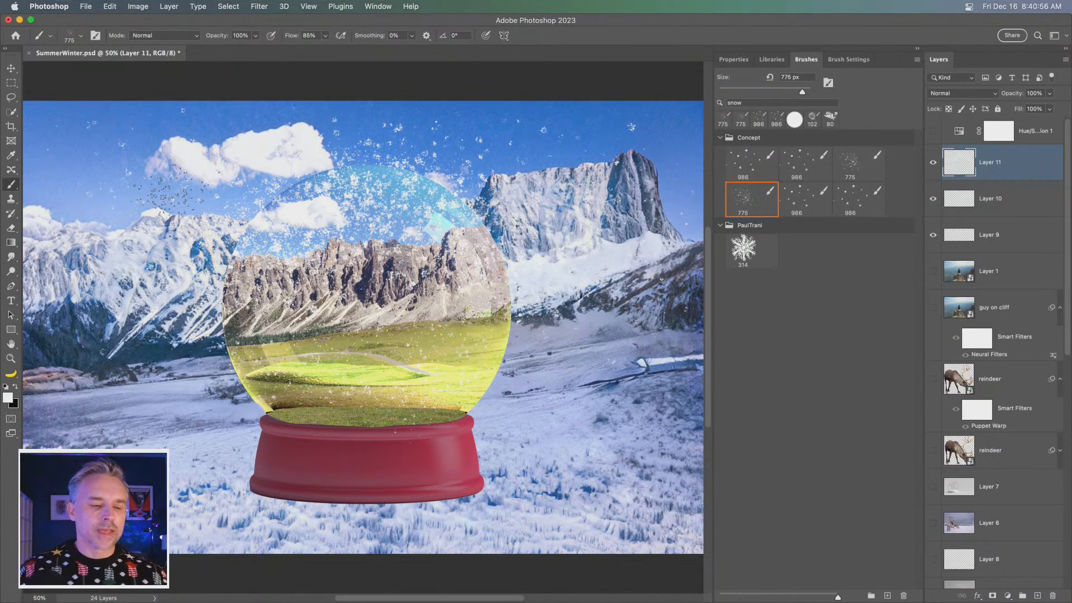
Step: Move Layers 9, 10 and 11 together below Layer 5, directly above the visible multiply globe layer
{"action": "left_click", "coordinate": [996, 239], "text": "shift"}
{"action": "left_click_drag", "start_coordinate": [991, 238], "coordinate": [999, 506]}
{"action": "scroll", "coordinate": [999, 507], "scroll_direction": "down", "scroll_amount": 8}
{"action": "scroll", "coordinate": [980, 438], "scroll_direction": "up", "scroll_amount": 5}
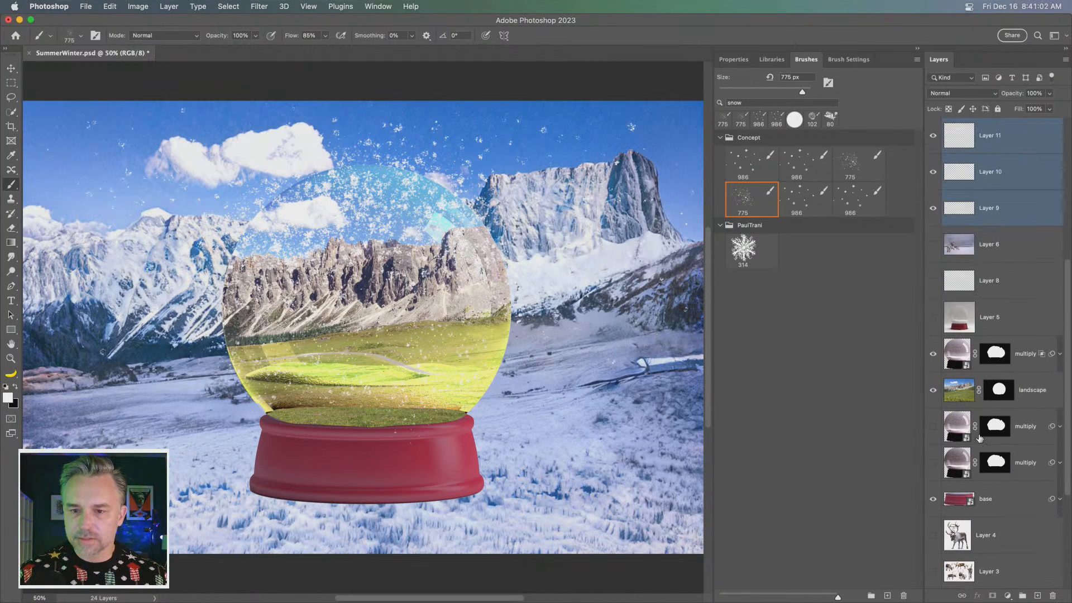
{"action": "scroll", "coordinate": [993, 215], "scroll_direction": "up", "scroll_amount": 1}
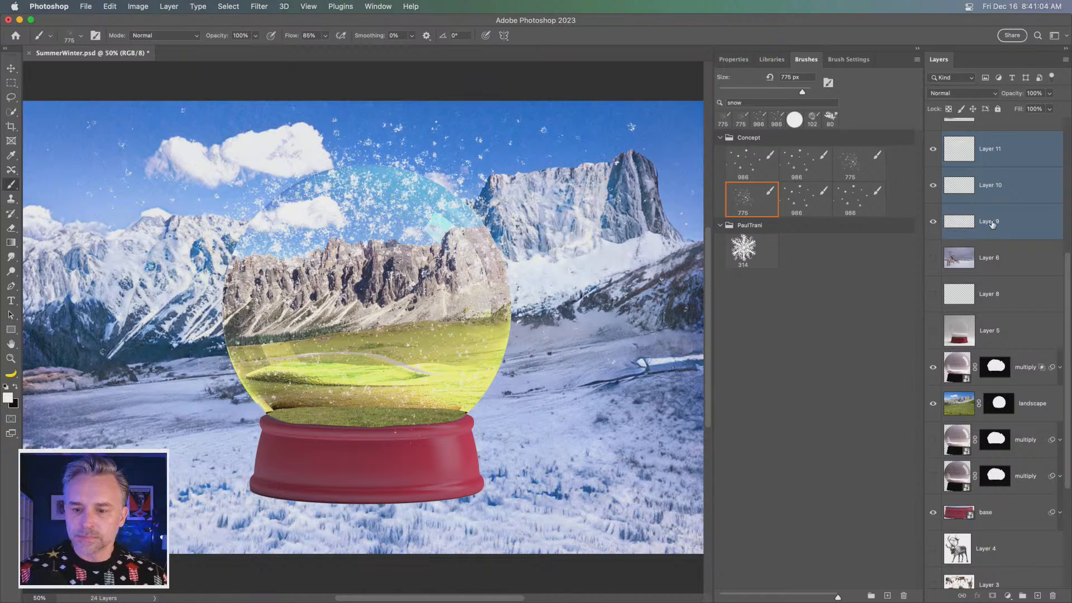
{"action": "left_click_drag", "start_coordinate": [991, 224], "coordinate": [1003, 344]}
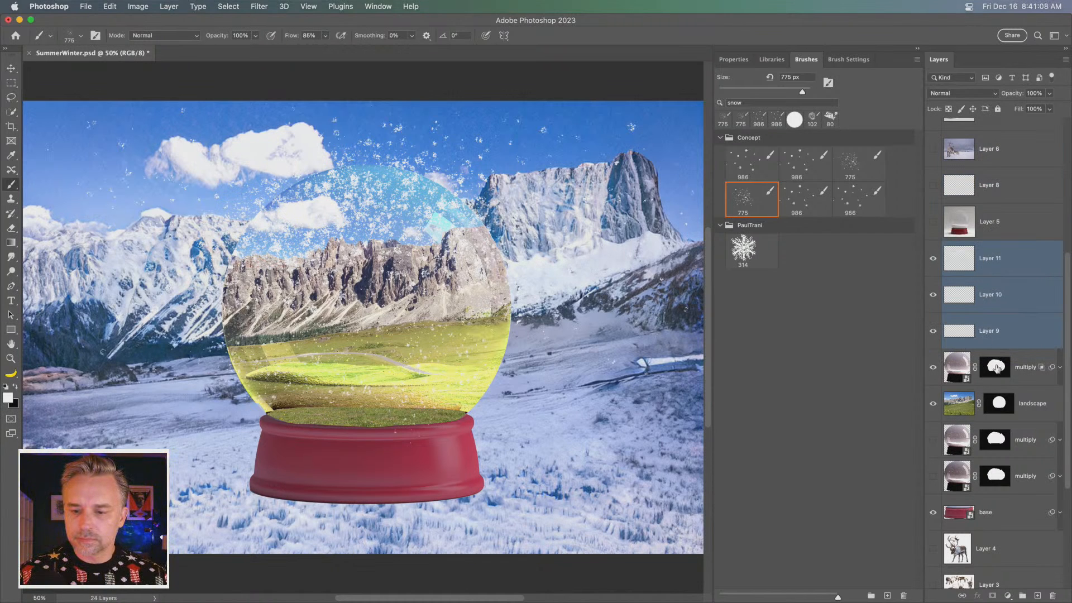
Step: Merge Layers 9, 10 and 11 into a single snow layer and widen the layer list
{"action": "left_click", "coordinate": [1030, 368]}
{"action": "left_click", "coordinate": [1016, 341]}
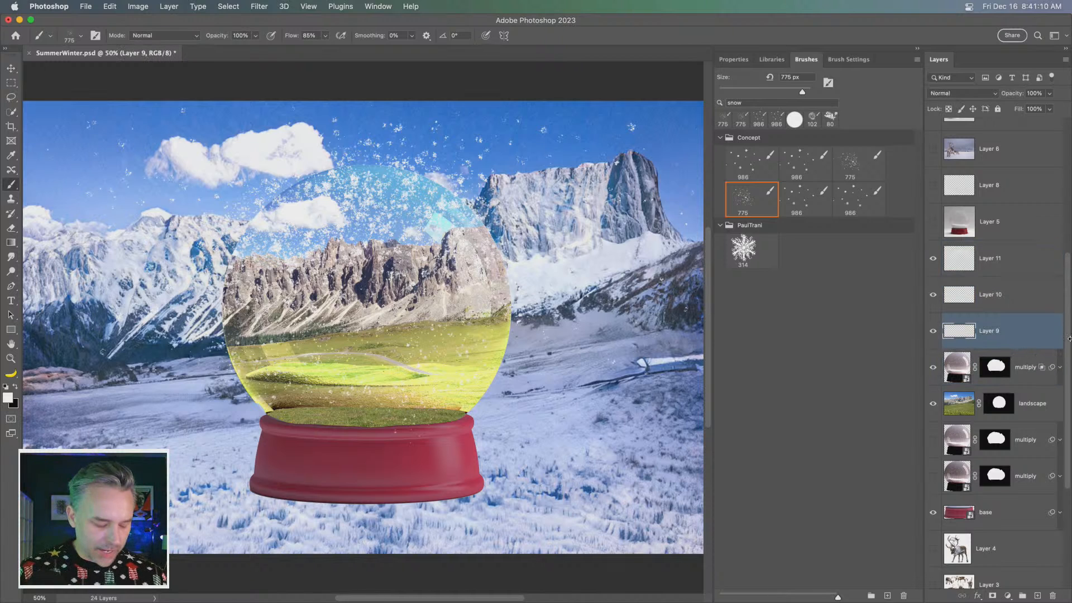
{"action": "left_click", "coordinate": [1004, 264], "text": "shift"}
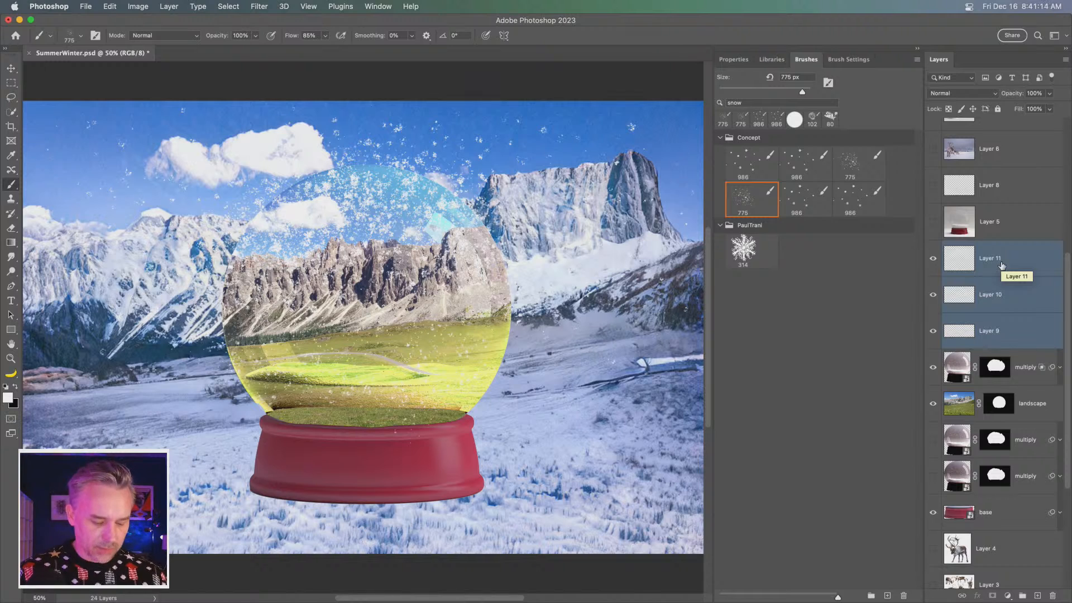
{"action": "right_click", "coordinate": [1002, 265]}
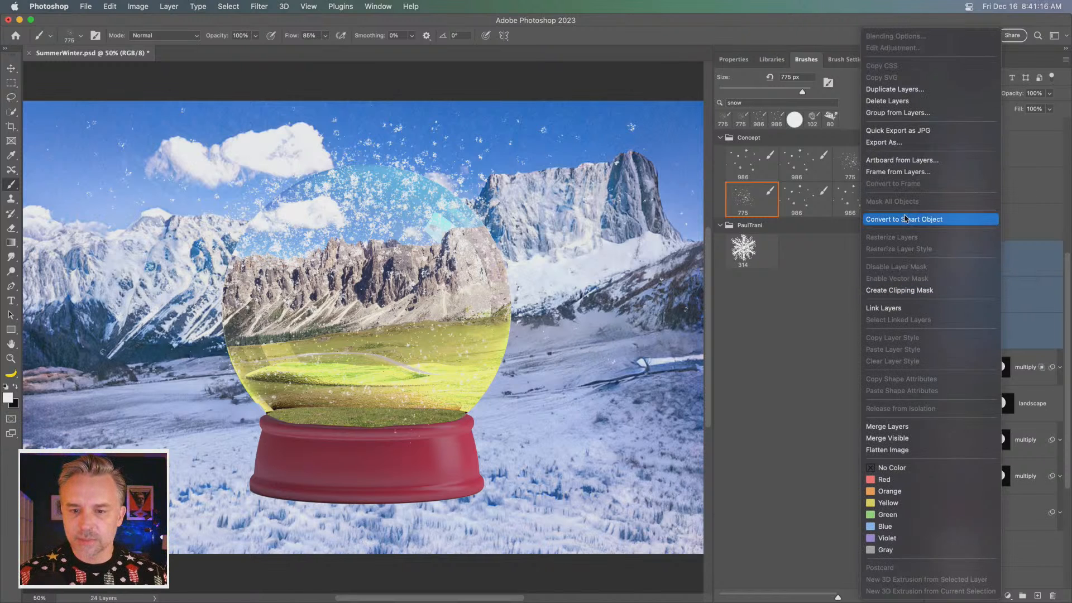
{"action": "left_click", "coordinate": [923, 424]}
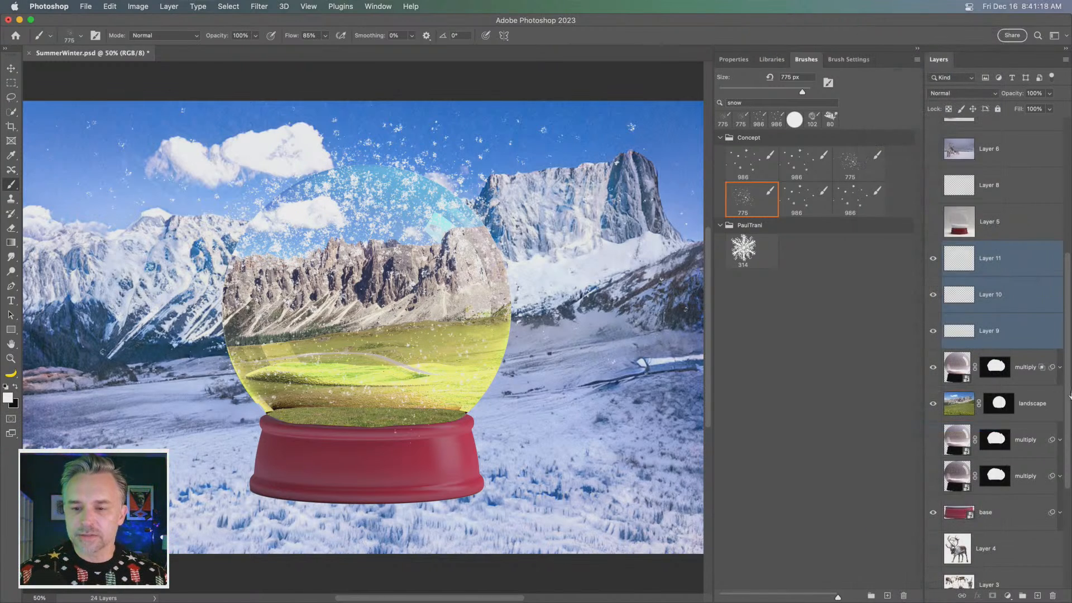
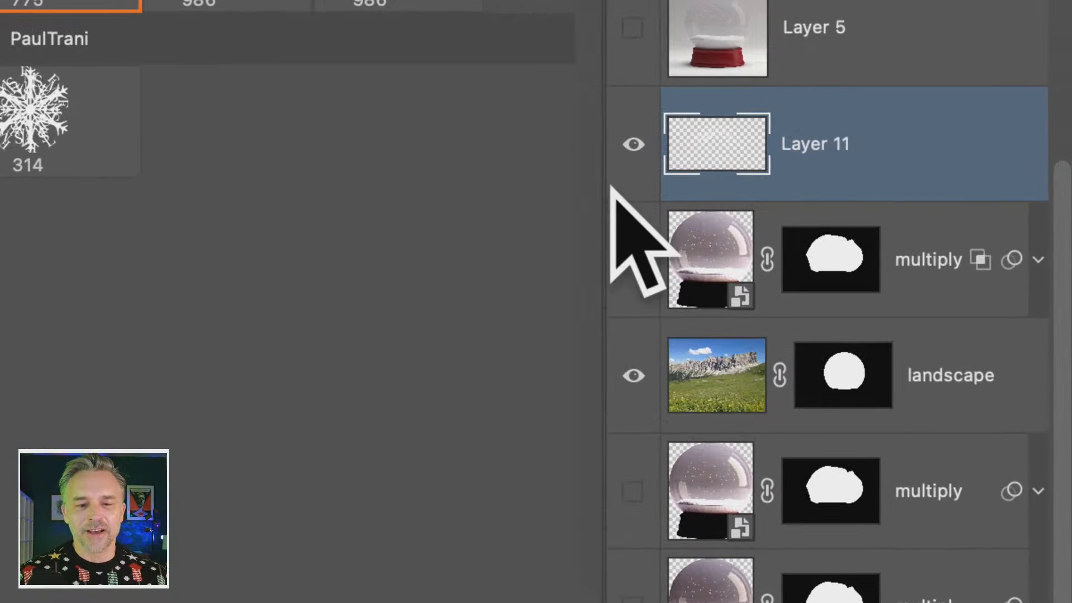
{"action": "left_click_drag", "start_coordinate": [604, 193], "coordinate": [497, 187]}
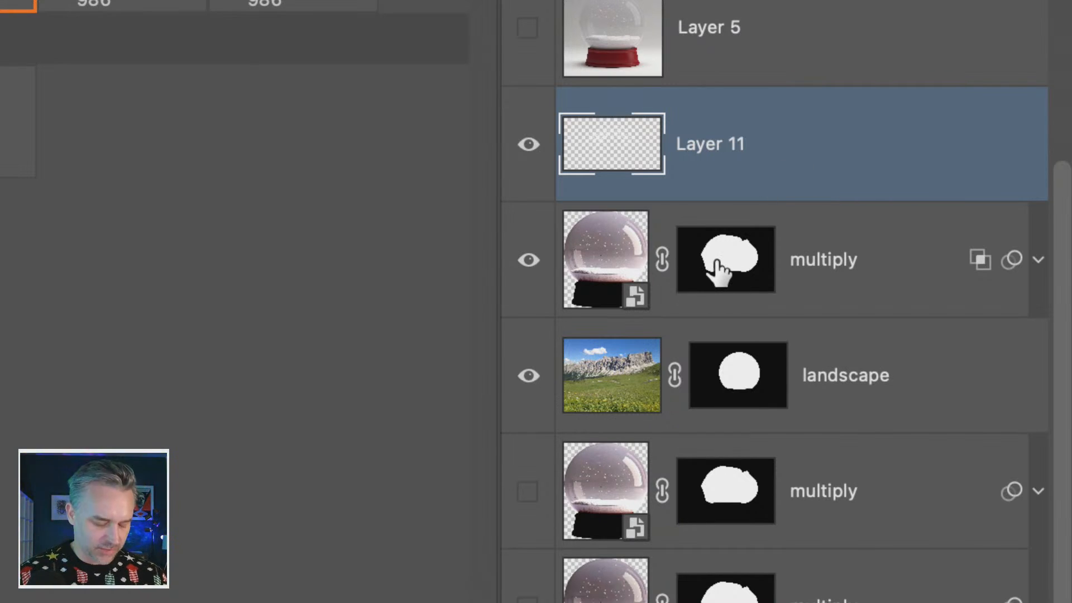
{"action": "left_click_drag", "start_coordinate": [714, 270], "coordinate": [731, 170]}
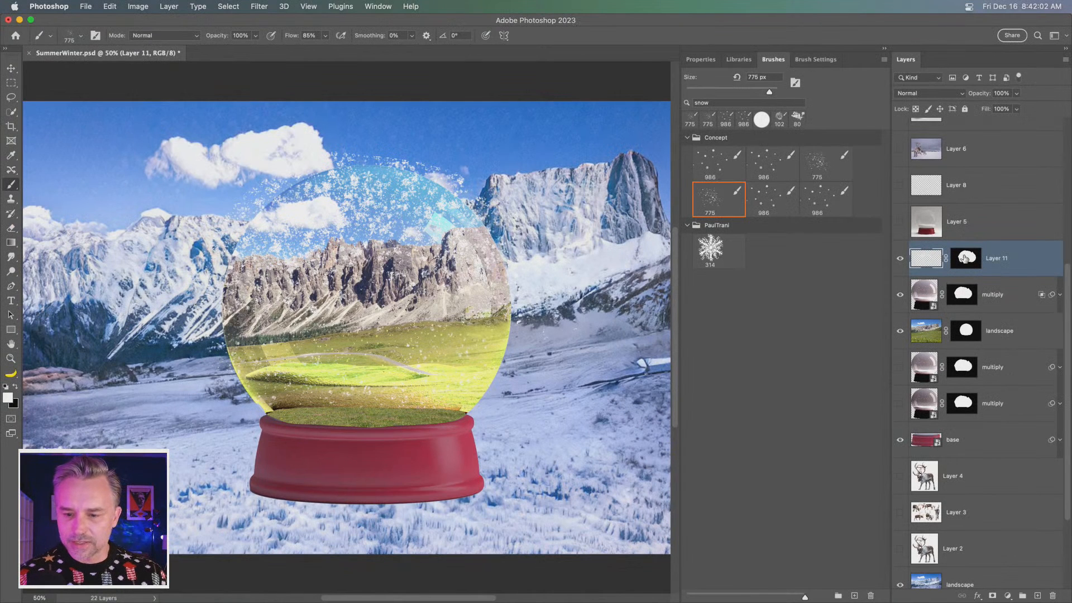
{"action": "right_click", "coordinate": [964, 257]}
{"action": "left_click", "coordinate": [926, 279]}
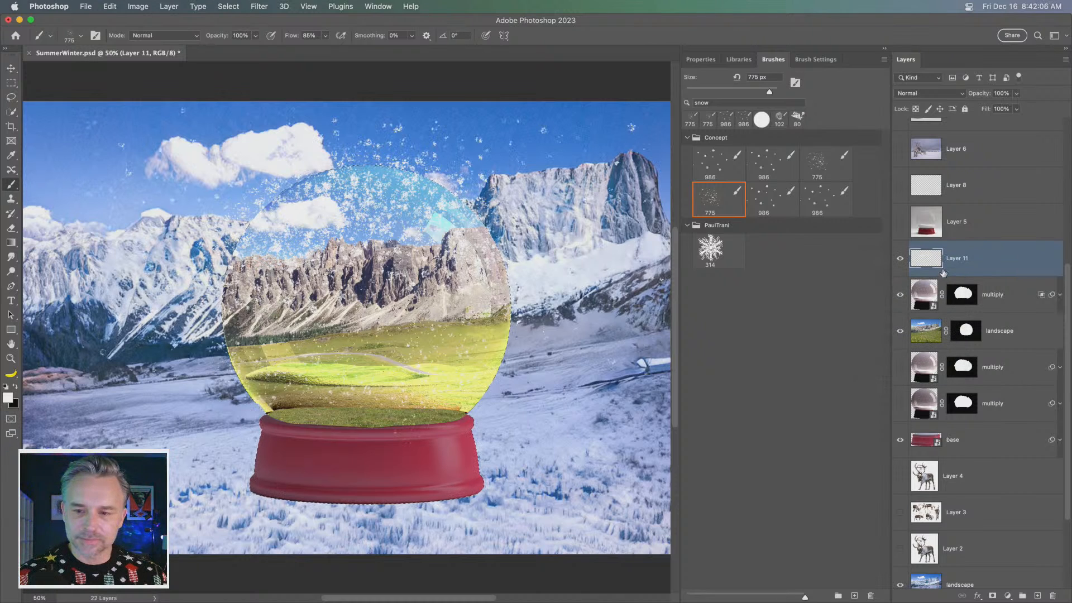
Step: Mask the merged Layer 11 to the outline of the globe and base, and check it by hiding and showing the layer
{"action": "left_click", "coordinate": [992, 595]}
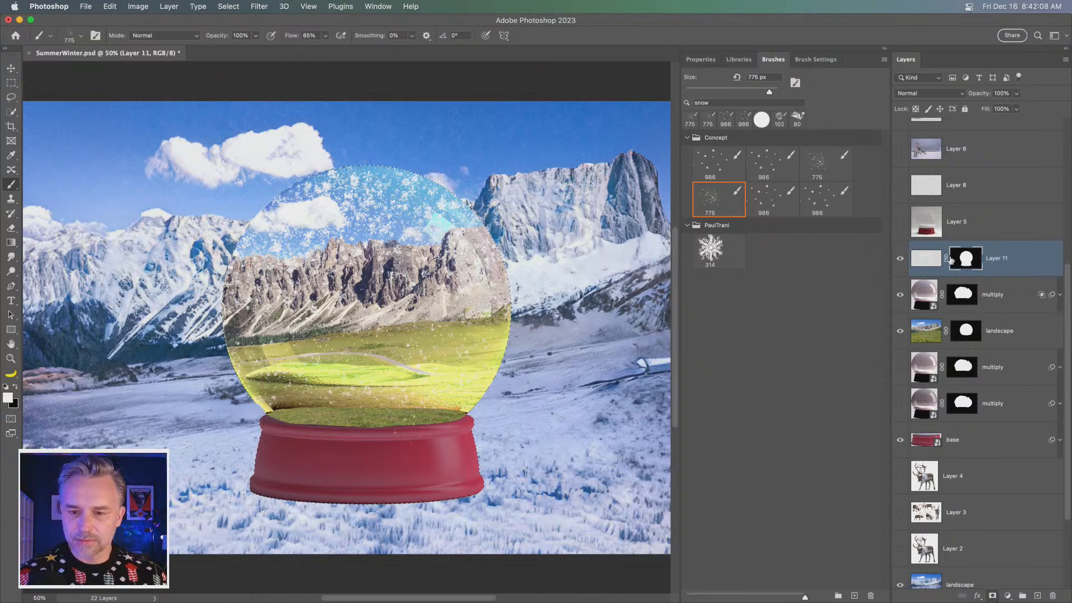
{"action": "left_click", "coordinate": [900, 260]}
{"action": "left_click", "coordinate": [899, 260]}
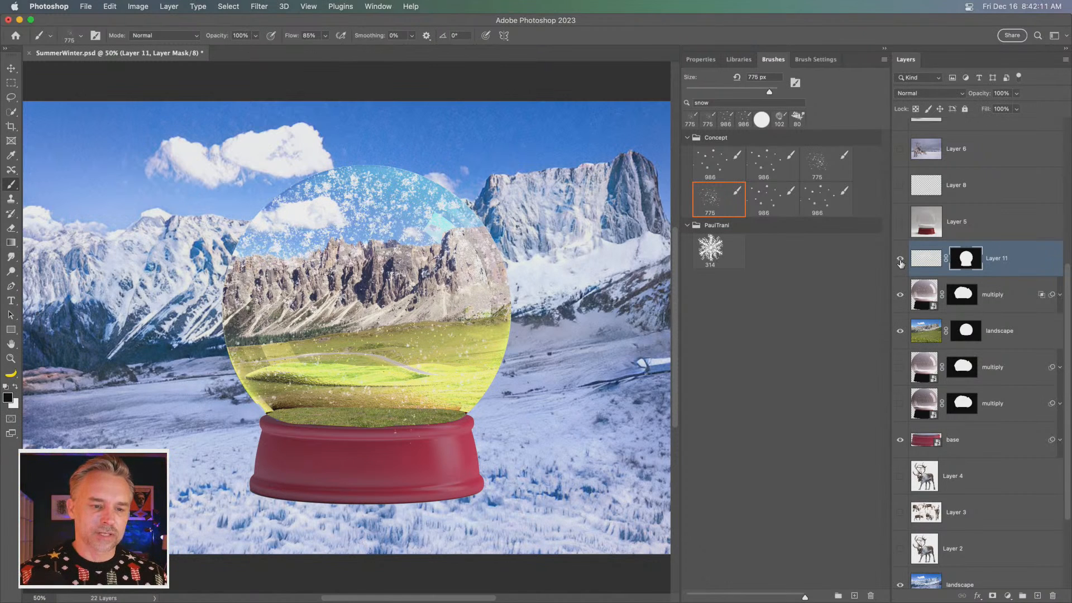
Step: Rename the masked Layer 11 as snow
{"action": "double_click", "coordinate": [995, 259]}
{"action": "type", "text": "show"}
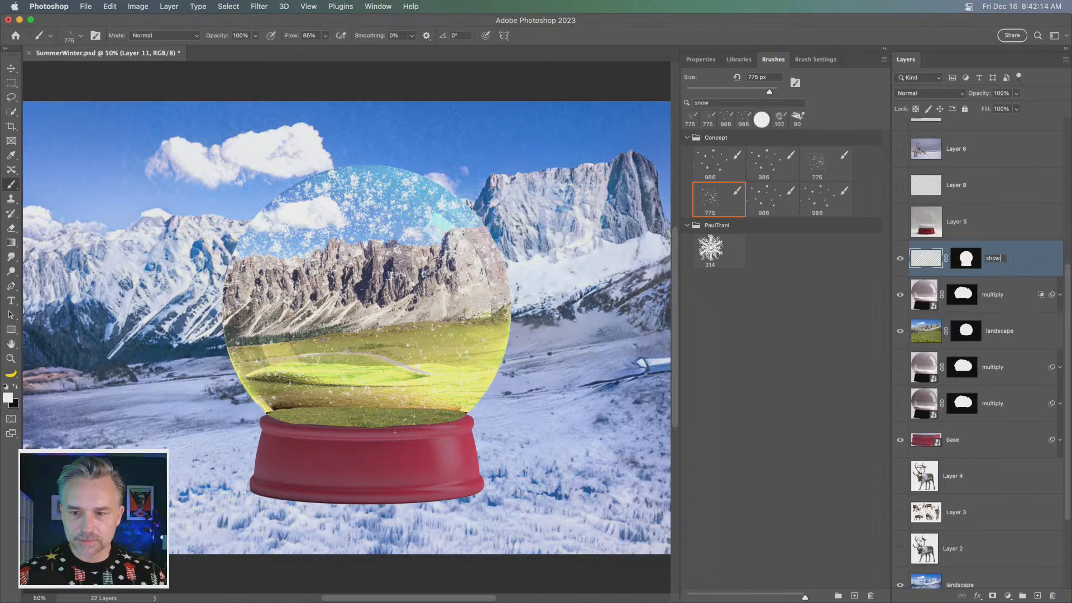
{"action": "key", "text": "Return"}
{"action": "key", "text": "v"}
{"action": "scroll", "coordinate": [972, 184], "scroll_direction": "down", "scroll_amount": 3}
{"action": "scroll", "coordinate": [998, 187], "scroll_direction": "up", "scroll_amount": 3}
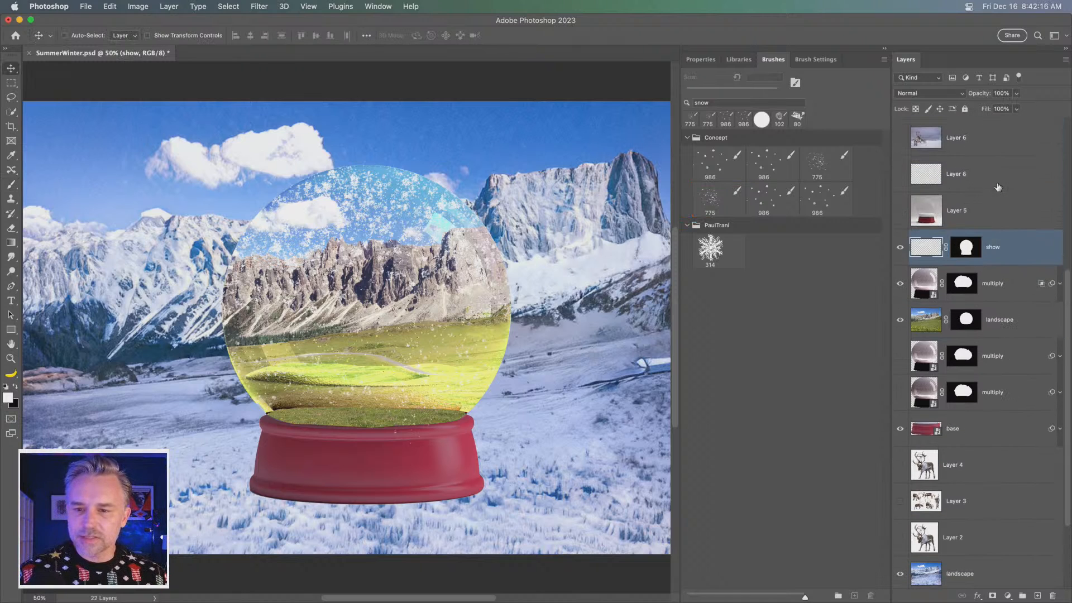
{"action": "double_click", "coordinate": [991, 247]}
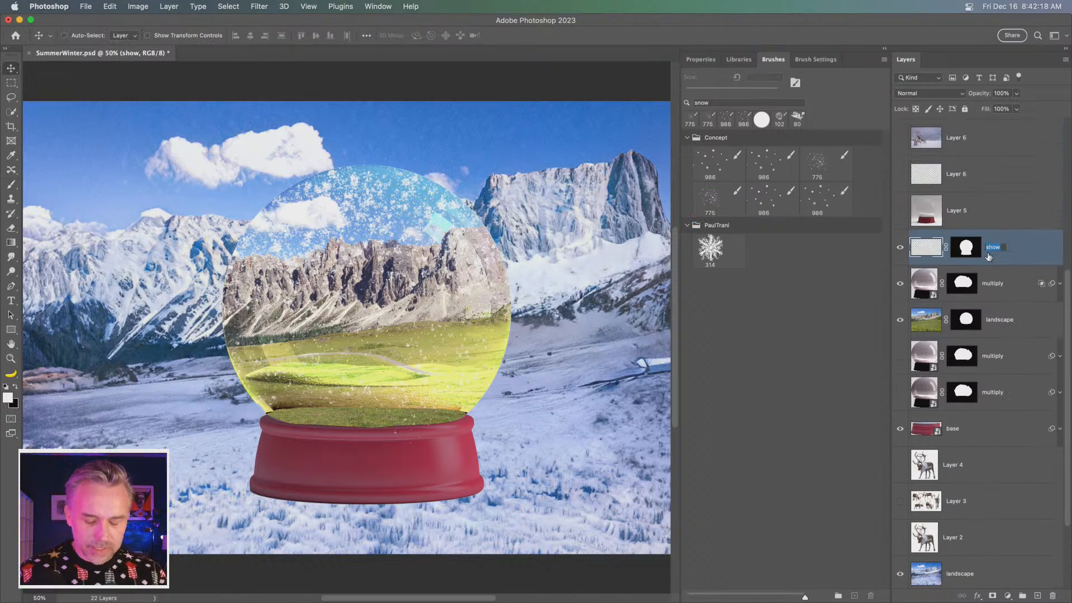
{"action": "type", "text": "s"}
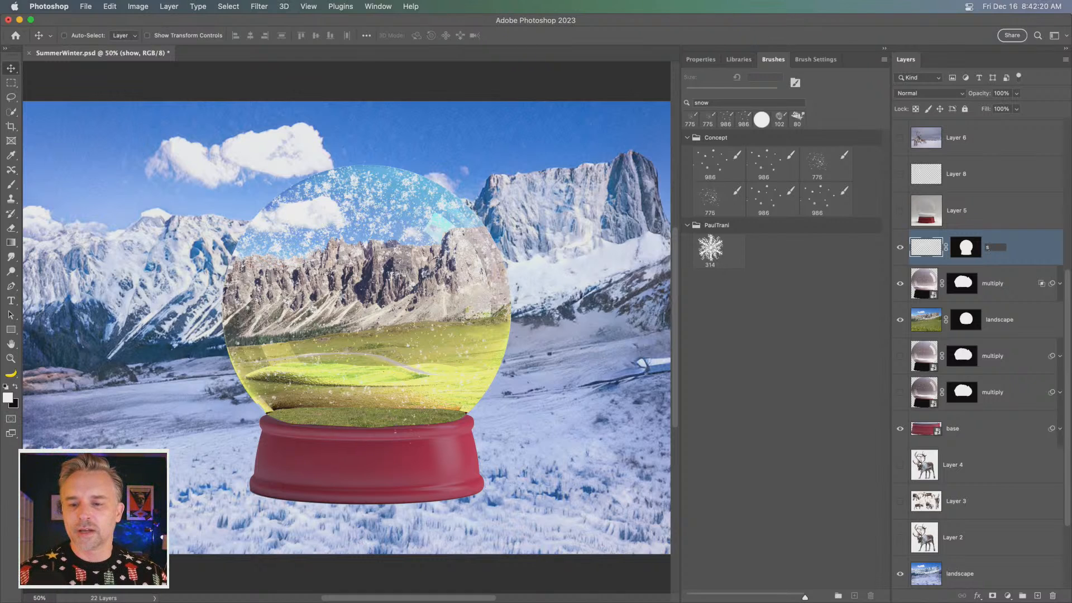
{"action": "type", "text": "now"}
{"action": "key", "text": "Return"}
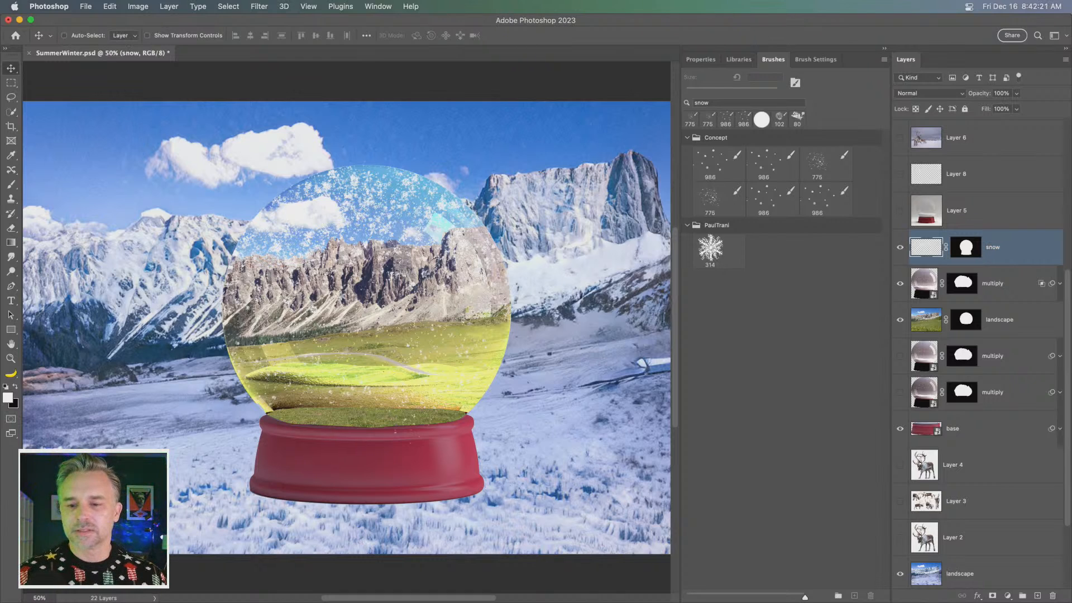
Step: Collapse the brush settings area and inspect the masked snow in the globe at 66.7% zoom
{"action": "left_click", "coordinate": [886, 49]}
{"action": "key", "text": "super"}
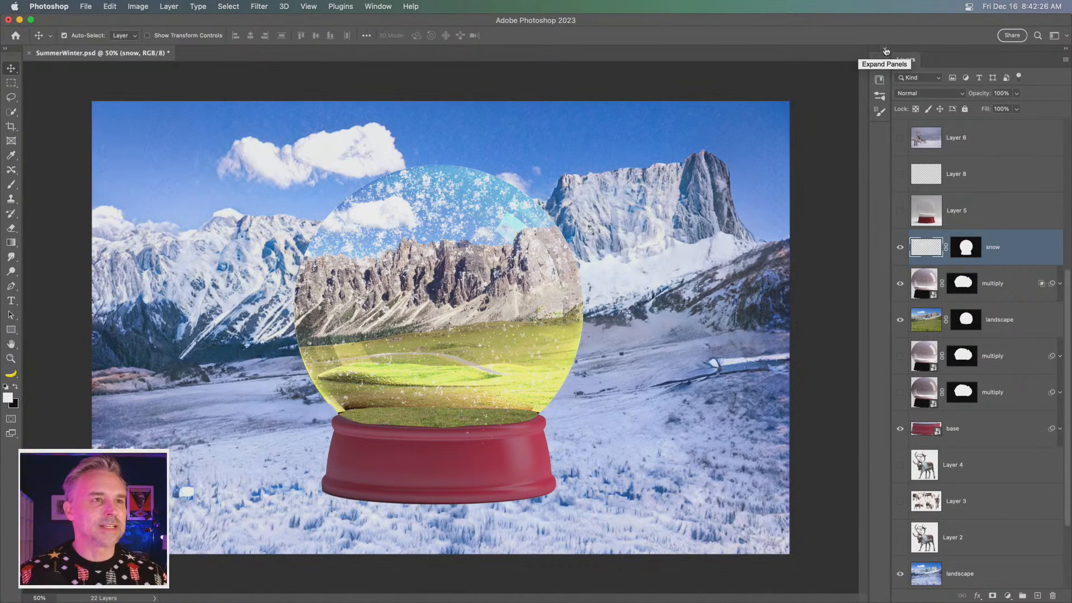
{"action": "key", "text": "super+equal"}
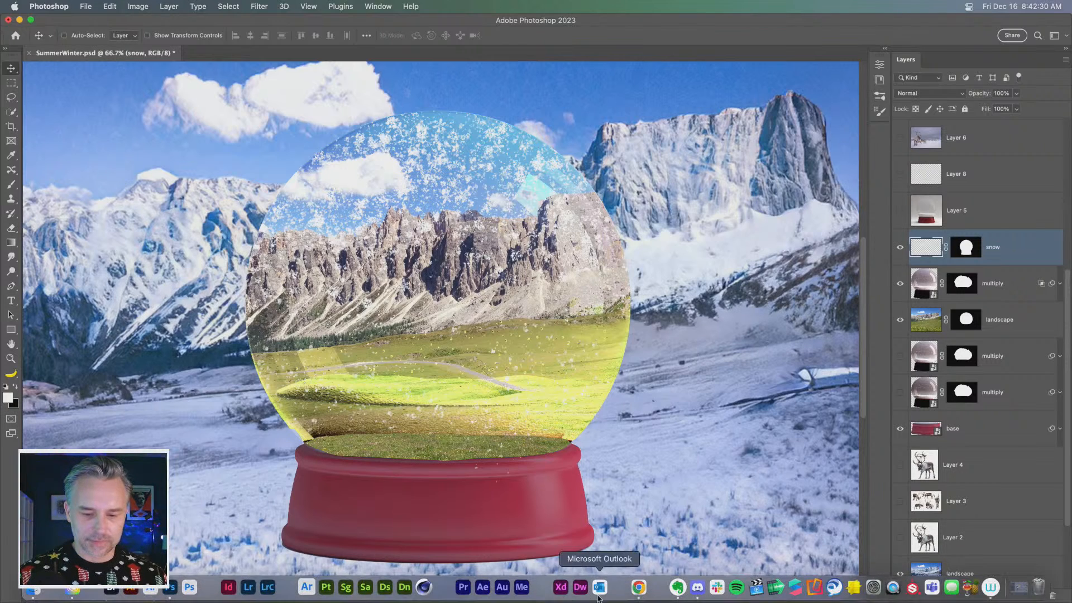
Step: Switch to Chrome and search Adobe Stock images for gnome
{"action": "left_click", "coordinate": [628, 590]}
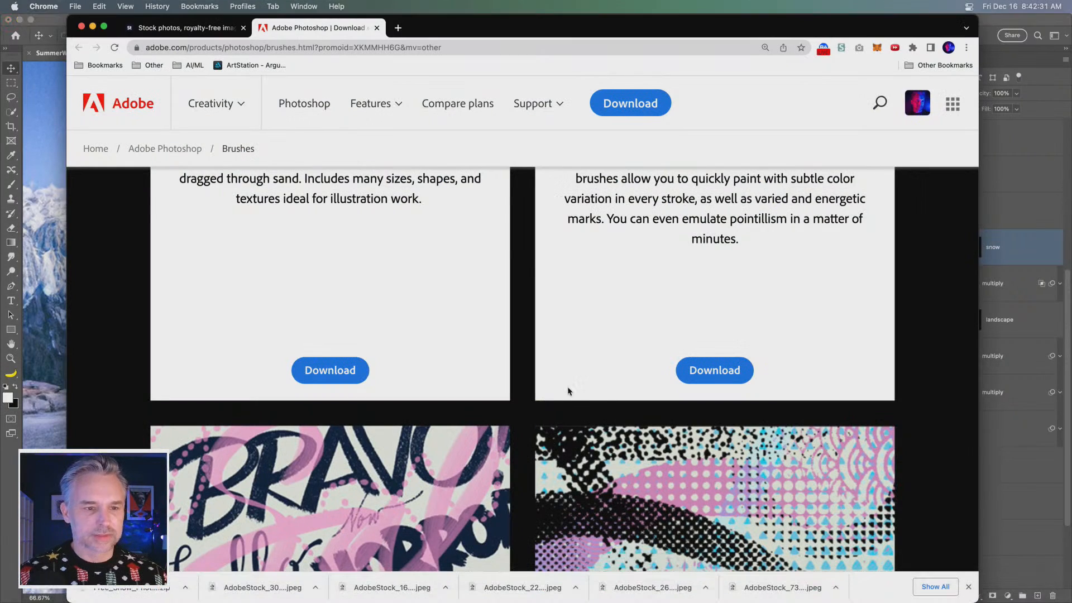
{"action": "left_click", "coordinate": [168, 27]}
{"action": "left_click", "coordinate": [410, 223]}
{"action": "type", "text": "g"}
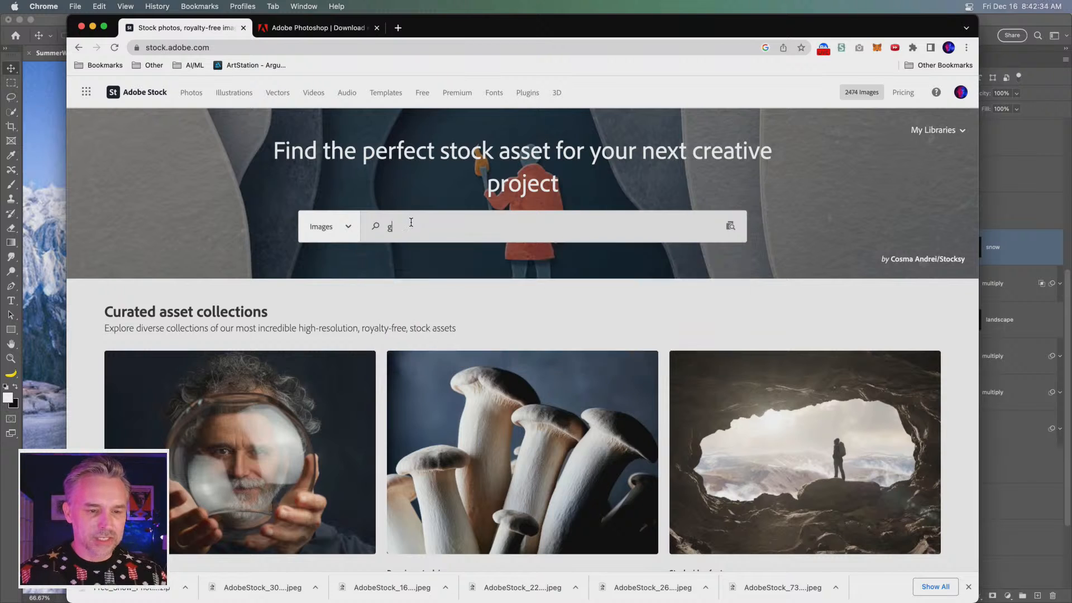
{"action": "type", "text": "nomef"}
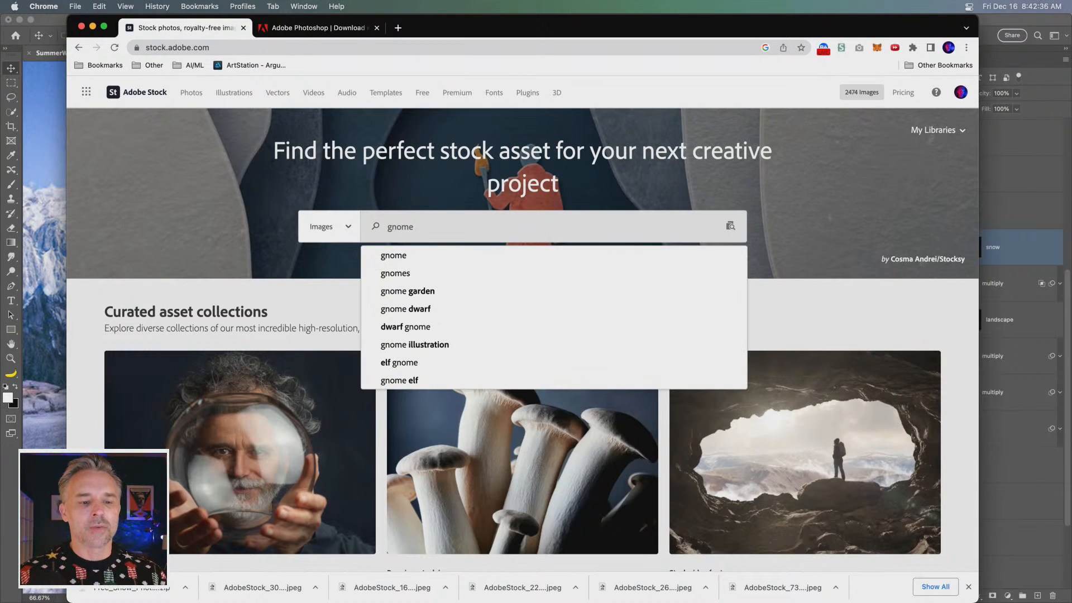
{"action": "key", "text": "Return"}
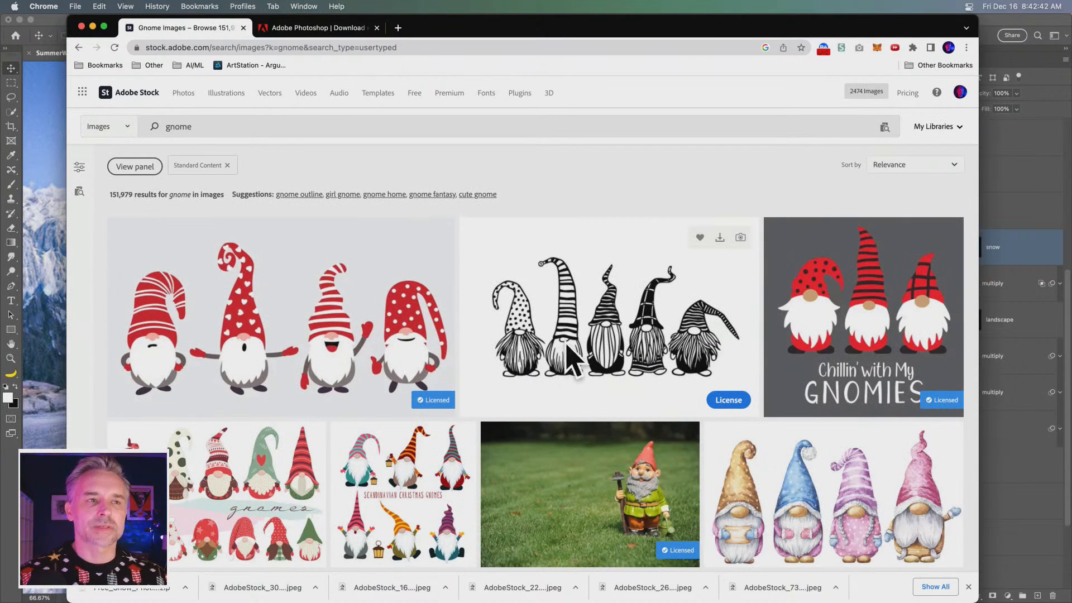
Step: Filter the gnome search results to photos and widen the browser window
{"action": "scroll", "coordinate": [569, 363], "scroll_direction": "down", "scroll_amount": 4}
{"action": "scroll", "coordinate": [84, 173], "scroll_direction": "up", "scroll_amount": 4}
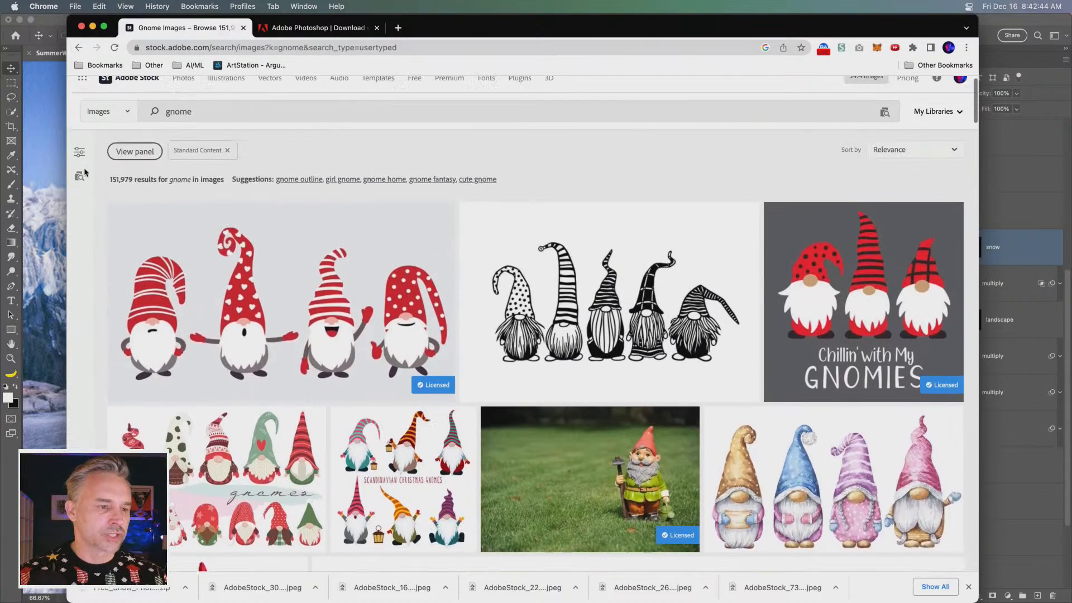
{"action": "left_click", "coordinate": [80, 167]}
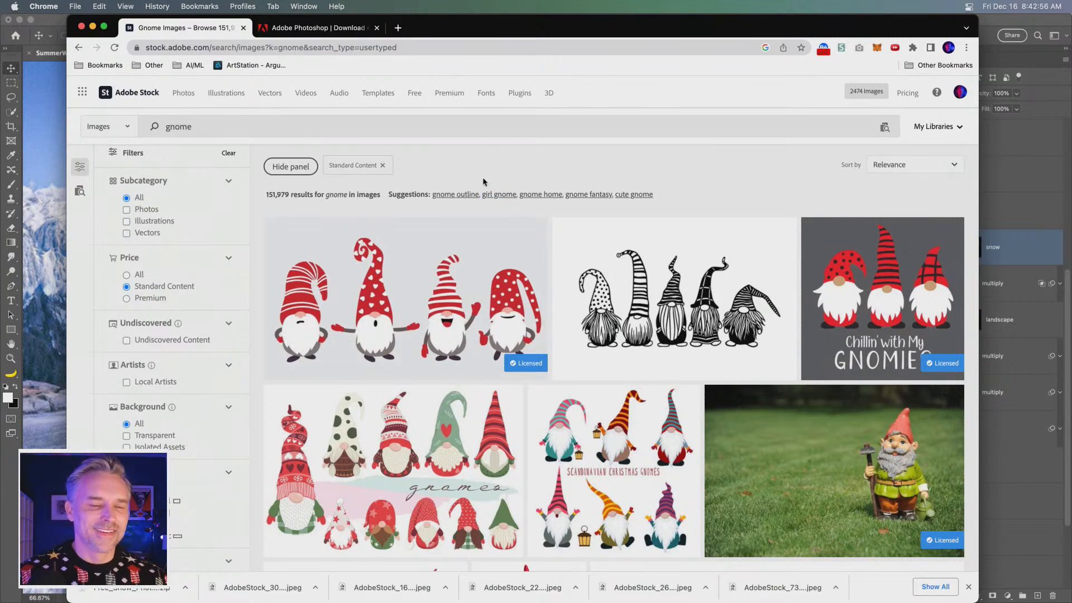
{"action": "left_click", "coordinate": [126, 211]}
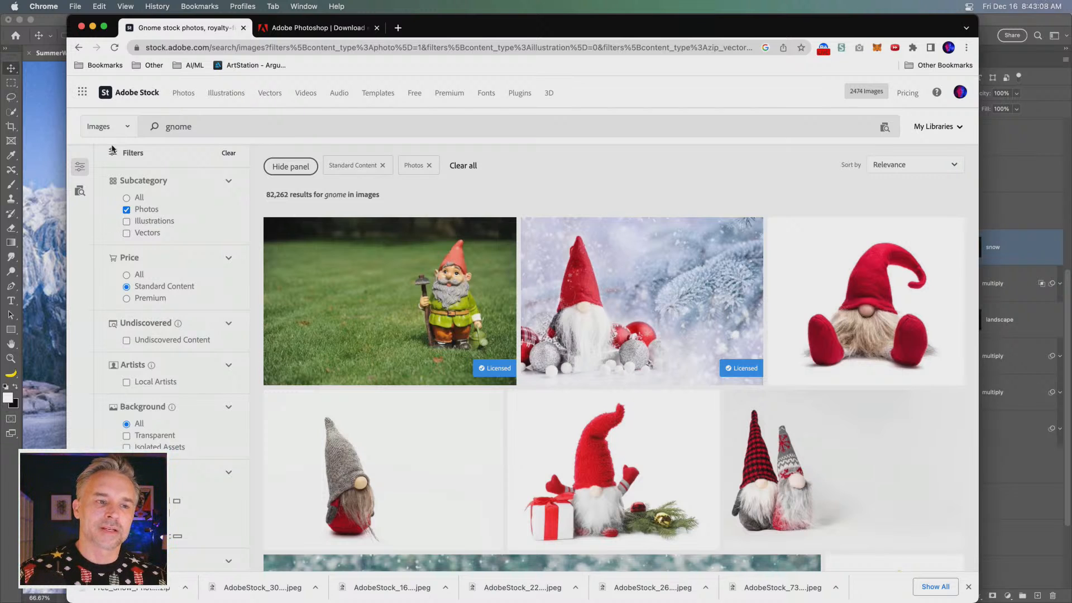
{"action": "left_click_drag", "start_coordinate": [71, 18], "coordinate": [5, 6]}
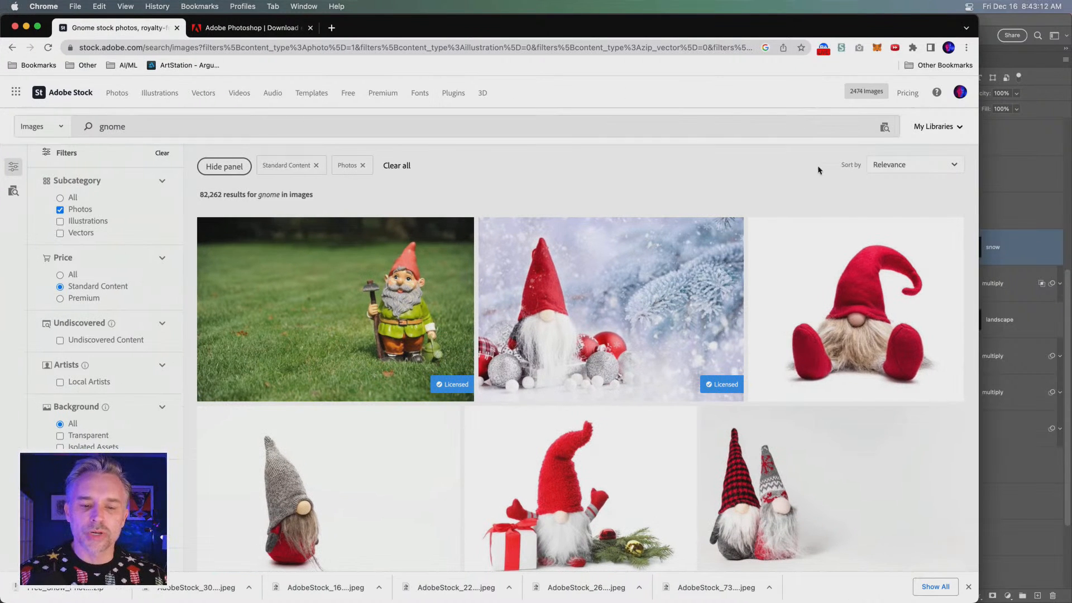
Step: Find the photo of the garden gnome lounging in a chair on grass and download its preview
{"action": "scroll", "coordinate": [795, 175], "scroll_direction": "down", "scroll_amount": 10}
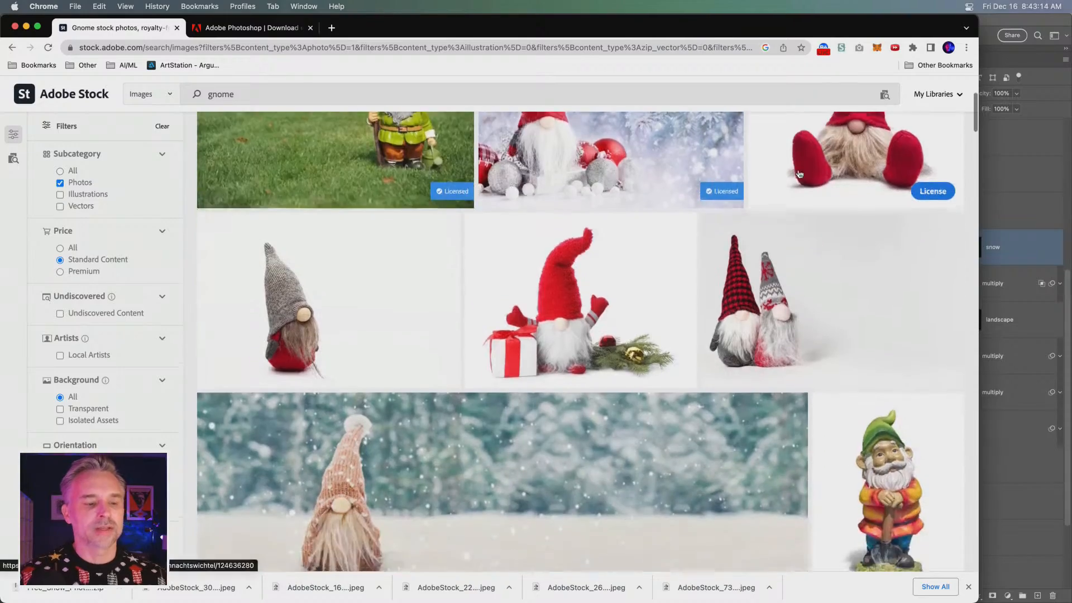
{"action": "scroll", "coordinate": [801, 173], "scroll_direction": "down", "scroll_amount": 5}
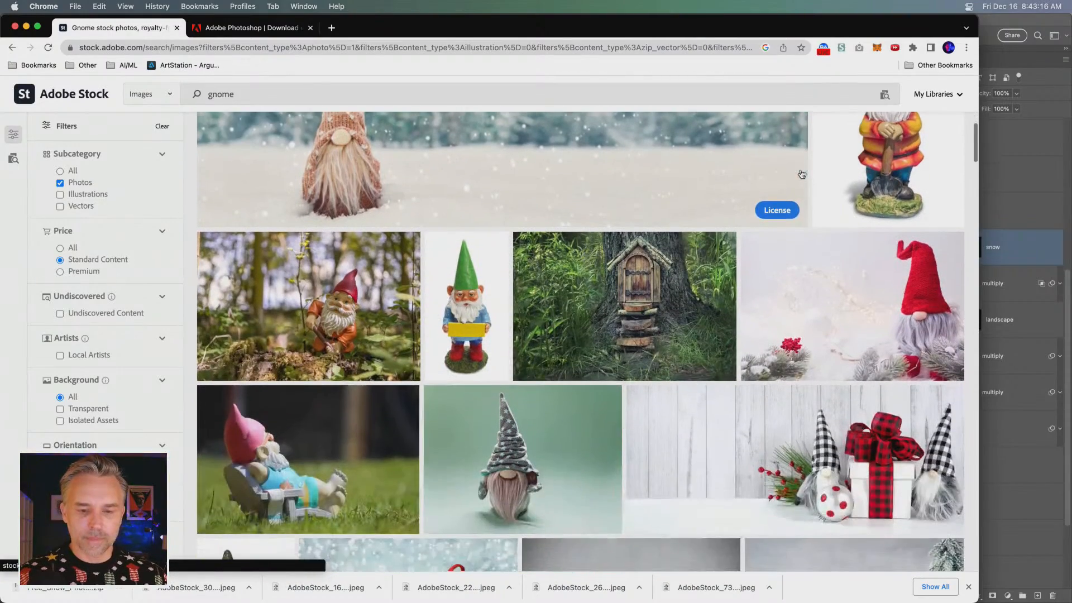
{"action": "scroll", "coordinate": [644, 318], "scroll_direction": "down", "scroll_amount": 3}
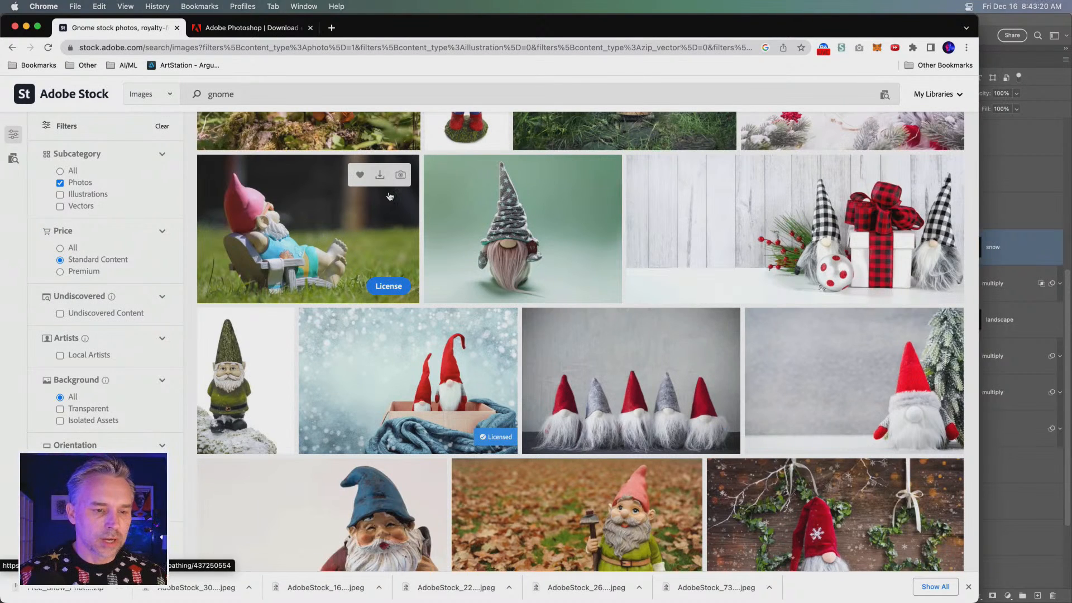
{"action": "left_click", "coordinate": [379, 176]}
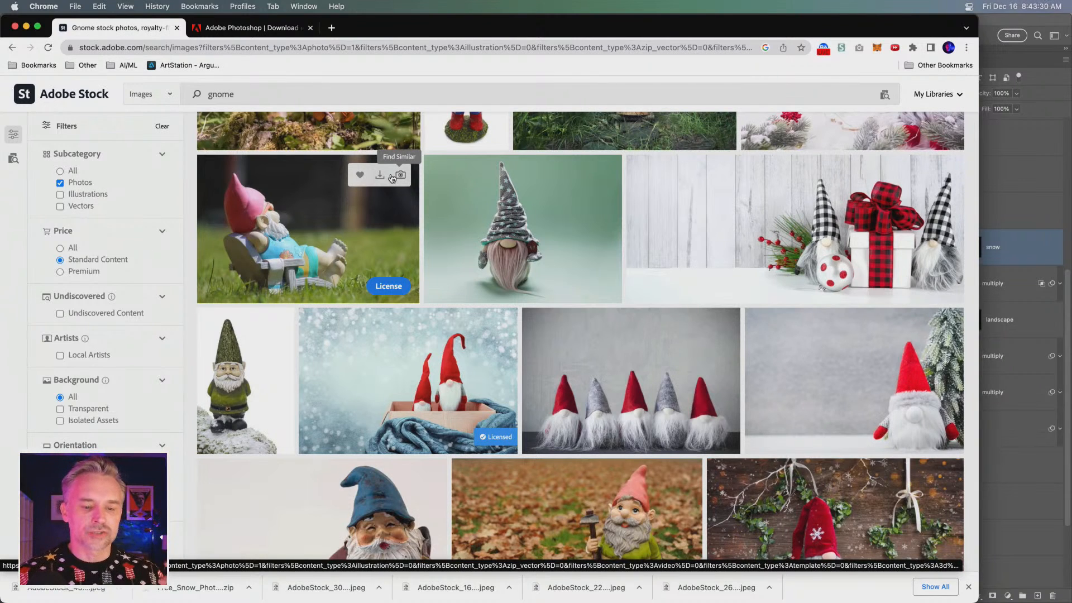
Step: License the lounging garden gnome photo with the Standard License
{"action": "scroll", "coordinate": [545, 308], "scroll_direction": "down", "scroll_amount": 5}
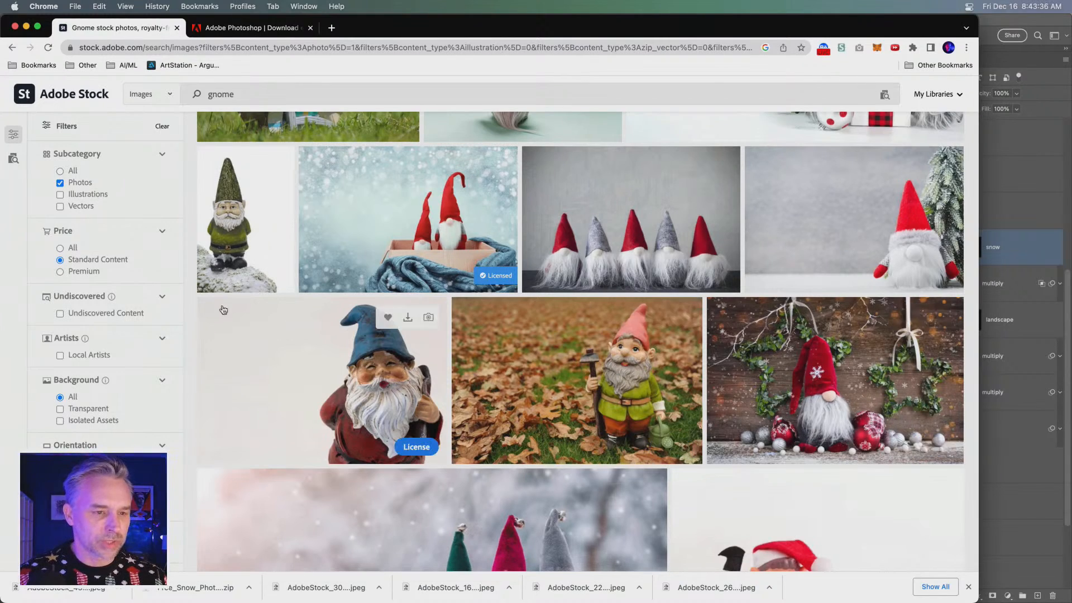
{"action": "scroll", "coordinate": [335, 312], "scroll_direction": "up", "scroll_amount": 4}
{"action": "left_click", "coordinate": [388, 313]}
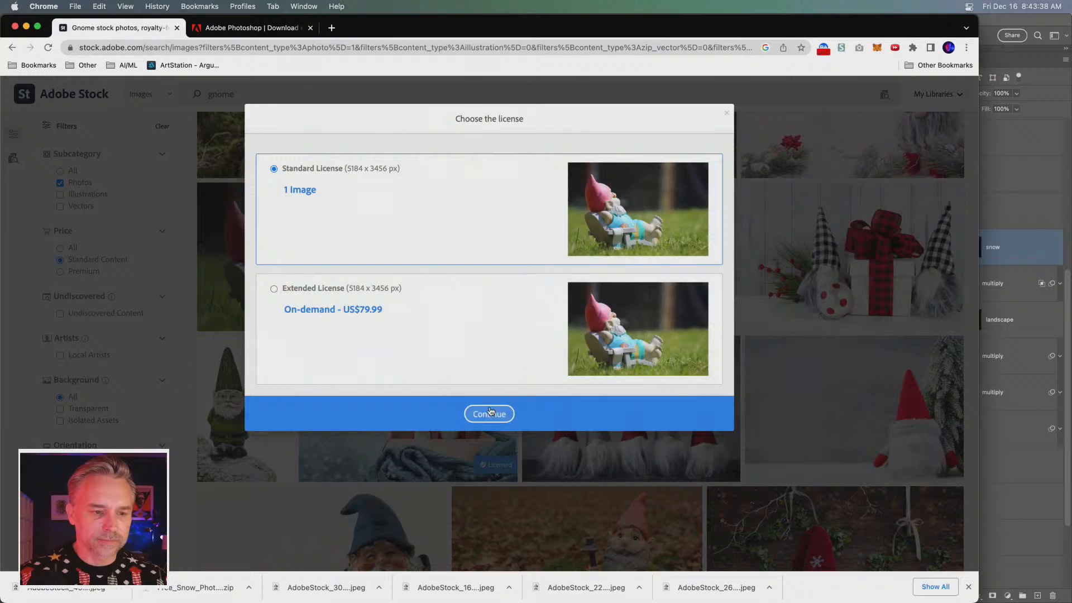
{"action": "left_click", "coordinate": [487, 414]}
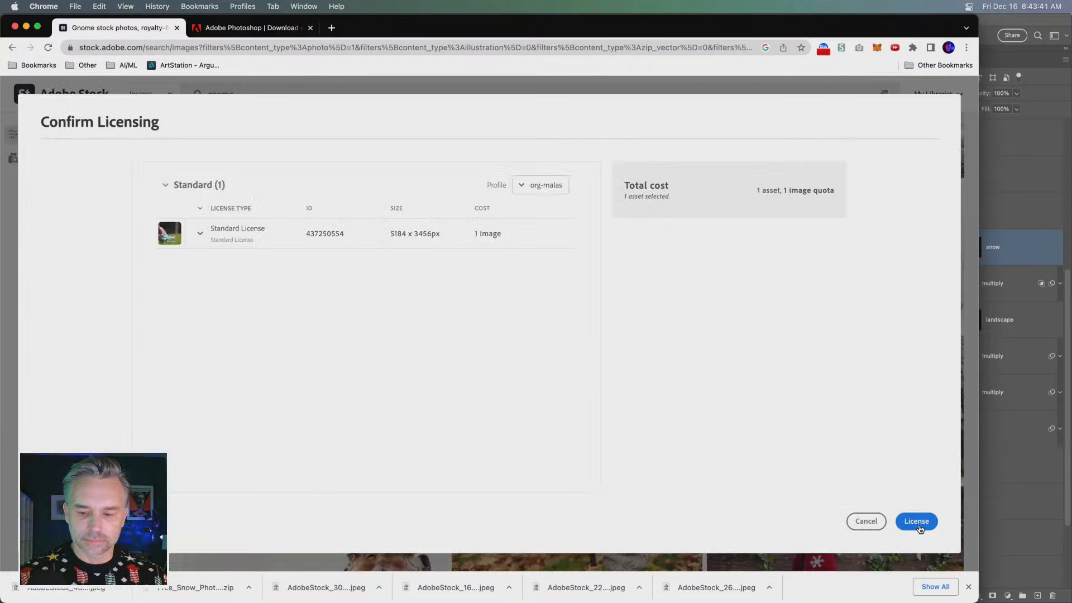
{"action": "left_click", "coordinate": [916, 521]}
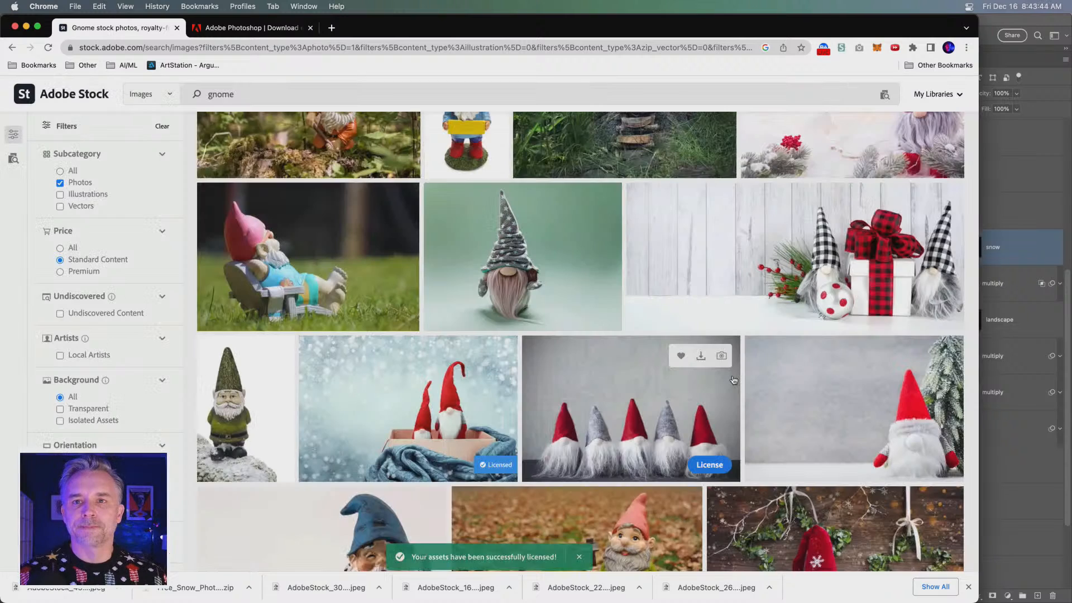
{"action": "scroll", "coordinate": [733, 381], "scroll_direction": "down", "scroll_amount": 3}
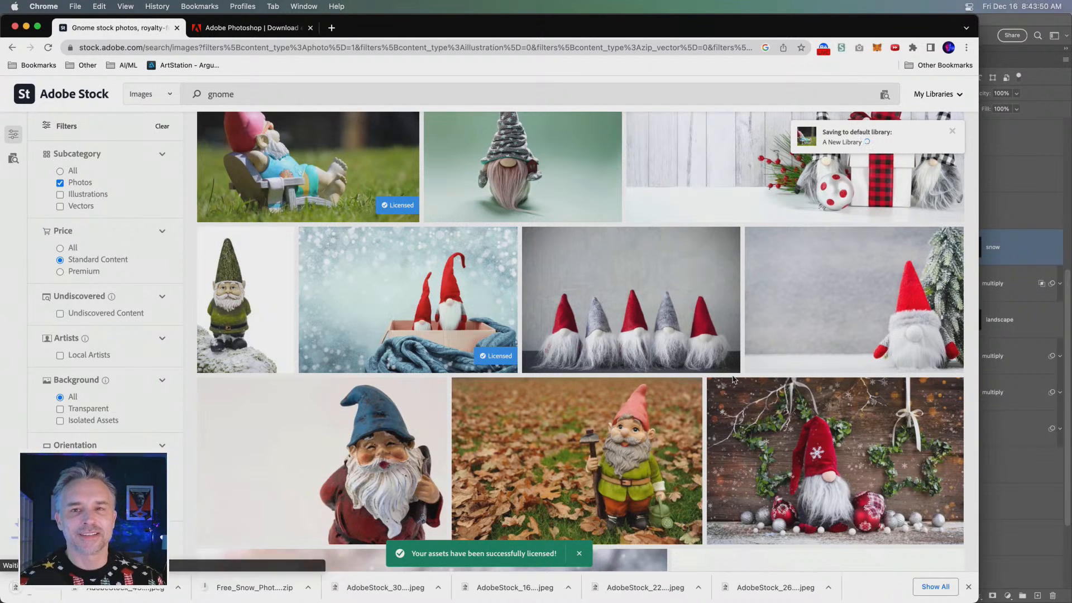
{"action": "mouse_move", "coordinate": [739, 374]}
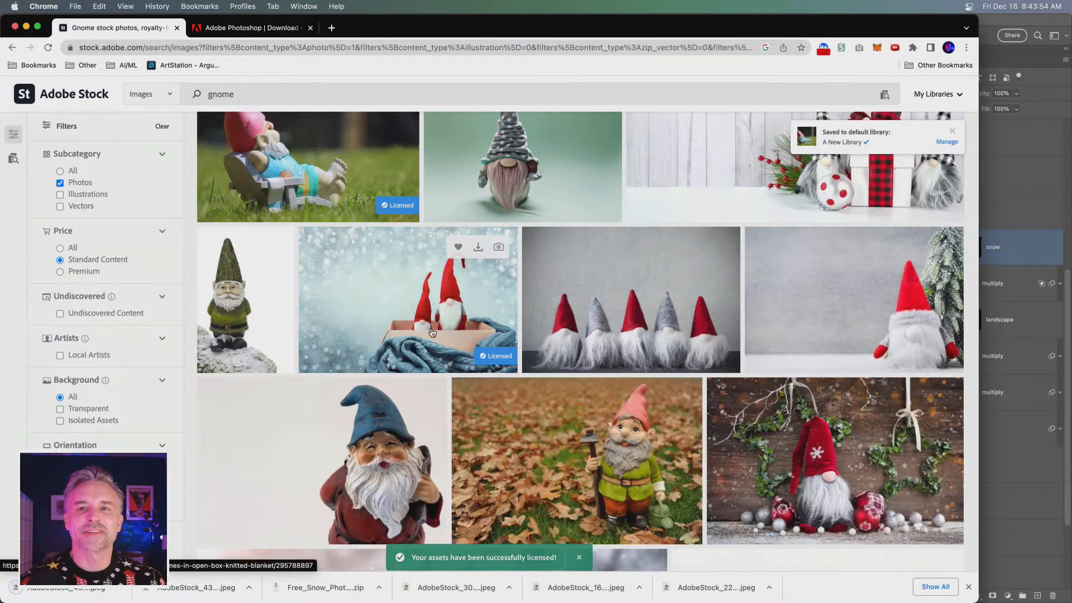
Step: License the photo of the red-hatted gnome among baubles and ivy stars with the Standard License
{"action": "scroll", "coordinate": [687, 479], "scroll_direction": "down", "scroll_amount": 2}
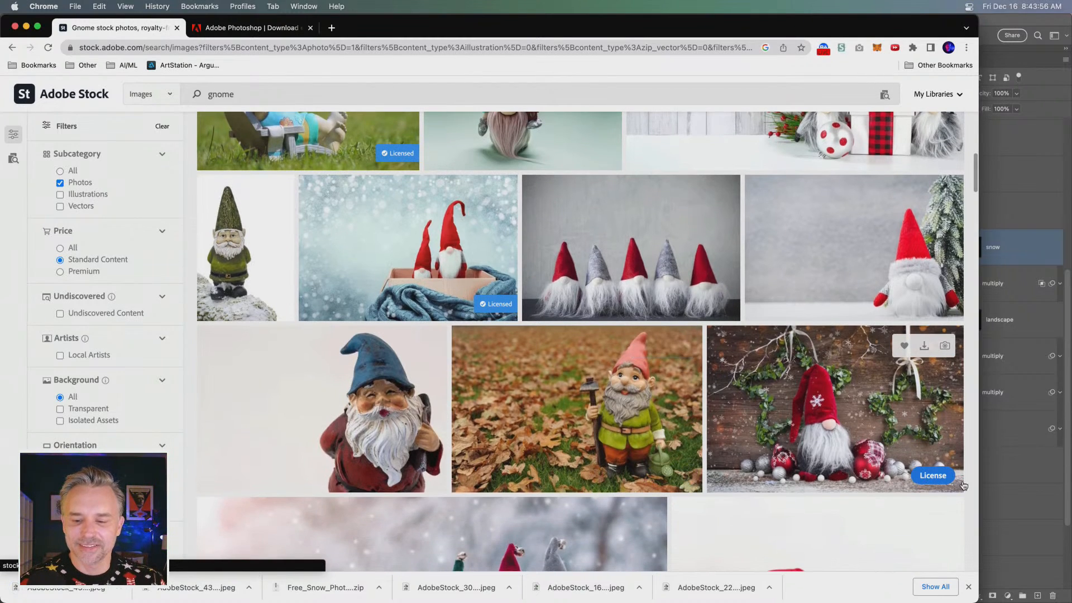
{"action": "left_click", "coordinate": [932, 476]}
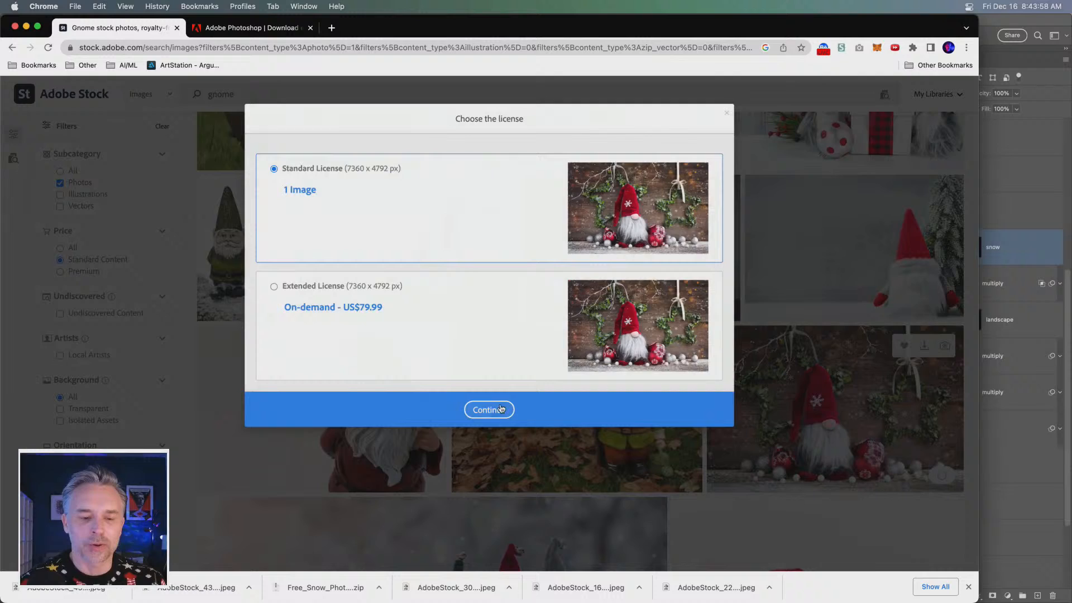
{"action": "left_click", "coordinate": [501, 409]}
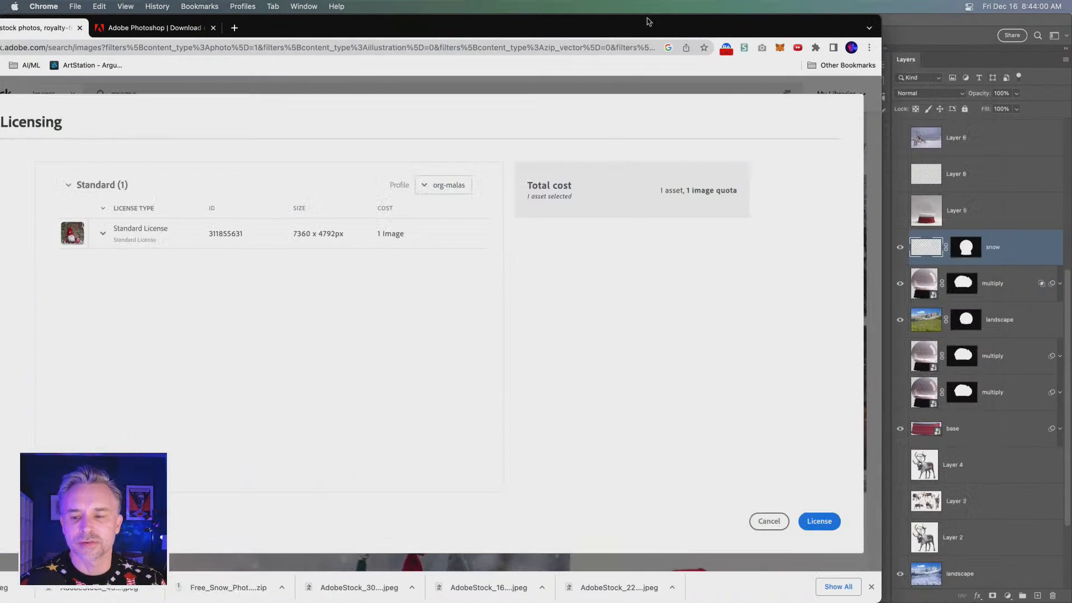
{"action": "scroll", "coordinate": [948, 466], "scroll_direction": "down", "scroll_amount": 3}
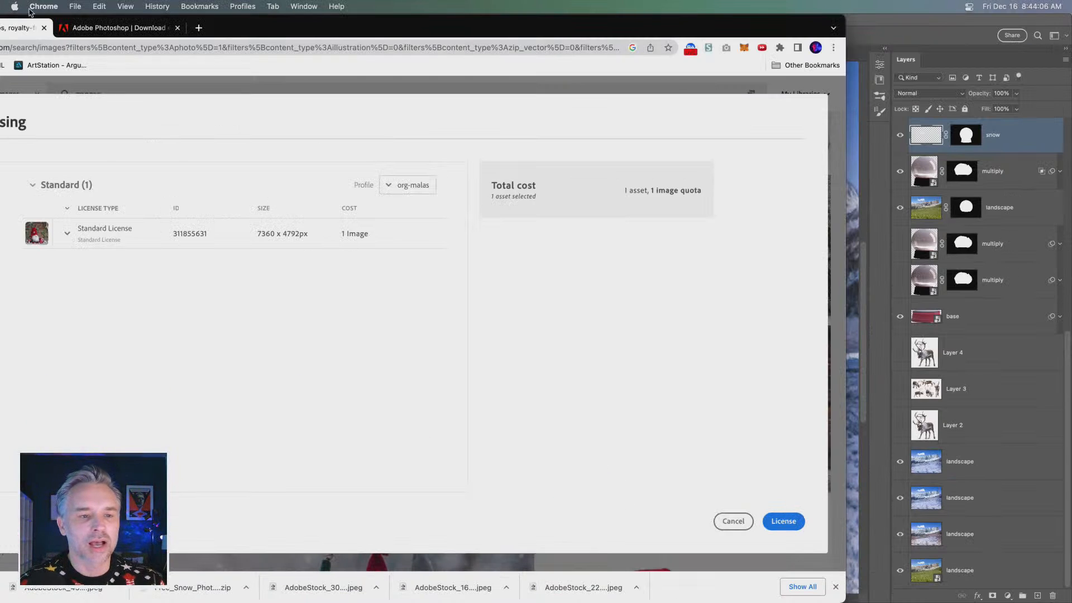
{"action": "left_click_drag", "start_coordinate": [324, 34], "coordinate": [471, 28]}
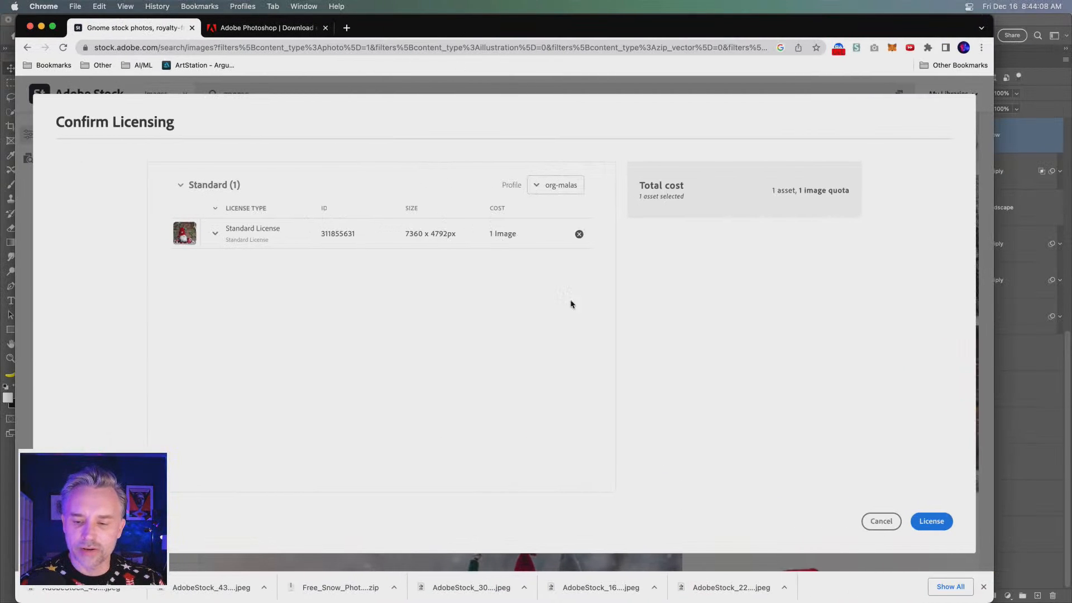
{"action": "left_click", "coordinate": [929, 521]}
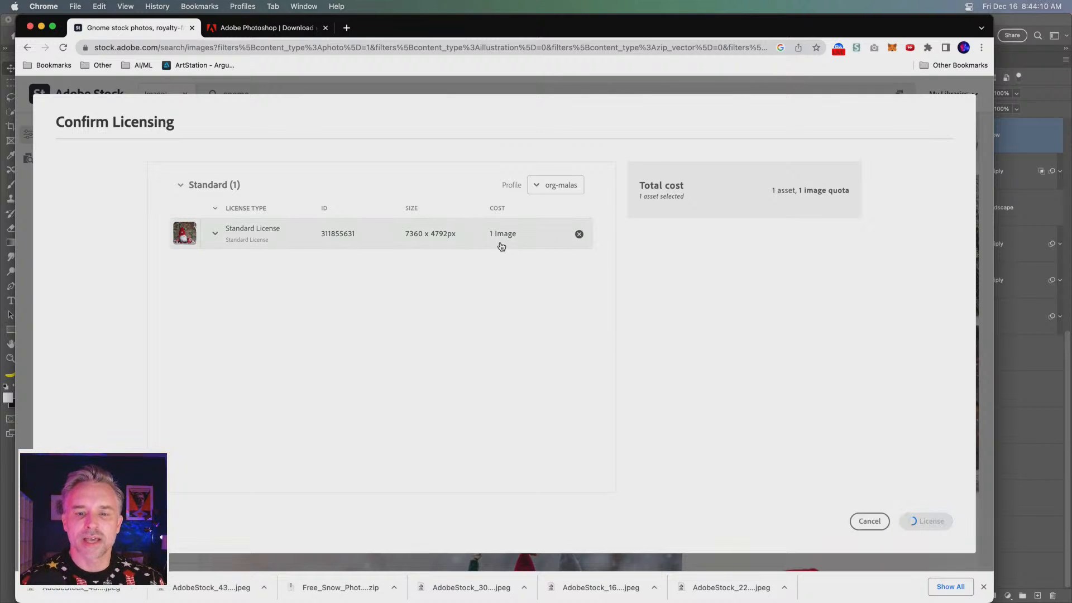
Step: Find the photo of the grey-hatted gnome on mossy forest ground and license it with the Standard License
{"action": "scroll", "coordinate": [455, 288], "scroll_direction": "down", "scroll_amount": 2}
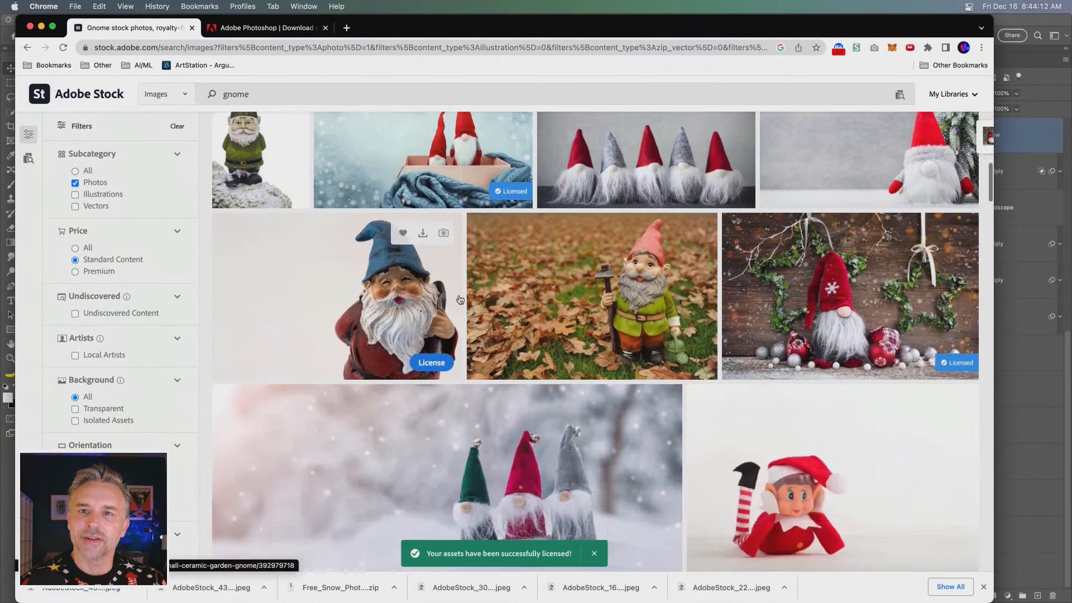
{"action": "scroll", "coordinate": [460, 299], "scroll_direction": "down", "scroll_amount": 5}
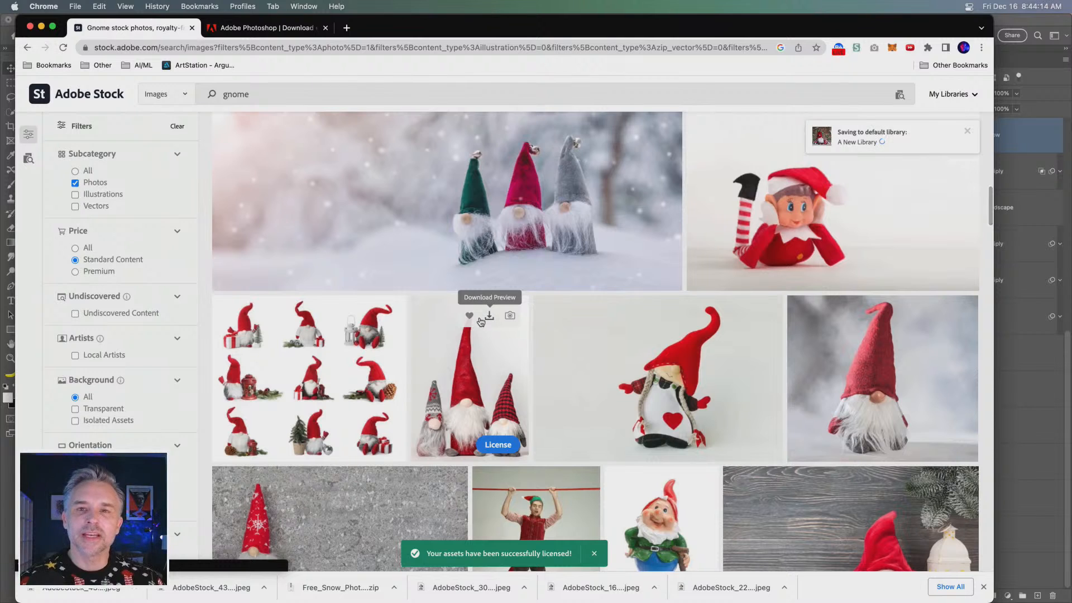
{"action": "left_click", "coordinate": [480, 319]}
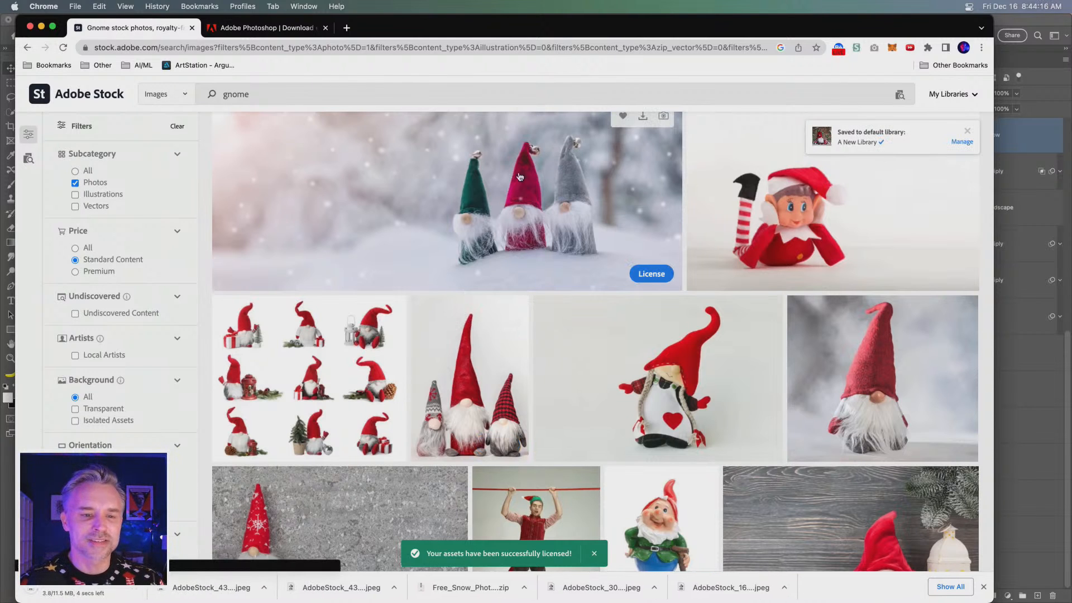
{"action": "scroll", "coordinate": [516, 240], "scroll_direction": "down", "scroll_amount": 5}
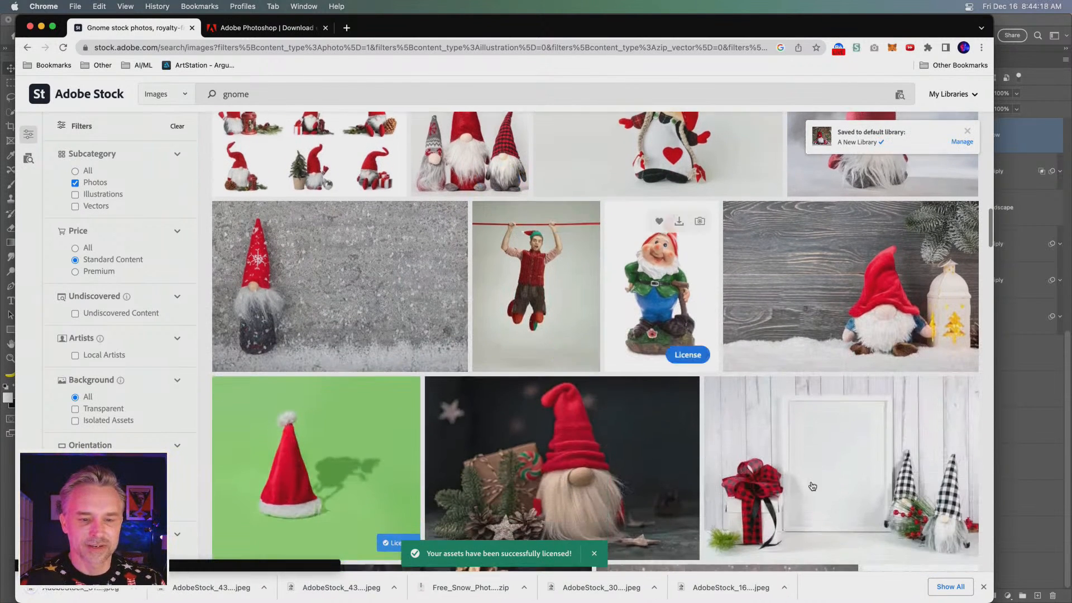
{"action": "scroll", "coordinate": [782, 480], "scroll_direction": "down", "scroll_amount": 5}
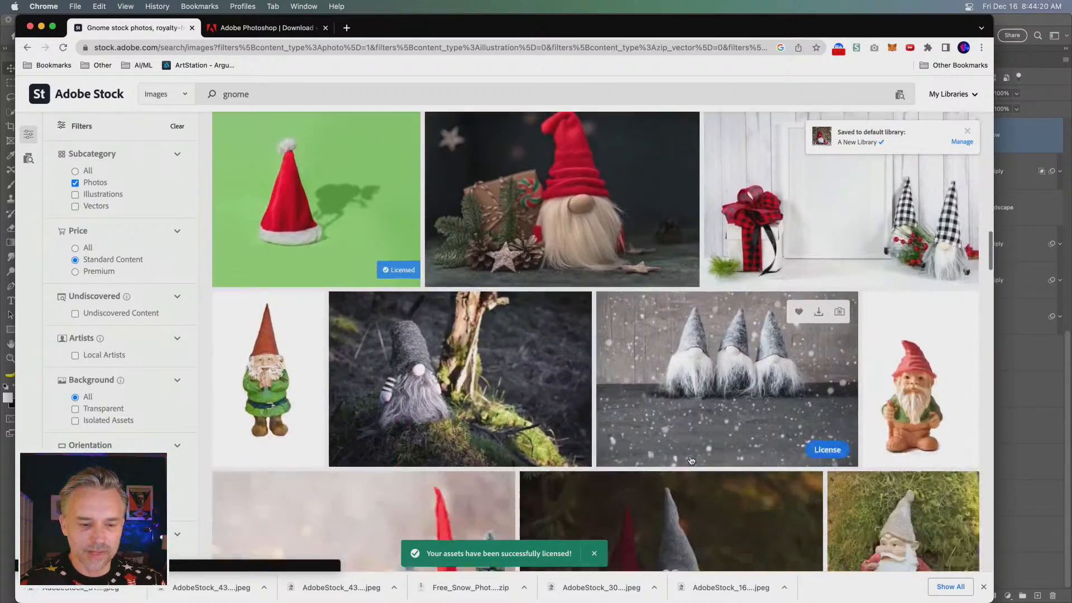
{"action": "scroll", "coordinate": [691, 459], "scroll_direction": "down", "scroll_amount": 2}
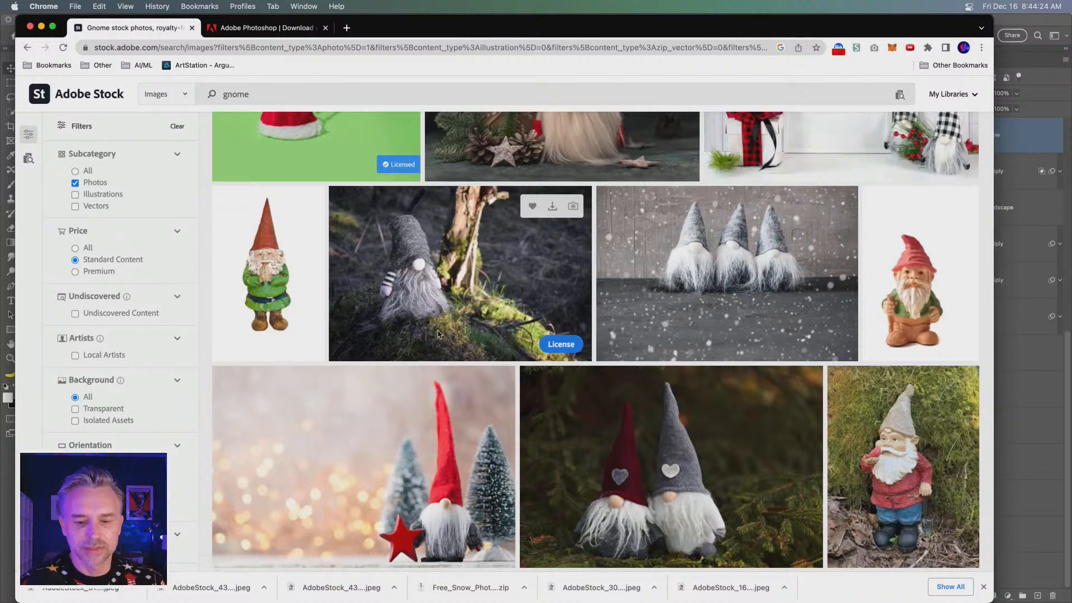
{"action": "scroll", "coordinate": [558, 346], "scroll_direction": "down", "scroll_amount": 2}
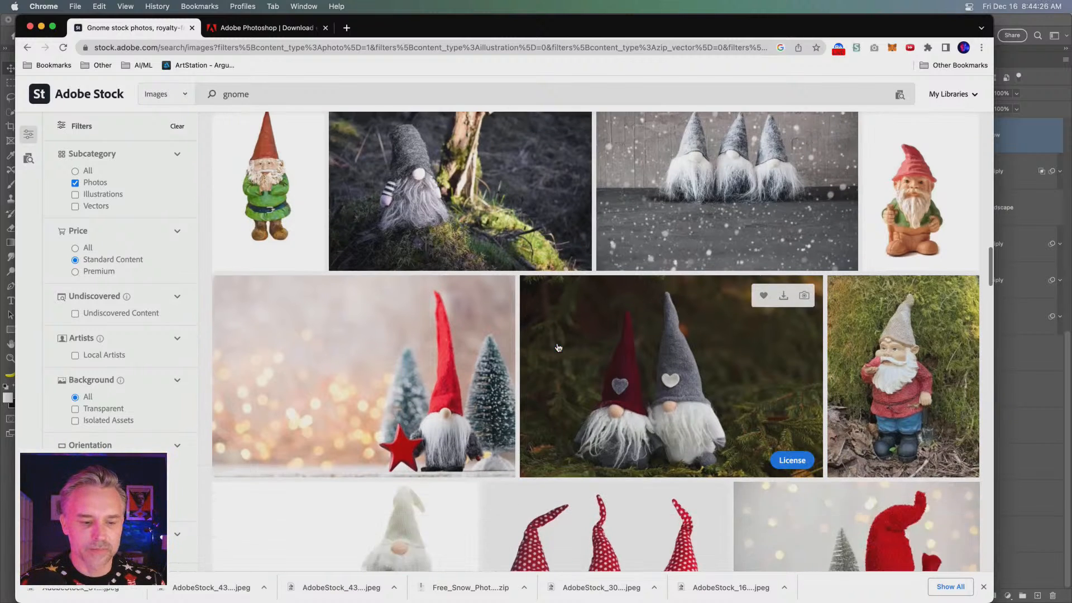
{"action": "scroll", "coordinate": [556, 346], "scroll_direction": "up", "scroll_amount": 2}
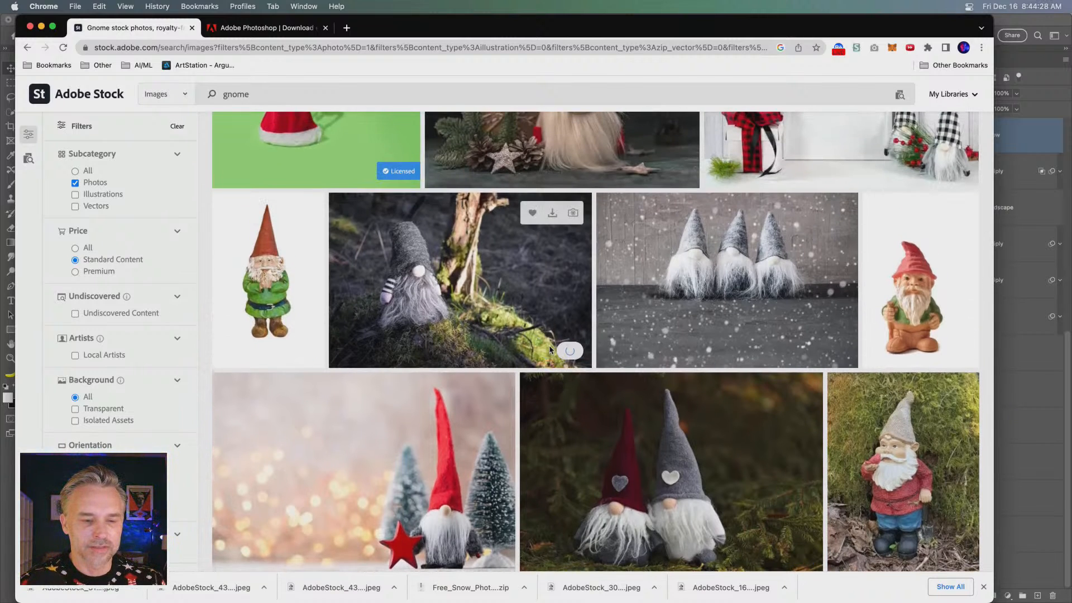
{"action": "left_click", "coordinate": [548, 346]}
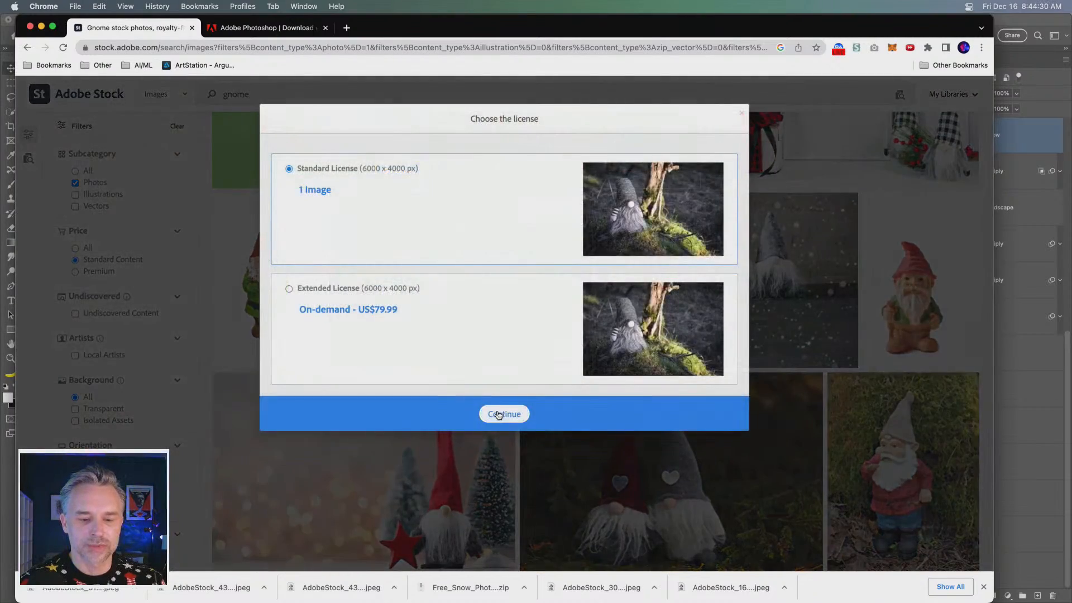
{"action": "left_click", "coordinate": [492, 412]}
{"action": "scroll", "coordinate": [586, 363], "scroll_direction": "down", "scroll_amount": 5}
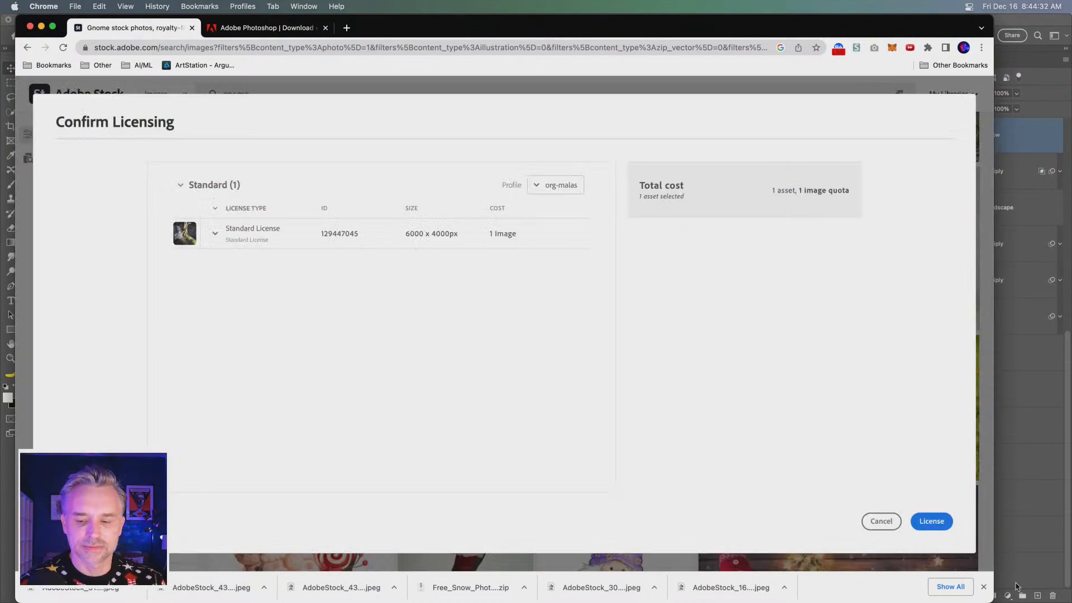
{"action": "left_click", "coordinate": [921, 520]}
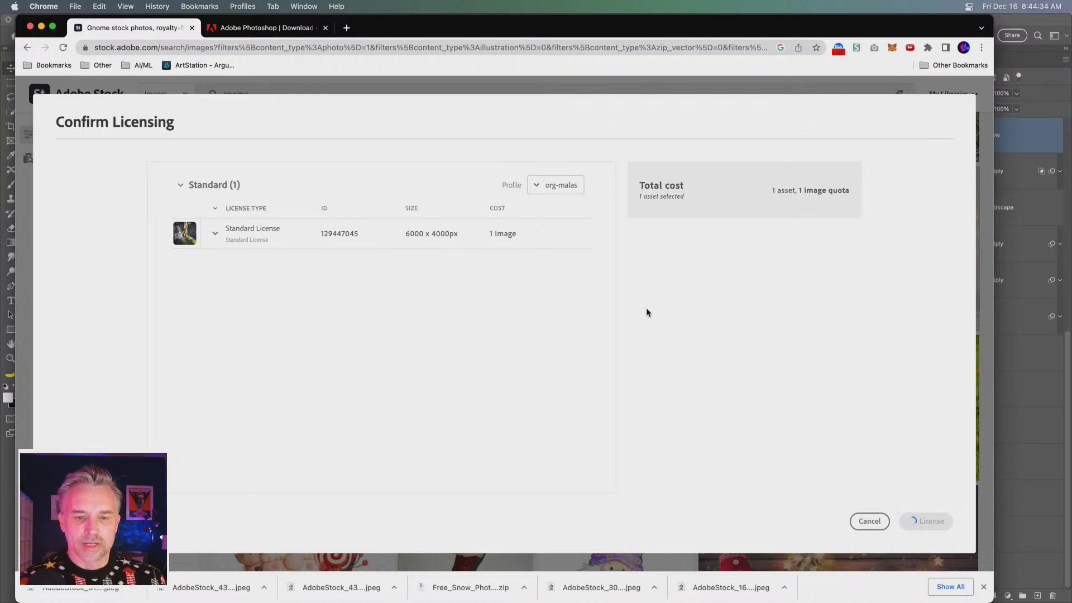
Step: Find the photo of the bearded man in an elf costume with hands on hips and license it with the Standard License
{"action": "scroll", "coordinate": [660, 308], "scroll_direction": "down", "scroll_amount": 5}
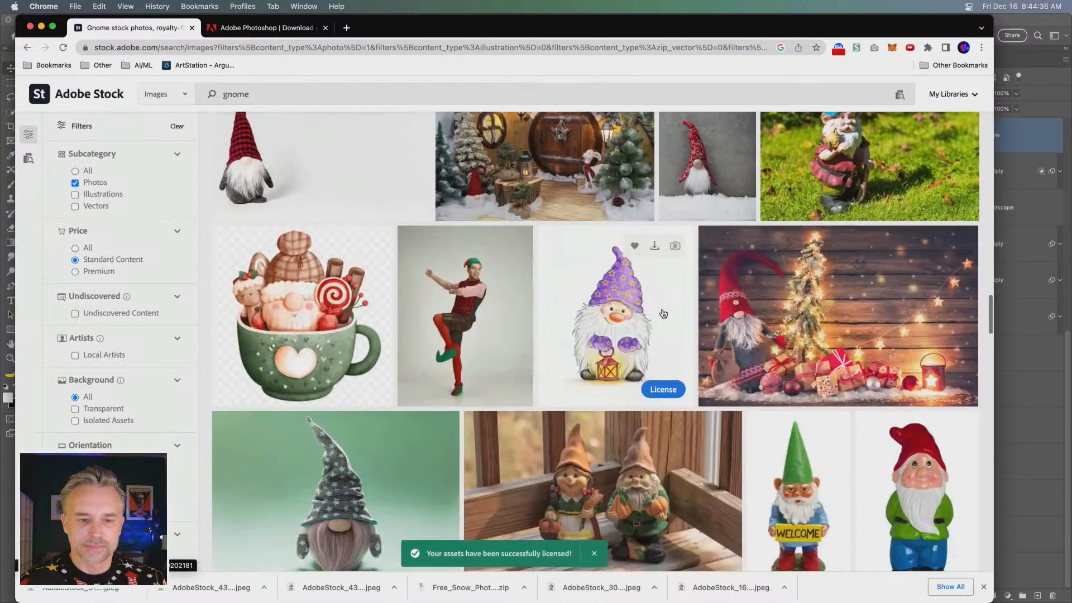
{"action": "scroll", "coordinate": [664, 314], "scroll_direction": "down", "scroll_amount": 5}
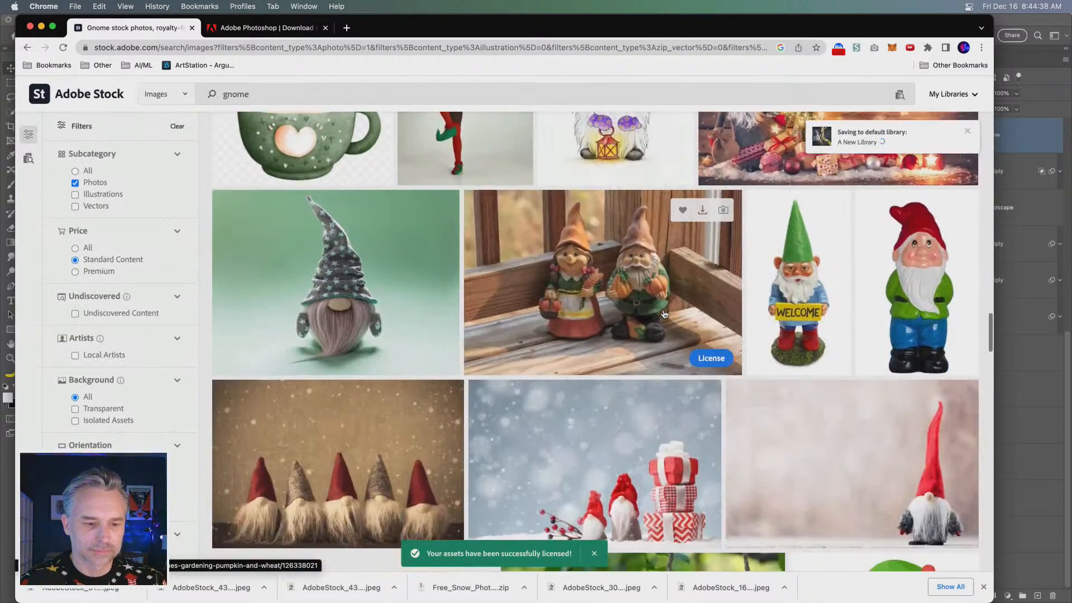
{"action": "scroll", "coordinate": [664, 313], "scroll_direction": "down", "scroll_amount": 6}
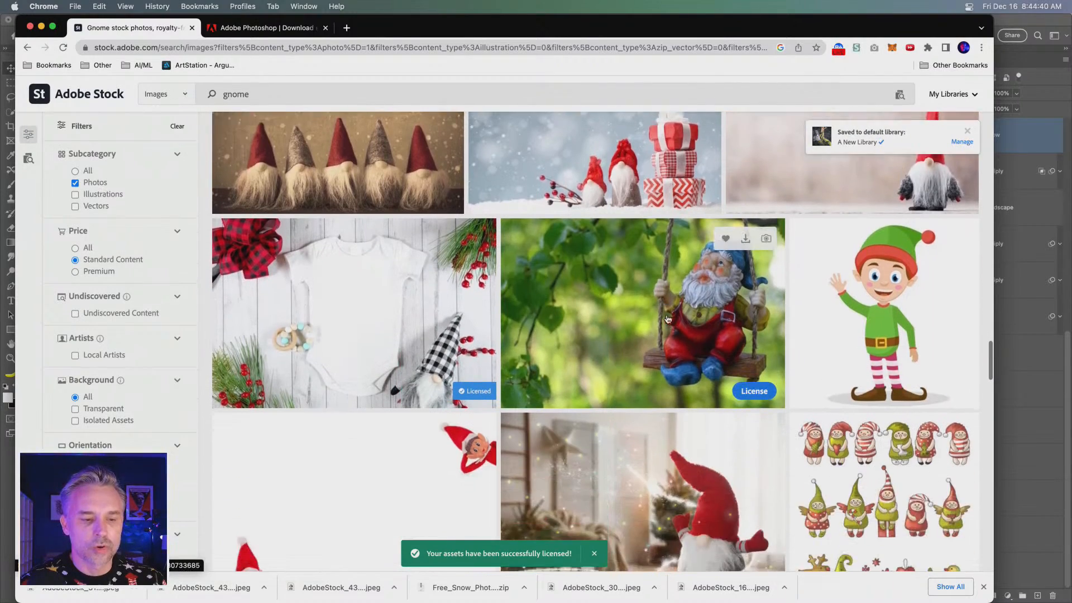
{"action": "scroll", "coordinate": [672, 322], "scroll_direction": "down", "scroll_amount": 5}
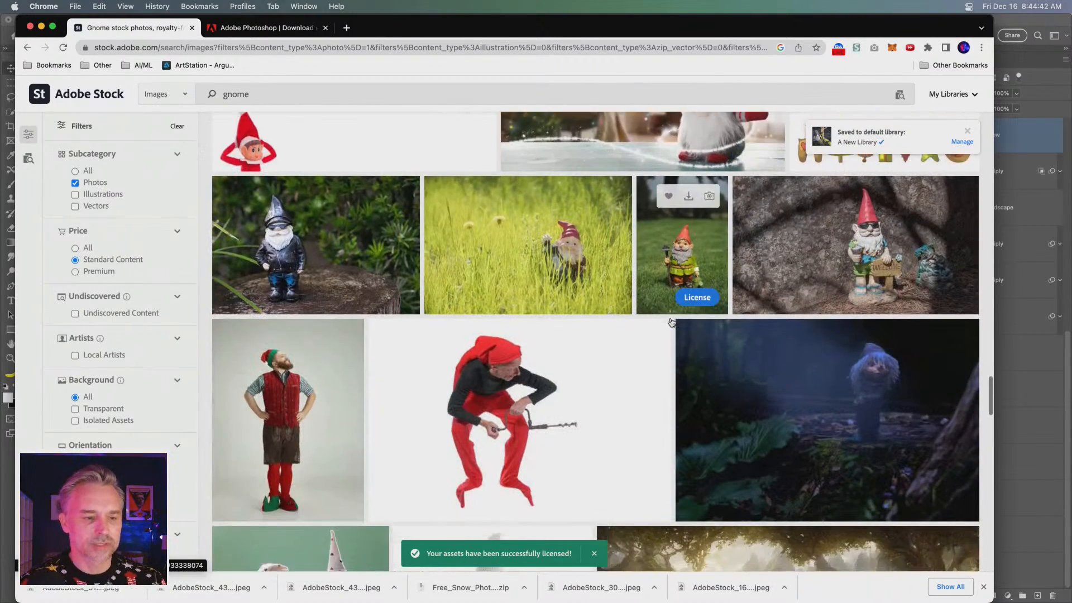
{"action": "scroll", "coordinate": [672, 322], "scroll_direction": "down", "scroll_amount": 2}
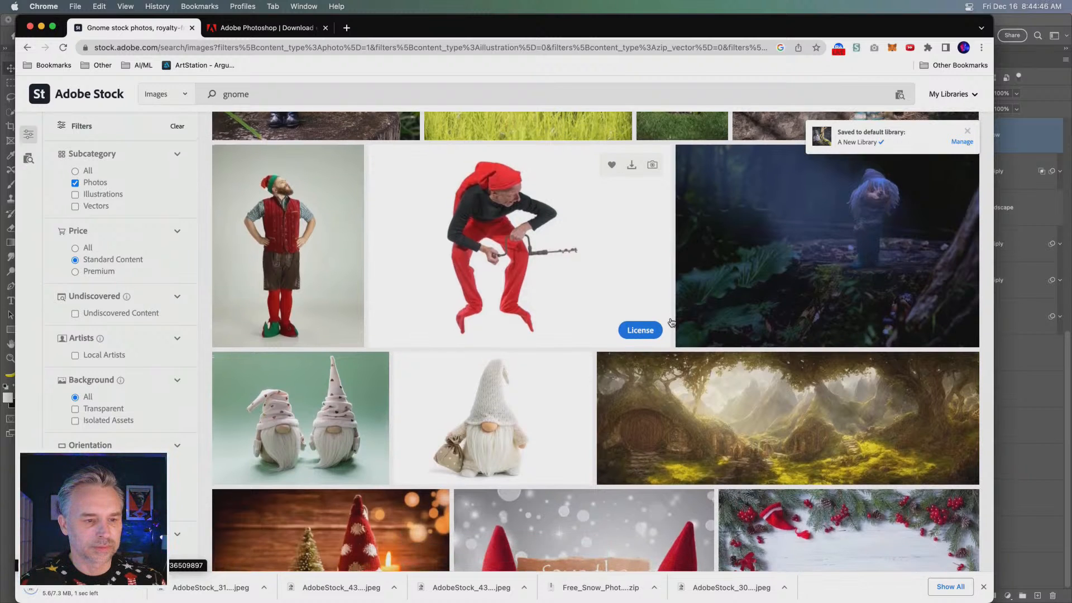
{"action": "mouse_move", "coordinate": [324, 332]}
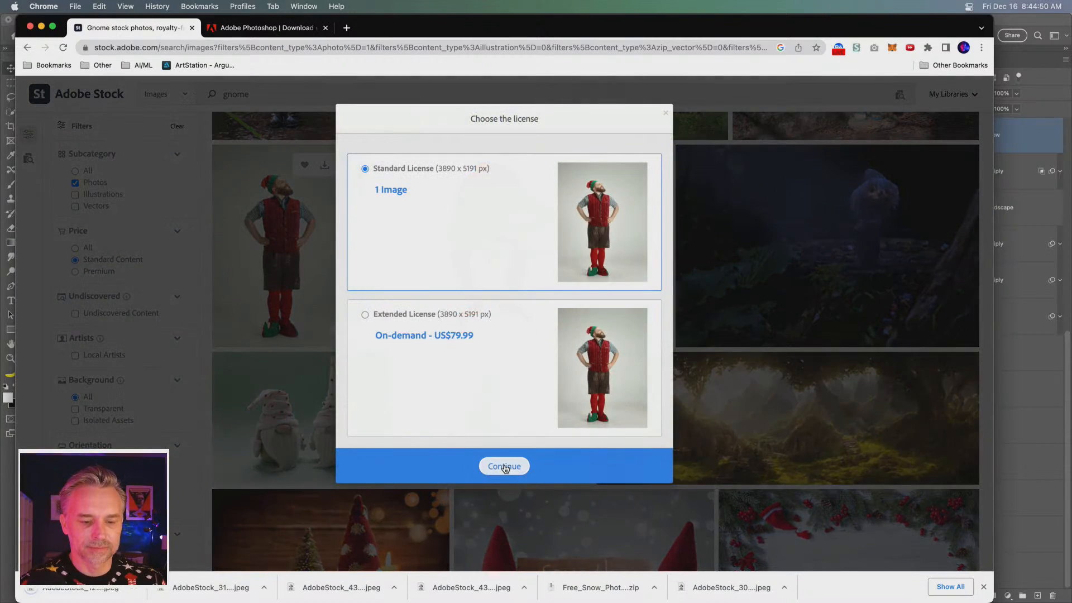
{"action": "left_click", "coordinate": [505, 467]}
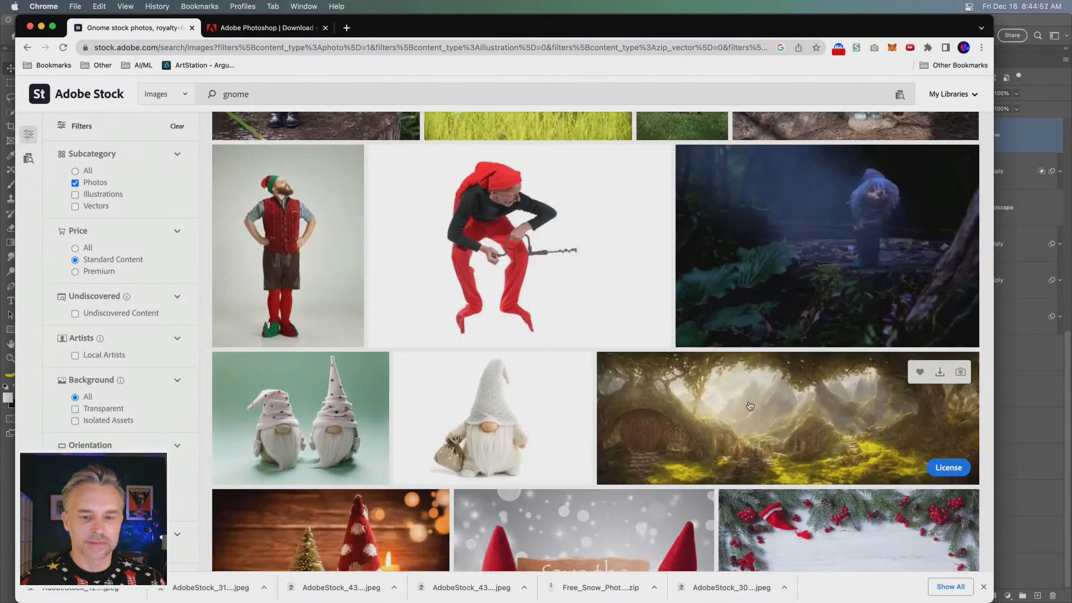
{"action": "left_click", "coordinate": [329, 331]}
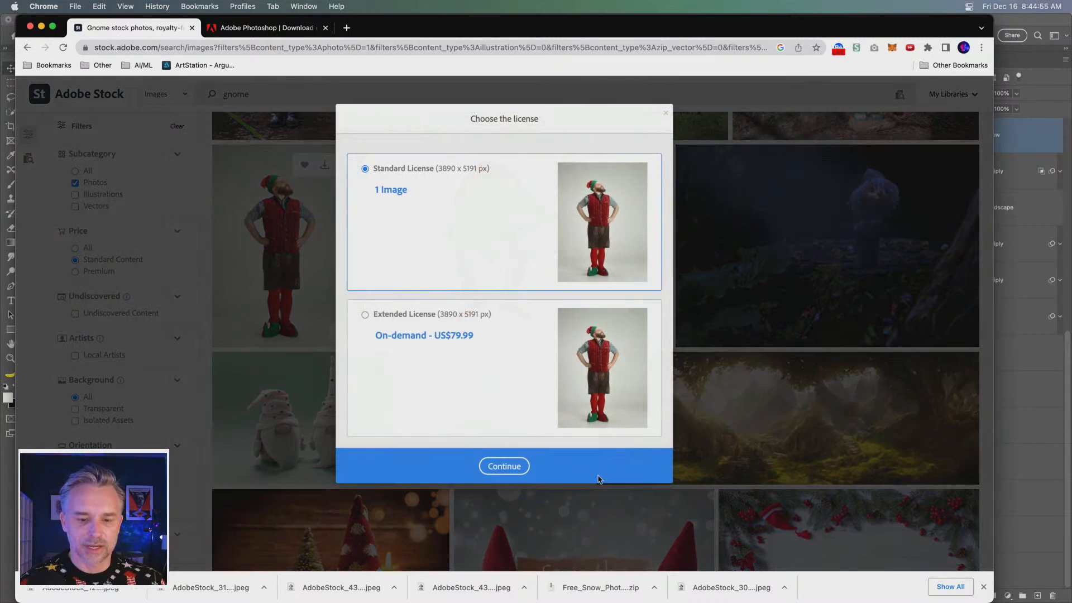
{"action": "left_click", "coordinate": [505, 466]}
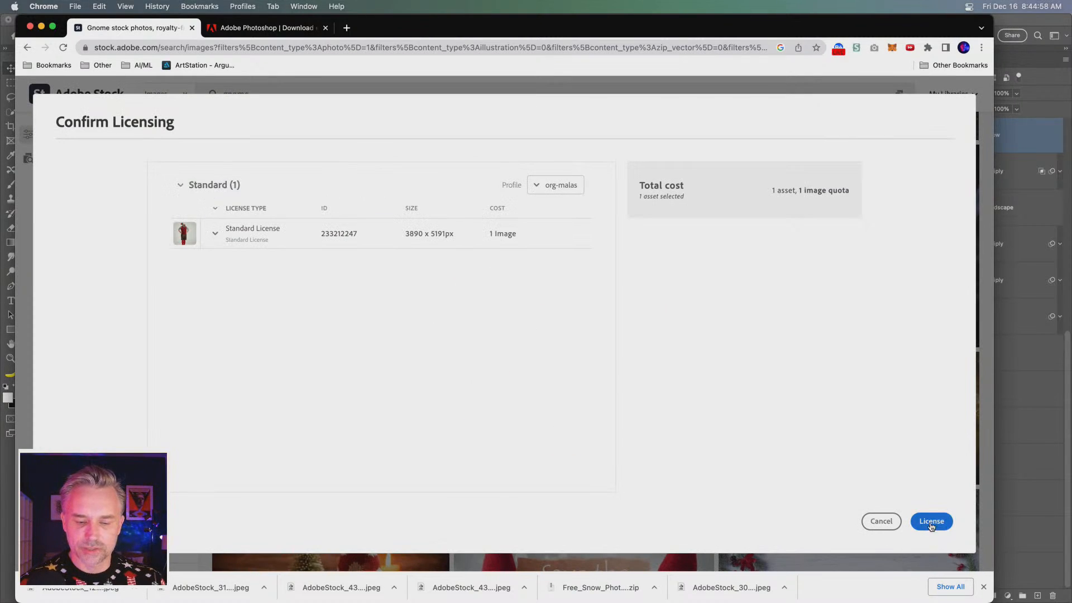
{"action": "left_click", "coordinate": [931, 522]}
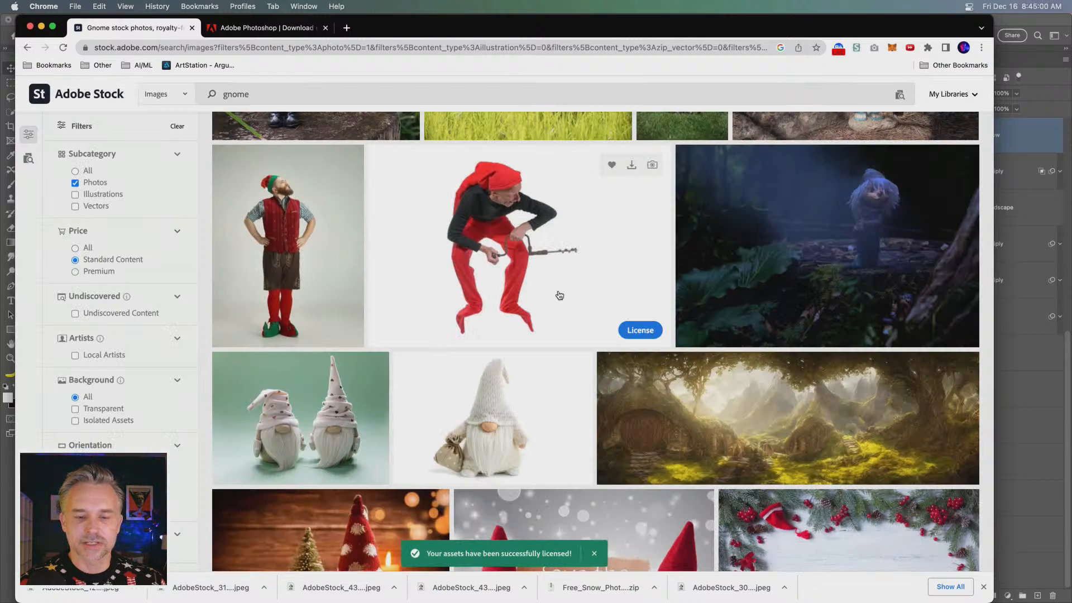
Step: Find the photo of the blue-hatted garden gnome holding a bottle in a rocking chair and license it with the Standard License
{"action": "scroll", "coordinate": [559, 295], "scroll_direction": "down", "scroll_amount": 5}
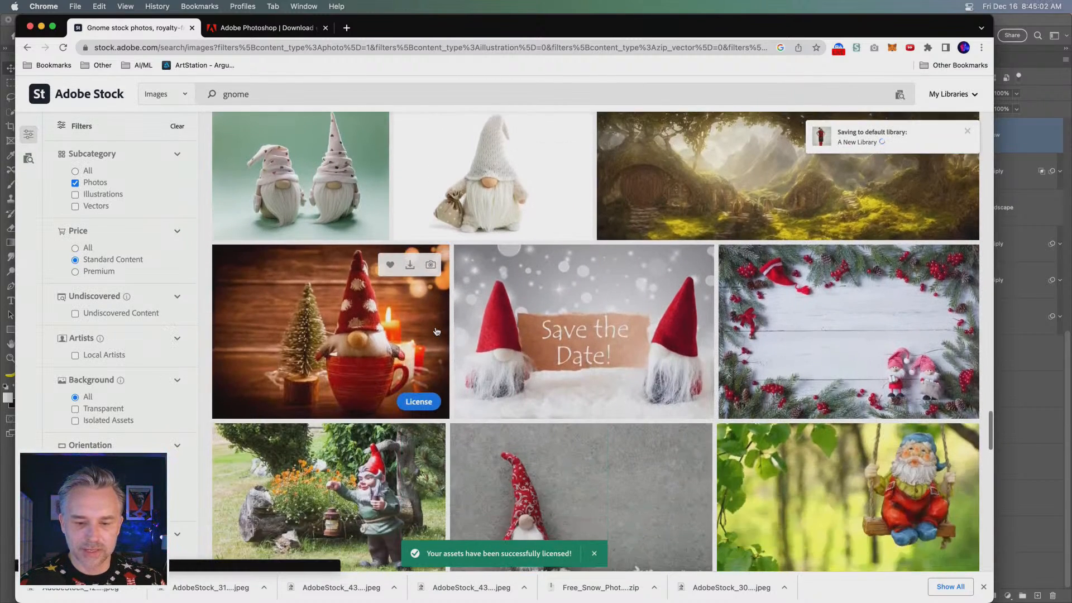
{"action": "scroll", "coordinate": [437, 332], "scroll_direction": "down", "scroll_amount": 4}
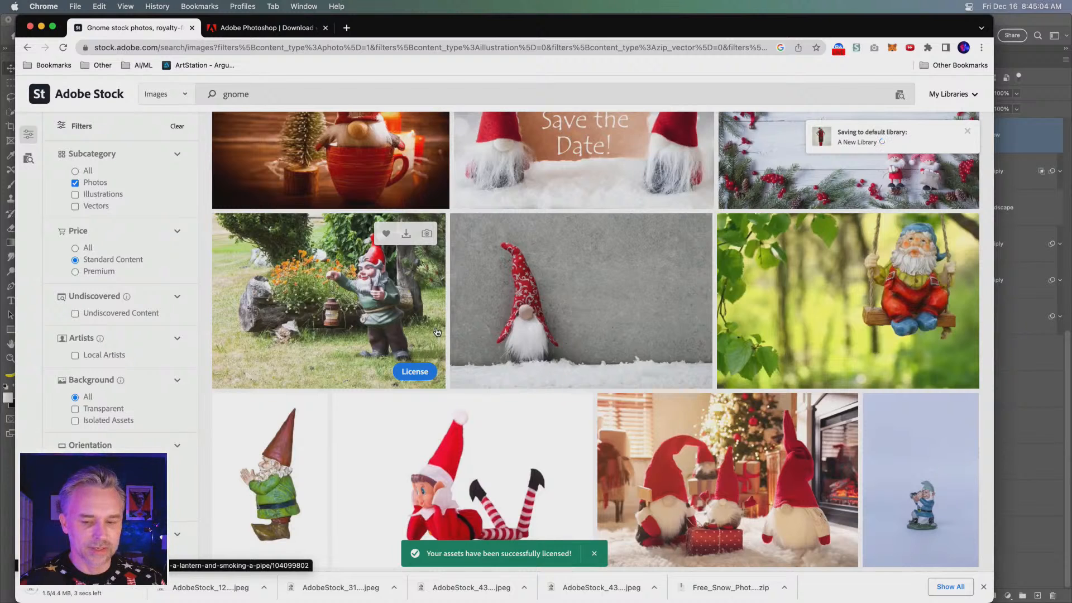
{"action": "scroll", "coordinate": [437, 332], "scroll_direction": "down", "scroll_amount": 5}
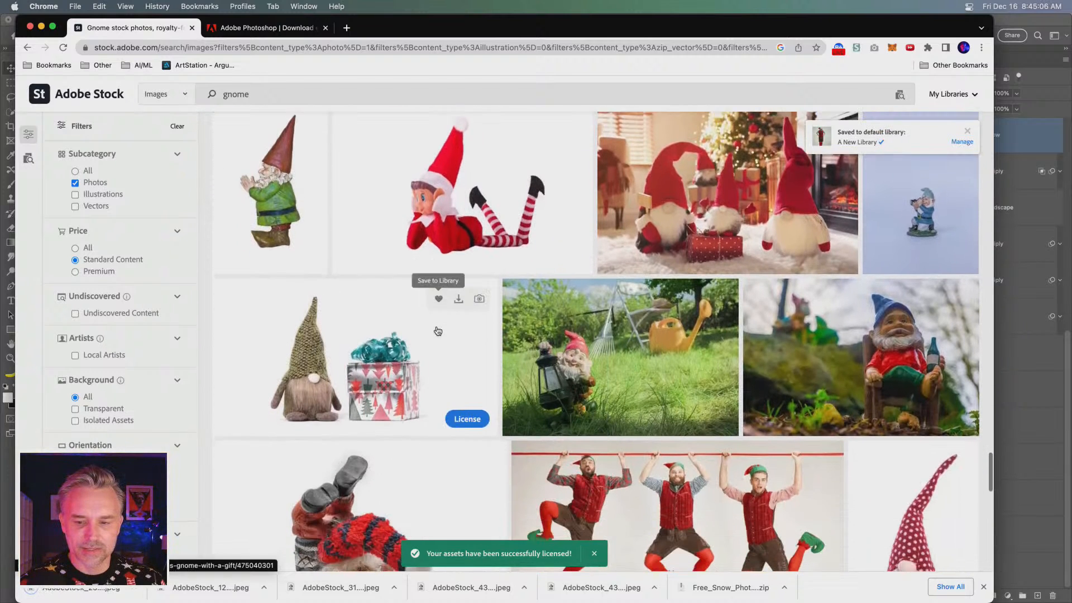
{"action": "scroll", "coordinate": [438, 331], "scroll_direction": "down", "scroll_amount": 2}
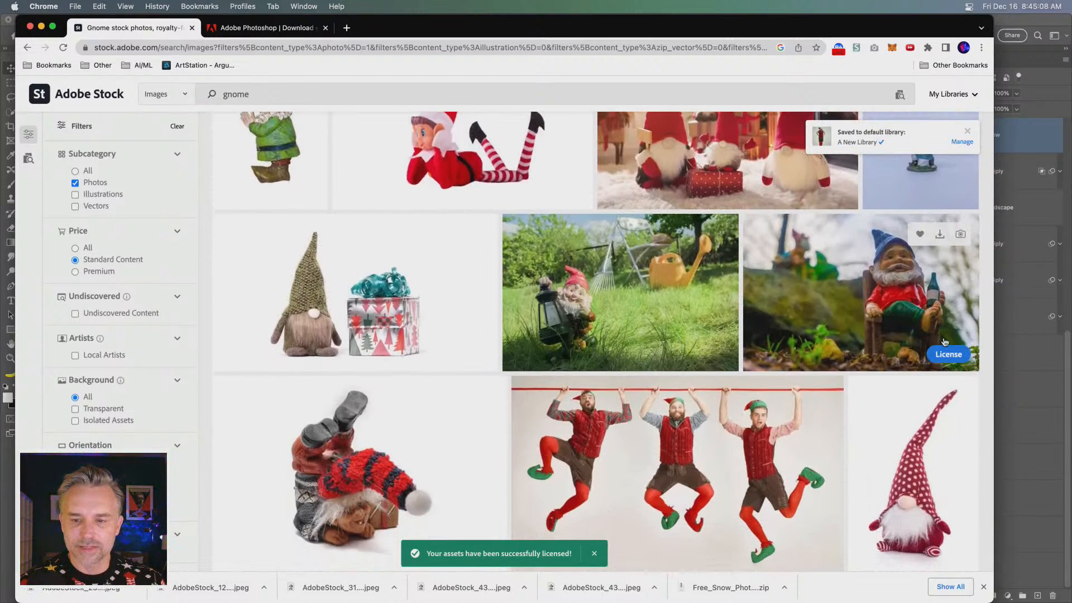
{"action": "left_click", "coordinate": [948, 355]}
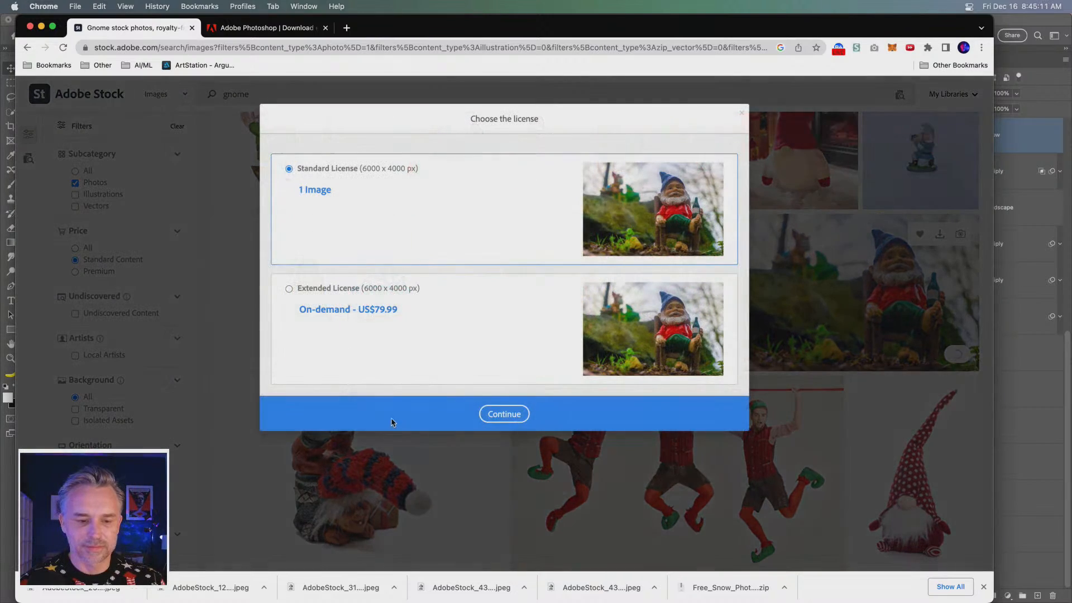
{"action": "left_click", "coordinate": [502, 413]}
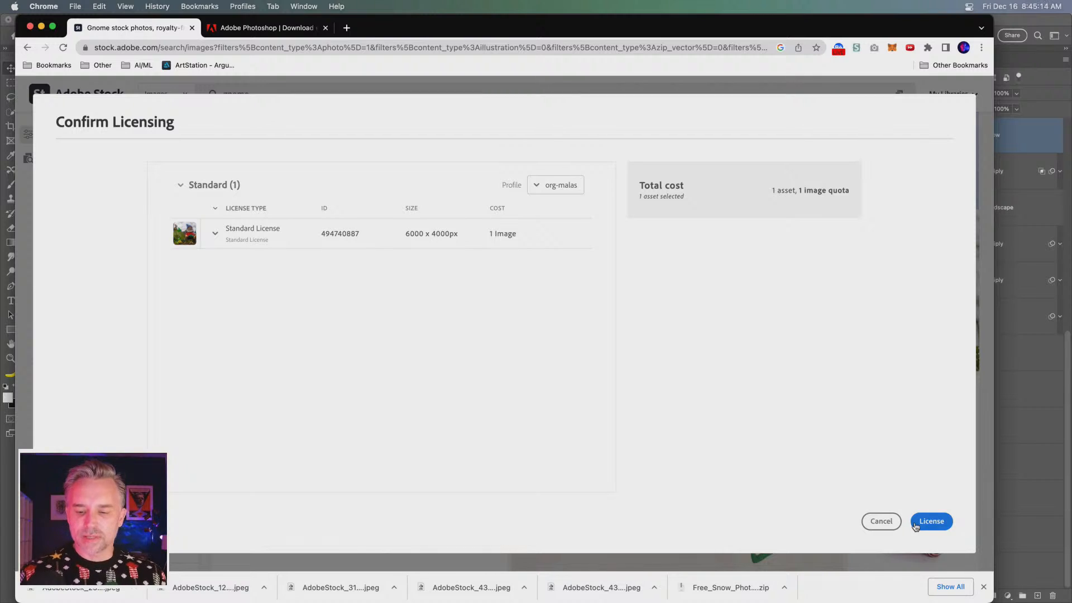
{"action": "left_click", "coordinate": [916, 527]}
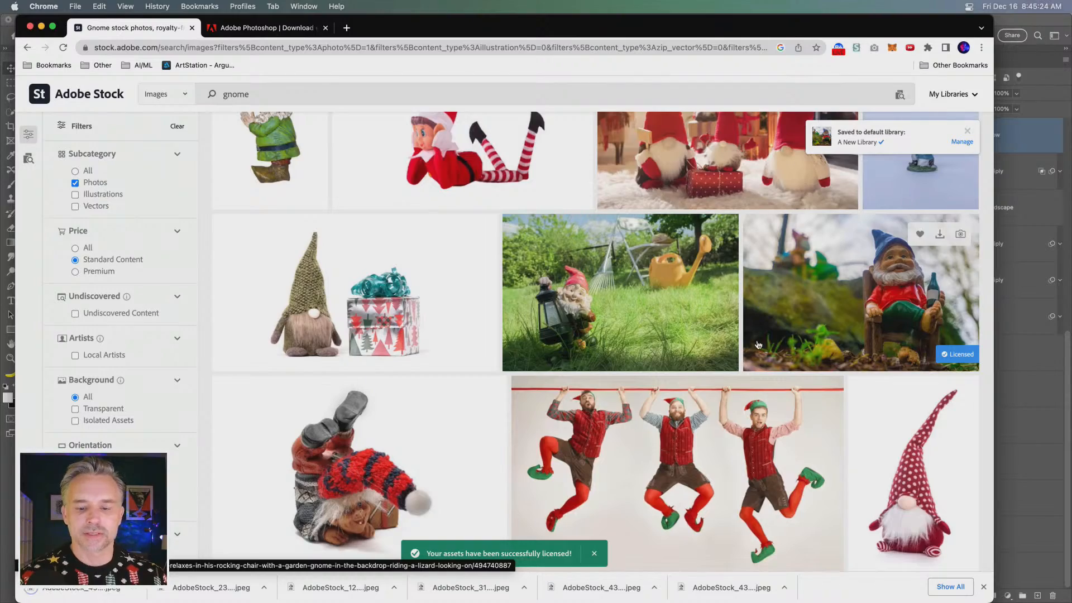
{"action": "scroll", "coordinate": [758, 344], "scroll_direction": "down", "scroll_amount": 6}
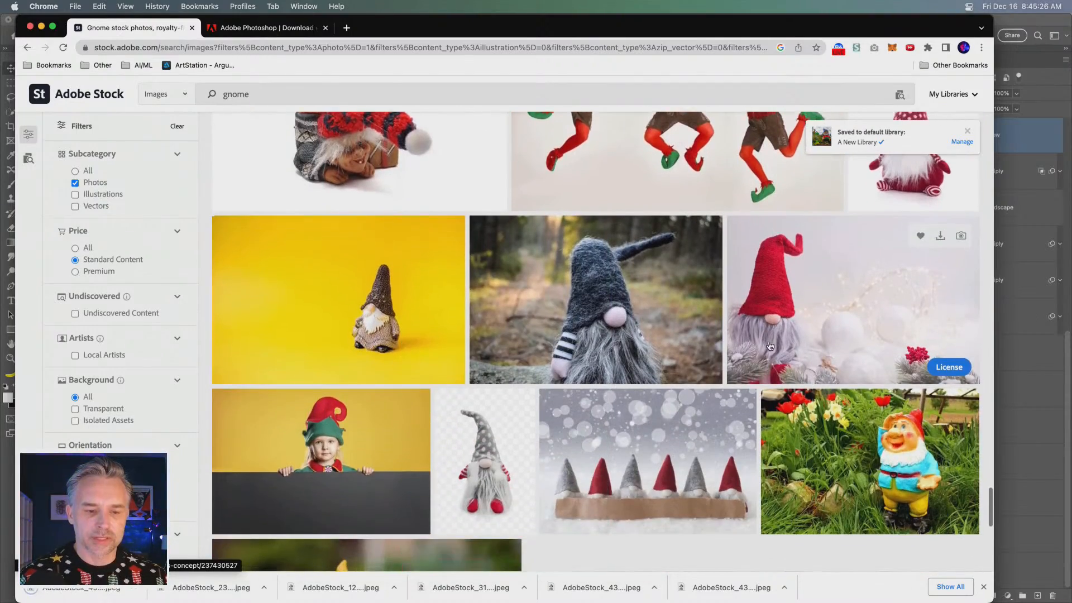
Step: Replace the search term with "gnome house" and run the stock photo search
{"action": "scroll", "coordinate": [769, 346], "scroll_direction": "down", "scroll_amount": 5}
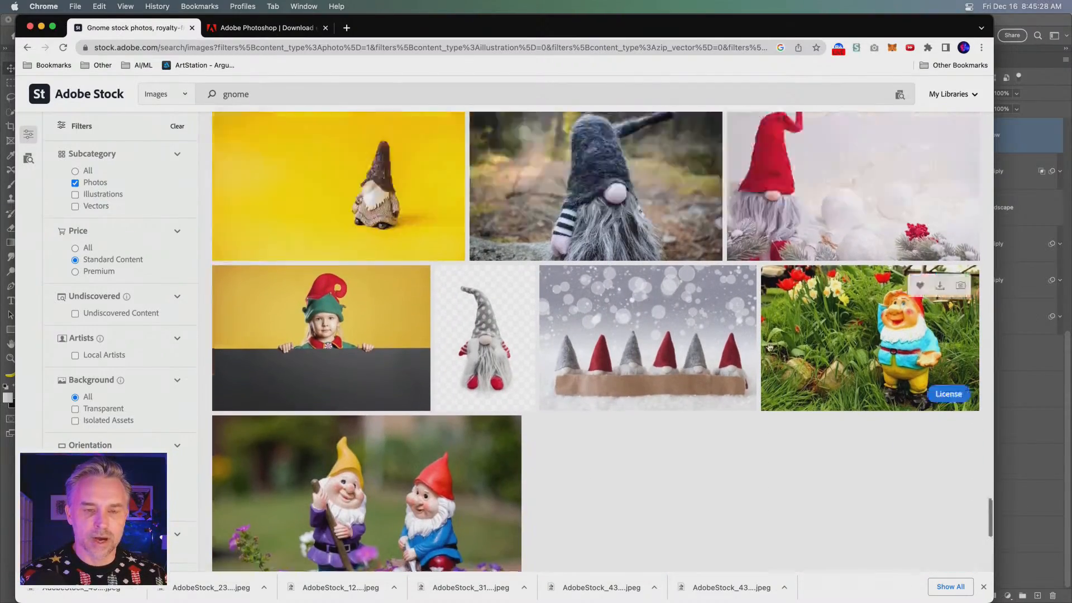
{"action": "double_click", "coordinate": [235, 96]}
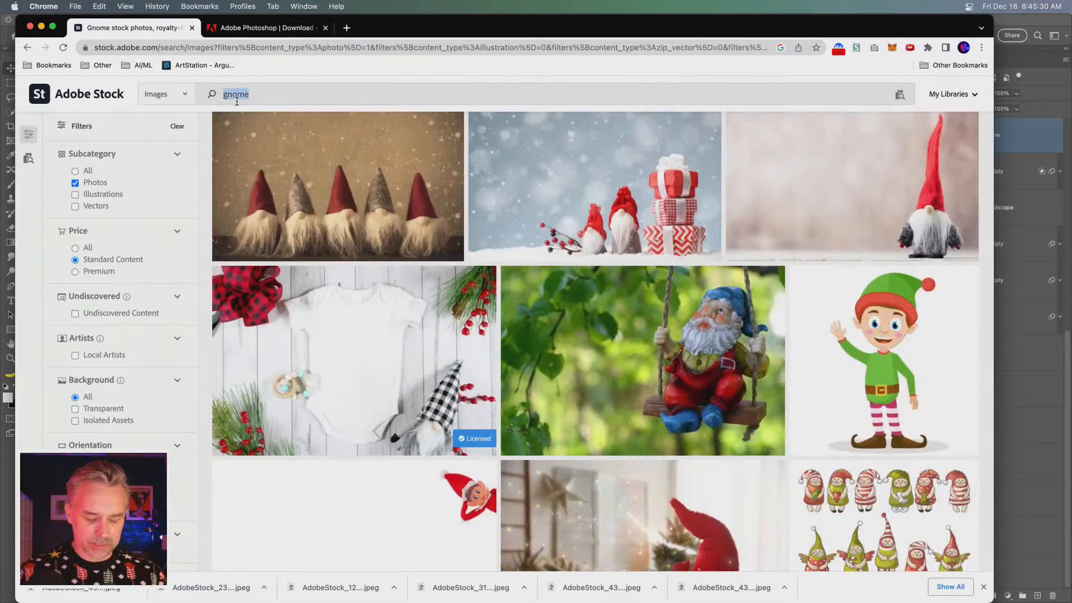
{"action": "type", "text": "gnome h"}
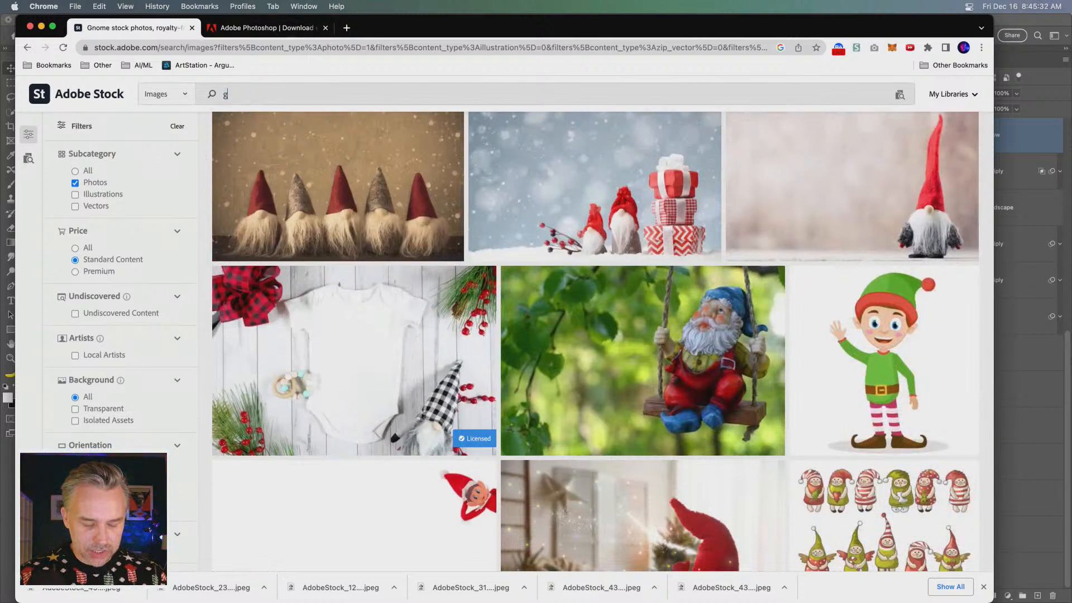
{"action": "type", "text": "ouse"}
{"action": "key", "text": "Return"}
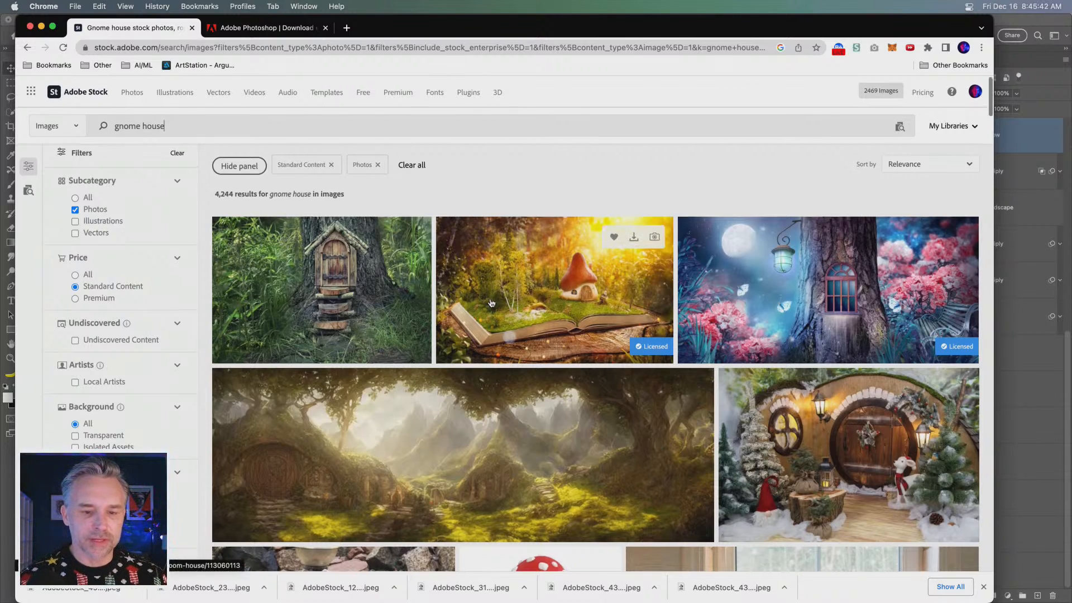
Step: Find the photo of the white mushroom house with a red spotted cap on mossy forest ground and license it with the Standard License
{"action": "scroll", "coordinate": [497, 313], "scroll_direction": "down", "scroll_amount": 5}
{"action": "scroll", "coordinate": [497, 322], "scroll_direction": "down", "scroll_amount": 6}
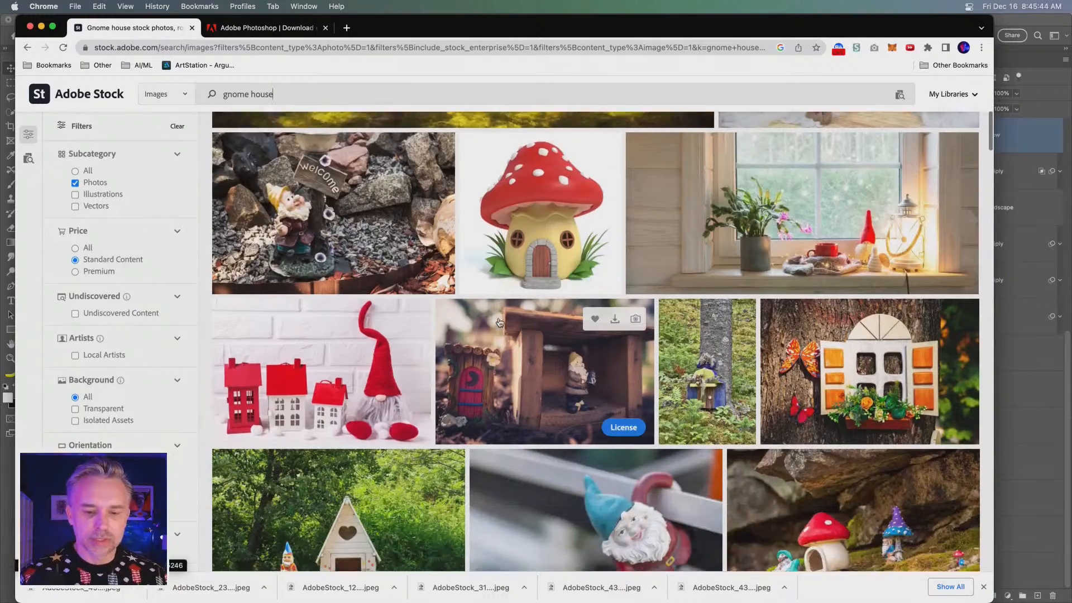
{"action": "scroll", "coordinate": [513, 329], "scroll_direction": "down", "scroll_amount": 4}
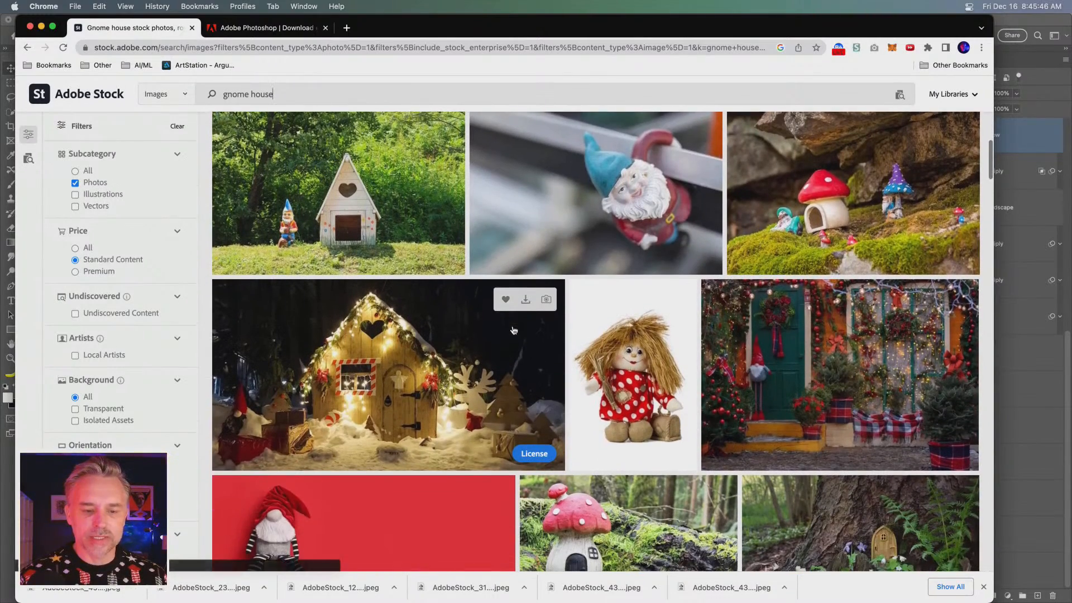
{"action": "scroll", "coordinate": [514, 329], "scroll_direction": "down", "scroll_amount": 1}
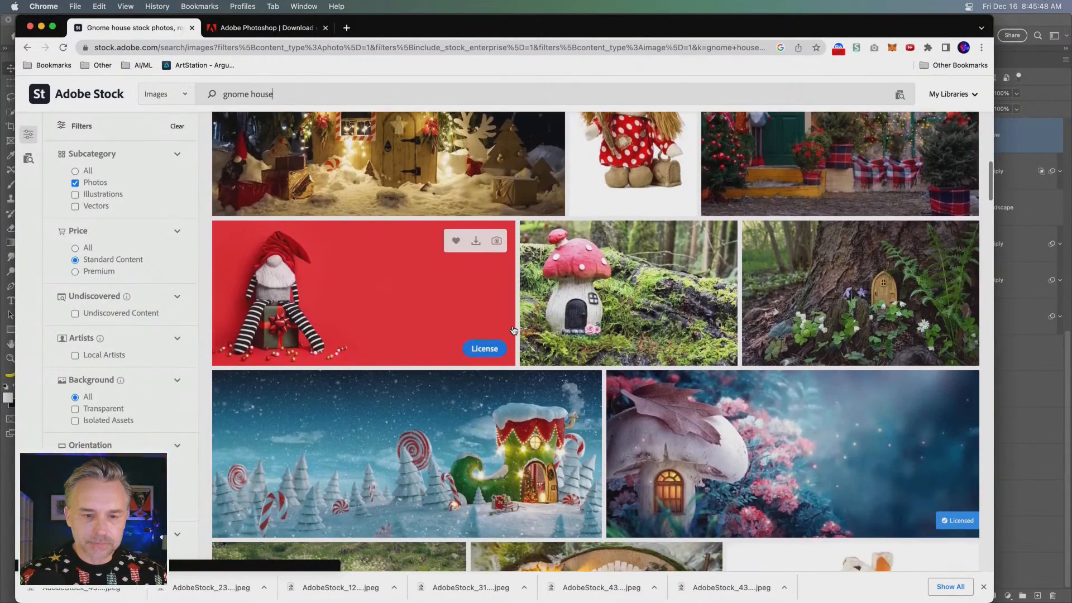
{"action": "left_click", "coordinate": [697, 349]}
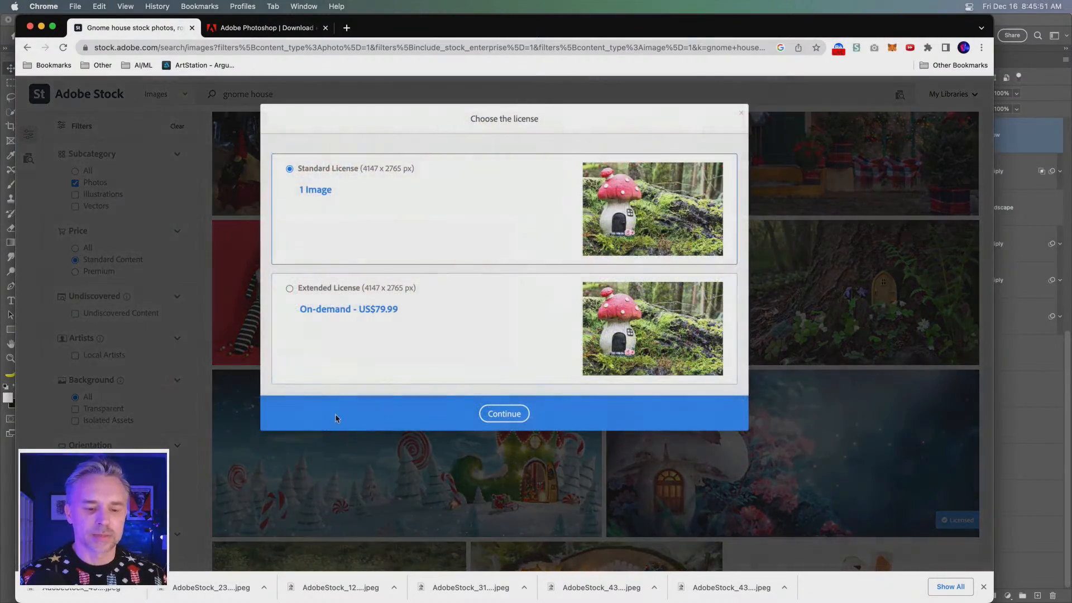
{"action": "left_click", "coordinate": [504, 413]}
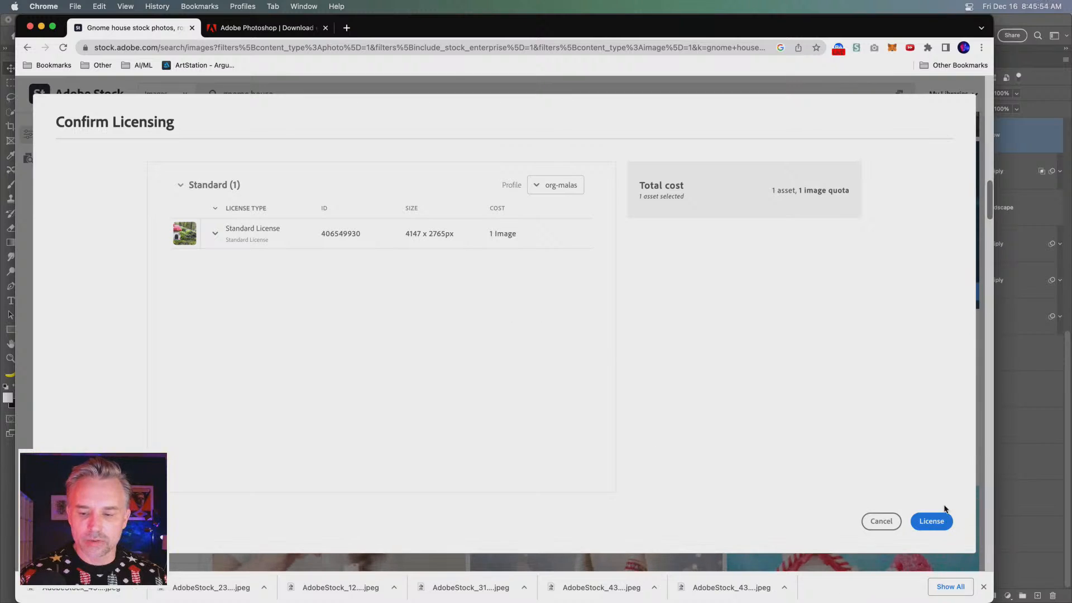
{"action": "left_click", "coordinate": [935, 520]}
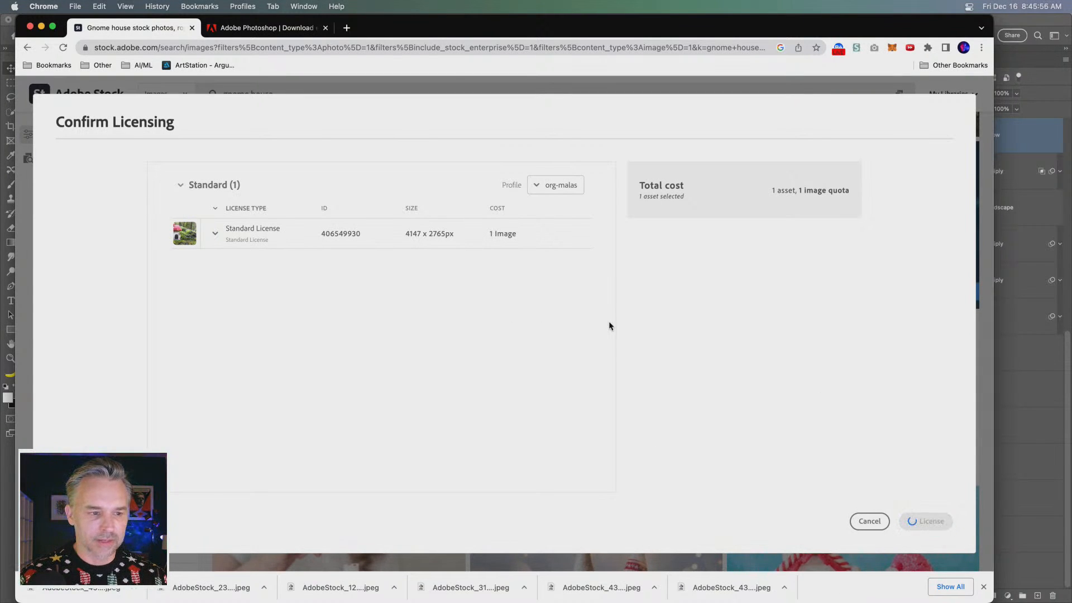
Step: Find the photo of the green gabled turf house with a white window and license it with the Standard License
{"action": "scroll", "coordinate": [610, 416], "scroll_direction": "down", "scroll_amount": 1}
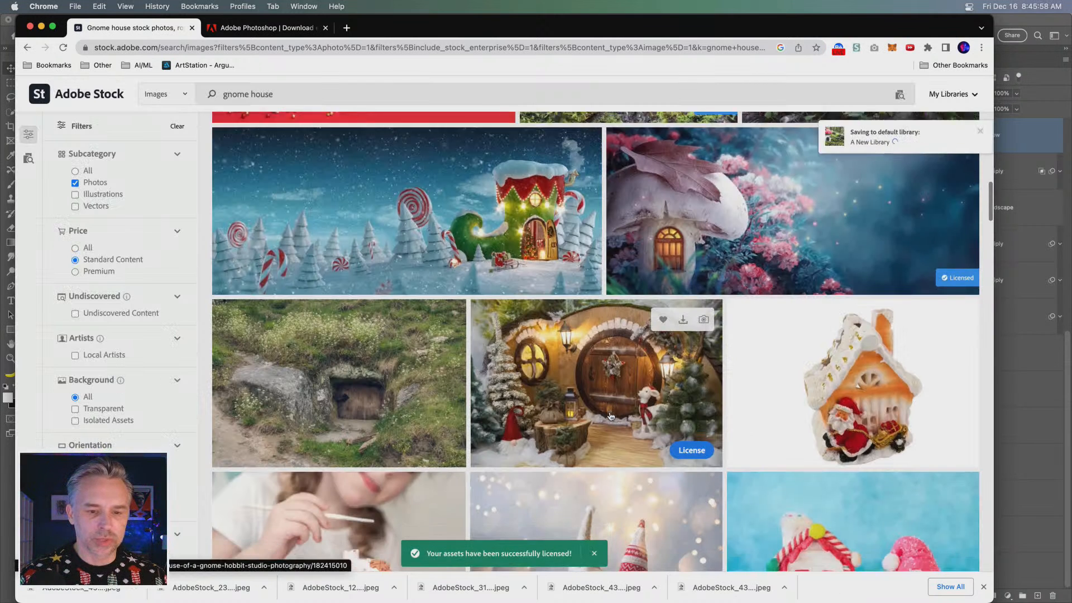
{"action": "scroll", "coordinate": [610, 417], "scroll_direction": "up", "scroll_amount": 2}
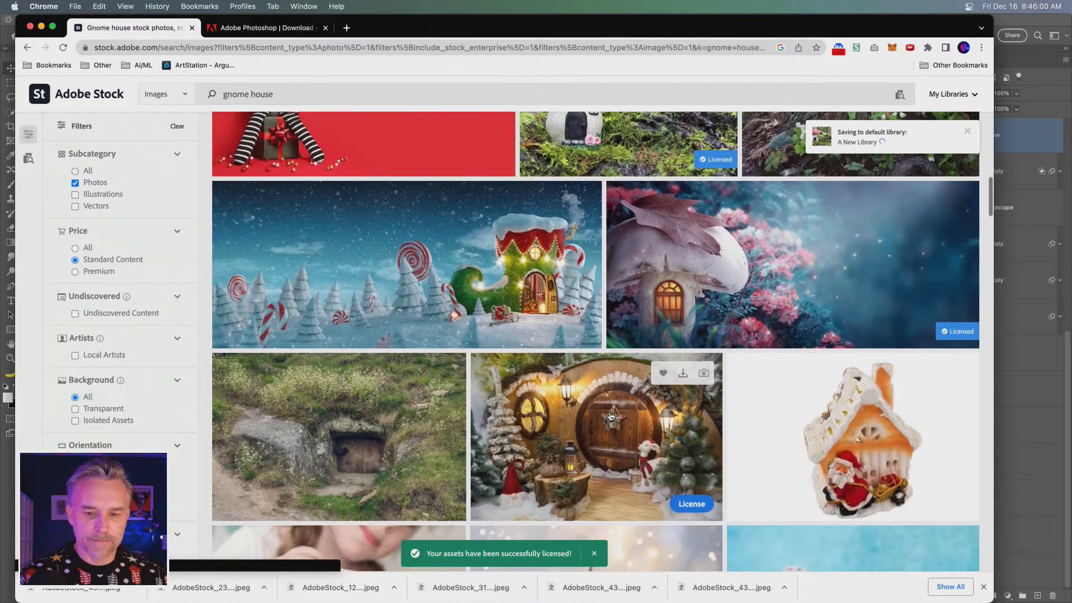
{"action": "scroll", "coordinate": [611, 416], "scroll_direction": "down", "scroll_amount": 7}
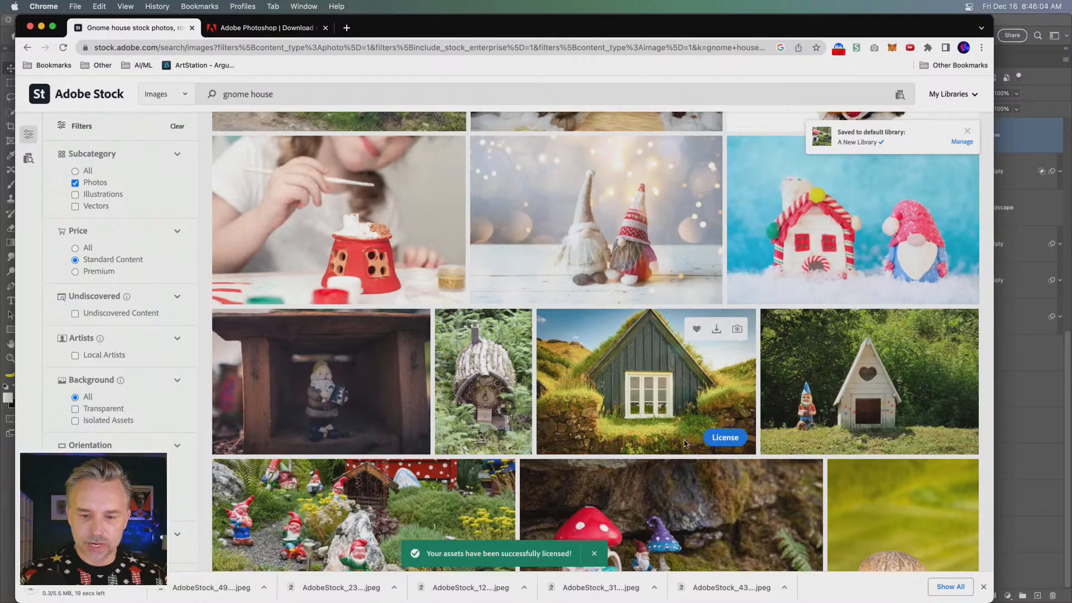
{"action": "left_click", "coordinate": [725, 437]}
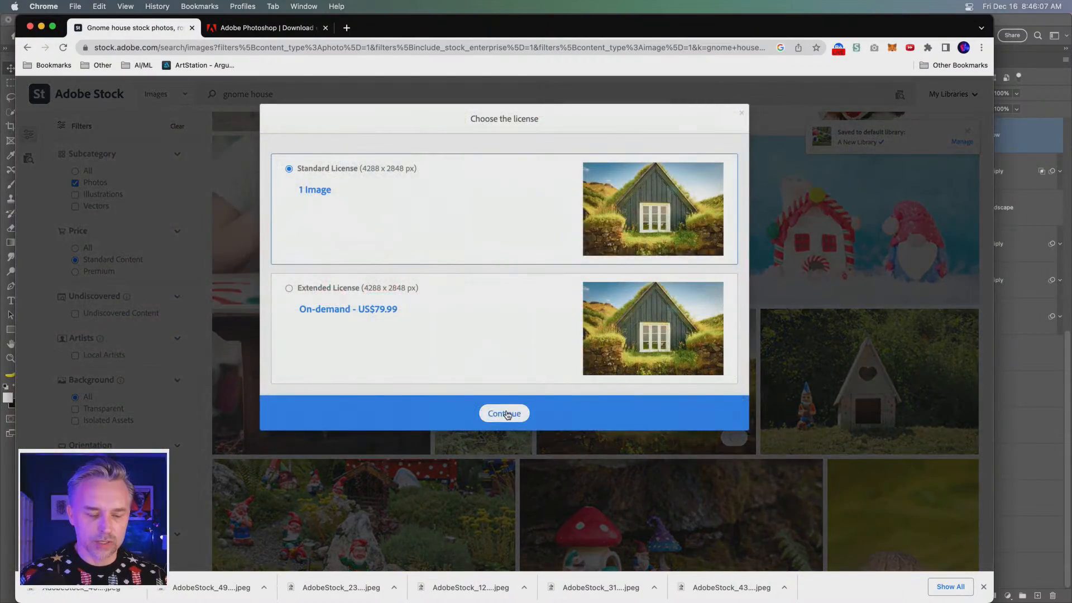
{"action": "left_click", "coordinate": [504, 413]}
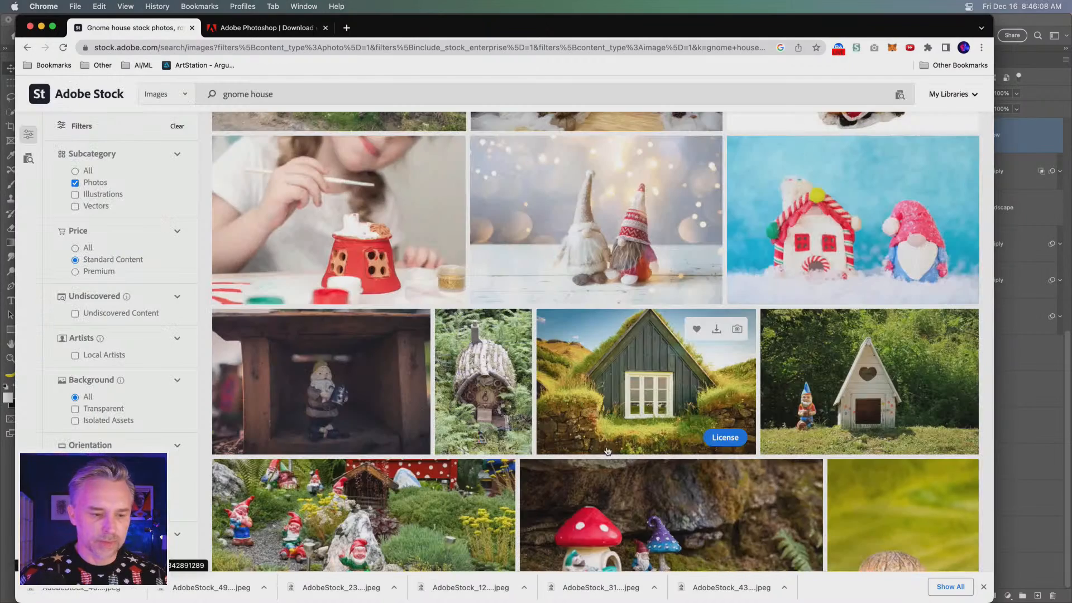
{"action": "left_click", "coordinate": [931, 520]}
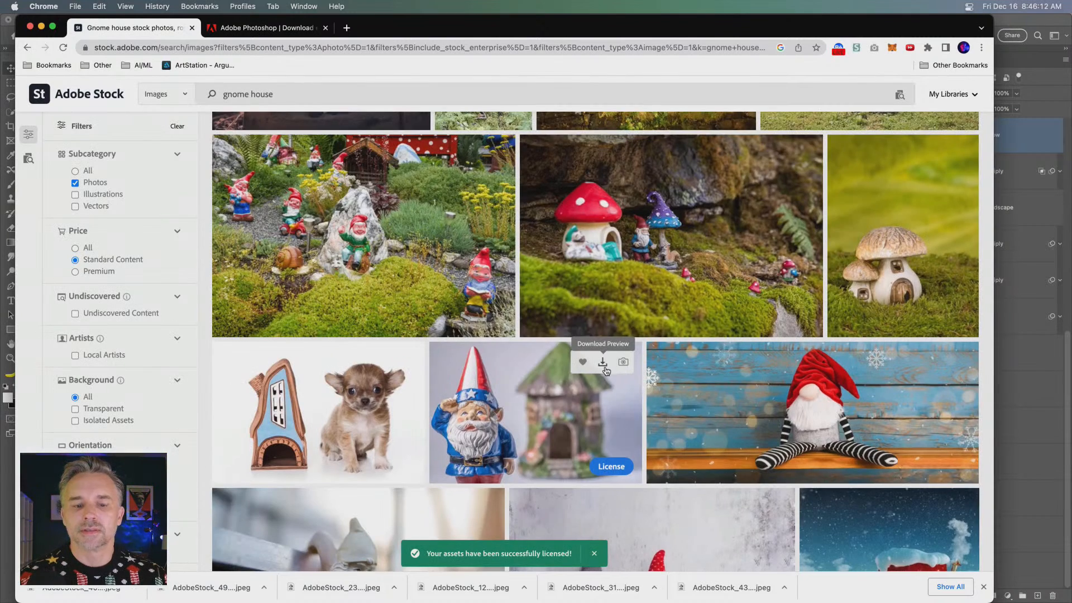
Step: Find the photo of the glowing fairy tower house with a flower-covered roof in dark woods and license it with the Standard License
{"action": "scroll", "coordinate": [611, 372], "scroll_direction": "down", "scroll_amount": 6}
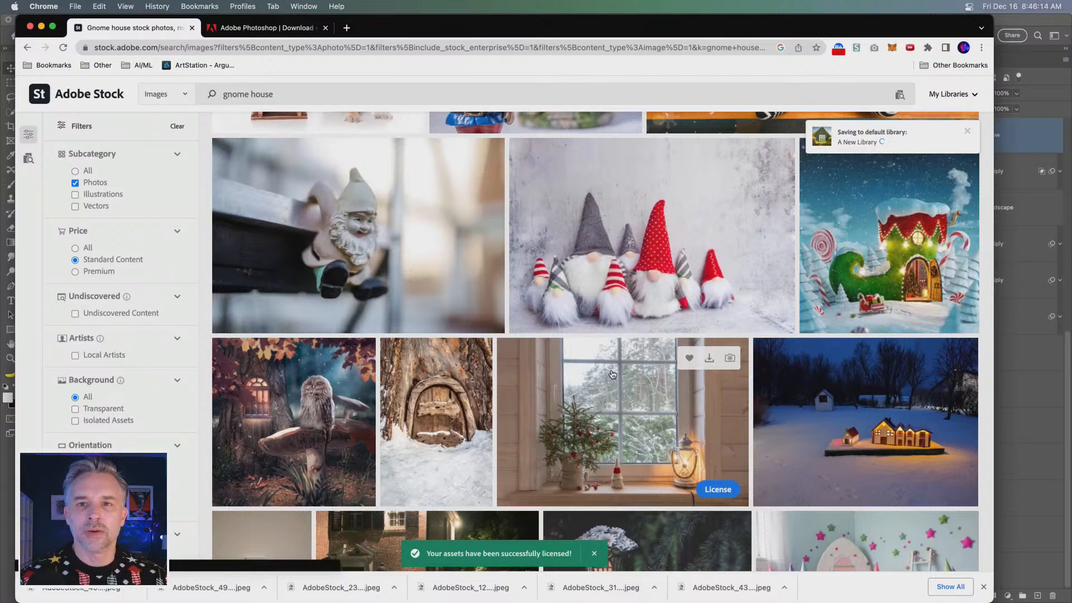
{"action": "scroll", "coordinate": [612, 374], "scroll_direction": "down", "scroll_amount": 4}
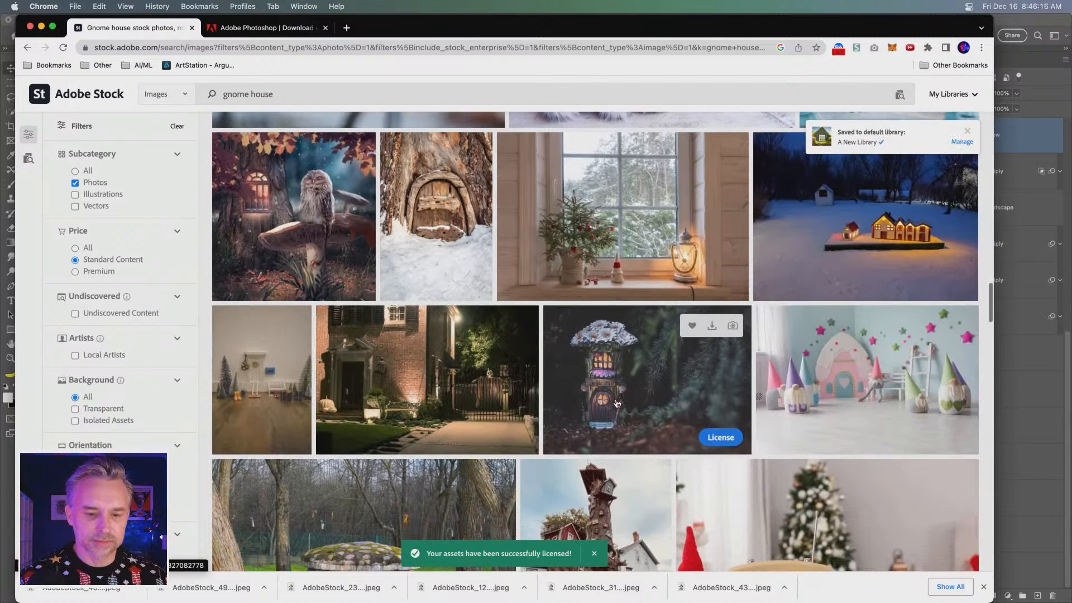
{"action": "left_click", "coordinate": [726, 438]}
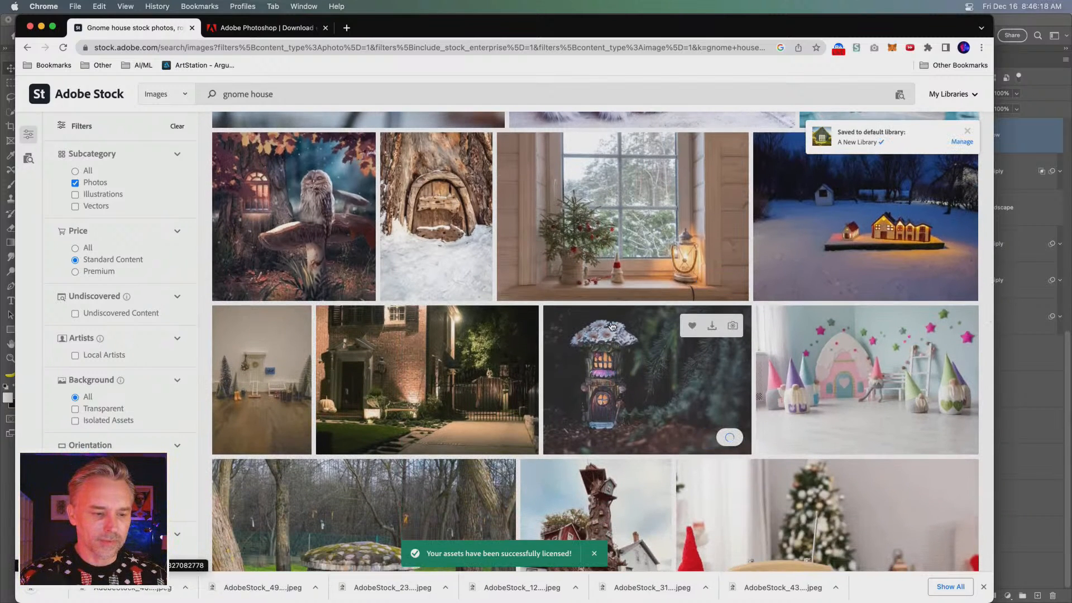
{"action": "scroll", "coordinate": [640, 378], "scroll_direction": "down", "scroll_amount": 2}
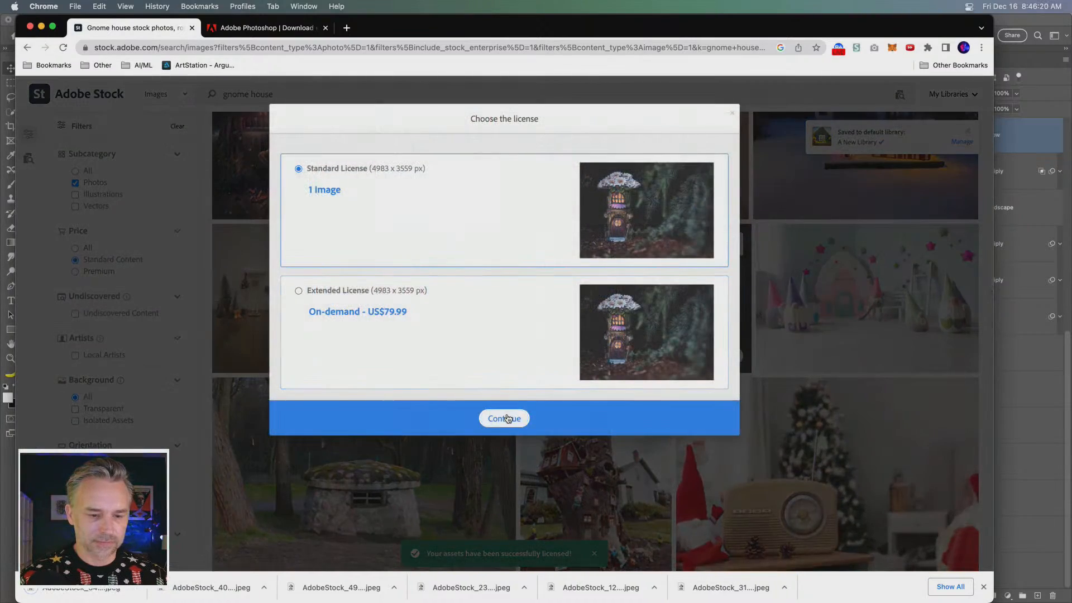
{"action": "left_click", "coordinate": [506, 418]}
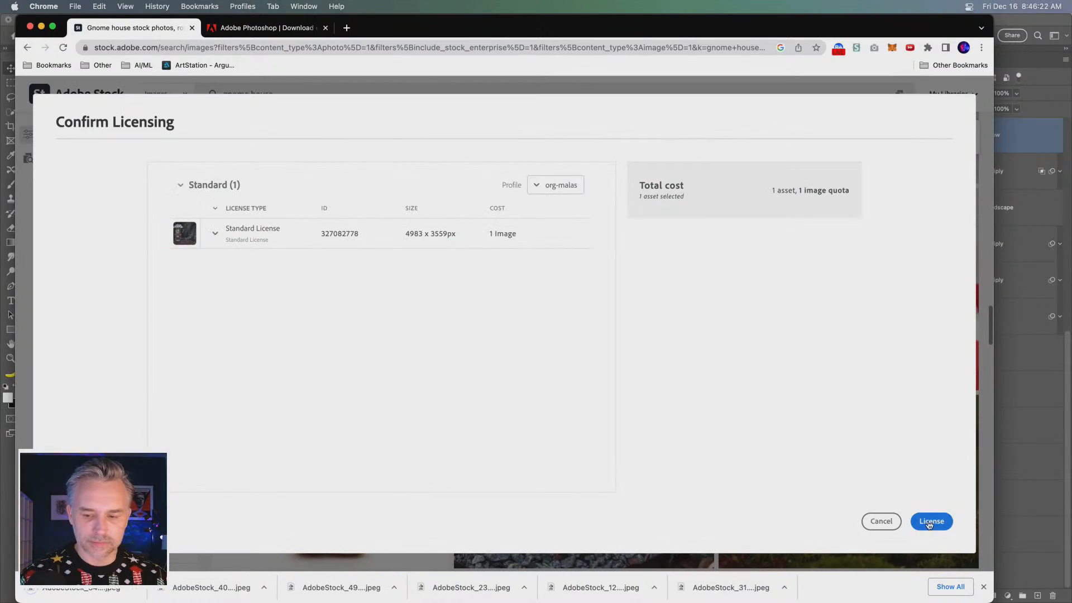
{"action": "left_click", "coordinate": [930, 520]}
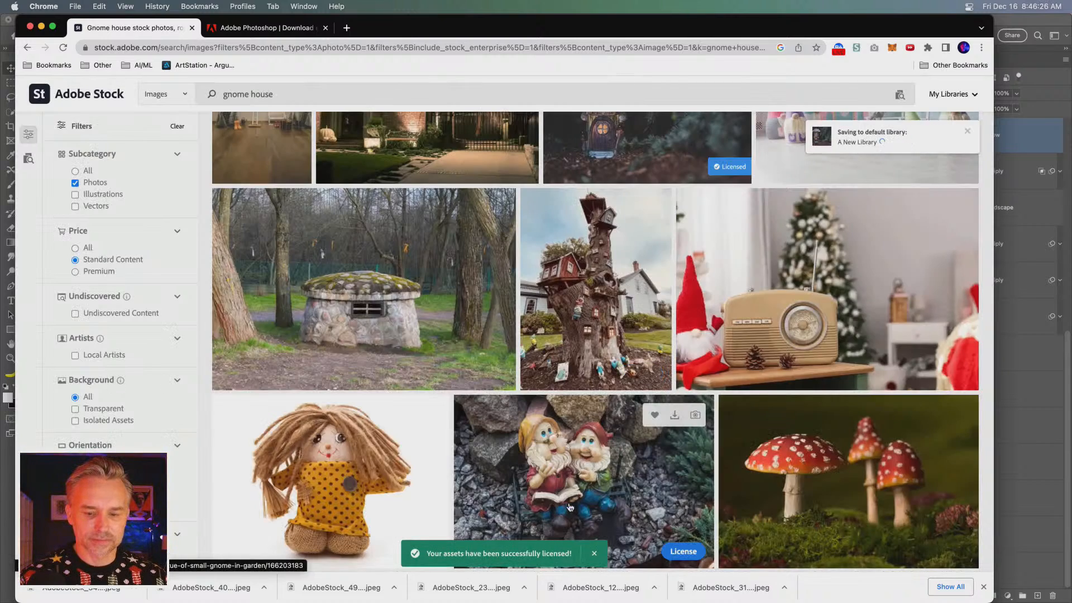
Step: Find the photo of three red spotted toadstools on dark mossy ground and license it with the Standard License
{"action": "scroll", "coordinate": [570, 507], "scroll_direction": "down", "scroll_amount": 3}
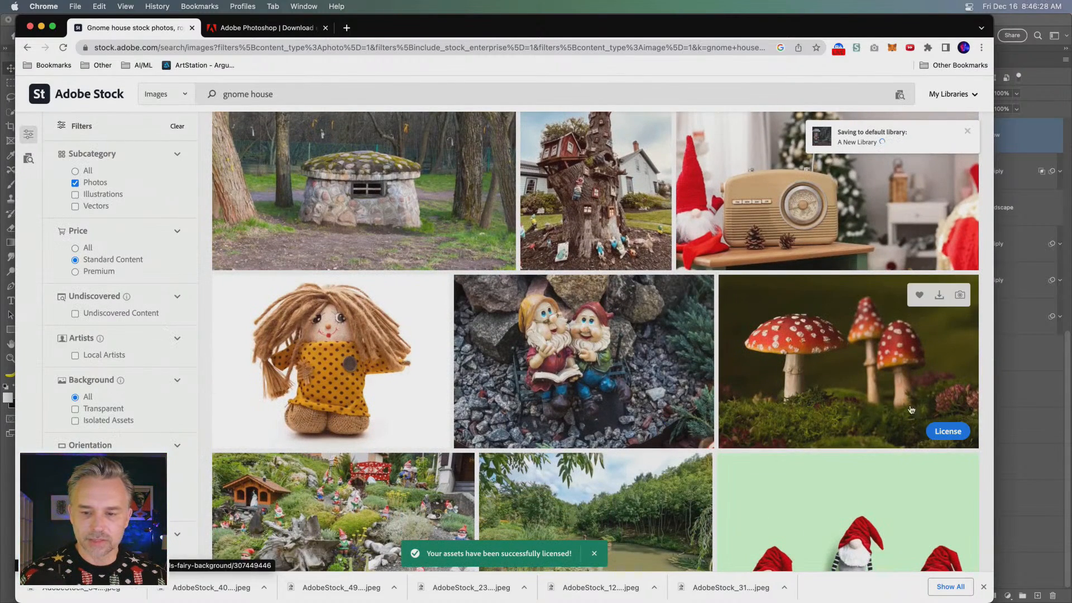
{"action": "left_click", "coordinate": [948, 431]}
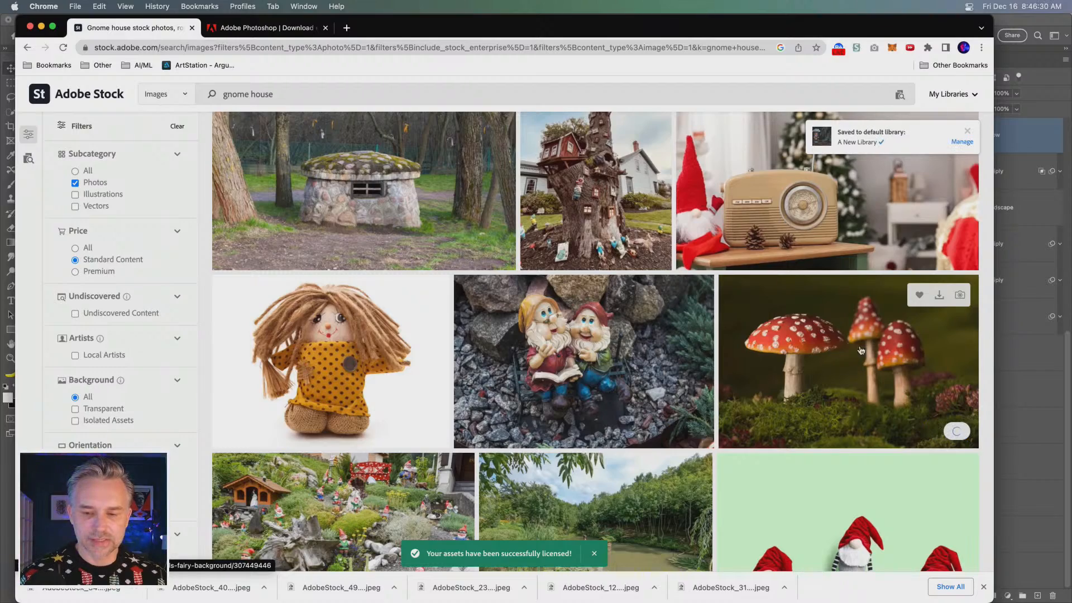
{"action": "scroll", "coordinate": [633, 379], "scroll_direction": "down", "scroll_amount": 5}
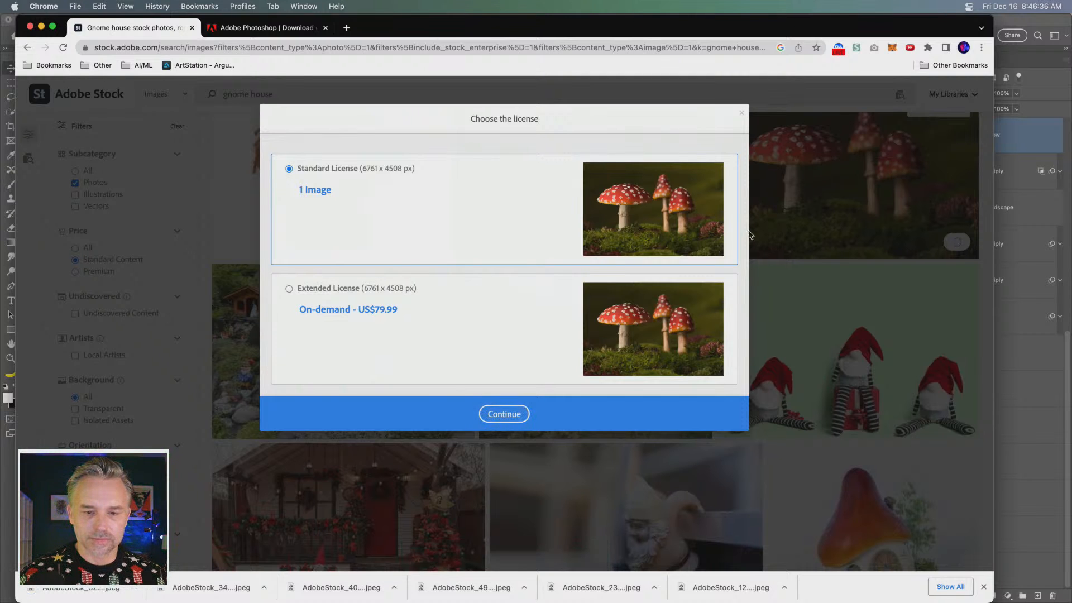
{"action": "left_click", "coordinate": [511, 414]}
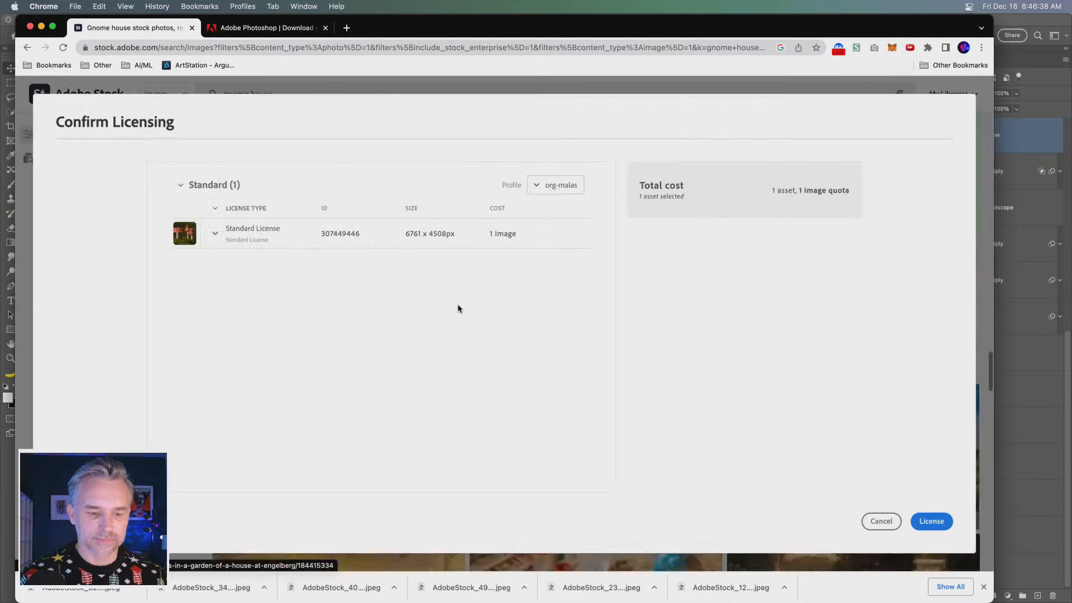
{"action": "left_click", "coordinate": [933, 523]}
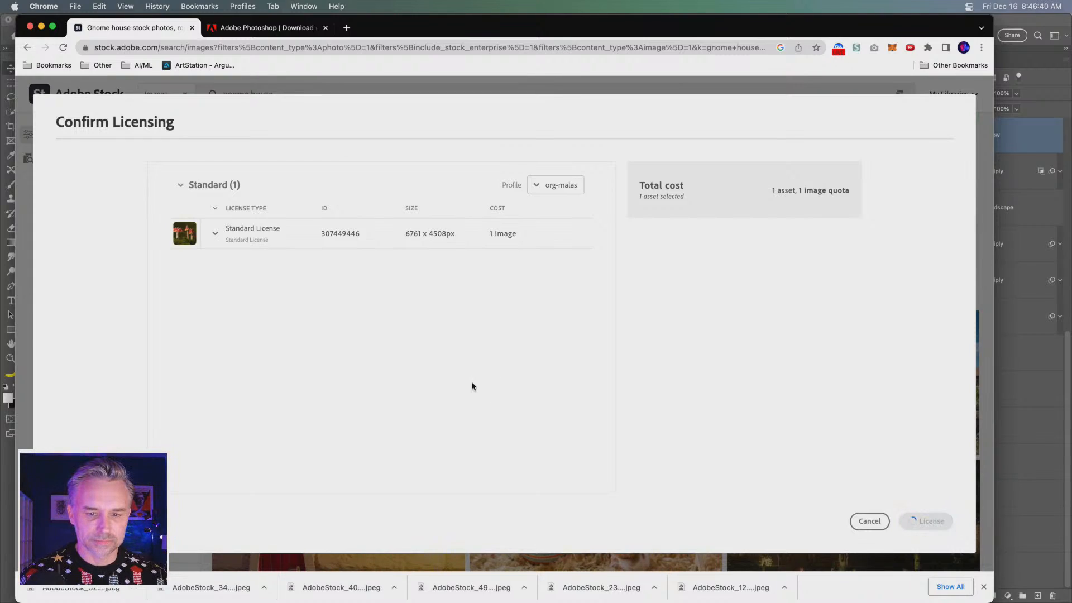
Step: Find the photo of the red-hatted gnome holding a sign beside brown mushroom houses and license it with the Standard License
{"action": "scroll", "coordinate": [471, 385], "scroll_direction": "down", "scroll_amount": 4}
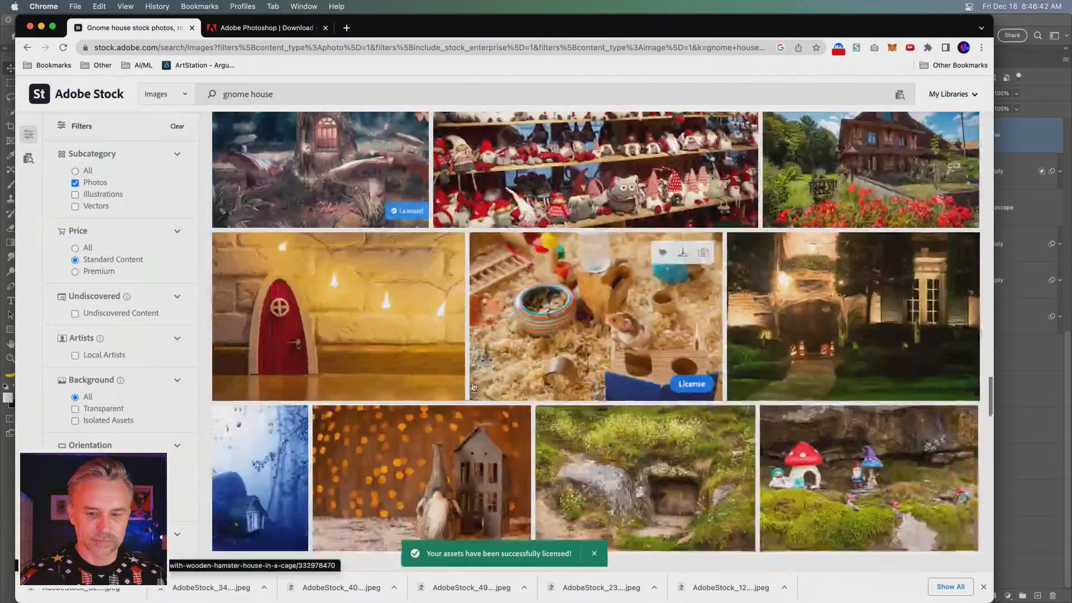
{"action": "scroll", "coordinate": [473, 385], "scroll_direction": "down", "scroll_amount": 5}
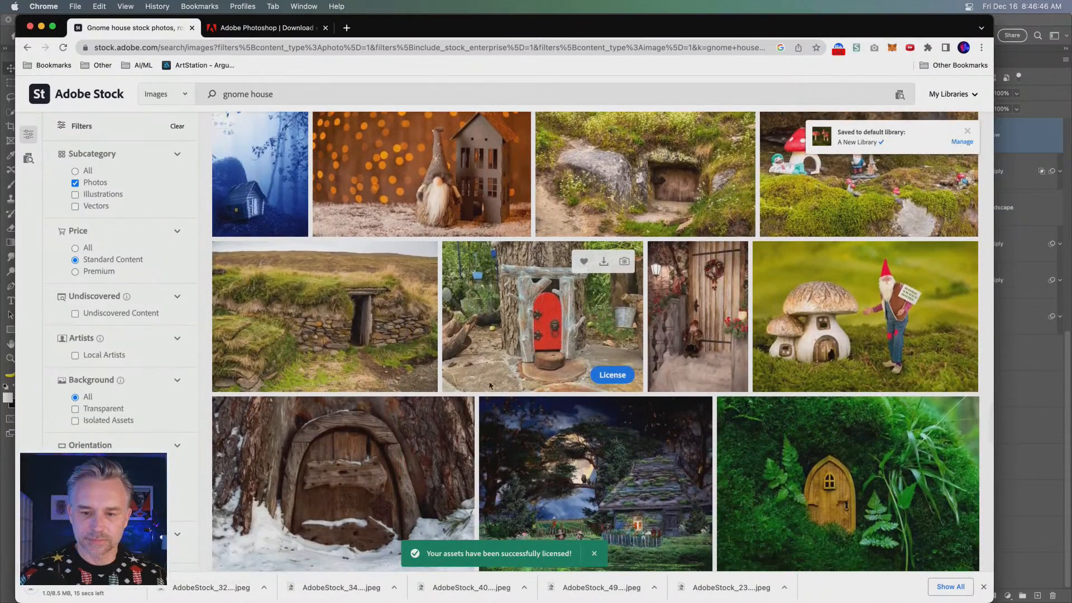
{"action": "left_click", "coordinate": [941, 375]}
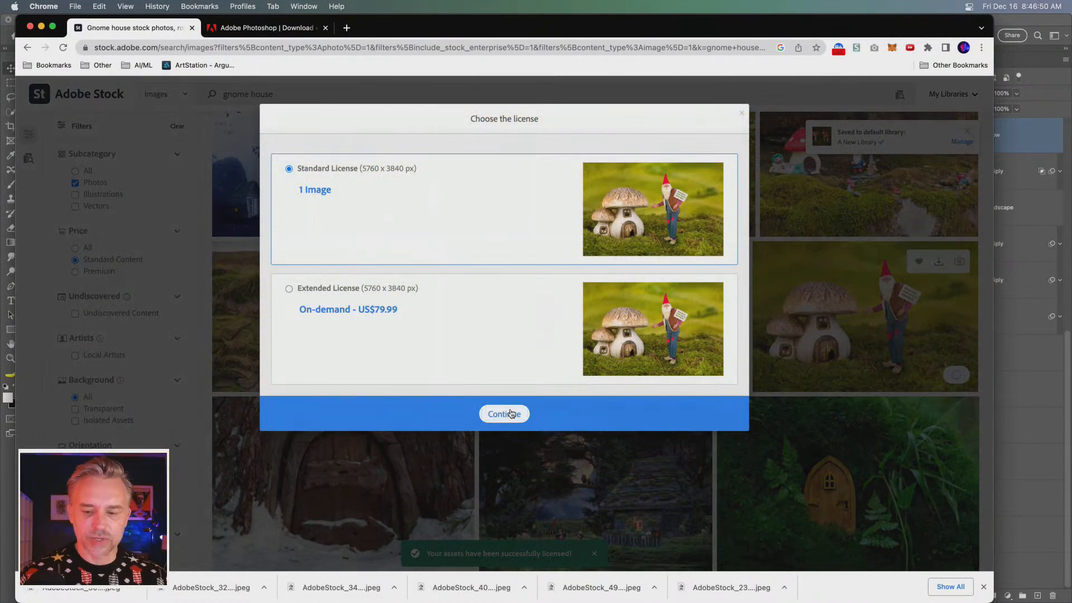
{"action": "left_click", "coordinate": [511, 413]}
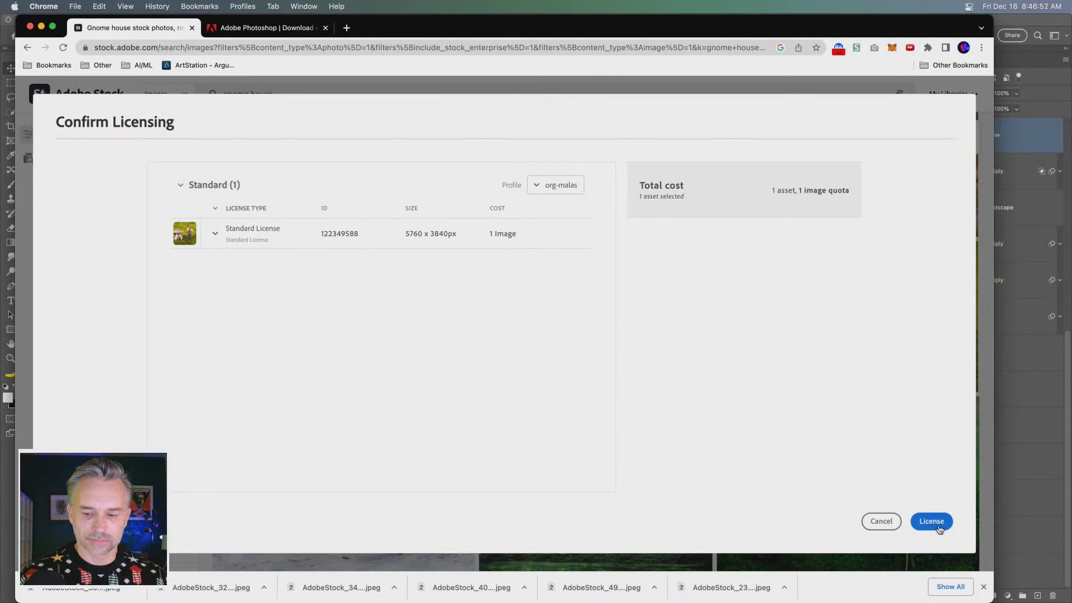
{"action": "left_click", "coordinate": [939, 525]}
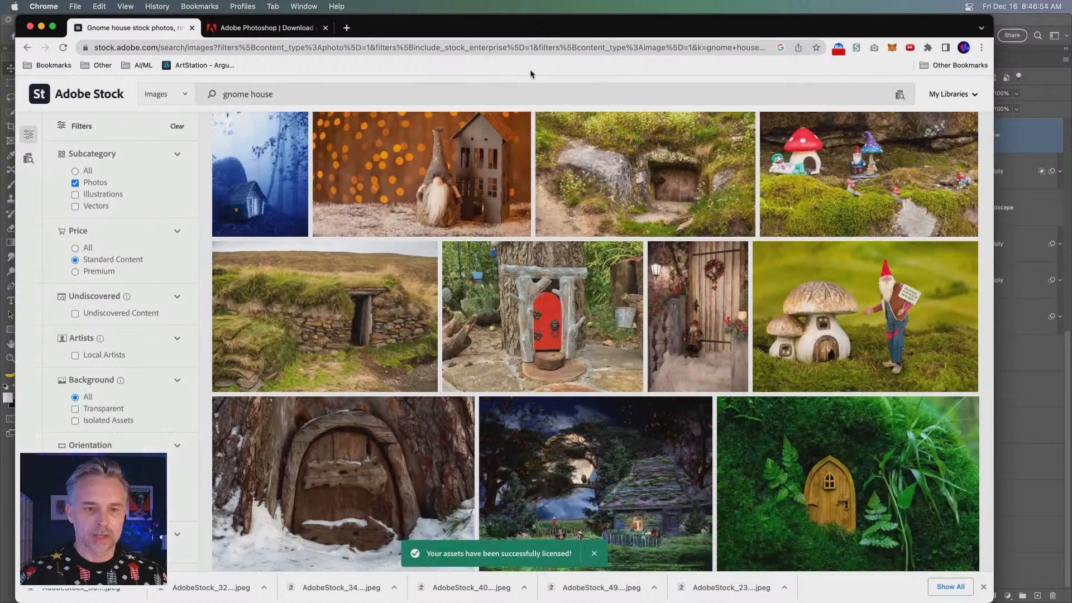
{"action": "triple_click", "coordinate": [258, 95]}
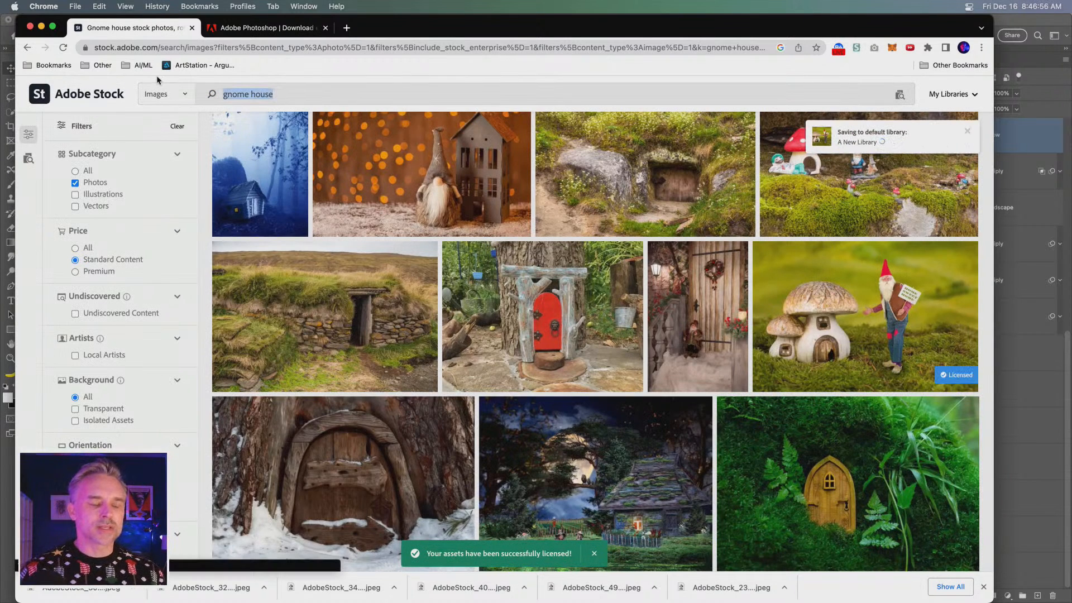
{"action": "type", "text": "s"}
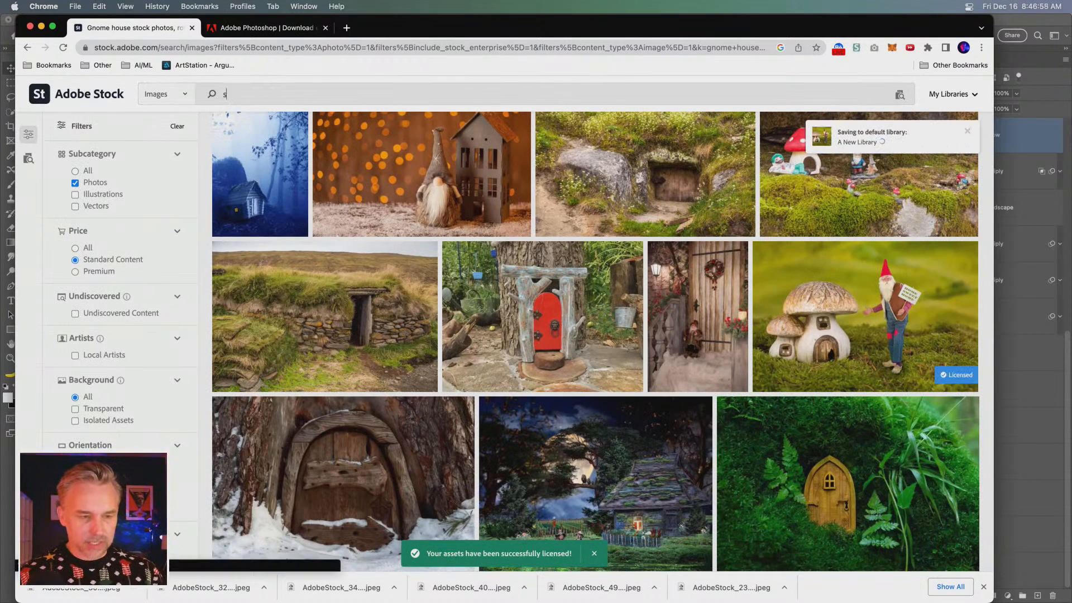
{"action": "key", "text": "BackSpace"}
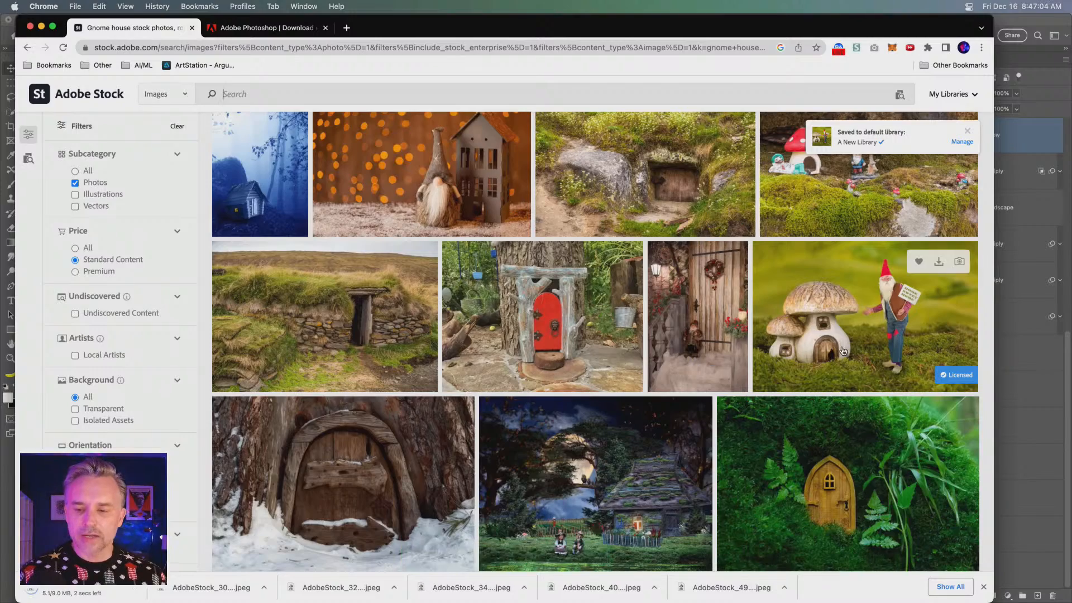
Step: Open the Downloads folder in Finder and move Free_Snow_Photoshop_Brushes.zip up into the empty space above the new stock photos
{"action": "left_click", "coordinate": [1041, 368]}
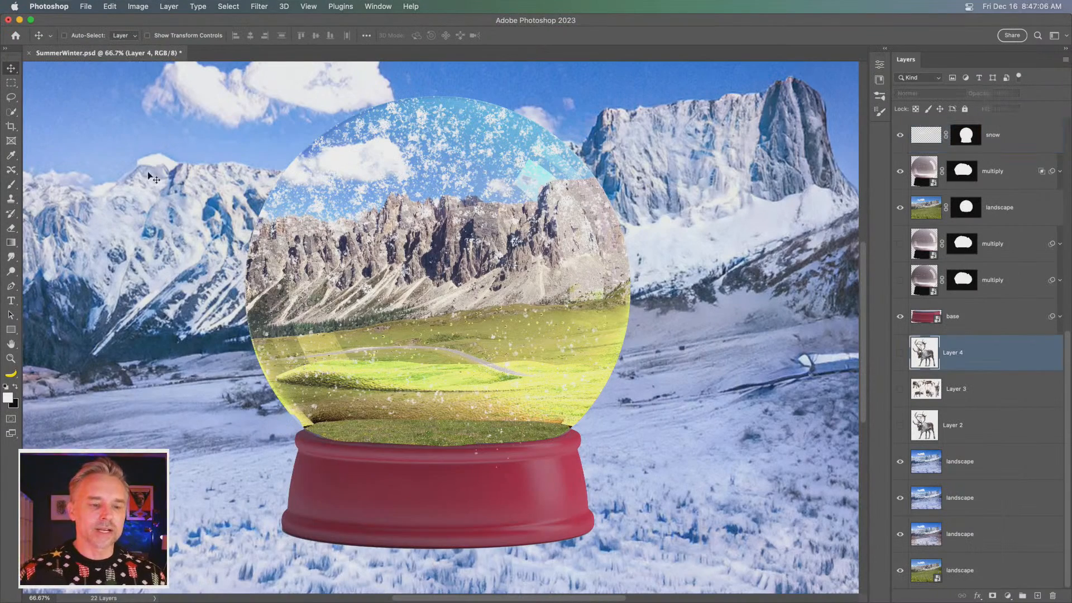
{"action": "key", "text": "super+minus"}
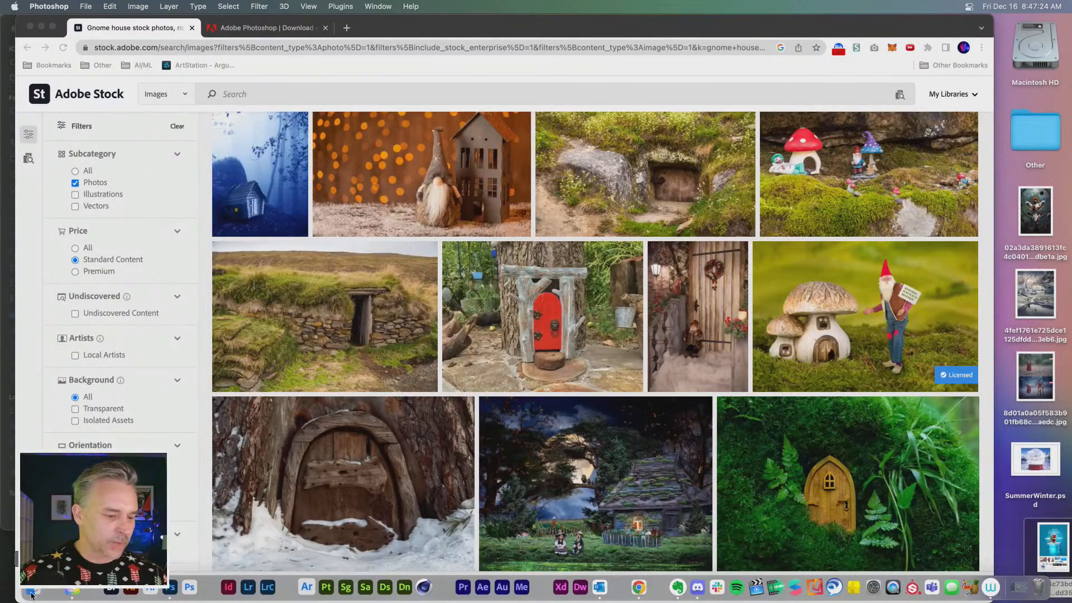
{"action": "left_click", "coordinate": [31, 595]}
{"action": "scroll", "coordinate": [335, 363], "scroll_direction": "down", "scroll_amount": 3}
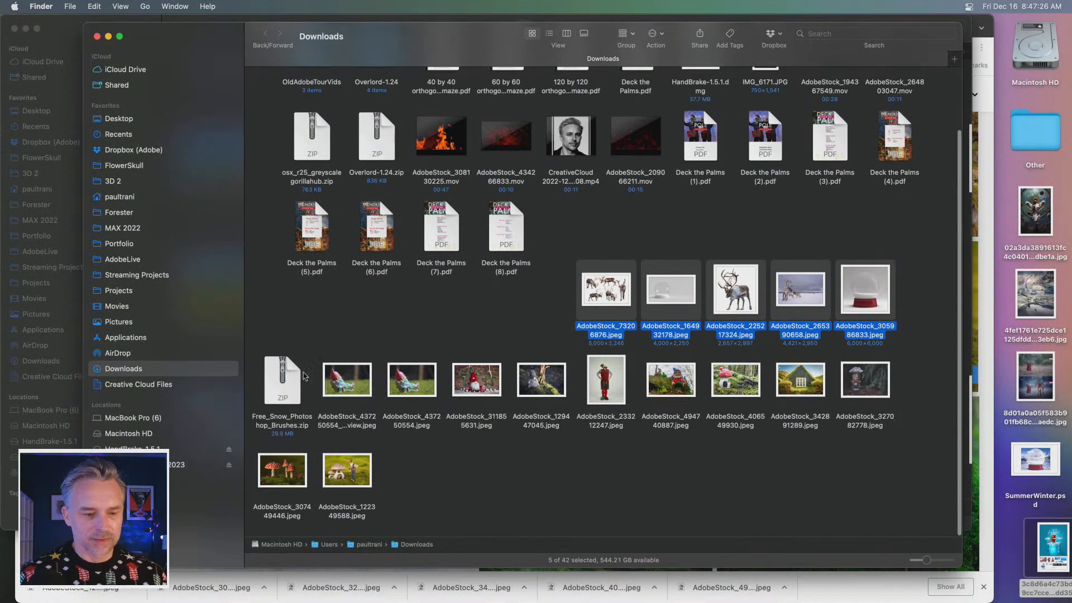
{"action": "left_click", "coordinate": [304, 375]}
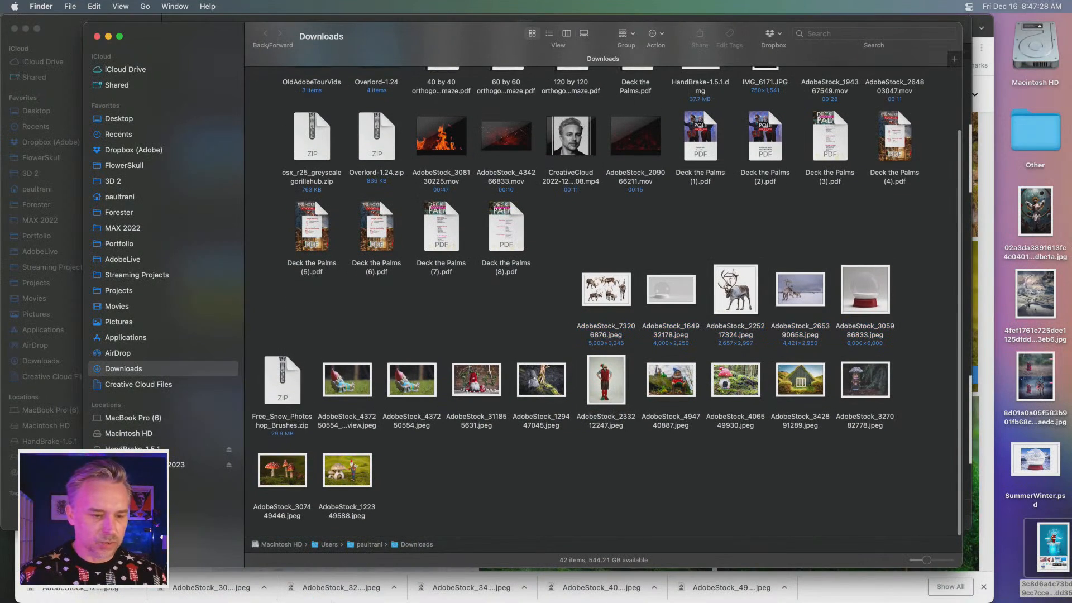
{"action": "left_click_drag", "start_coordinate": [274, 377], "coordinate": [278, 296]}
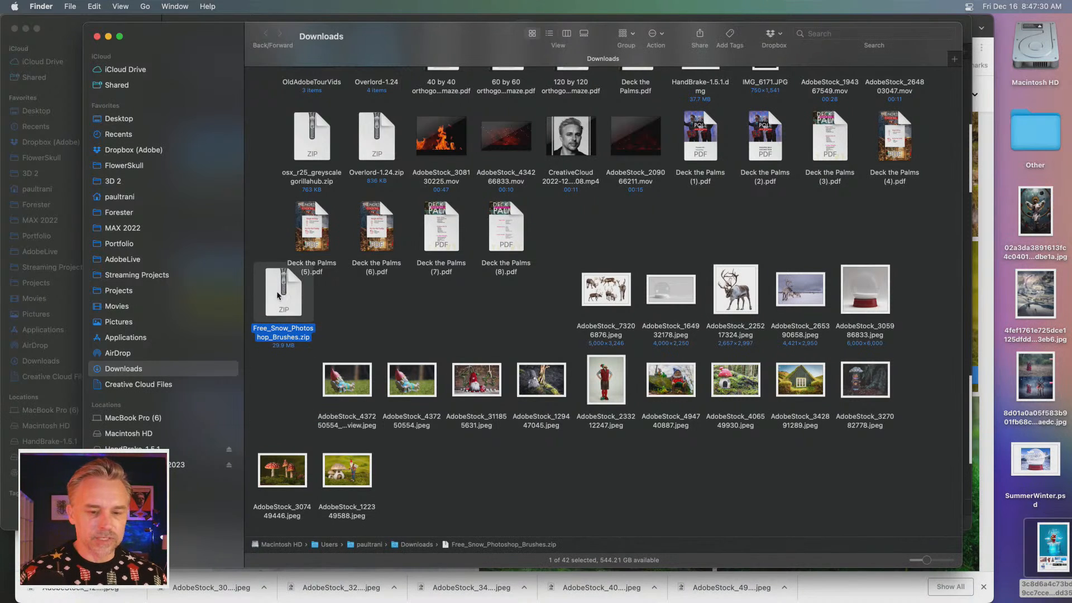
Step: Create a new folder in Downloads and delete the duplicate preview version of the pink-hatted lounging gnome photo
{"action": "right_click", "coordinate": [457, 487]}
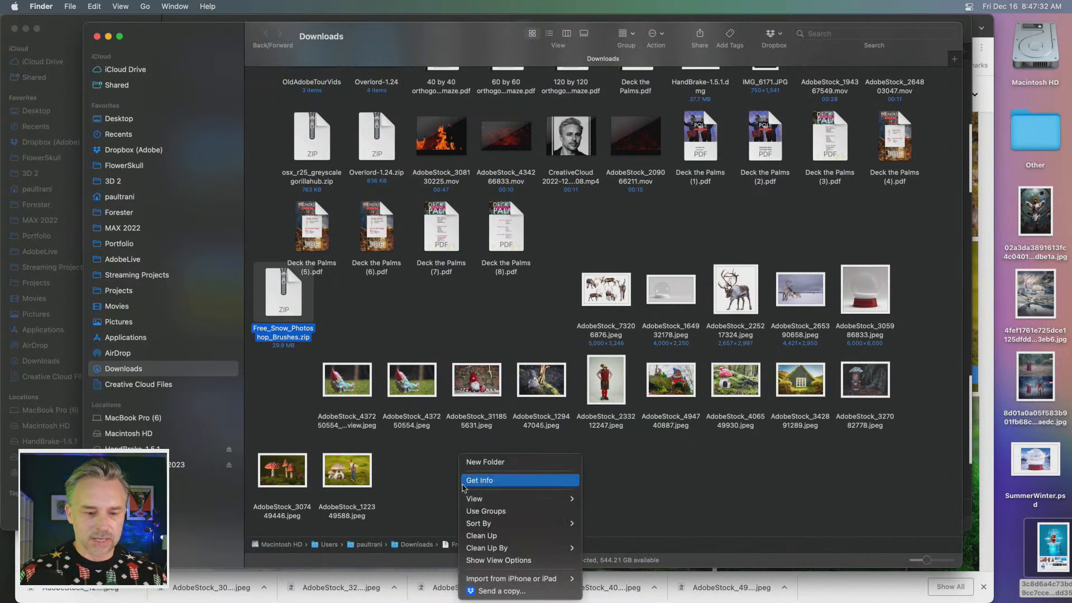
{"action": "left_click", "coordinate": [480, 464]}
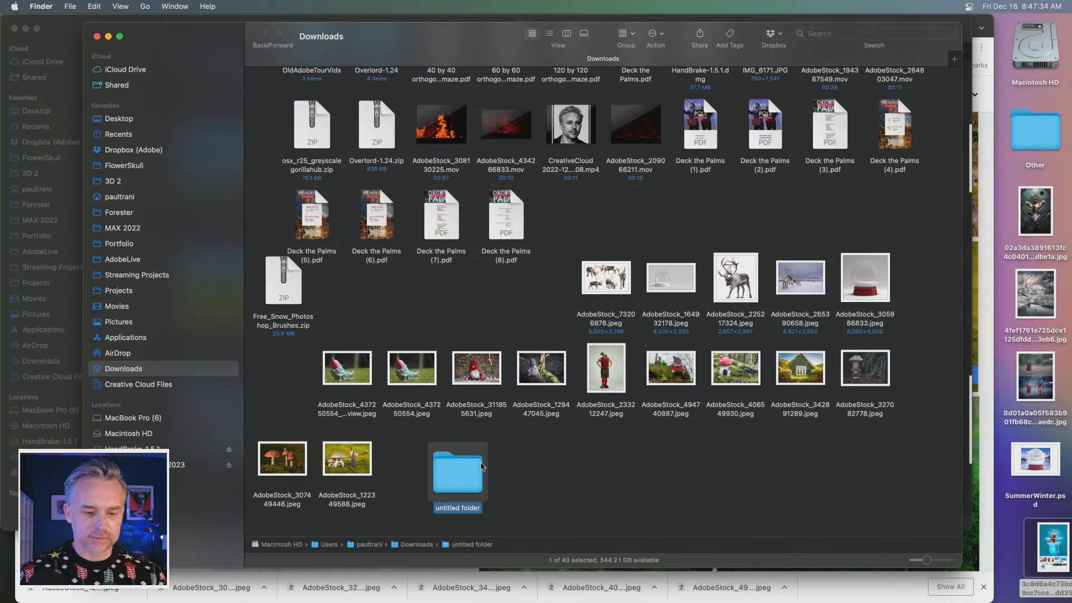
{"action": "left_click", "coordinate": [266, 362]}
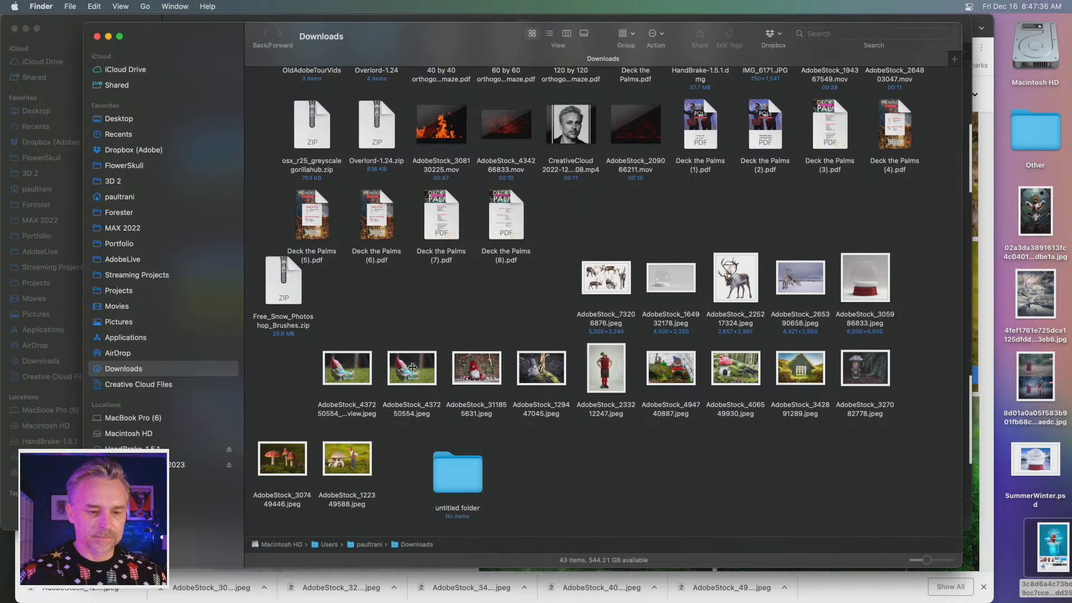
{"action": "left_click", "coordinate": [354, 378]}
{"action": "key", "text": "super+BackSpace"}
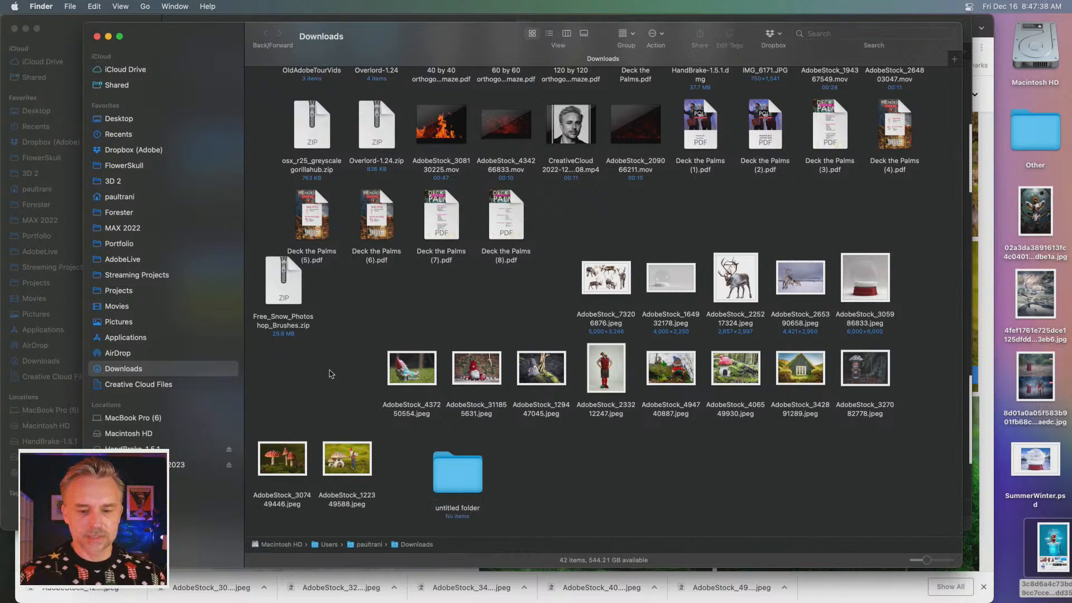
{"action": "left_click_drag", "start_coordinate": [331, 374], "coordinate": [969, 390]}
{"action": "left_click", "coordinate": [329, 459], "text": "super"}
{"action": "left_click", "coordinate": [294, 451], "text": "super"}
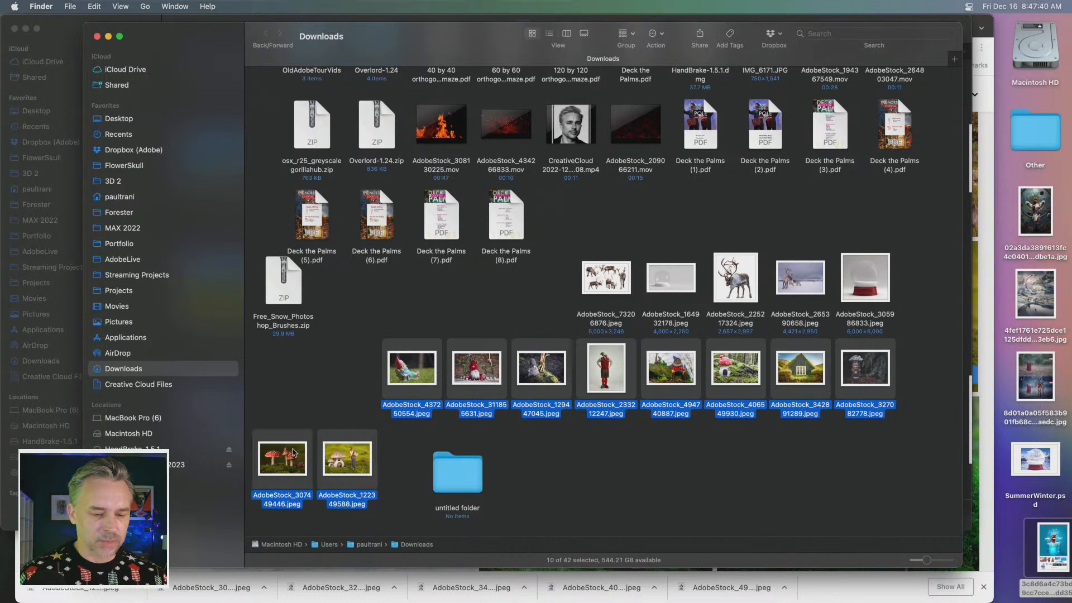
{"action": "left_click", "coordinate": [344, 395]}
Step: Preview the downloaded gnome photos one by one, from the lounging pink-hatted gnome to the seated blue-hatted gnome with a bottle
{"action": "left_click", "coordinate": [404, 379]}
{"action": "key", "text": "space"}
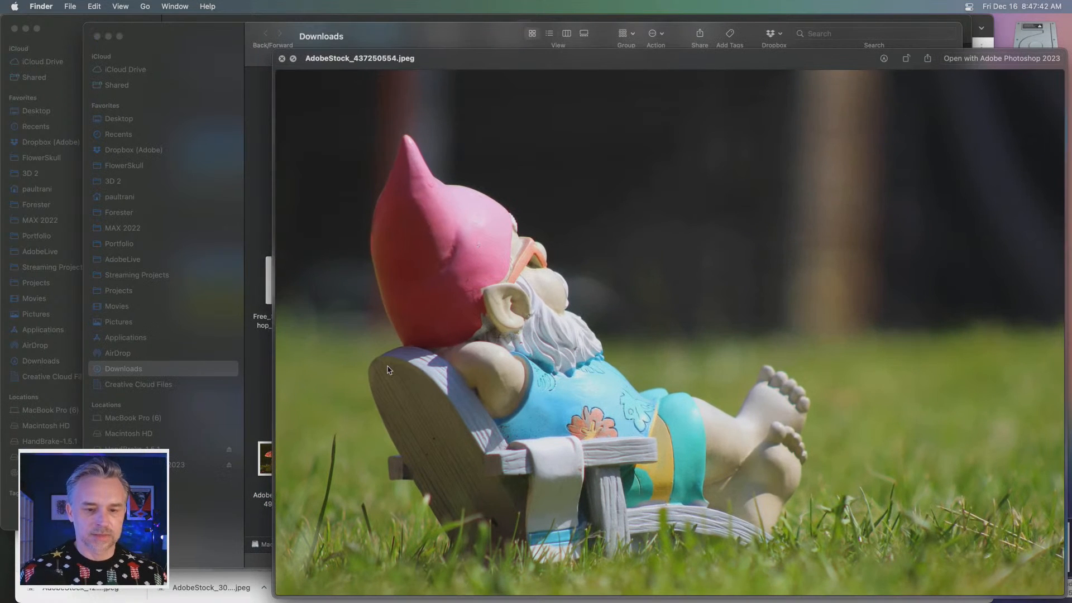
{"action": "key", "text": "Right"}
{"action": "key", "text": "space"}
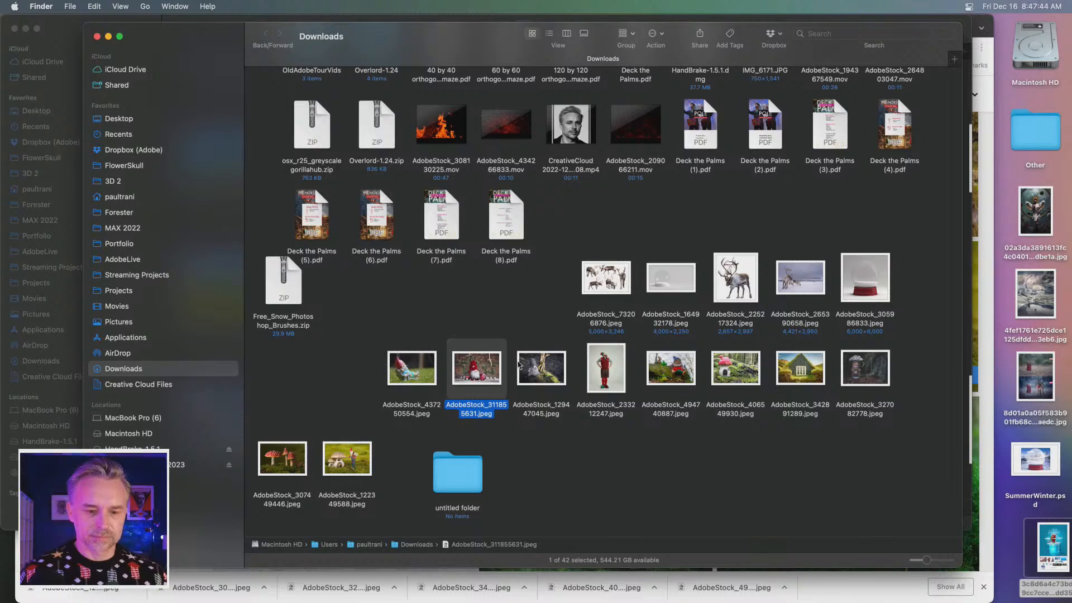
{"action": "key", "text": "Right"}
{"action": "key", "text": "space"}
{"action": "key", "text": "space"}
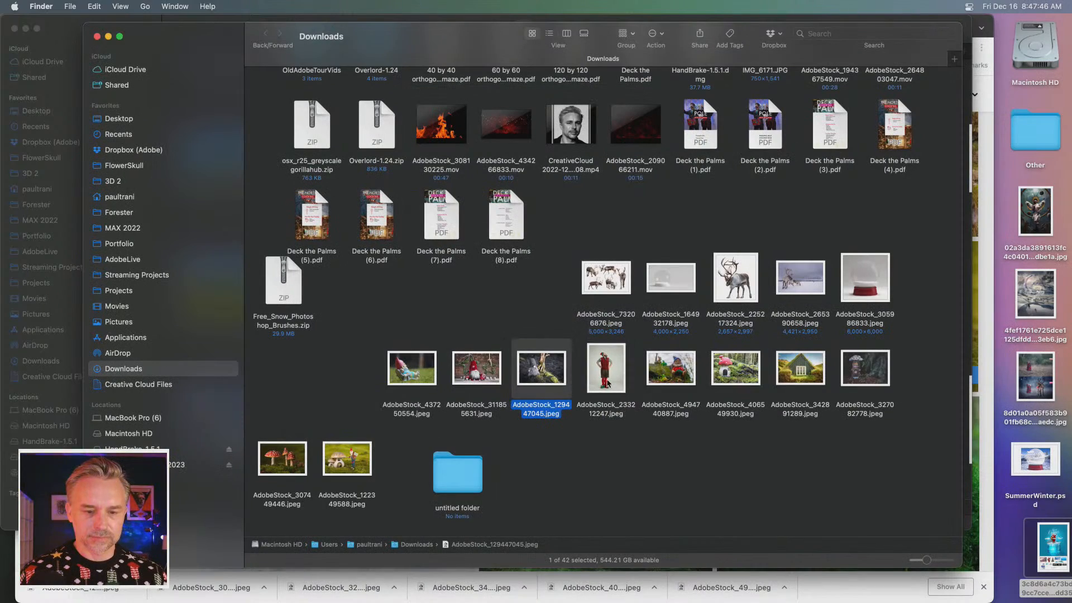
{"action": "left_click", "coordinate": [608, 383]}
{"action": "left_click", "coordinate": [670, 382]}
{"action": "key", "text": "space"}
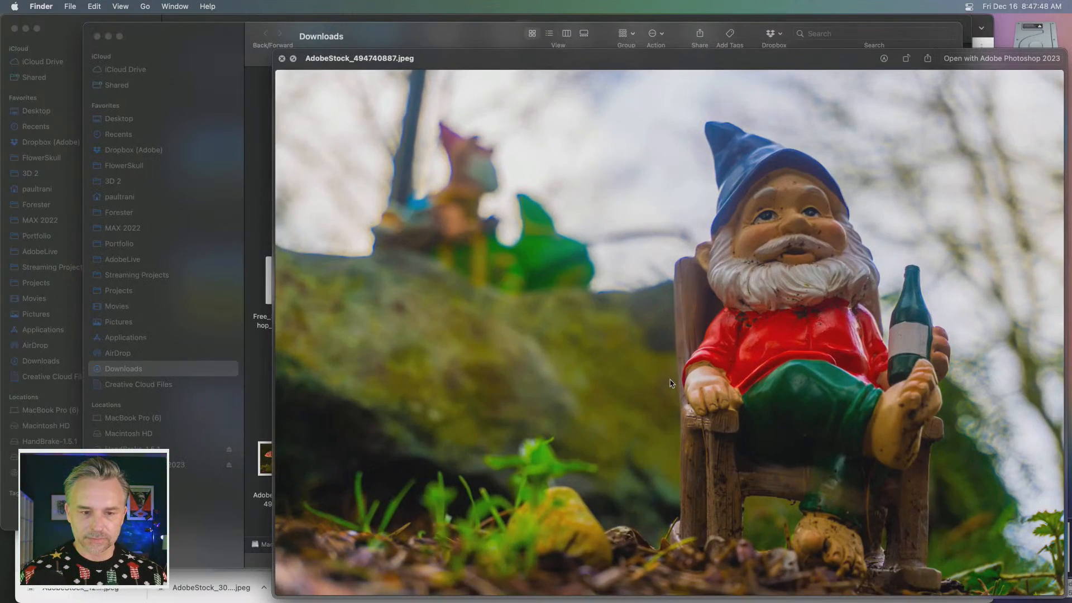
{"action": "key", "text": "space"}
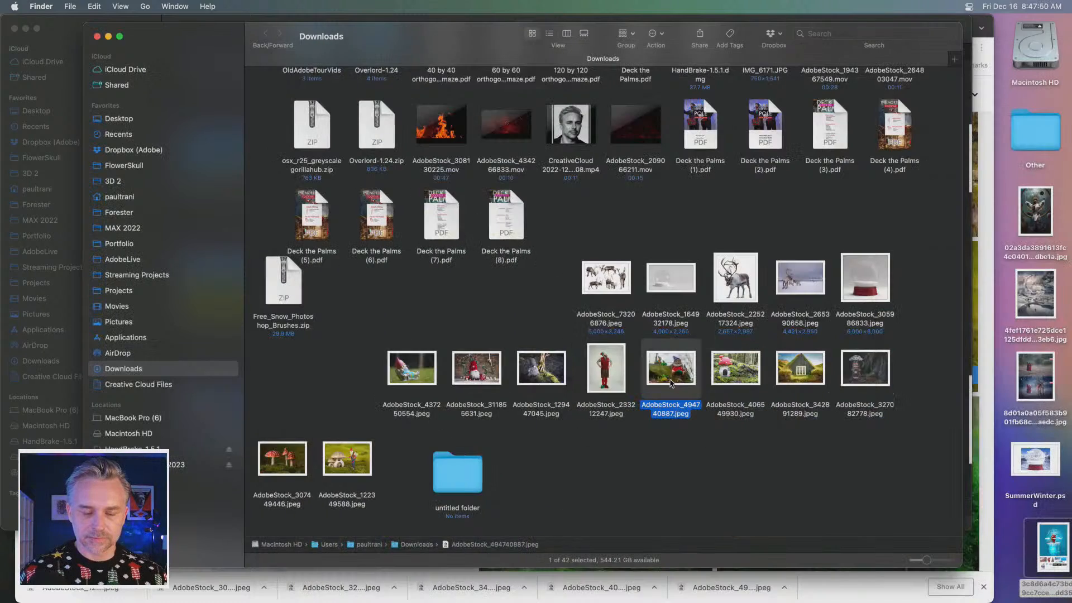
Step: Copy all of AdobeStock_494740887.jpeg in Photoshop, then paste it above the landscape layer in SummerWinter.psd and clip it to that layer
{"action": "left_click_drag", "start_coordinate": [670, 383], "coordinate": [176, 587]}
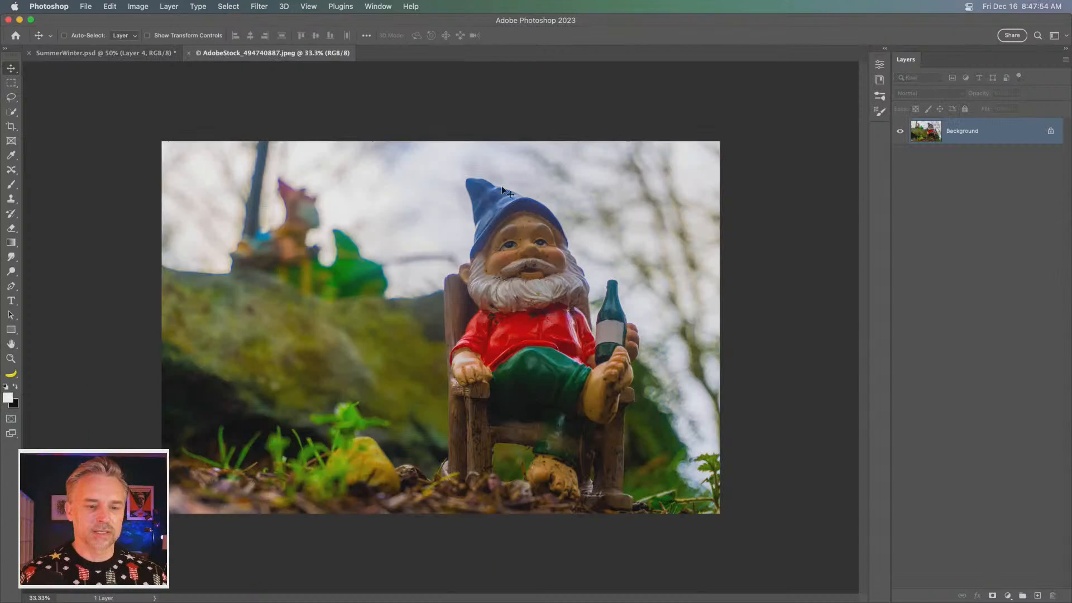
{"action": "key", "text": "super+a"}
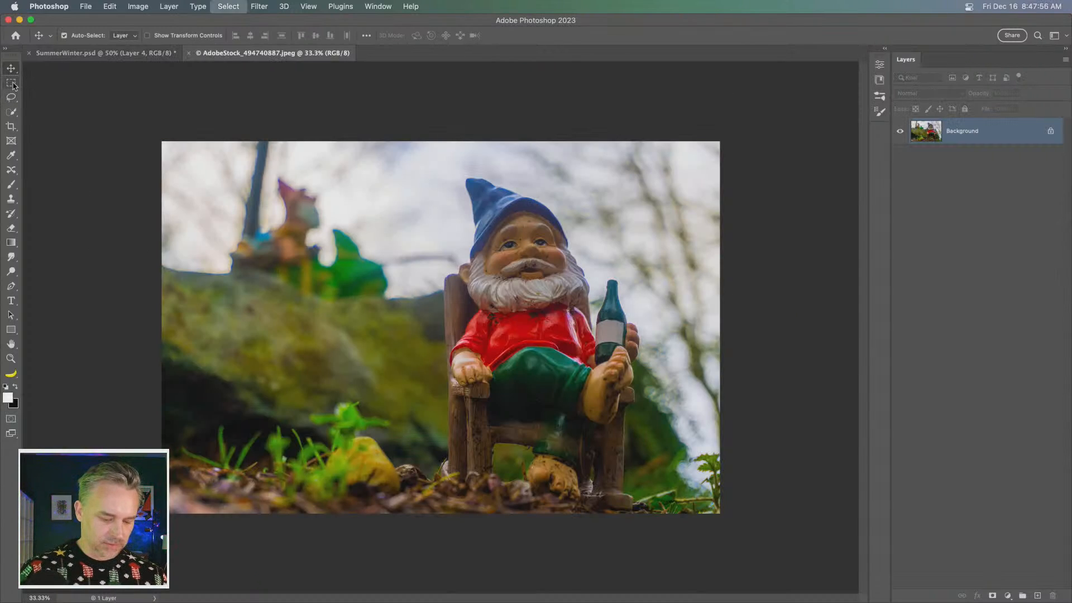
{"action": "key", "text": "super+w"}
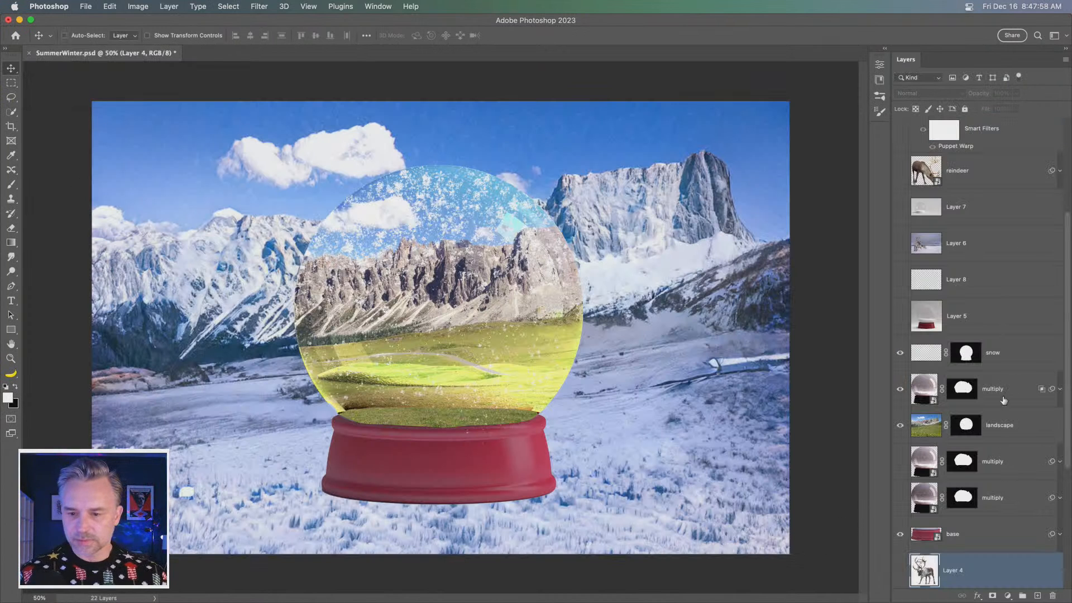
{"action": "left_click", "coordinate": [1008, 430]}
{"action": "key", "text": "super+v"}
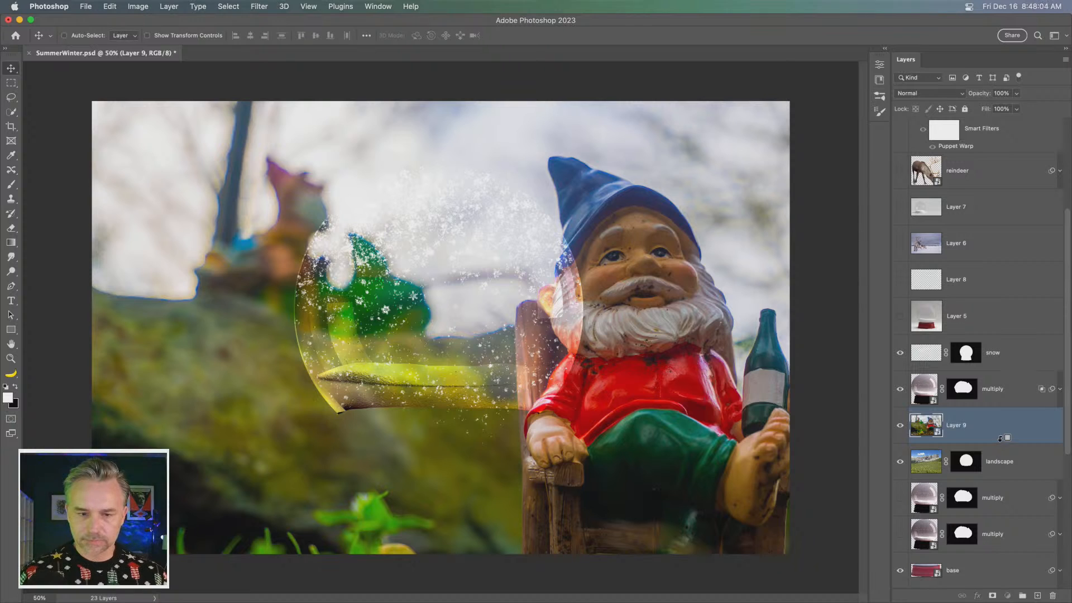
{"action": "left_click", "coordinate": [1000, 438], "text": "alt"}
Step: Scale the pasted gnome photo to 50%, shrink it further to seat the gnome on the grass inside the globe, and hide the snow layer
{"action": "key", "text": "super+t"}
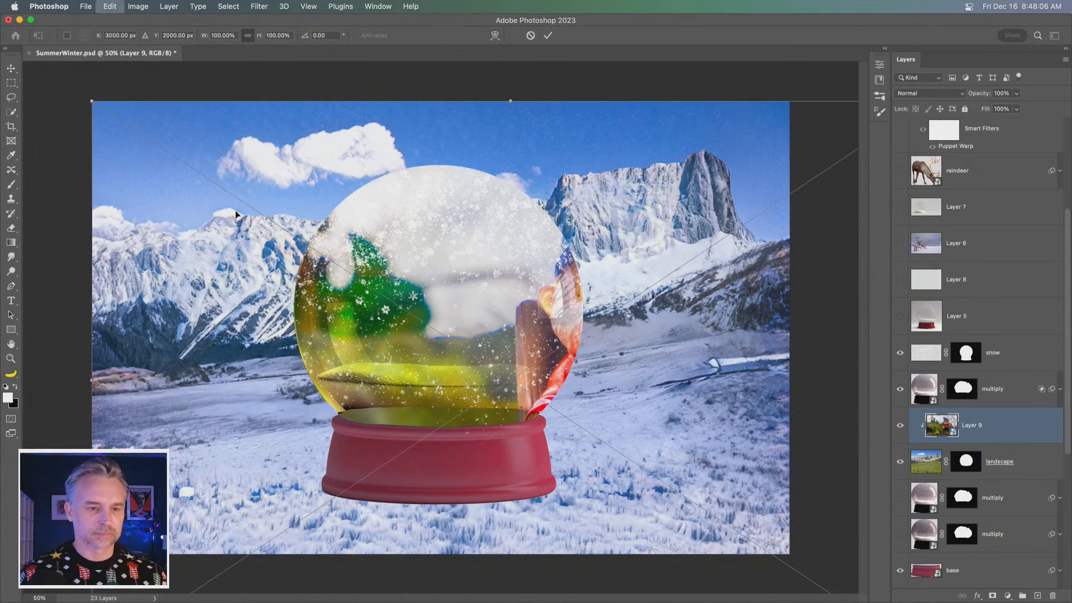
{"action": "left_click", "coordinate": [222, 35]}
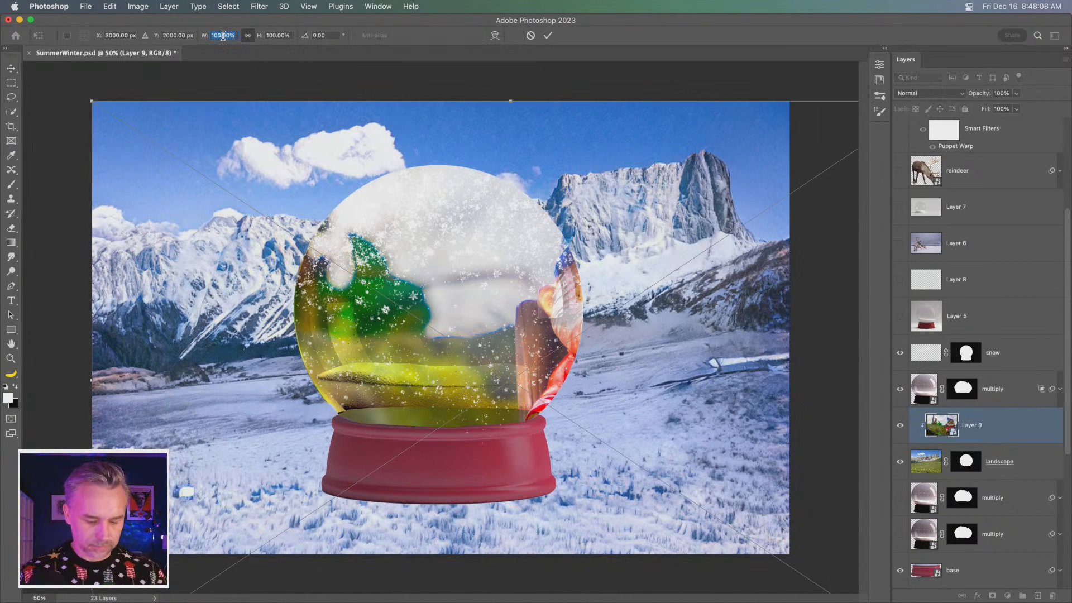
{"action": "type", "text": "50"}
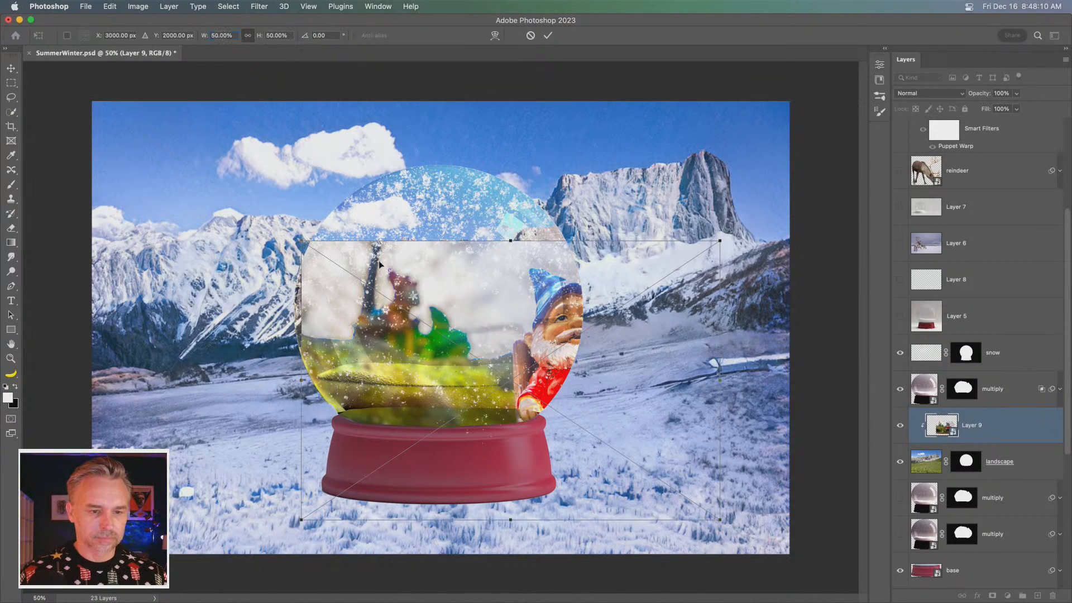
{"action": "left_click_drag", "start_coordinate": [379, 264], "coordinate": [317, 245]}
{"action": "left_click_drag", "start_coordinate": [207, 193], "coordinate": [318, 286]}
{"action": "left_click_drag", "start_coordinate": [426, 317], "coordinate": [382, 277]}
{"action": "key", "text": "Return"}
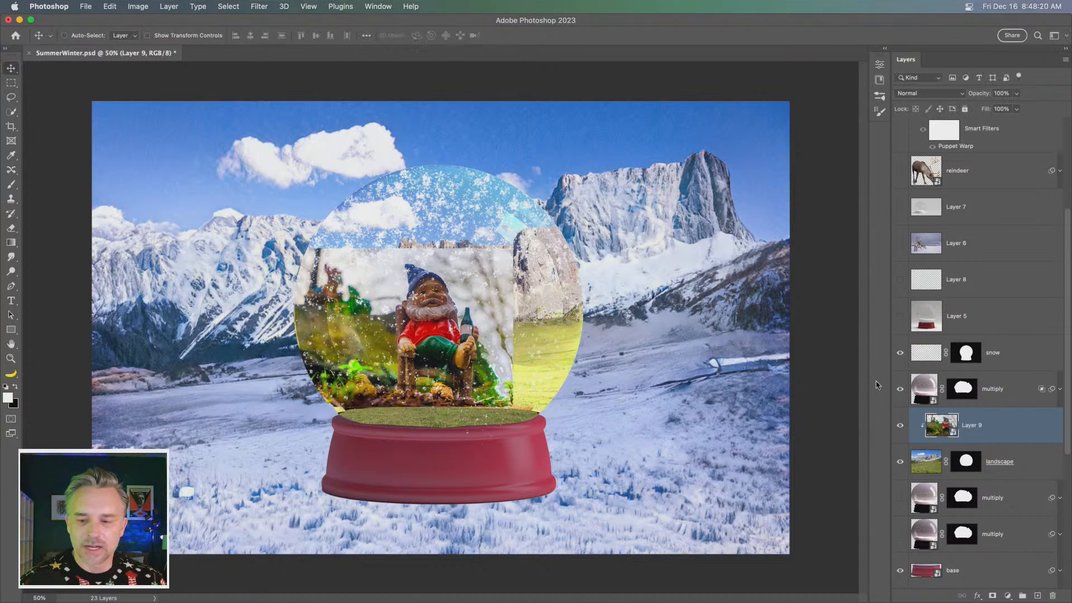
{"action": "left_click", "coordinate": [898, 352]}
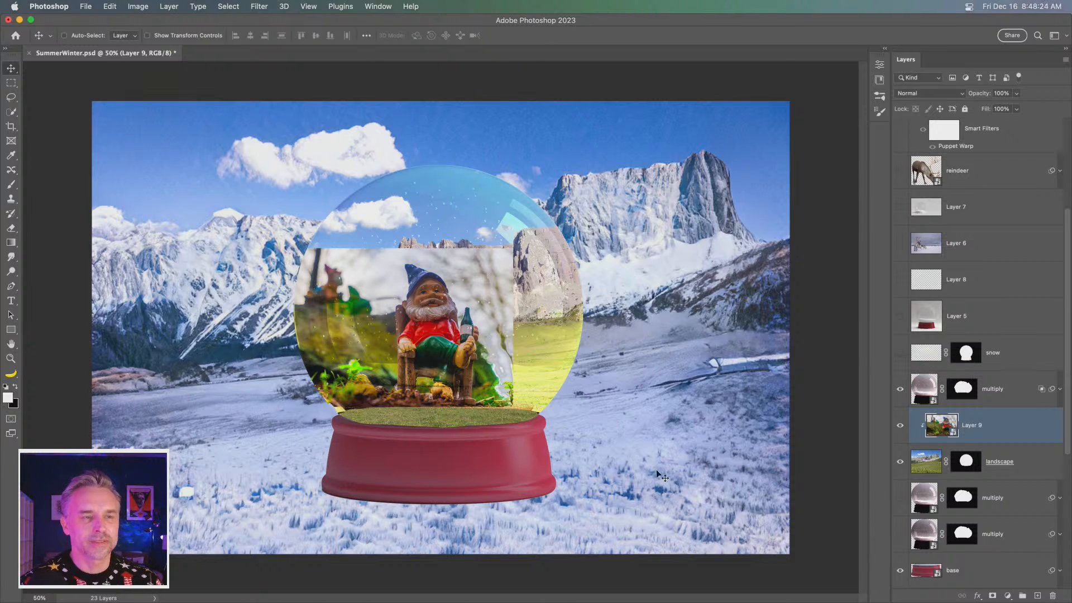
Step: Return to the Downloads folder and preview AdobeStock_122349588.jpeg, the red-hatted gnome beside the mushroom houses
{"action": "left_click", "coordinate": [37, 590]}
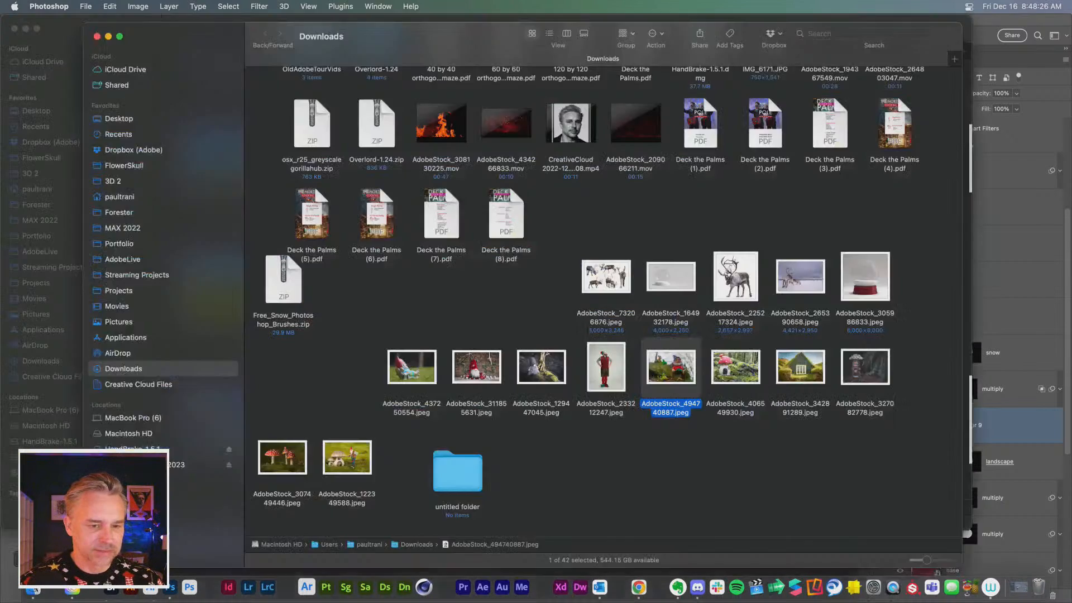
{"action": "left_click", "coordinate": [567, 227]}
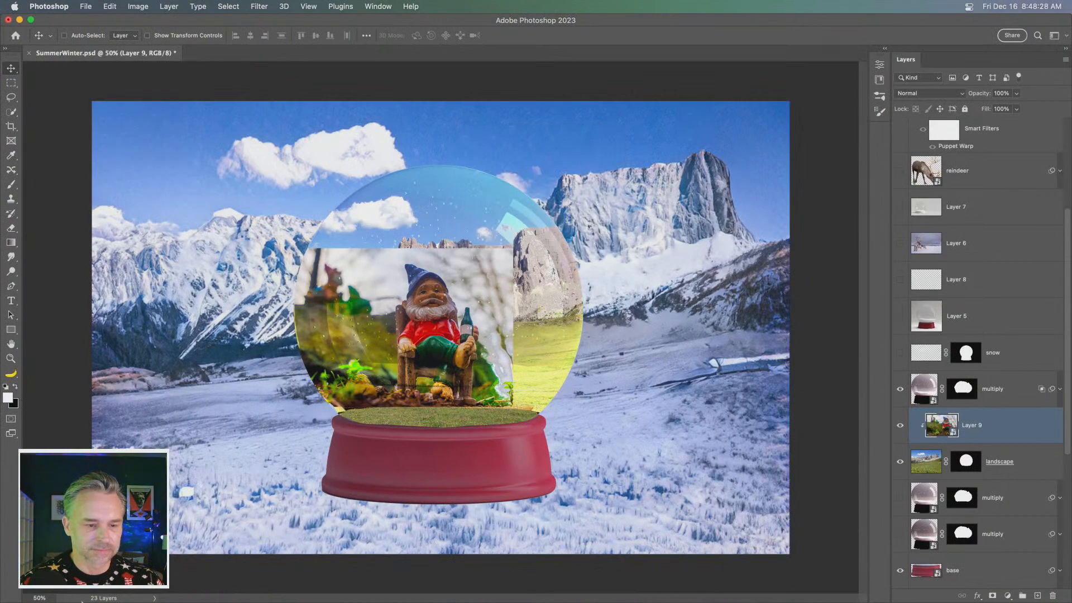
{"action": "left_click", "coordinate": [35, 589]}
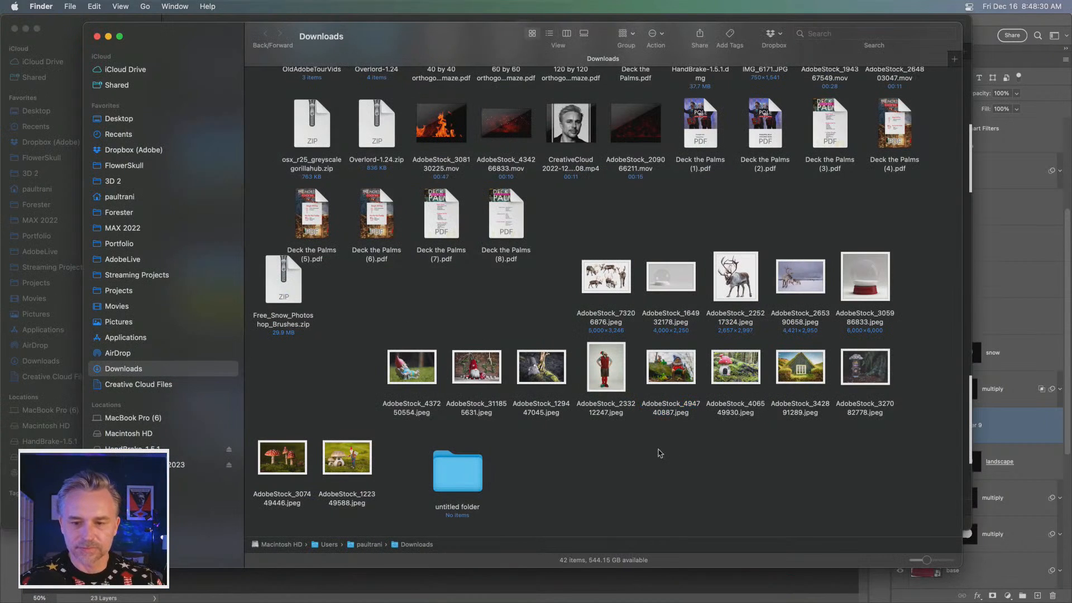
{"action": "left_click", "coordinate": [662, 362]}
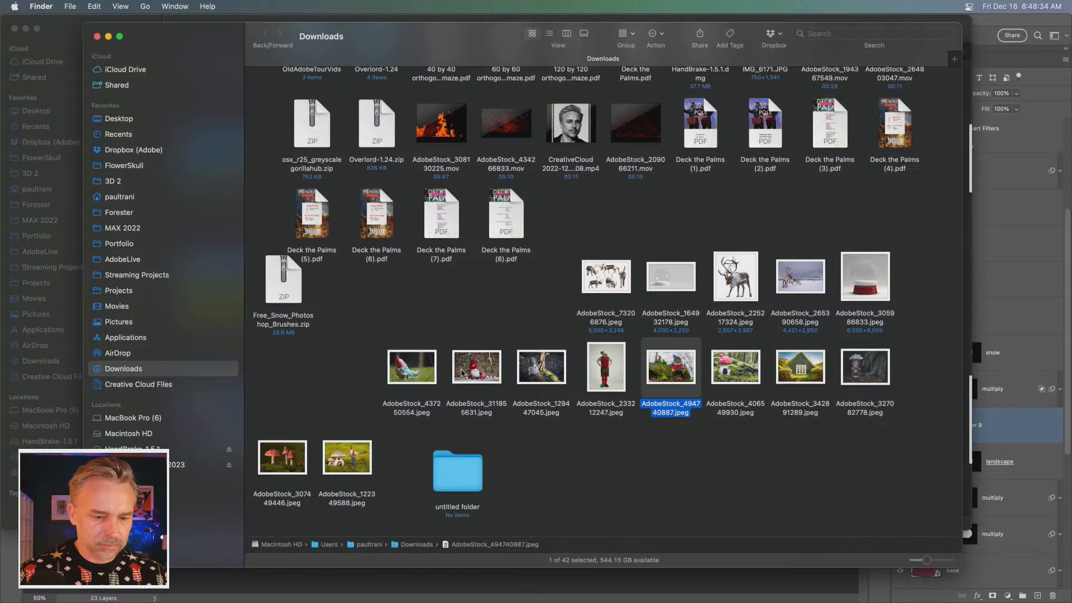
{"action": "left_click", "coordinate": [462, 373]}
{"action": "left_click", "coordinate": [336, 463]}
{"action": "key", "text": "space"}
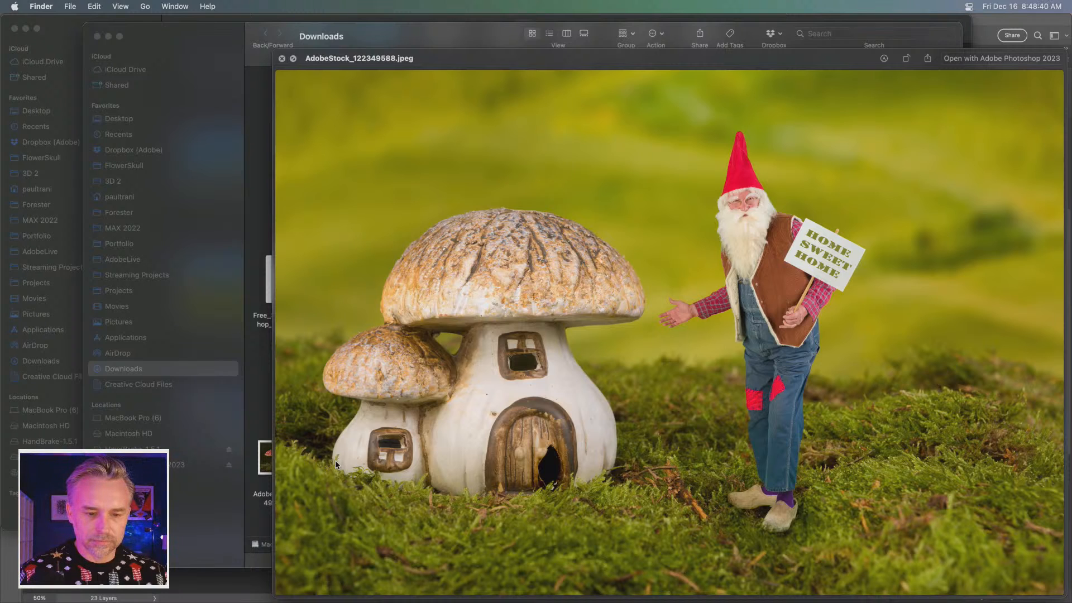
{"action": "key", "text": "space"}
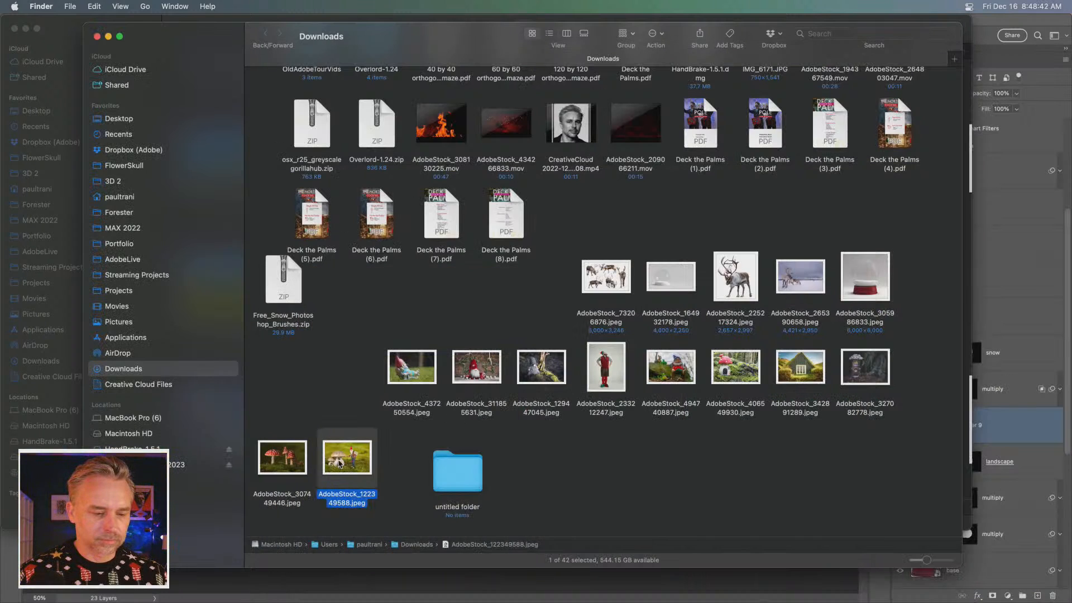
Step: Copy all of AdobeStock_122349588.jpeg in Photoshop, close it, paste it above Layer 9 in SummerWinter.psd and clip it there
{"action": "key", "text": "super+Tab"}
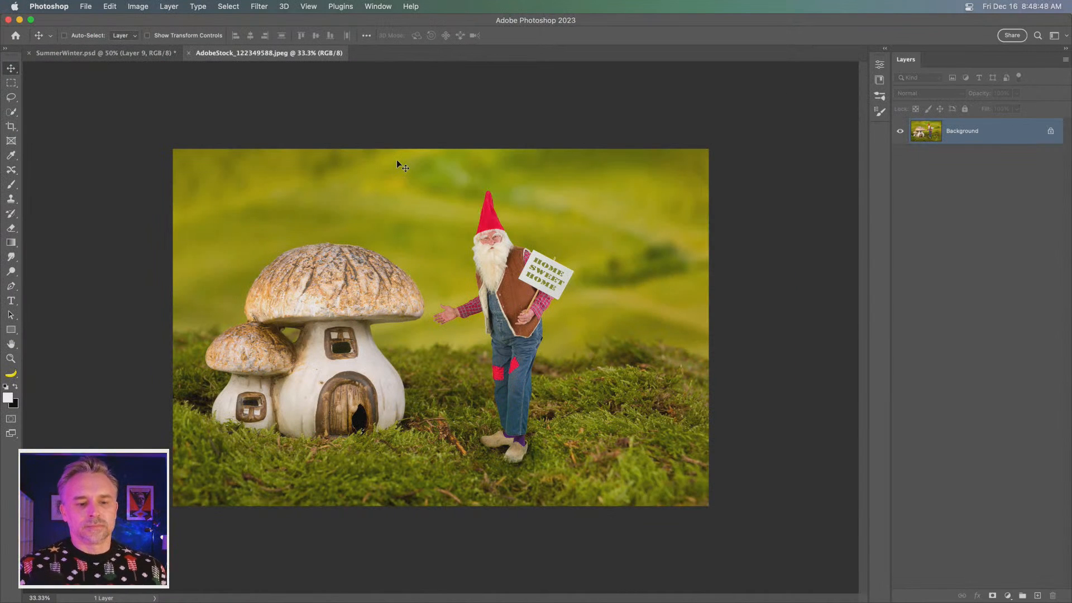
{"action": "key", "text": "super+a"}
{"action": "key", "text": "super+c"}
{"action": "key", "text": "super+w"}
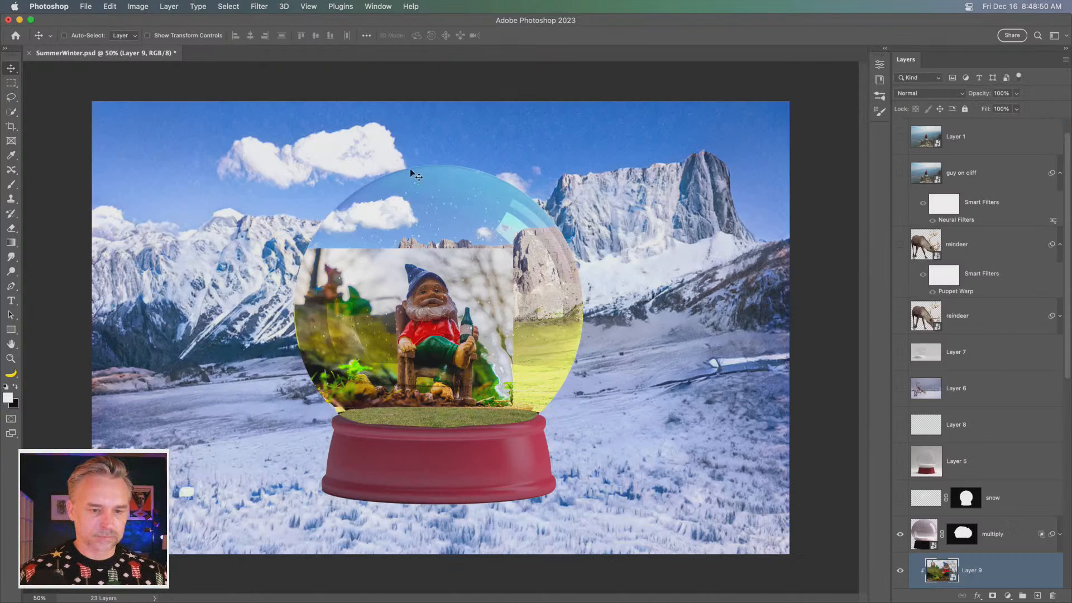
{"action": "key", "text": "super+v"}
{"action": "scroll", "coordinate": [987, 454], "scroll_direction": "down", "scroll_amount": 5}
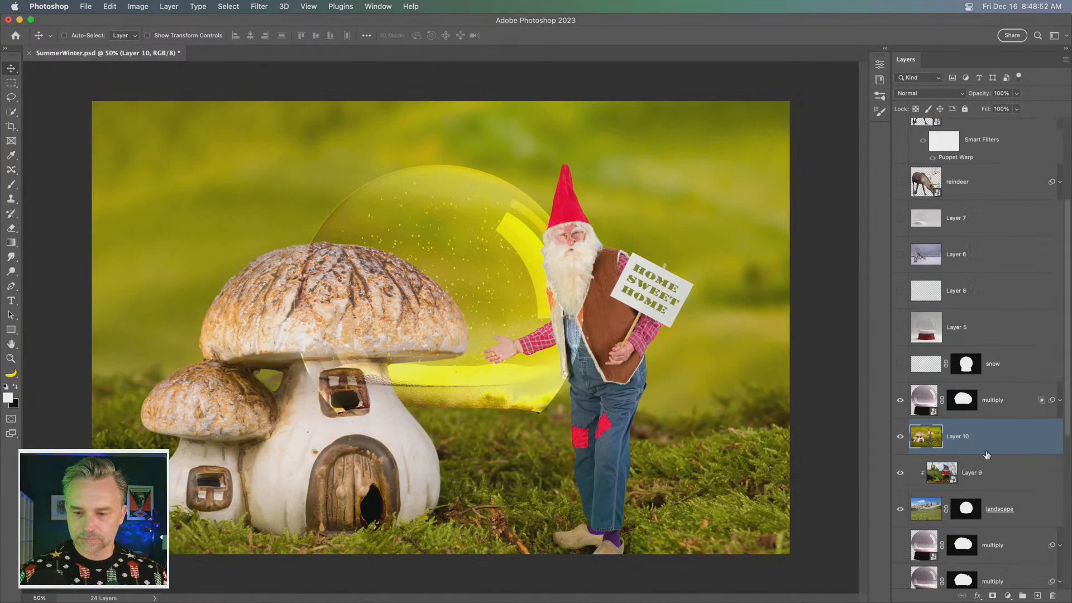
{"action": "left_click", "coordinate": [979, 455], "text": "alt"}
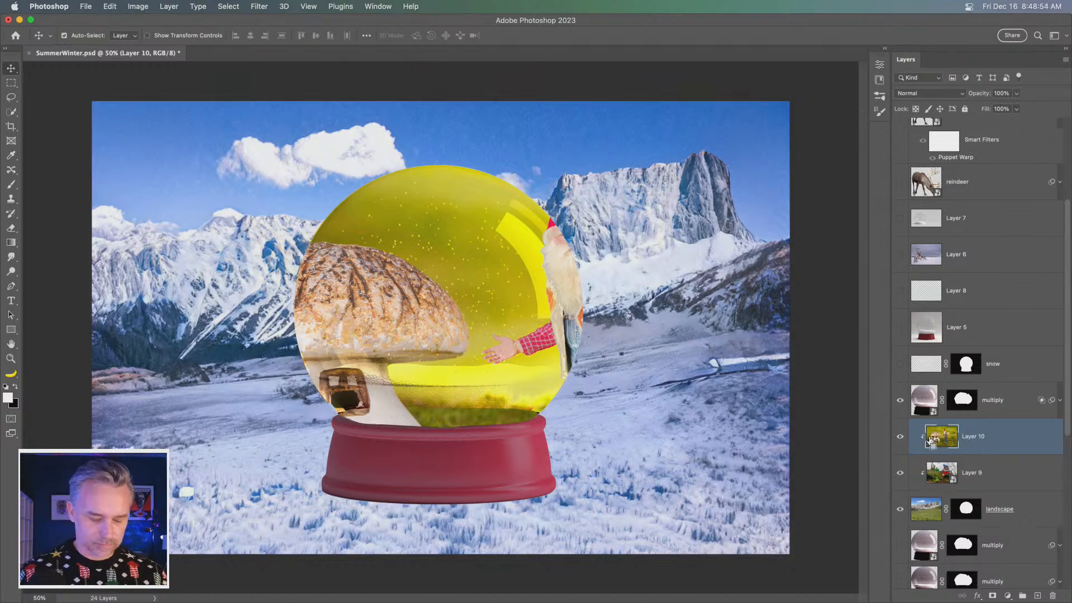
Step: Scale the pasted mushroom-house photo to about 33% and position it on the grass inside the globe
{"action": "key", "text": "super+t"}
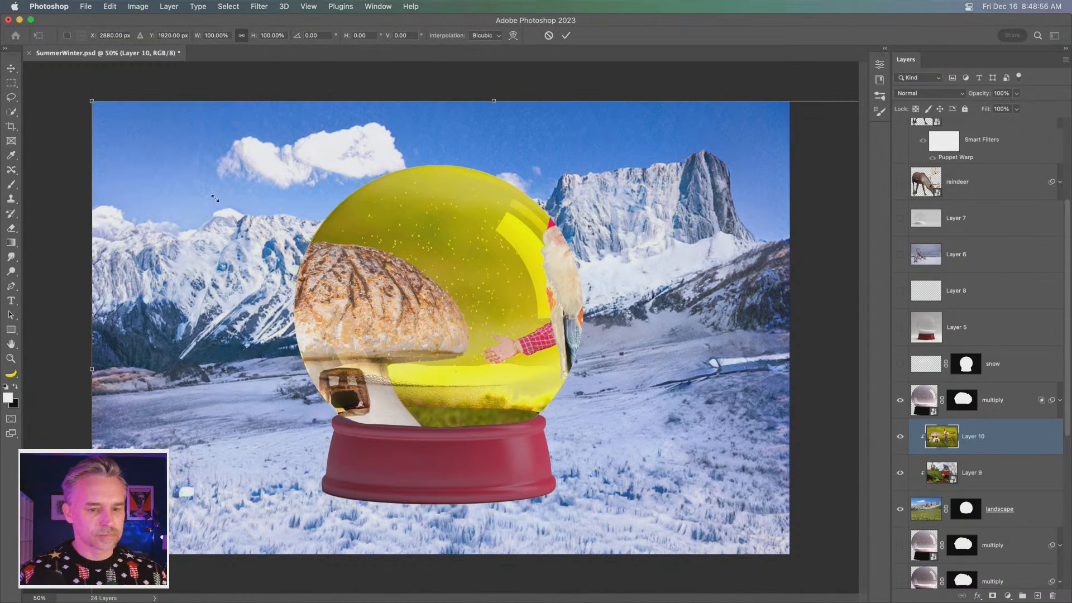
{"action": "left_click_drag", "start_coordinate": [214, 198], "coordinate": [631, 461]}
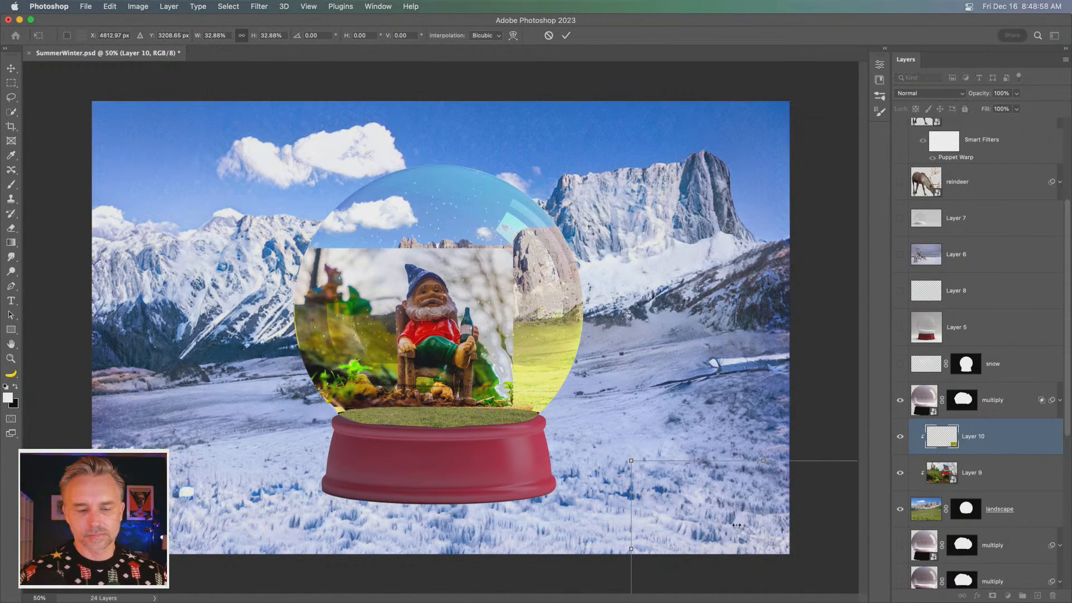
{"action": "left_click_drag", "start_coordinate": [283, 209], "coordinate": [342, 275]}
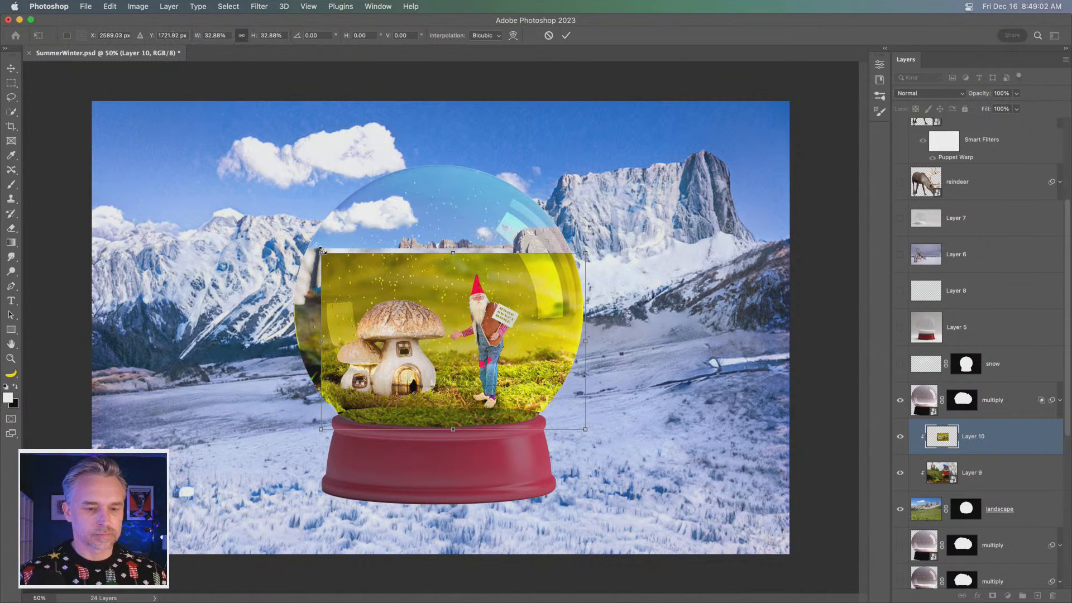
{"action": "key", "text": "Return"}
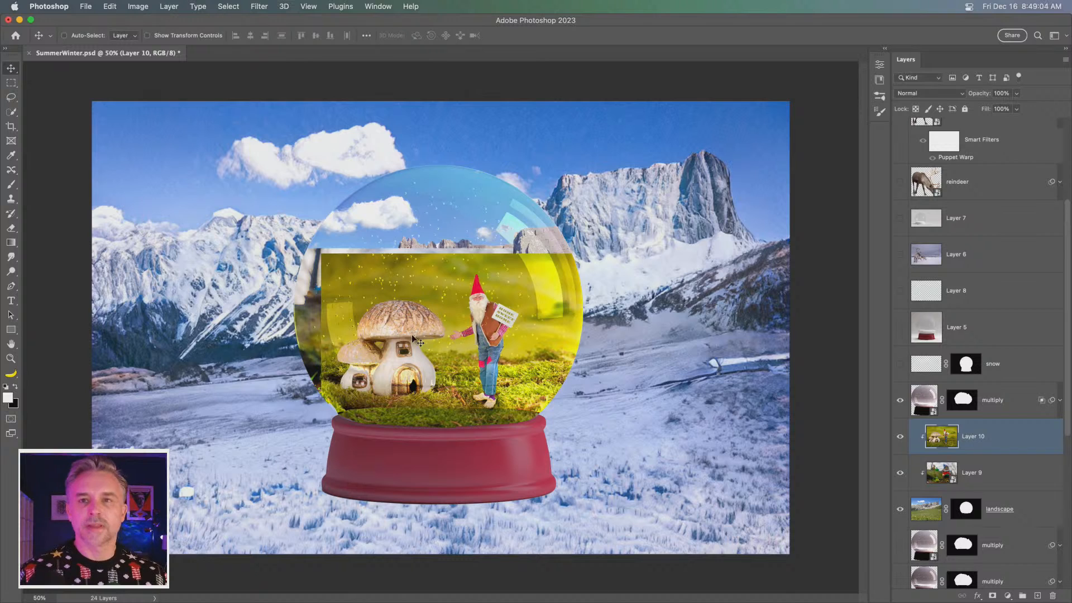
Step: Add a white layer mask to the base layer and make black the foreground color
{"action": "scroll", "coordinate": [908, 276], "scroll_direction": "down", "scroll_amount": 5}
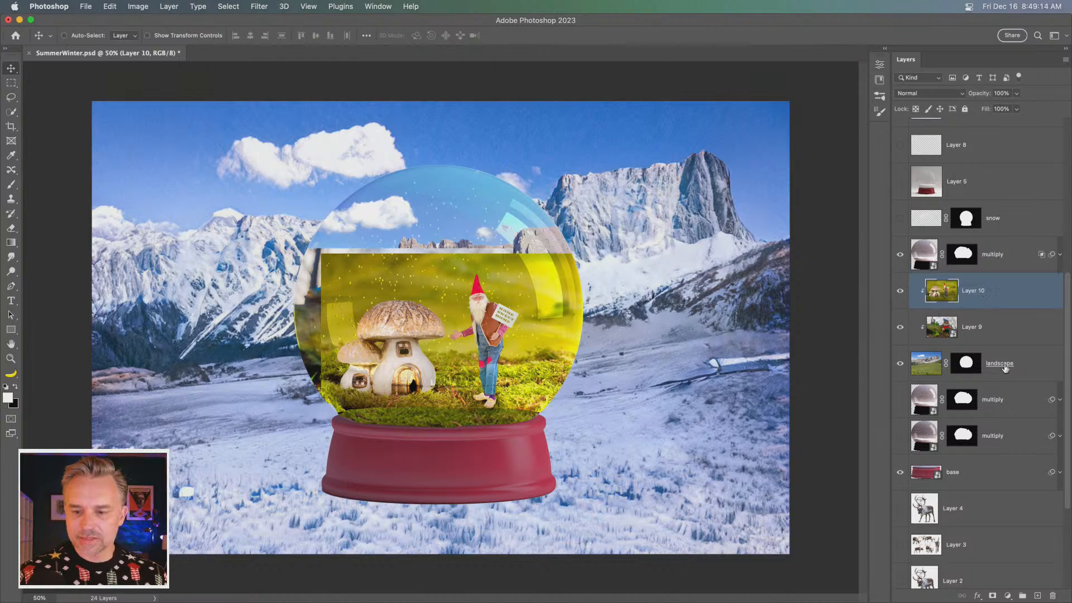
{"action": "left_click", "coordinate": [992, 472]}
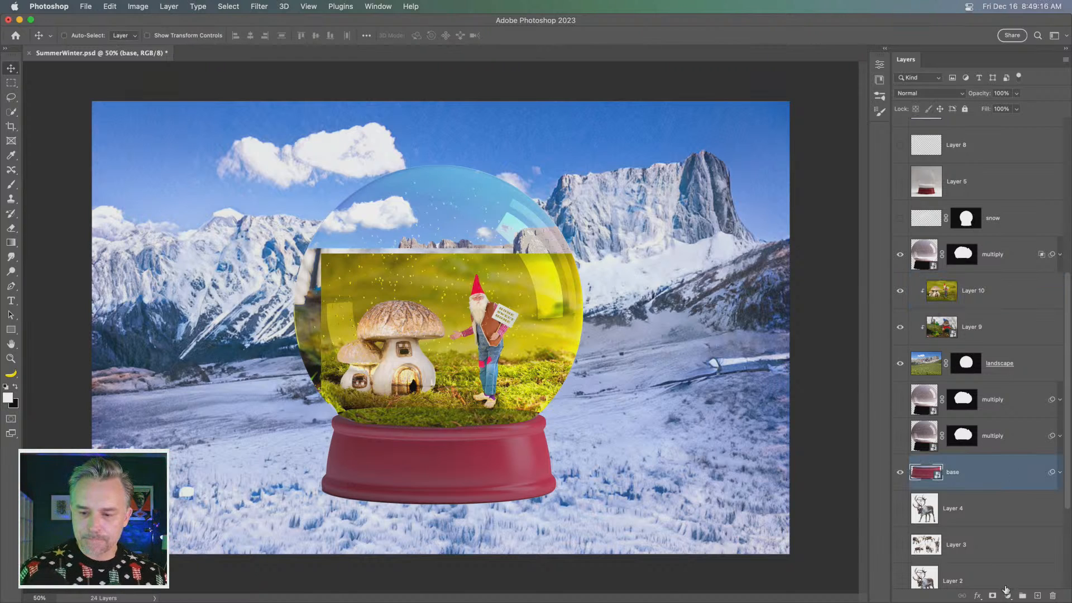
{"action": "left_click", "coordinate": [991, 595]}
{"action": "key", "text": "x"}
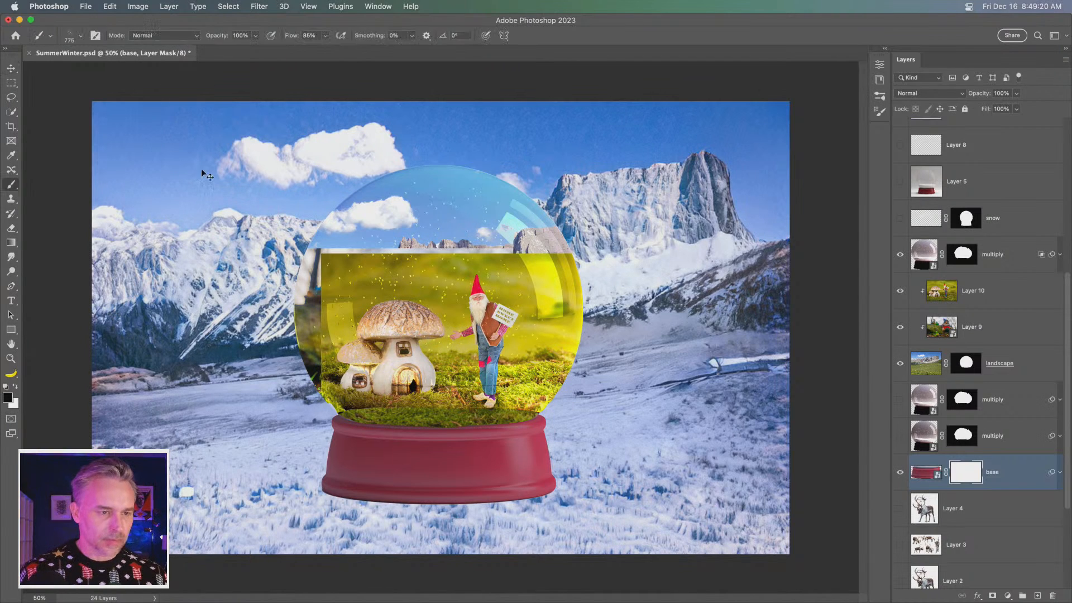
{"action": "right_click", "coordinate": [200, 249]}
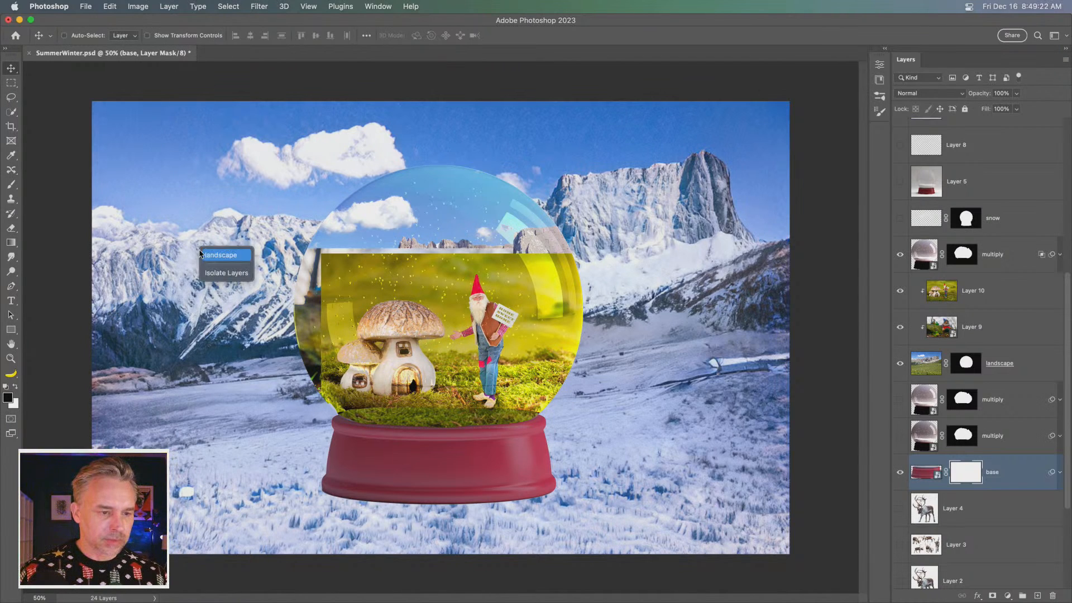
{"action": "right_click", "coordinate": [180, 184]}
{"action": "right_click", "coordinate": [171, 85]}
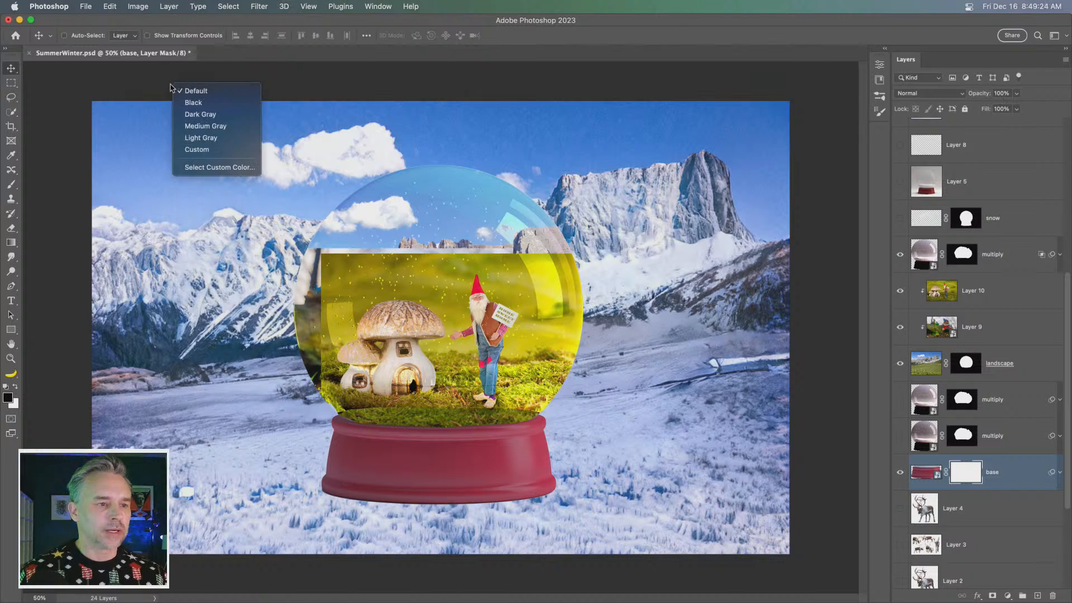
{"action": "left_click", "coordinate": [195, 90]}
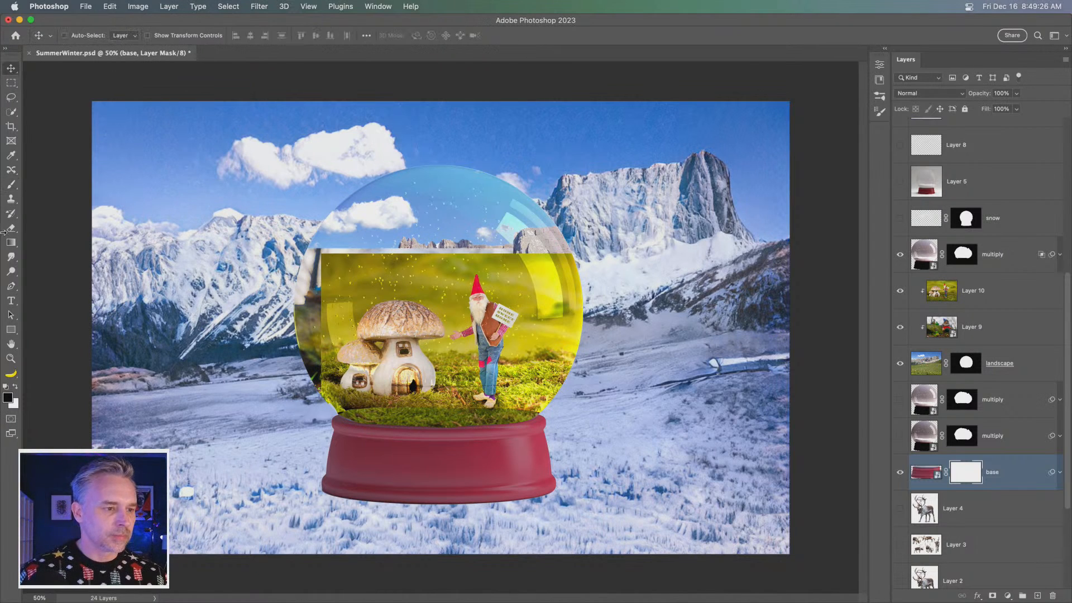
Step: Activate the Brush tool and clear the "snow" search so all brush groups are listed
{"action": "left_click", "coordinate": [11, 185]}
{"action": "right_click", "coordinate": [12, 186]}
{"action": "left_click", "coordinate": [31, 186]}
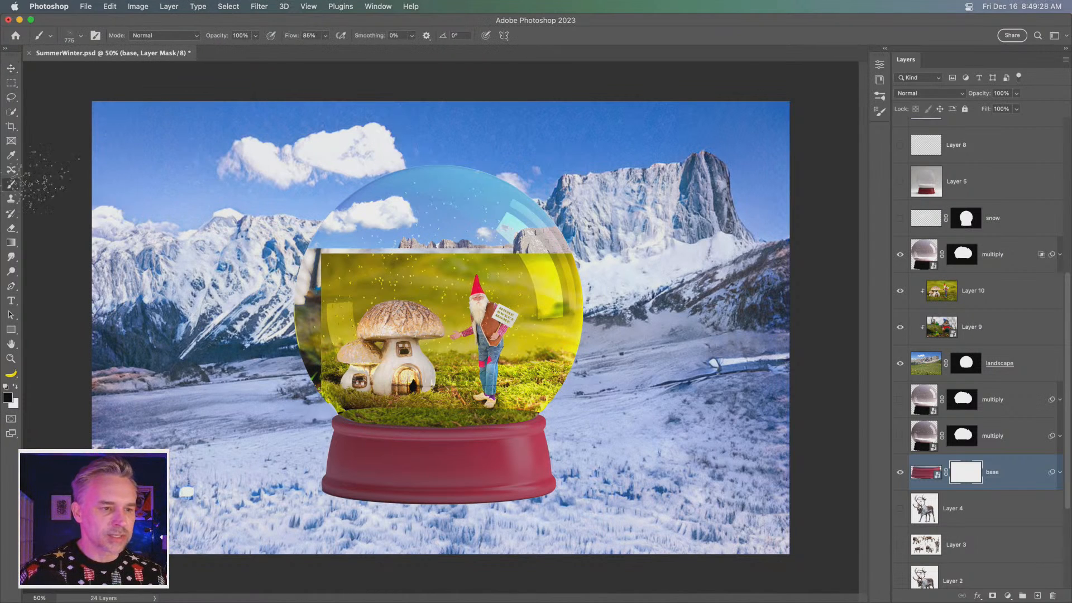
{"action": "left_click", "coordinate": [885, 49]}
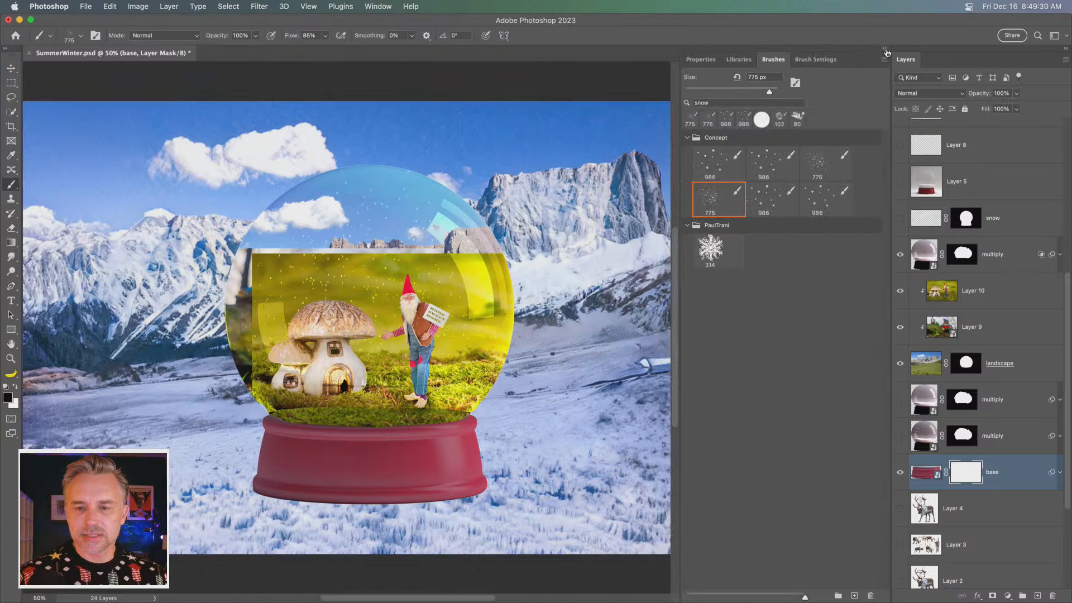
{"action": "double_click", "coordinate": [795, 104]}
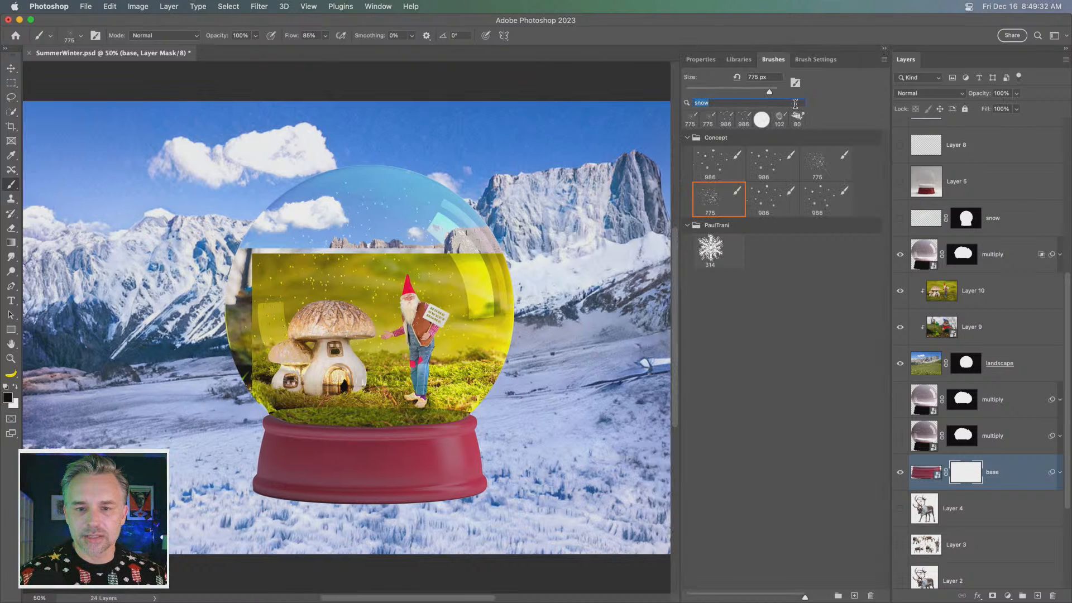
{"action": "key", "text": "BackSpace"}
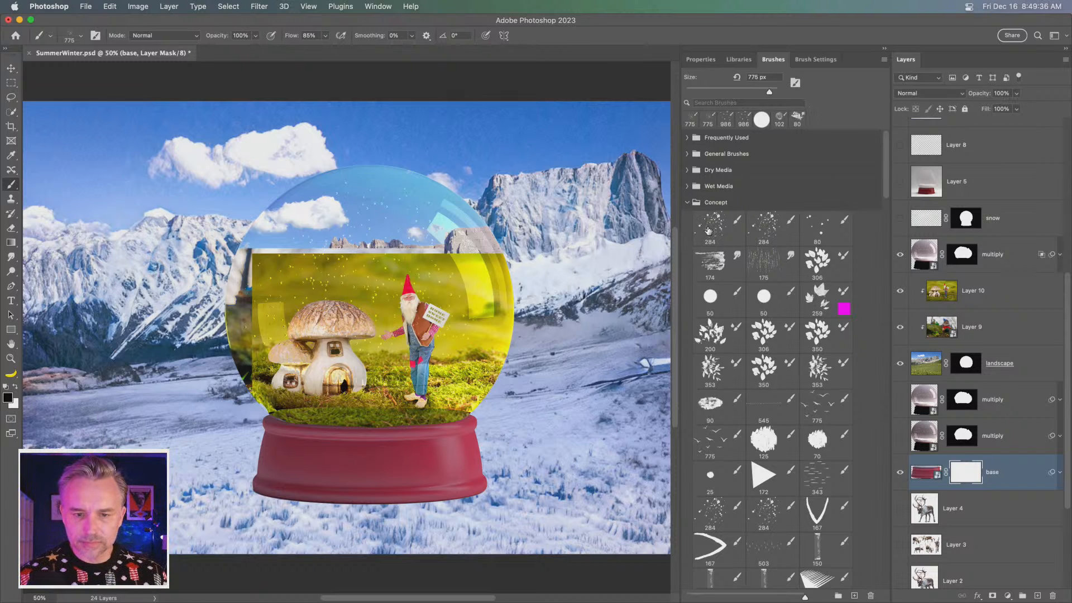
Step: Try masking the lower-left corner of the red base with the cloudy 381 brush at 600 px, and undo the stroke
{"action": "scroll", "coordinate": [710, 237], "scroll_direction": "down", "scroll_amount": 4}
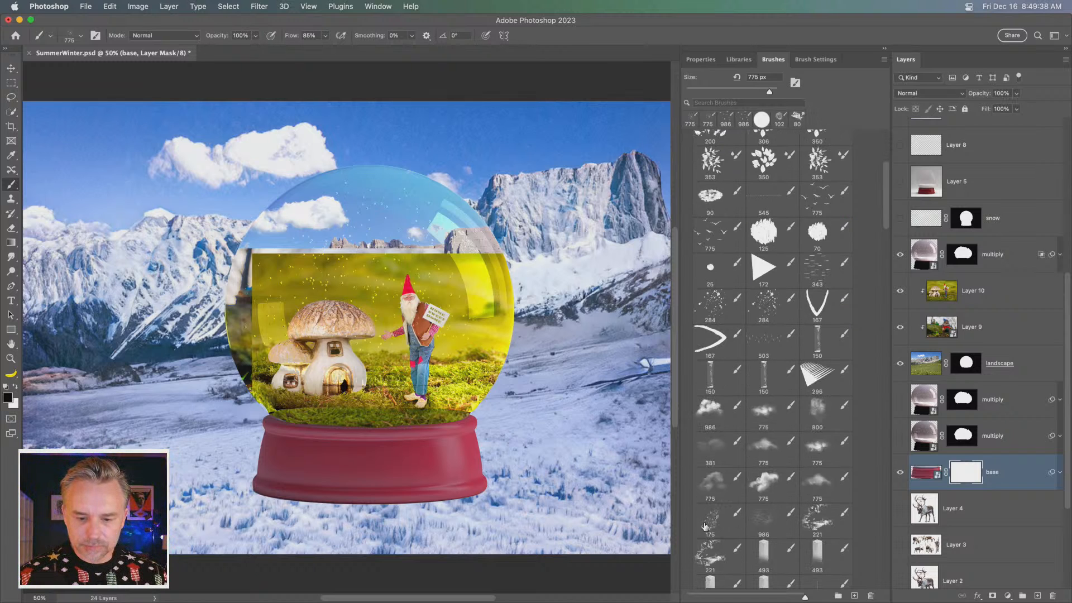
{"action": "left_click", "coordinate": [711, 453]}
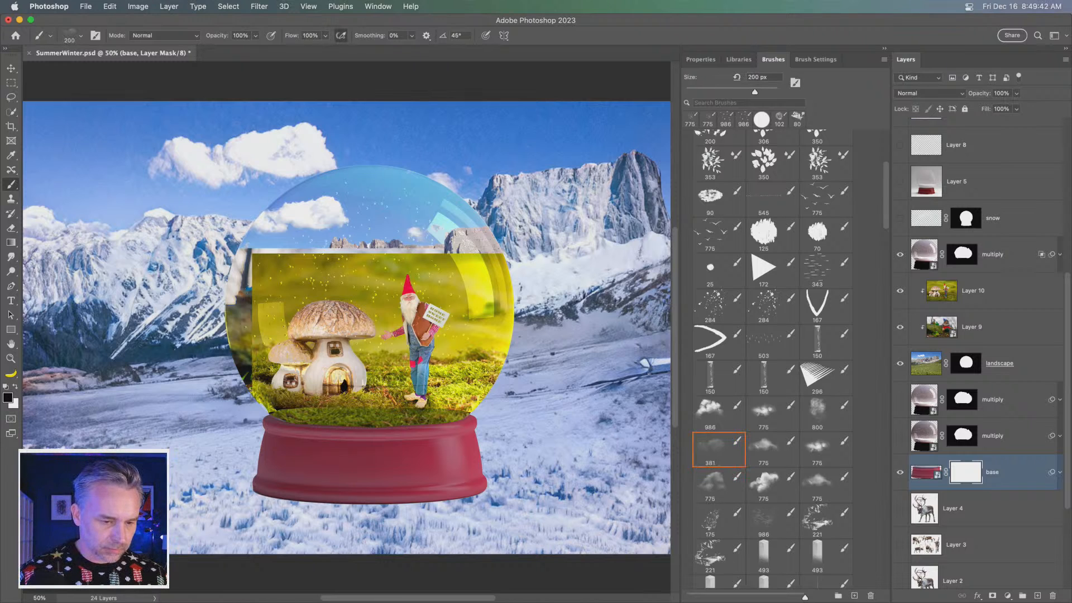
{"action": "left_click_drag", "start_coordinate": [240, 482], "coordinate": [268, 478]}
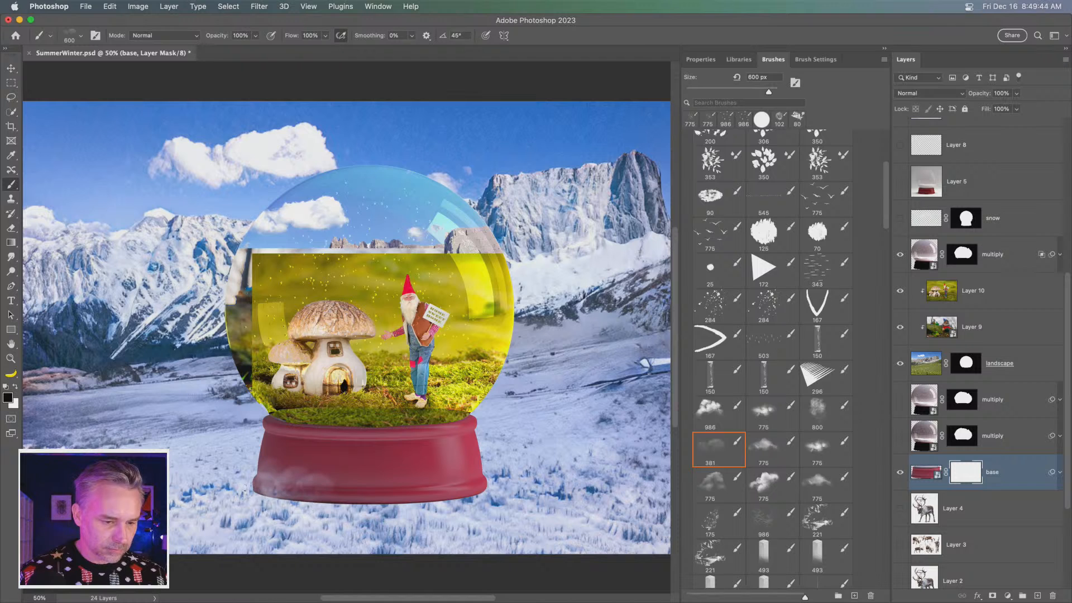
{"action": "key", "text": "super+z"}
Step: Mask the lower-left corner of the red base with the 60 px mixer brush from the Frequently Used group, enlarging it up to 300 px
{"action": "scroll", "coordinate": [743, 463], "scroll_direction": "down", "scroll_amount": 5}
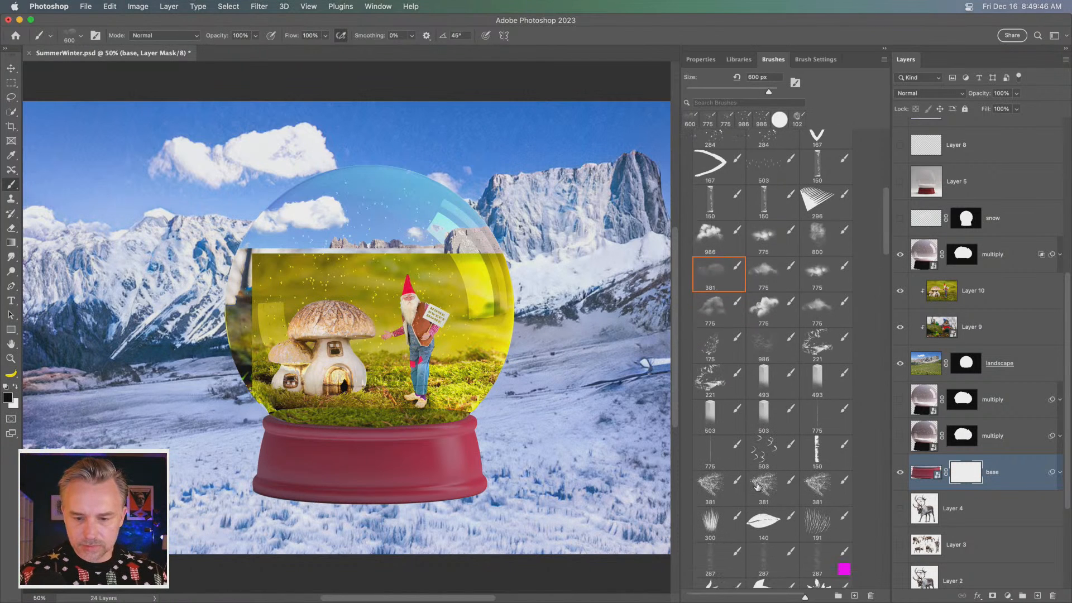
{"action": "scroll", "coordinate": [706, 493], "scroll_direction": "up", "scroll_amount": 10}
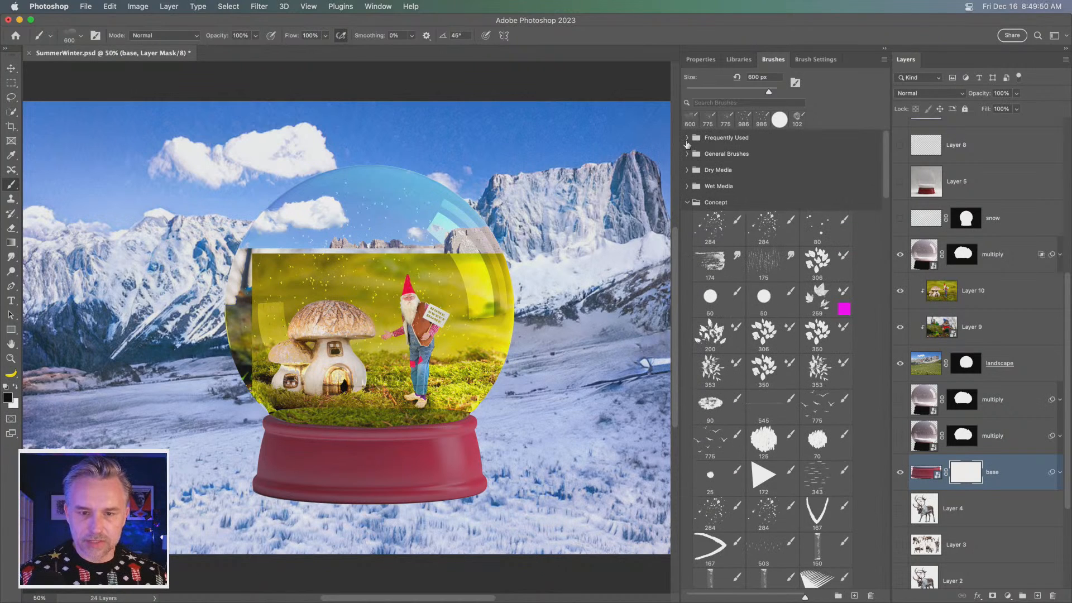
{"action": "left_click", "coordinate": [687, 139]}
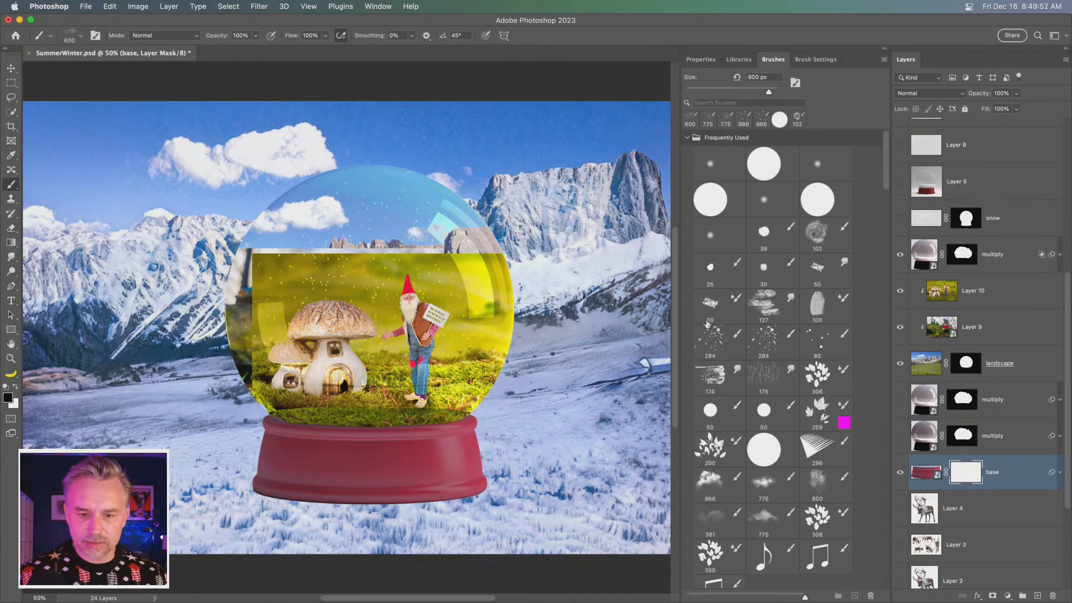
{"action": "left_click", "coordinate": [707, 322]}
{"action": "mouse_move", "coordinate": [256, 491]}
{"action": "left_mouse_down"}
{"action": "mouse_move", "coordinate": [275, 500]}
{"action": "mouse_move", "coordinate": [248, 497]}
{"action": "mouse_move", "coordinate": [273, 487]}
{"action": "mouse_move", "coordinate": [270, 497]}
{"action": "mouse_move", "coordinate": [249, 484]}
{"action": "left_mouse_up"}
{"action": "key", "text": "bracketright"}
{"action": "key", "text": "bracketright"}
{"action": "key", "text": "bracketright"}
{"action": "key", "text": "bracketright"}
{"action": "key", "text": "bracketright"}
{"action": "left_click", "coordinate": [240, 468]}
{"action": "key", "text": "bracketright"}
{"action": "key", "text": "bracketright"}
{"action": "key", "text": "bracketright"}
{"action": "key", "text": "bracketright"}
{"action": "key", "text": "bracketright"}
{"action": "key", "text": "bracketright"}
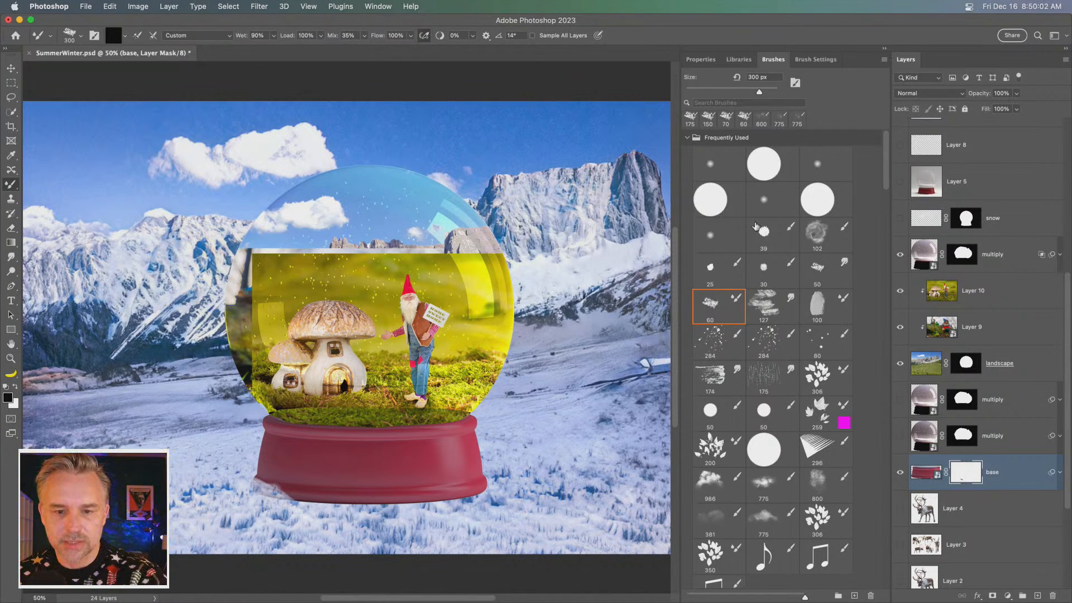
Step: Mask the base's bottom edge along its full width with the rough 39 px brush enlarged up to 175 px, sinking it into the snow
{"action": "left_click", "coordinate": [768, 240]}
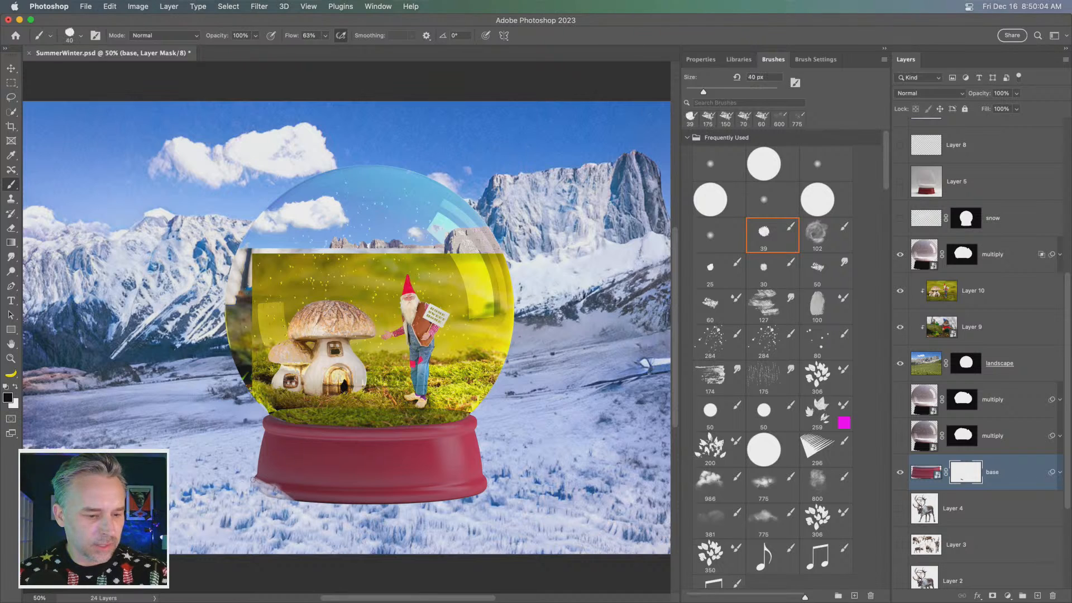
{"action": "key", "text": "bracketright"}
{"action": "key", "text": "bracketright"}
{"action": "key", "text": "bracketright"}
{"action": "key", "text": "bracketright"}
{"action": "key", "text": "bracketright"}
{"action": "key", "text": "bracketright"}
{"action": "key", "text": "bracketright"}
{"action": "key", "text": "bracketright"}
{"action": "key", "text": "bracketright"}
{"action": "mouse_move", "coordinate": [254, 487]}
{"action": "left_mouse_down"}
{"action": "mouse_move", "coordinate": [319, 511]}
{"action": "mouse_move", "coordinate": [297, 503]}
{"action": "mouse_move", "coordinate": [424, 510]}
{"action": "mouse_move", "coordinate": [491, 490]}
{"action": "left_mouse_up"}
{"action": "key", "text": "bracketright"}
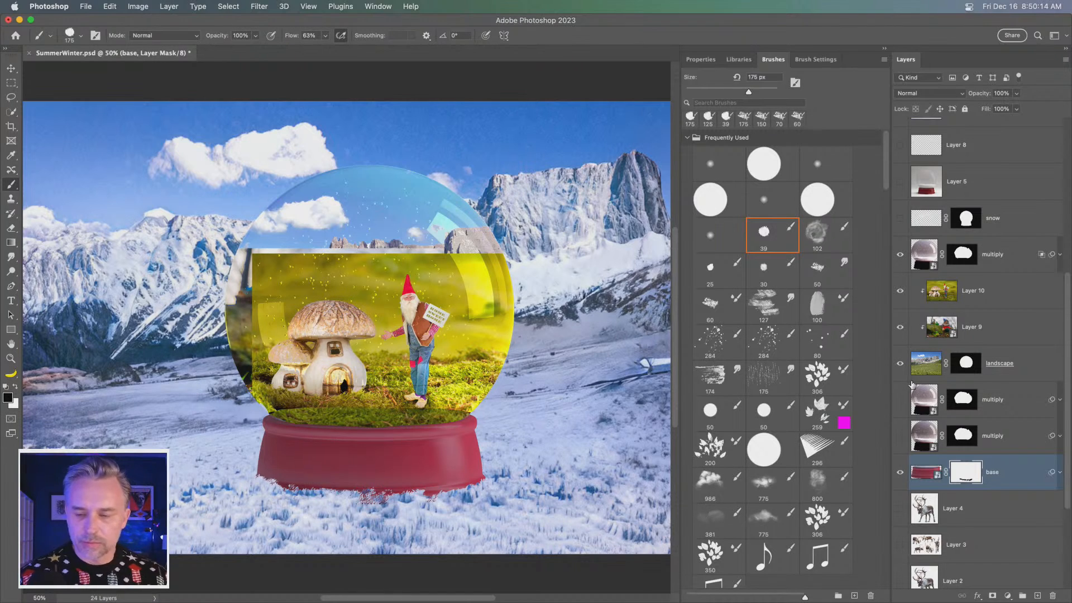
Step: Show the snow layer and hide both clipped gnome photos, Layer 10 and Layer 9
{"action": "left_click", "coordinate": [977, 303]}
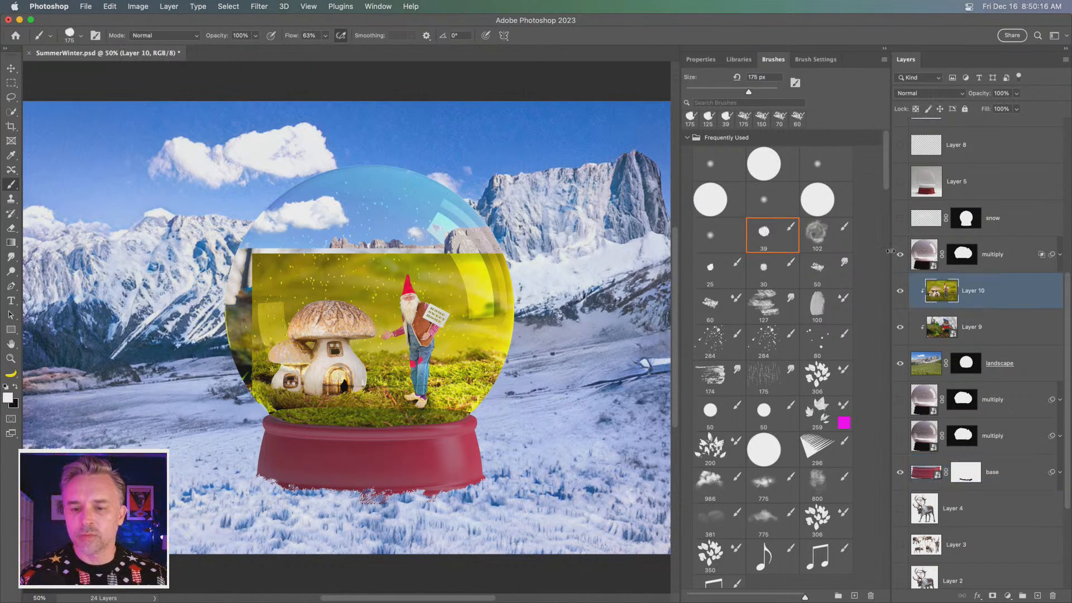
{"action": "left_click", "coordinate": [899, 254]}
{"action": "left_click", "coordinate": [898, 256]}
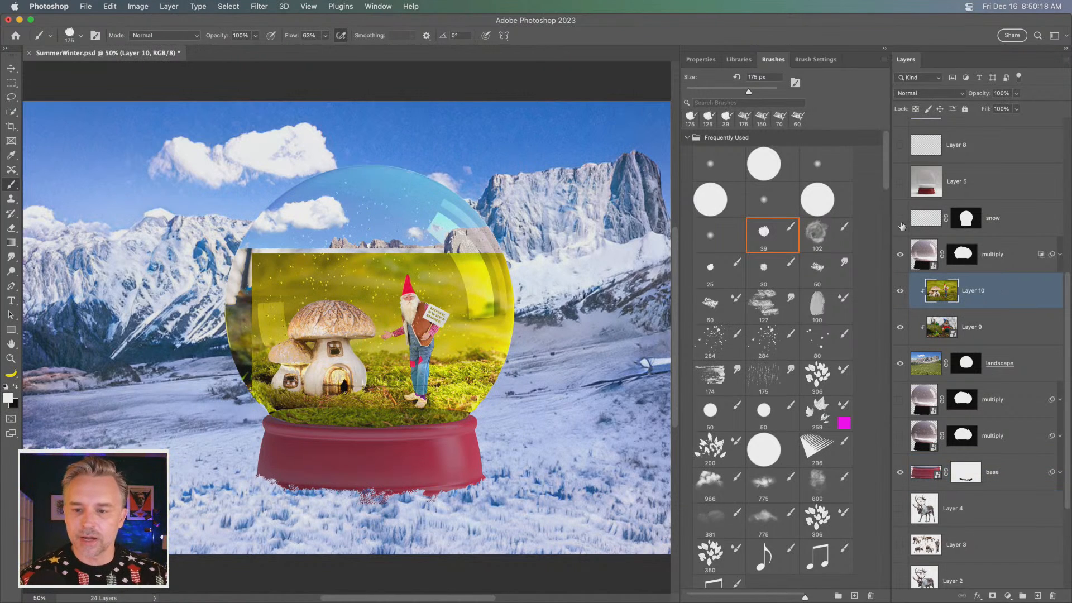
{"action": "left_click", "coordinate": [901, 219]}
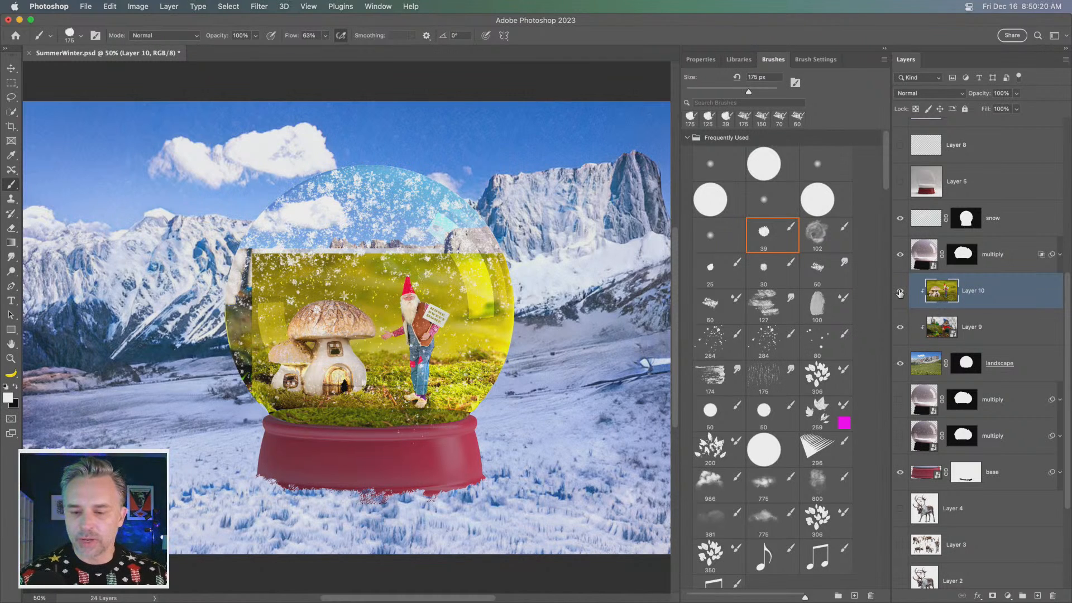
{"action": "left_click_drag", "start_coordinate": [899, 291], "coordinate": [900, 334]}
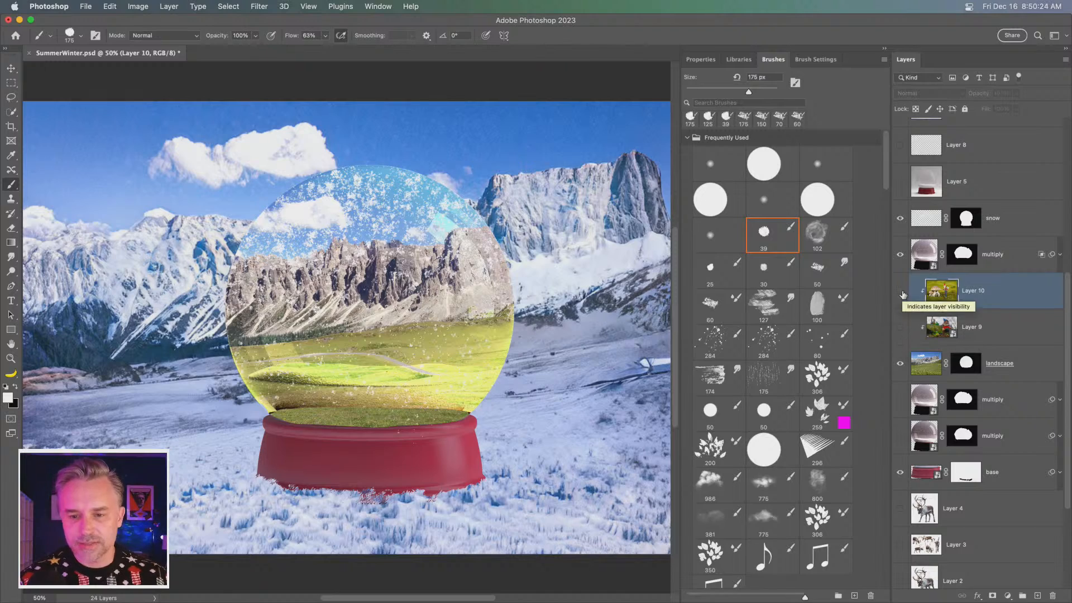
Step: Show Layer 10 again and move it out of the clipping group to just above the snow layer, viewing it at 100%
{"action": "left_click", "coordinate": [899, 290]}
{"action": "key", "text": "super+1"}
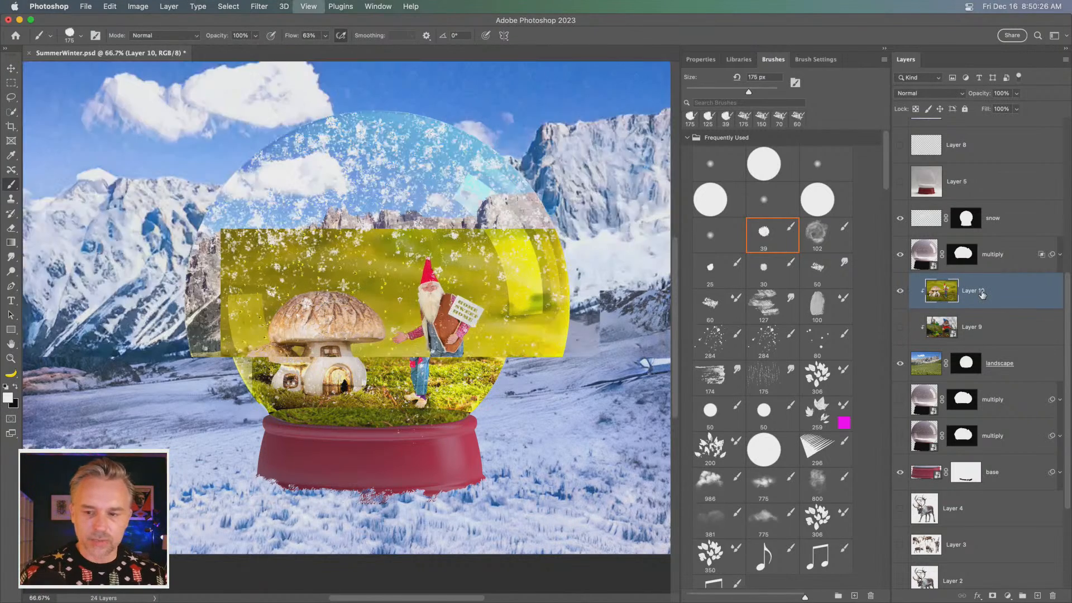
{"action": "left_click_drag", "start_coordinate": [981, 293], "coordinate": [974, 196]}
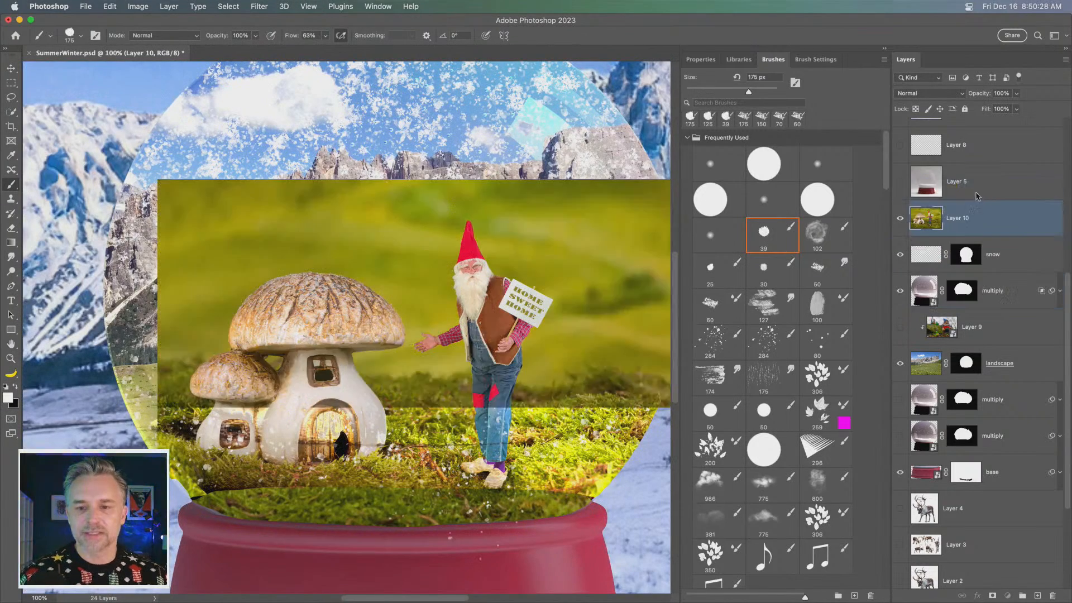
{"action": "left_click", "coordinate": [976, 192]}
Step: Select the mushroom house and the gnome in the photo with the Object Selection tool in Rectangle mode
{"action": "left_click_drag", "start_coordinate": [423, 266], "coordinate": [381, 252]}
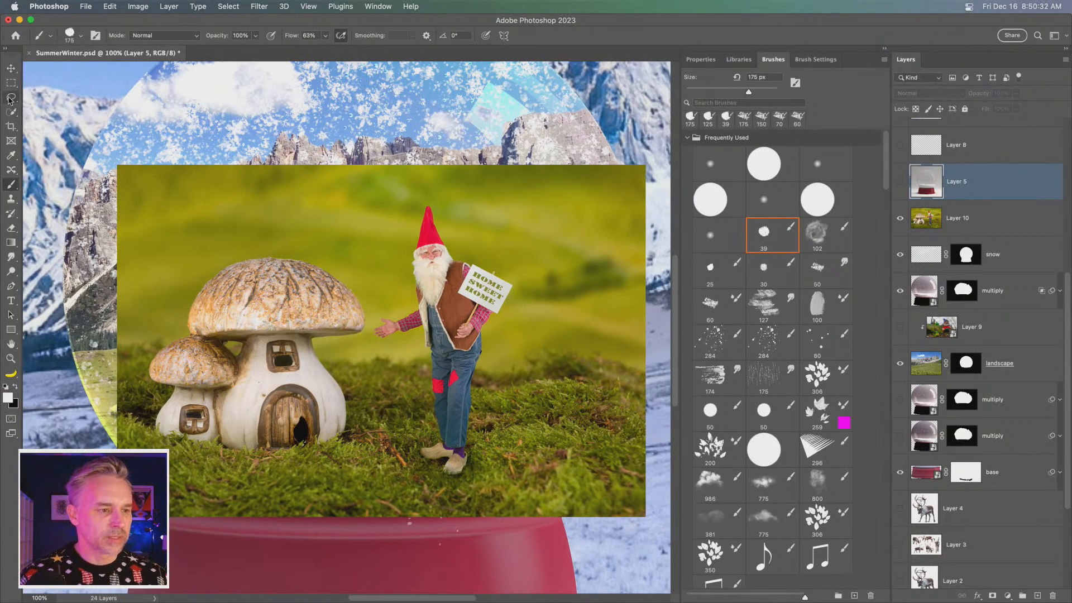
{"action": "left_click", "coordinate": [9, 99]}
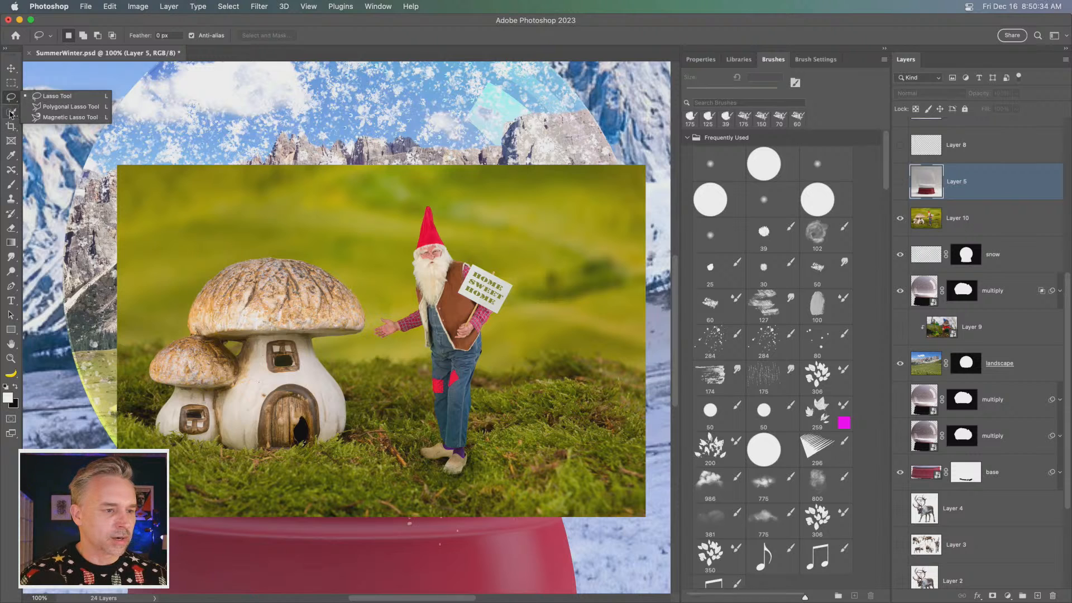
{"action": "left_click", "coordinate": [9, 113]}
{"action": "left_click", "coordinate": [50, 111]}
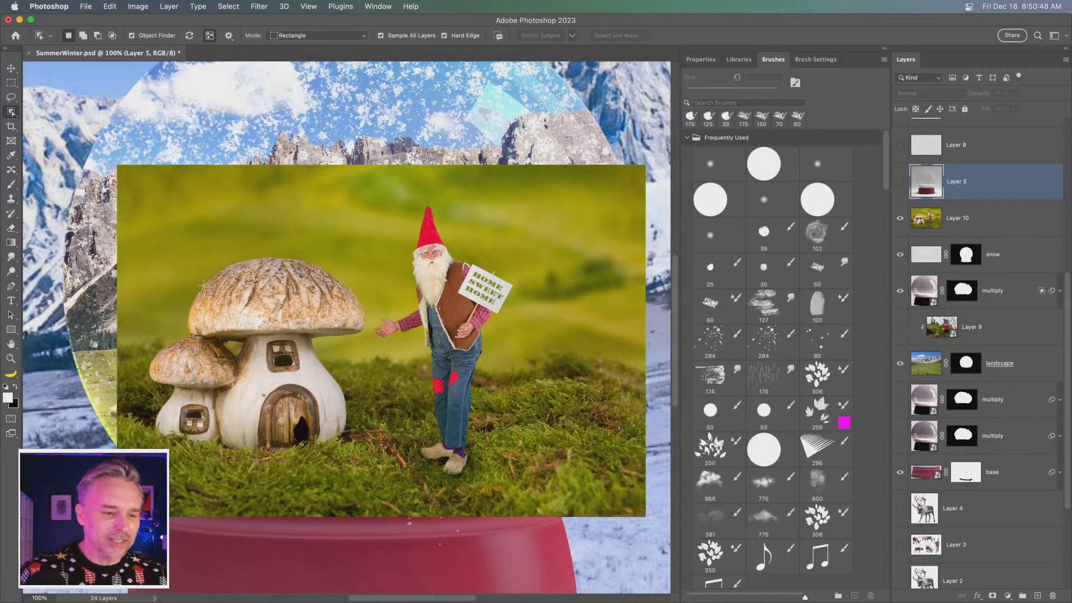
{"action": "left_click_drag", "start_coordinate": [138, 243], "coordinate": [366, 467]}
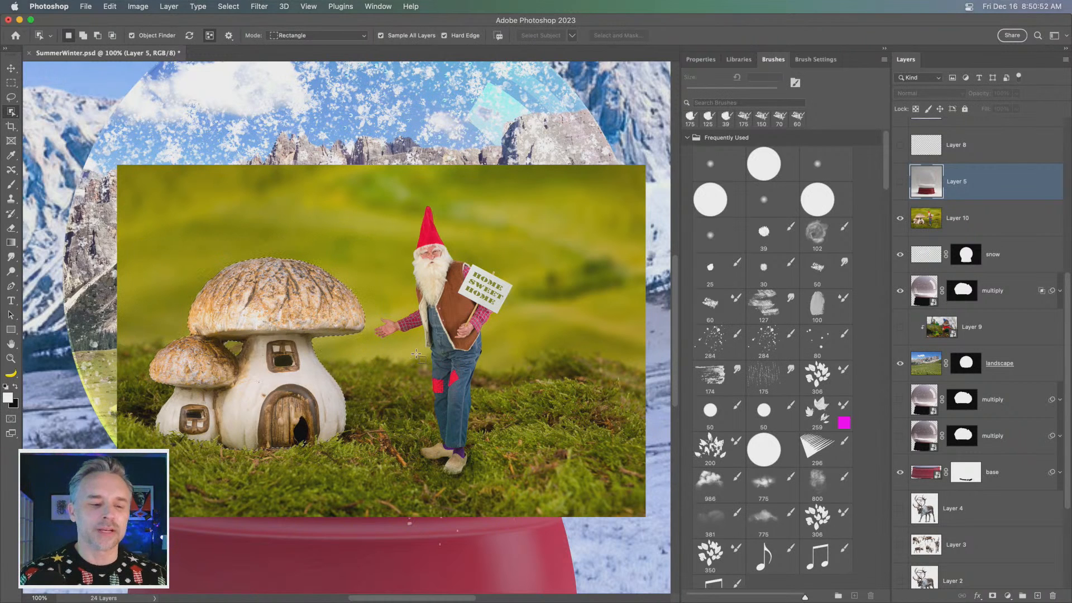
{"action": "left_click_drag", "start_coordinate": [530, 197], "coordinate": [350, 465]}
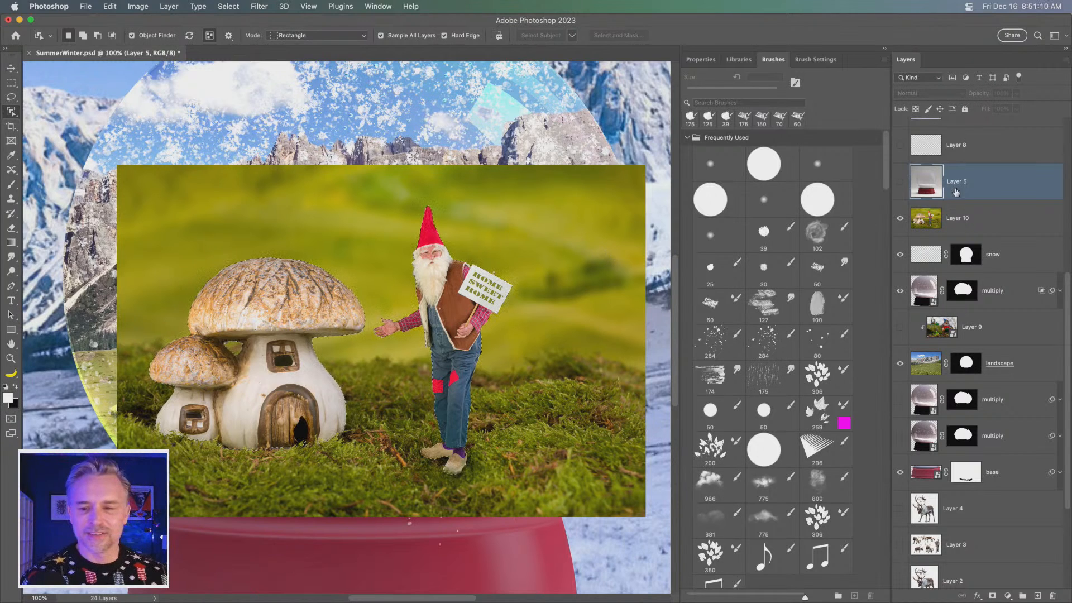
Step: Try copying the selected house and gnome from Layer 10 to a new layer, toggling both layers' visibility to compare
{"action": "left_click", "coordinate": [963, 219]}
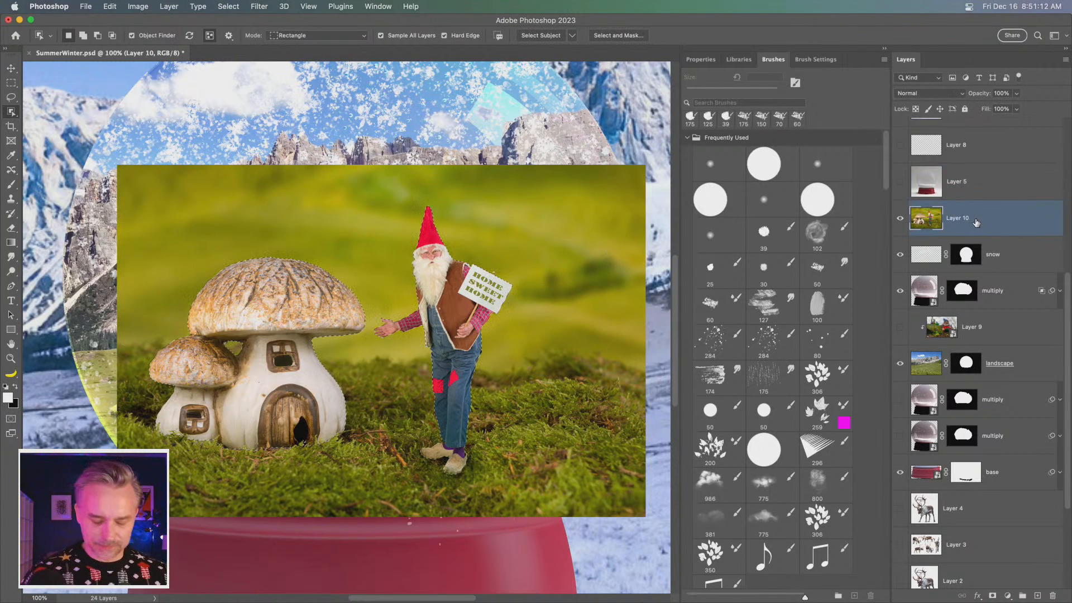
{"action": "key", "text": "ctrl+j"}
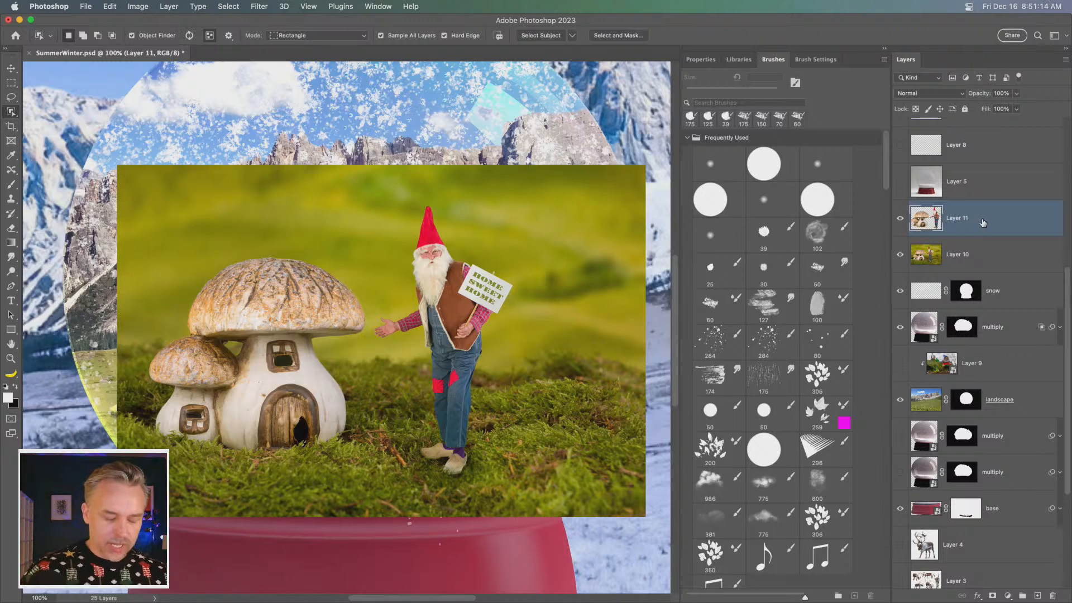
{"action": "key", "text": "super+z"}
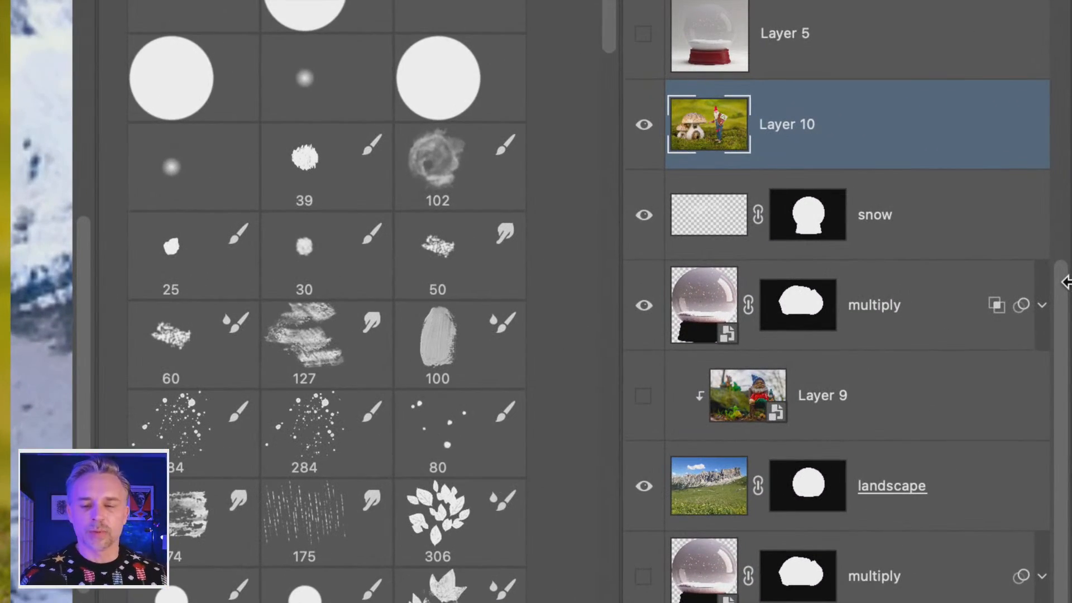
{"action": "key", "text": "super+j"}
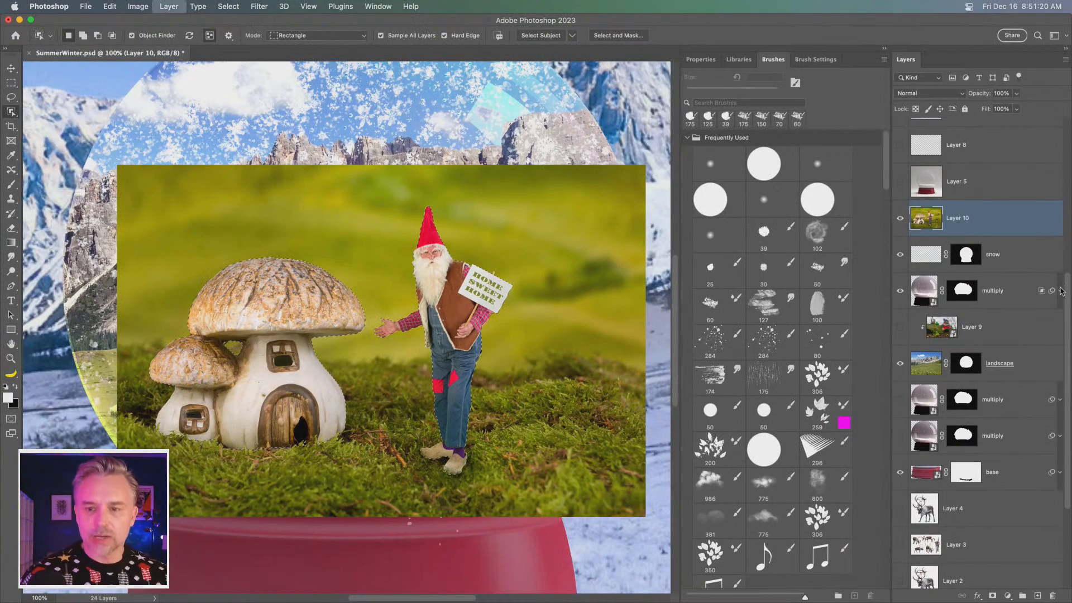
{"action": "left_click", "coordinate": [899, 255]}
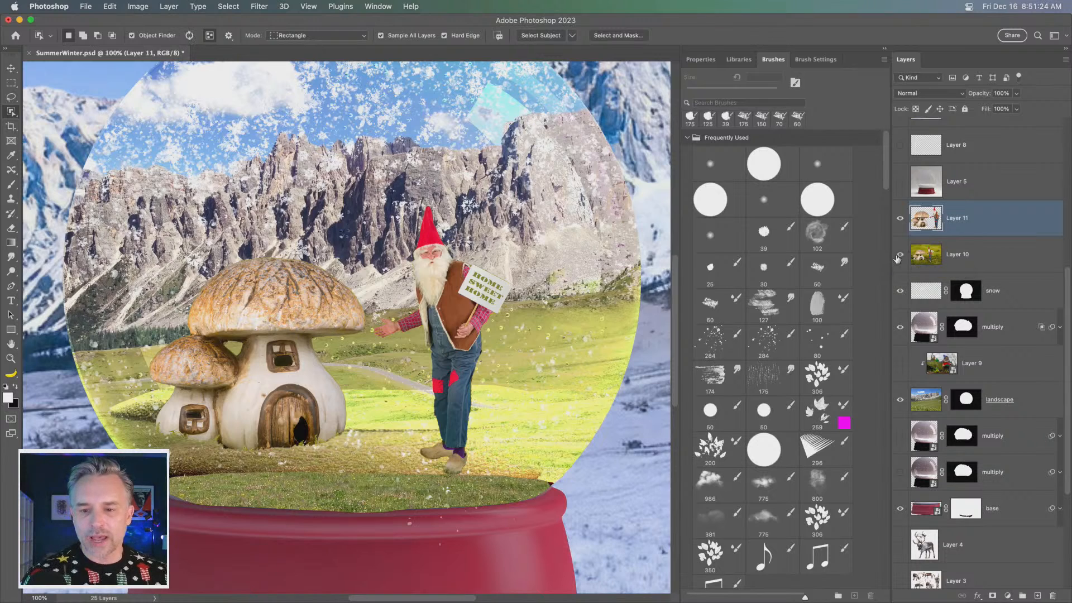
{"action": "left_click", "coordinate": [899, 255]}
{"action": "left_click", "coordinate": [899, 218]}
{"action": "left_click", "coordinate": [963, 263]}
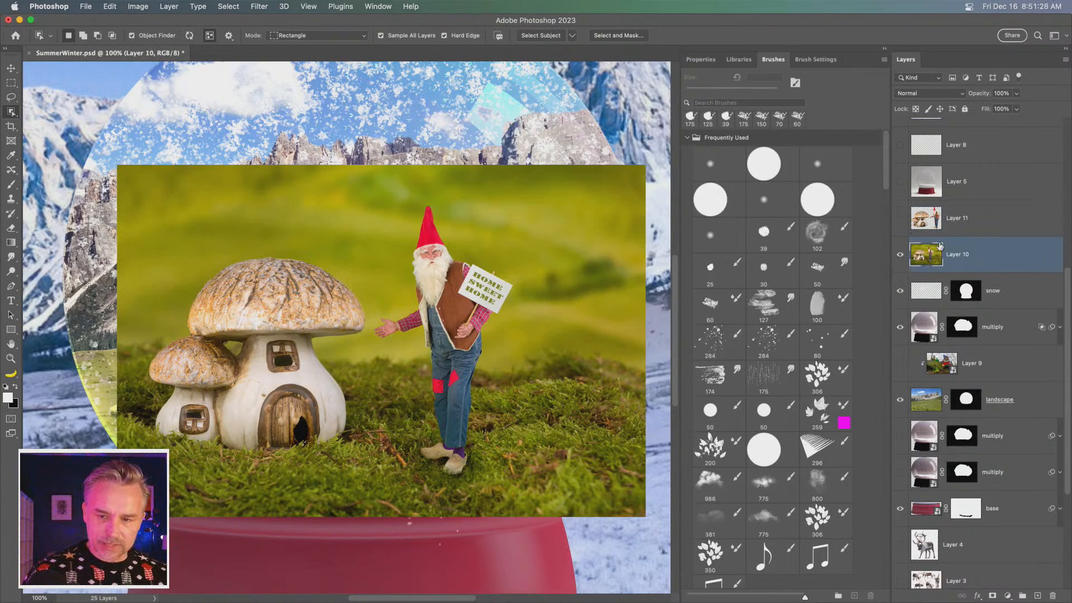
Step: Undo the visibility changes and the layer copy, back to the active selection over the single Layer 10
{"action": "key", "text": "super+z"}
{"action": "key", "text": "super+z"}
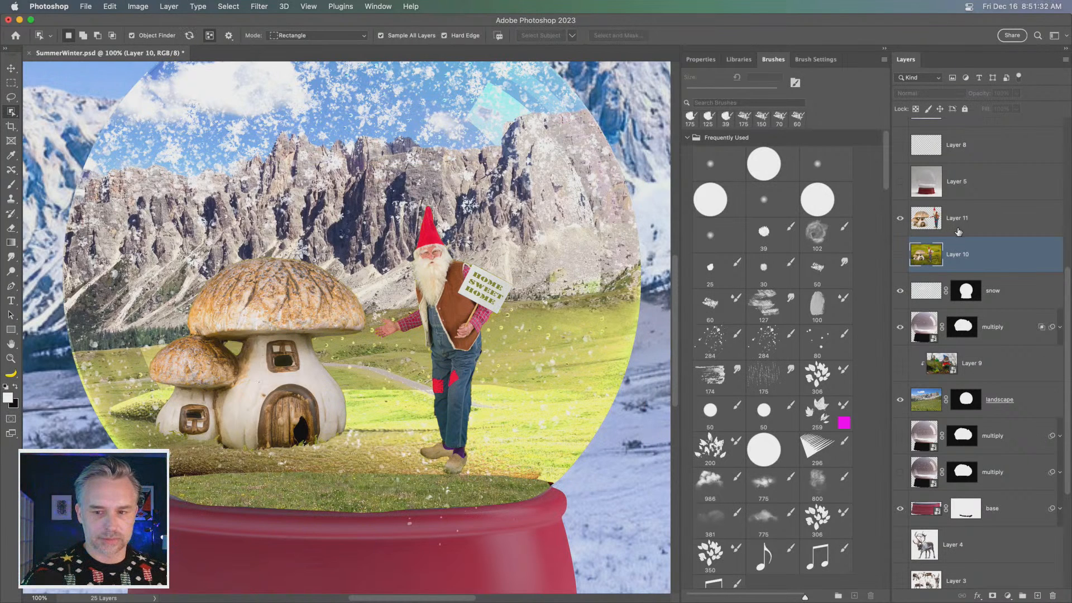
{"action": "key", "text": "super+z"}
{"action": "key", "text": "super+z"}
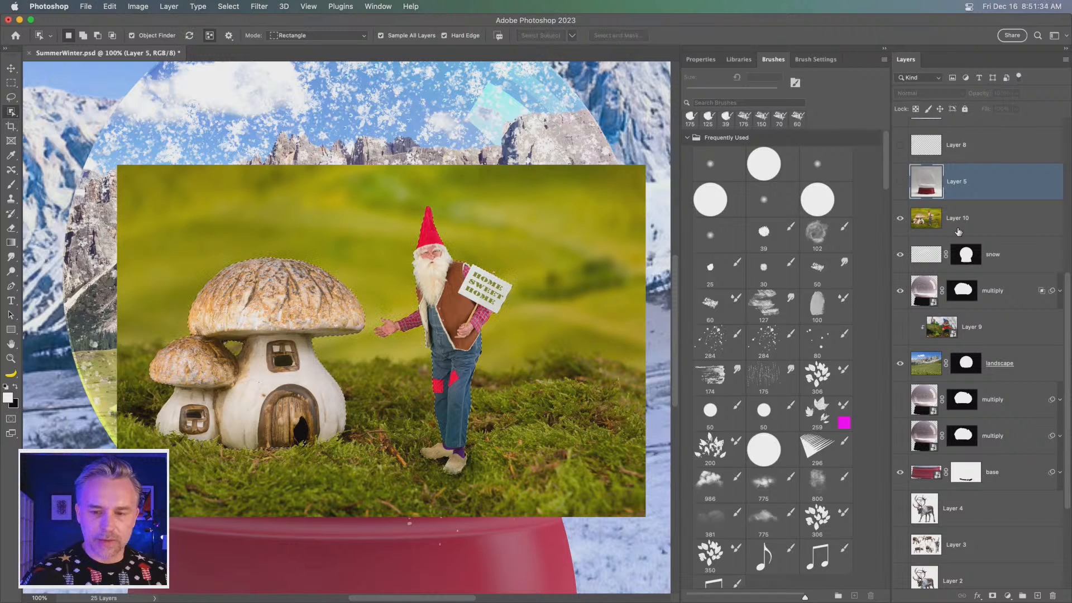
Step: Duplicate Layer 10, hide the original, and mask the copy to the selected mushroom house and gnome
{"action": "left_click_drag", "start_coordinate": [952, 225], "coordinate": [1037, 595]}
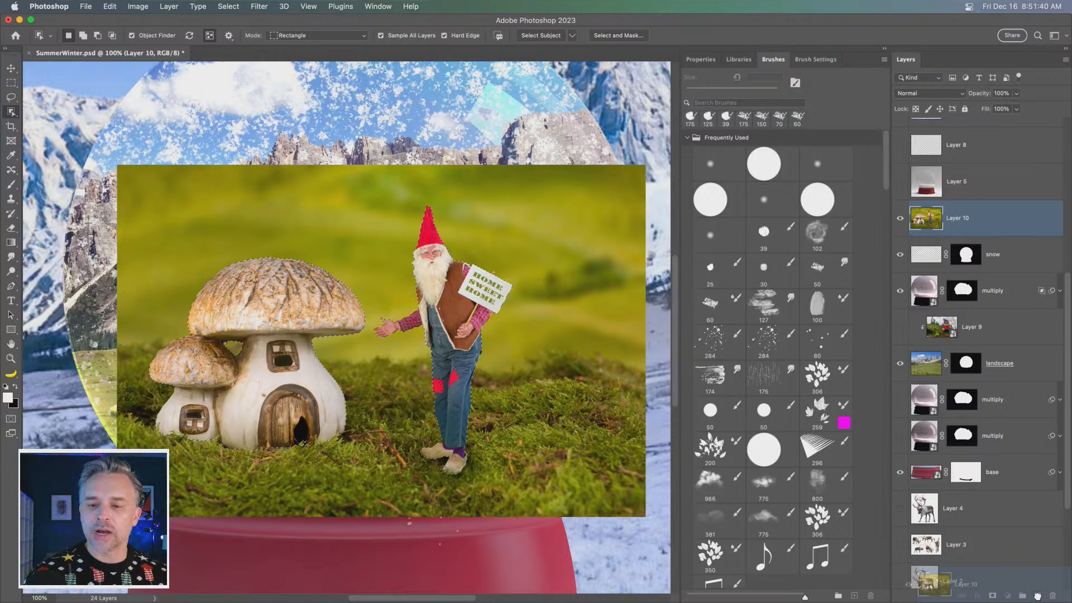
{"action": "left_click_drag", "start_coordinate": [1037, 596], "coordinate": [1037, 595]}
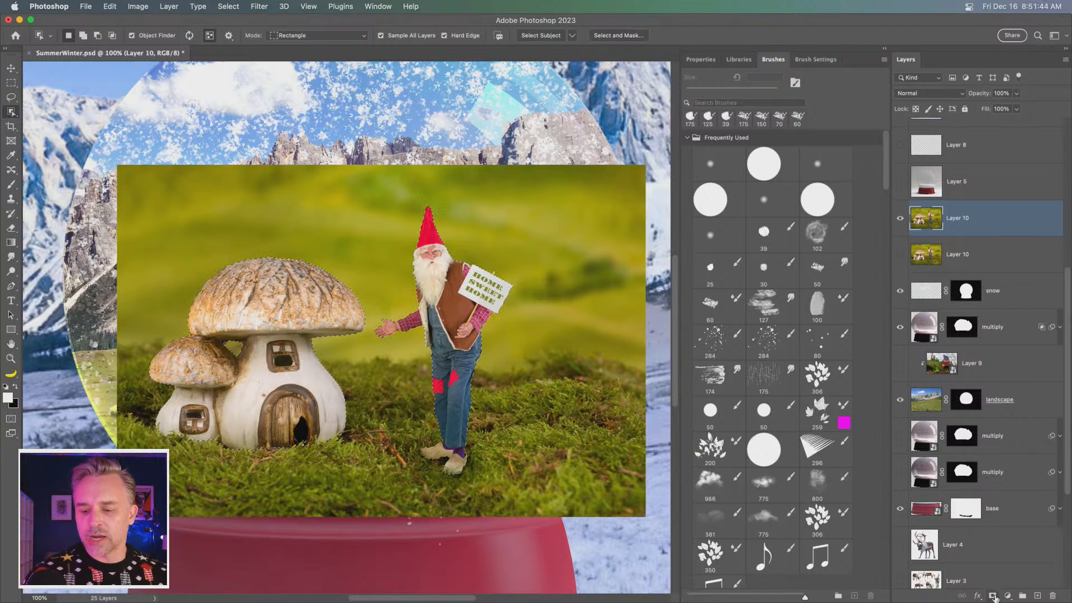
{"action": "left_click", "coordinate": [992, 595]}
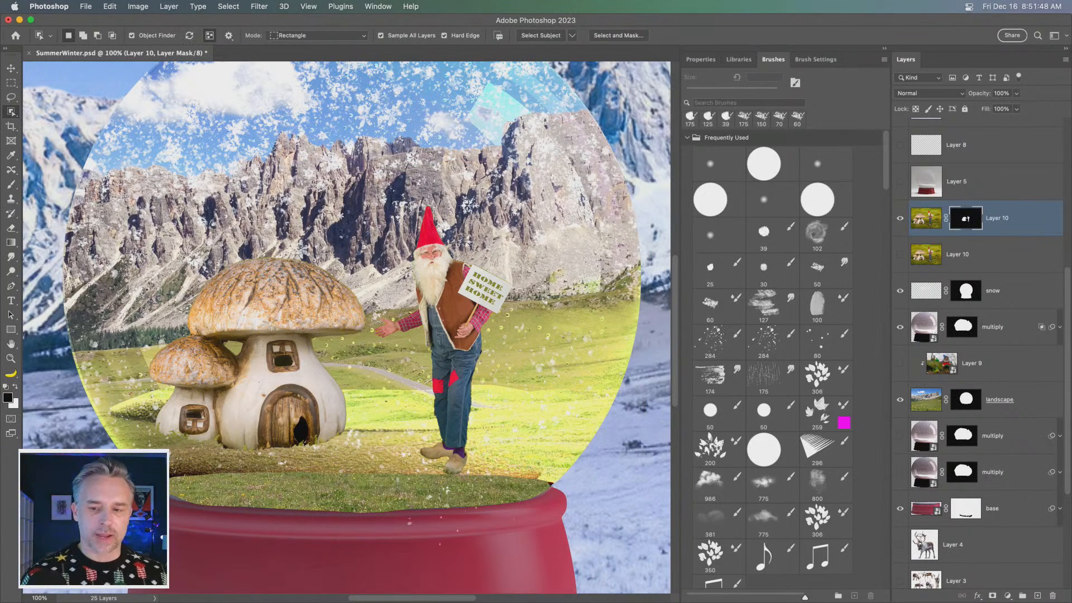
Step: Move the masked Layer 10 copy directly beneath the visible multiply layer, and compare the result with that overlay hidden and shown
{"action": "left_click_drag", "start_coordinate": [1016, 226], "coordinate": [989, 354]}
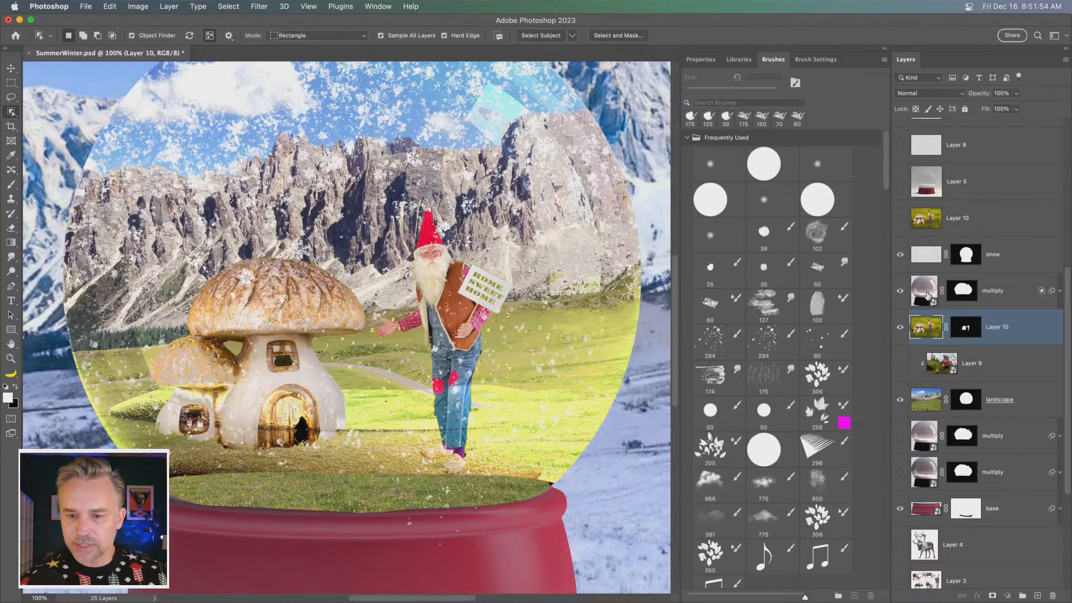
{"action": "left_click", "coordinate": [903, 291]}
{"action": "left_click", "coordinate": [900, 290]}
{"action": "left_click", "coordinate": [900, 290]}
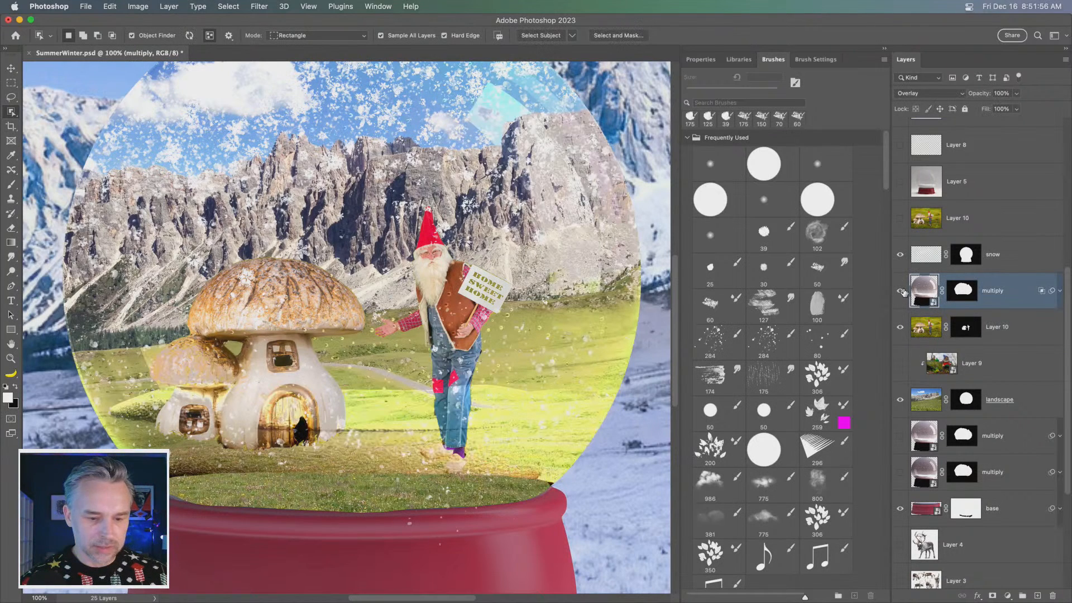
Step: Target the multiply layer's mask and switch to the Brush tool with white as the foreground colour
{"action": "left_click", "coordinate": [963, 290]}
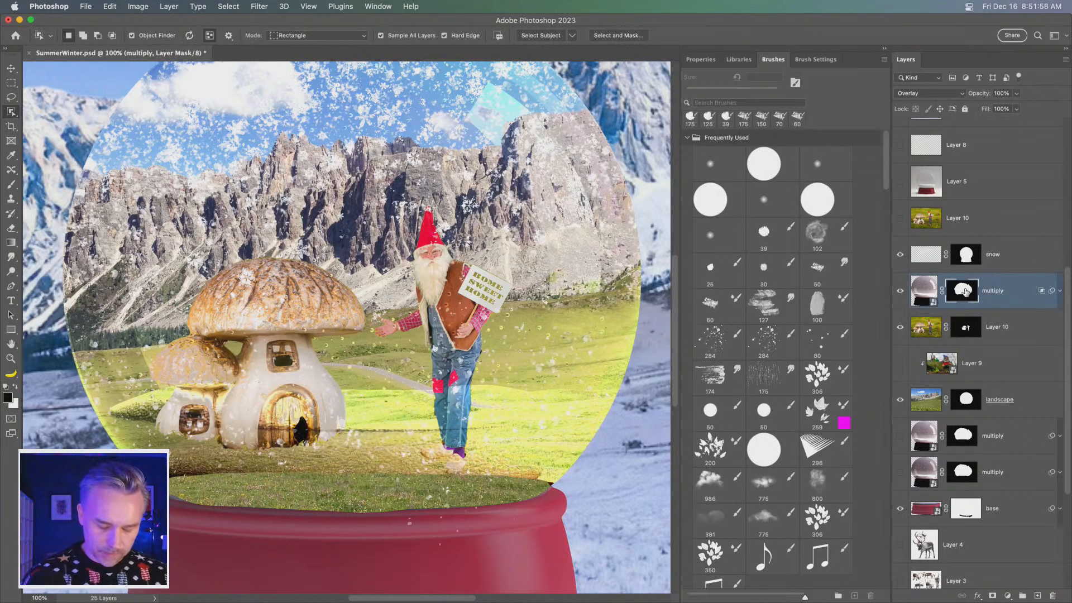
{"action": "key", "text": "b"}
{"action": "key", "text": "w"}
{"action": "left_click_drag", "start_coordinate": [251, 462], "coordinate": [383, 468]}
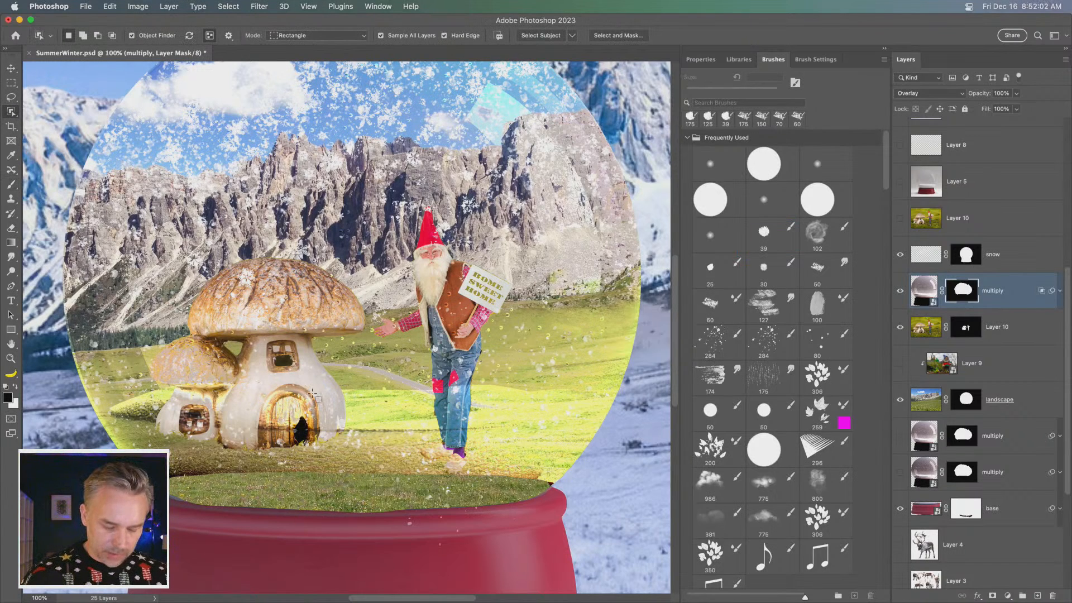
{"action": "left_click", "coordinate": [11, 186]}
{"action": "left_click", "coordinate": [50, 186]}
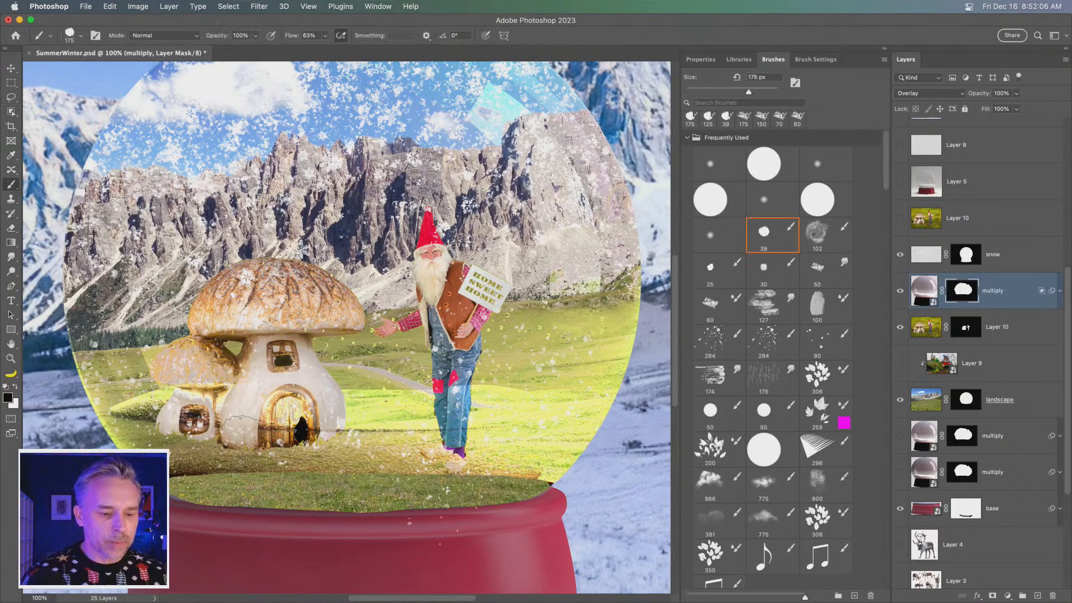
{"action": "key", "text": "bracketright"}
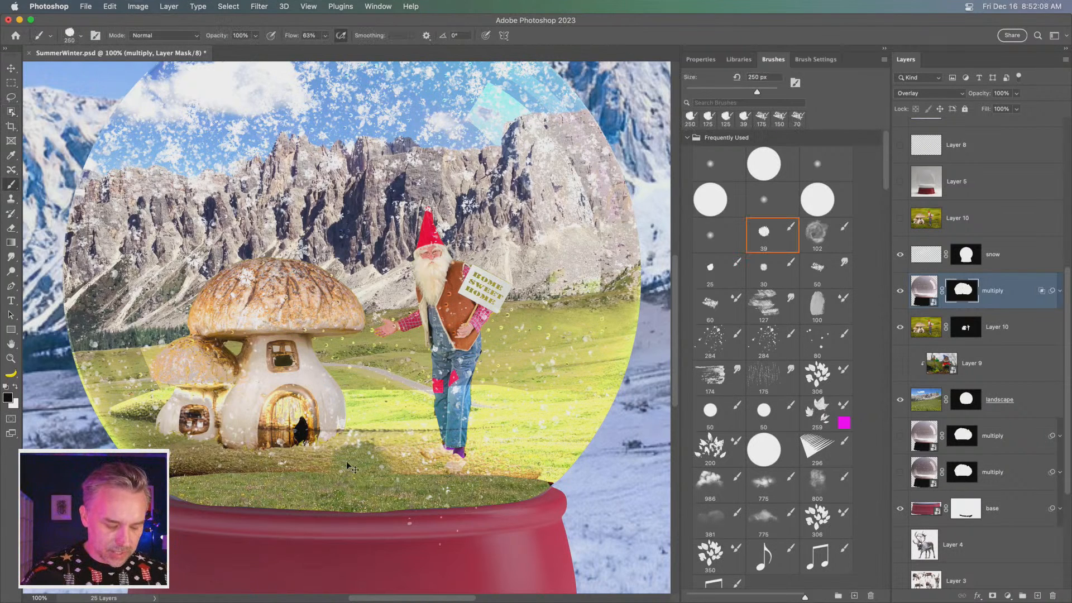
{"action": "key", "text": "x"}
Step: Try painting white on the multiply mask along the grass above the base with the rough 39 px brush resized to 100 px
{"action": "key", "text": "bracketleft"}
{"action": "key", "text": "bracketleft"}
{"action": "key", "text": "bracketleft"}
{"action": "key", "text": "bracketleft"}
{"action": "key", "text": "bracketleft"}
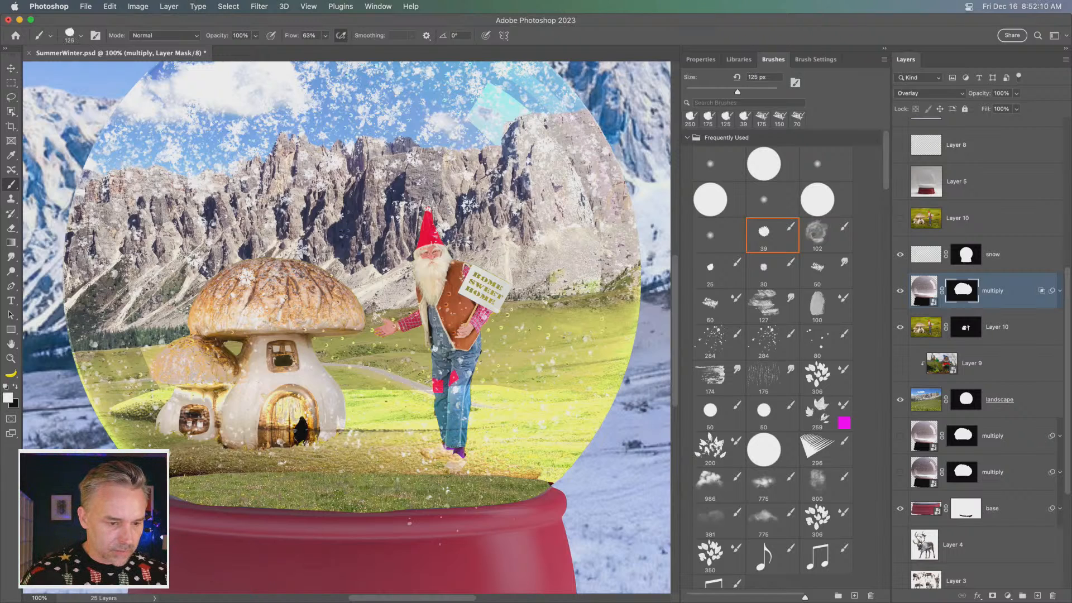
{"action": "mouse_move", "coordinate": [209, 469]}
{"action": "left_mouse_down"}
{"action": "mouse_move", "coordinate": [480, 481]}
{"action": "mouse_move", "coordinate": [379, 485]}
{"action": "mouse_move", "coordinate": [530, 482]}
{"action": "mouse_move", "coordinate": [193, 475]}
{"action": "mouse_move", "coordinate": [538, 488]}
{"action": "mouse_move", "coordinate": [187, 487]}
{"action": "left_mouse_up"}
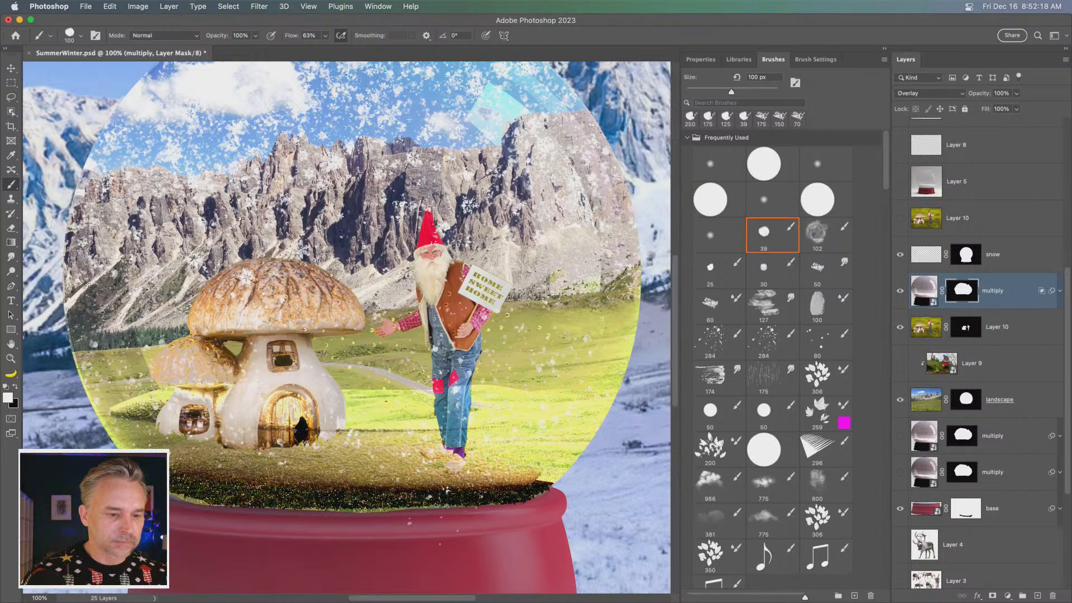
{"action": "key", "text": "super+minus"}
{"action": "key", "text": "super+minus"}
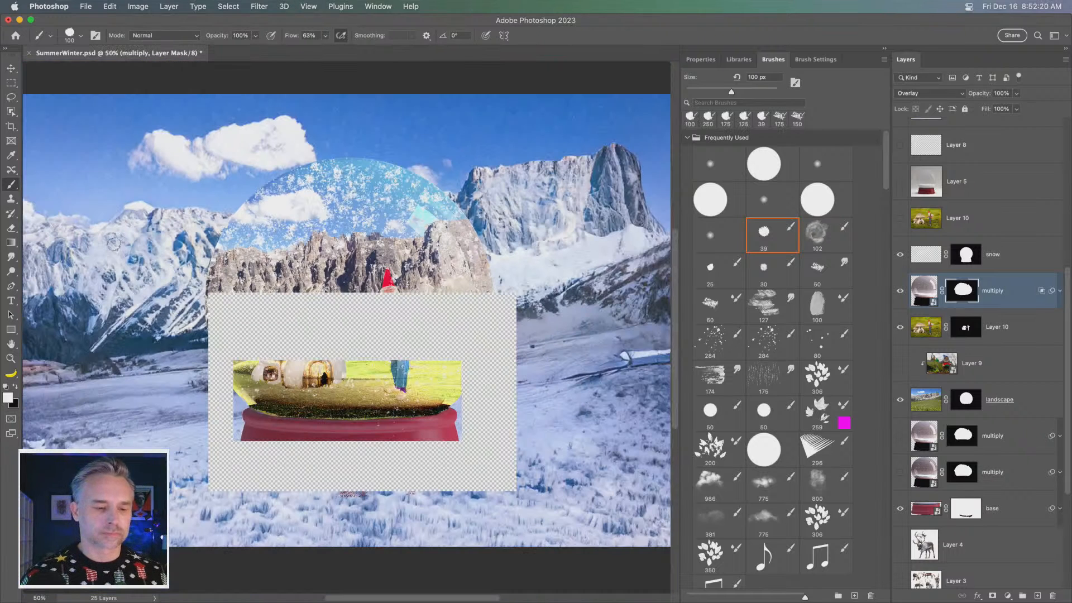
{"action": "key", "text": "super+z"}
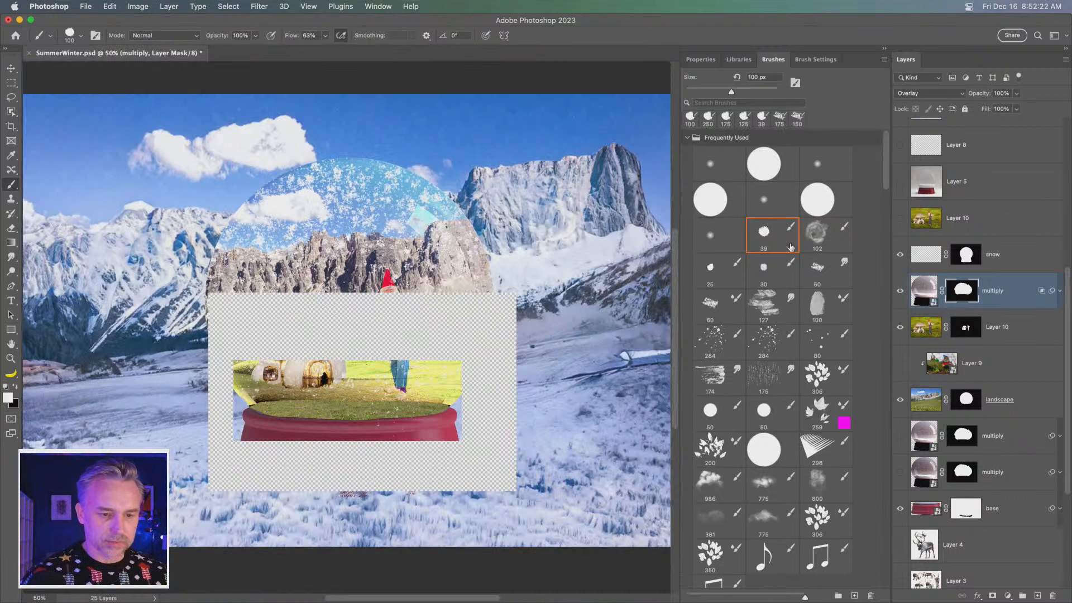
Step: Examine the gnome and mushroom house inside the globe up close, and compare the scene with the multiply layer hidden and shown
{"action": "key", "text": "super+minus"}
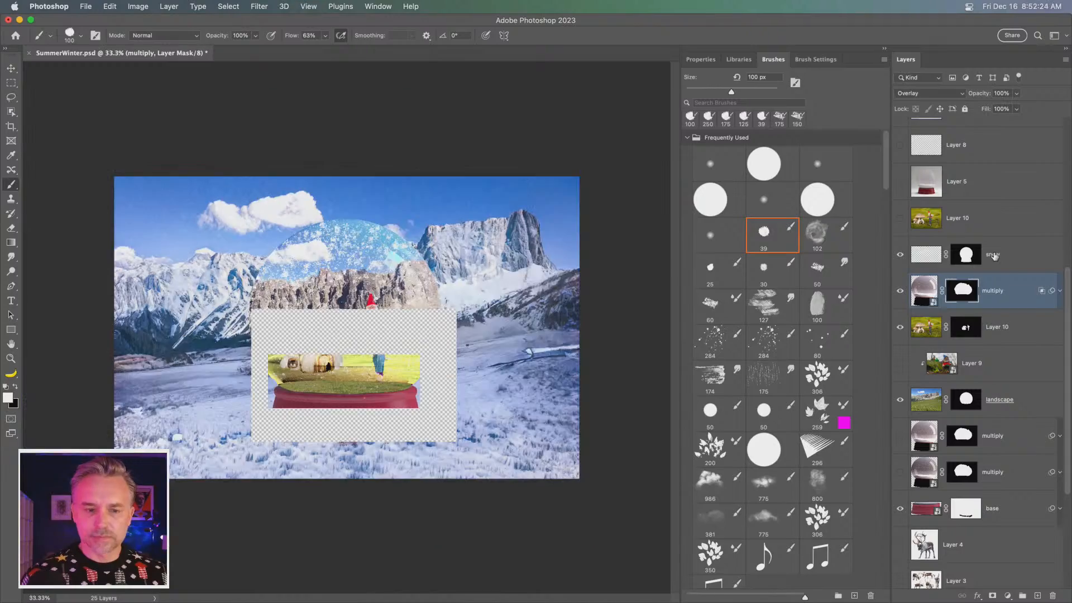
{"action": "key", "text": "super+plus"}
{"action": "key", "text": "super+plus"}
{"action": "key", "text": "super+plus"}
{"action": "key", "text": "super+plus"}
{"action": "key", "text": "super+plus"}
{"action": "key", "text": "super+minus"}
{"action": "key", "text": "super+minus"}
{"action": "key", "text": "super+minus"}
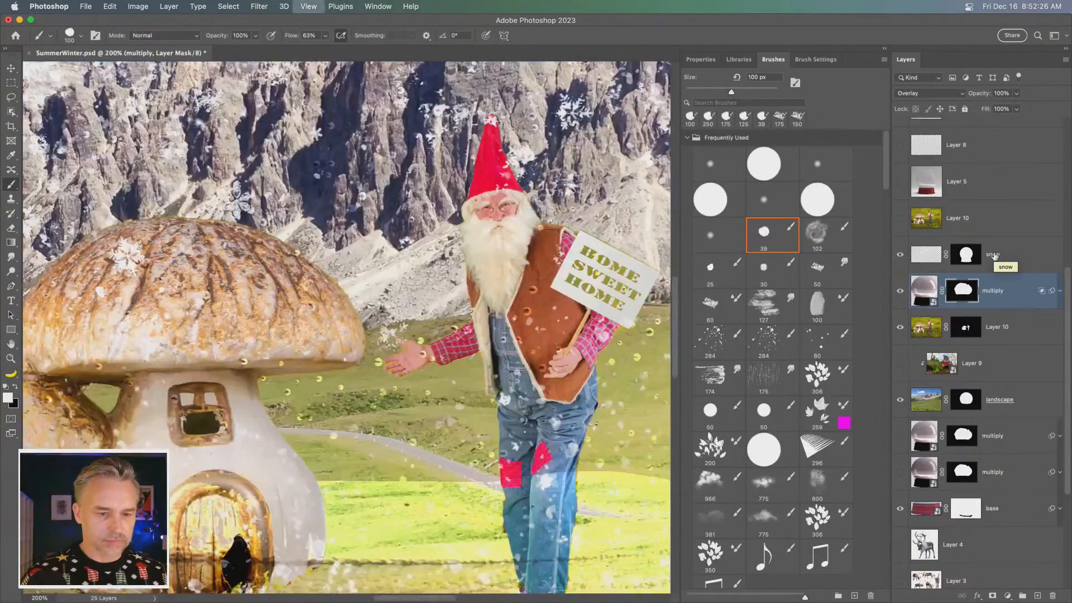
{"action": "key", "text": "super+plus"}
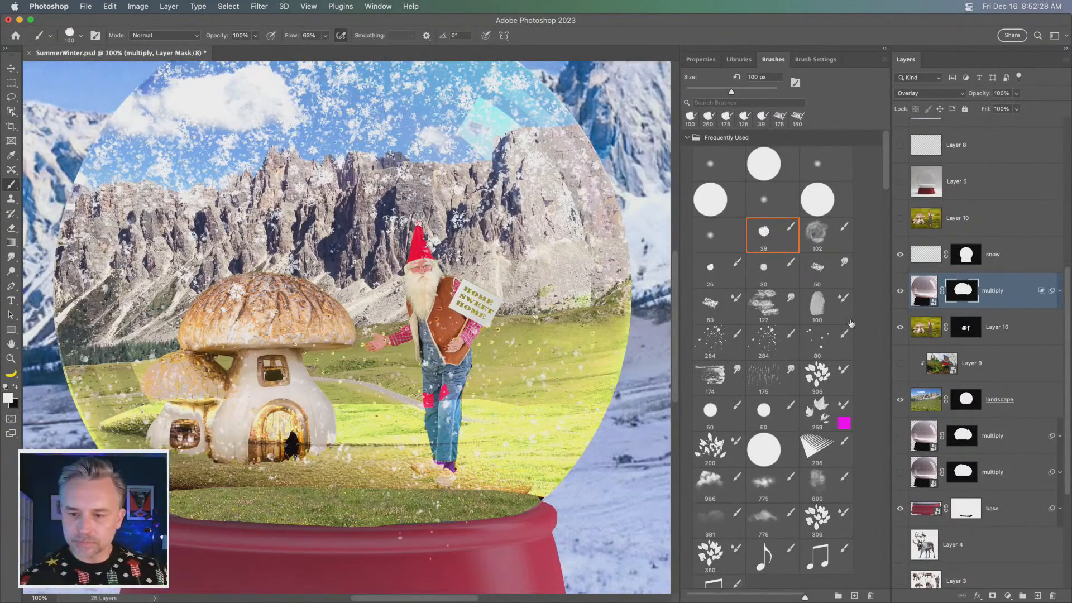
{"action": "left_click", "coordinate": [899, 290]}
{"action": "left_click", "coordinate": [900, 291]}
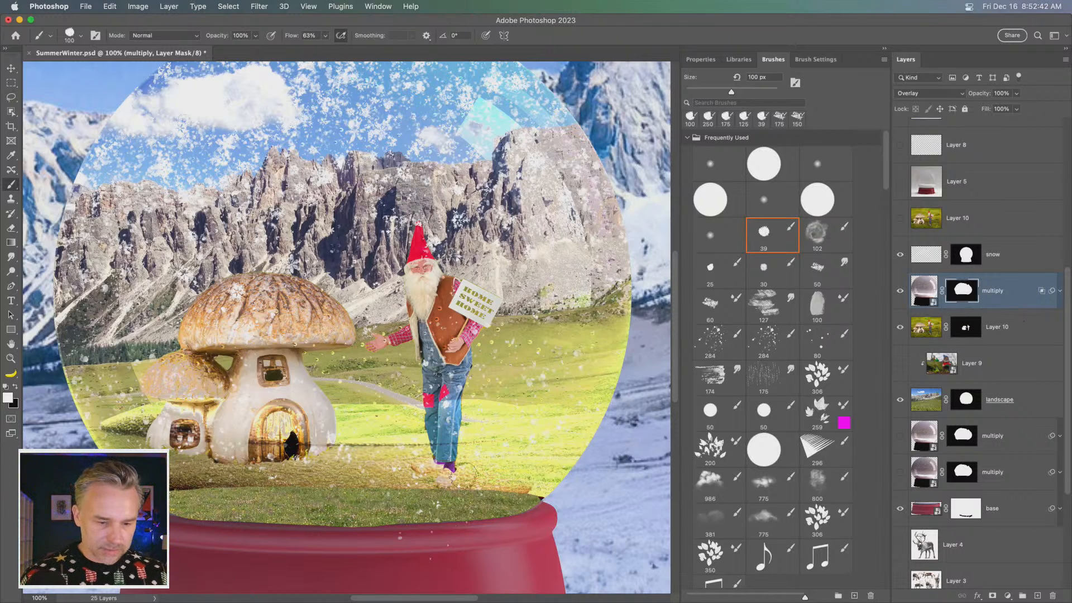
Step: Paint white on the multiply mask along the grass above the base with a round brush from Frequently Used at 150 px
{"action": "right_click", "coordinate": [169, 99]}
{"action": "double_click", "coordinate": [366, 182]}
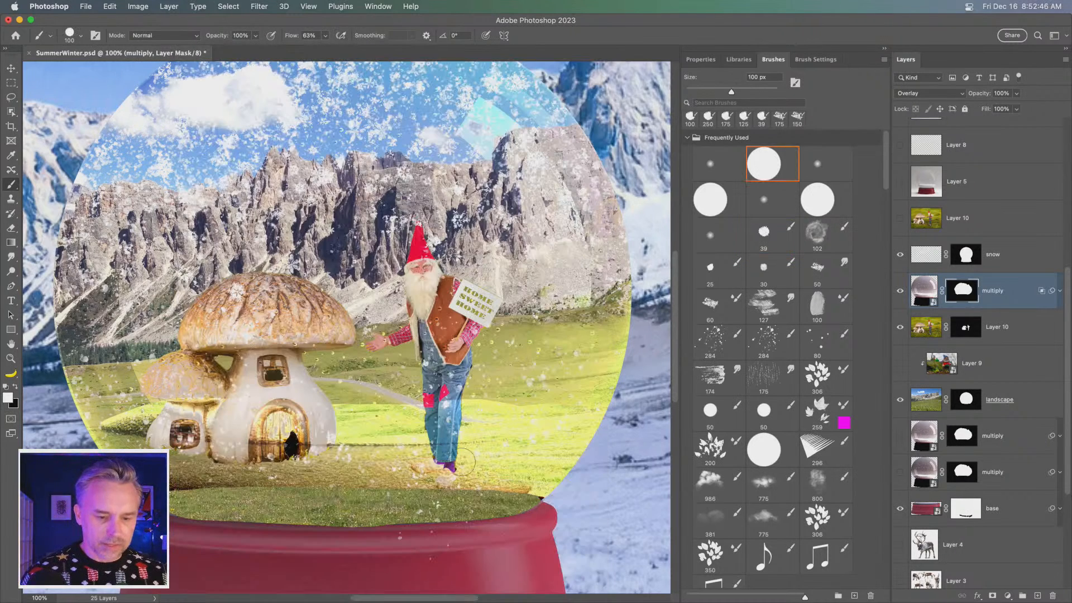
{"action": "mouse_move", "coordinate": [530, 481]}
{"action": "left_mouse_down"}
{"action": "mouse_move", "coordinate": [201, 497]}
{"action": "mouse_move", "coordinate": [202, 513]}
{"action": "mouse_move", "coordinate": [525, 510]}
{"action": "mouse_move", "coordinate": [245, 504]}
{"action": "left_mouse_up"}
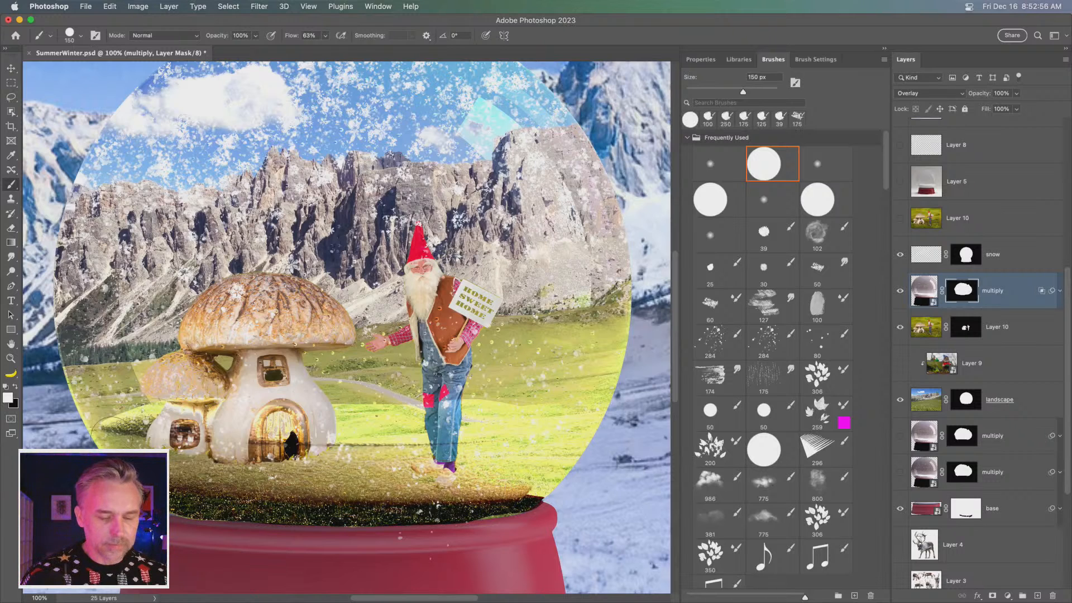
Step: Target the multiply layer's image instead of its mask and rasterize the layer
{"action": "left_click", "coordinate": [921, 294]}
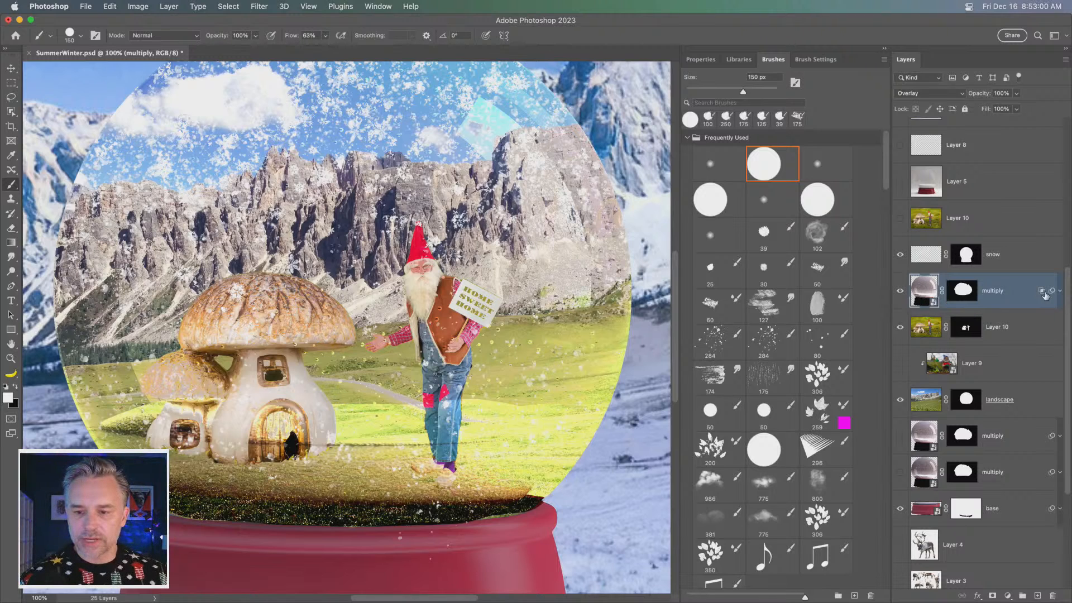
{"action": "right_click", "coordinate": [1022, 282]}
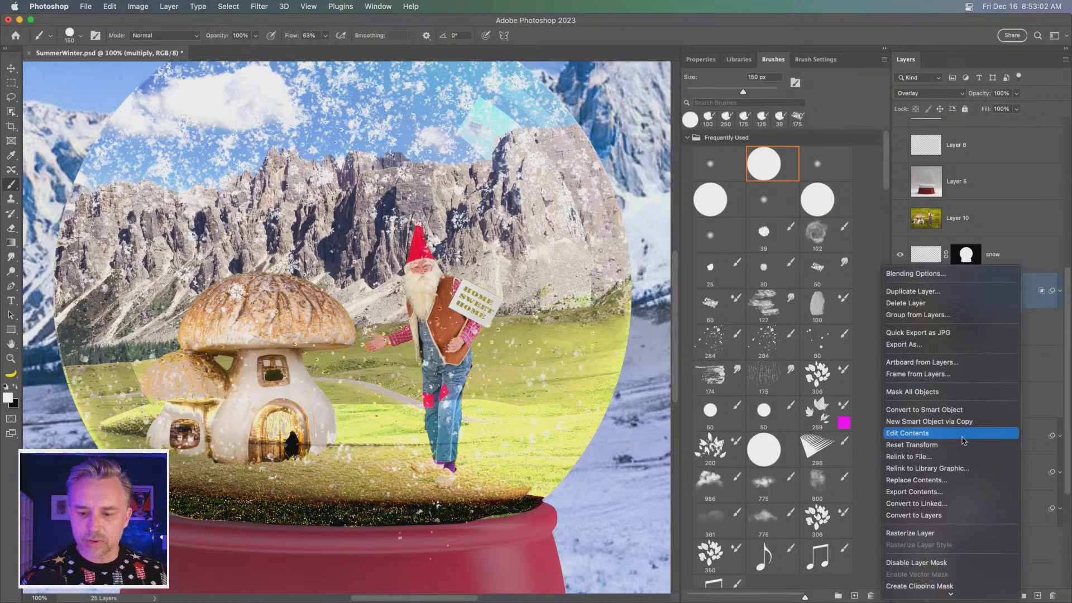
{"action": "left_click", "coordinate": [953, 534]}
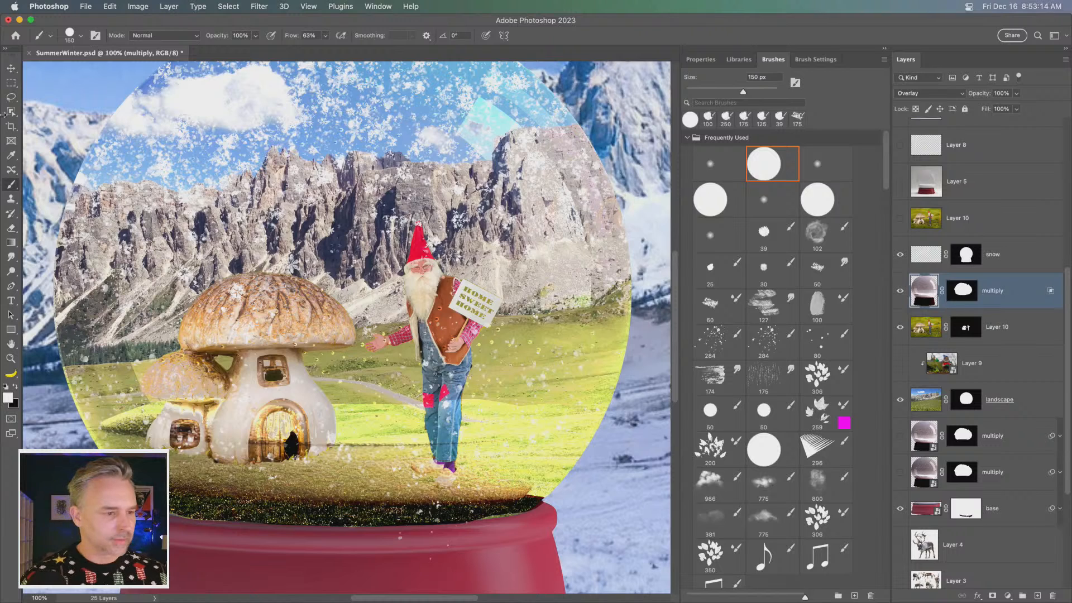
Step: Lasso the lower grass area of the multiply layer's image, stretch it vertically over the dark strip above the base, and deselect
{"action": "left_click", "coordinate": [11, 96]}
{"action": "mouse_move", "coordinate": [220, 456]}
{"action": "left_mouse_down"}
{"action": "mouse_move", "coordinate": [601, 470]}
{"action": "mouse_move", "coordinate": [540, 494]}
{"action": "mouse_move", "coordinate": [292, 467]}
{"action": "left_mouse_up"}
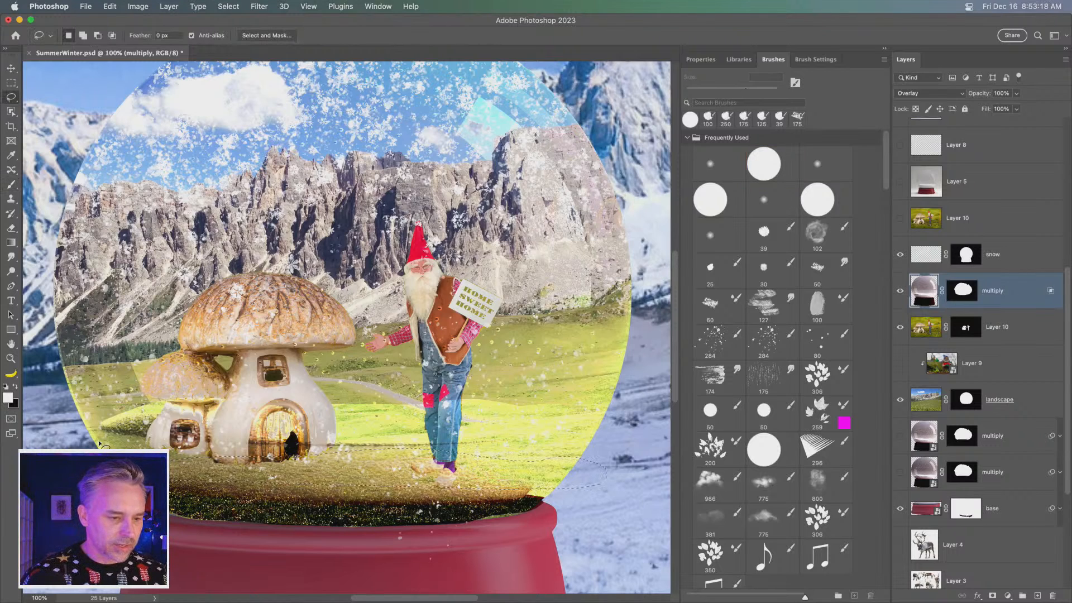
{"action": "mouse_move", "coordinate": [89, 414]}
{"action": "left_mouse_down"}
{"action": "mouse_move", "coordinate": [614, 419]}
{"action": "mouse_move", "coordinate": [633, 456]}
{"action": "mouse_move", "coordinate": [578, 479]}
{"action": "mouse_move", "coordinate": [236, 475]}
{"action": "left_mouse_up"}
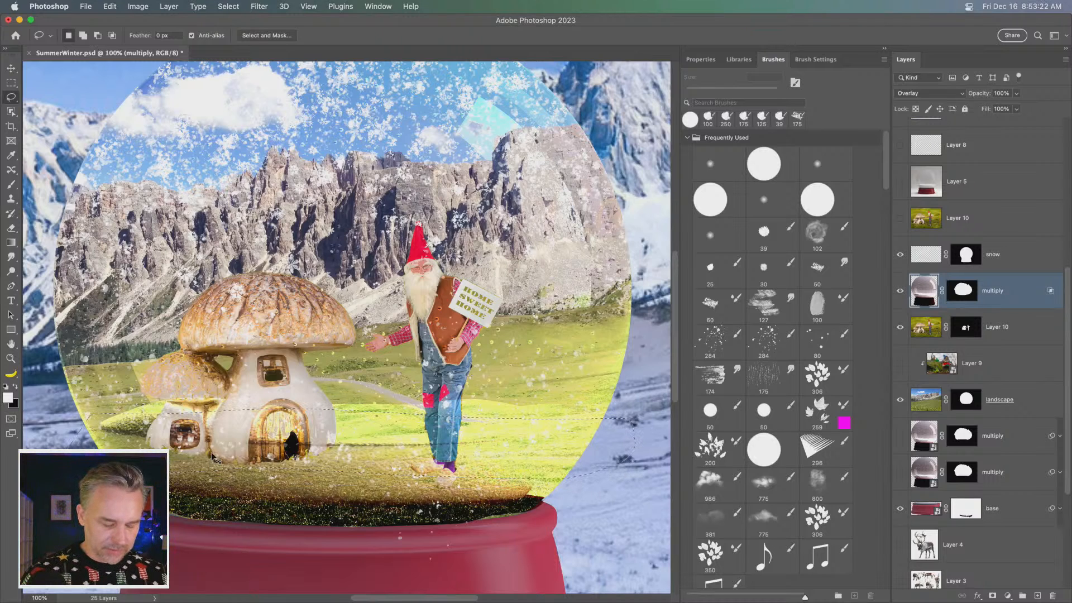
{"action": "key", "text": "super+t"}
{"action": "left_click_drag", "start_coordinate": [346, 480], "coordinate": [345, 564]}
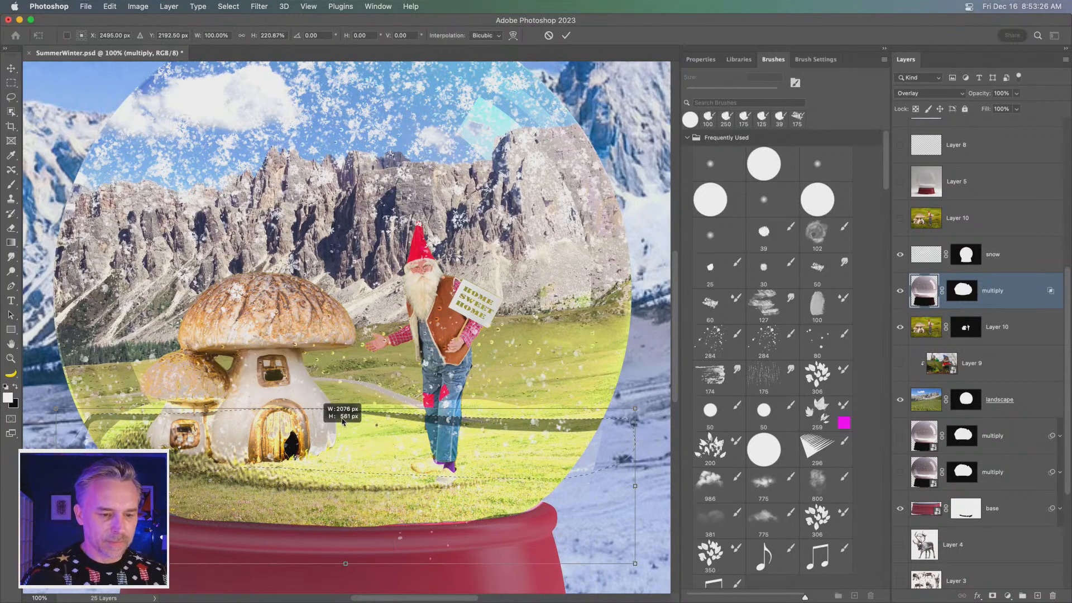
{"action": "left_click_drag", "start_coordinate": [346, 409], "coordinate": [346, 385]}
{"action": "key", "text": "Return"}
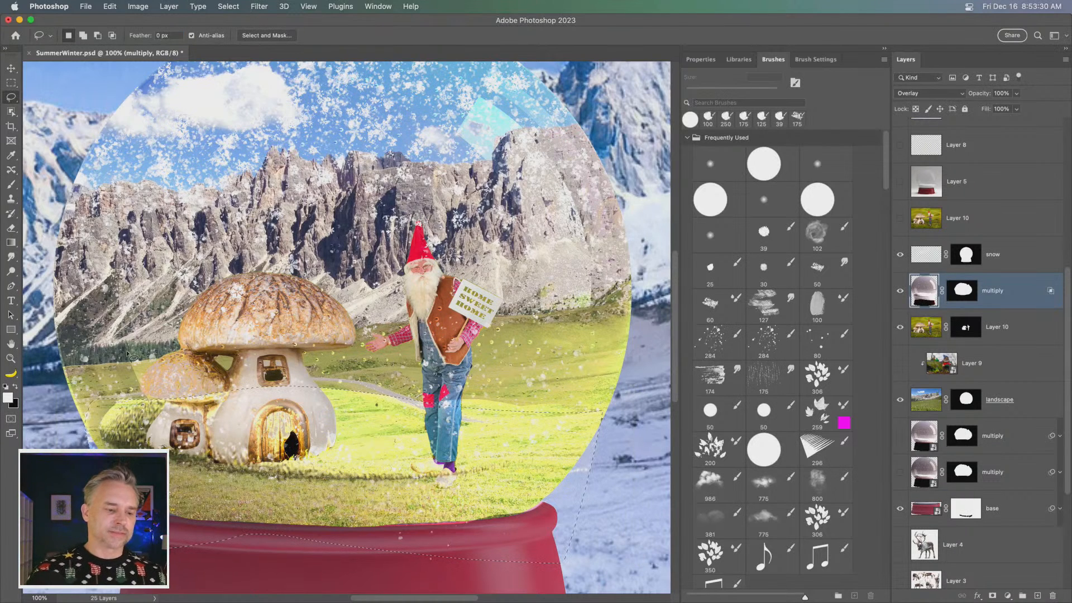
{"action": "key", "text": "Return"}
{"action": "left_click", "coordinate": [956, 296]}
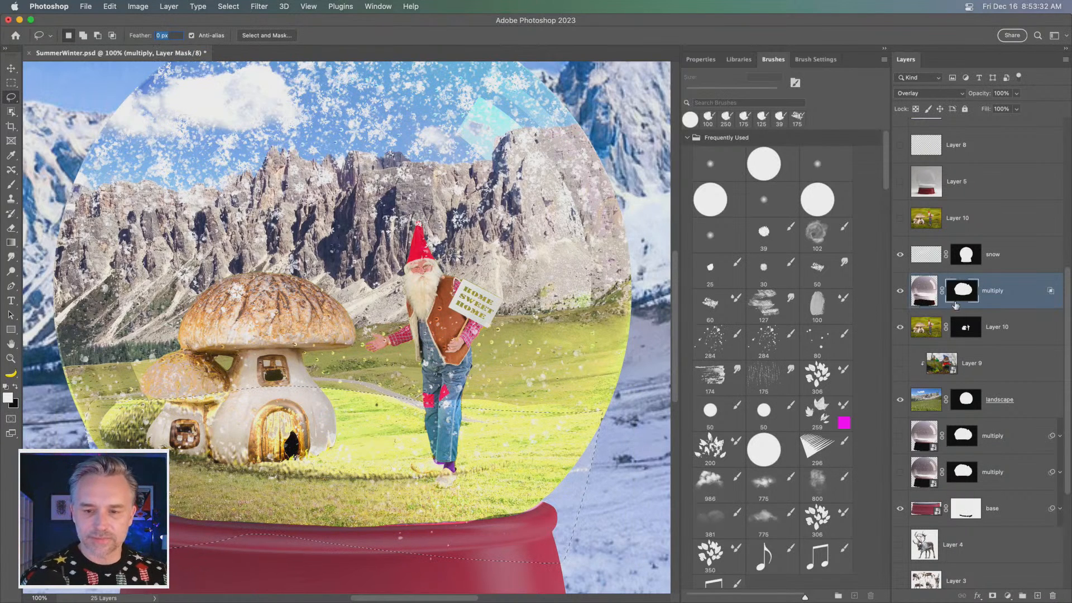
{"action": "left_click", "coordinate": [10, 110]}
{"action": "left_click", "coordinate": [10, 97]}
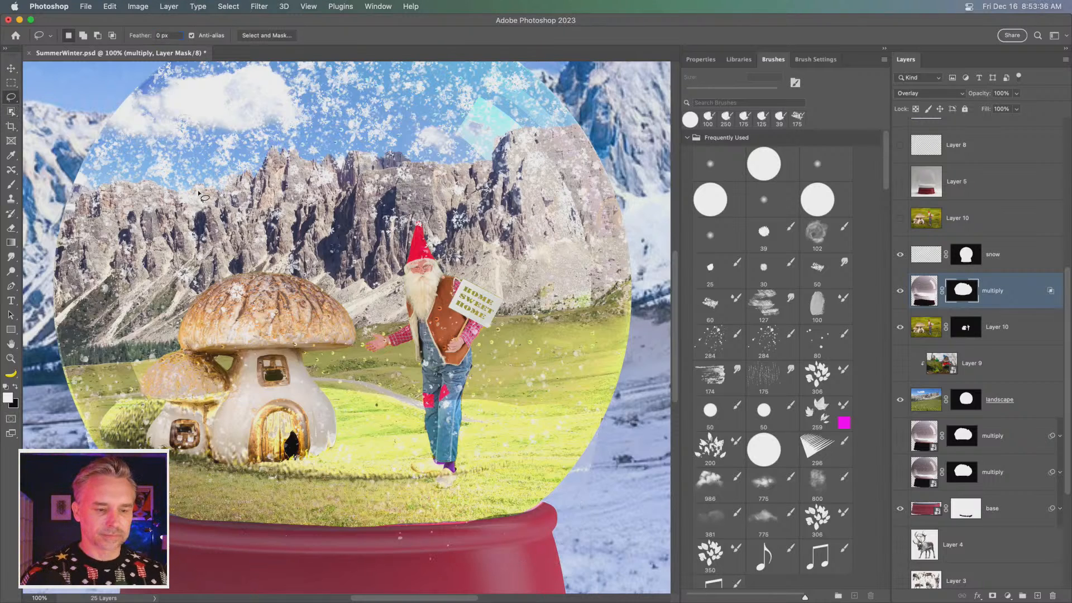
Step: Add the white text "HELP ME SAVE CHRISTMAS!!" on three centred lines directly above the visible gnome layer, Layer 10
{"action": "key", "text": "super+minus"}
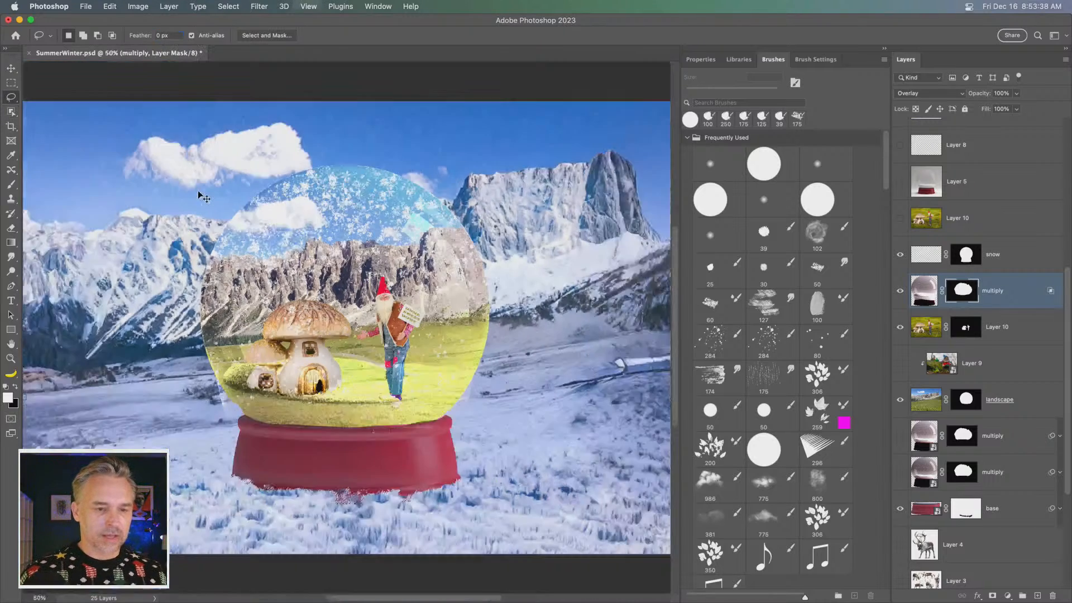
{"action": "key", "text": "super+plus"}
{"action": "key", "text": "super+plus"}
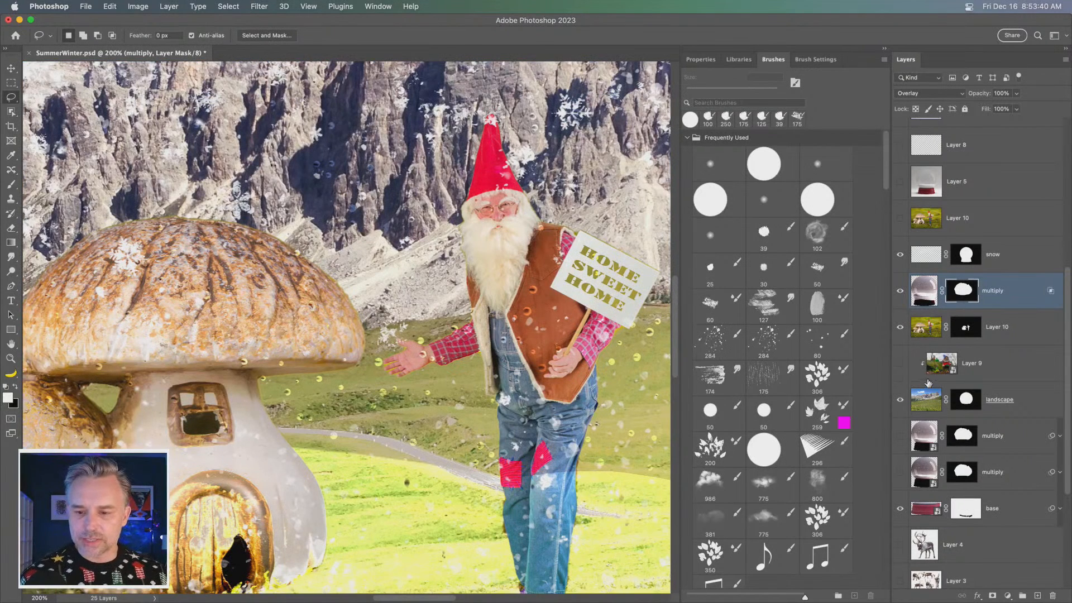
{"action": "left_click", "coordinate": [920, 329]}
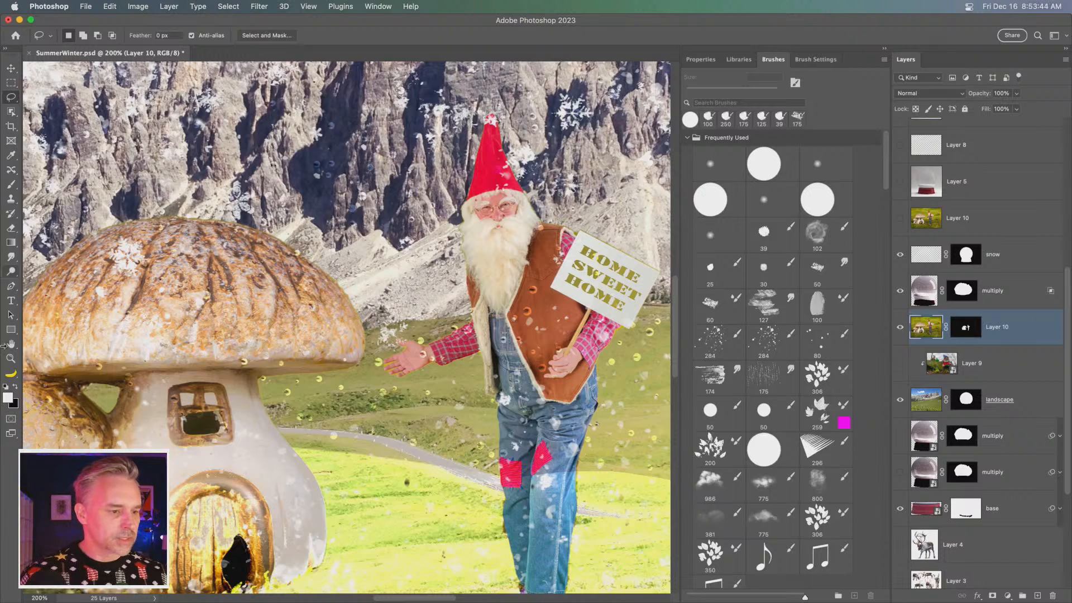
{"action": "left_click", "coordinate": [11, 301]}
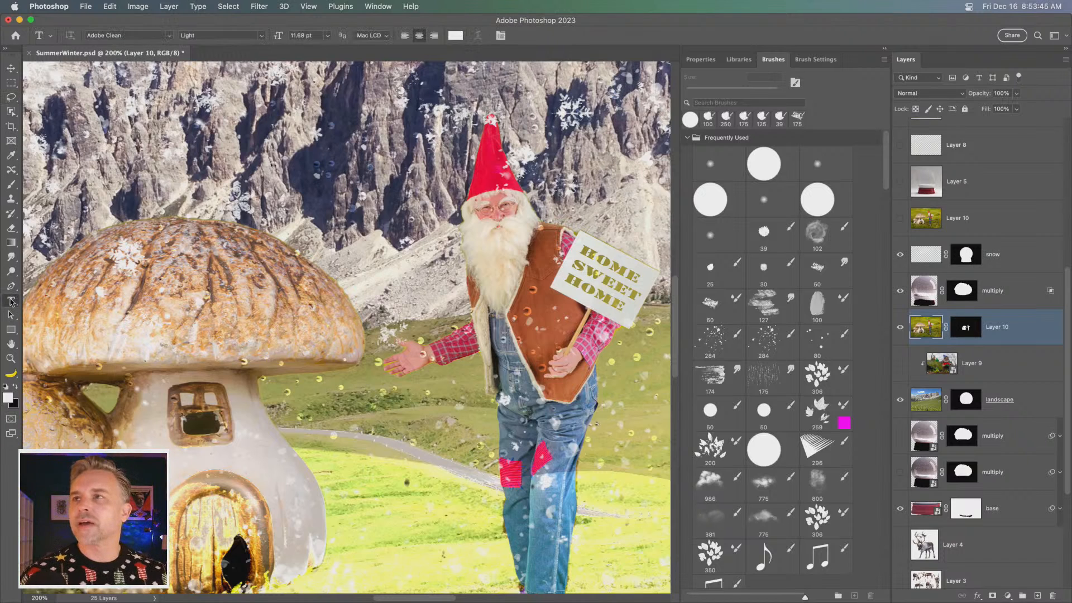
{"action": "left_click", "coordinate": [327, 283]}
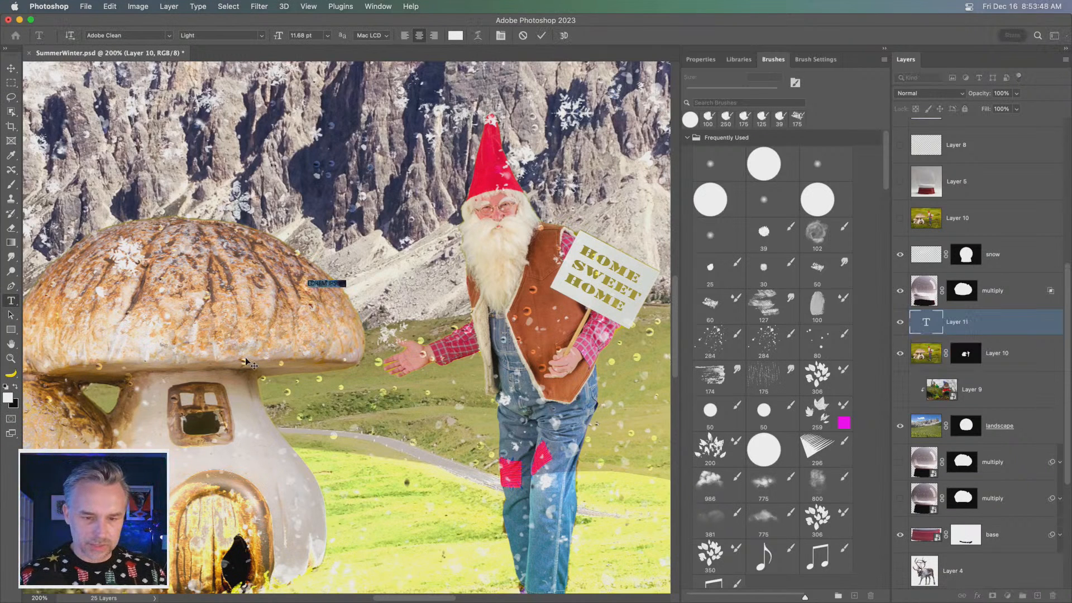
{"action": "key", "text": "BackSpace"}
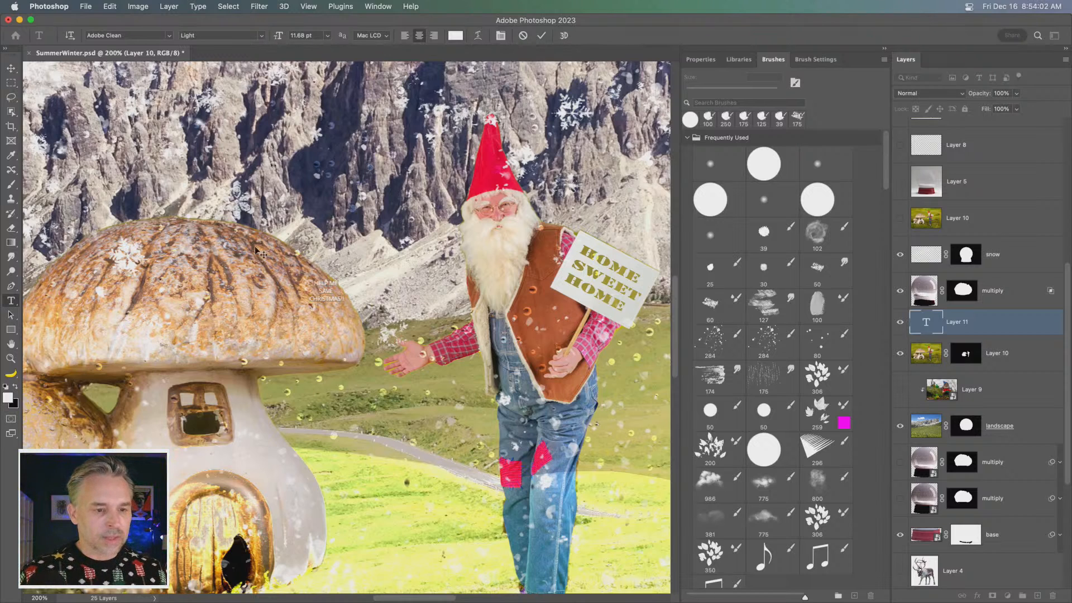
Step: Scale the text up proportionally to about 52 pt beside the gnome's head
{"action": "left_click", "coordinate": [11, 68]}
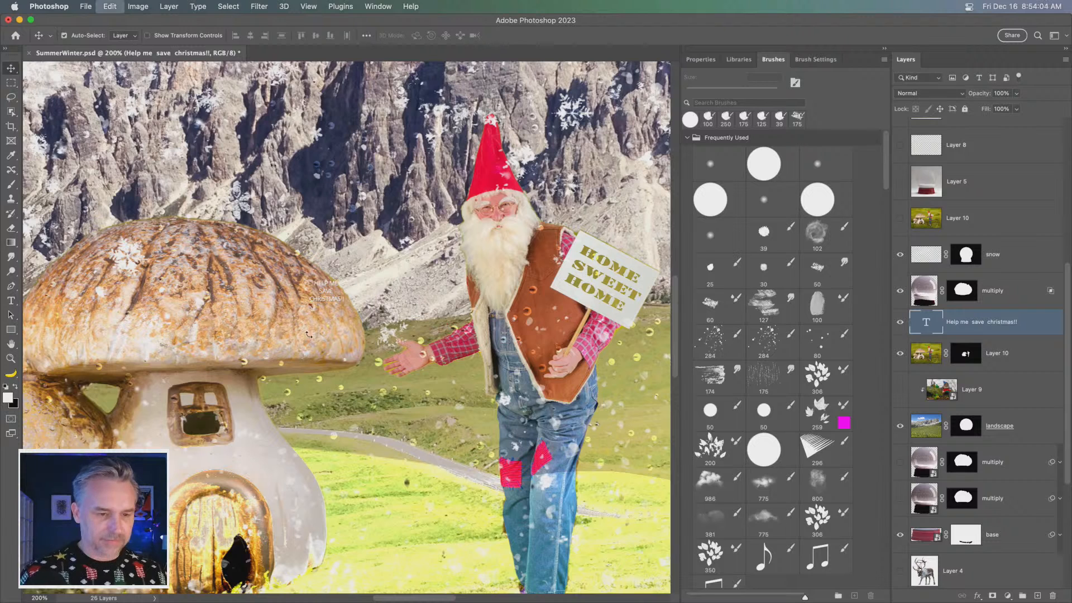
{"action": "key", "text": "super+t"}
{"action": "left_click_drag", "start_coordinate": [345, 280], "coordinate": [463, 201]}
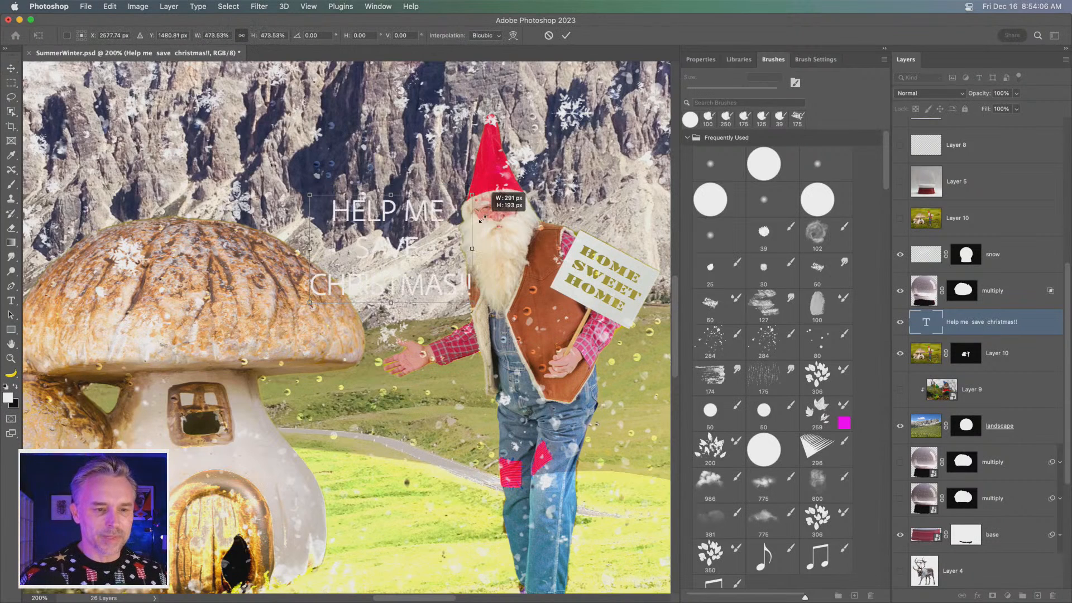
{"action": "key", "text": "Return"}
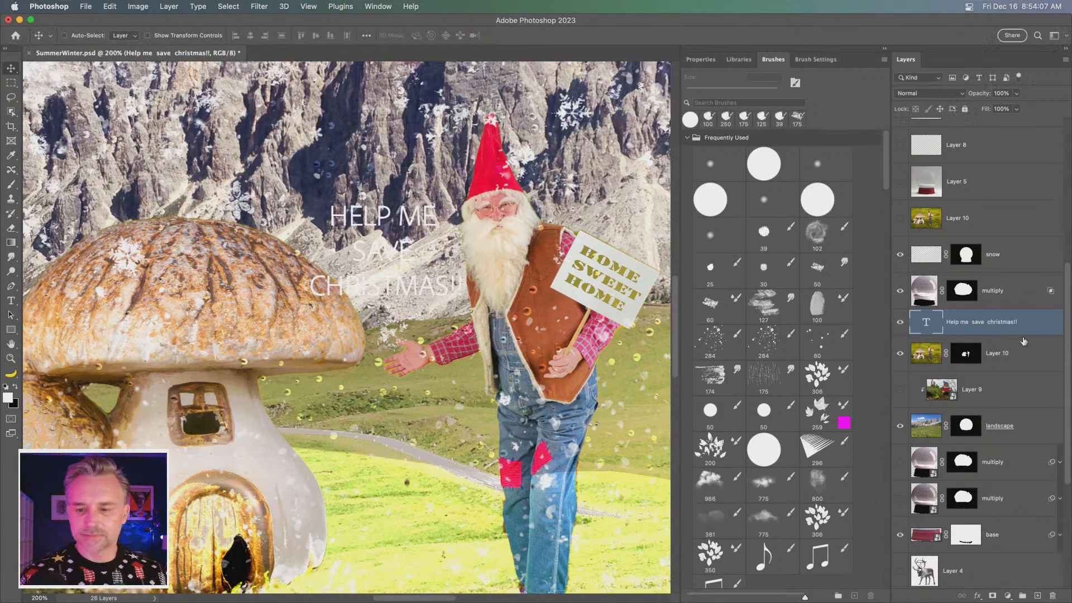
Step: Hide the text, multiply and snow layers, and select the lettered face of the gnome's sign on Layer 10 with straight-edged lasso segments
{"action": "left_click", "coordinate": [923, 359]}
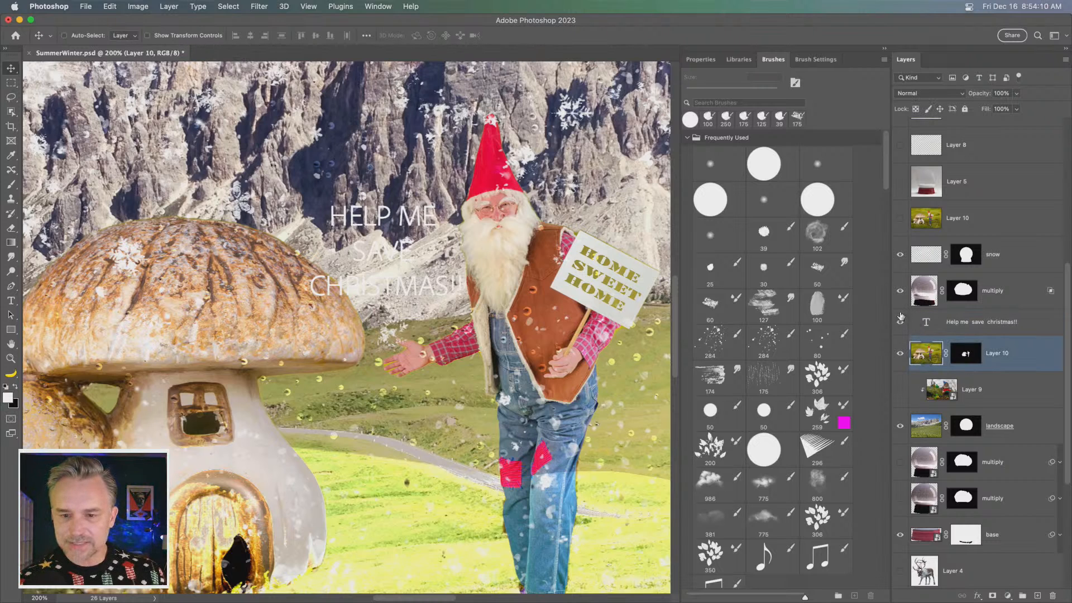
{"action": "left_click_drag", "start_coordinate": [900, 321], "coordinate": [897, 265]}
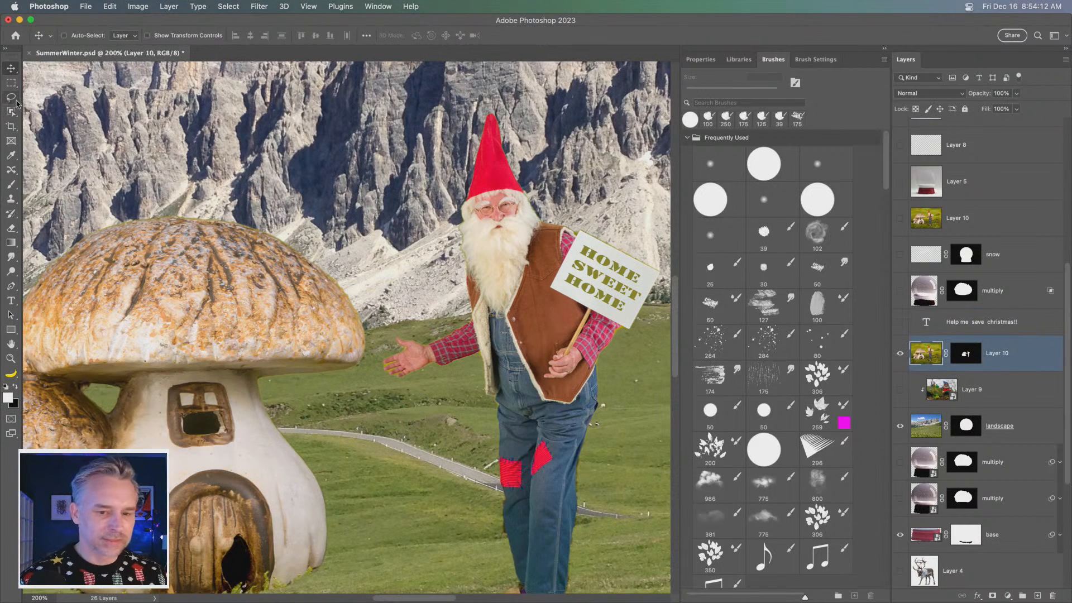
{"action": "left_click", "coordinate": [11, 97]}
{"action": "left_click", "coordinate": [561, 282], "text": "alt"}
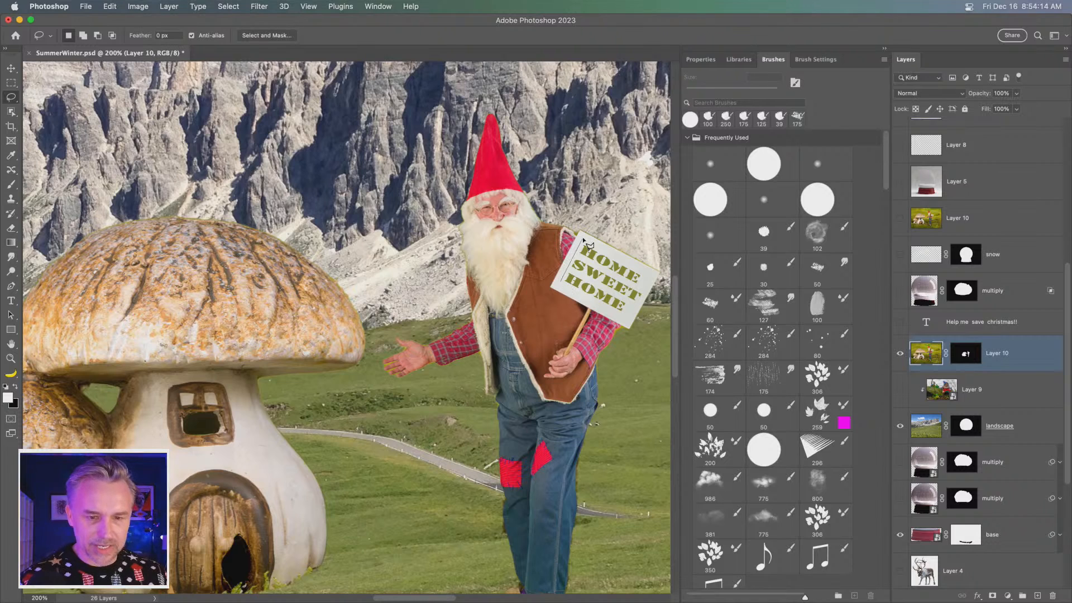
{"action": "left_click", "coordinate": [583, 239], "text": "alt"}
{"action": "left_click", "coordinate": [649, 273], "text": "alt"}
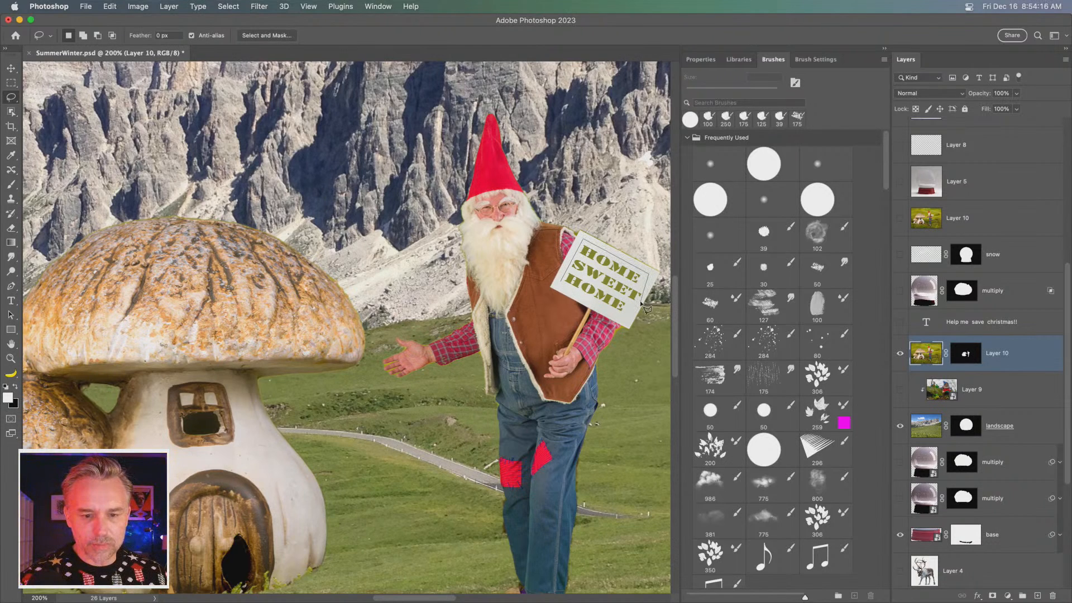
{"action": "left_click", "coordinate": [640, 302], "text": "alt"}
{"action": "left_click", "coordinate": [627, 316], "text": "alt"}
{"action": "left_click", "coordinate": [566, 290], "text": "alt"}
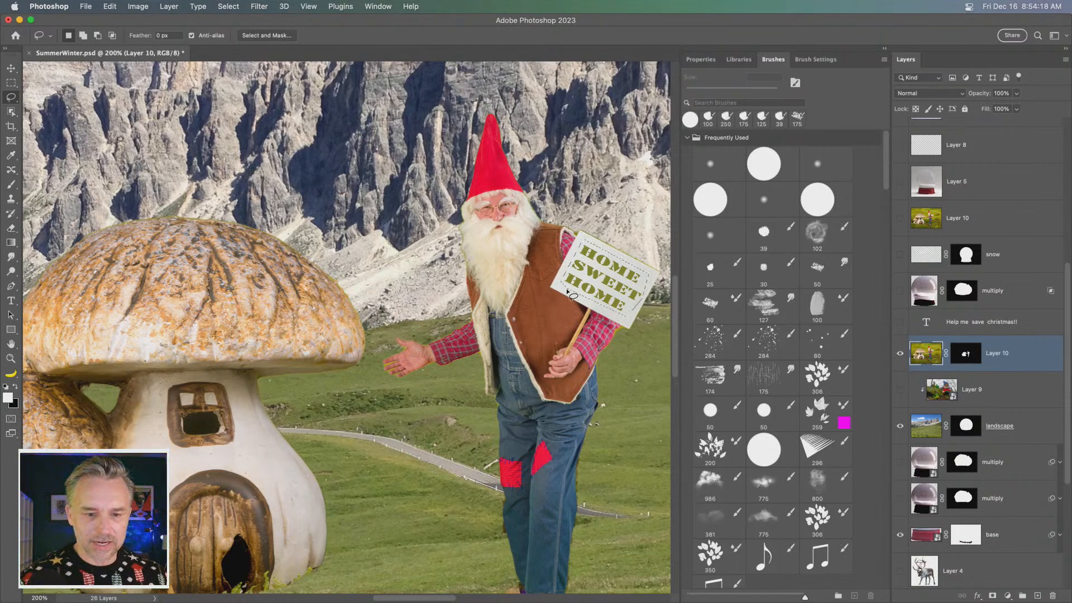
Step: Cover the sign's old lettering by filling the selection with the sign's sampled light colour at 100% opacity, and deselect
{"action": "key", "text": "i"}
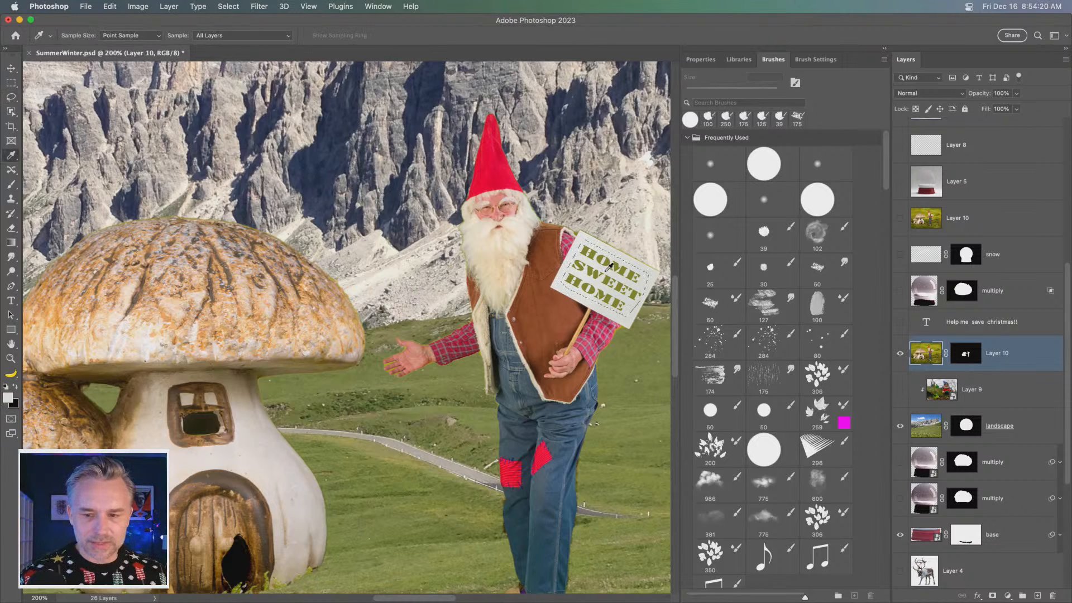
{"action": "key", "text": "shift+BackSpace"}
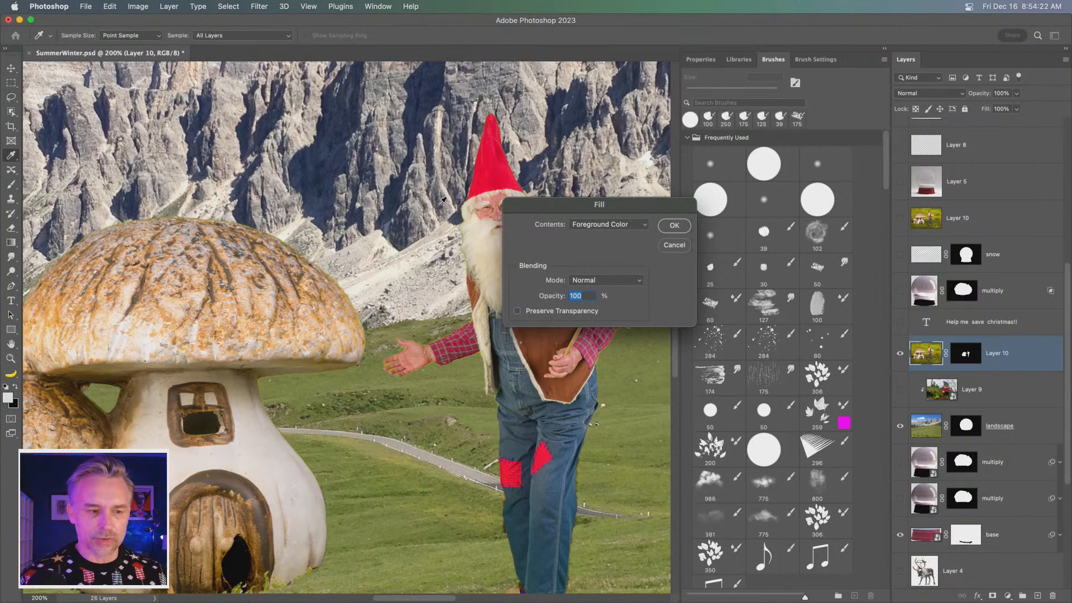
{"action": "key", "text": "Return"}
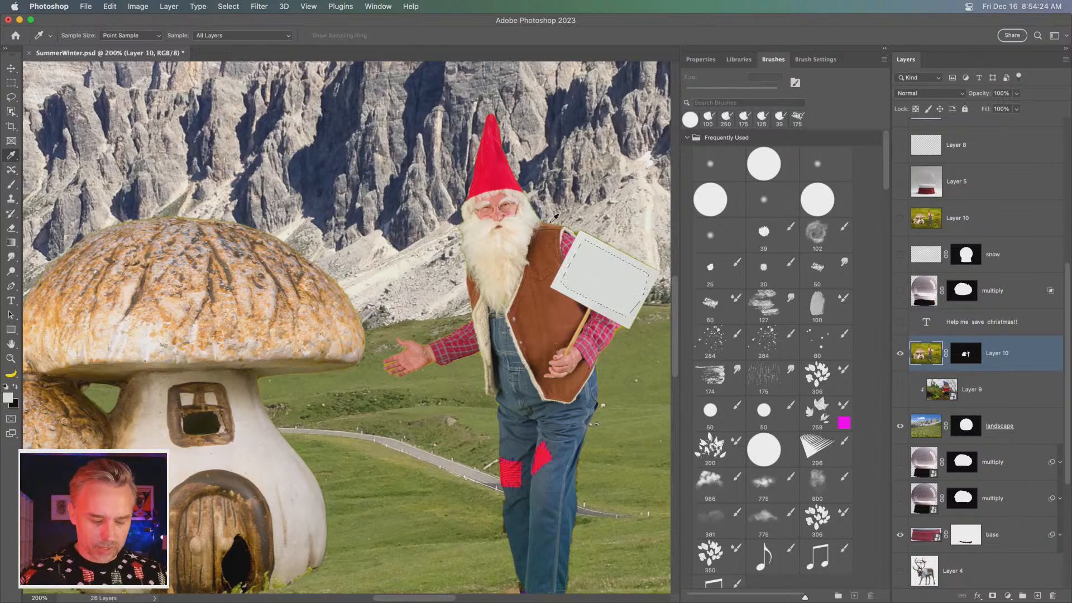
{"action": "key", "text": "super+d"}
Step: Show the text layer again and recolour its text with the red sampled from the gnome's hat, f70230
{"action": "left_click", "coordinate": [899, 322]}
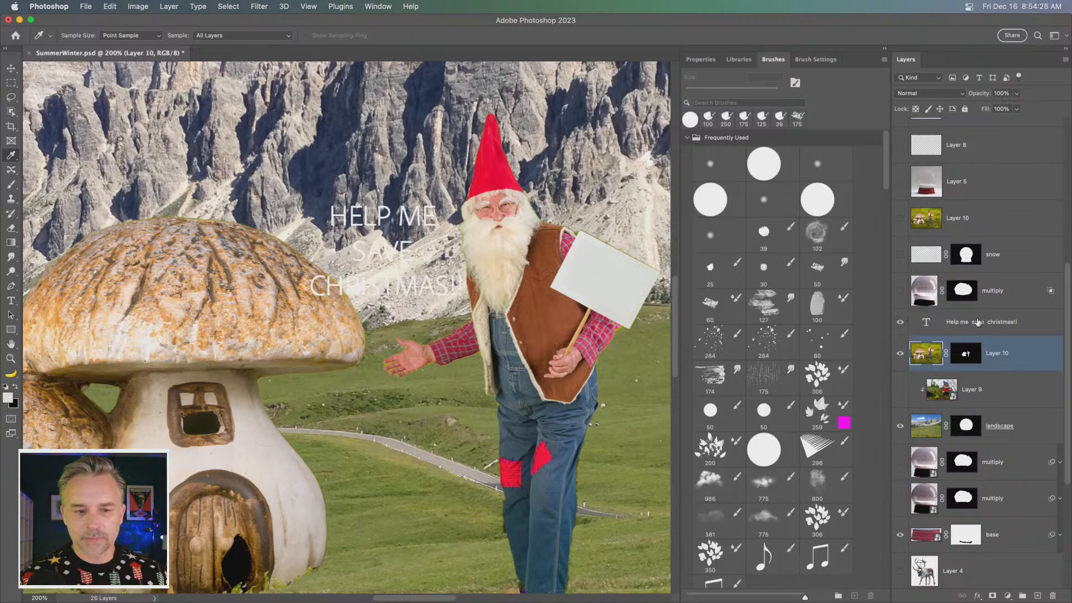
{"action": "left_click", "coordinate": [927, 322]}
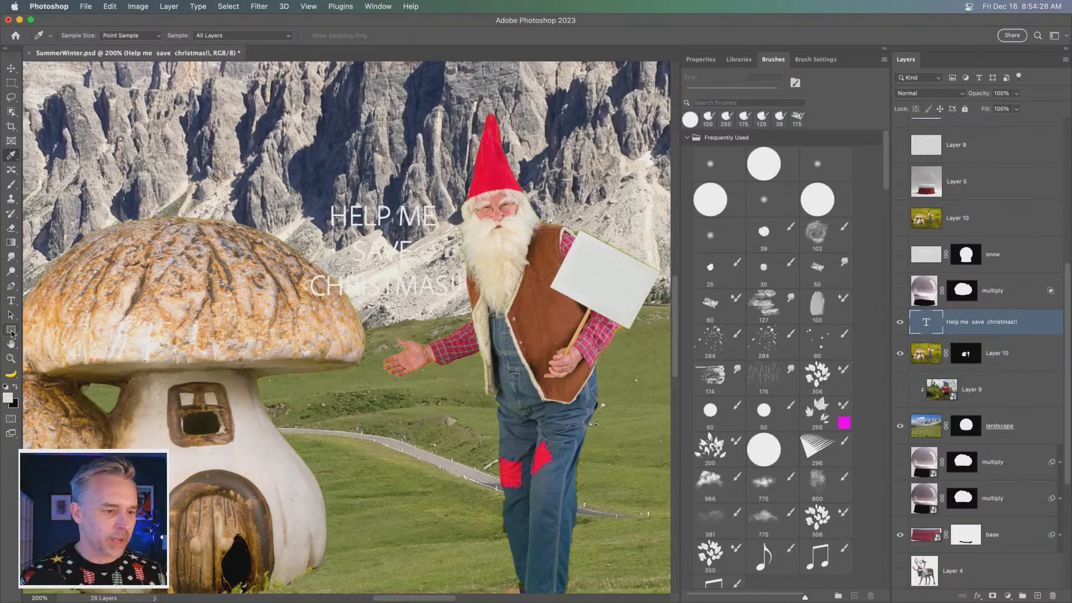
{"action": "left_click", "coordinate": [10, 300]}
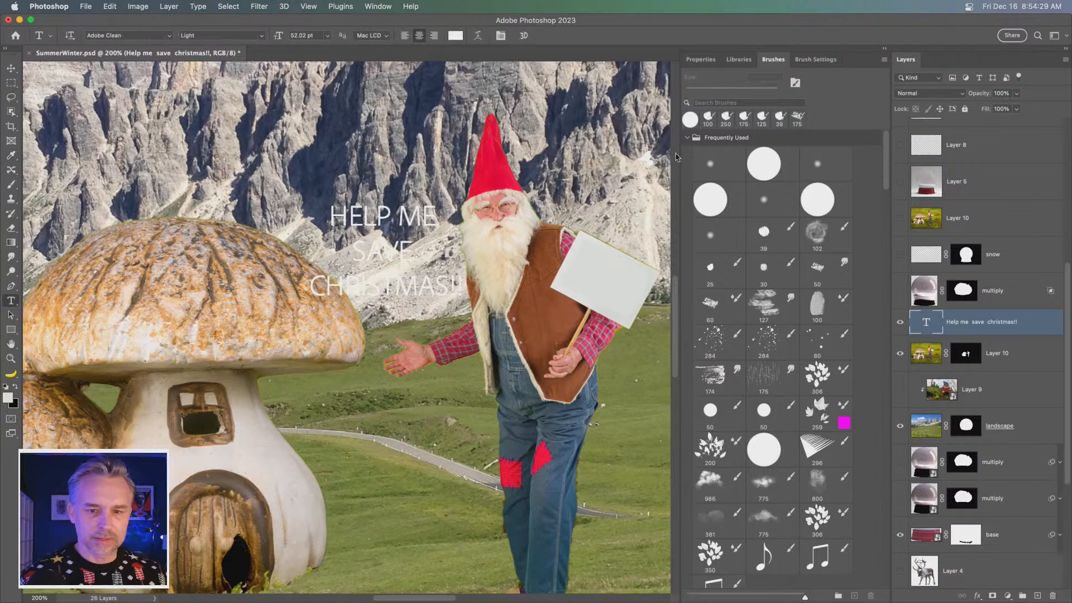
{"action": "left_click", "coordinate": [455, 36]}
{"action": "left_click", "coordinate": [490, 181]}
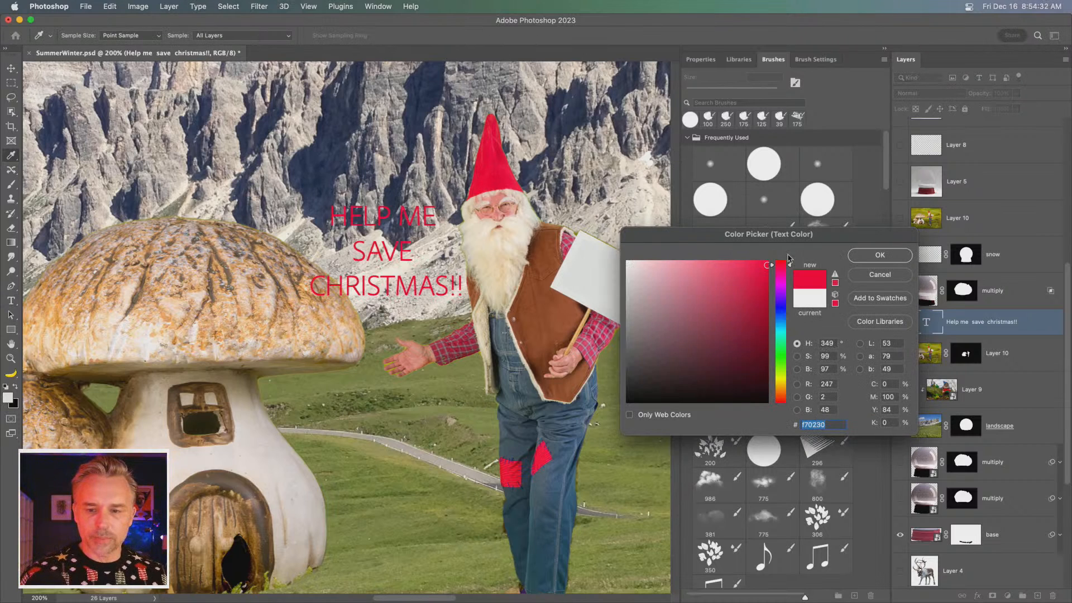
{"action": "left_click", "coordinate": [869, 260]}
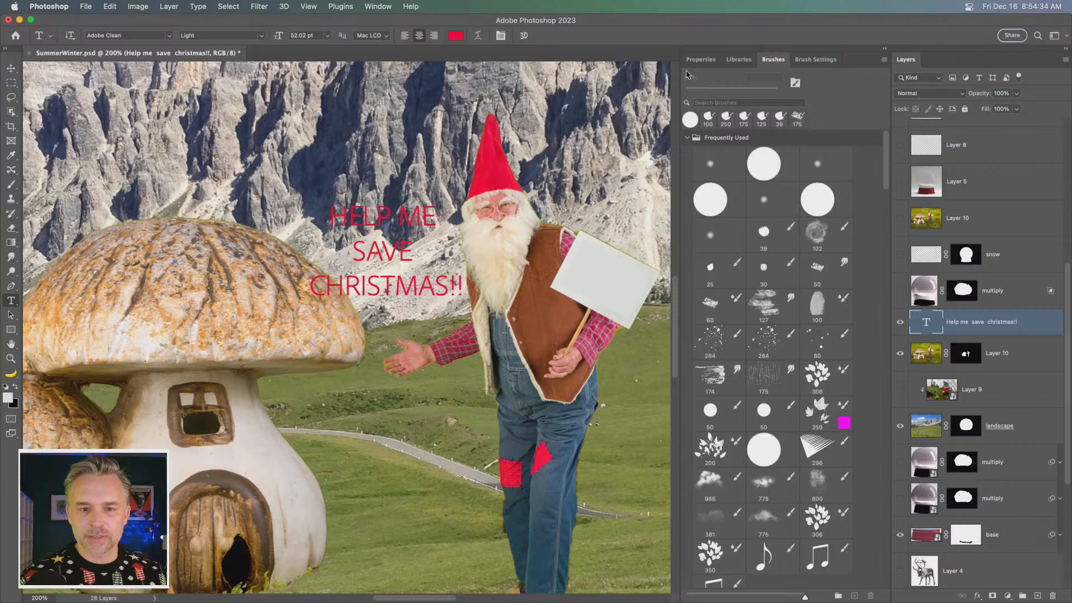
Step: Set the text's font to Times Bold
{"action": "left_click", "coordinate": [701, 59]}
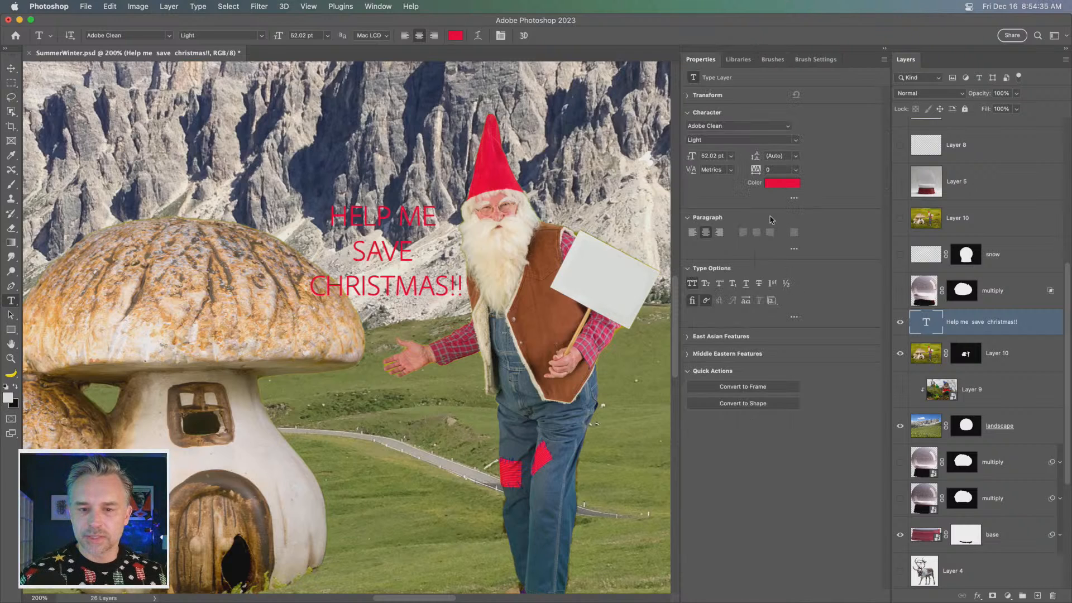
{"action": "left_click", "coordinate": [732, 123]}
{"action": "type", "text": "Times"}
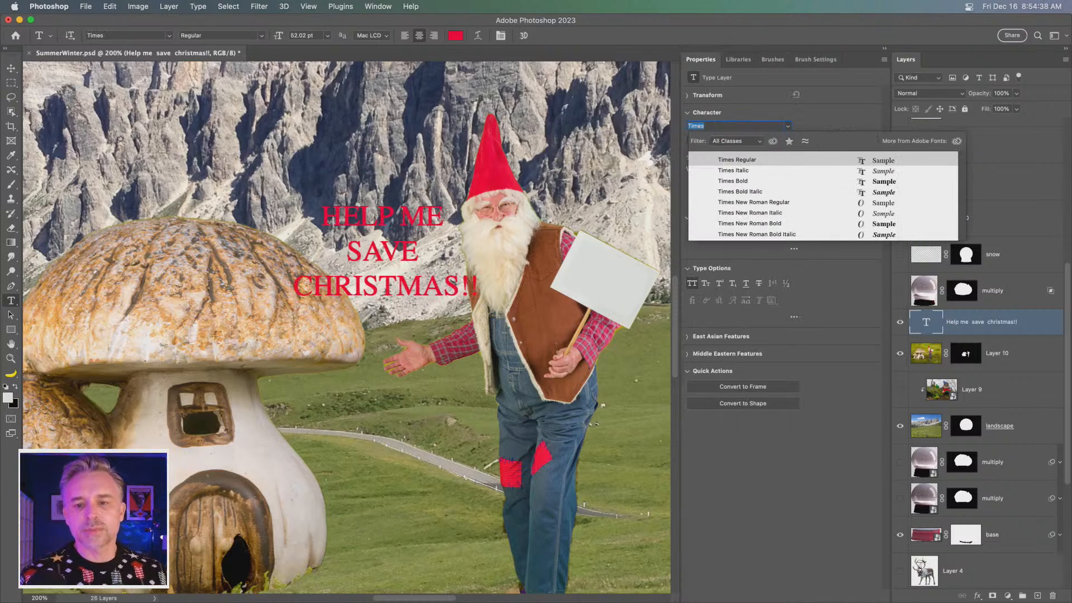
{"action": "left_click", "coordinate": [761, 180]}
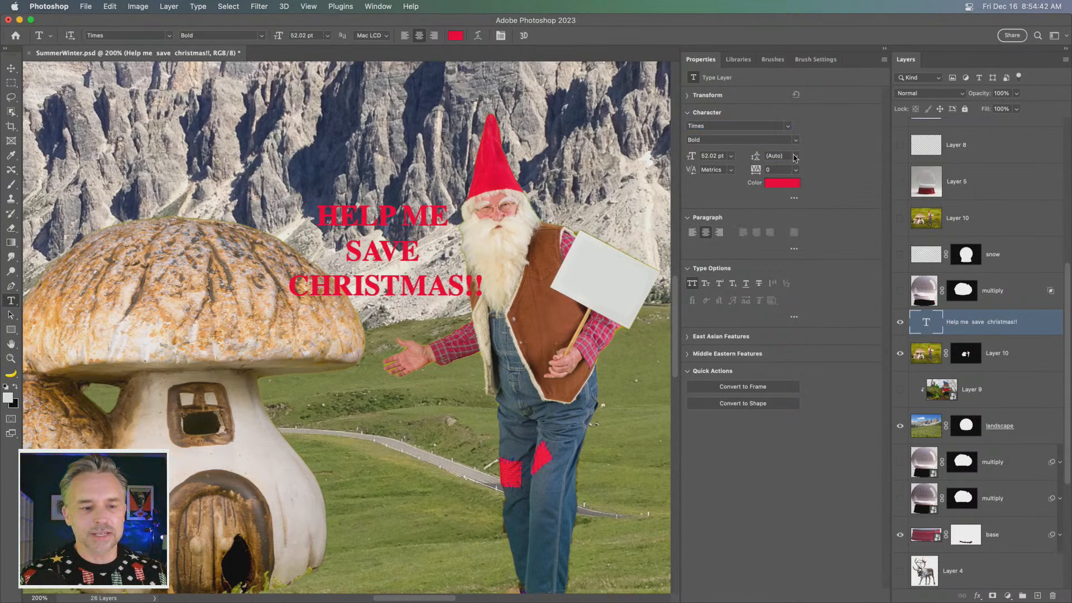
Step: Move the red text onto the gnome's blank sign, rotate it about 28°, and scale it to about 43% to fit
{"action": "left_click", "coordinate": [13, 67]}
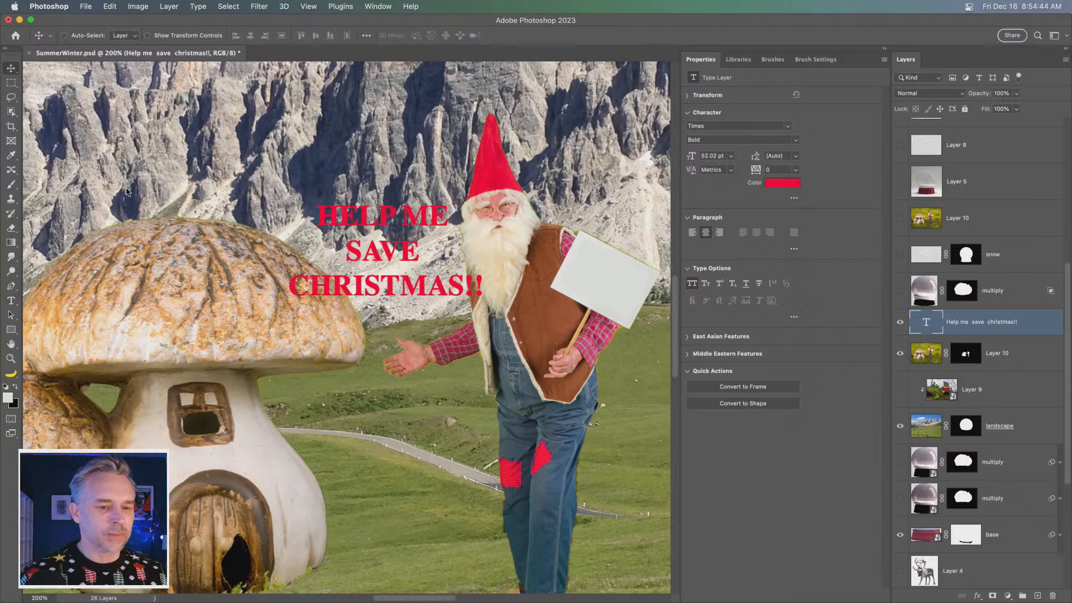
{"action": "left_click_drag", "start_coordinate": [280, 238], "coordinate": [437, 264]}
{"action": "key", "text": "super+t"}
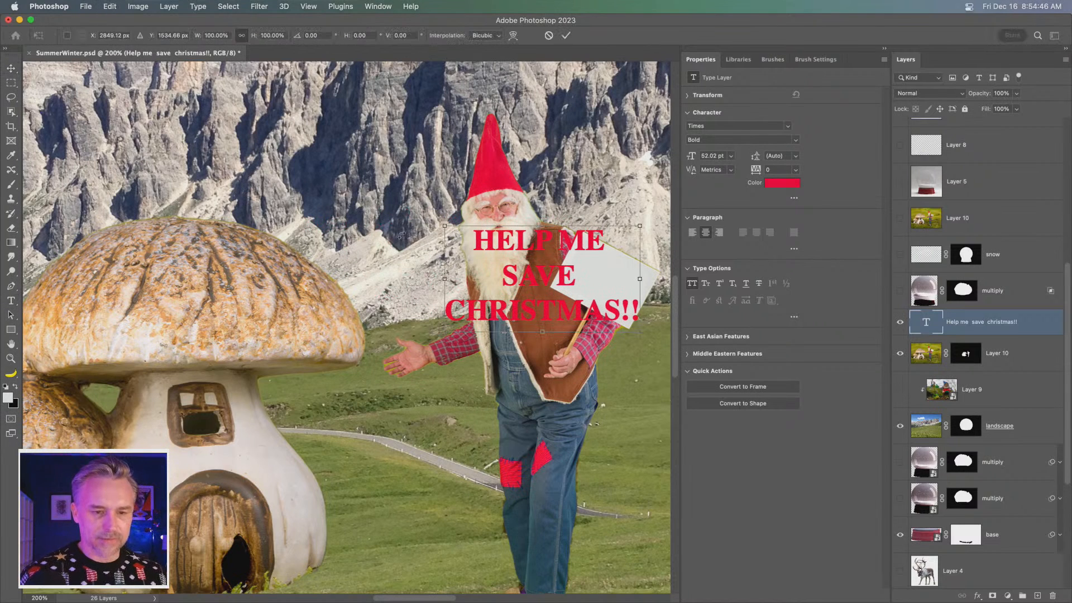
{"action": "left_click_drag", "start_coordinate": [433, 218], "coordinate": [476, 182]}
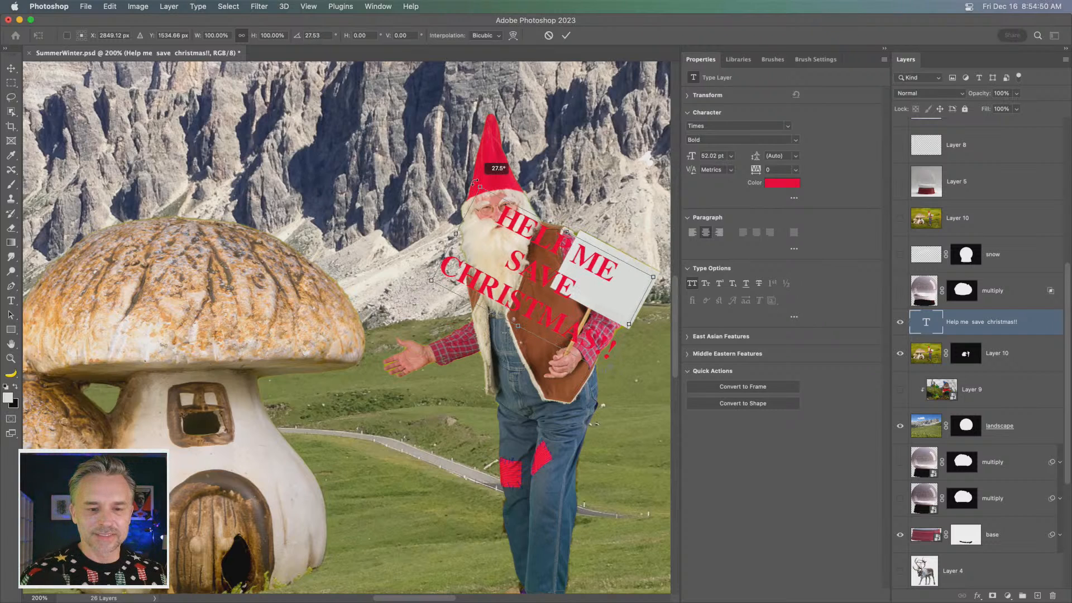
{"action": "left_click_drag", "start_coordinate": [431, 282], "coordinate": [557, 277]}
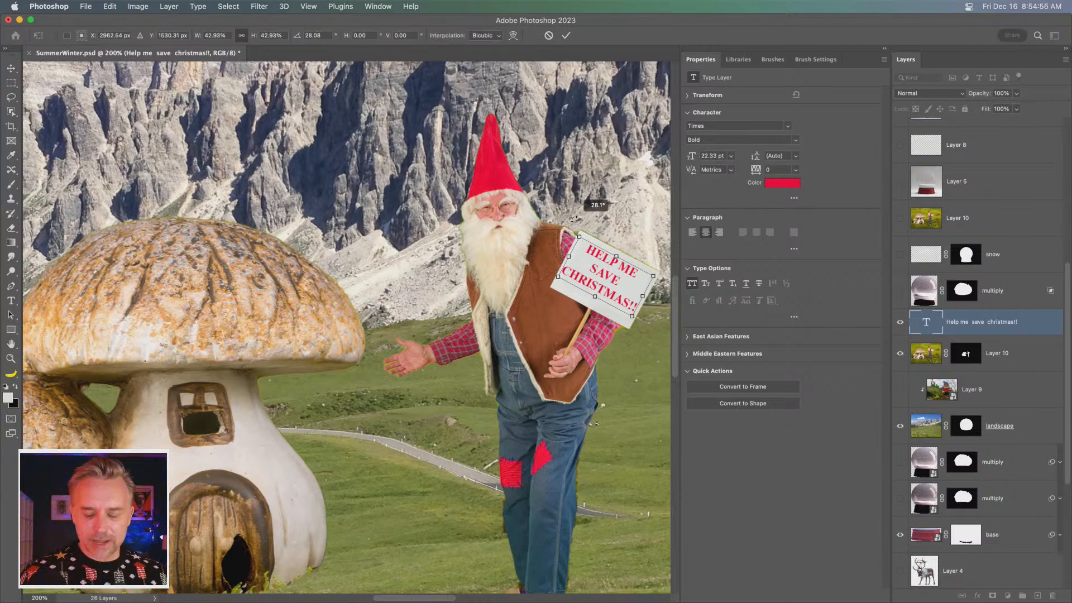
{"action": "key", "text": "Return"}
{"action": "key", "text": "Left"}
{"action": "key", "text": "Down"}
{"action": "key", "text": "Down"}
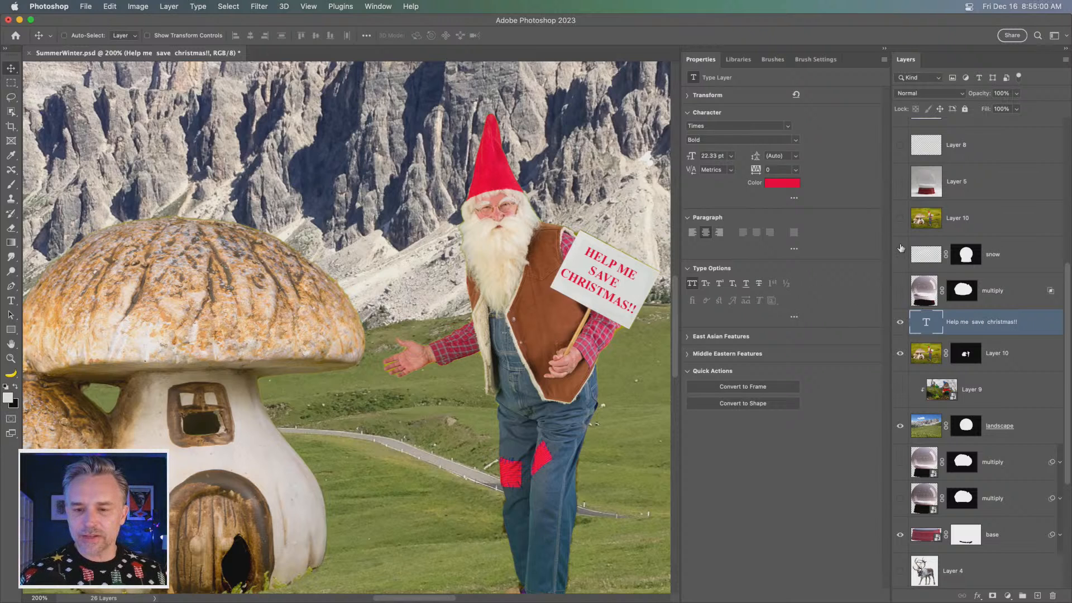
Step: Show the snow and multiply layers again, and shift the text and Layer 10 together slightly to the right inside the globe
{"action": "left_click_drag", "start_coordinate": [900, 254], "coordinate": [906, 302]}
{"action": "key", "text": "super+0"}
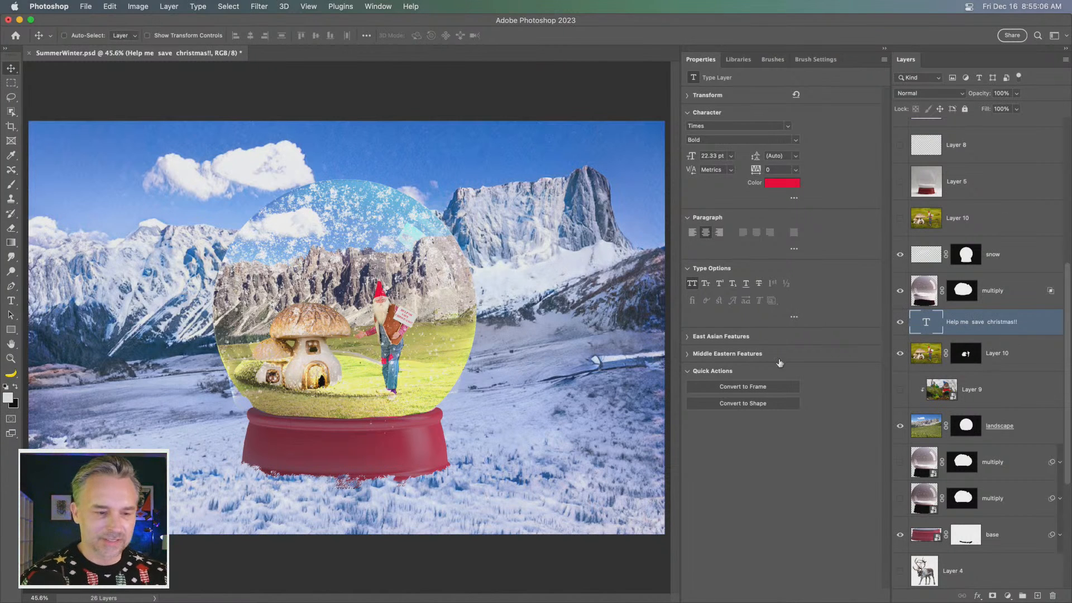
{"action": "left_click", "coordinate": [999, 357], "text": "shift"}
{"action": "mouse_move", "coordinate": [125, 202]}
{"action": "left_mouse_down"}
{"action": "mouse_move", "coordinate": [141, 209]}
{"action": "mouse_move", "coordinate": [133, 226]}
{"action": "mouse_move", "coordinate": [112, 209]}
{"action": "mouse_move", "coordinate": [141, 205]}
{"action": "left_mouse_up"}
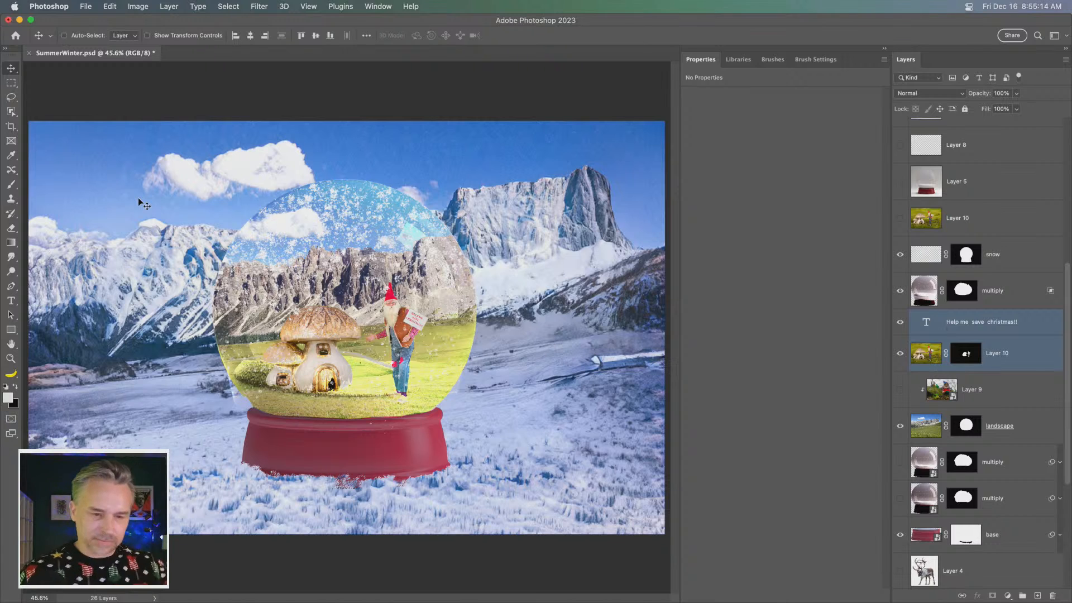
Step: Show the upper reindeer layer with Puppet Warp, duplicate it, hide the original, and rasterize the copy
{"action": "scroll", "coordinate": [948, 219], "scroll_direction": "up", "scroll_amount": 5}
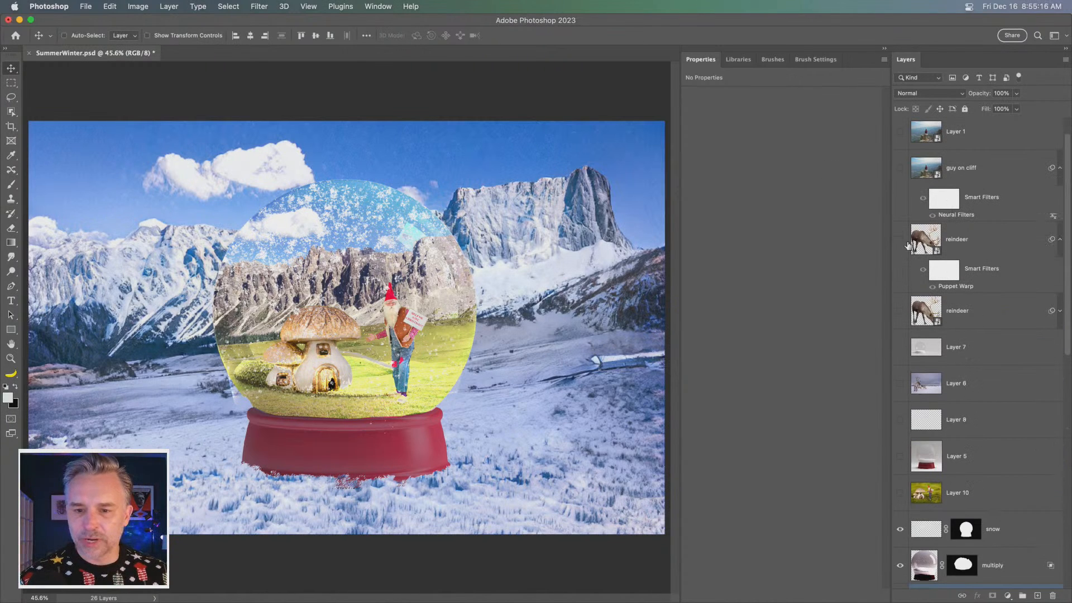
{"action": "left_click", "coordinate": [900, 239]}
{"action": "left_click", "coordinate": [962, 240]}
{"action": "key", "text": "super+minus"}
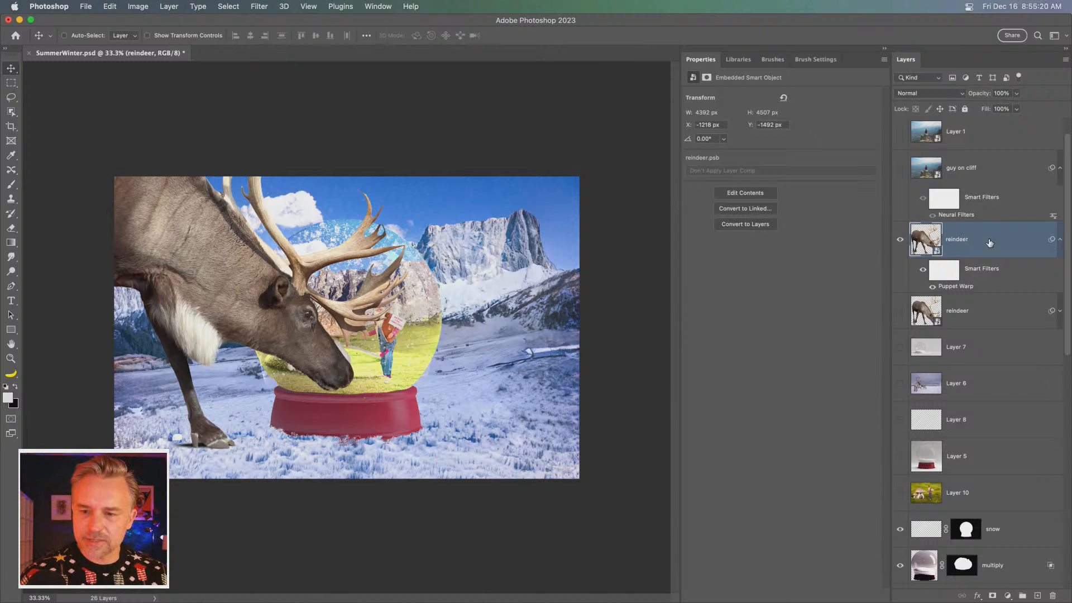
{"action": "key", "text": "super+j"}
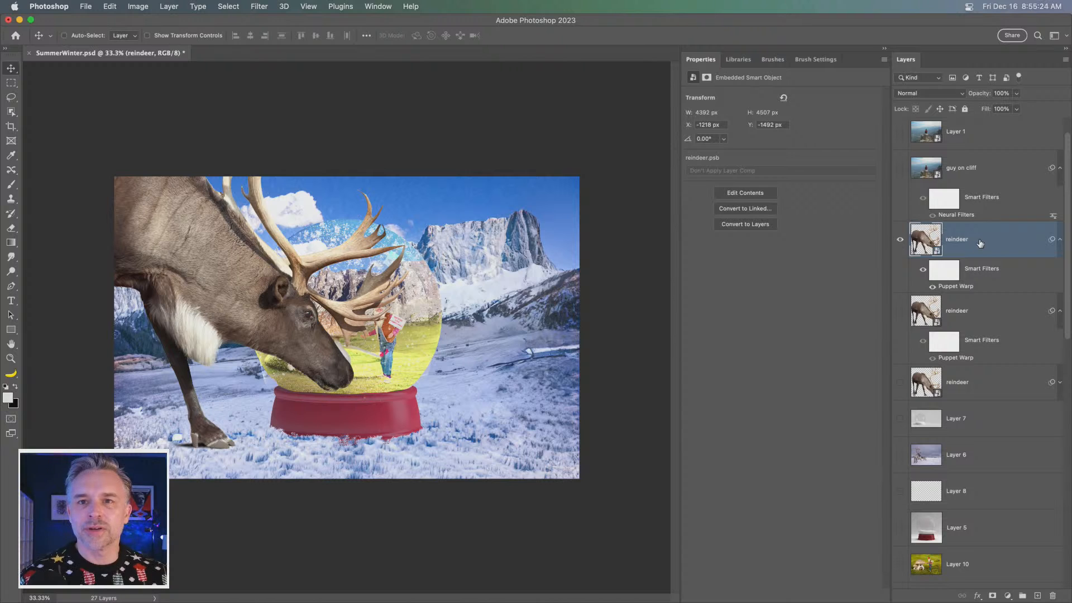
{"action": "right_click", "coordinate": [996, 240]}
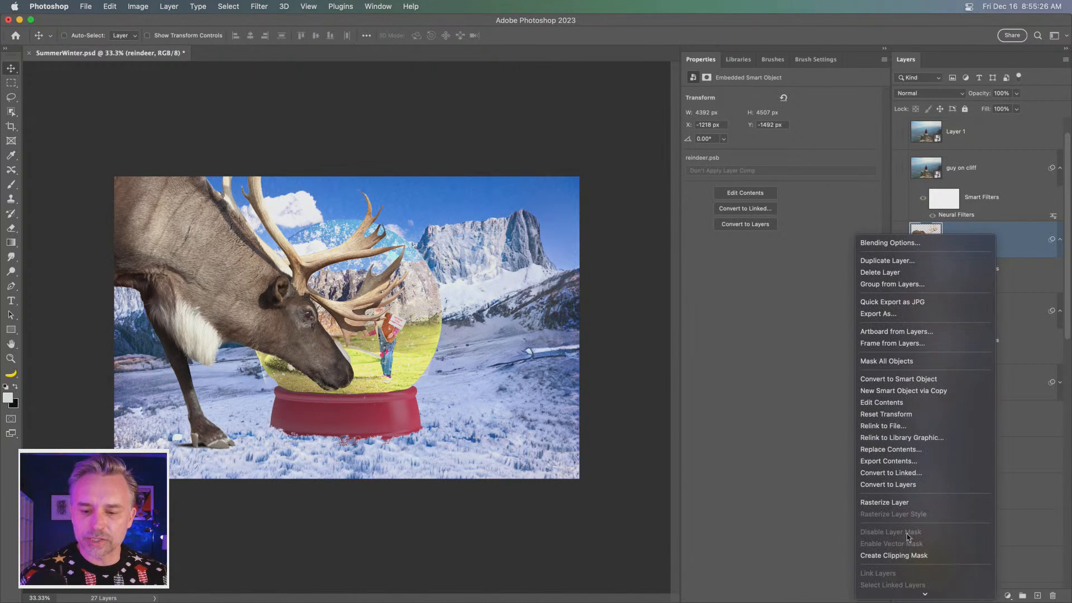
{"action": "left_click", "coordinate": [893, 502]}
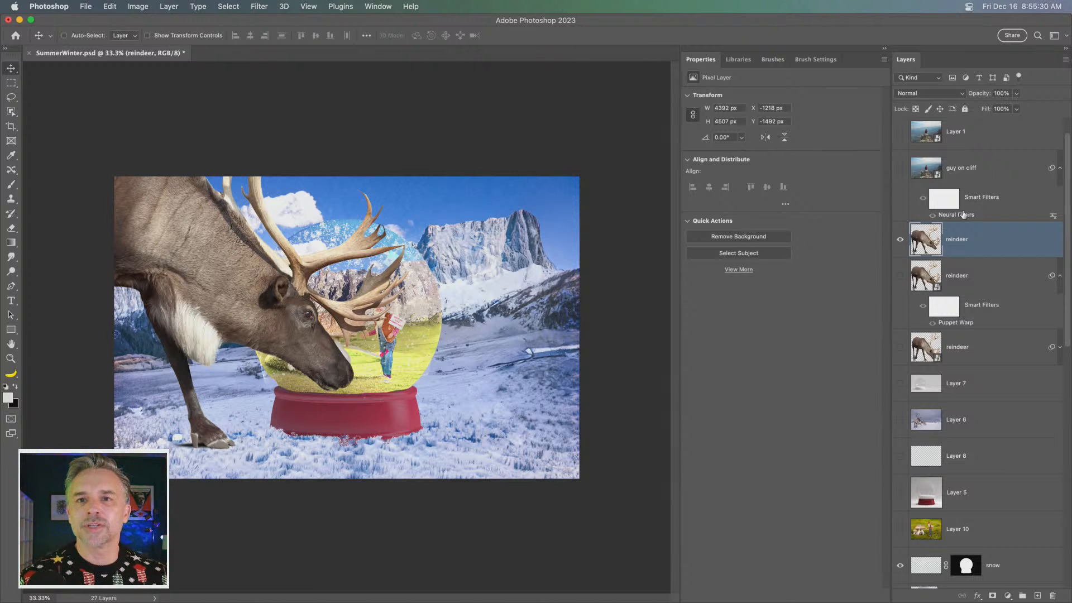
Step: Scale the rasterized reindeer to about 182% and move it so only its muzzle shows in the image's upper-left corner
{"action": "key", "text": "super+t"}
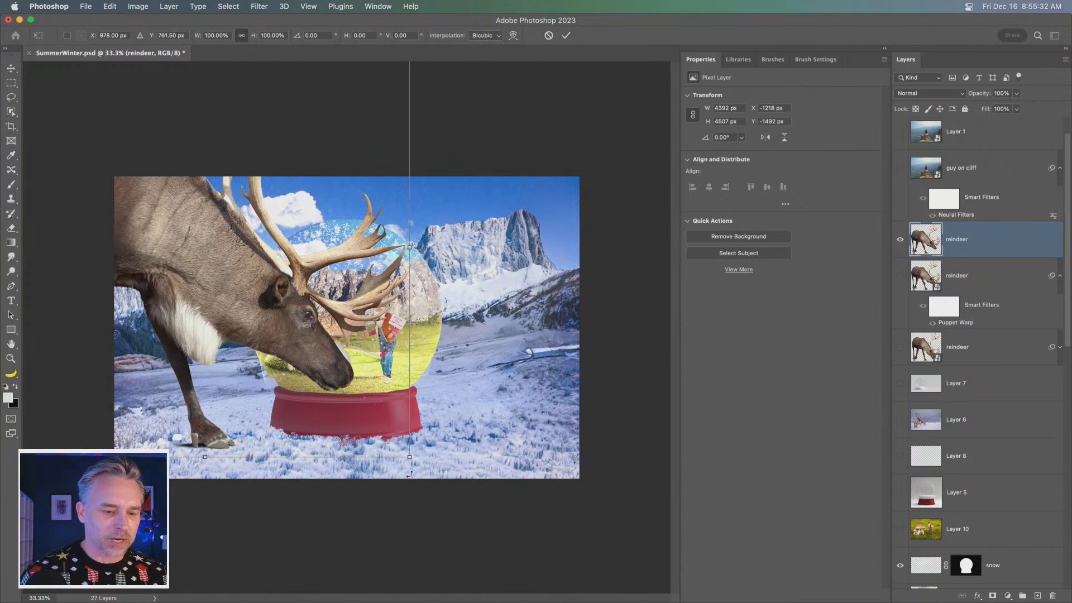
{"action": "left_click_drag", "start_coordinate": [409, 457], "coordinate": [498, 440]}
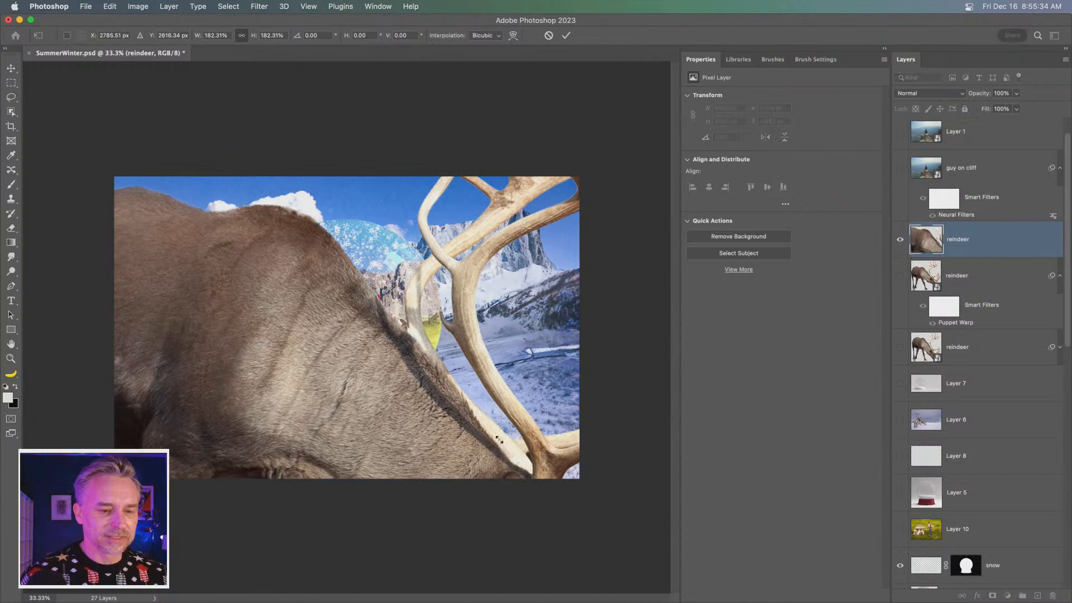
{"action": "left_click_drag", "start_coordinate": [582, 447], "coordinate": [260, 112]}
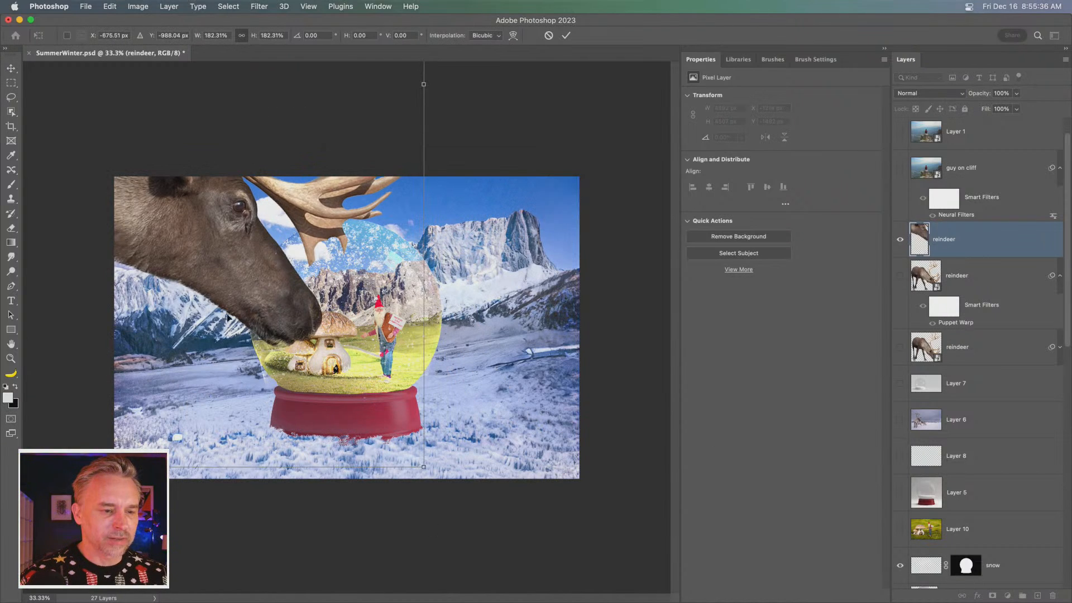
{"action": "left_click_drag", "start_coordinate": [227, 317], "coordinate": [184, 215]}
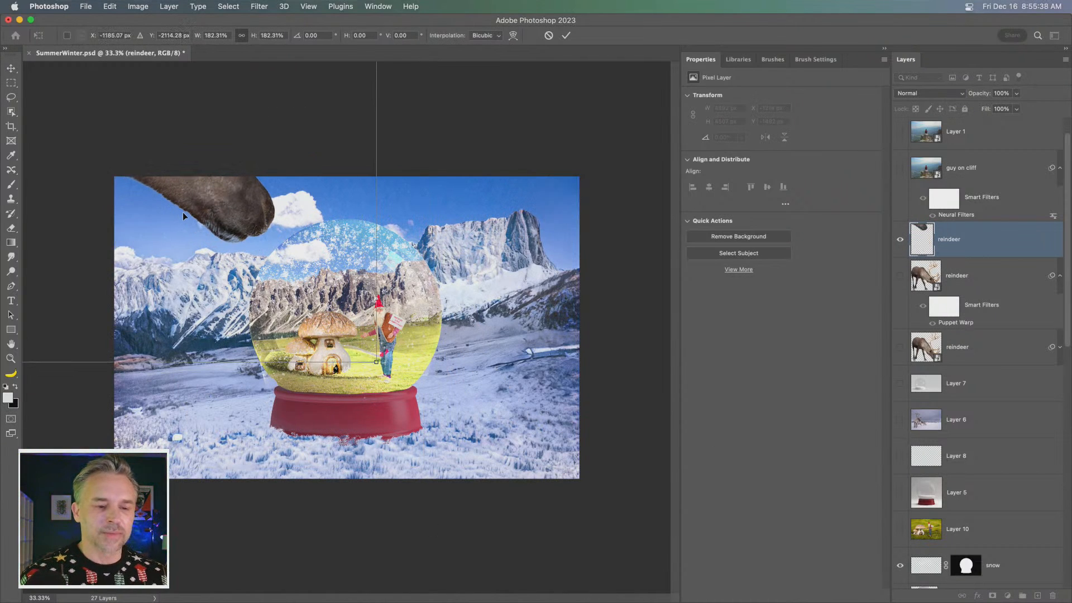
{"action": "key", "text": "Return"}
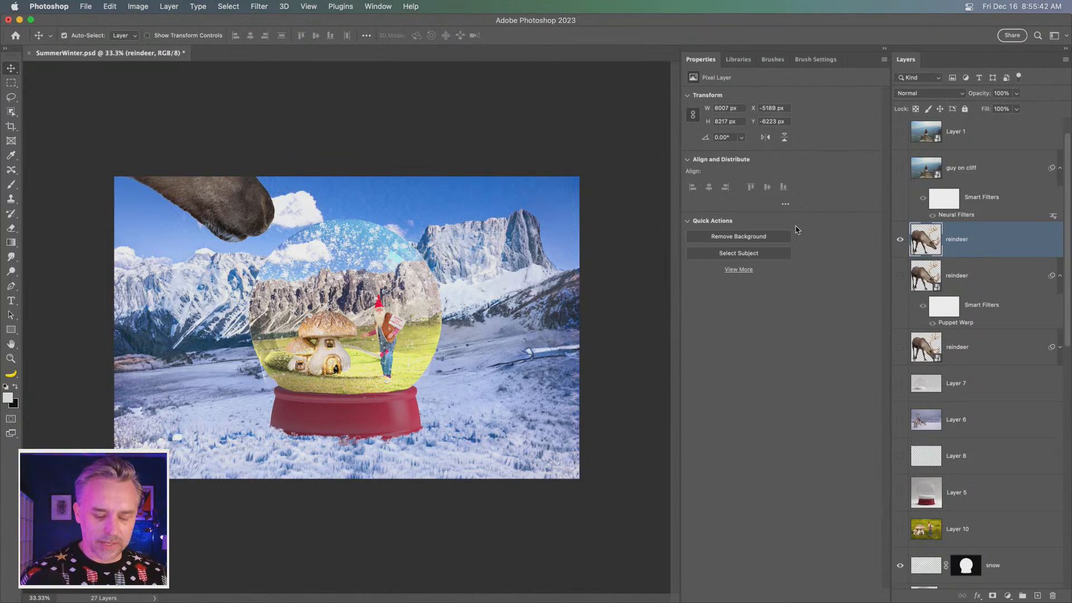
Step: Collapse the properties area to enlarge the canvas around the snow globe, and hide the rasterized reindeer layer
{"action": "key", "text": "super+equal"}
{"action": "key", "text": "super+equal"}
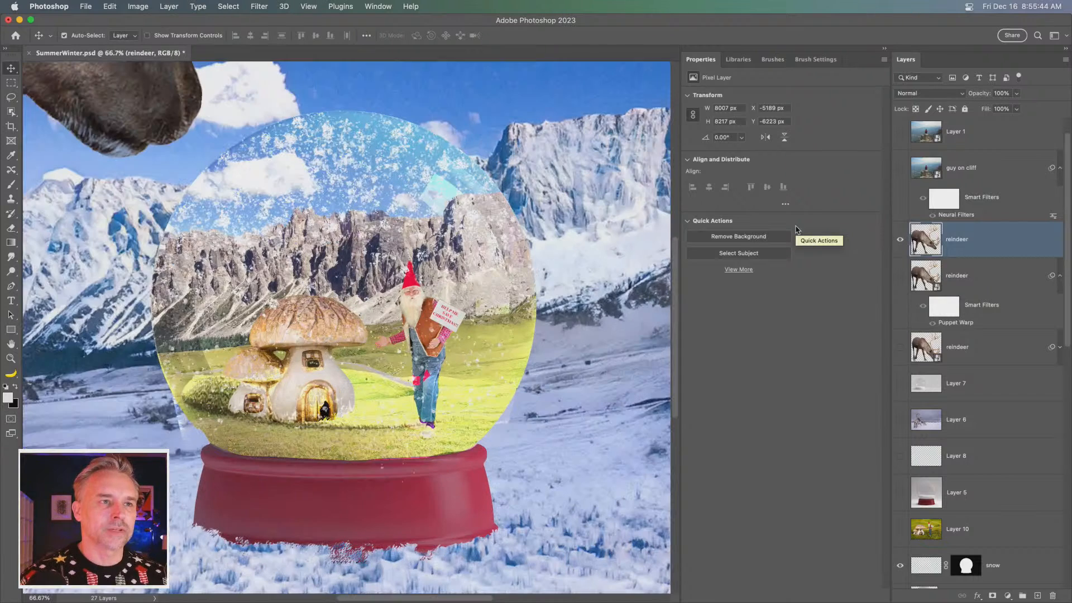
{"action": "left_click", "coordinate": [885, 49]}
{"action": "left_click_drag", "start_coordinate": [286, 255], "coordinate": [410, 280]}
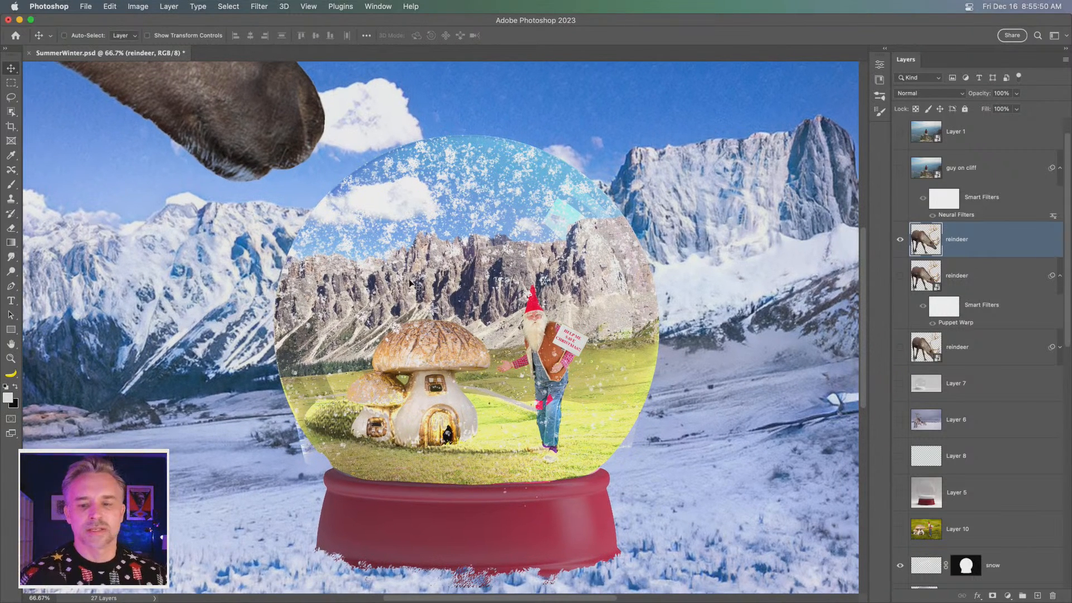
{"action": "left_click", "coordinate": [899, 246]}
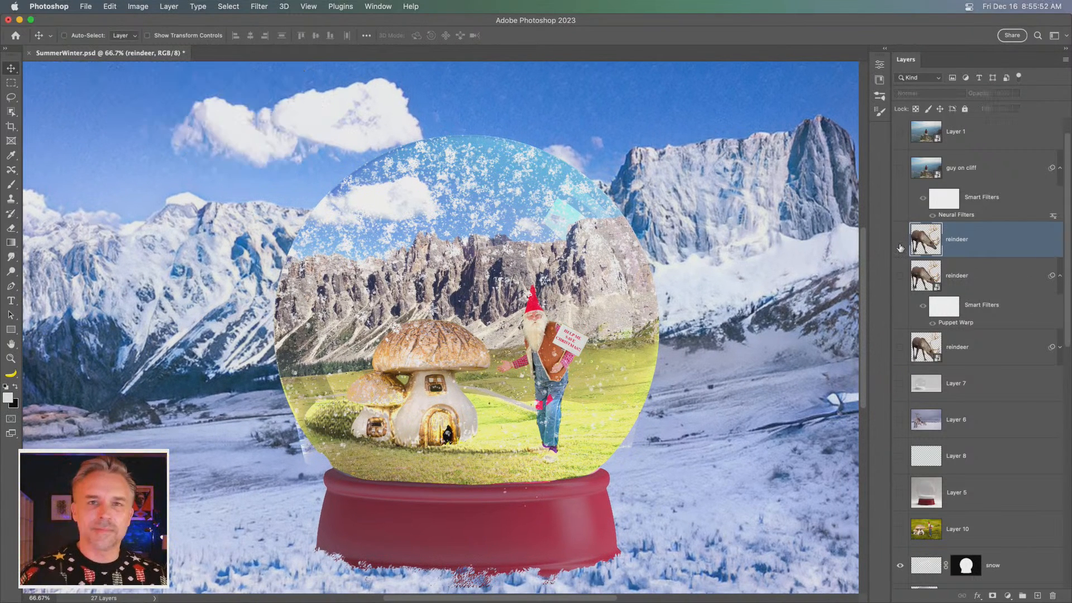